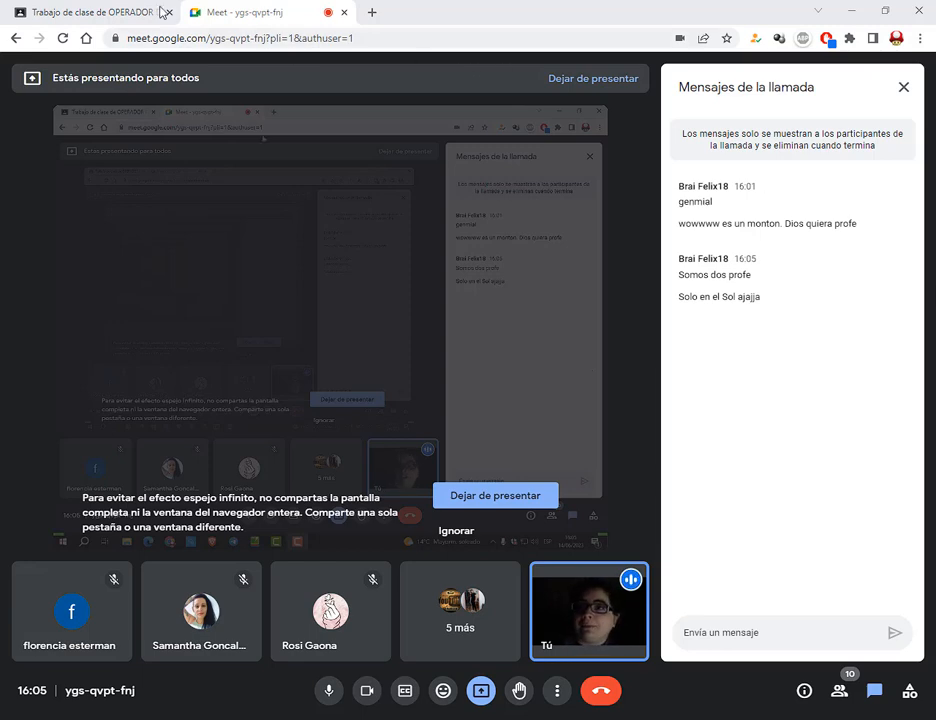
# Bring up the Classroom class stream and highlight its announcement box for viewers
pyautogui.click(128, 12)
pyautogui.click(340, 77)
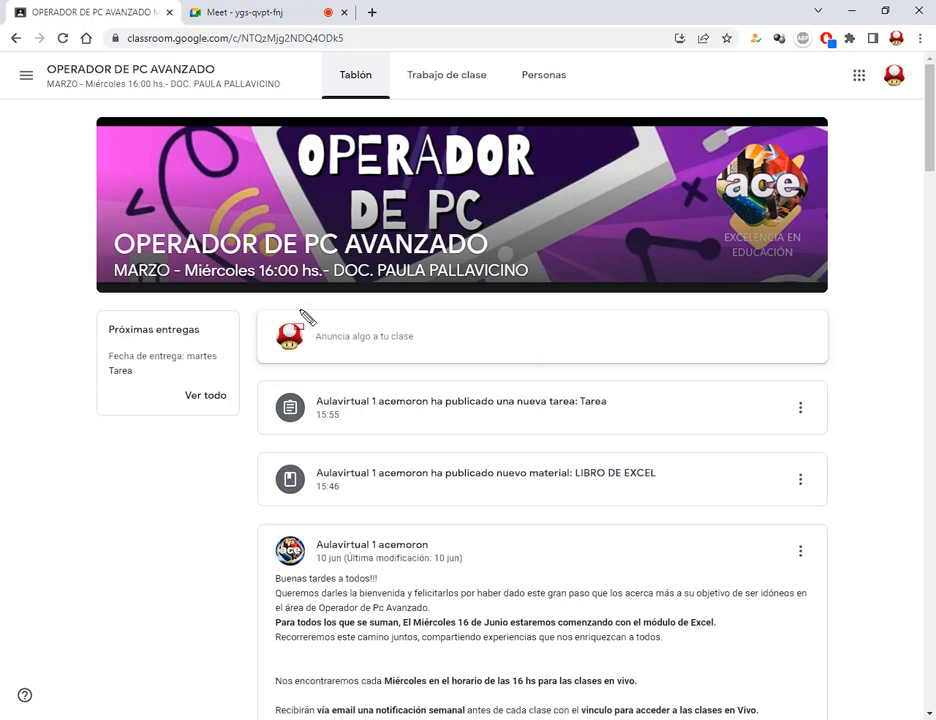
pyautogui.moveTo(253, 306)
pyautogui.mouseDown()
pyautogui.moveTo(712, 338)
pyautogui.moveTo(852, 378)
pyautogui.moveTo(838, 369)
pyautogui.mouseUp()
pyautogui.moveTo(456, 298); pyautogui.dragTo(411, 329)
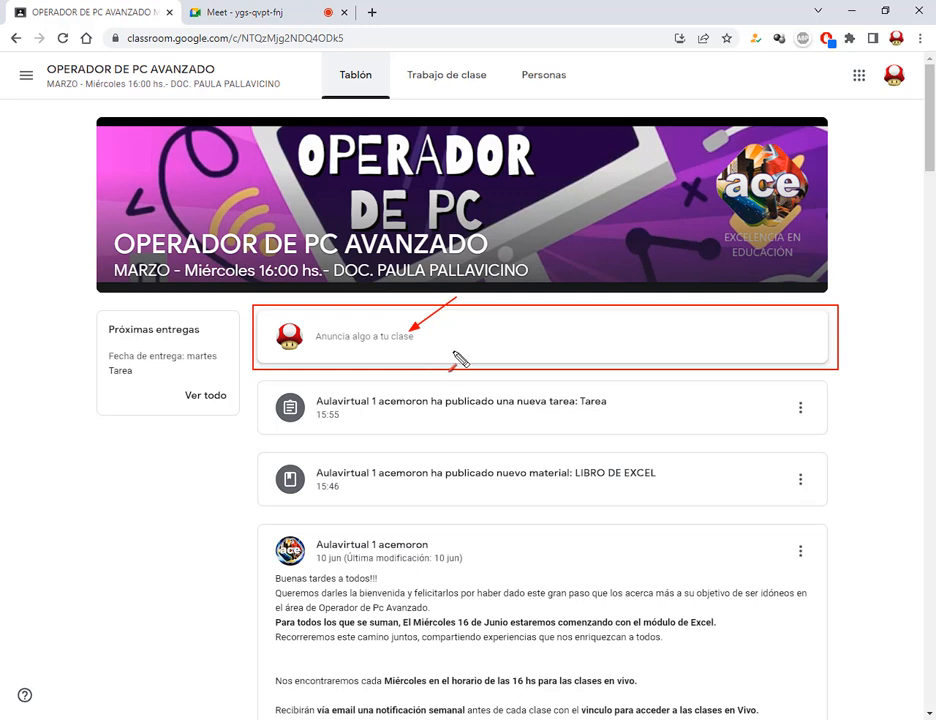
pyautogui.press('r')
pyautogui.press('Escape')
# Publish the class announcement 'Presente' and return to the video call
pyautogui.click(387, 349)
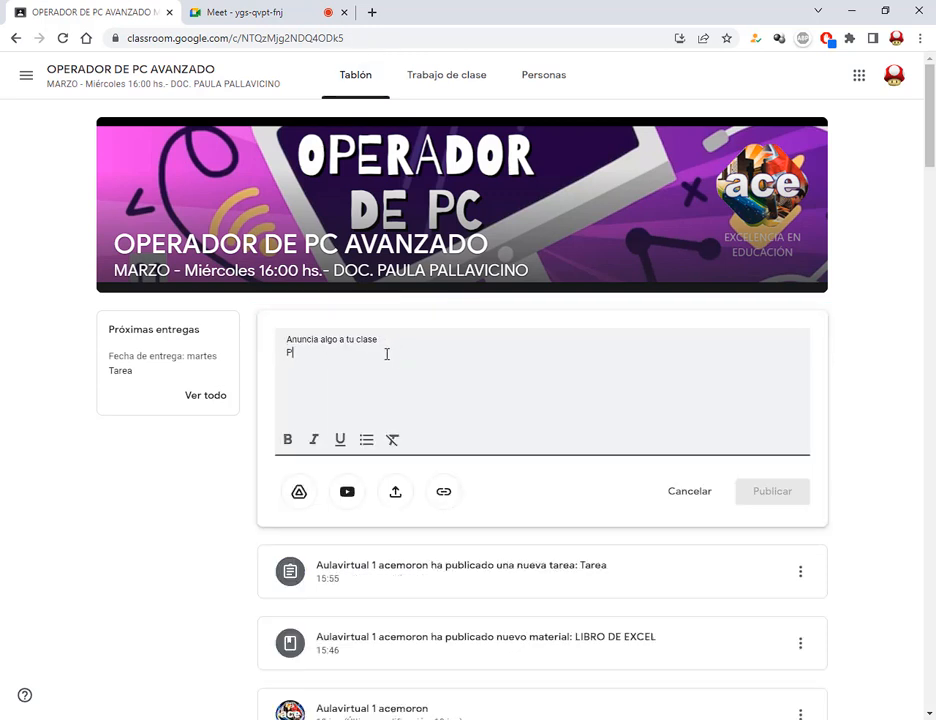
pyautogui.write('Presente')
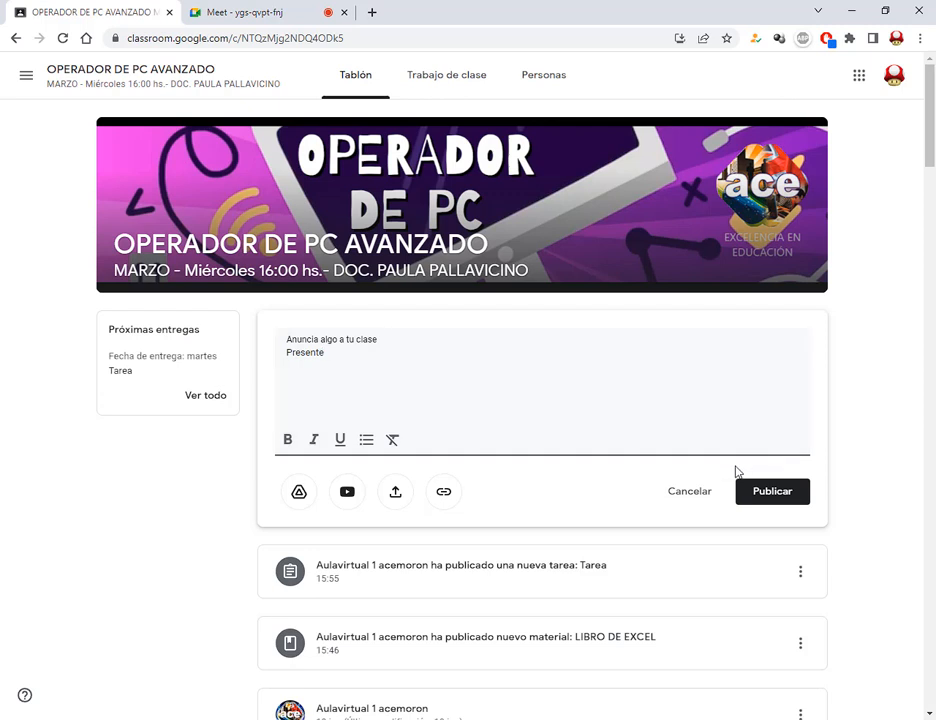
pyautogui.moveTo(727, 467); pyautogui.dragTo(823, 519)
pyautogui.moveTo(788, 553); pyautogui.dragTo(780, 511)
pyautogui.click(779, 501)
pyautogui.click(285, 8)
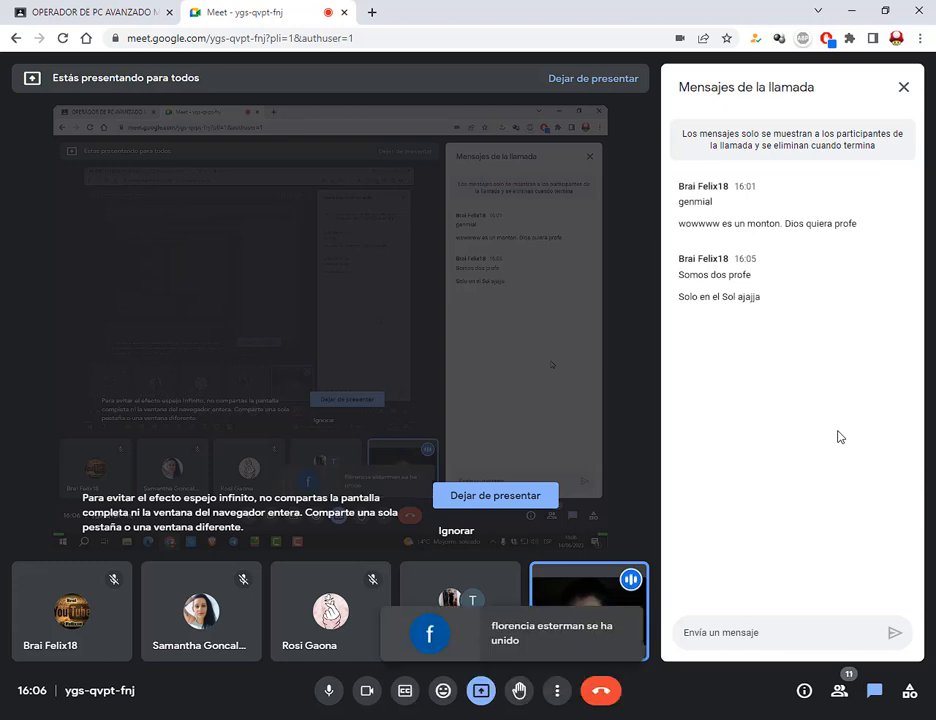
# Send a phone number to the Meet call chat, then switch back to the Classroom stream
pyautogui.click(753, 633)
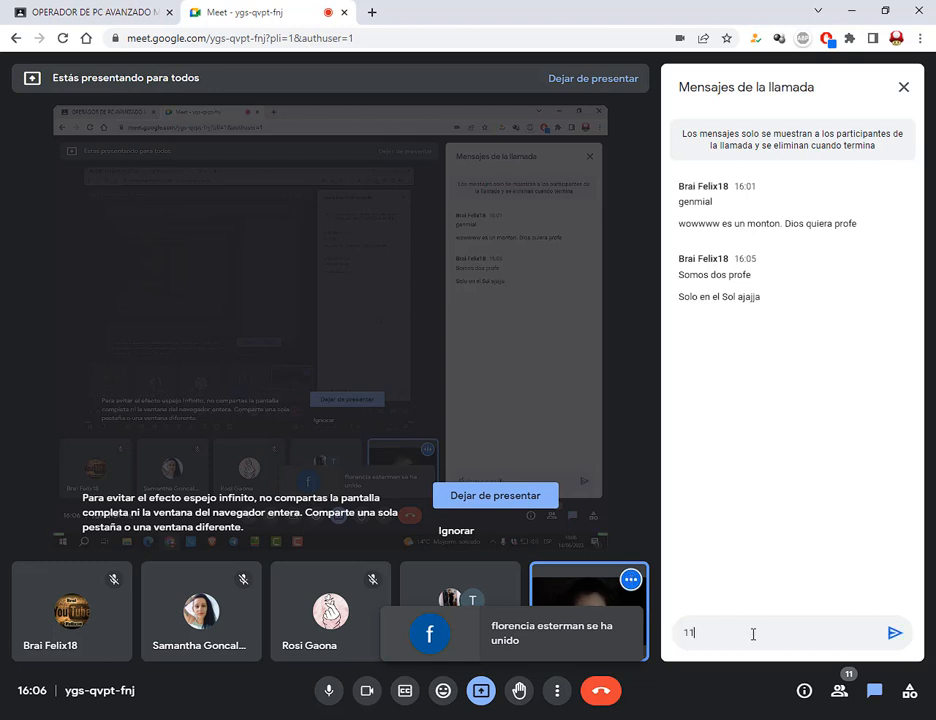
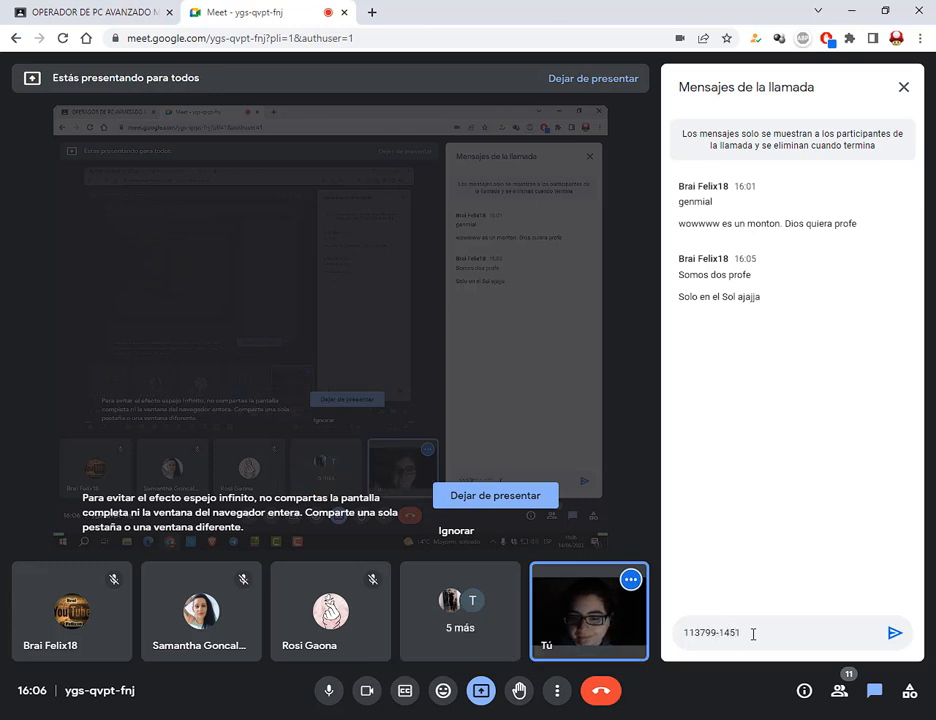
pyautogui.press('Return')
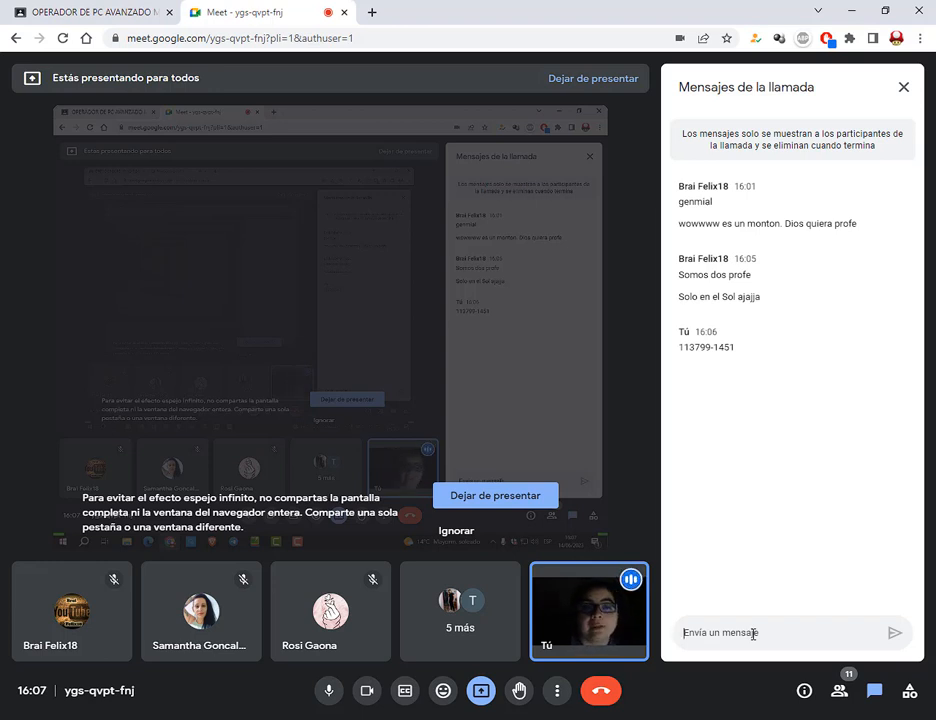
pyautogui.moveTo(735, 348); pyautogui.dragTo(677, 356)
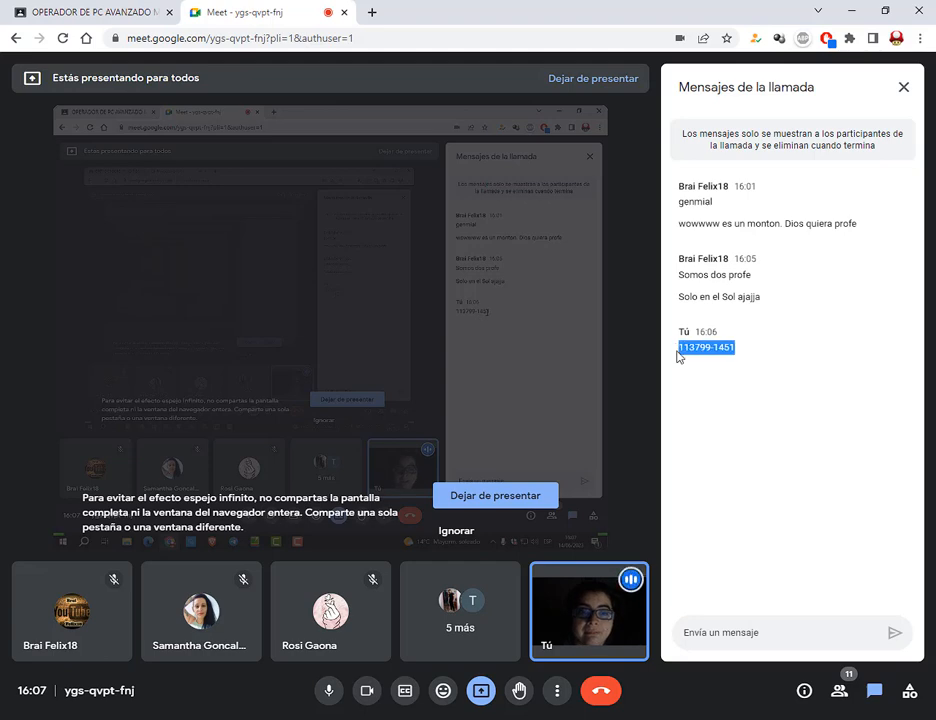
pyautogui.click(722, 348)
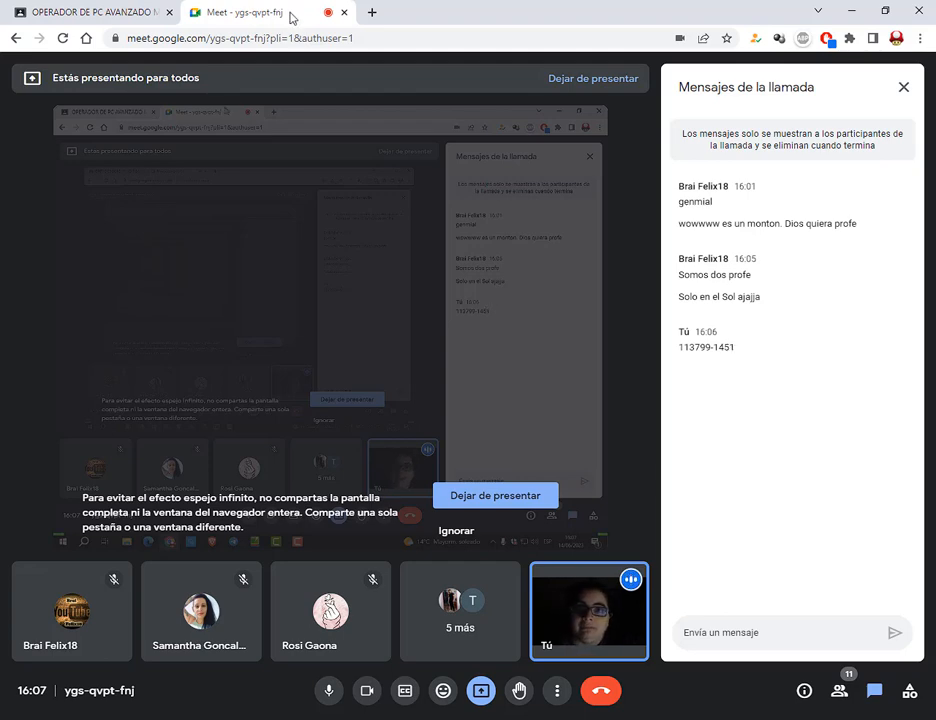
pyautogui.click(119, 10)
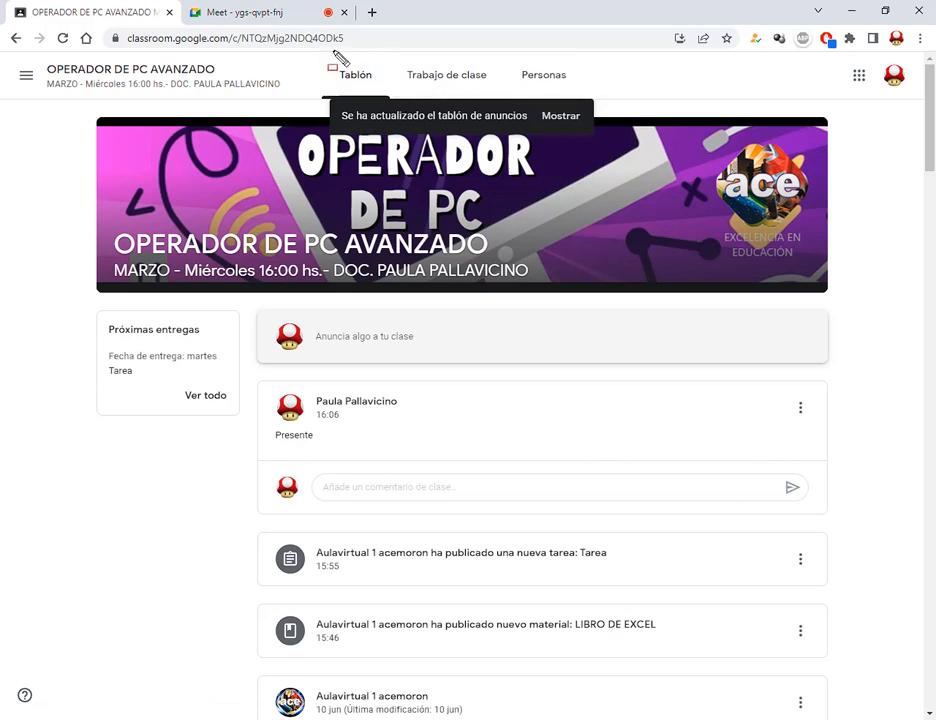
# Point out the stream page for viewers, then open the Trabajo de clase page
pyautogui.moveTo(336, 57); pyautogui.dragTo(381, 93)
pyautogui.moveTo(406, 22)
pyautogui.mouseDown()
pyautogui.moveTo(371, 68)
pyautogui.moveTo(496, 89)
pyautogui.mouseUp()
pyautogui.press('Escape')
pyautogui.press('Escape')
pyautogui.click(468, 80)
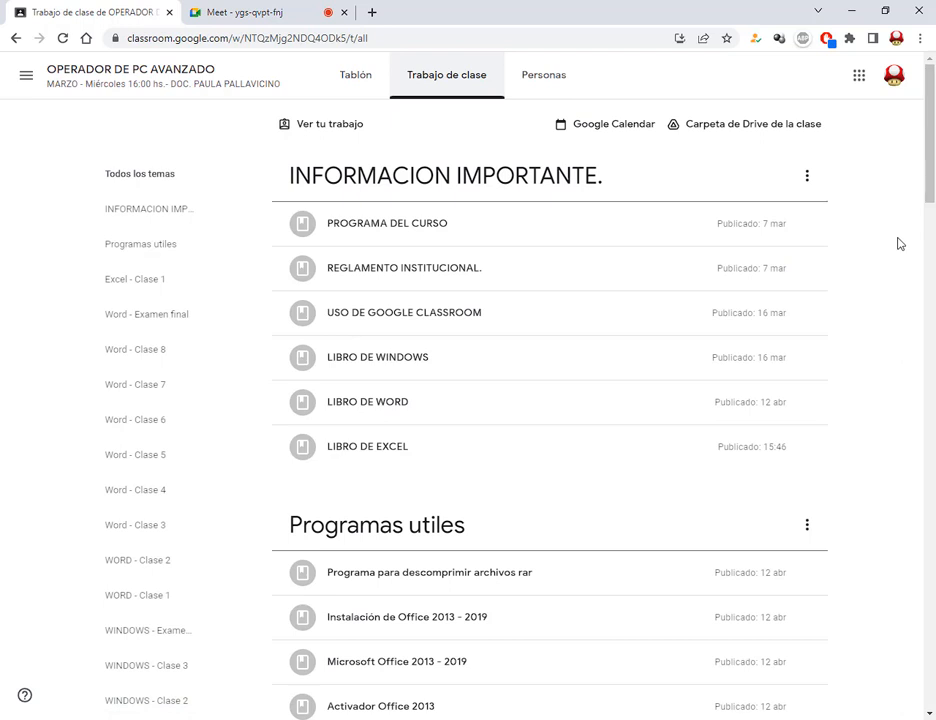
# Highlight INFORMACION IMPORTANTE, PROGRAMA DEL CURSO, USO DE GOOGLE CLASSROOM and LIBRO DE EXCEL for viewers
pyautogui.moveTo(276, 150)
pyautogui.mouseDown()
pyautogui.moveTo(491, 288)
pyautogui.moveTo(840, 472)
pyautogui.moveTo(829, 477)
pyautogui.mouseUp()
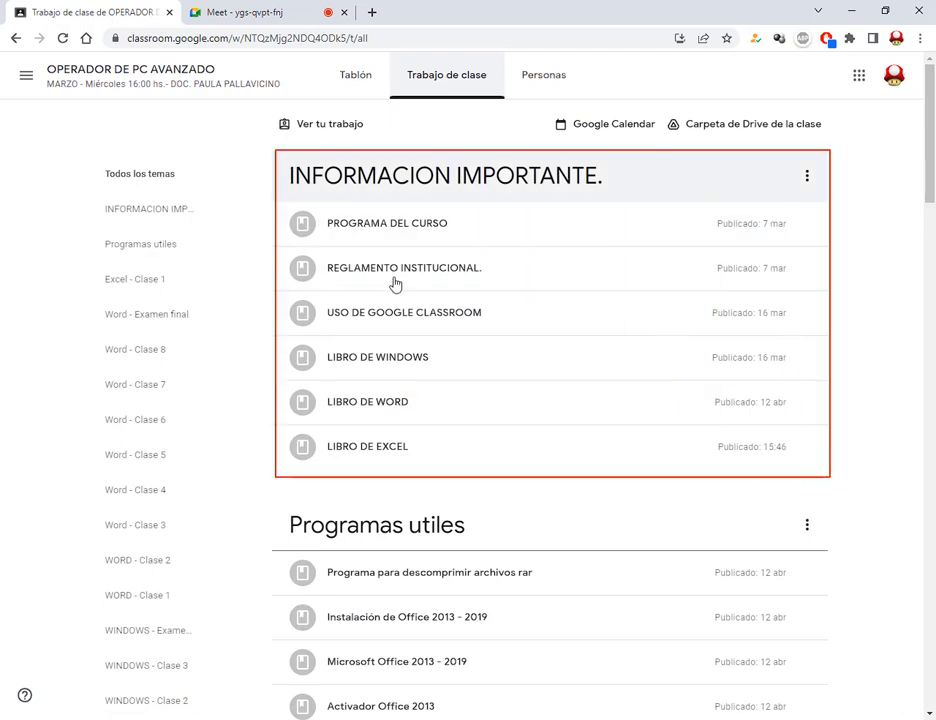
pyautogui.moveTo(285, 203)
pyautogui.mouseDown()
pyautogui.moveTo(359, 236)
pyautogui.moveTo(481, 257)
pyautogui.moveTo(505, 298)
pyautogui.mouseUp()
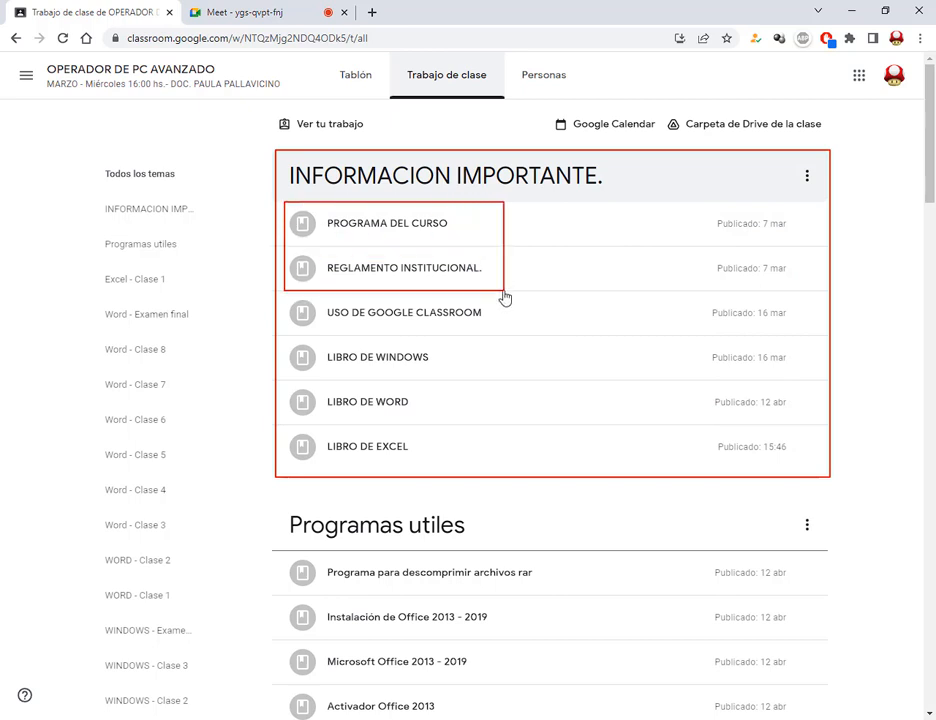
pyautogui.moveTo(505, 298); pyautogui.dragTo(505, 342)
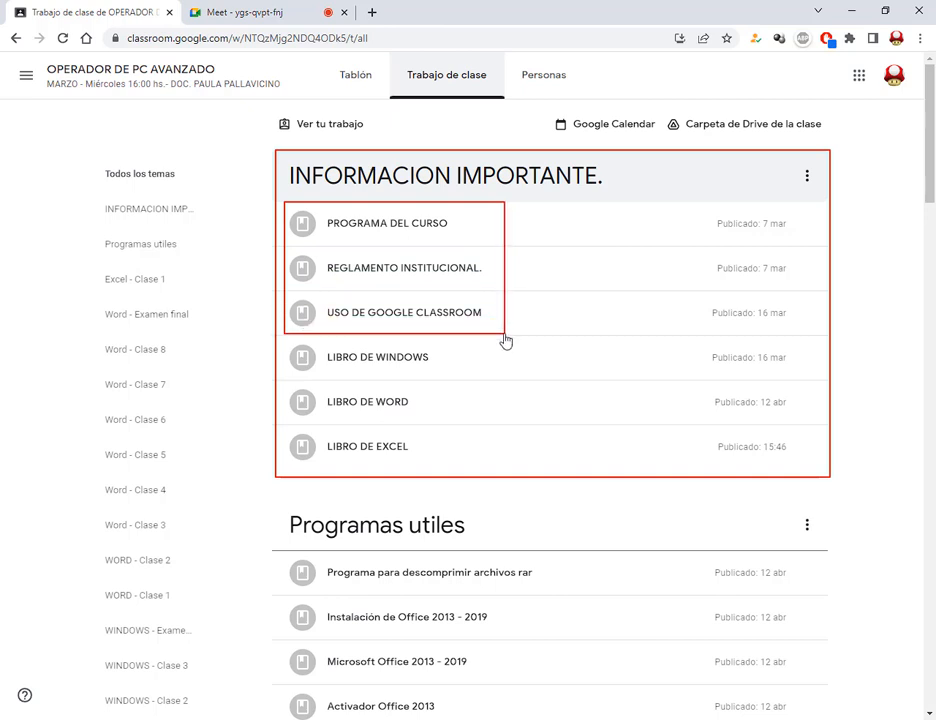
pyautogui.moveTo(510, 442); pyautogui.dragTo(432, 442)
pyautogui.moveTo(286, 428)
pyautogui.mouseDown()
pyautogui.moveTo(355, 464)
pyautogui.moveTo(418, 480)
pyautogui.mouseUp()
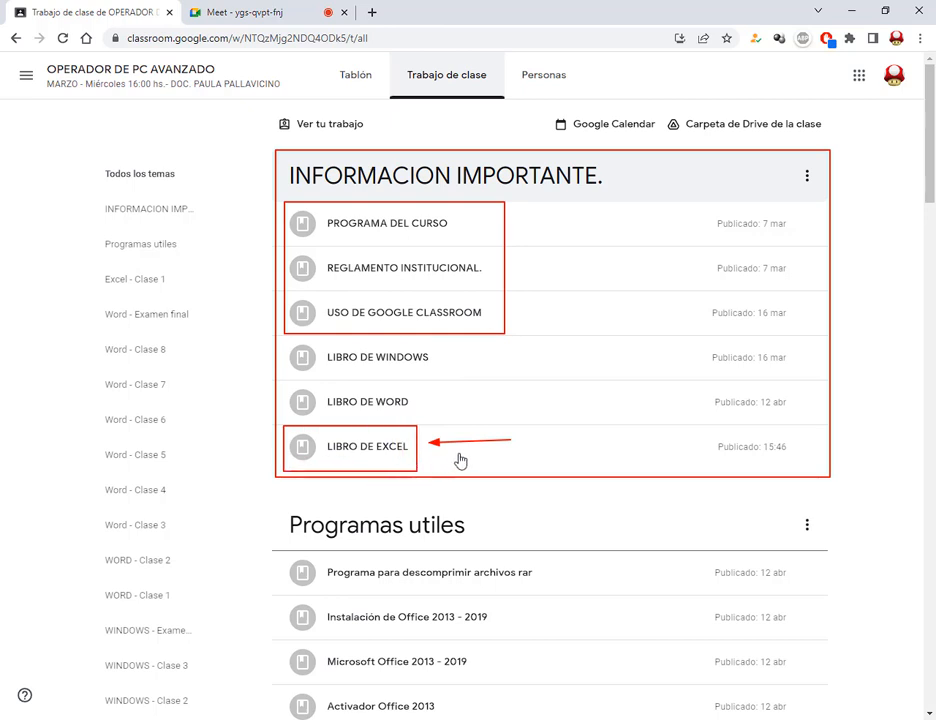
pyautogui.moveTo(499, 464); pyautogui.dragTo(436, 460)
pyautogui.press('Escape')
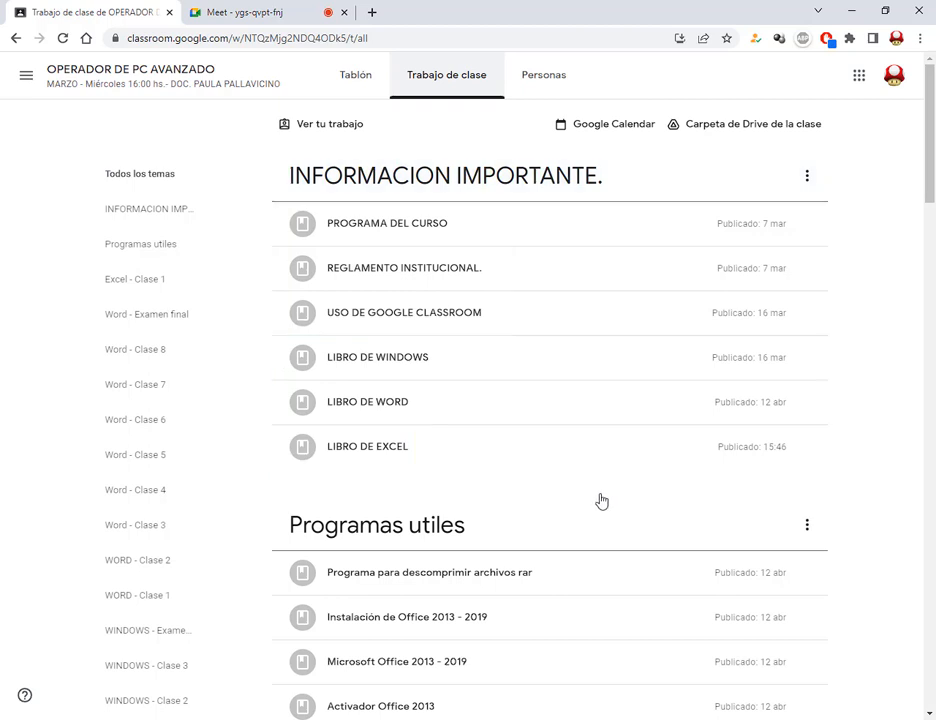
# Expand LIBRO DE EXCEL and open its MANUAL DE EXCEL AVANZADO PDF preview
pyautogui.click(369, 452)
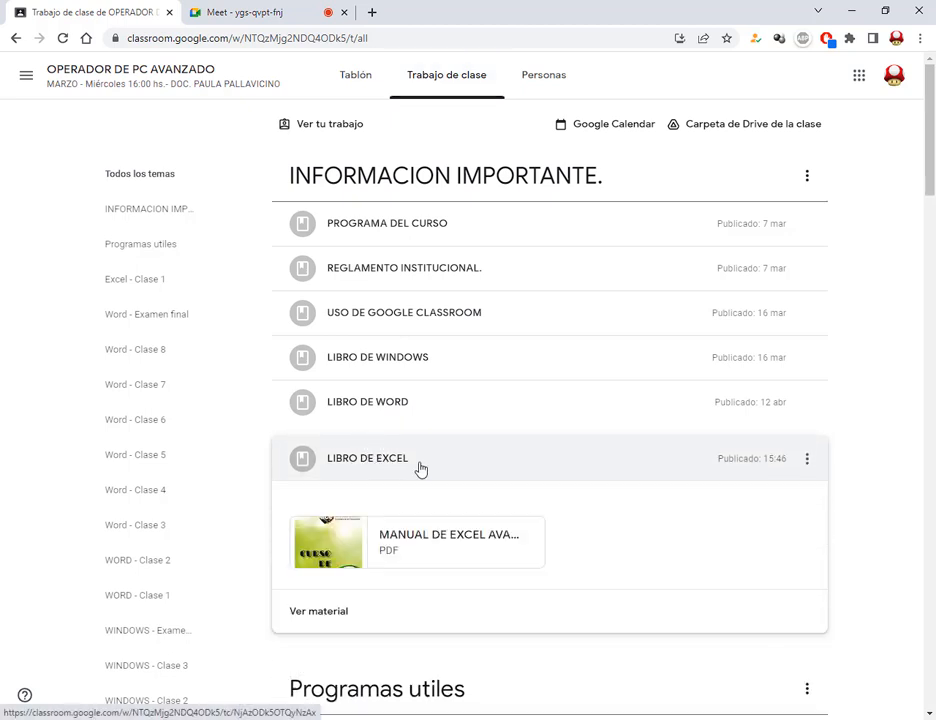
pyautogui.scroll(-3, 421, 468)
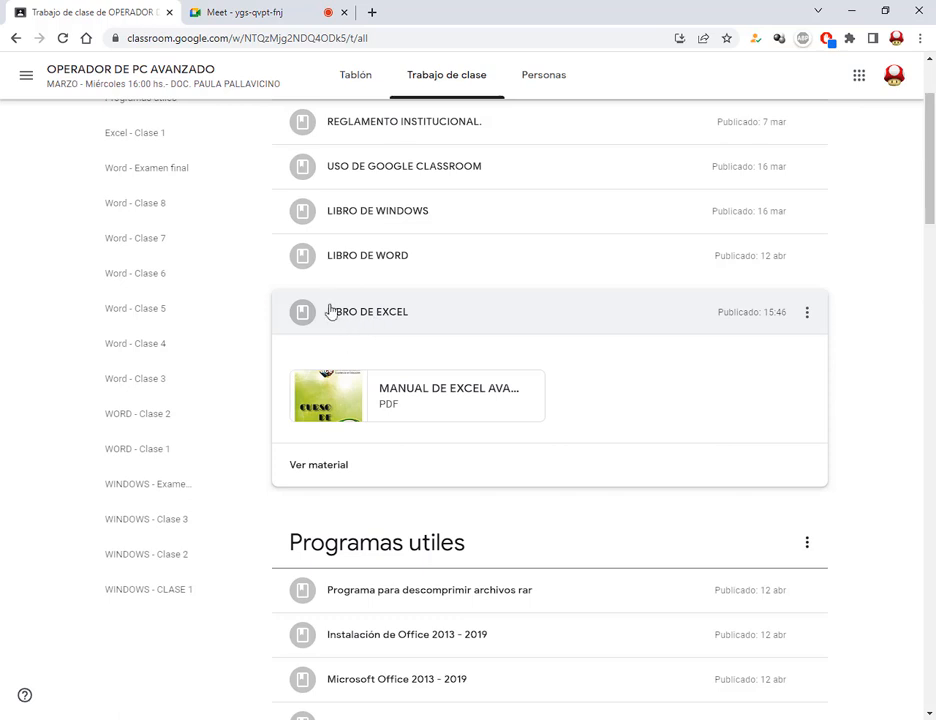
pyautogui.moveTo(292, 360); pyautogui.dragTo(531, 433)
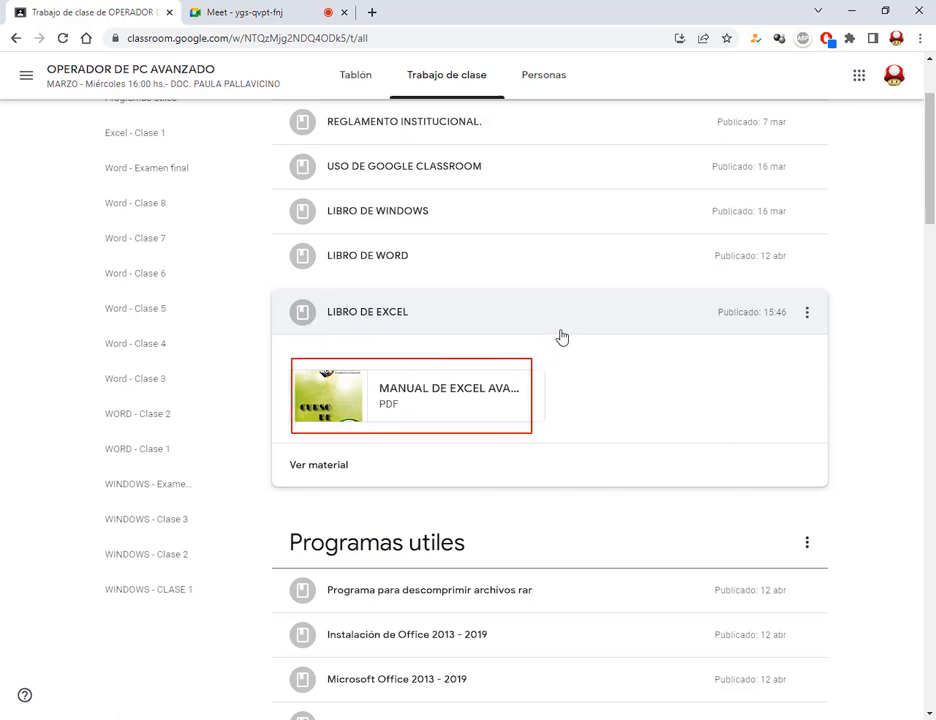
pyautogui.moveTo(562, 338); pyautogui.dragTo(508, 378)
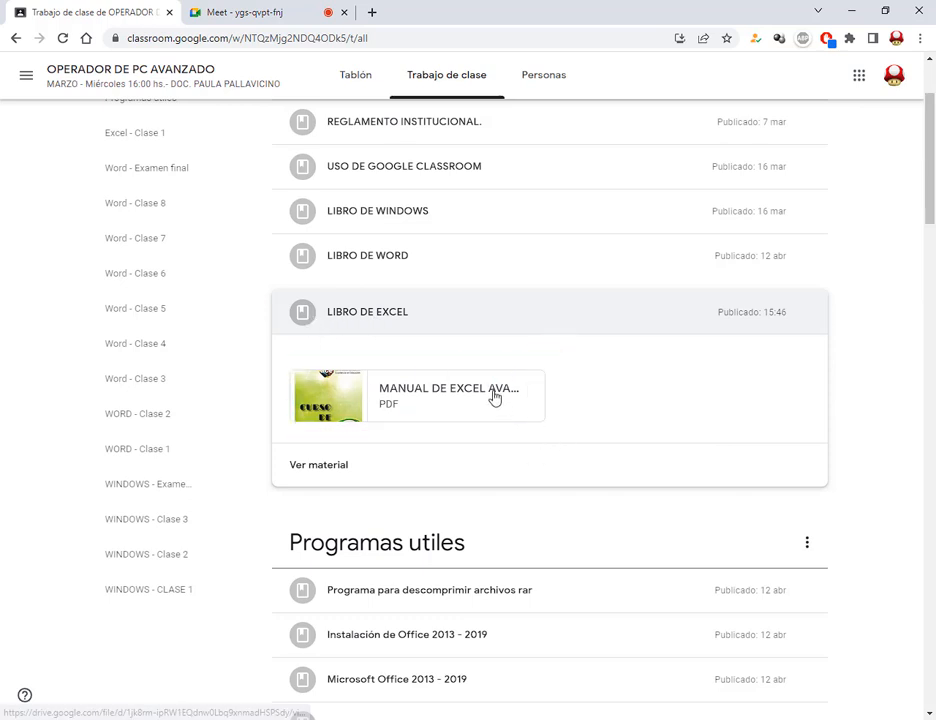
pyautogui.click(492, 405)
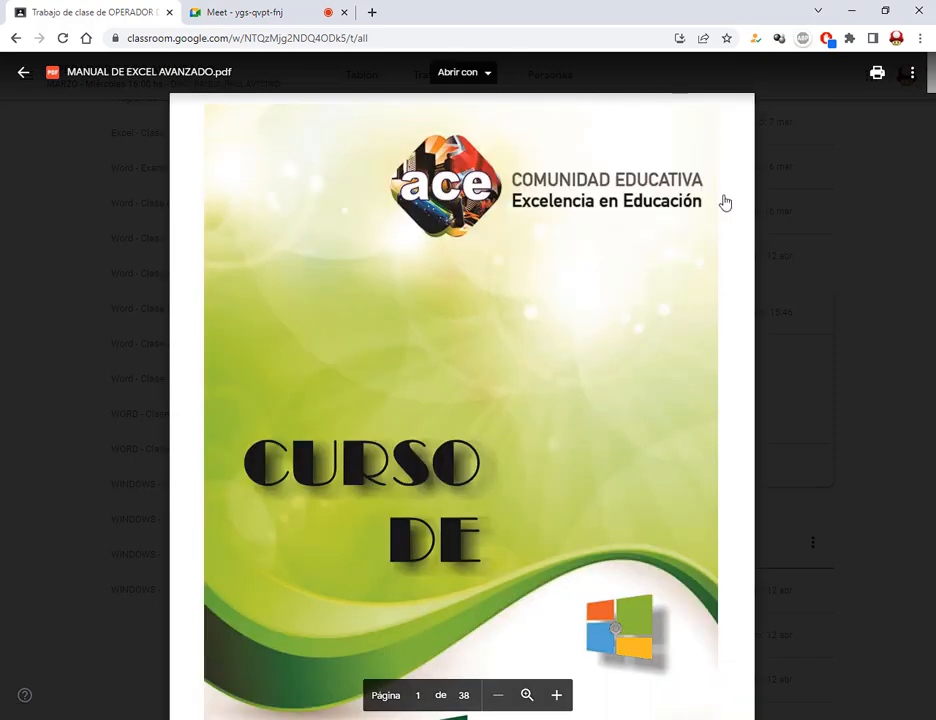
# Point out the PDF viewer's print and extra-options buttons and show the Más acciones menu
pyautogui.moveTo(862, 58); pyautogui.dragTo(920, 92)
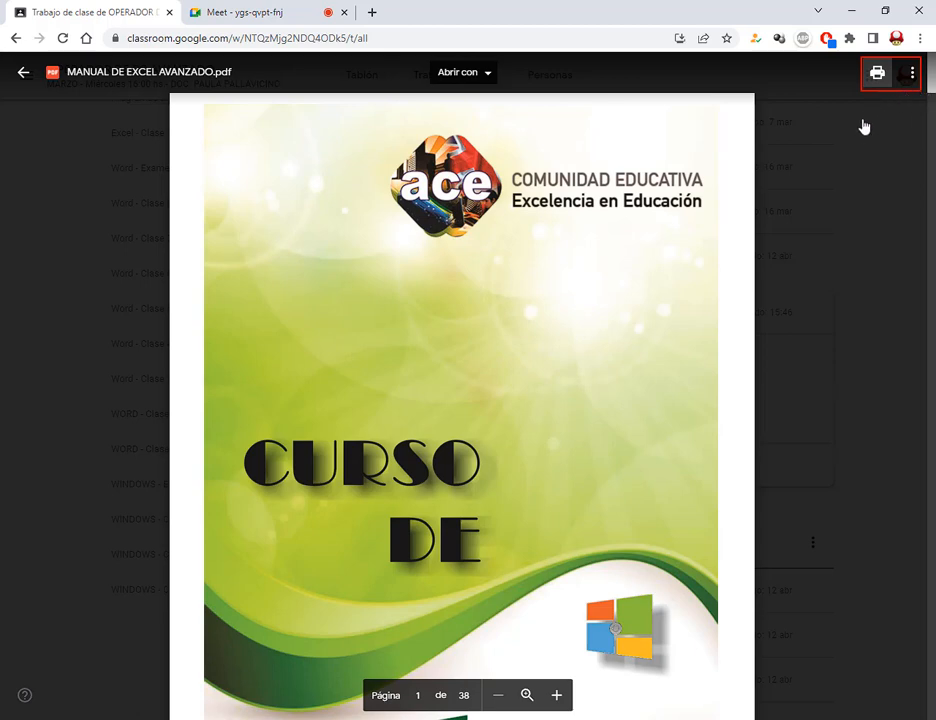
pyautogui.moveTo(862, 125)
pyautogui.mouseDown()
pyautogui.moveTo(871, 97)
pyautogui.moveTo(912, 95)
pyautogui.mouseUp()
pyautogui.press('Escape')
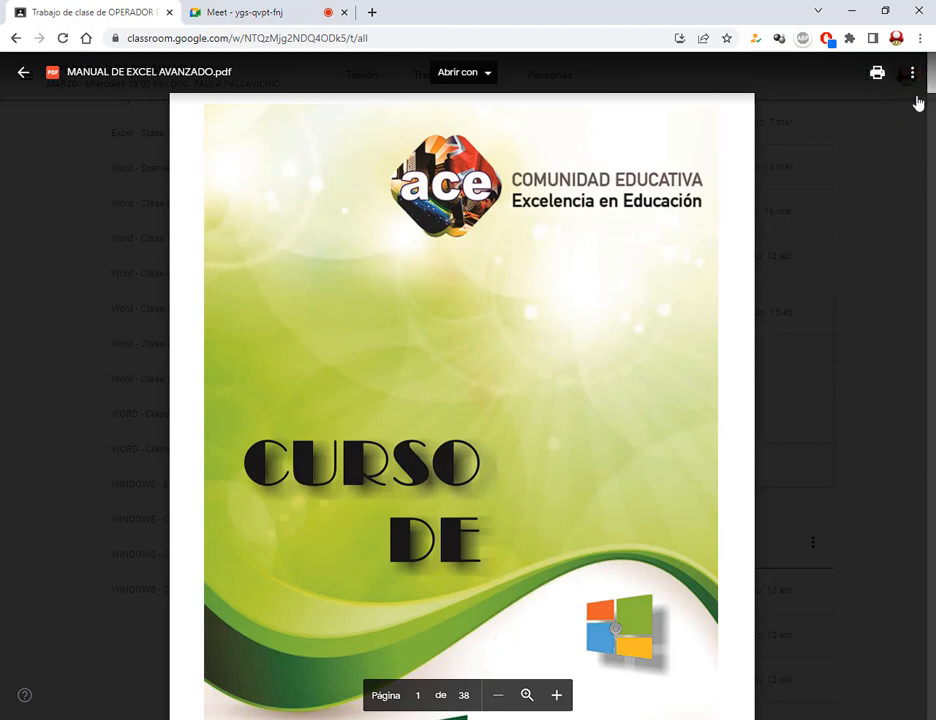
pyautogui.click(912, 80)
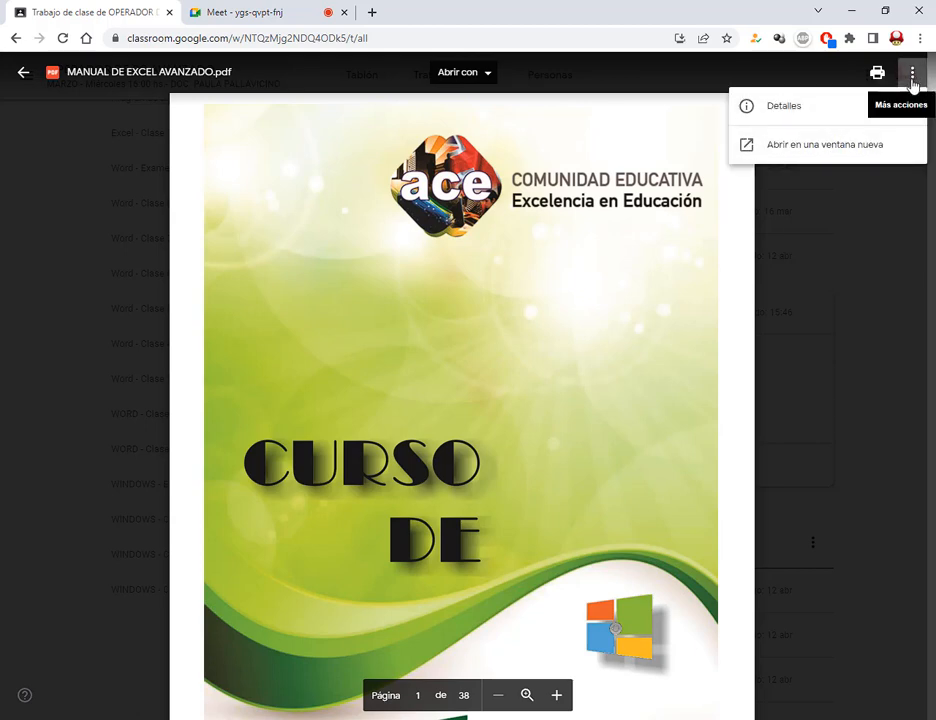
pyautogui.hotkey('ctrl', '2')
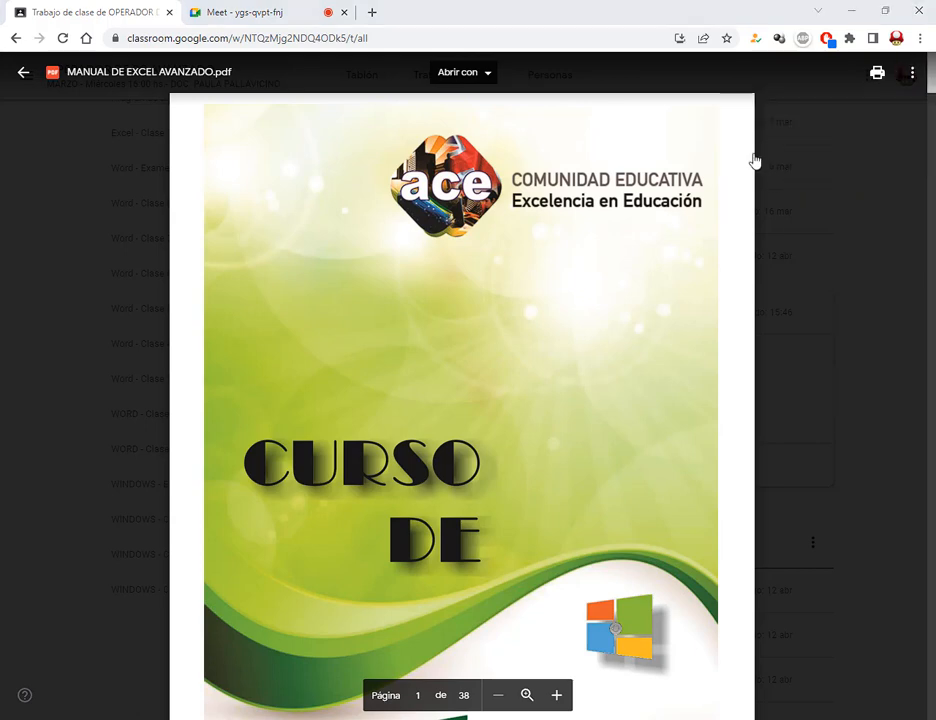
# Open MANUAL DE EXCEL AVANZADO.pdf with 'Abrir en una ventana nueva' and mark the new tab
pyautogui.moveTo(734, 130); pyautogui.dragTo(888, 160)
pyautogui.moveTo(830, 202); pyautogui.dragTo(811, 156)
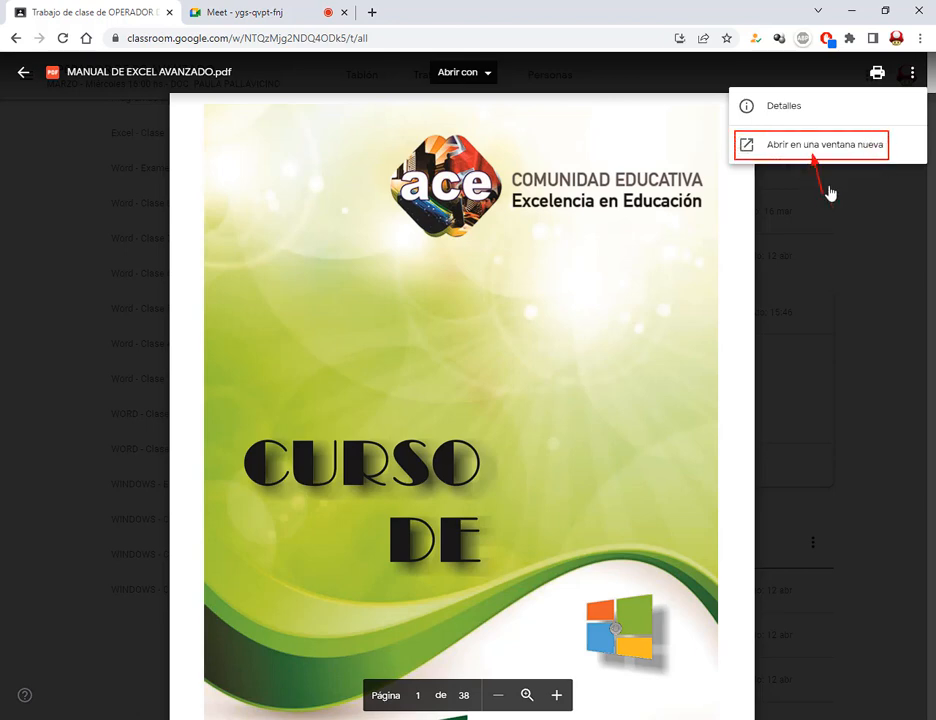
pyautogui.press('Escape')
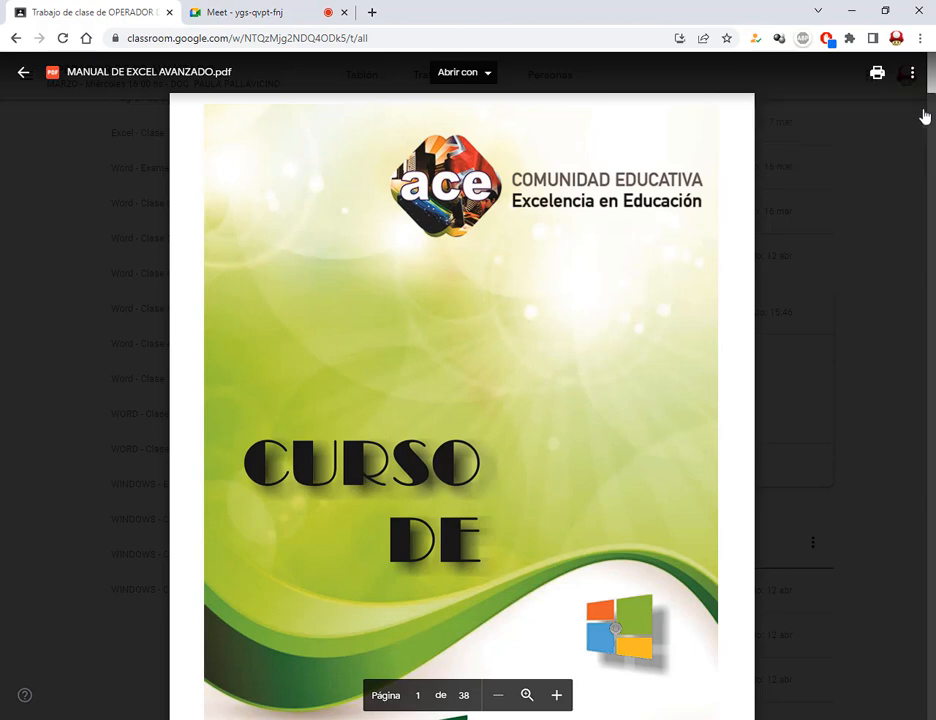
pyautogui.click(913, 74)
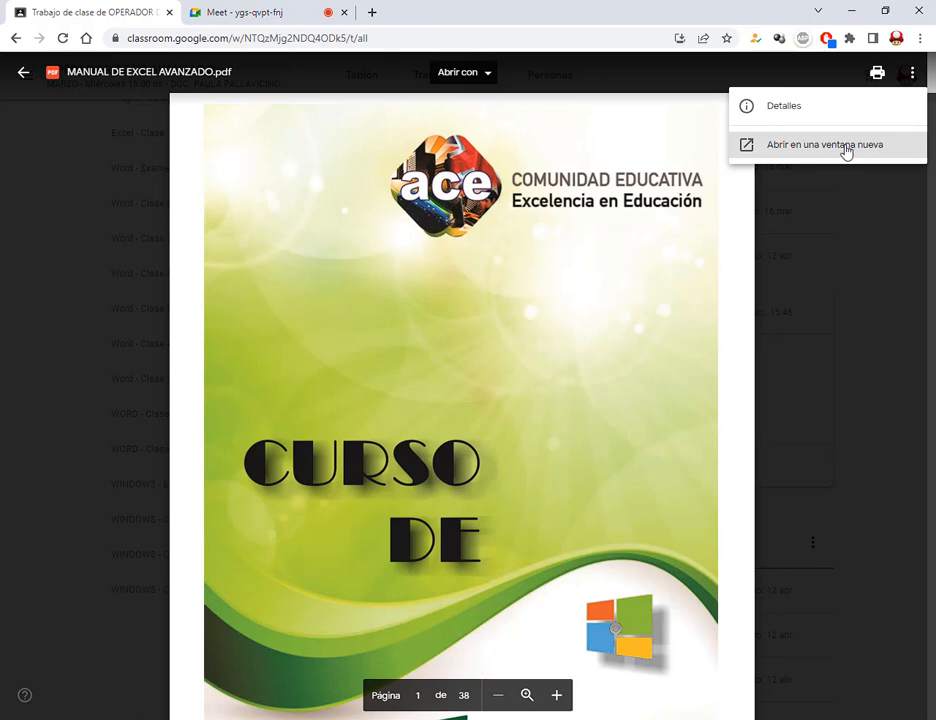
pyautogui.click(846, 147)
pyautogui.hotkey('ctrl', '2')
pyautogui.moveTo(182, 4); pyautogui.dragTo(351, 32)
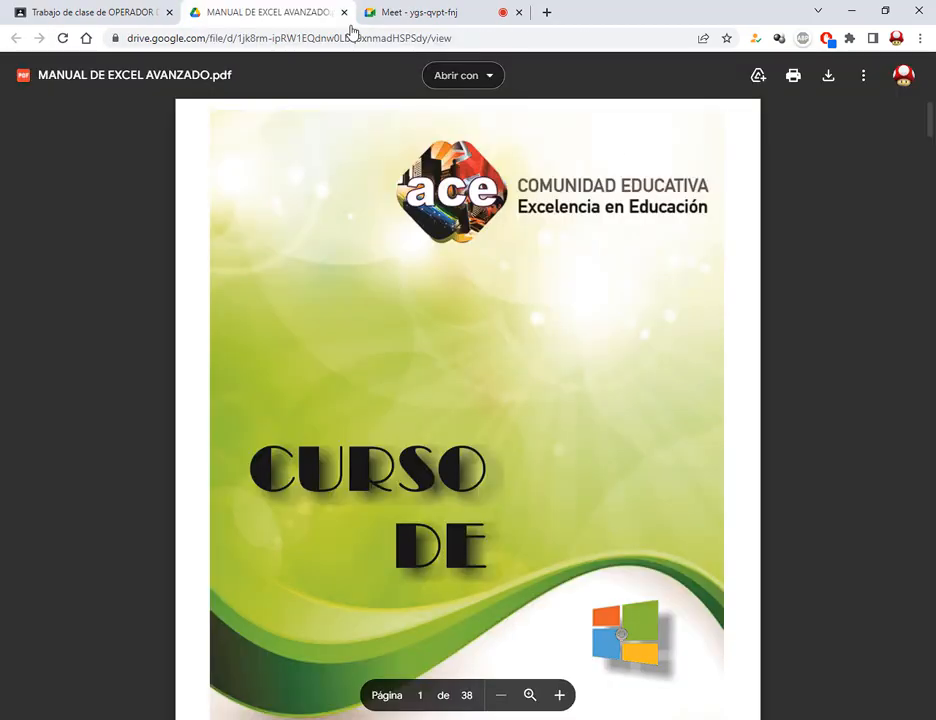
# Download MANUAL DE EXCEL AVANZADO.pdf from Drive, open it and scroll through its pages
pyautogui.moveTo(735, 61); pyautogui.dragTo(905, 95)
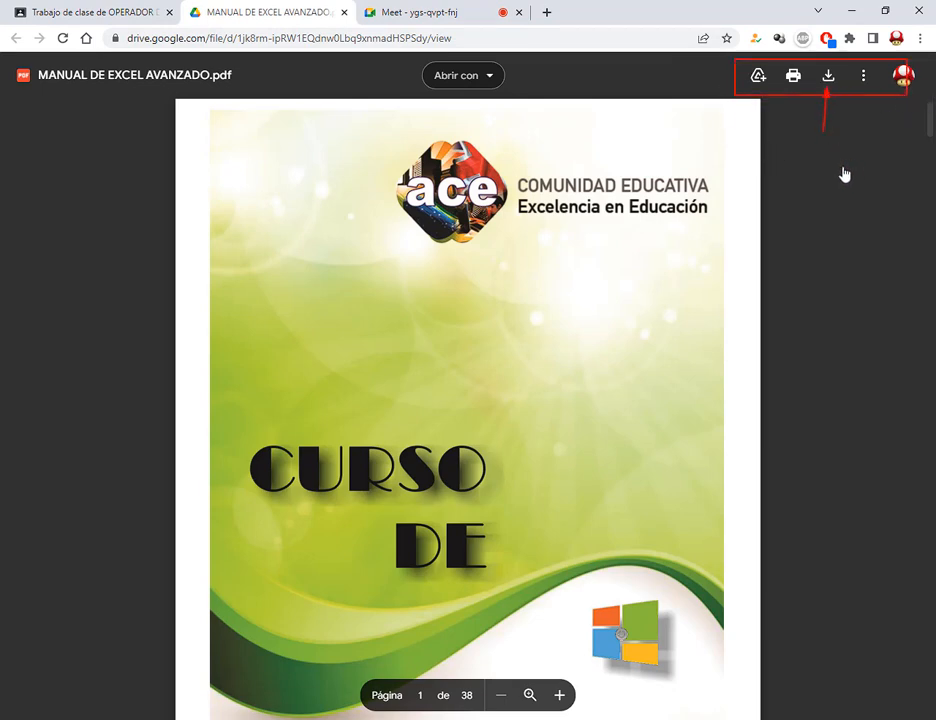
pyautogui.click(827, 80)
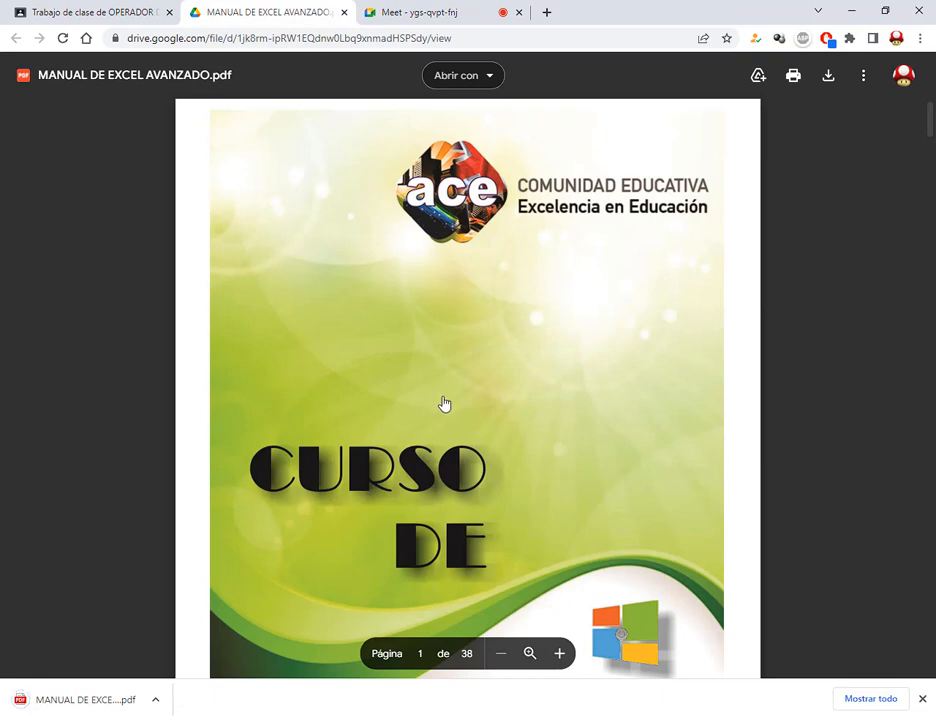
pyautogui.click(94, 699)
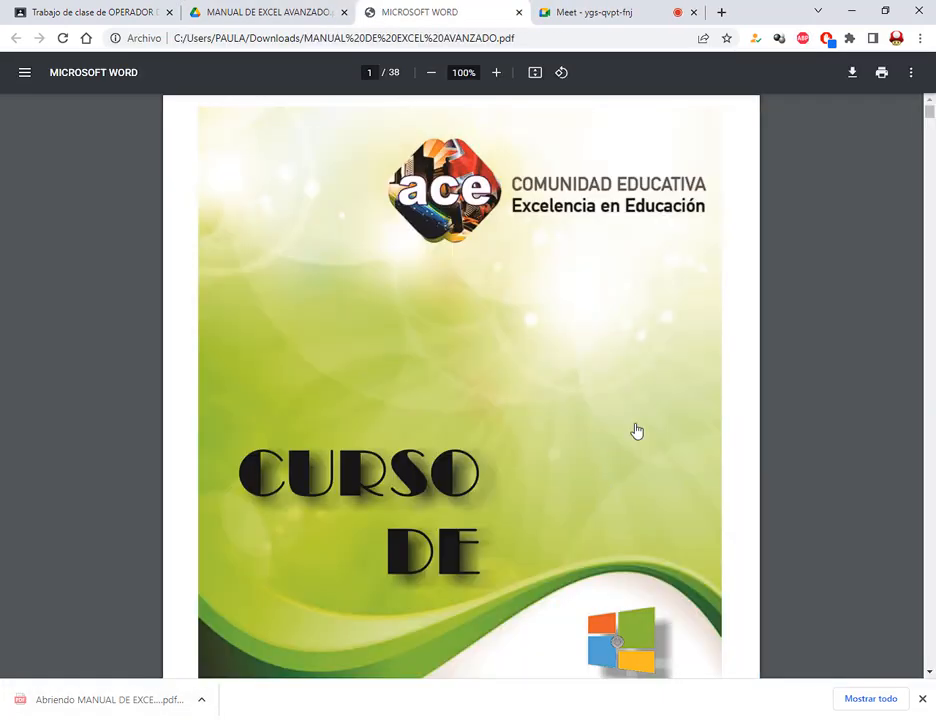
pyautogui.scroll(-12, 696, 449)
pyautogui.scroll(-4, 698, 450)
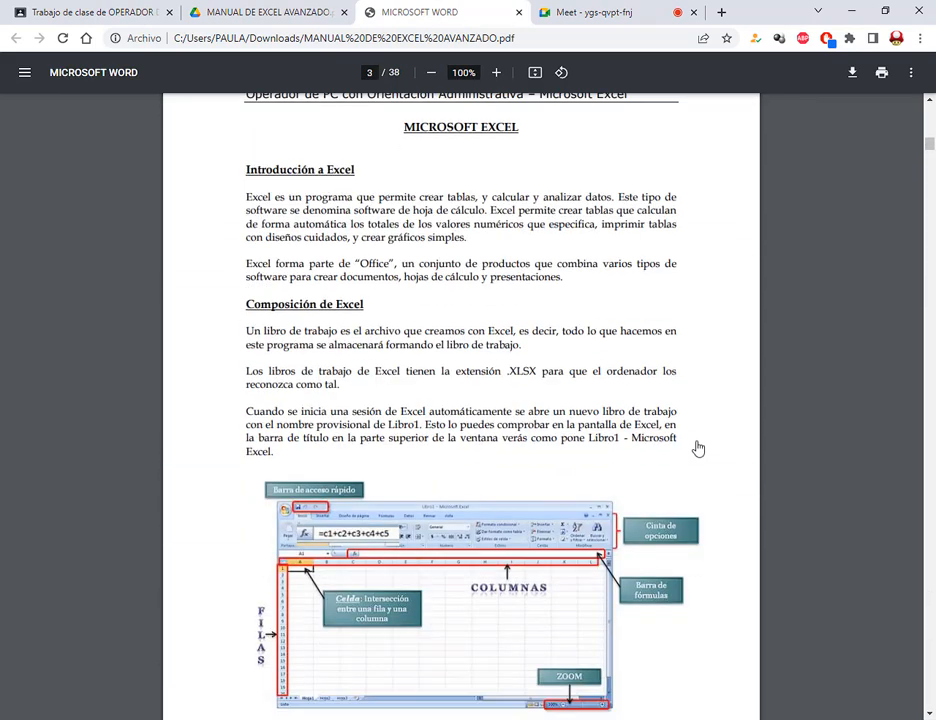
pyautogui.scroll(-12, 698, 449)
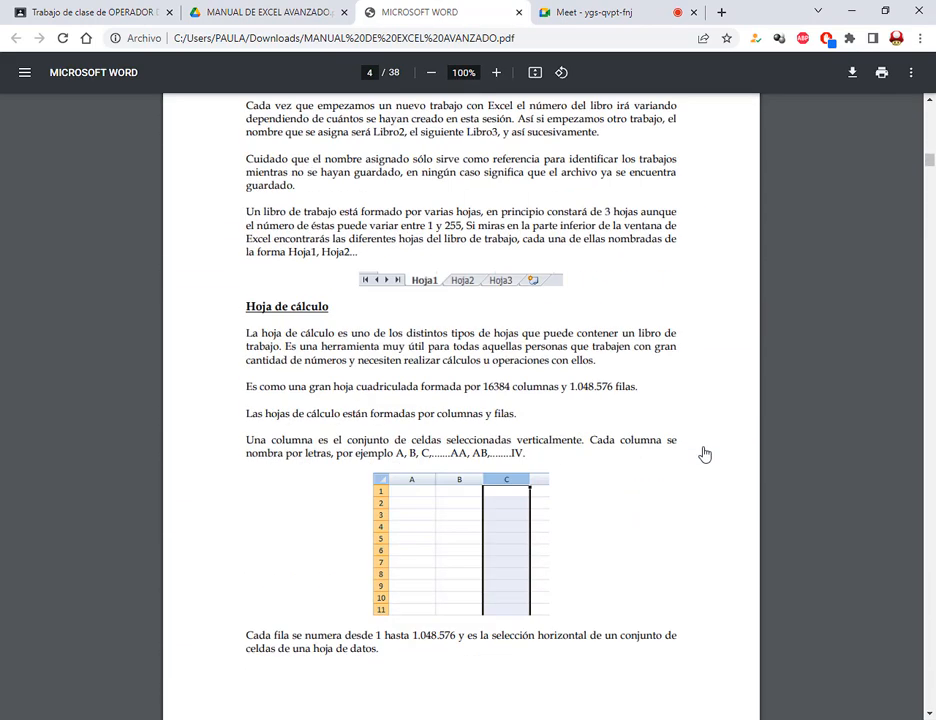
pyautogui.scroll(-16, 705, 452)
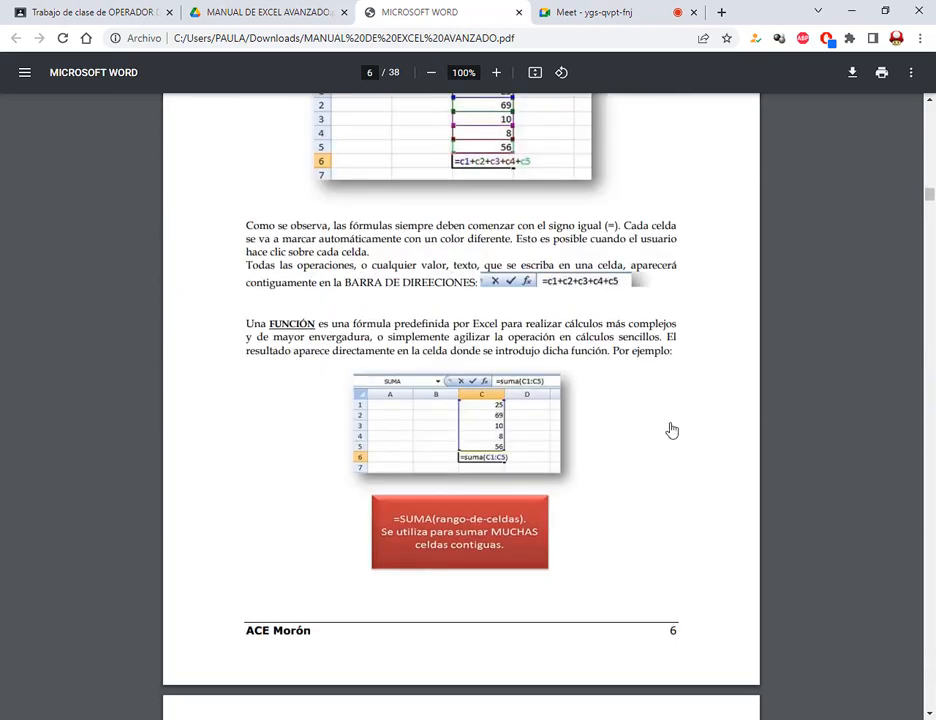
pyautogui.scroll(-4, 555, 372)
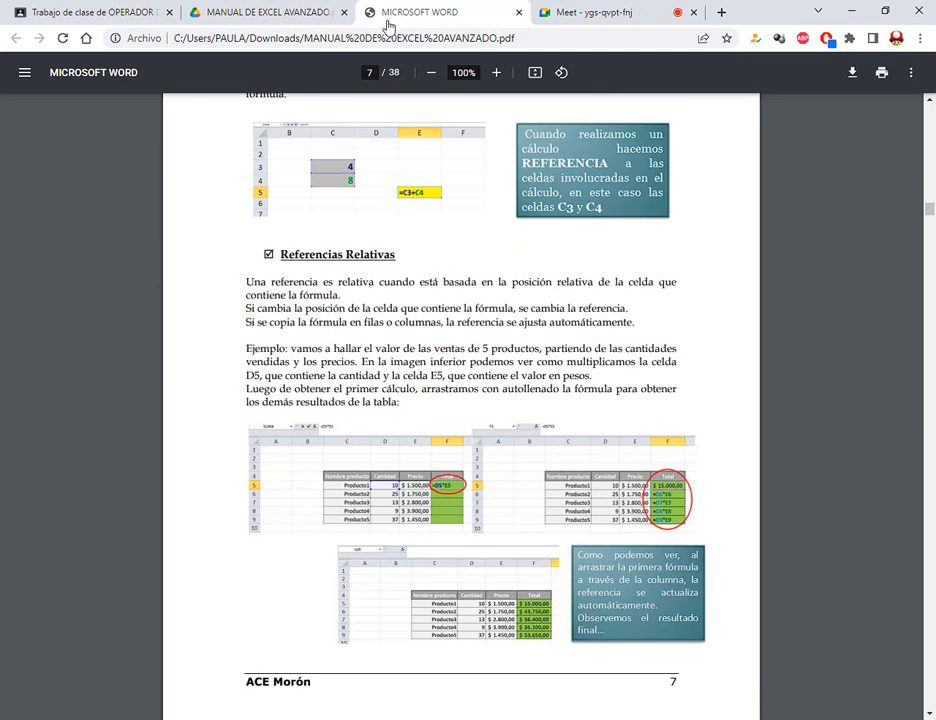
# Close the downloaded PDF and the Drive manual tab, returning to the Trabajo de clase page
pyautogui.click(561, 9)
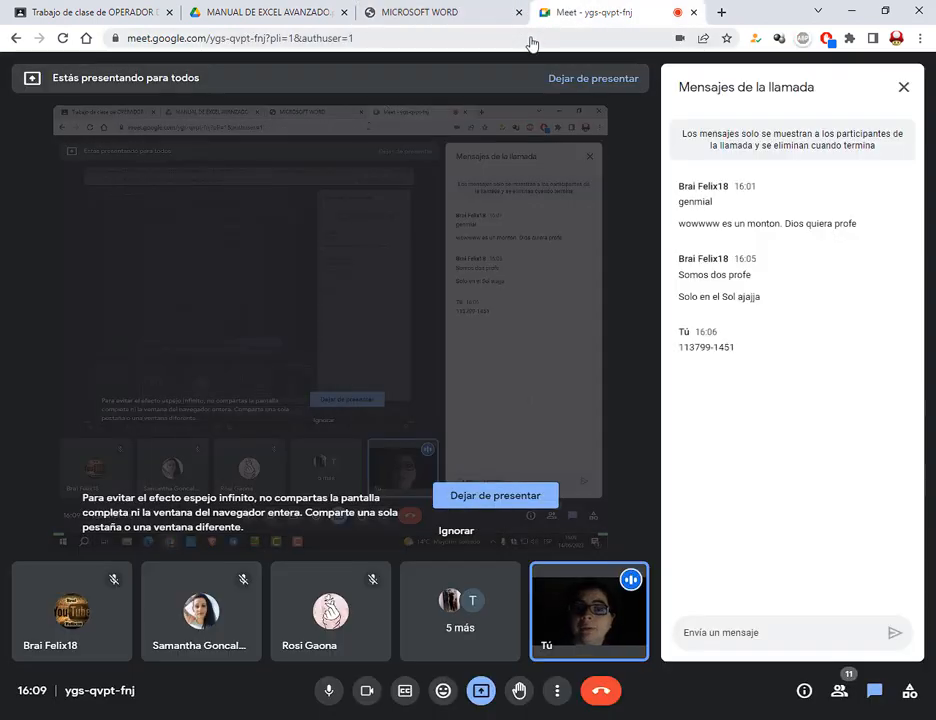
pyautogui.click(505, 12)
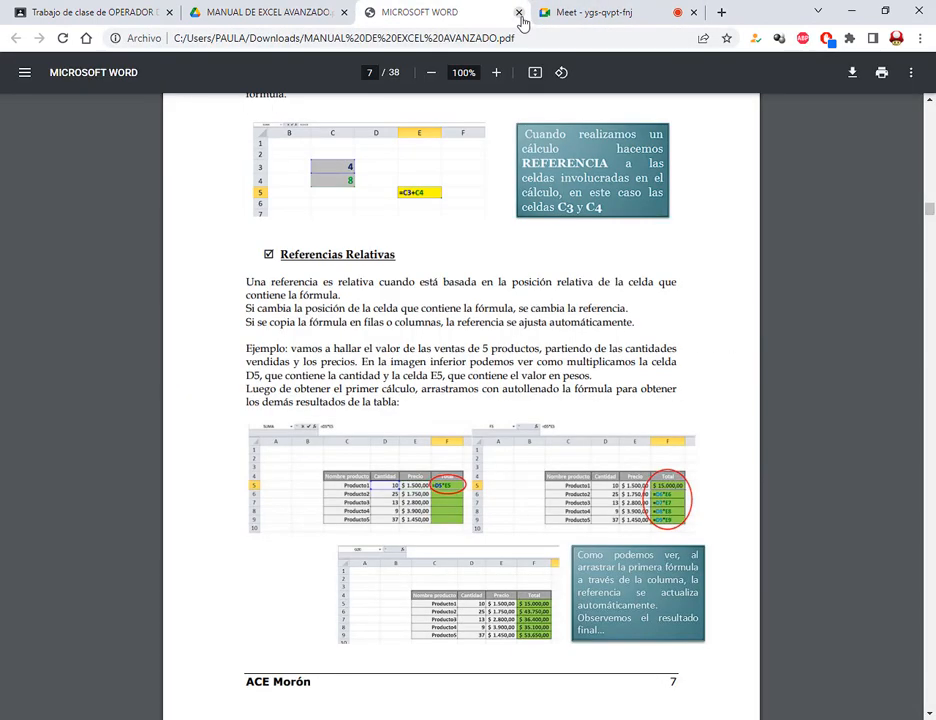
pyautogui.click(519, 13)
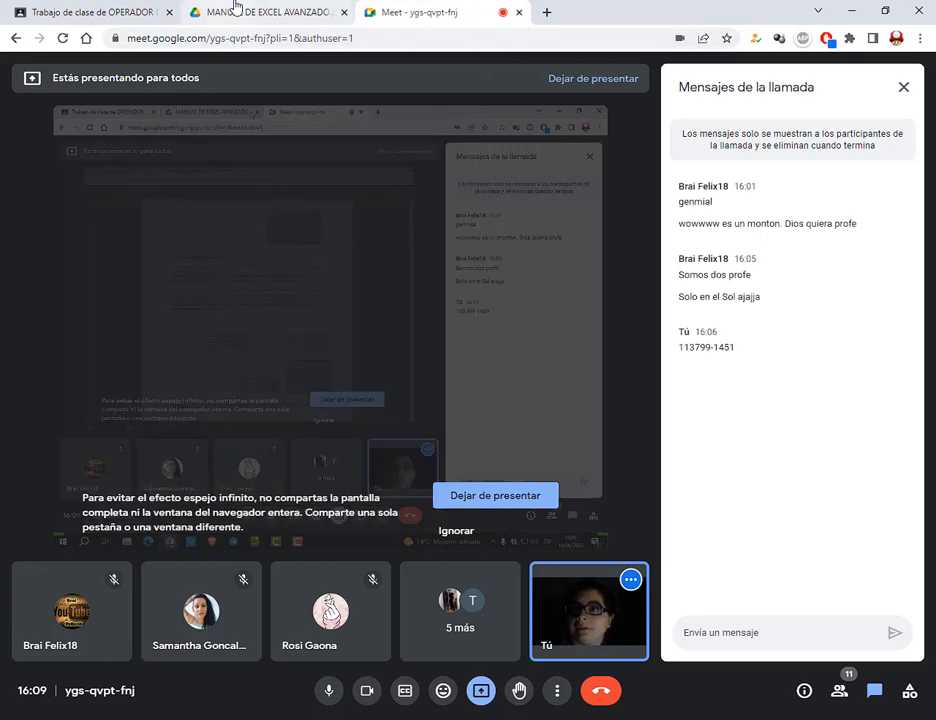
pyautogui.click(230, 12)
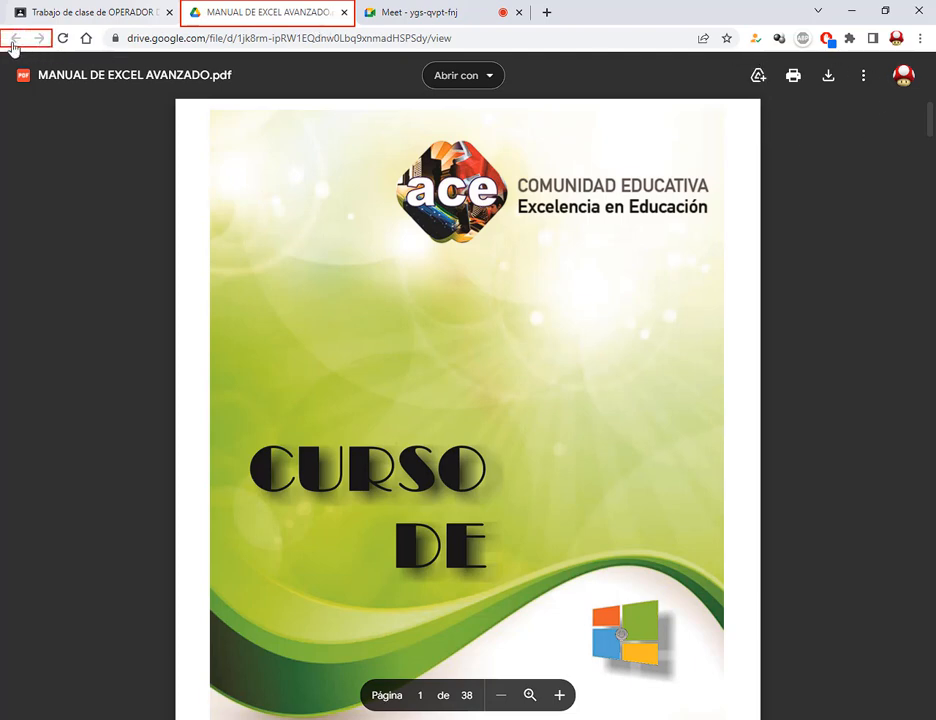
pyautogui.moveTo(338, 9); pyautogui.dragTo(348, 20)
pyautogui.click(343, 12)
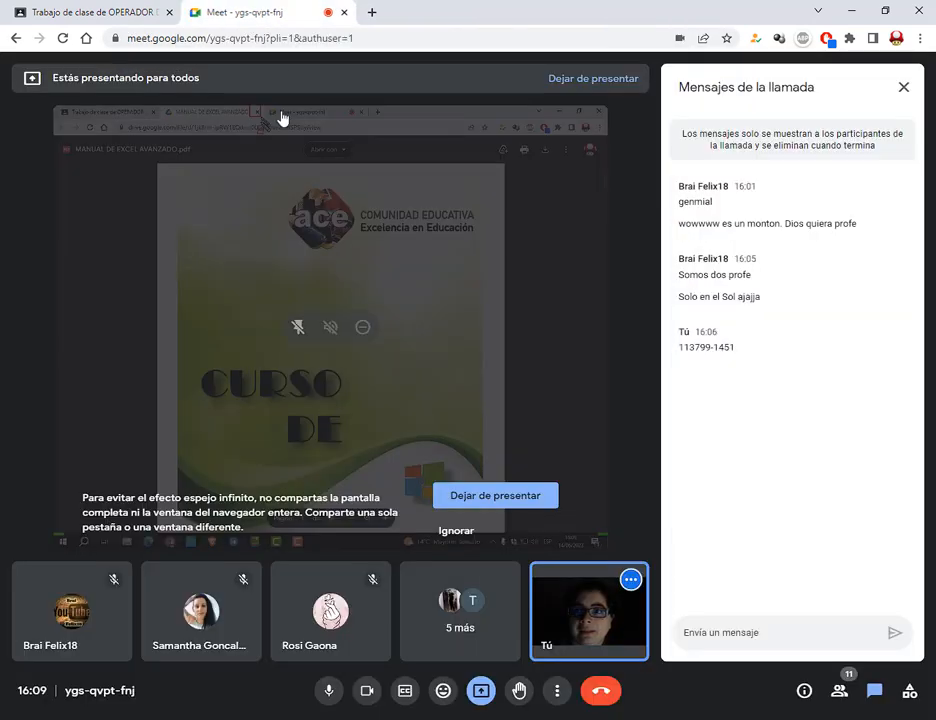
pyautogui.click(88, 12)
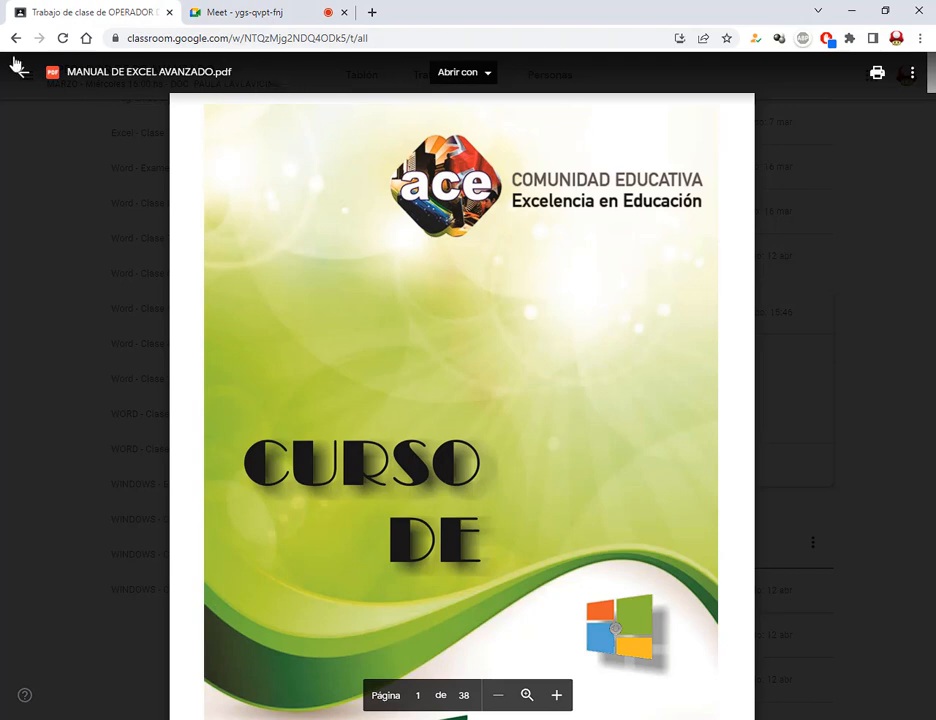
pyautogui.moveTo(12, 56); pyautogui.dragTo(36, 87)
pyautogui.moveTo(31, 133); pyautogui.dragTo(25, 83)
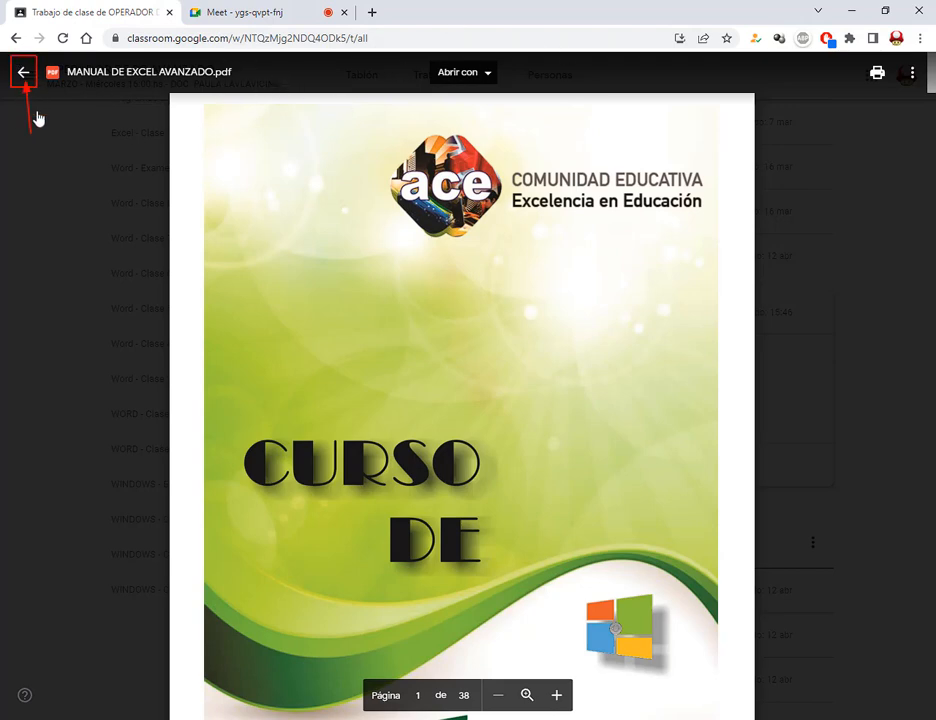
pyautogui.click(23, 72)
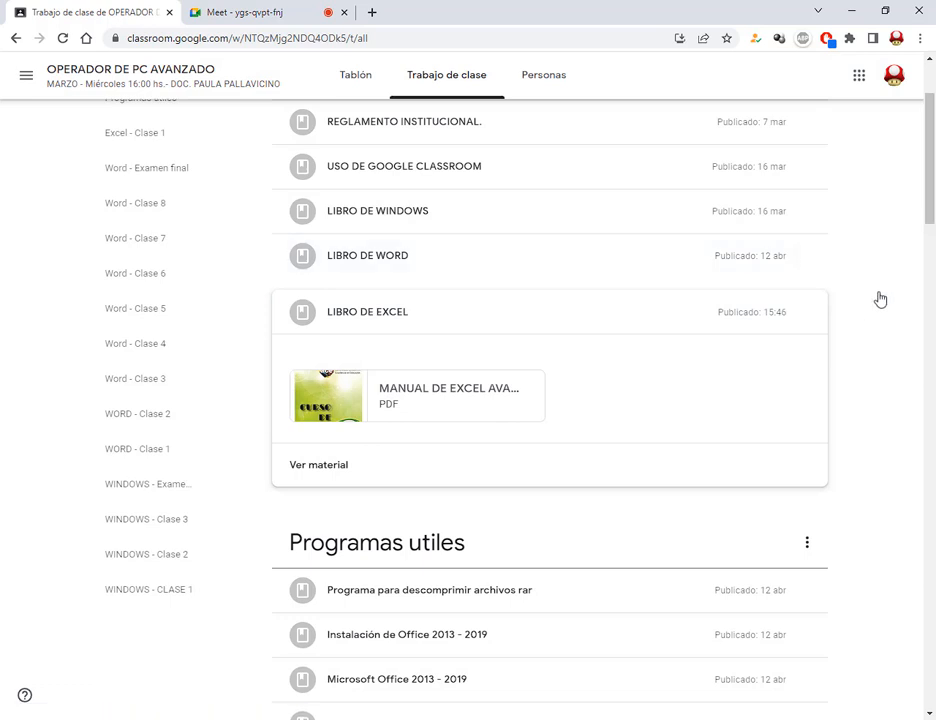
# Scroll to Programas utiles and expand Microsoft Office 2013 - 2019 to reveal its 2019 MediaFire link
pyautogui.scroll(-3, 880, 299)
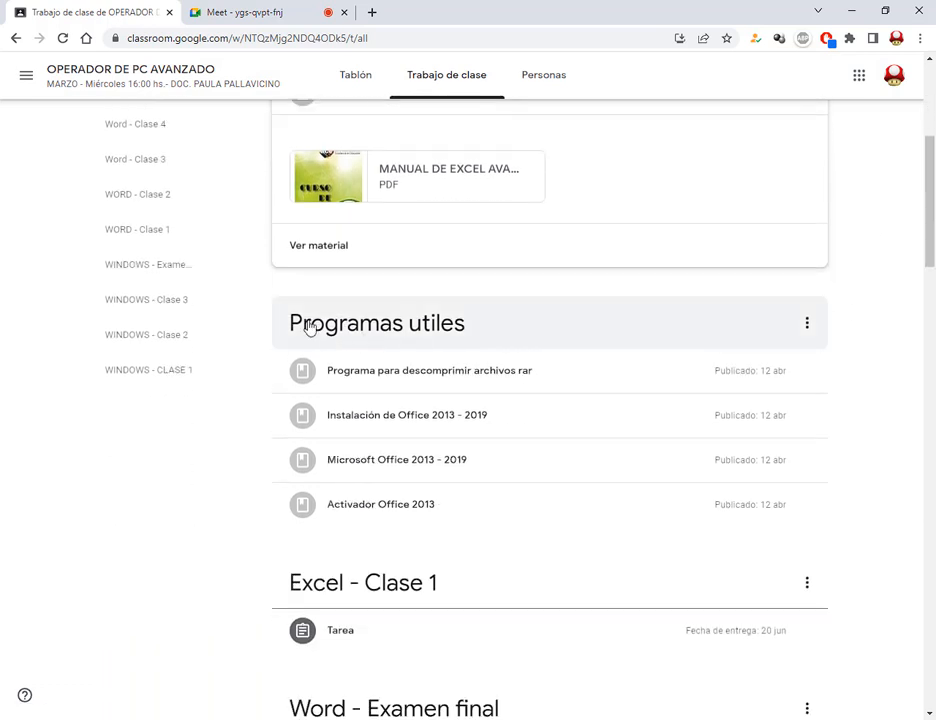
pyautogui.moveTo(276, 296)
pyautogui.mouseDown()
pyautogui.moveTo(593, 441)
pyautogui.moveTo(698, 543)
pyautogui.moveTo(629, 549)
pyautogui.mouseUp()
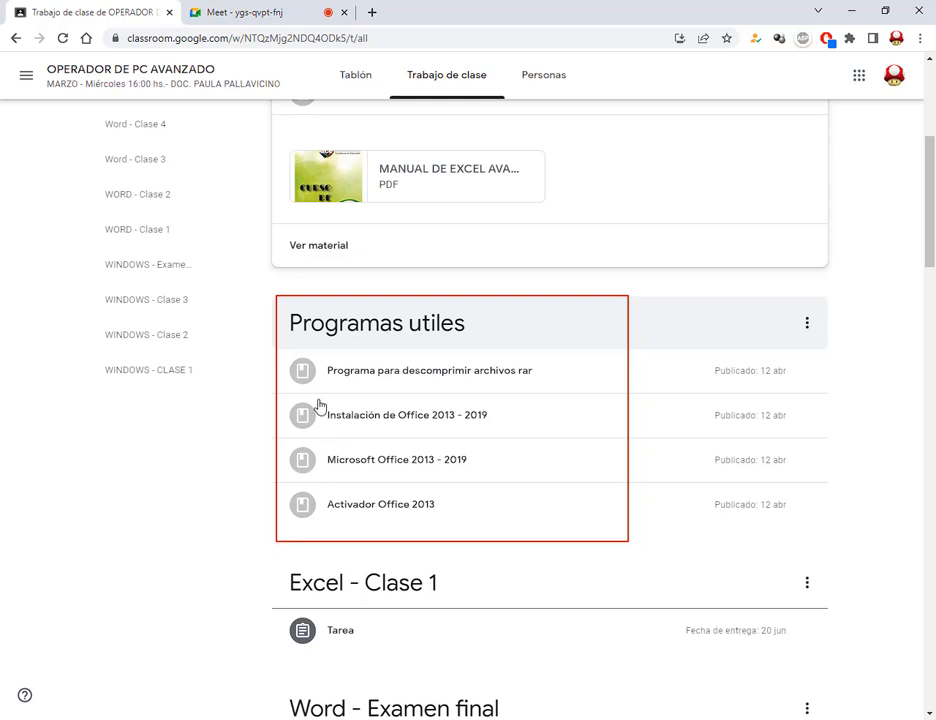
pyautogui.moveTo(322, 447); pyautogui.dragTo(475, 471)
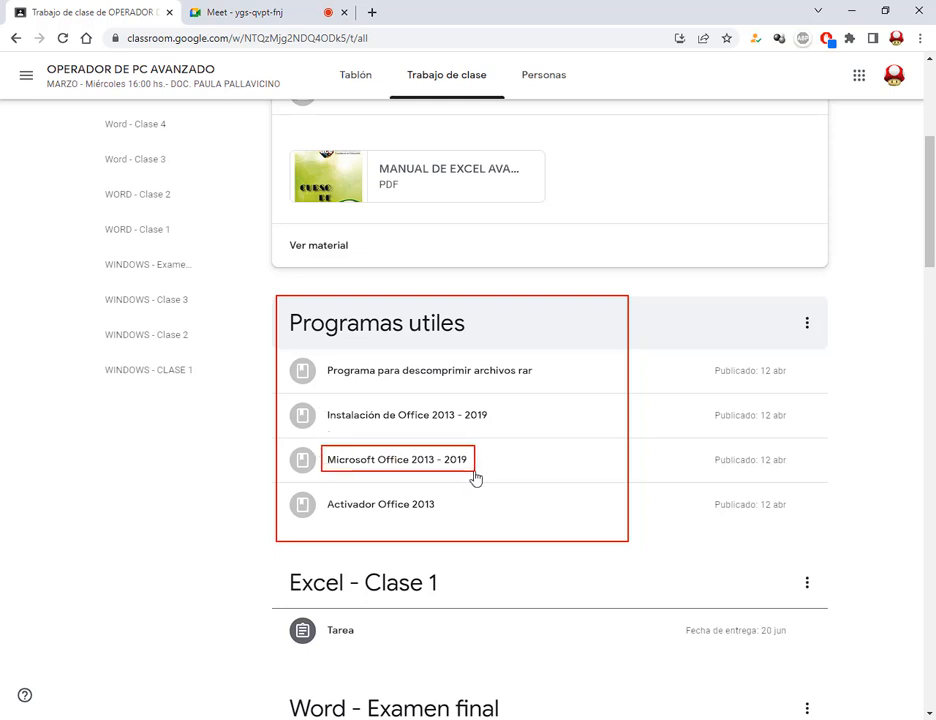
pyautogui.press('Escape')
pyautogui.click(442, 470)
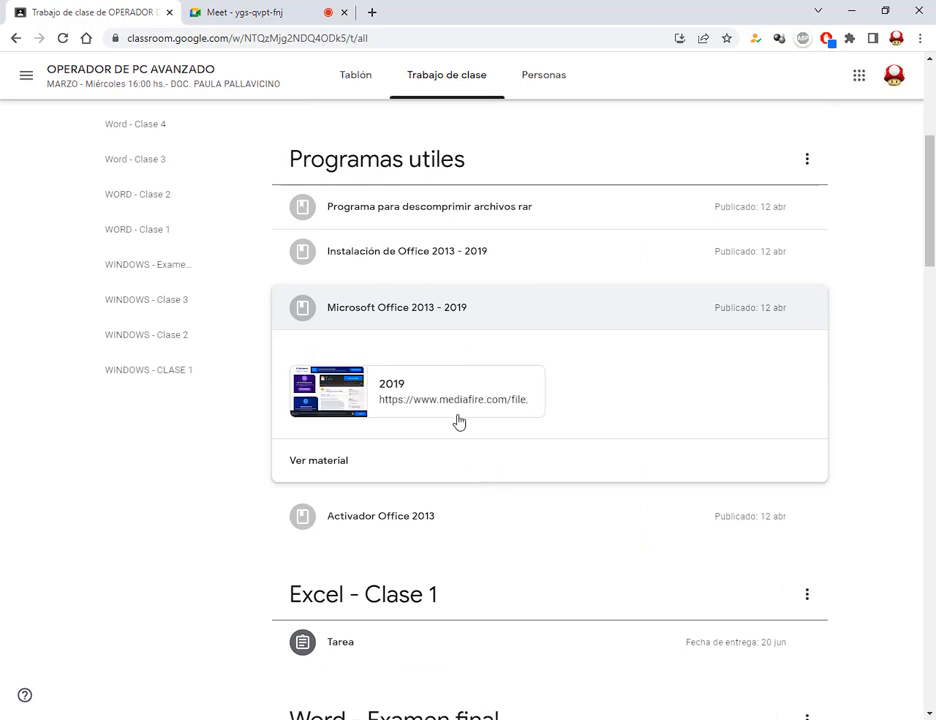
pyautogui.moveTo(407, 297); pyautogui.dragTo(476, 321)
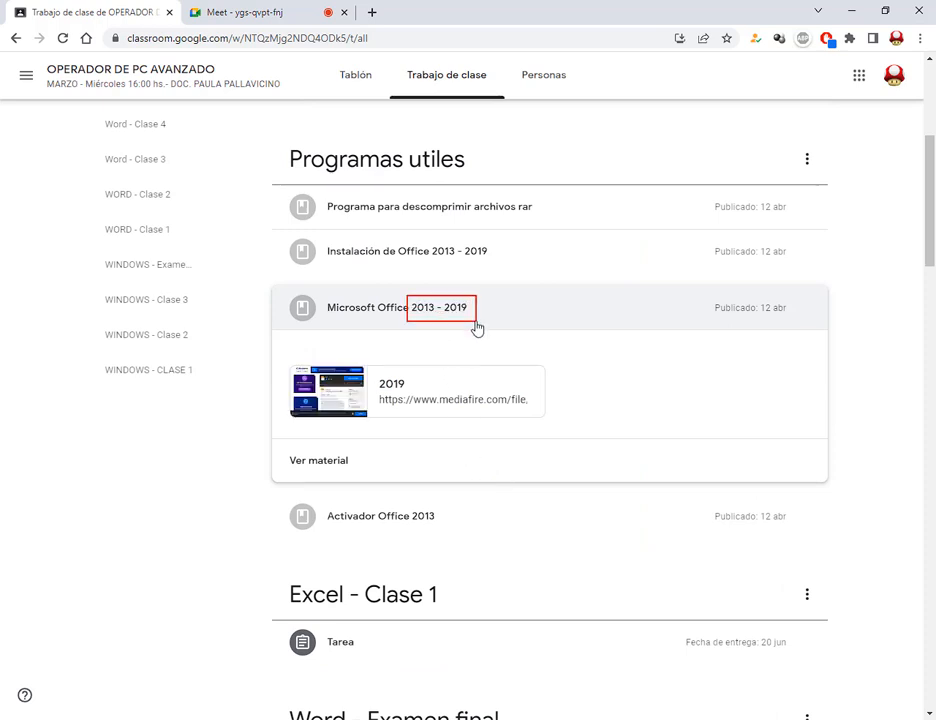
pyautogui.press('Escape')
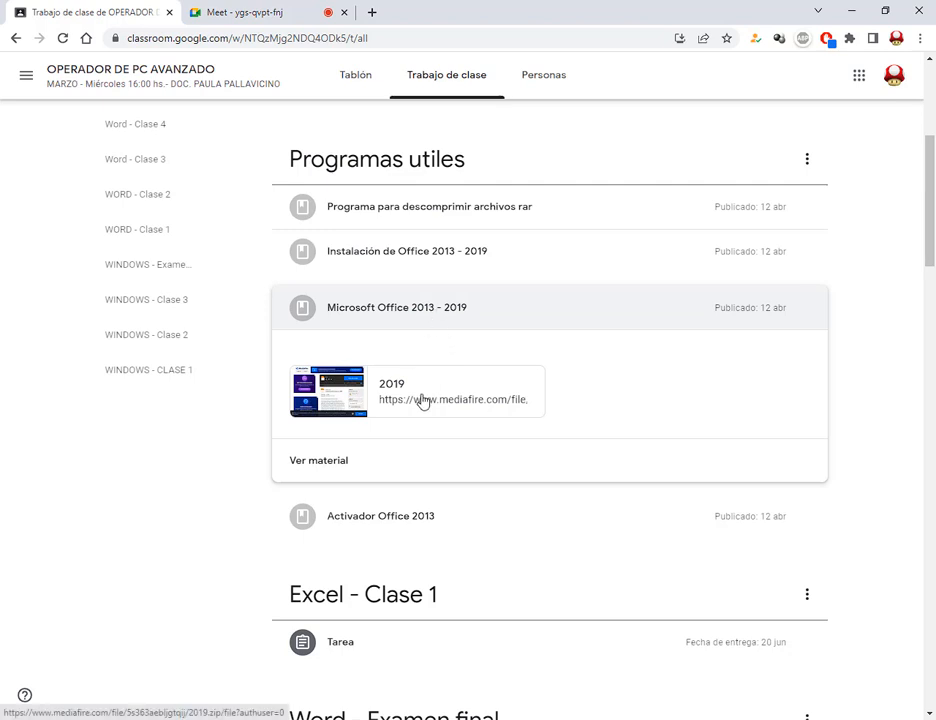
pyautogui.moveTo(281, 353)
pyautogui.mouseDown()
pyautogui.moveTo(453, 420)
pyautogui.moveTo(558, 437)
pyautogui.mouseUp()
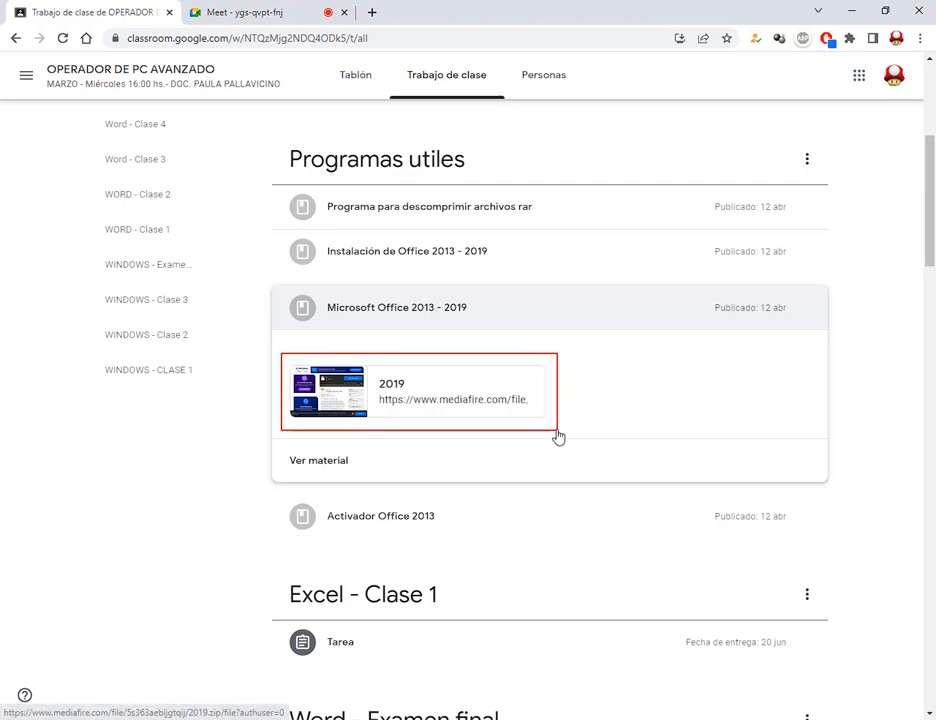
pyautogui.press('Escape')
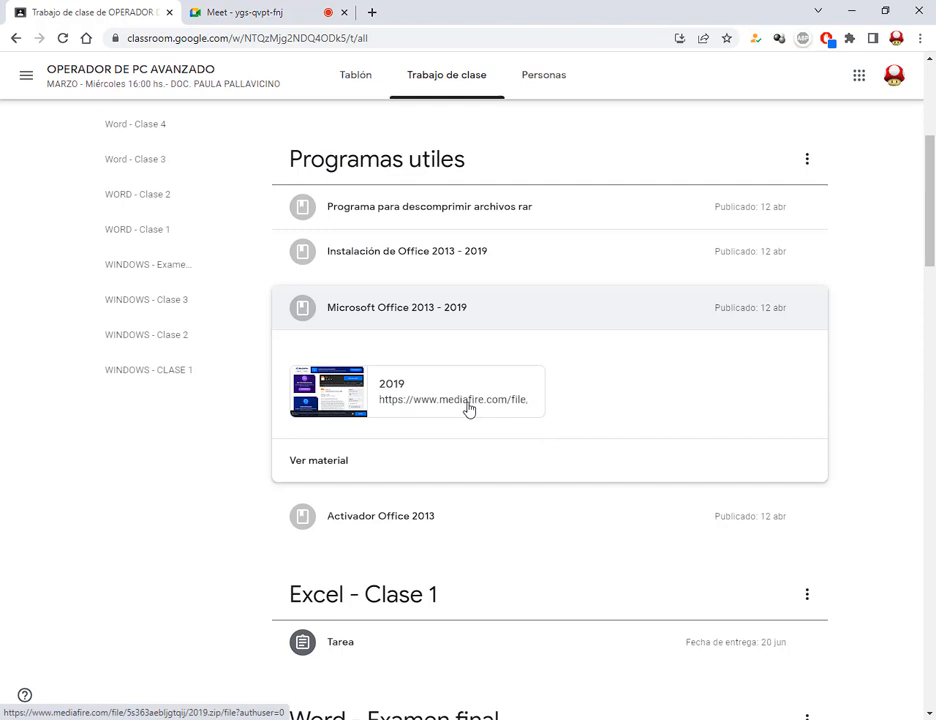
# Open the MediaFire 2019.zip page, point out its download button, and decline translation
pyautogui.click(441, 397)
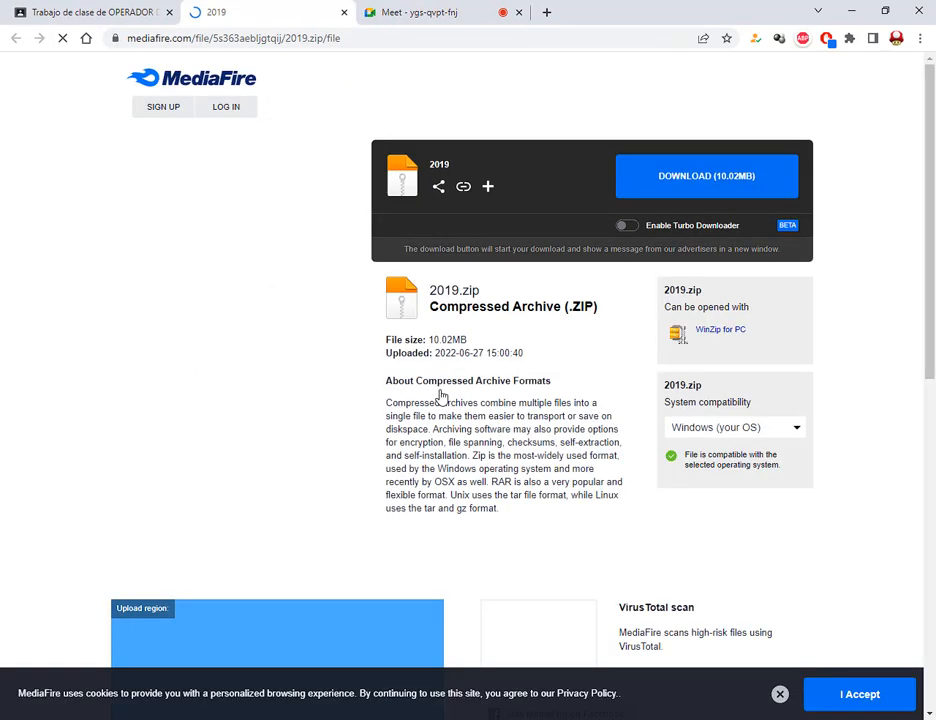
pyautogui.moveTo(606, 148); pyautogui.dragTo(812, 213)
pyautogui.moveTo(681, 280); pyautogui.dragTo(693, 201)
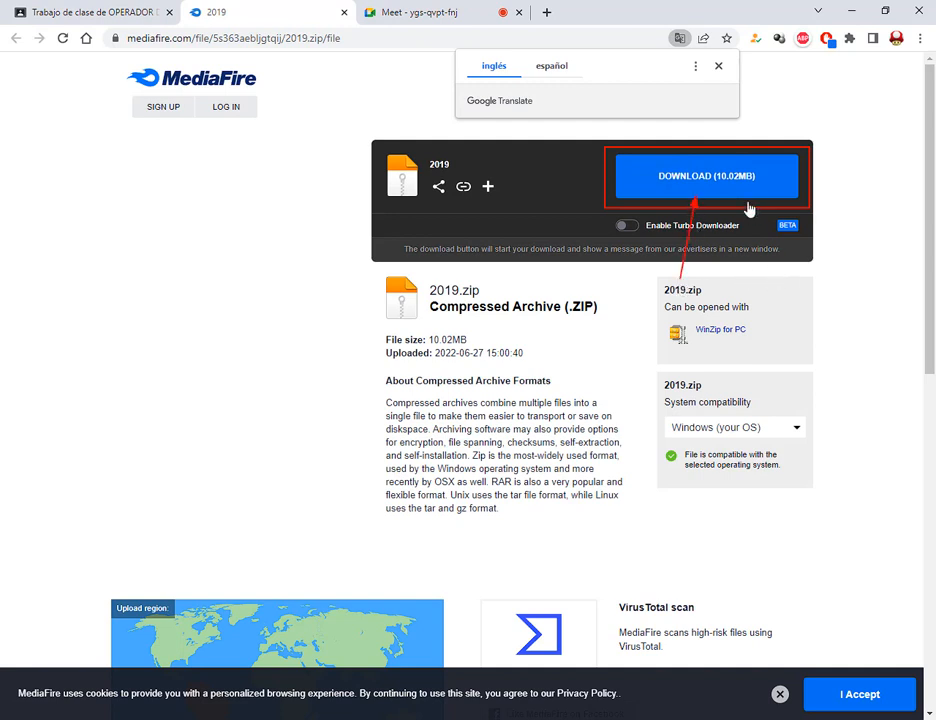
pyautogui.press('Escape')
pyautogui.click(718, 66)
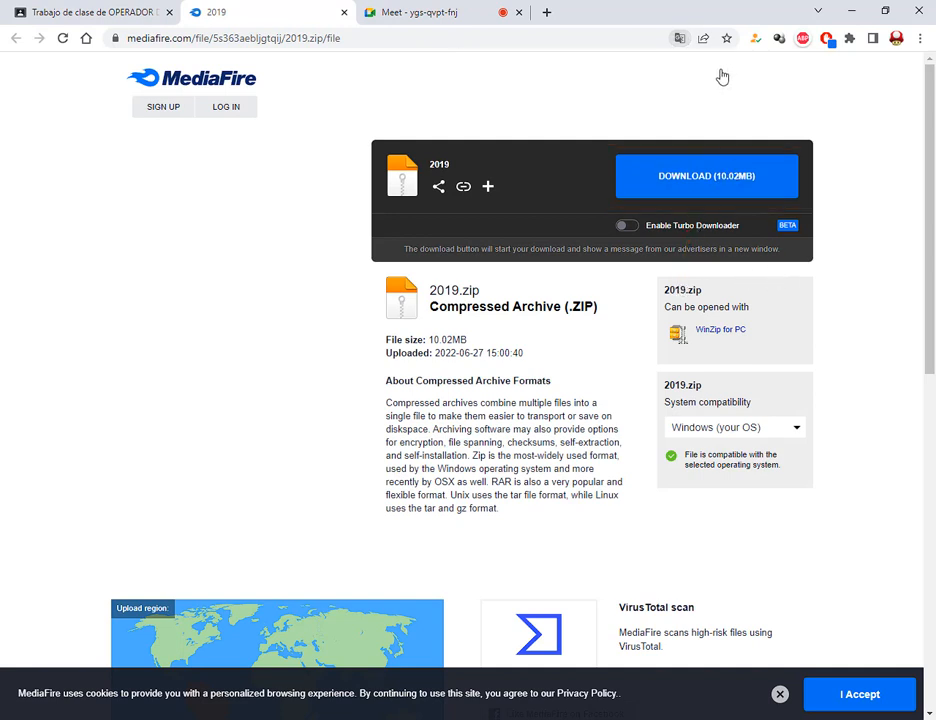
# Start downloading 2019.zip, close the ad tab, and dismiss the Windows Security threat warning
pyautogui.click(712, 180)
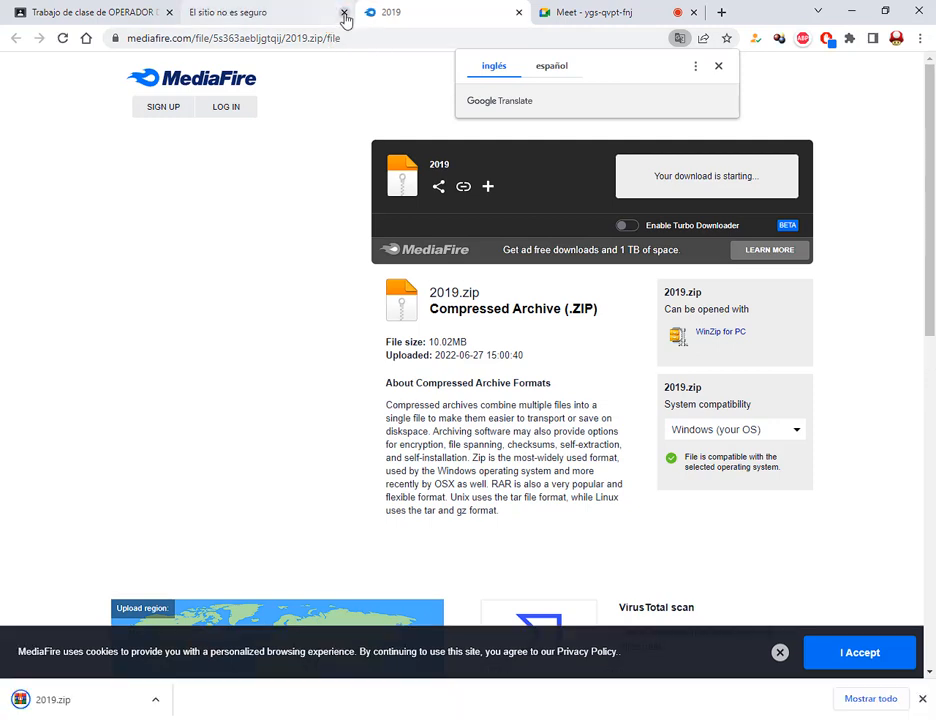
pyautogui.click(344, 13)
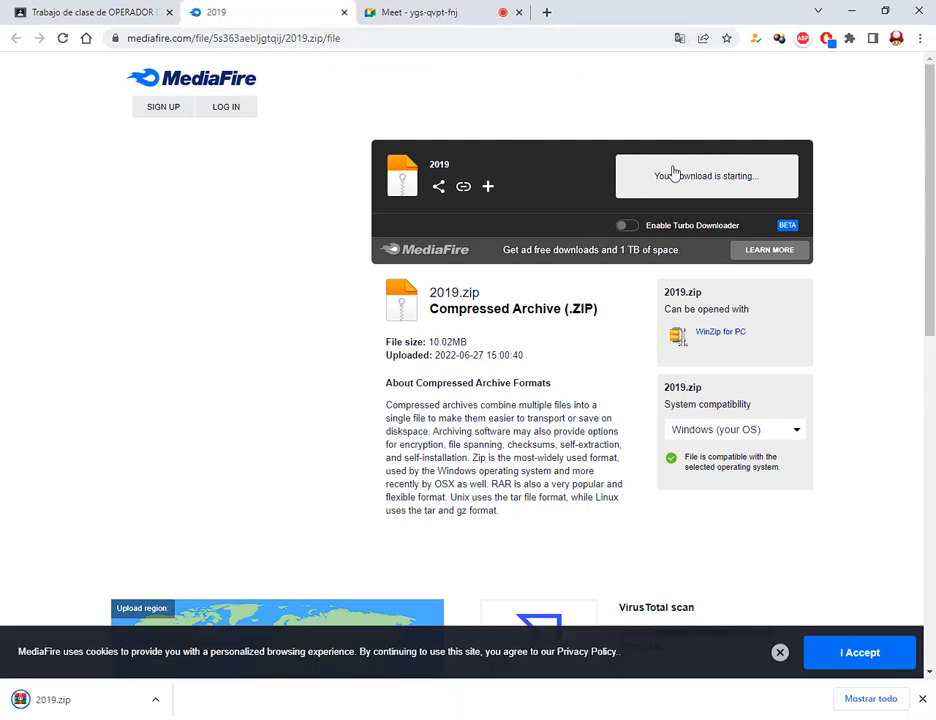
pyautogui.moveTo(648, 162)
pyautogui.mouseDown()
pyautogui.moveTo(700, 186)
pyautogui.moveTo(770, 193)
pyautogui.mouseUp()
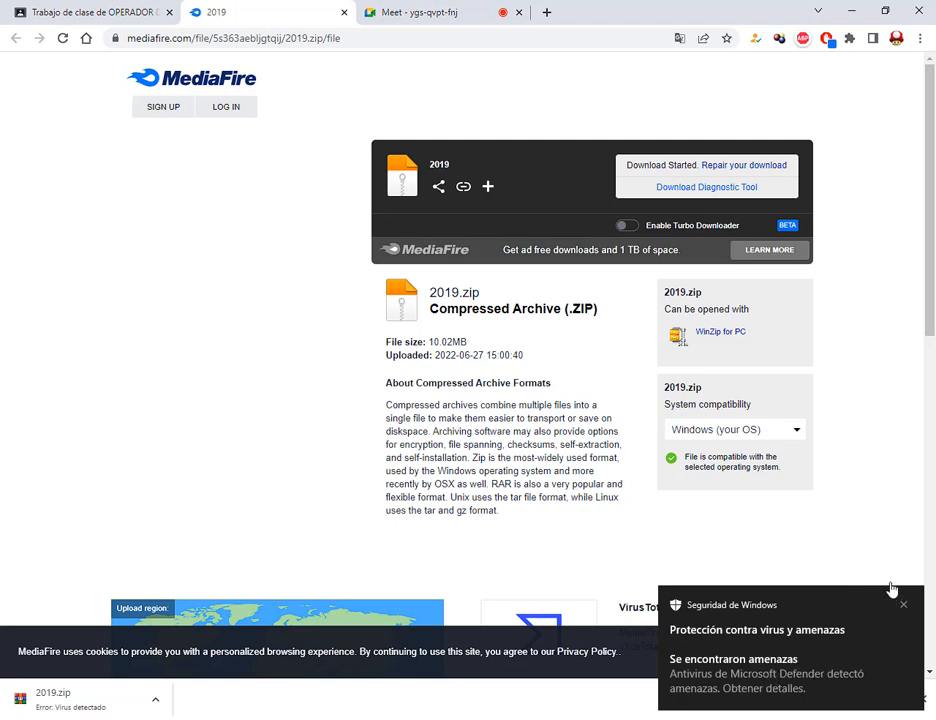
pyautogui.click(902, 548)
# Show the Downloads page and highlight 2019.zip's 'Error: Virus detectado' entry
pyautogui.click(857, 706)
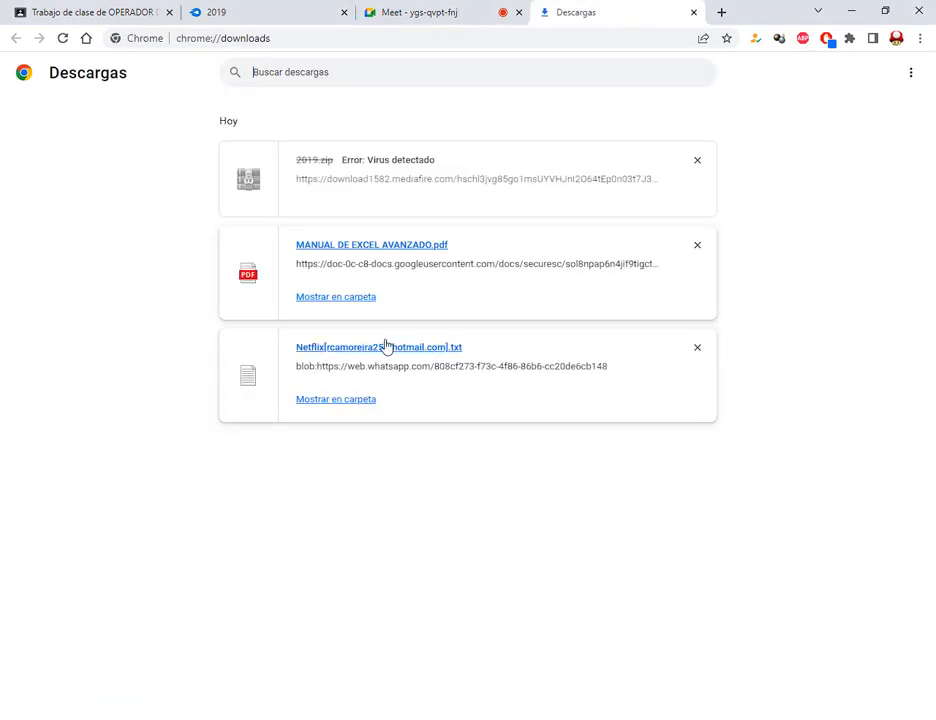
pyautogui.moveTo(287, 151); pyautogui.dragTo(500, 185)
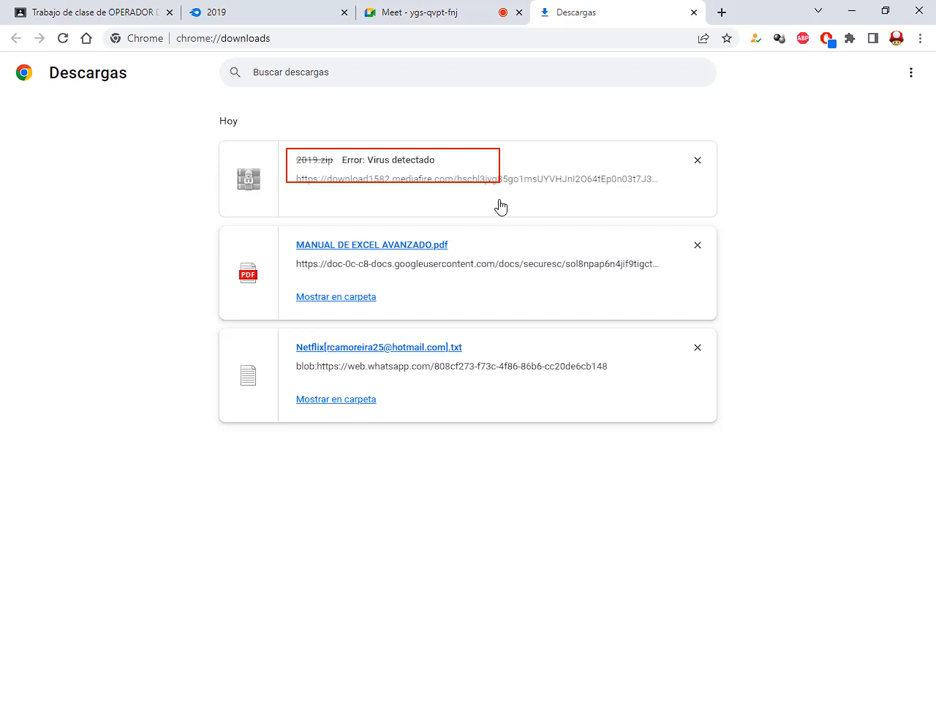
pyautogui.moveTo(502, 95); pyautogui.dragTo(446, 152)
pyautogui.press('Escape')
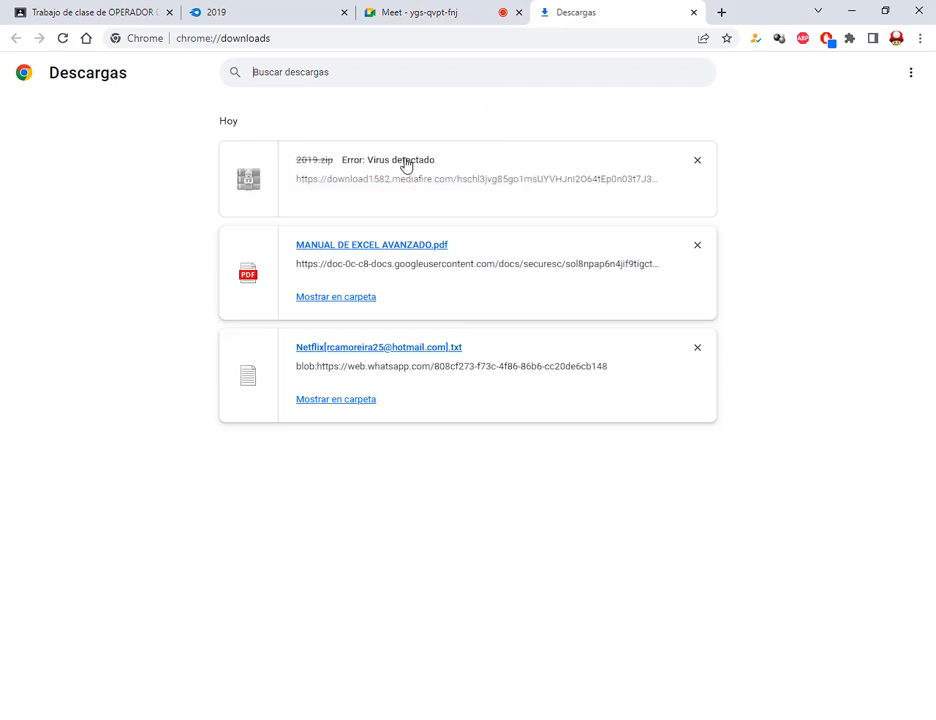
pyautogui.moveTo(433, 162); pyautogui.dragTo(297, 168)
# Return to the Classroom coursework page and close the MediaFire 2019 tab
pyautogui.click(380, 168)
pyautogui.click(140, 12)
pyautogui.click(344, 13)
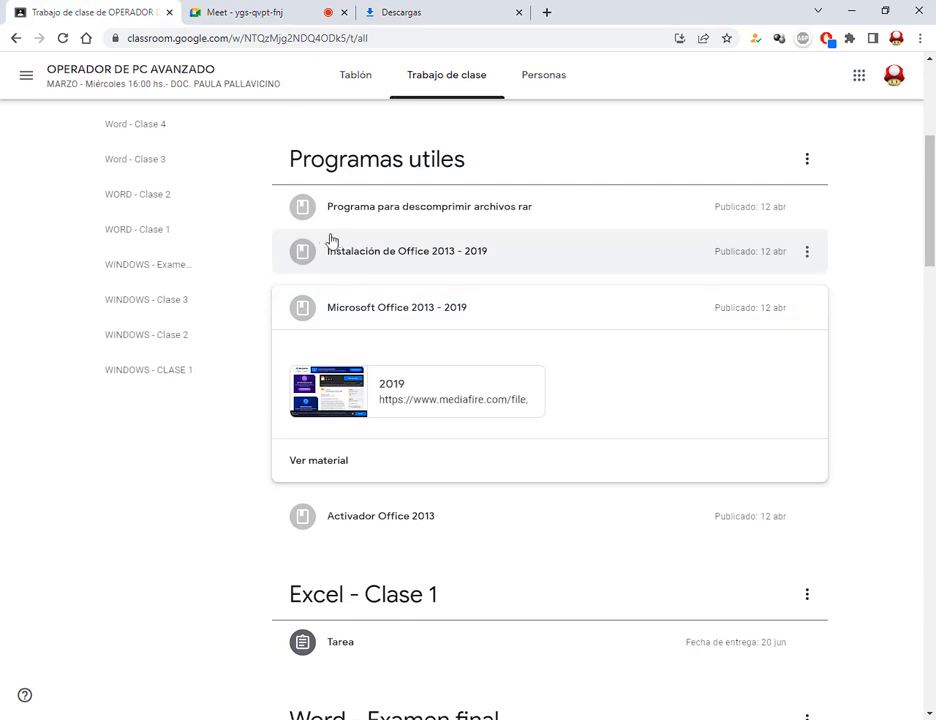
# Expand Instalación de Office 2013 - 2019 and play its 14:28 YouTube installation video
pyautogui.moveTo(322, 234); pyautogui.dragTo(505, 273)
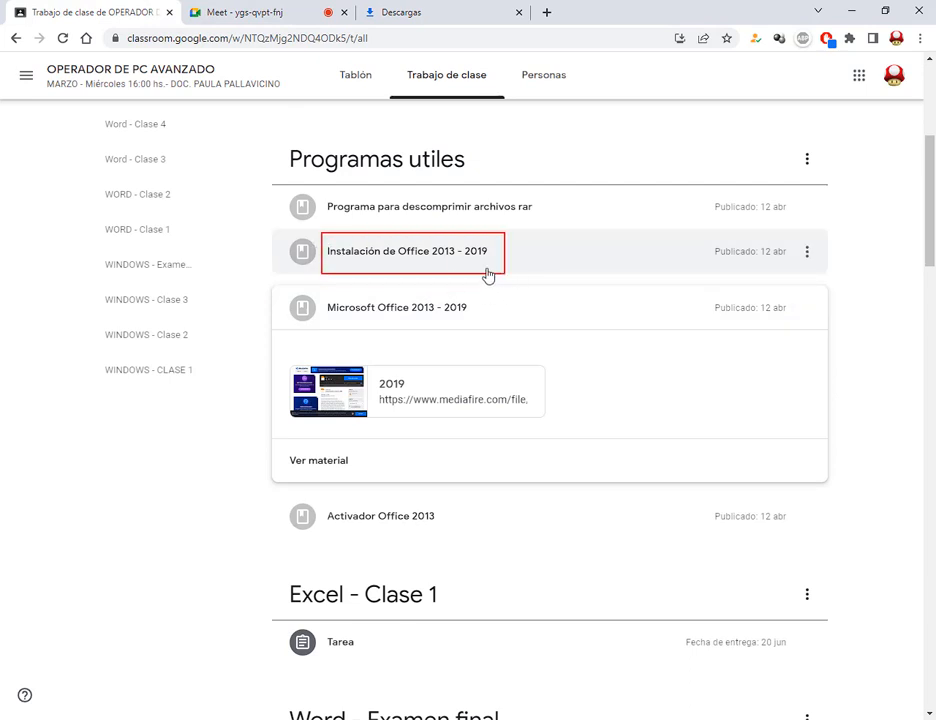
pyautogui.click(425, 257)
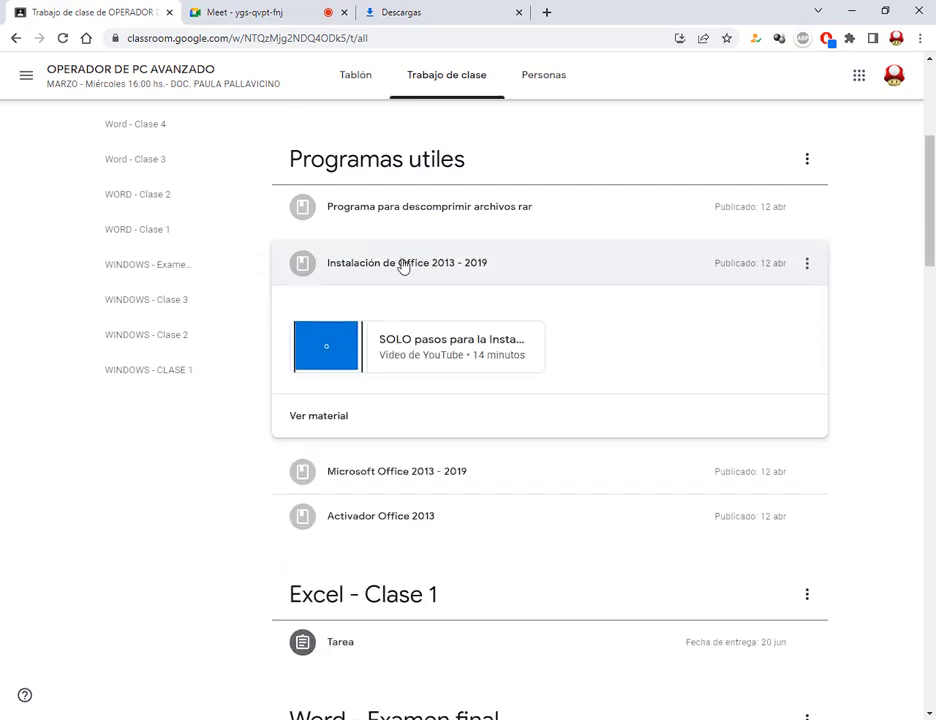
pyautogui.click(449, 349)
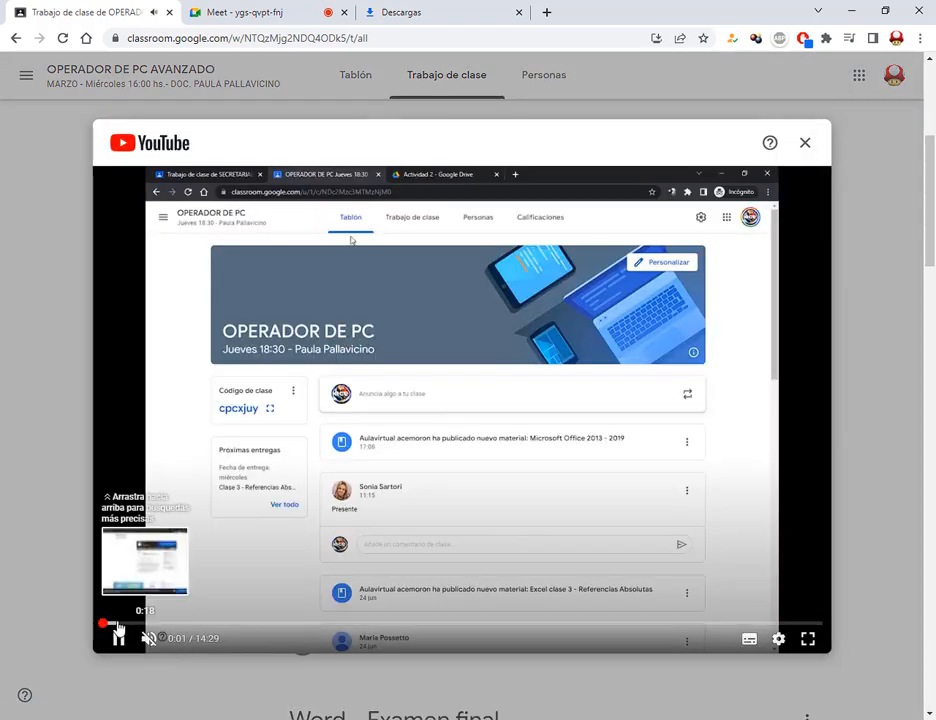
pyautogui.click(117, 623)
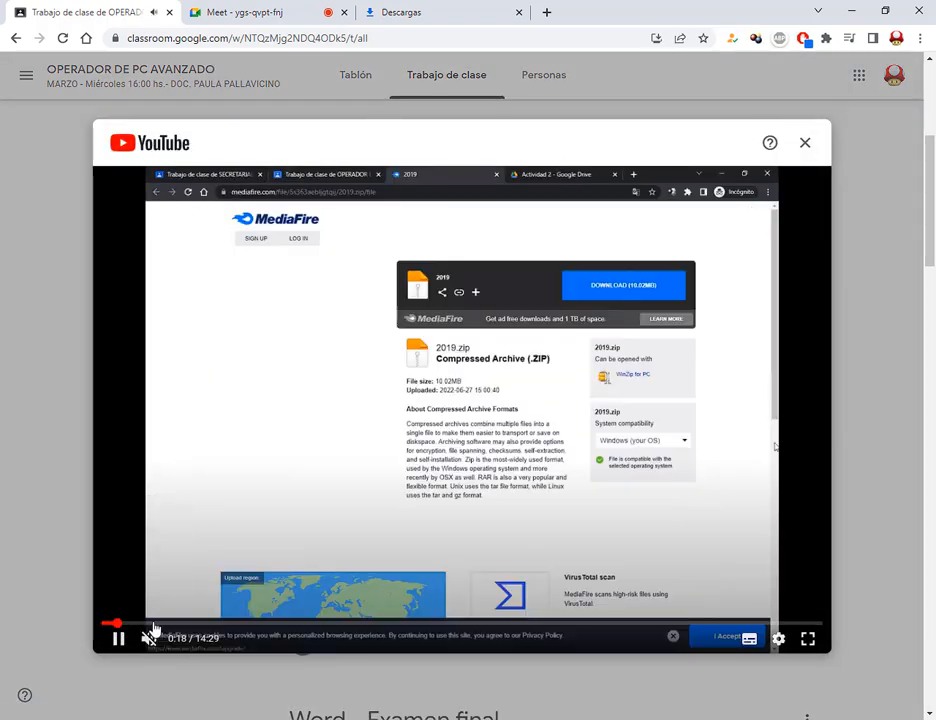
pyautogui.click(152, 625)
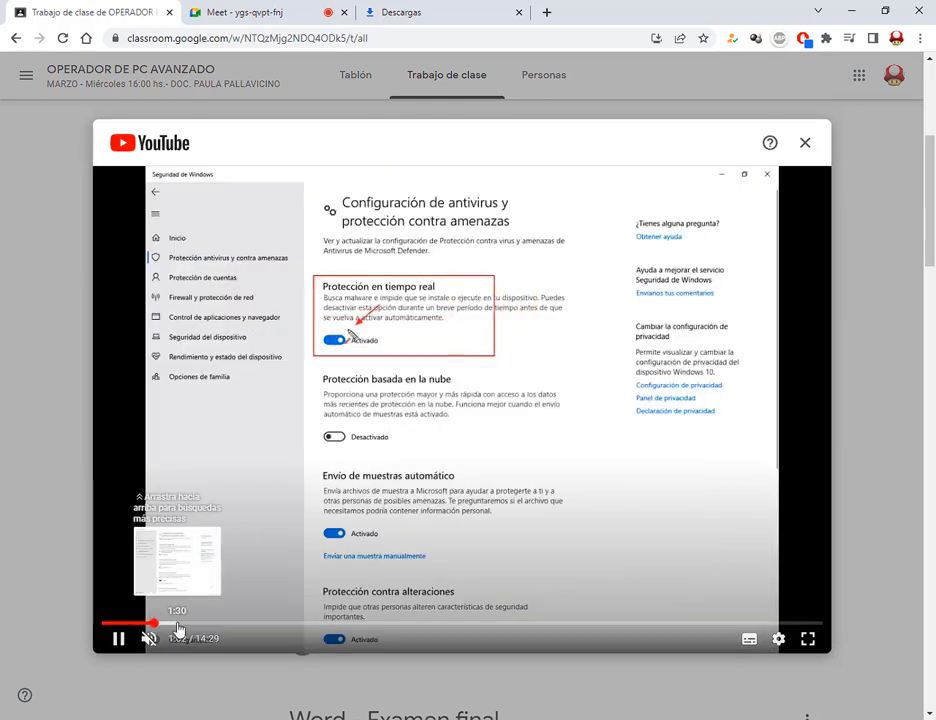
pyautogui.click(177, 624)
pyautogui.click(216, 624)
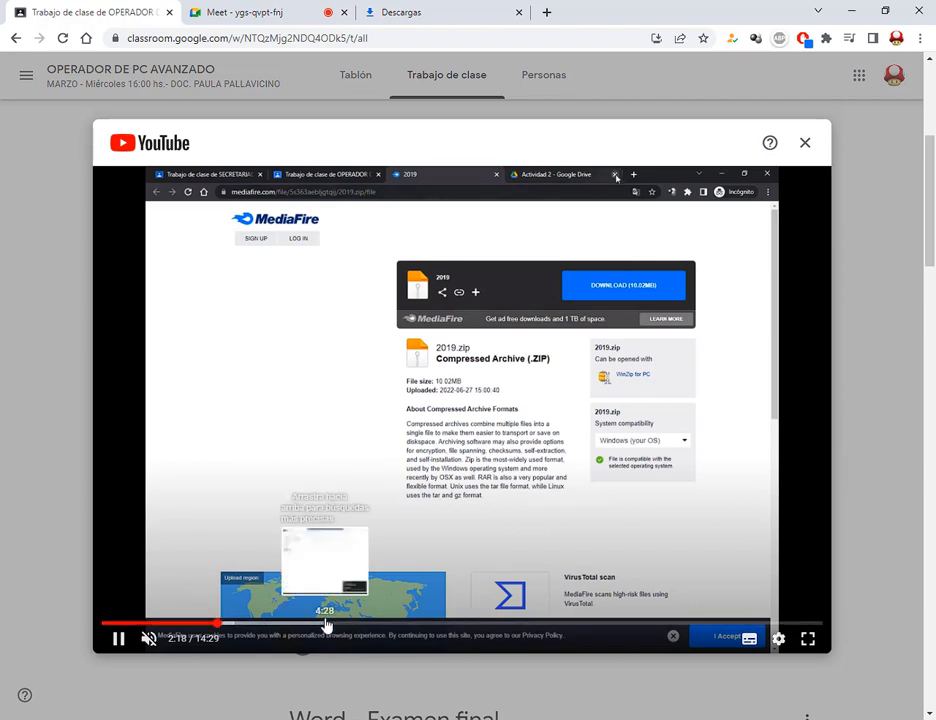
pyautogui.click(327, 625)
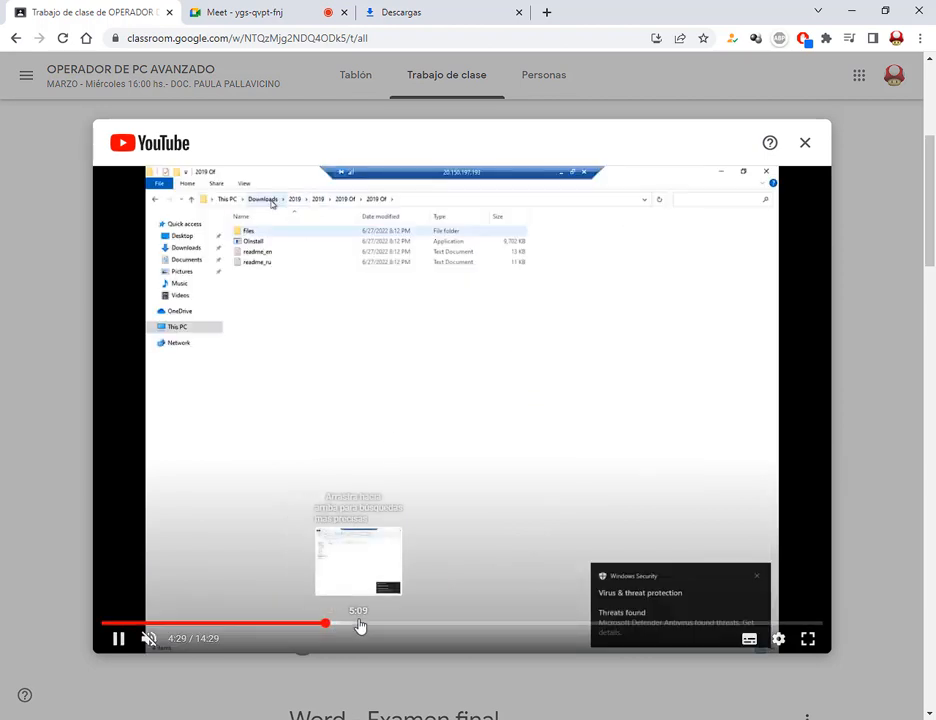
pyautogui.click(359, 625)
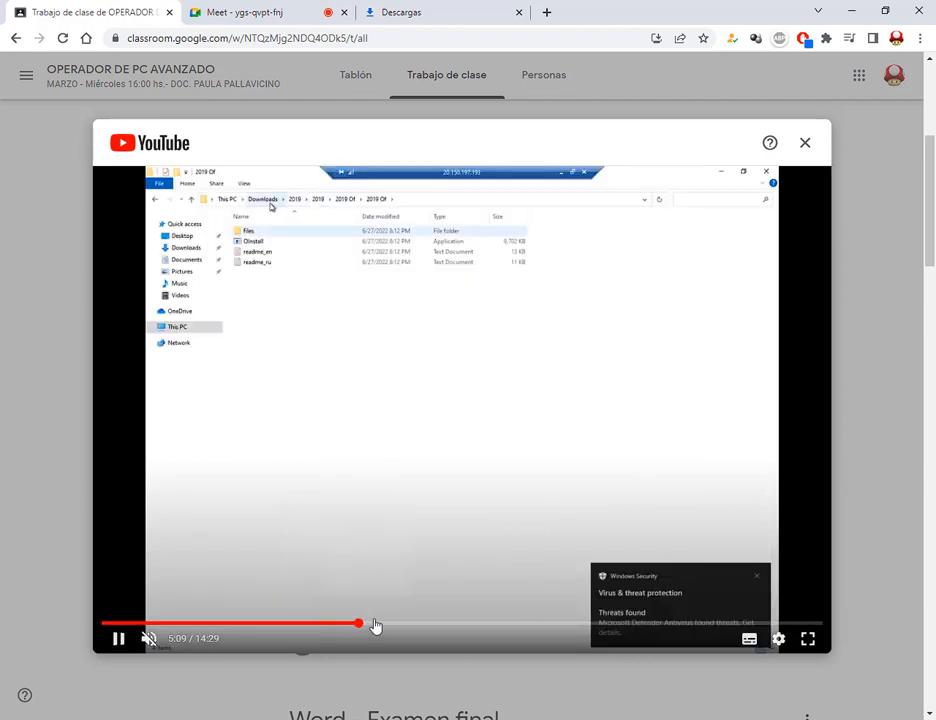
pyautogui.click(389, 625)
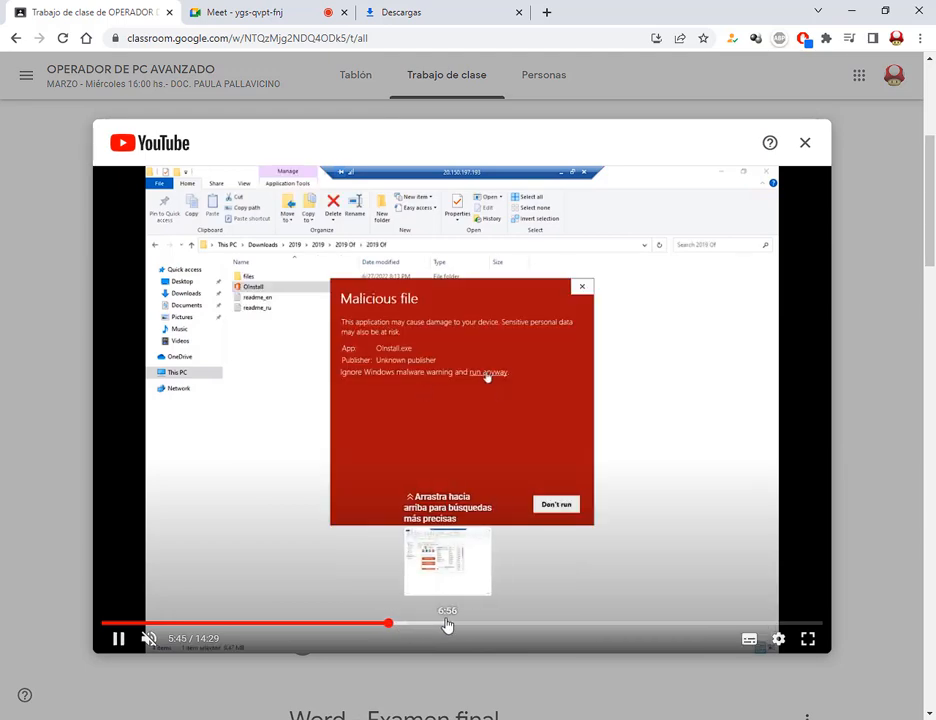
pyautogui.click(396, 625)
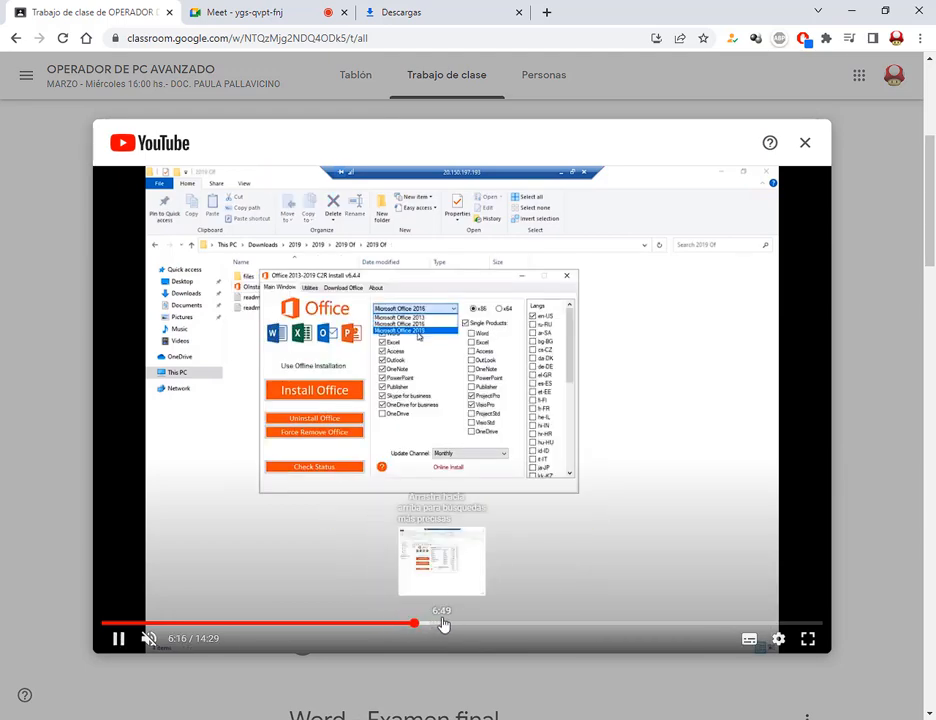
pyautogui.click(442, 625)
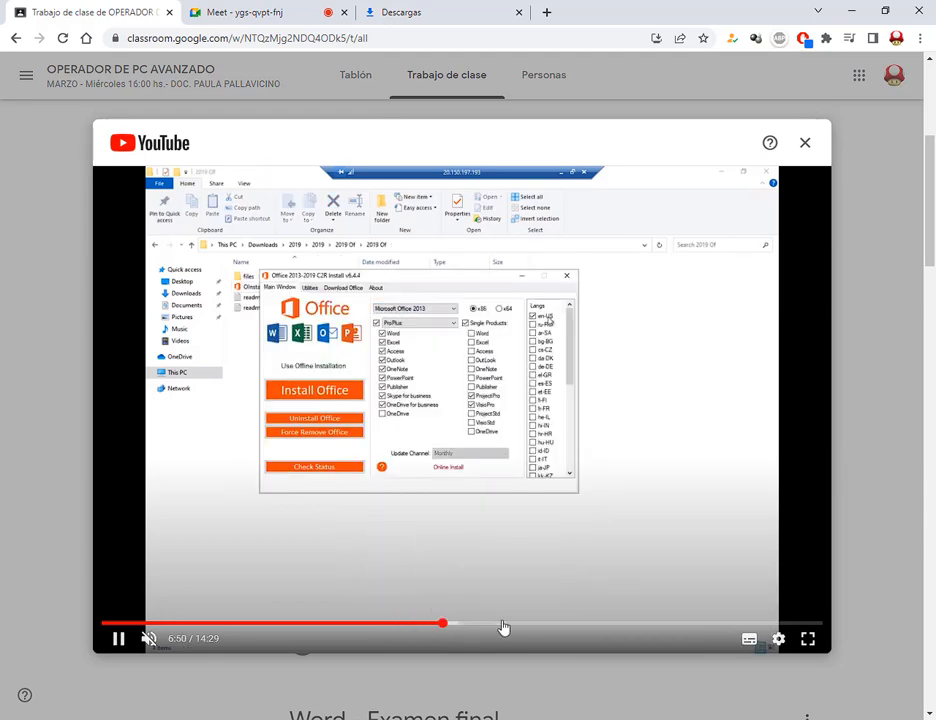
pyautogui.click(501, 627)
pyautogui.click(558, 625)
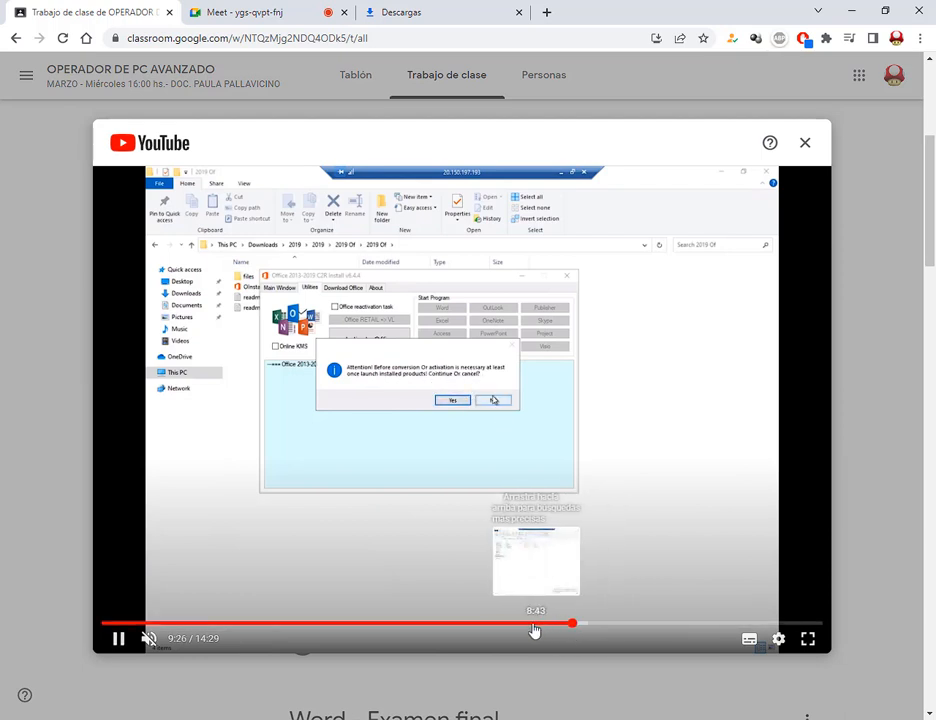
pyautogui.moveTo(533, 630); pyautogui.dragTo(512, 628)
pyautogui.click(805, 144)
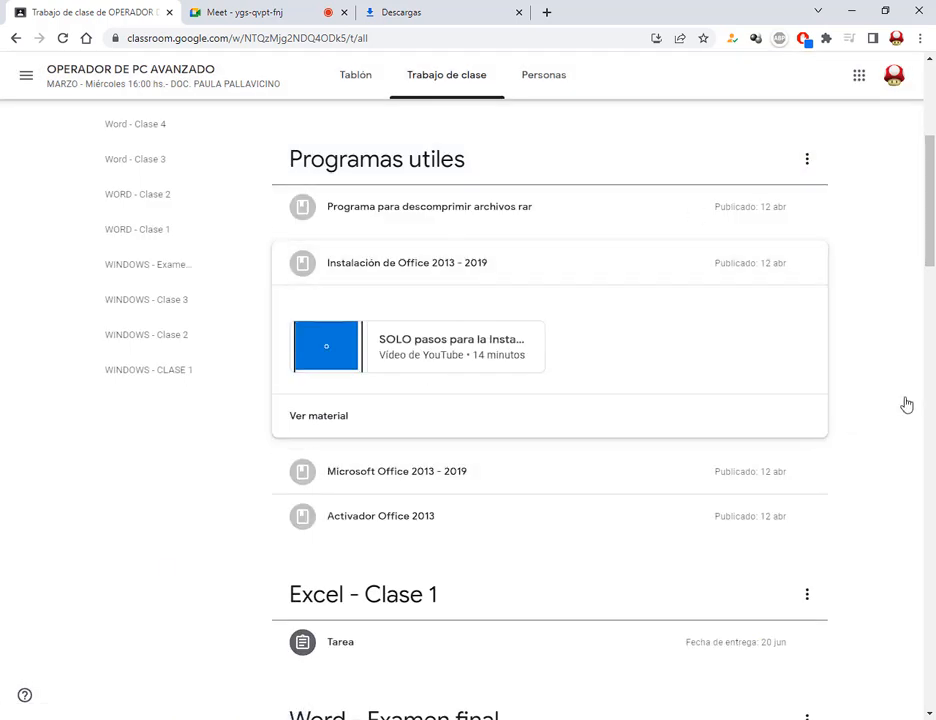
# Collapse the Office installation item and briefly highlight the Programas utiles section
pyautogui.click(449, 268)
pyautogui.moveTo(265, 138); pyautogui.dragTo(834, 376)
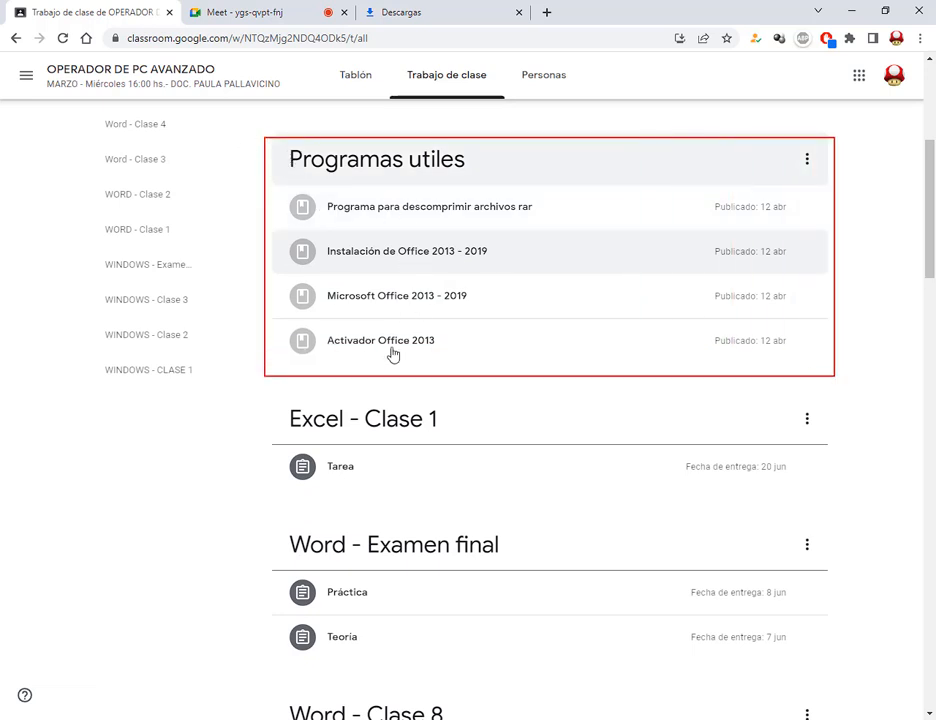
pyautogui.press('Escape')
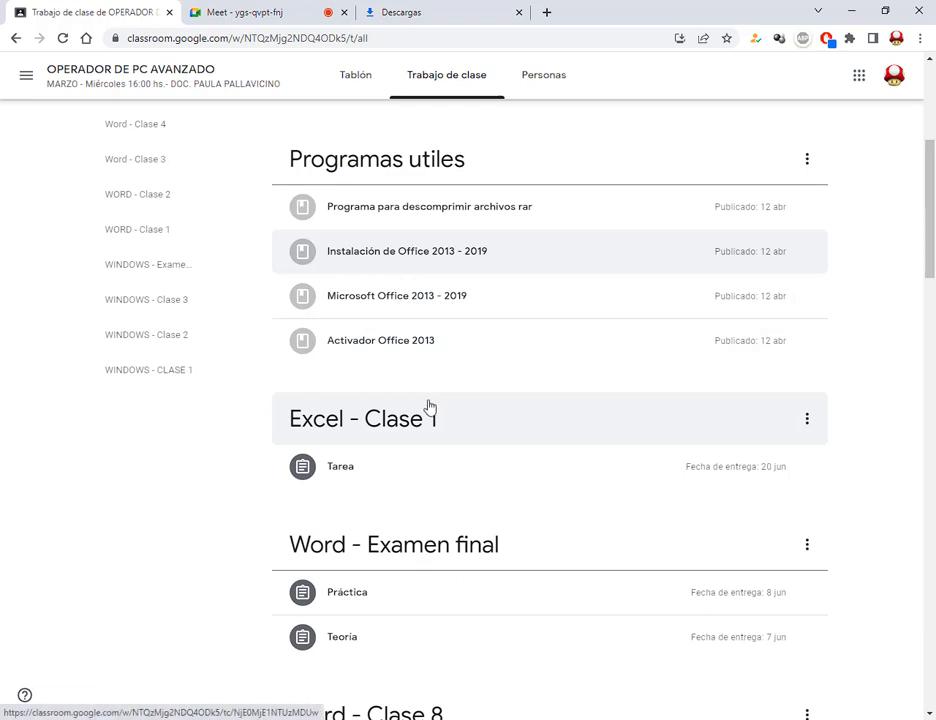
# Expand the Excel - Clase 1 task and open its attached Clase 1 Drive folder
pyautogui.moveTo(279, 394); pyautogui.dragTo(818, 496)
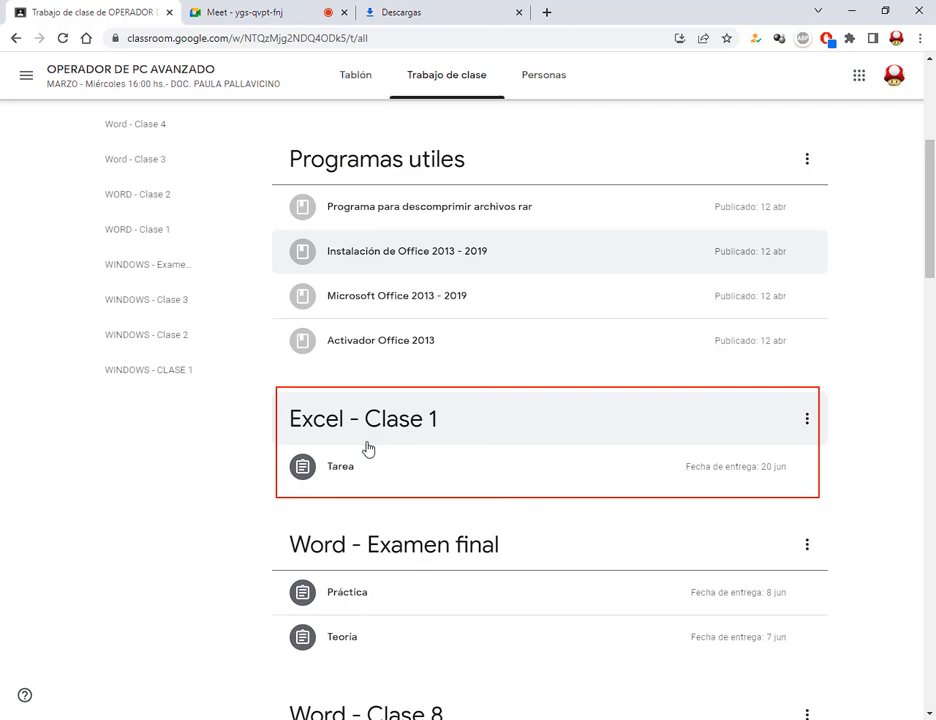
pyautogui.click(352, 476)
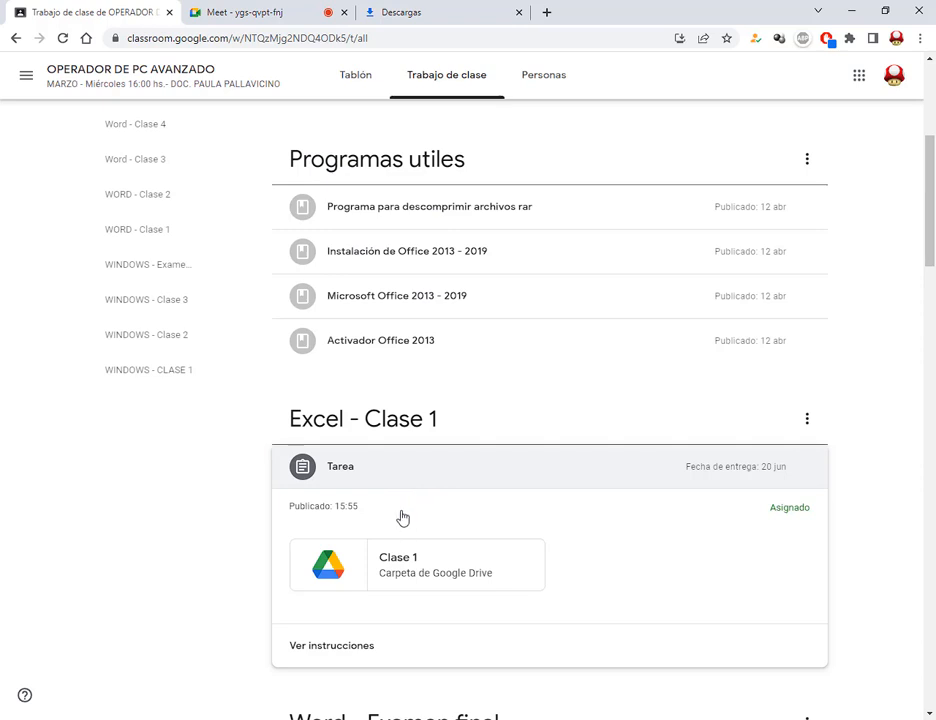
pyautogui.click(411, 567)
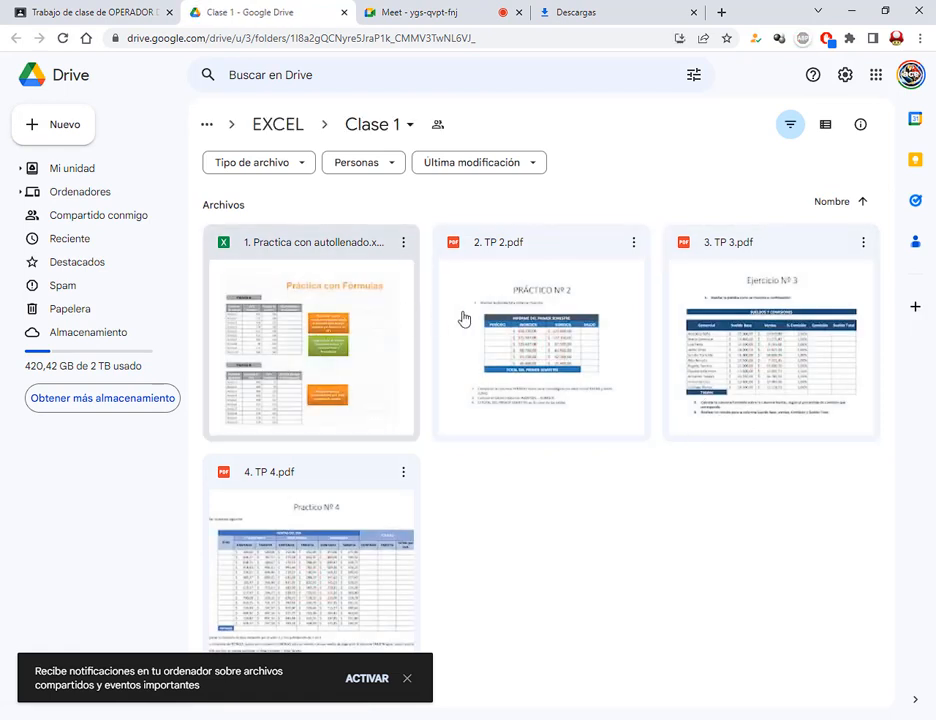
# Preview 1. Practica con autollenado in a new tab, close it, and mark its Excel file type
pyautogui.click(389, 338)
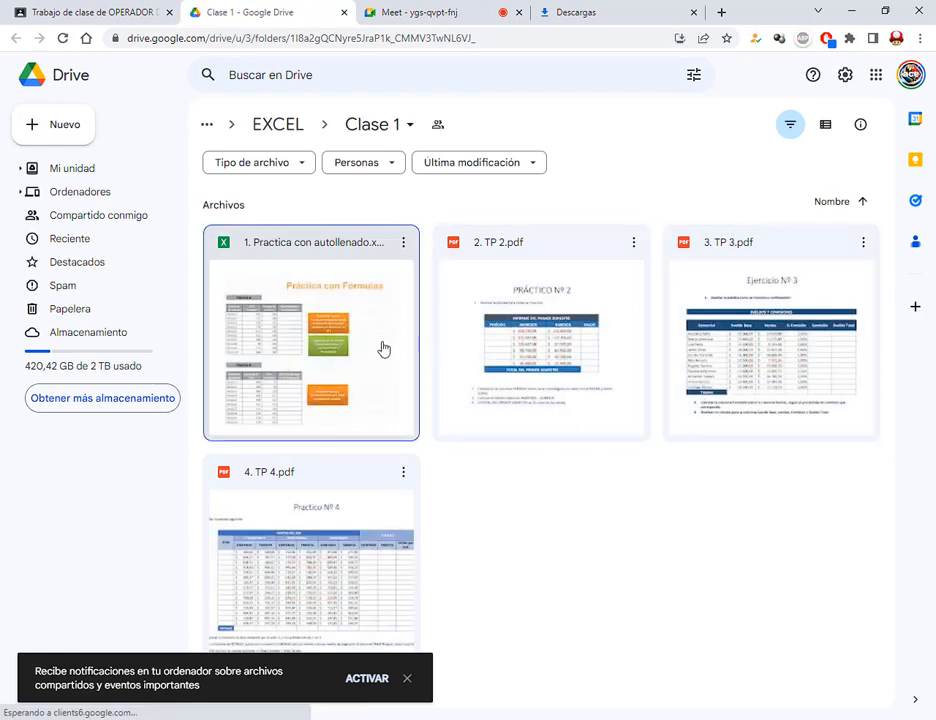
pyautogui.click(291, 311)
pyautogui.doubleClick(291, 311)
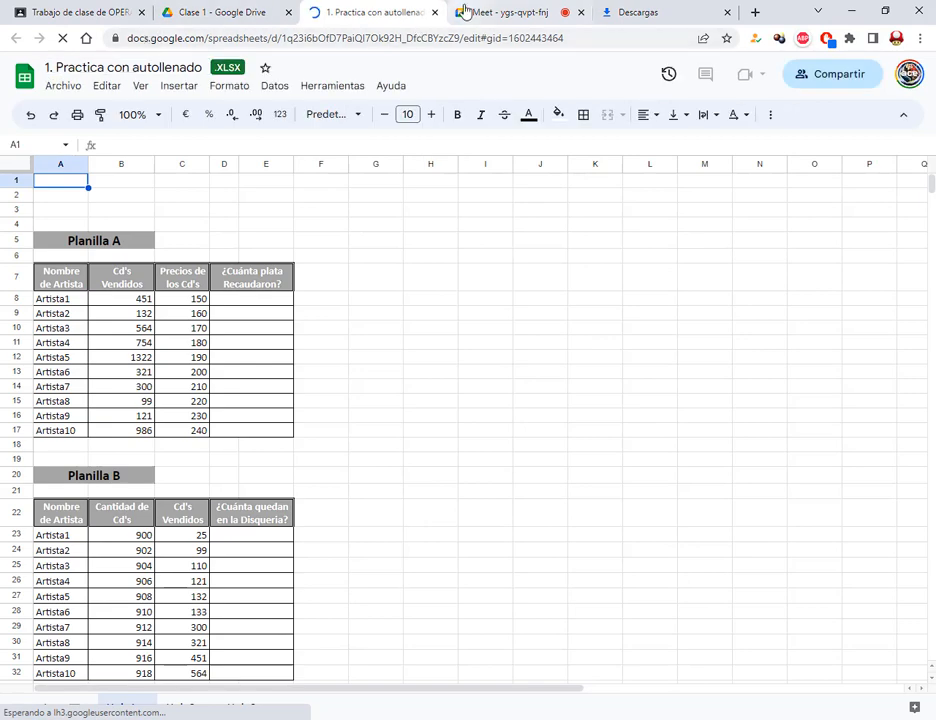
pyautogui.click(247, 10)
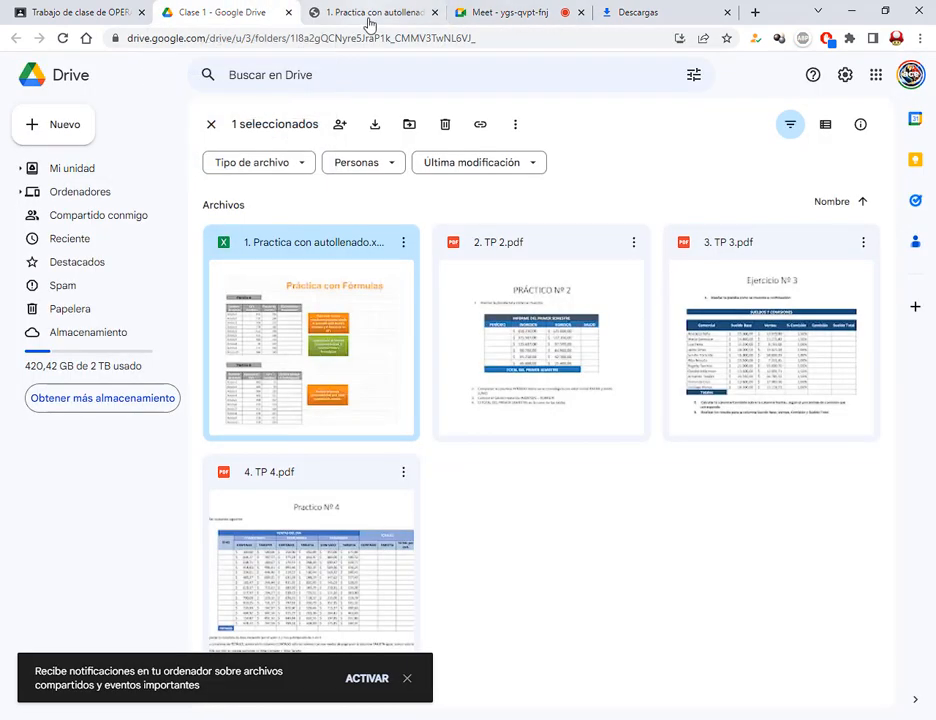
pyautogui.click(433, 13)
pyautogui.click(575, 486)
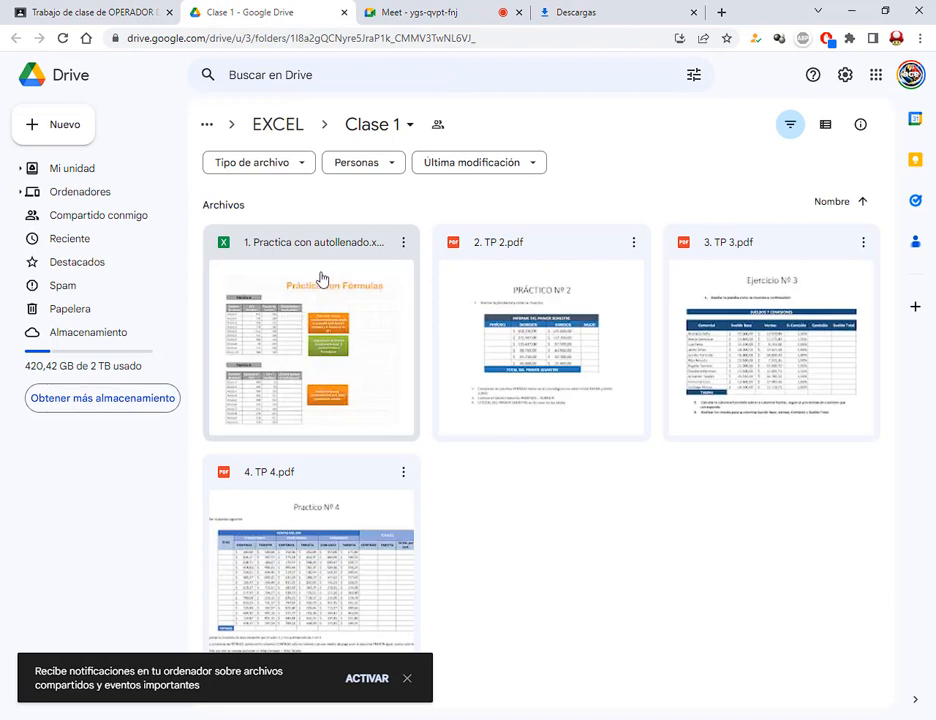
pyautogui.click(233, 250)
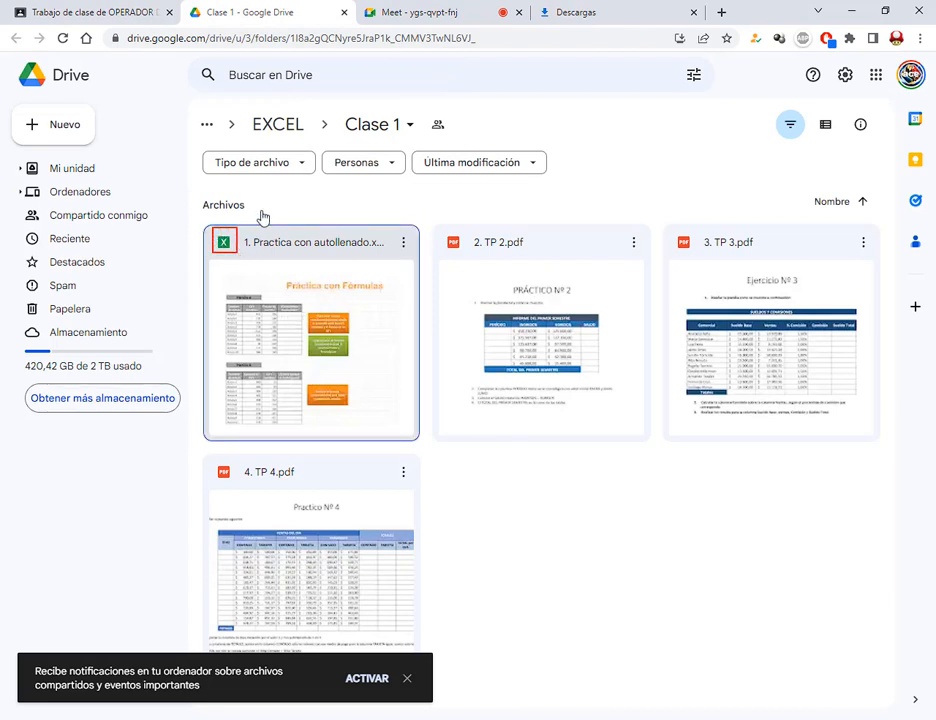
pyautogui.moveTo(268, 199); pyautogui.dragTo(237, 229)
pyautogui.moveTo(443, 229); pyautogui.dragTo(530, 255)
# Download 1. Practica con autollenado with Descargar and switch back to the Meet call
pyautogui.rightClick(315, 304)
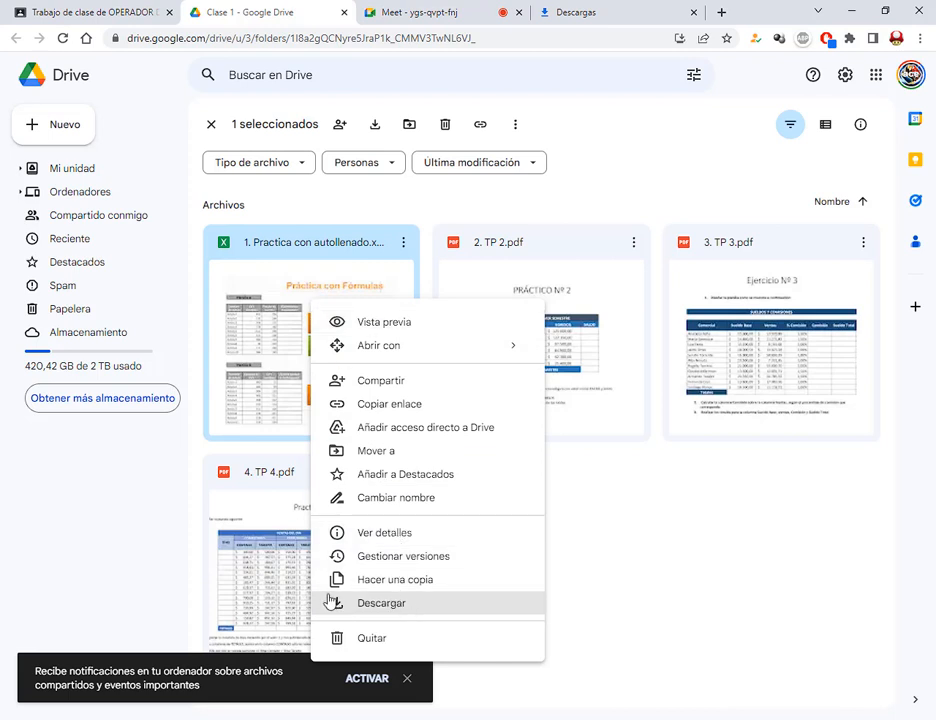
pyautogui.click(430, 617)
pyautogui.rightClick(540, 380)
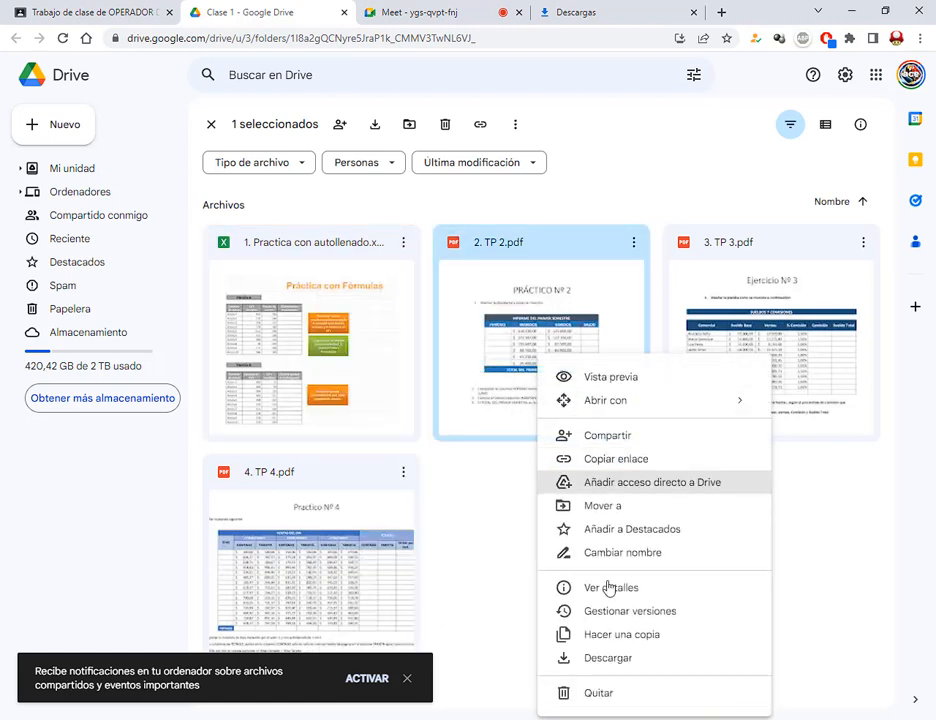
pyautogui.click(802, 462)
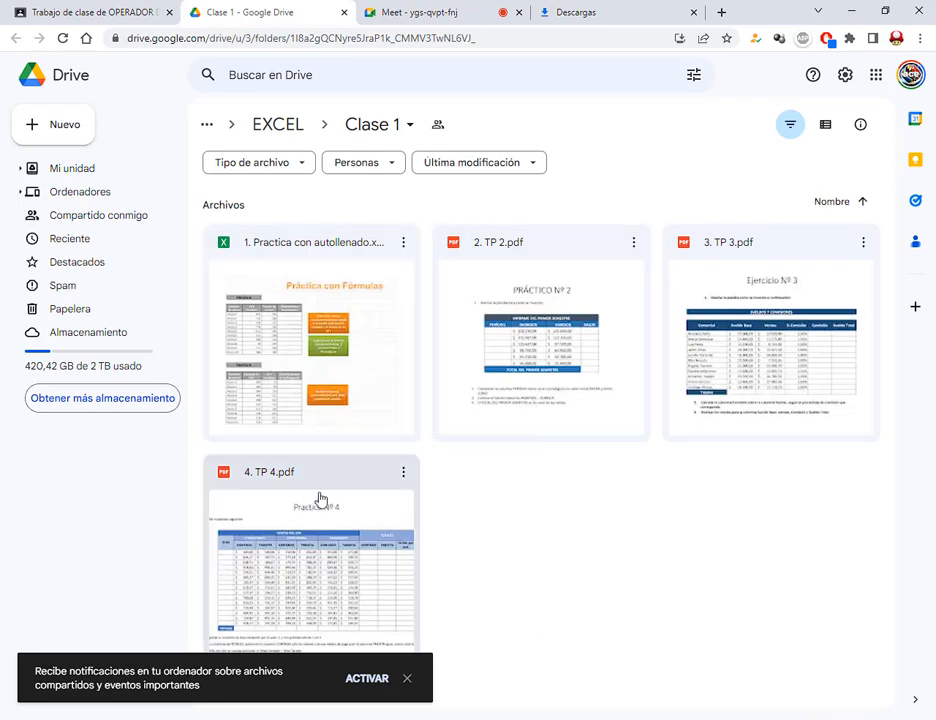
pyautogui.click(424, 10)
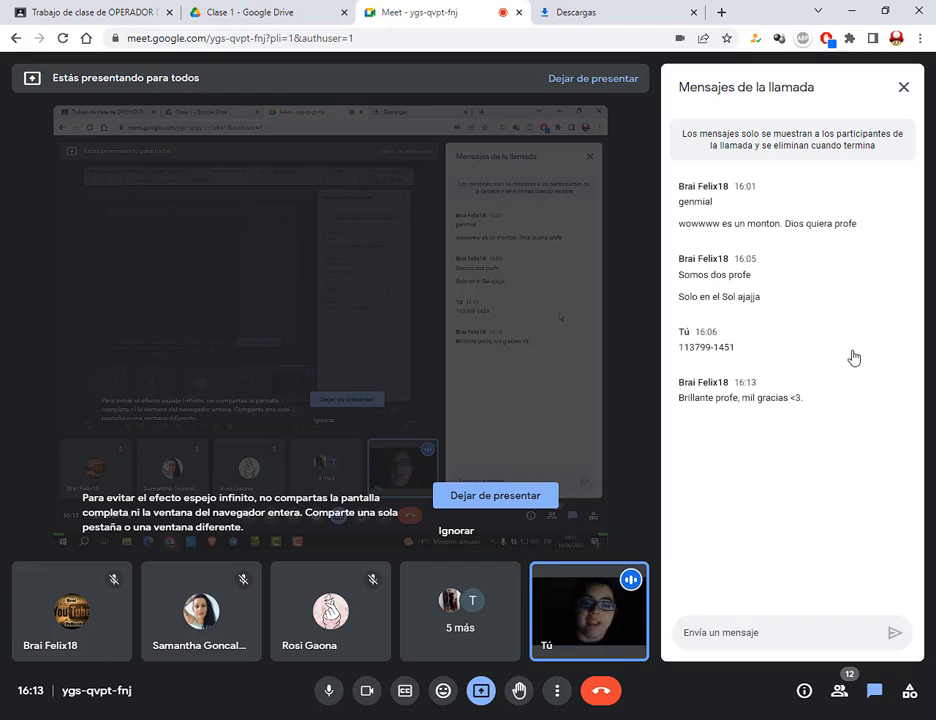
# Turn off the Meet camera and open the Windows Start menu
pyautogui.click(364, 696)
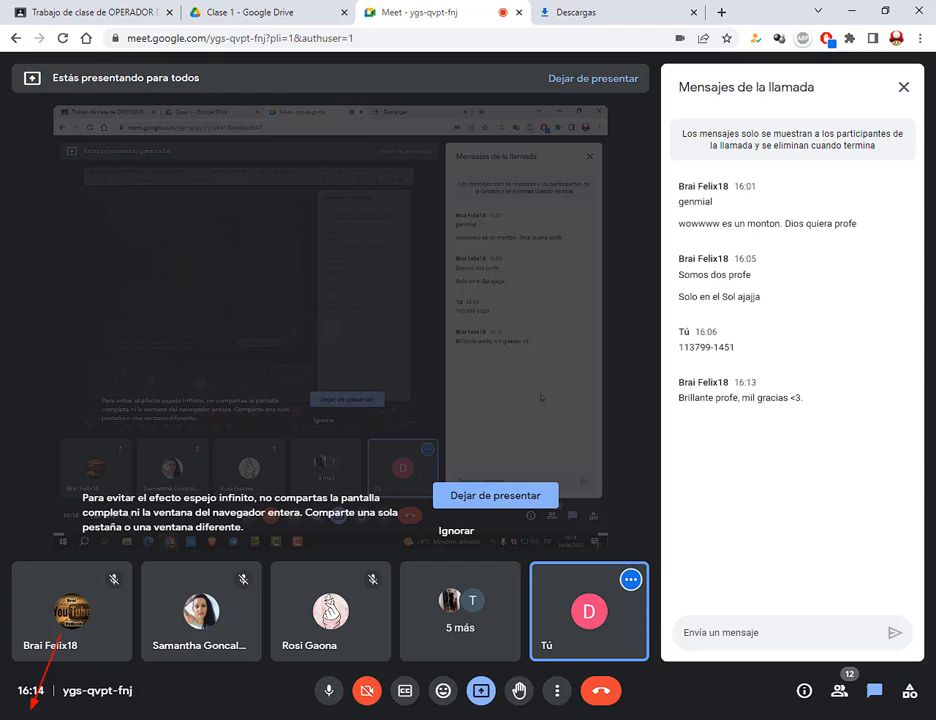
pyautogui.click(15, 719)
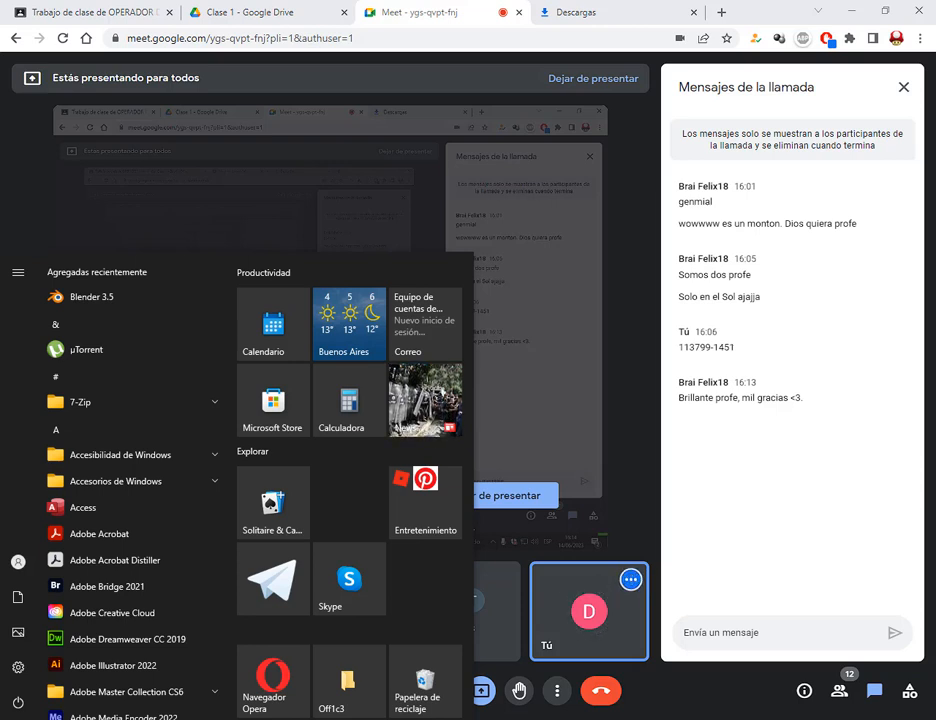
# Search 'e' in the Windows Start menu and launch Excel from the results
pyautogui.write('ex')
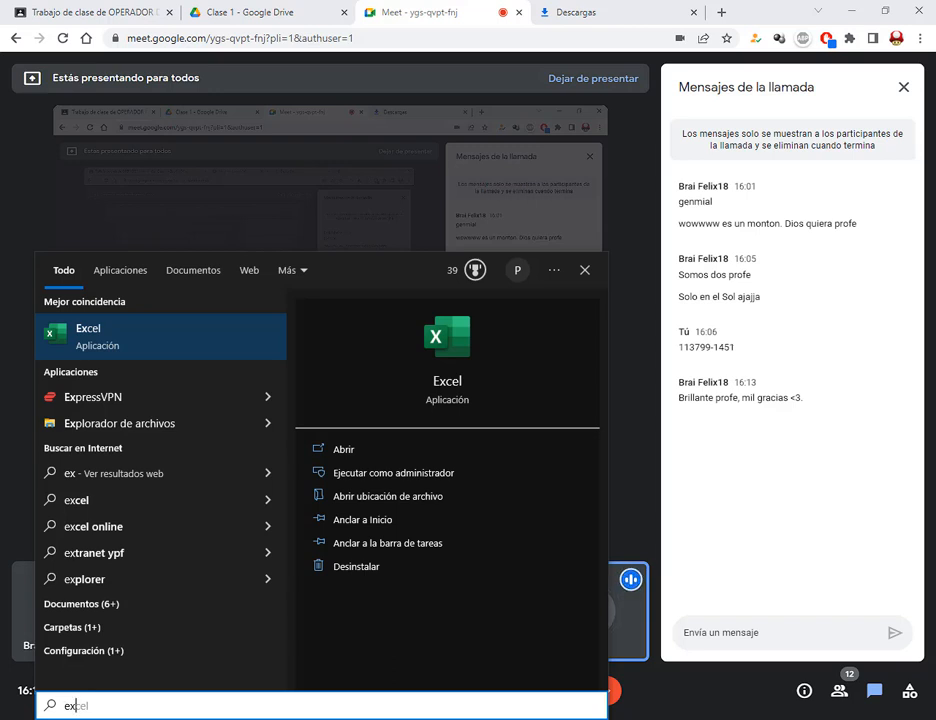
pyautogui.click(113, 340)
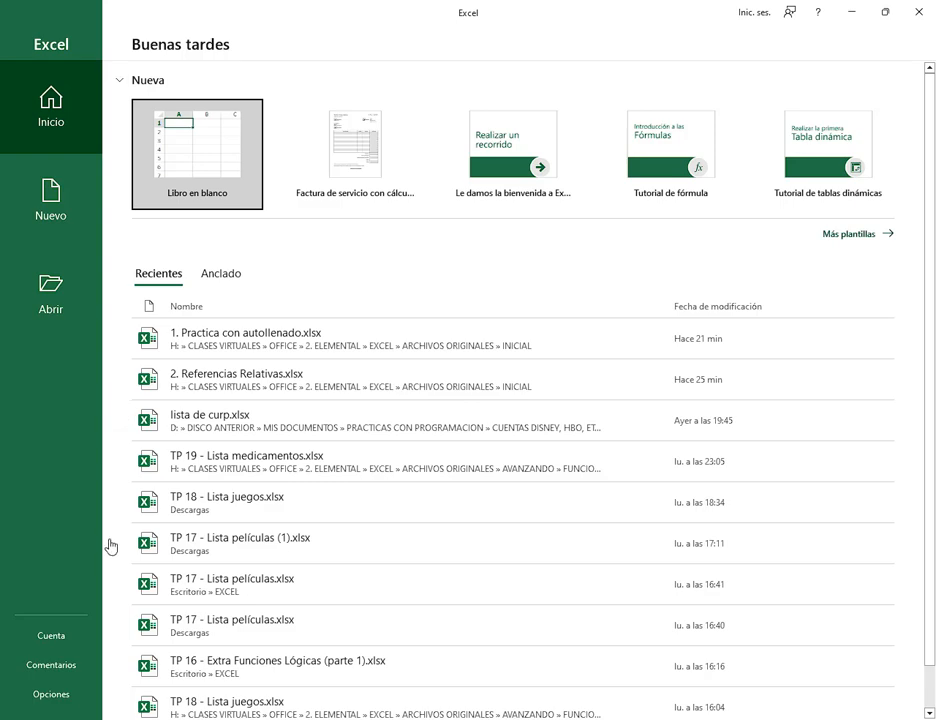
pyautogui.press('super')
pyautogui.write('e')
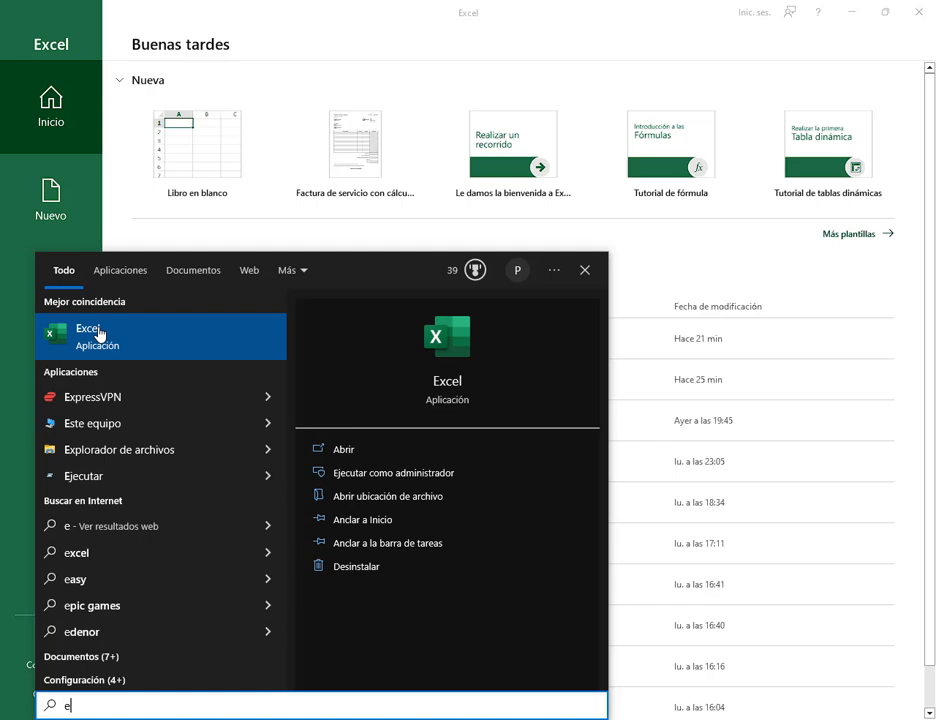
pyautogui.click(3, 352)
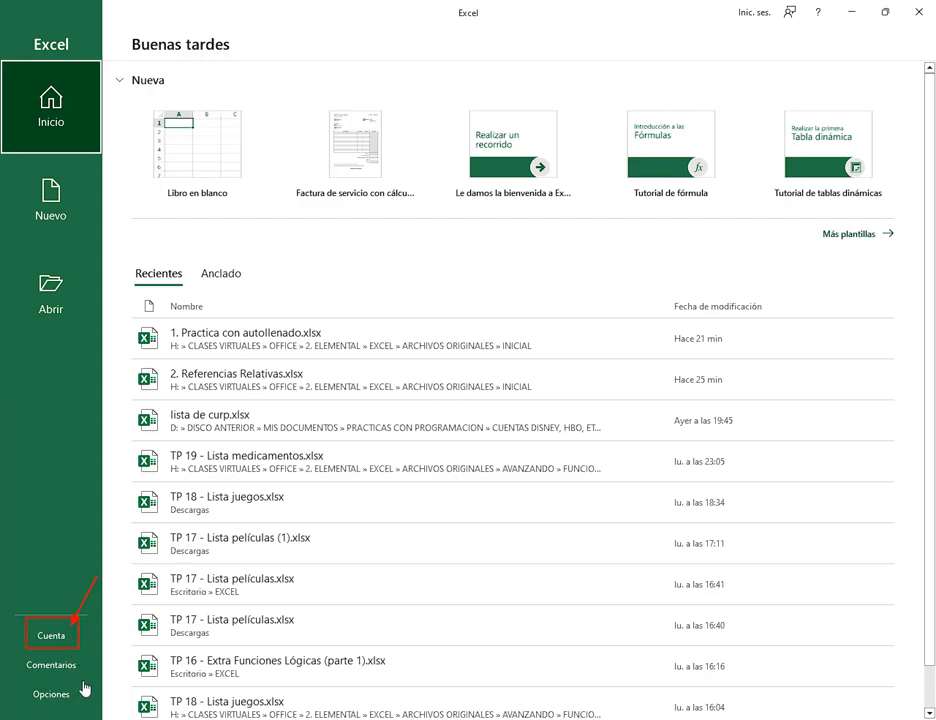
# Confirm Microsoft Office Profesional Plus 2019 under Cuenta, then show the Nuevo templates page
pyautogui.click(50, 640)
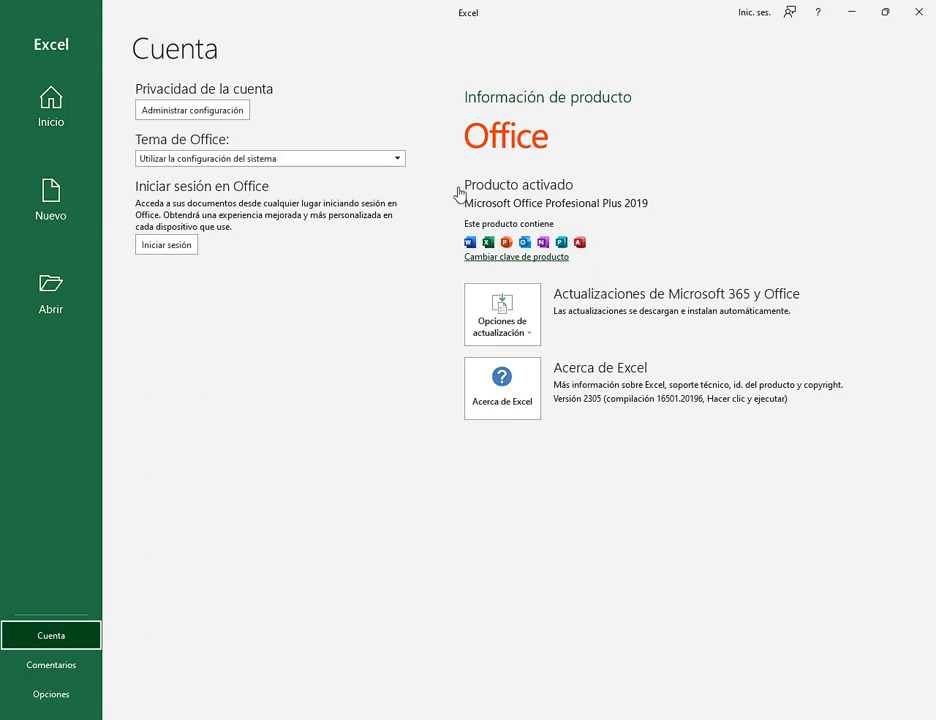
pyautogui.moveTo(457, 190)
pyautogui.mouseDown()
pyautogui.moveTo(677, 212)
pyautogui.moveTo(668, 216)
pyautogui.mouseUp()
pyautogui.moveTo(460, 194); pyautogui.dragTo(663, 220)
pyautogui.click(46, 217)
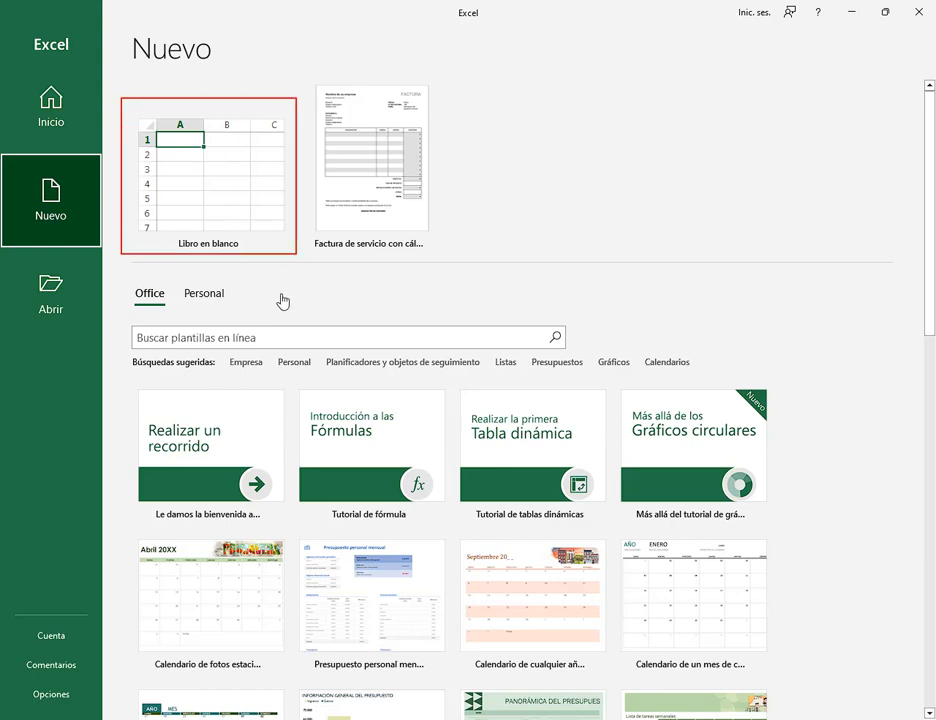
# Create a blank workbook, set Windows display scaling to 125%, and select cell B9
pyautogui.click(240, 200)
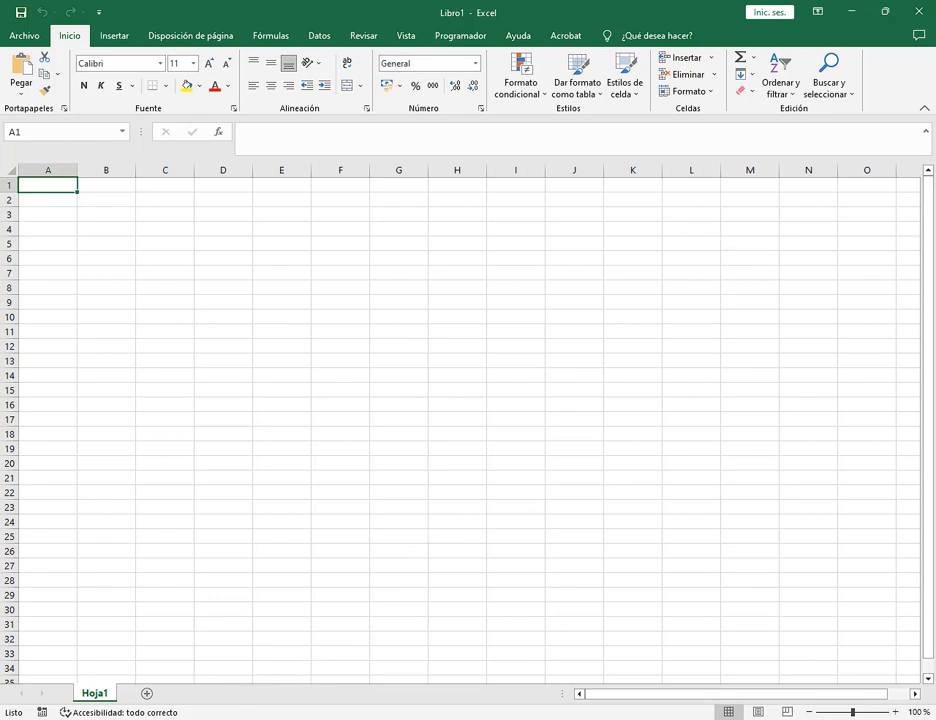
pyautogui.press('super')
pyautogui.click(17, 666)
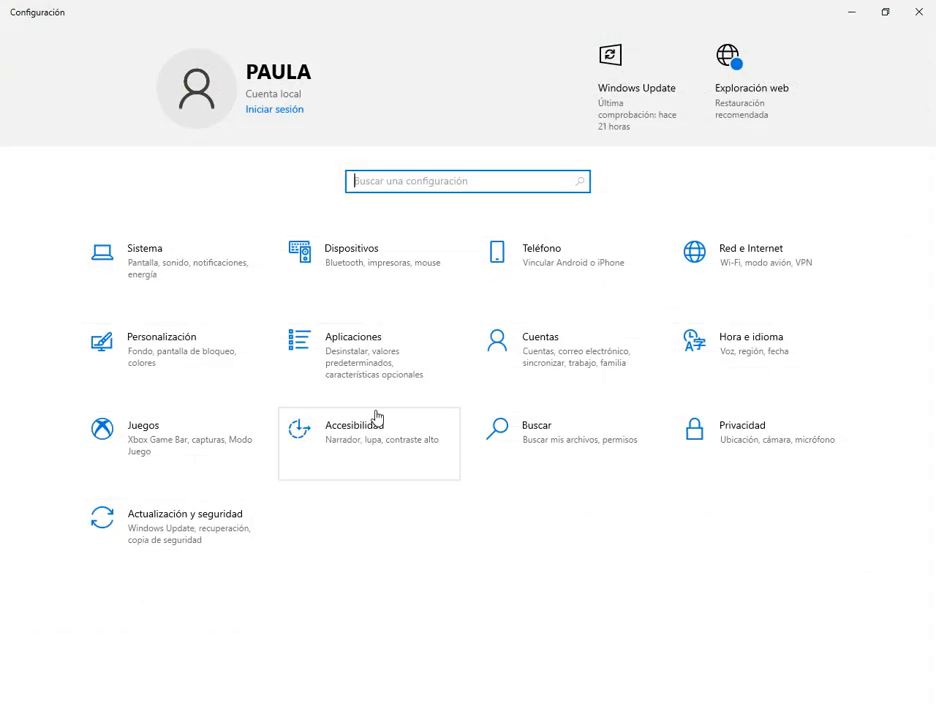
pyautogui.click(361, 447)
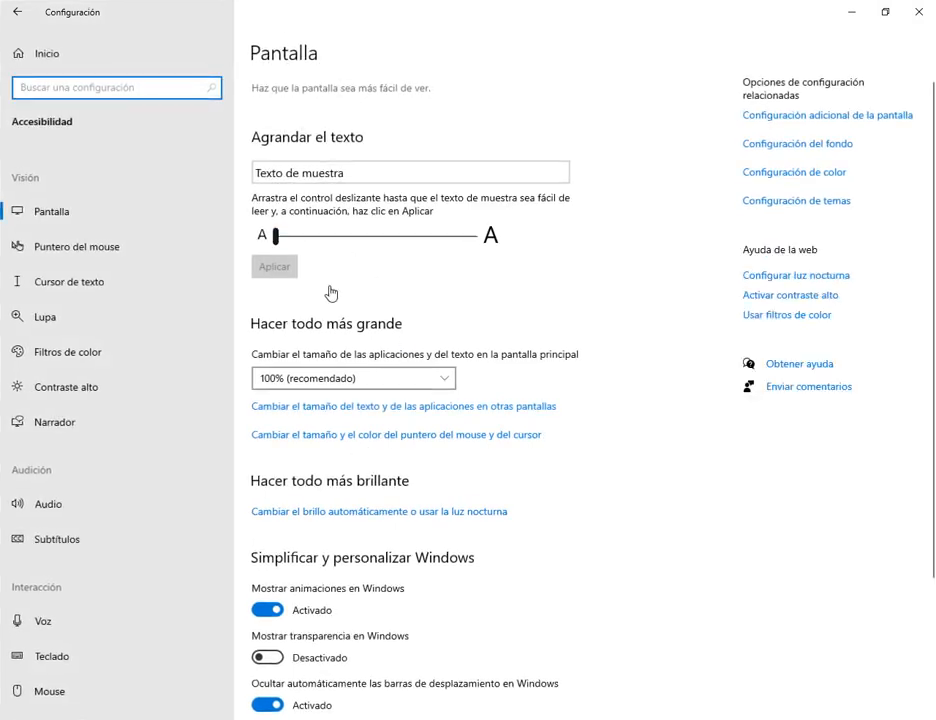
pyautogui.click(301, 380)
pyautogui.click(299, 401)
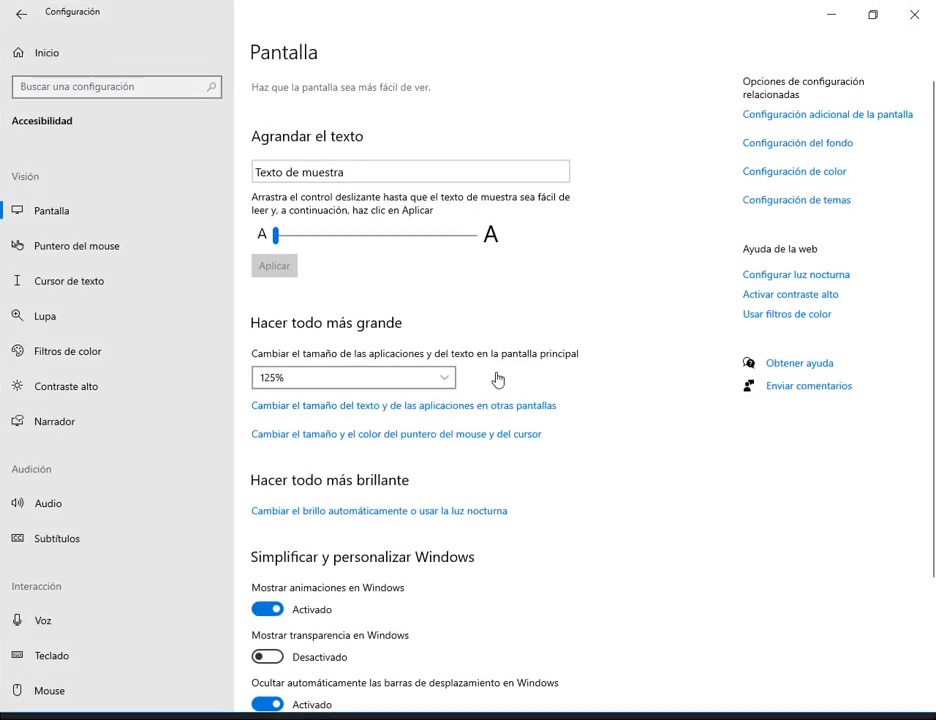
pyautogui.click(930, 27)
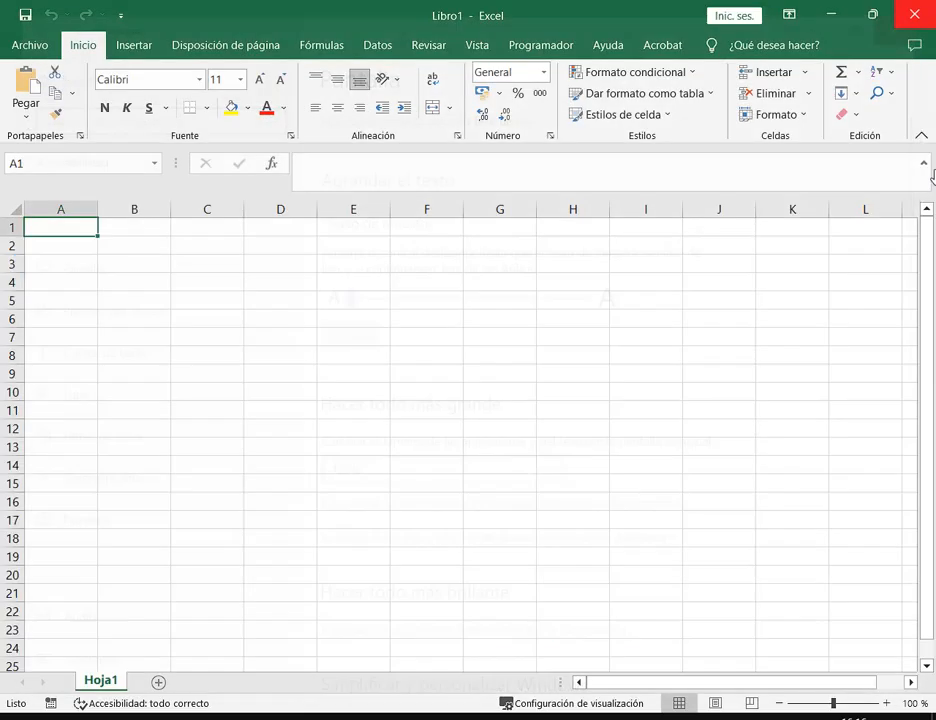
pyautogui.click(150, 373)
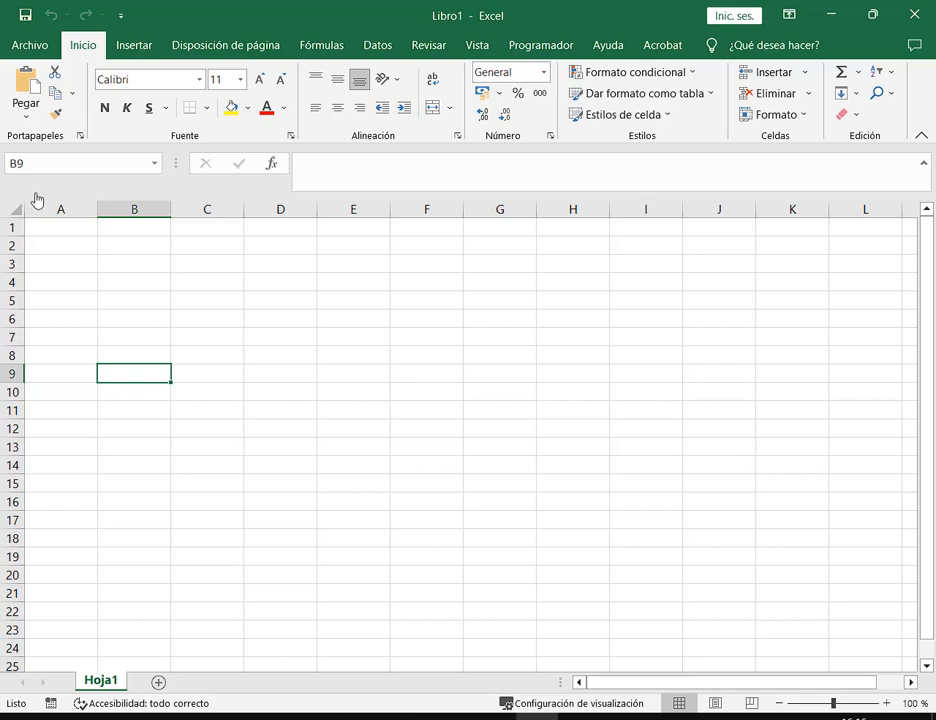
pyautogui.moveTo(37, 194)
pyautogui.mouseDown()
pyautogui.moveTo(510, 222)
pyautogui.moveTo(890, 222)
pyautogui.mouseUp()
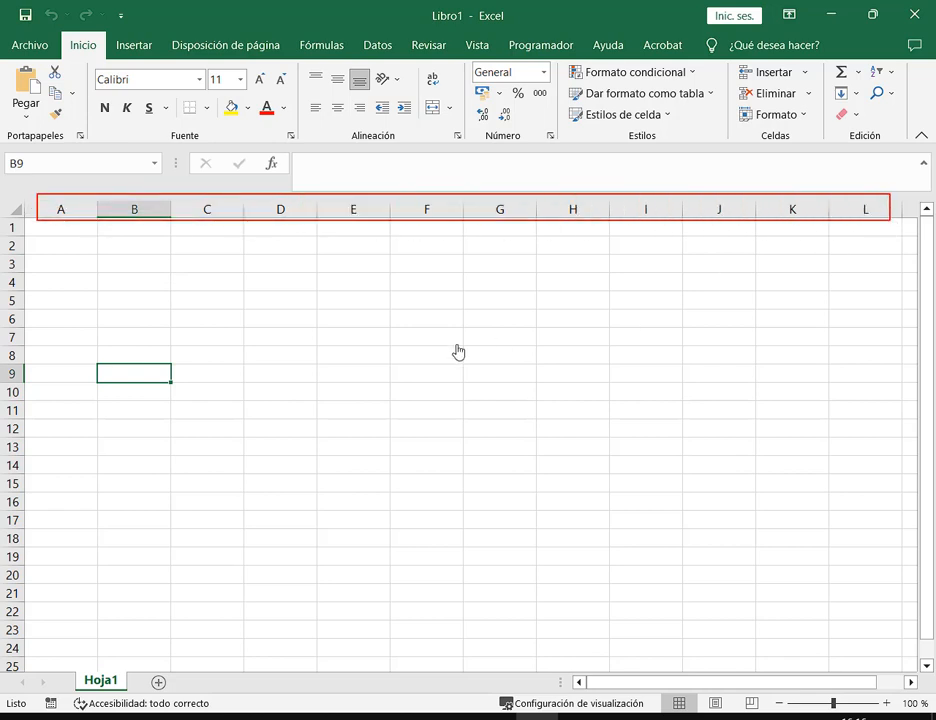
pyautogui.moveTo(28, 204); pyautogui.dragTo(5, 645)
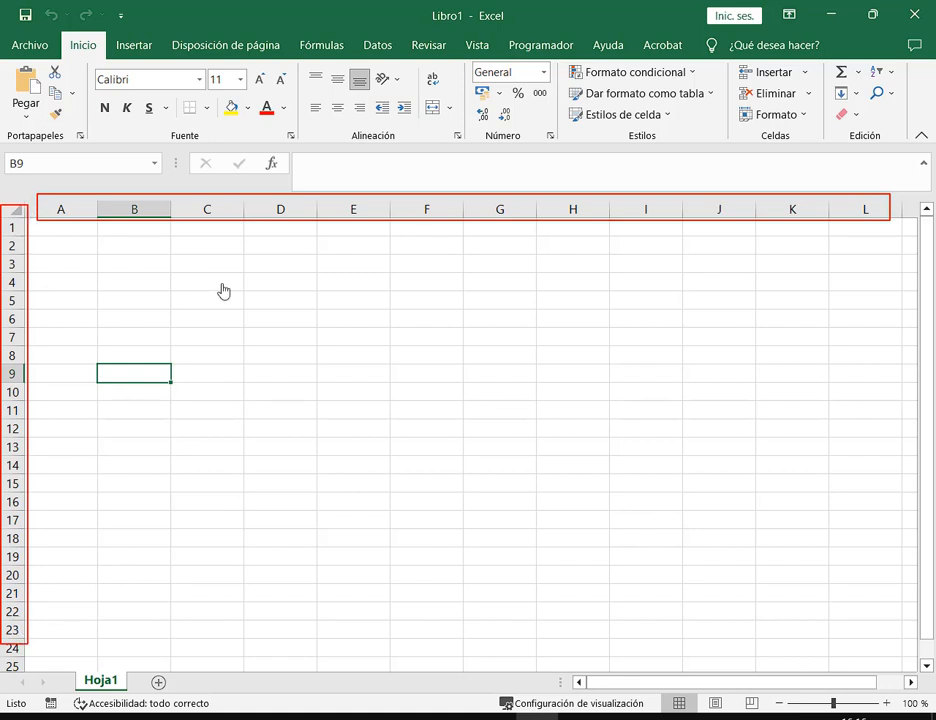
pyautogui.press('e')
pyautogui.moveTo(310, 150); pyautogui.dragTo(310, 163)
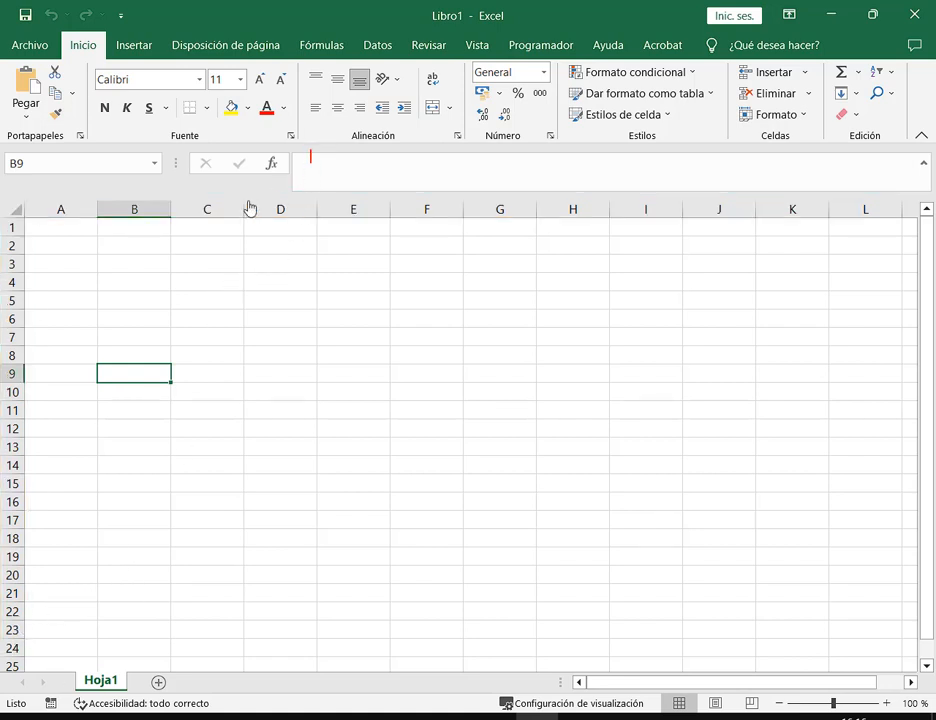
pyautogui.moveTo(245, 201)
pyautogui.mouseDown()
pyautogui.moveTo(328, 330)
pyautogui.moveTo(324, 541)
pyautogui.moveTo(317, 530)
pyautogui.mouseUp()
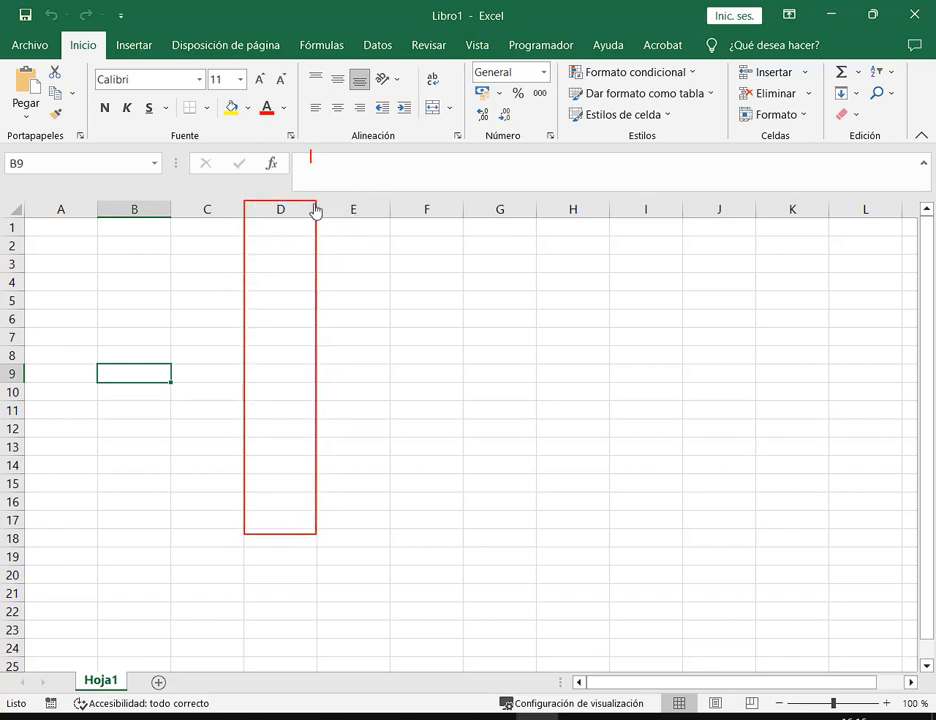
pyautogui.moveTo(315, 202)
pyautogui.mouseDown()
pyautogui.moveTo(338, 489)
pyautogui.moveTo(390, 543)
pyautogui.mouseUp()
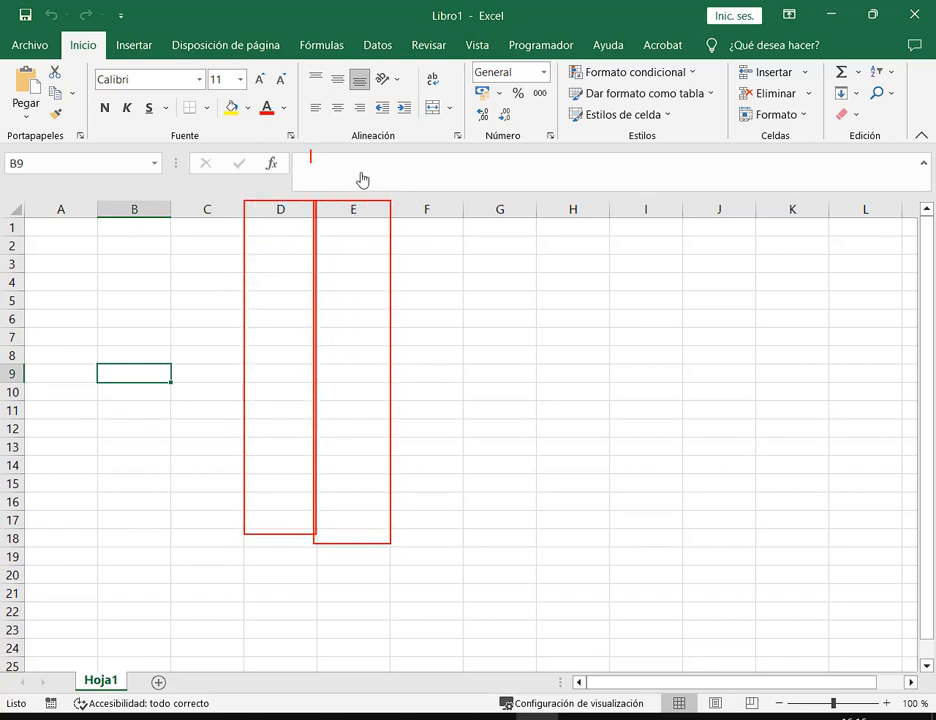
pyautogui.press('e')
pyautogui.moveTo(3, 238)
pyautogui.mouseDown()
pyautogui.moveTo(437, 267)
pyautogui.moveTo(449, 253)
pyautogui.mouseUp()
pyautogui.moveTo(2, 268)
pyautogui.mouseDown()
pyautogui.moveTo(94, 305)
pyautogui.moveTo(456, 295)
pyautogui.mouseUp()
pyautogui.press('e')
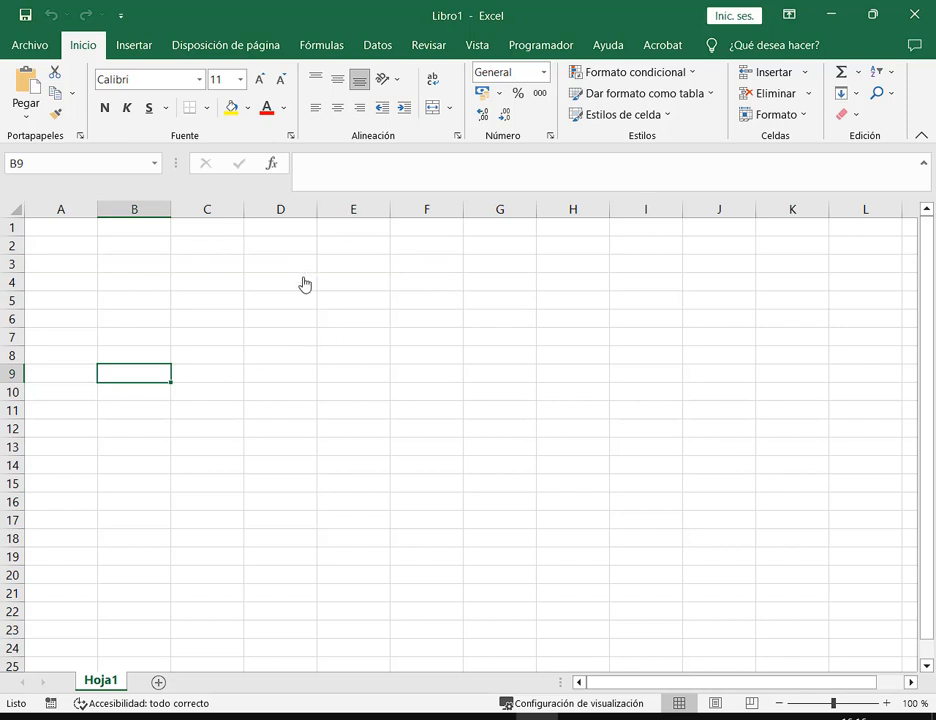
pyautogui.click(345, 283)
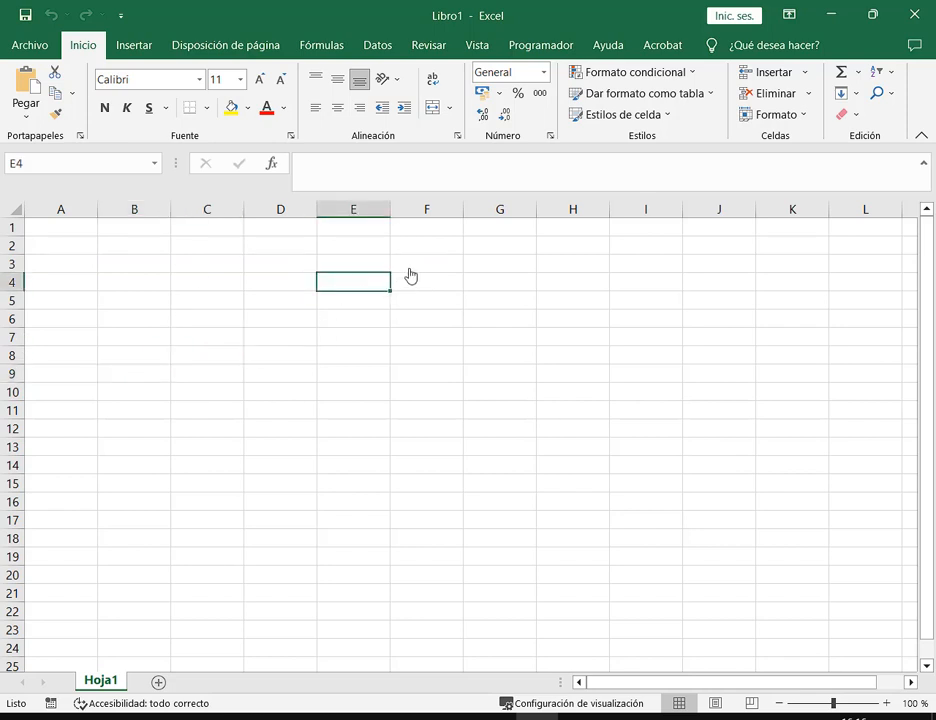
pyautogui.click(400, 269)
pyautogui.click(361, 267)
pyautogui.click(412, 308)
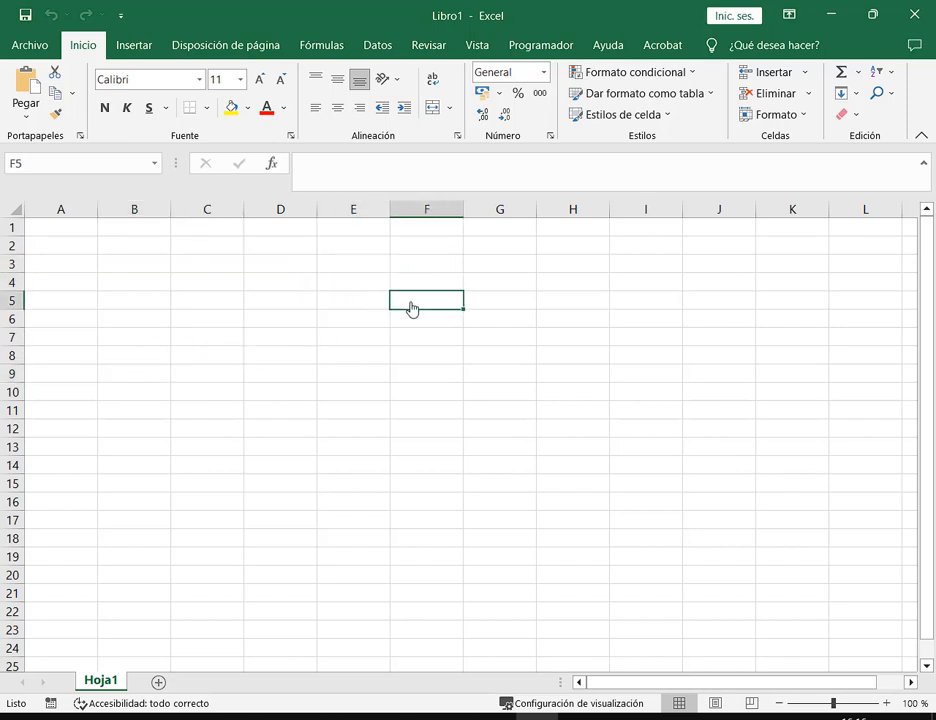
pyautogui.click(349, 289)
pyautogui.click(351, 306)
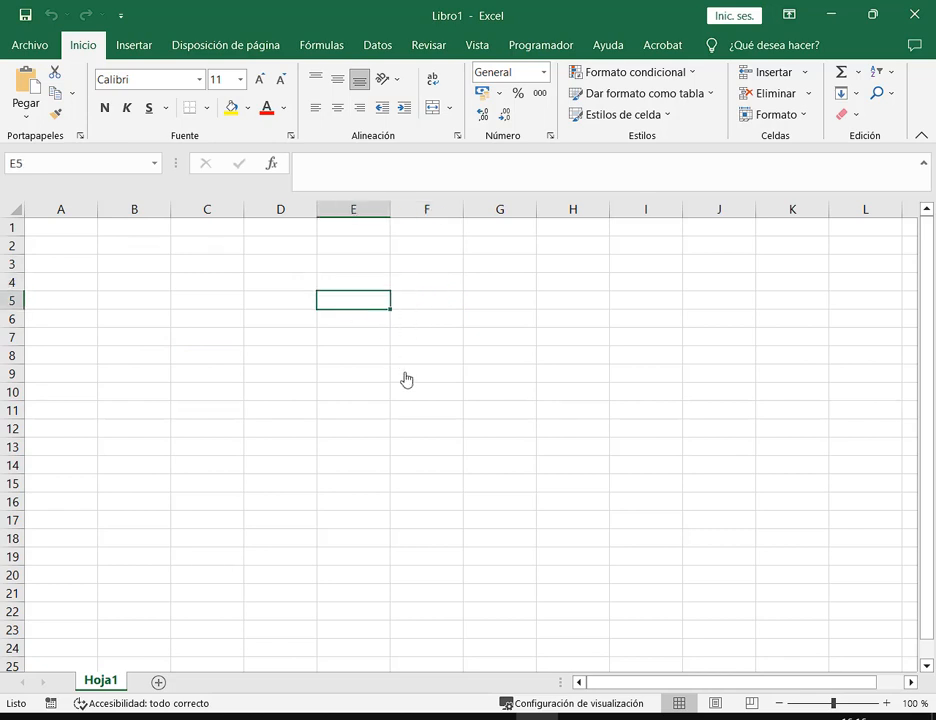
pyautogui.click(345, 284)
pyautogui.click(342, 307)
pyautogui.click(423, 311)
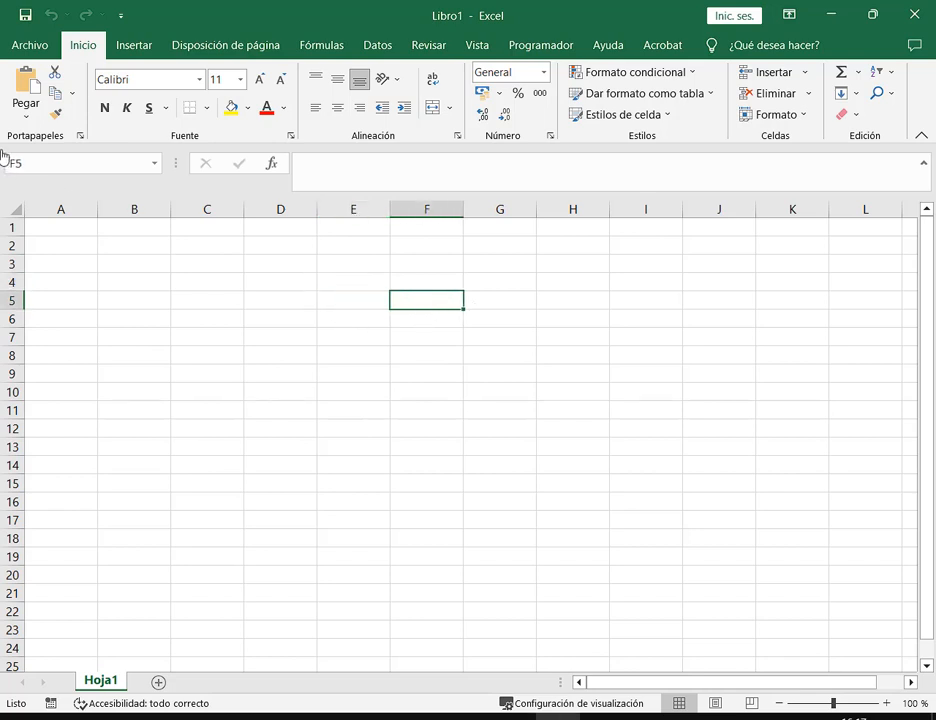
pyautogui.moveTo(1, 149)
pyautogui.mouseDown()
pyautogui.moveTo(105, 182)
pyautogui.moveTo(170, 188)
pyautogui.mouseUp()
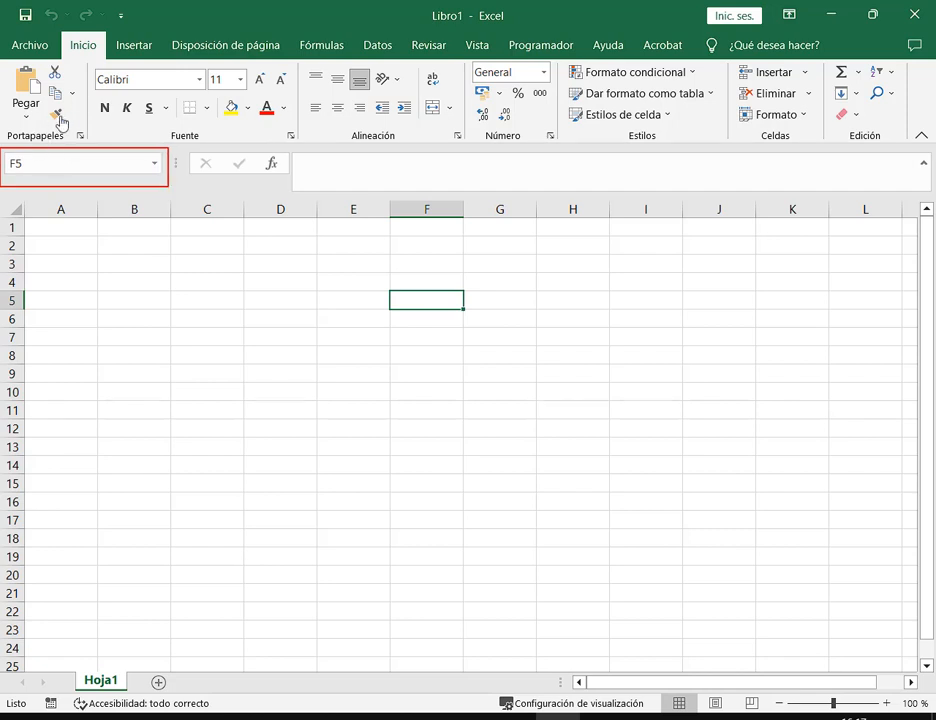
pyautogui.moveTo(64, 115); pyautogui.dragTo(27, 157)
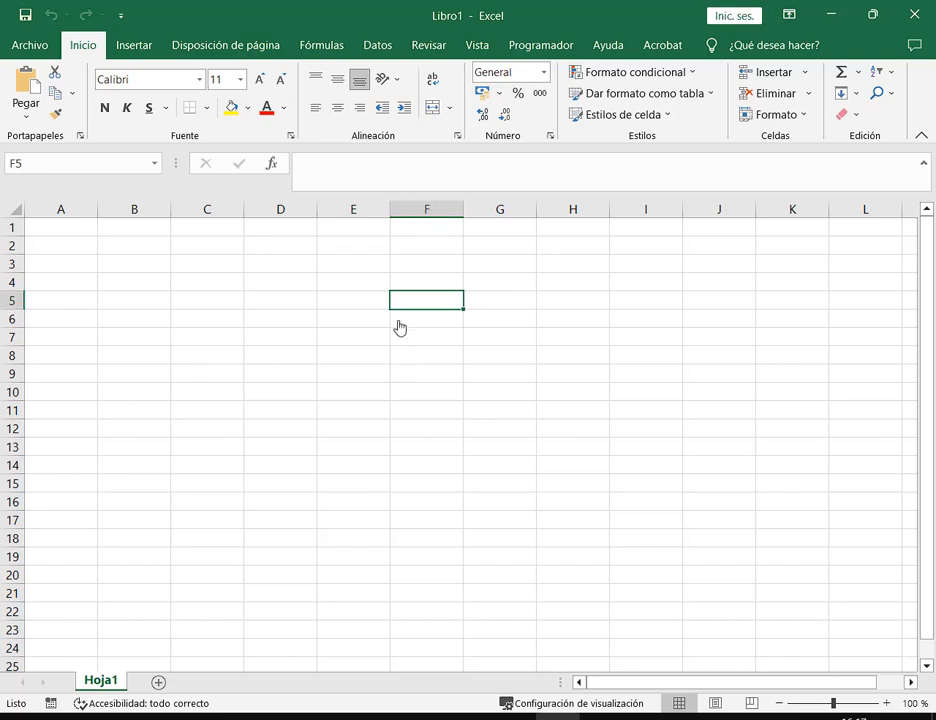
pyautogui.click(353, 306)
pyautogui.click(377, 283)
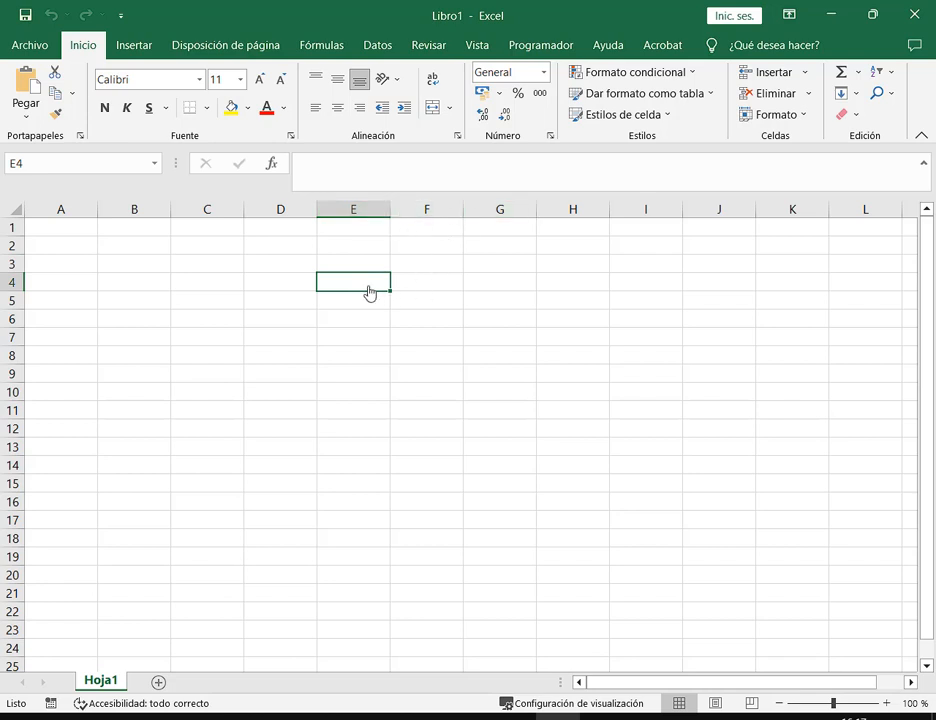
pyautogui.click(421, 289)
pyautogui.click(276, 284)
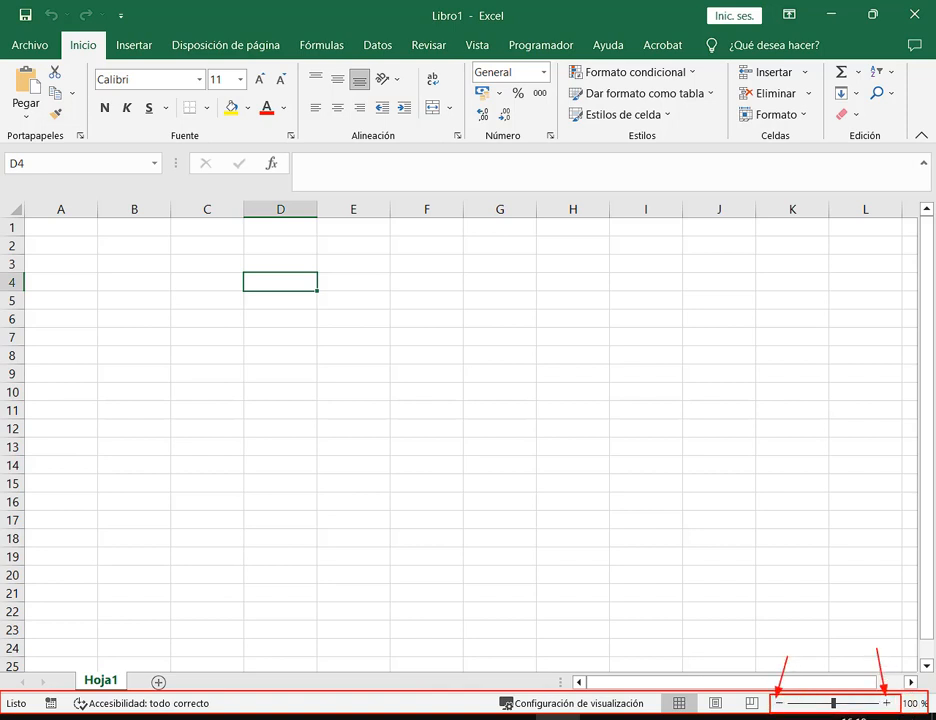
# Try several status-bar zoom levels, ending at 140%, then select cell D3
pyautogui.click(886, 706)
pyautogui.click(886, 706)
pyautogui.click(886, 706)
pyautogui.click(886, 706)
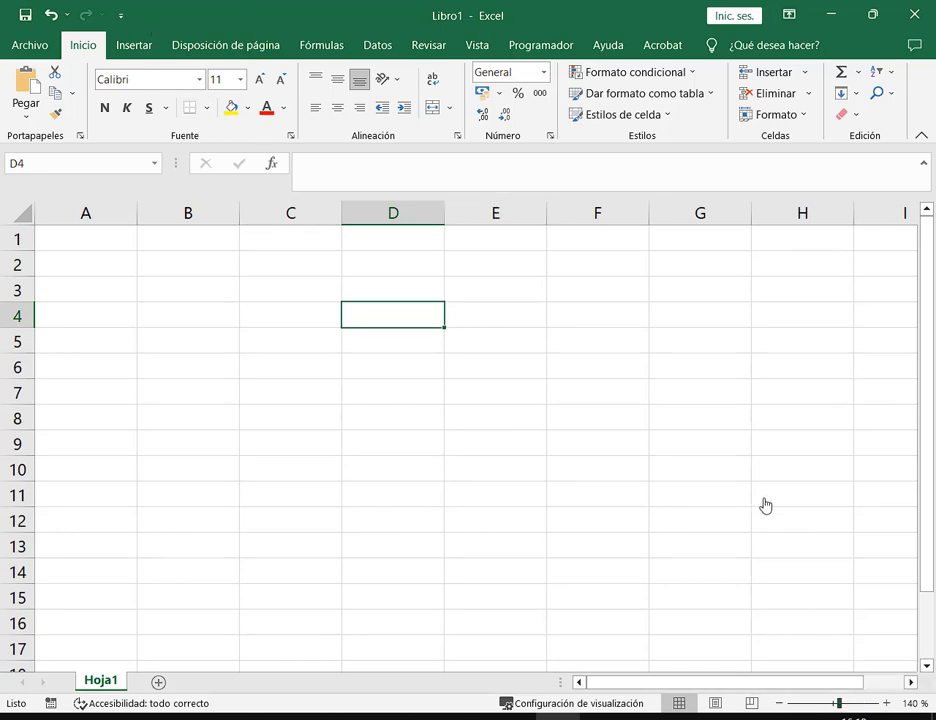
pyautogui.click(782, 704)
pyautogui.click(782, 704)
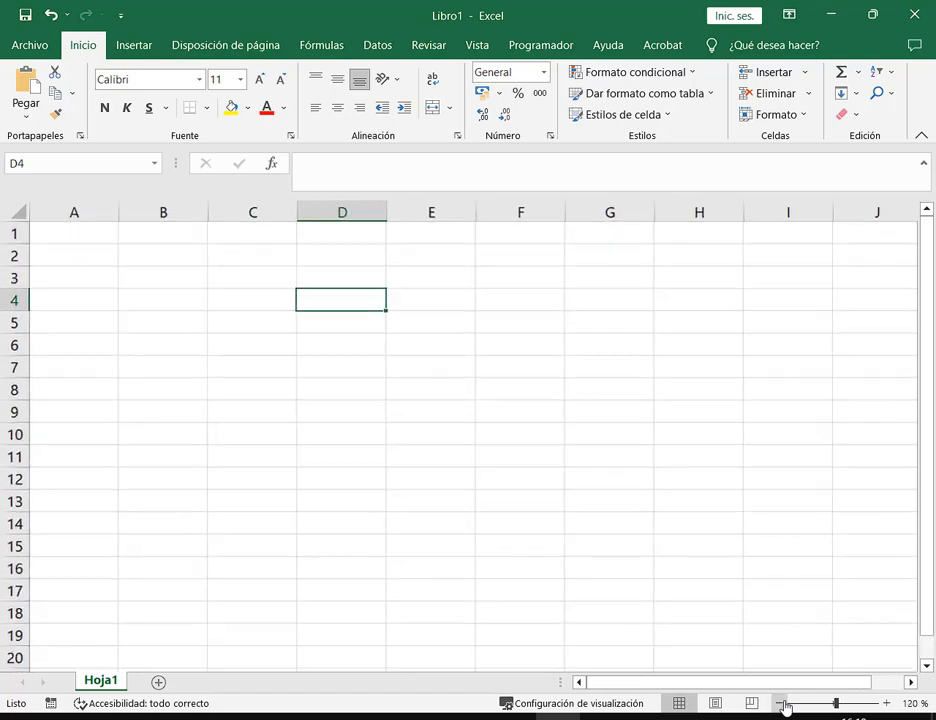
pyautogui.click(782, 704)
pyautogui.click(782, 704)
pyautogui.click(782, 704)
pyautogui.click(782, 704)
pyautogui.click(782, 704)
pyautogui.click(782, 704)
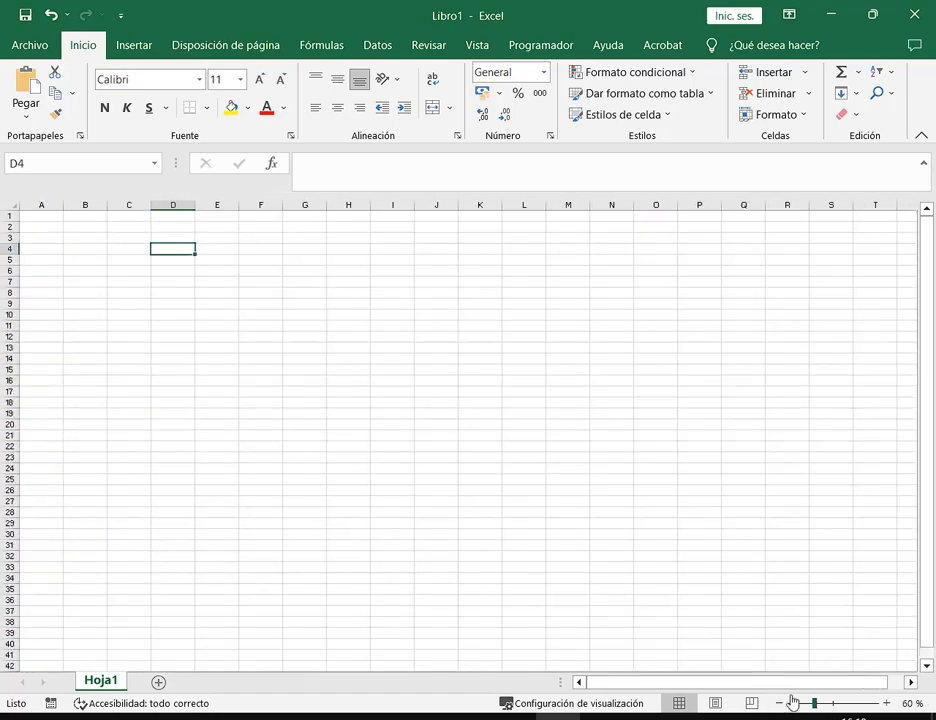
pyautogui.click(885, 704)
pyautogui.click(885, 704)
pyautogui.click(885, 704)
pyautogui.click(885, 704)
pyautogui.click(885, 704)
pyautogui.click(885, 704)
pyautogui.click(885, 704)
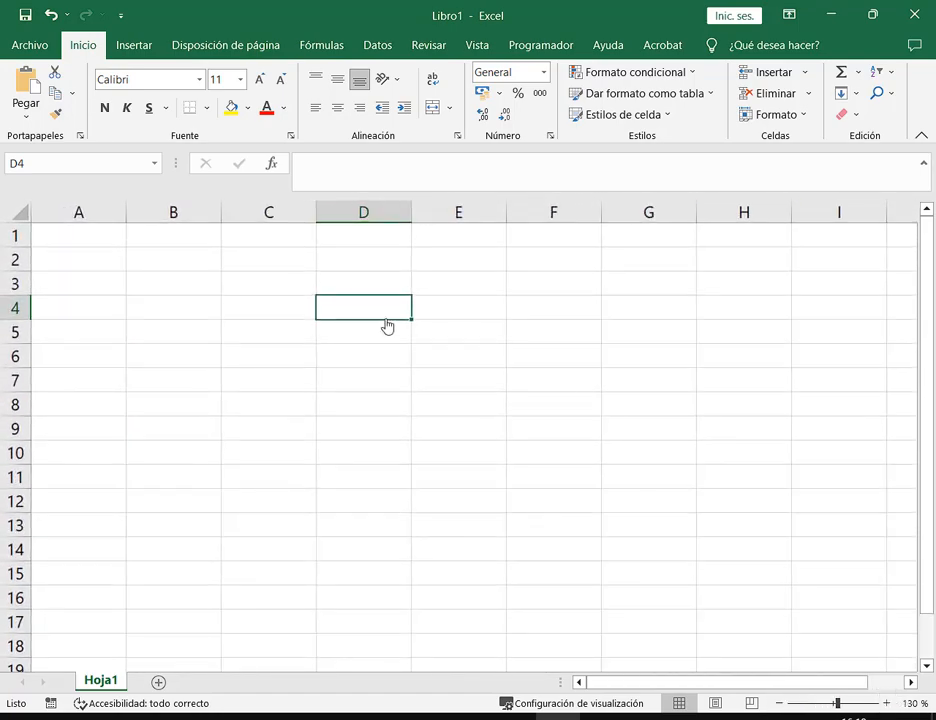
pyautogui.click(885, 704)
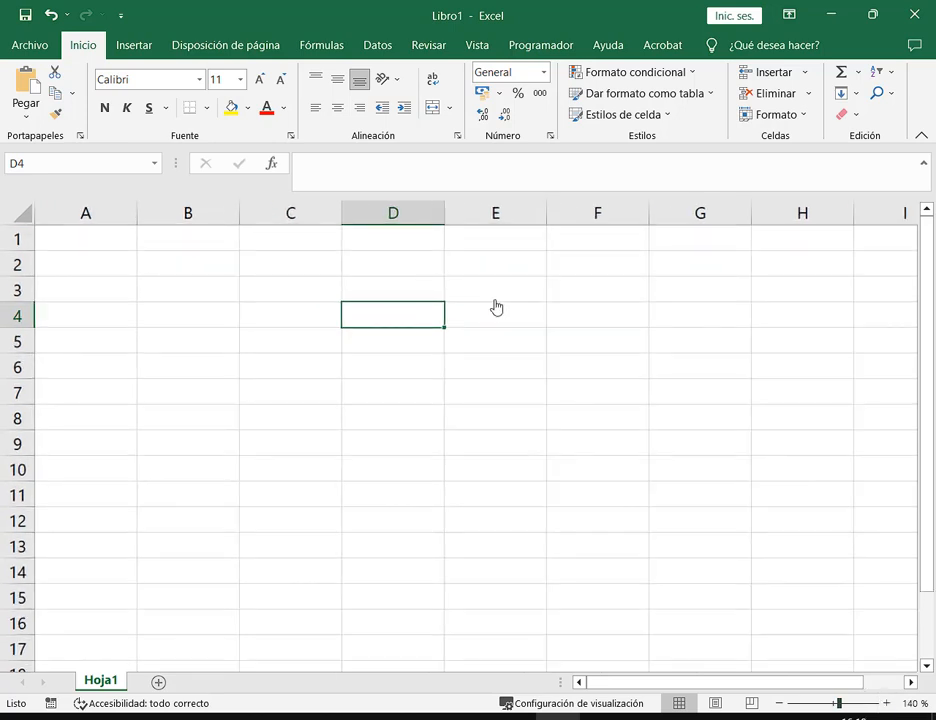
pyautogui.click(487, 322)
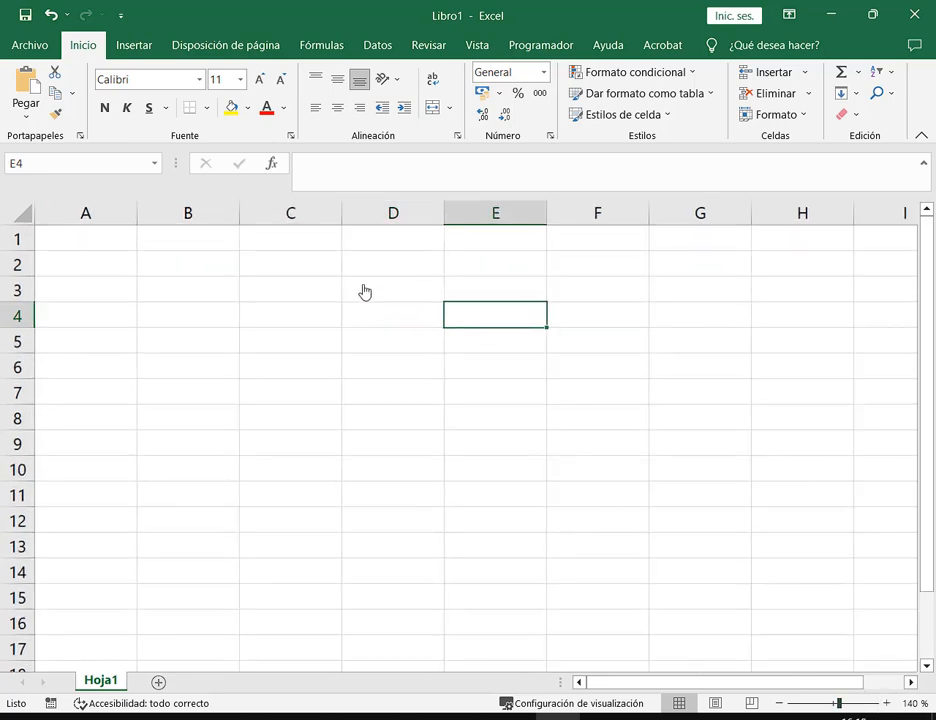
pyautogui.click(364, 291)
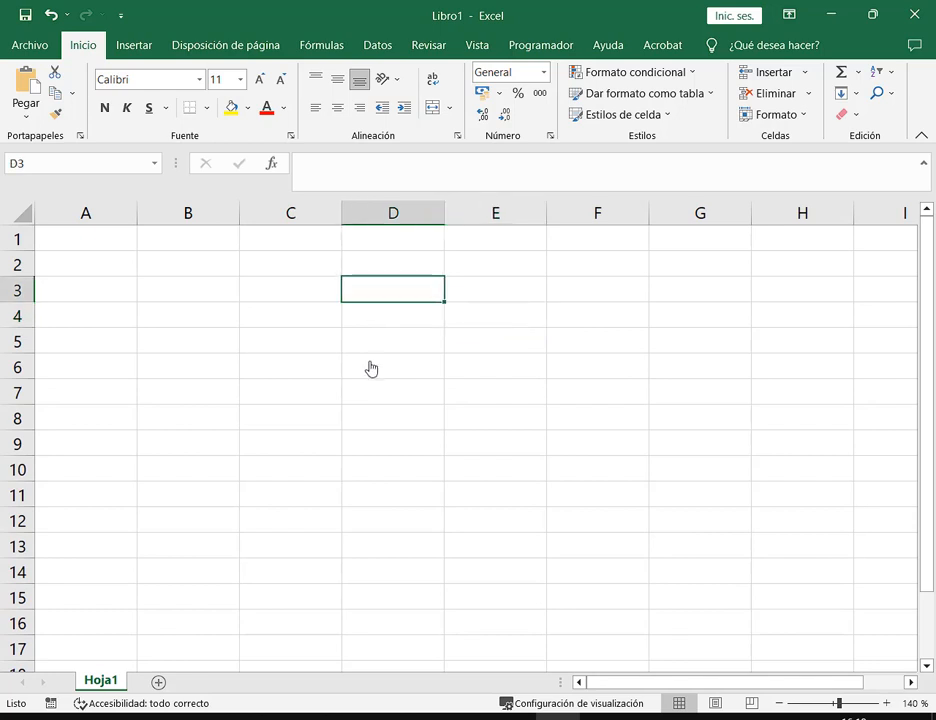
pyautogui.click(284, 340)
pyautogui.click(288, 292)
pyautogui.click(434, 299)
pyautogui.click(368, 266)
pyautogui.click(328, 264)
pyautogui.click(318, 343)
pyautogui.click(190, 265)
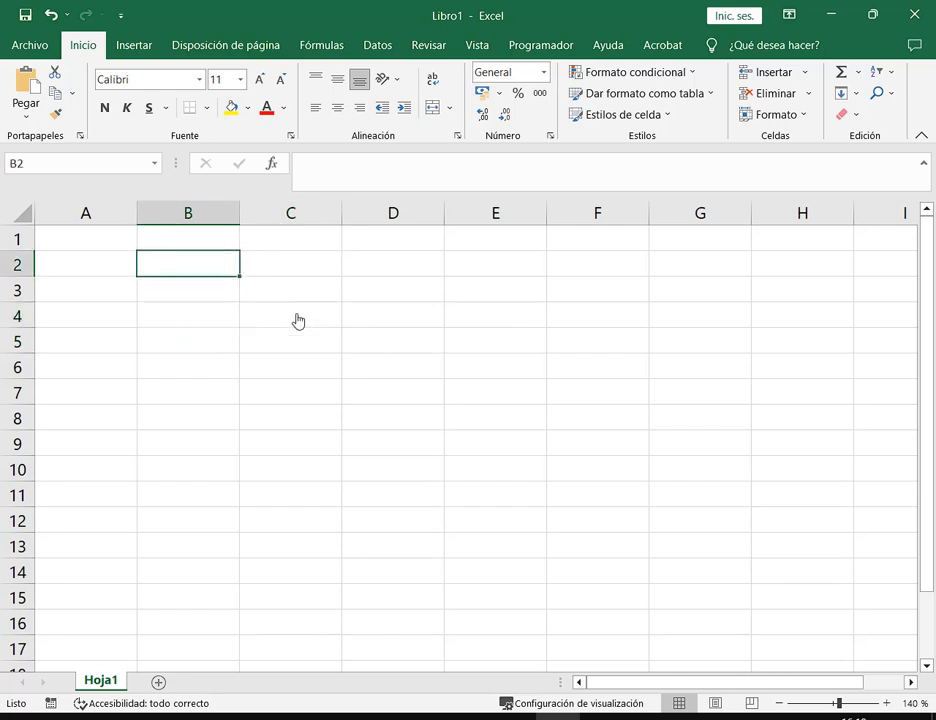
pyautogui.click(290, 340)
pyautogui.click(214, 343)
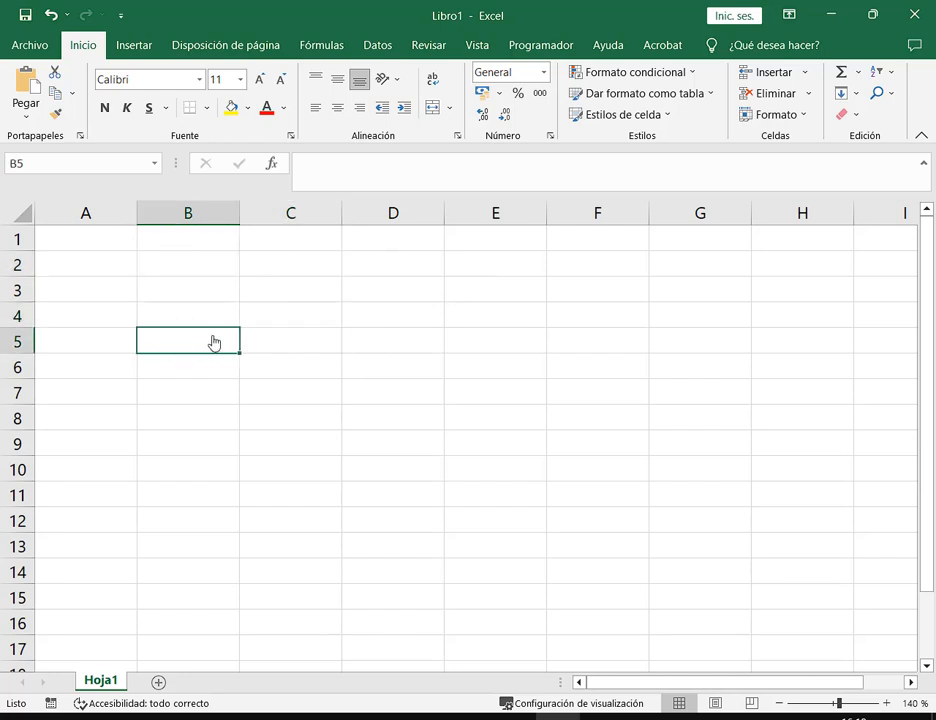
pyautogui.press('Right')
pyautogui.press('Right')
pyautogui.press('Right')
pyautogui.press('Left')
pyautogui.press('Left')
pyautogui.press('Left')
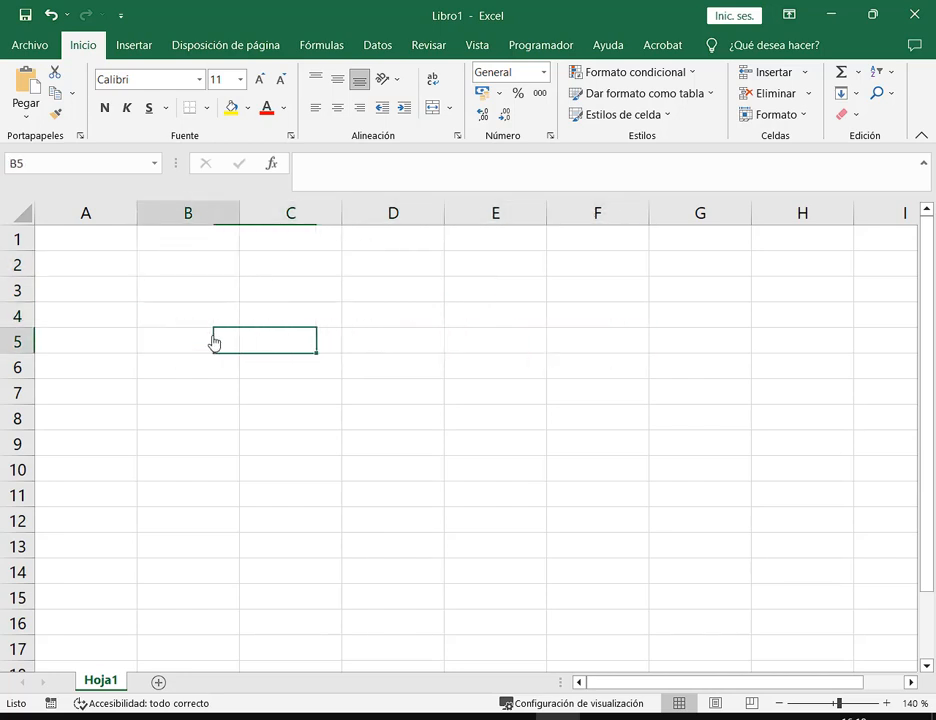
pyautogui.press('Up')
pyautogui.press('Up')
pyautogui.press('Up')
pyautogui.press('Down')
pyautogui.press('Down')
pyautogui.press('Down')
pyautogui.press('Left')
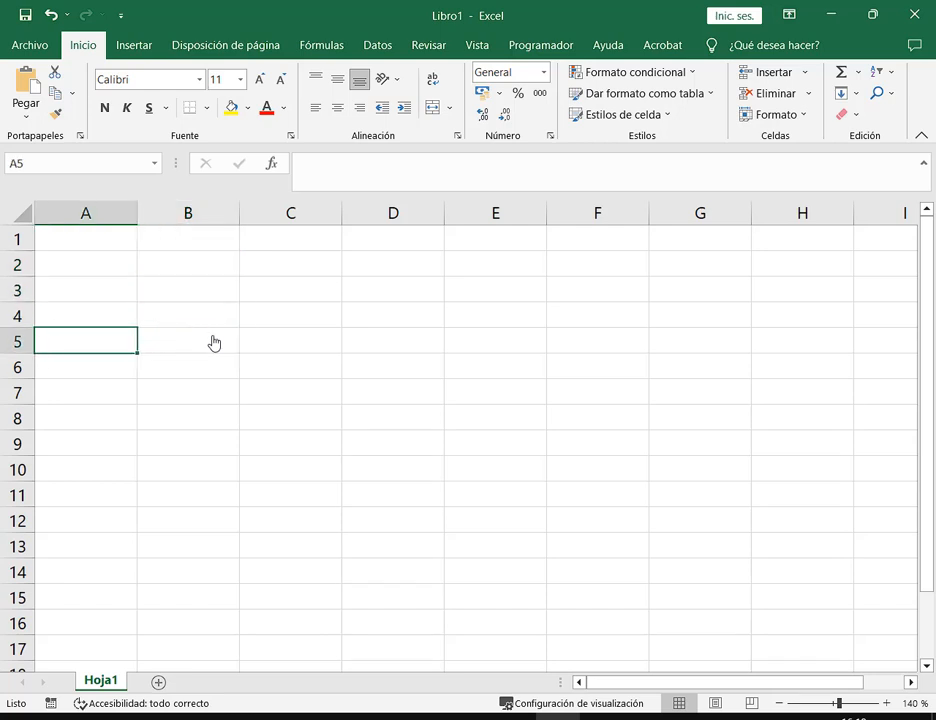
pyautogui.press('Right')
pyautogui.press('Right')
pyautogui.press('Right')
pyautogui.press('Right')
pyautogui.press('Right')
pyautogui.press('Right')
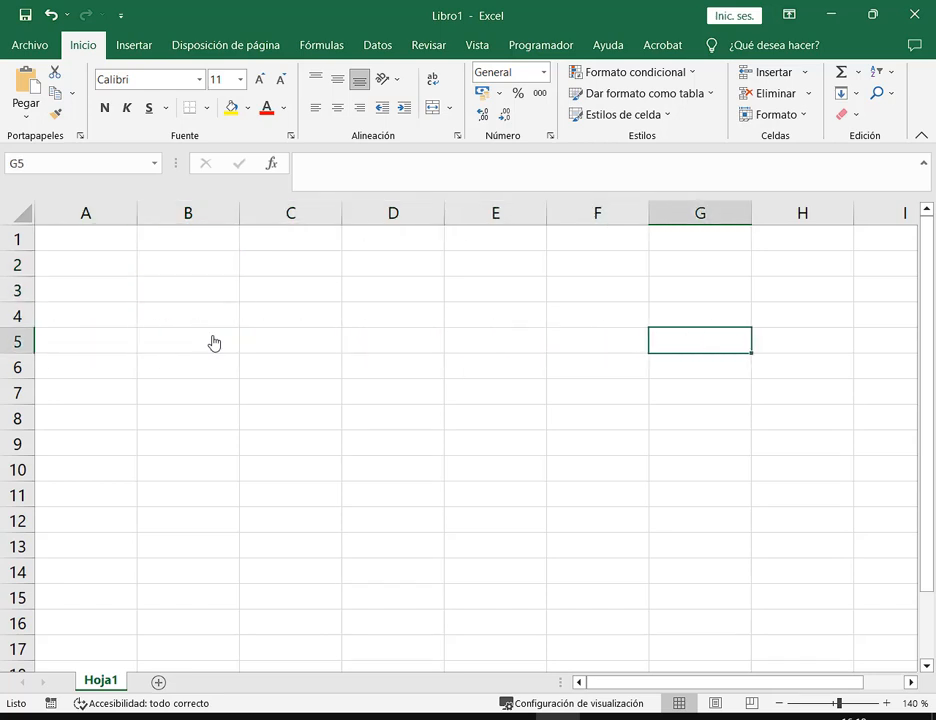
pyautogui.press('Left')
pyautogui.press('Left')
pyautogui.press('Up')
pyautogui.press('Left')
pyautogui.press('Left')
pyautogui.press('Up')
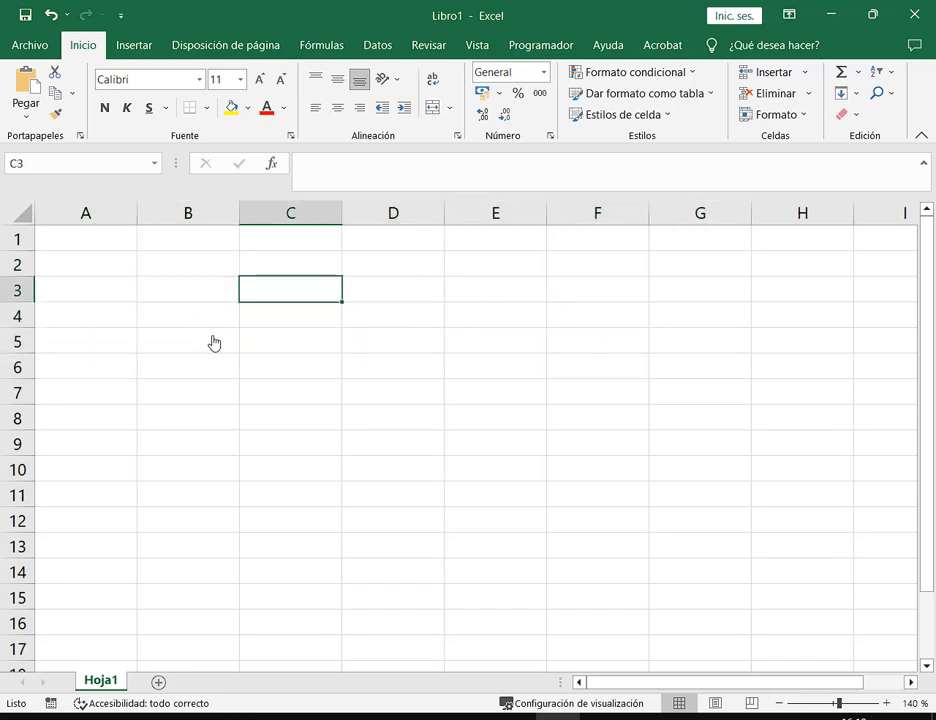
pyautogui.press('Left')
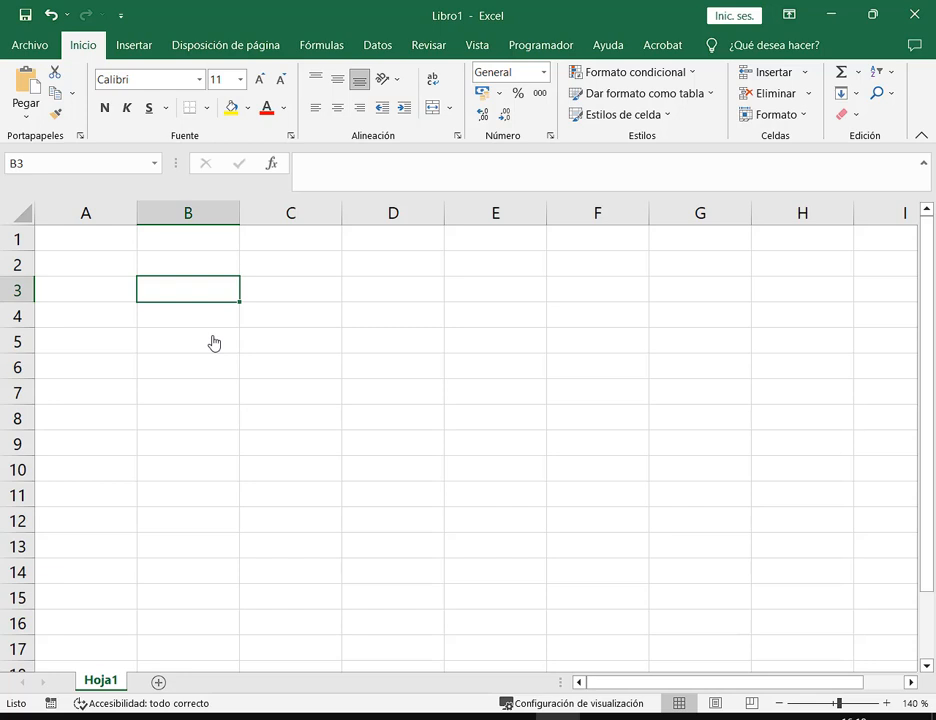
# Enter the heading 'Cod. Producto' in cell B3
pyautogui.write('Cod. Producc')
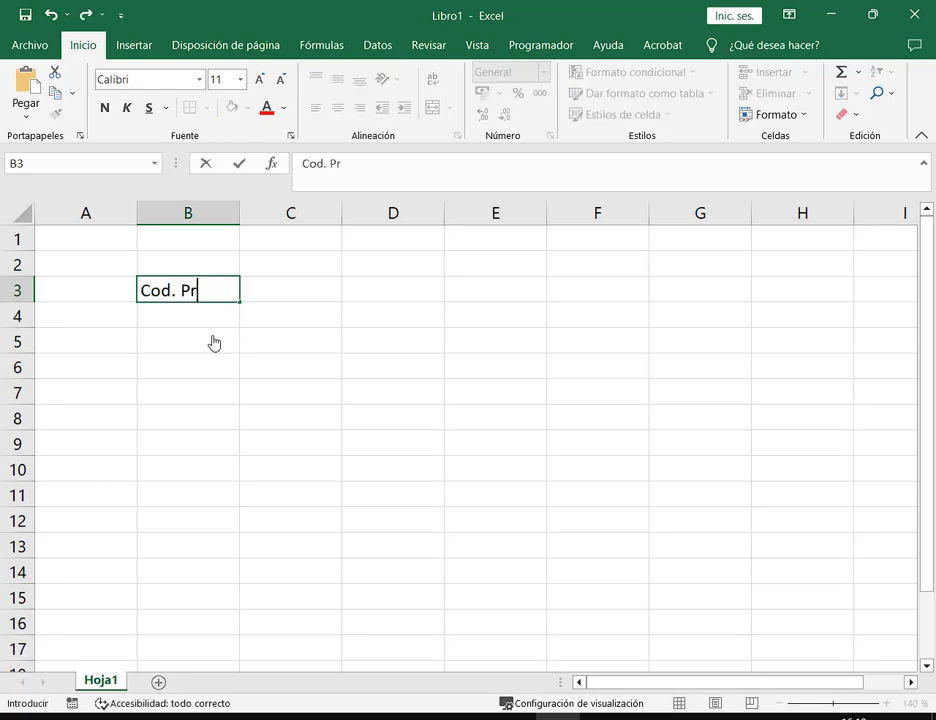
pyautogui.press('BackSpace')
pyautogui.write('to')
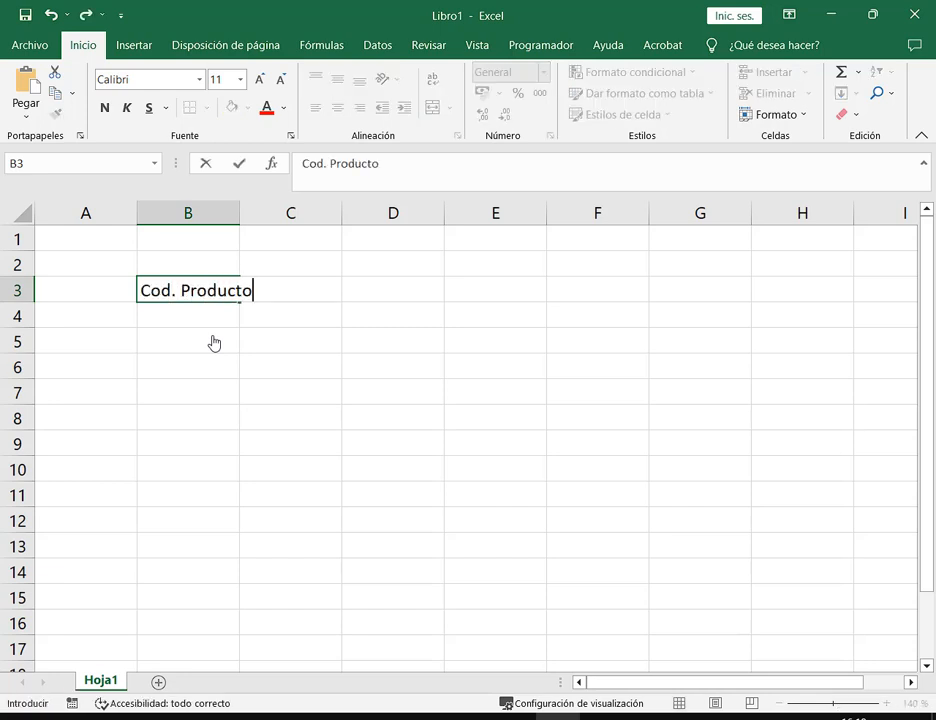
pyautogui.press('Return')
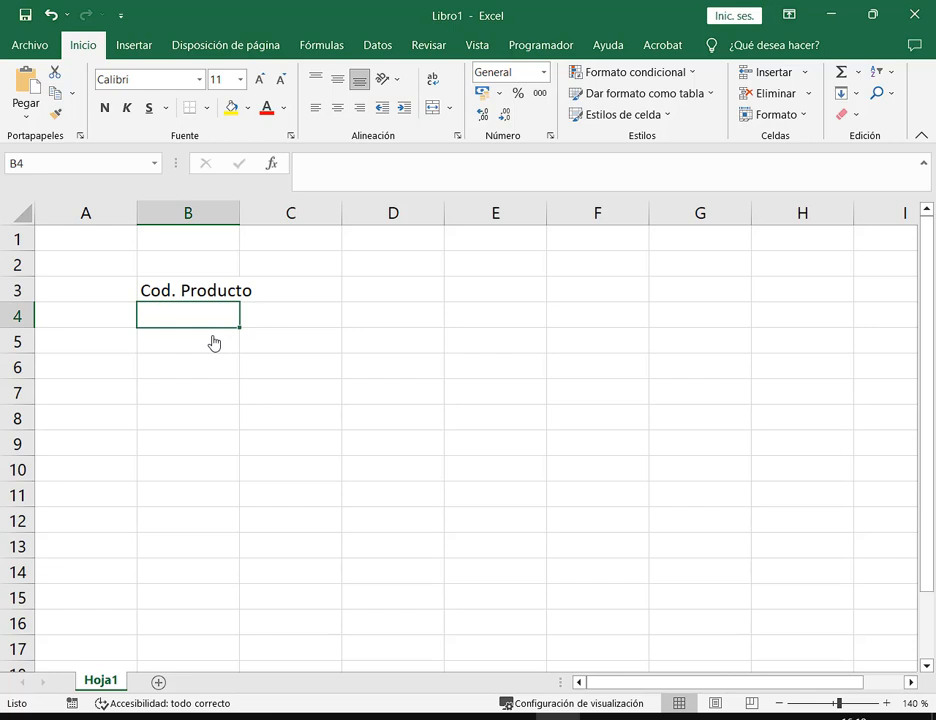
# Enter product codes 100, 101 and 102 in B4:B6
pyautogui.write('100')
pyautogui.press('Return')
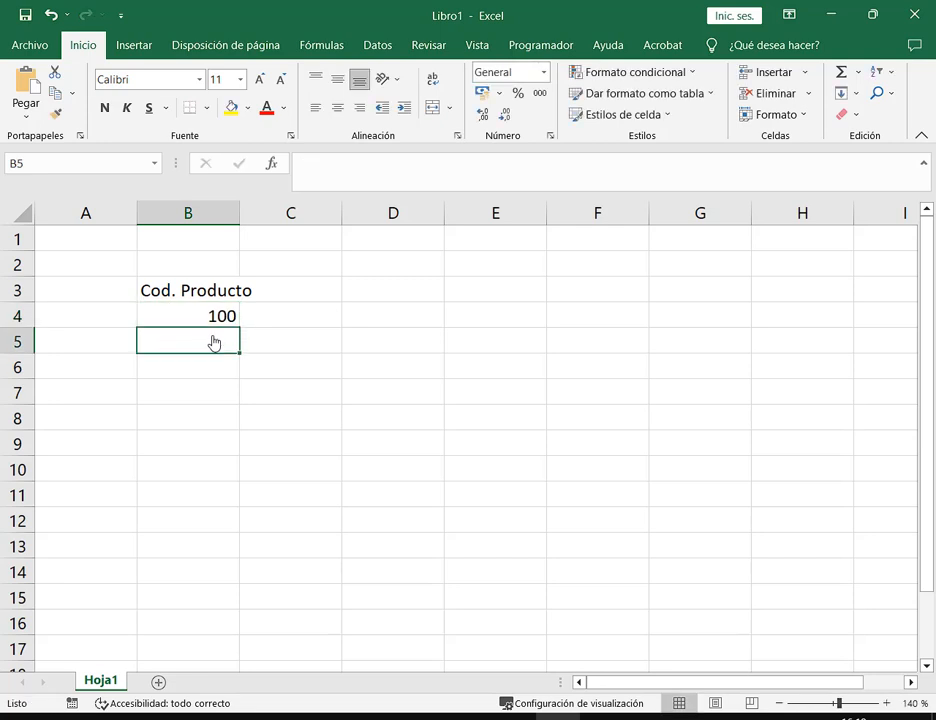
pyautogui.write('101')
pyautogui.press('Return')
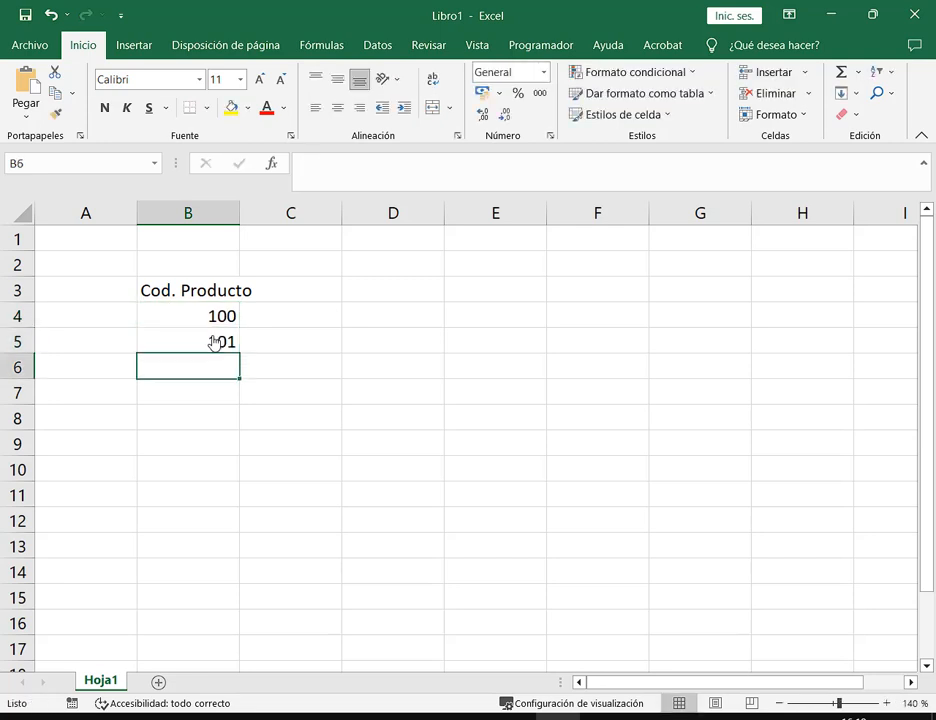
pyautogui.write('102')
pyautogui.press('Return')
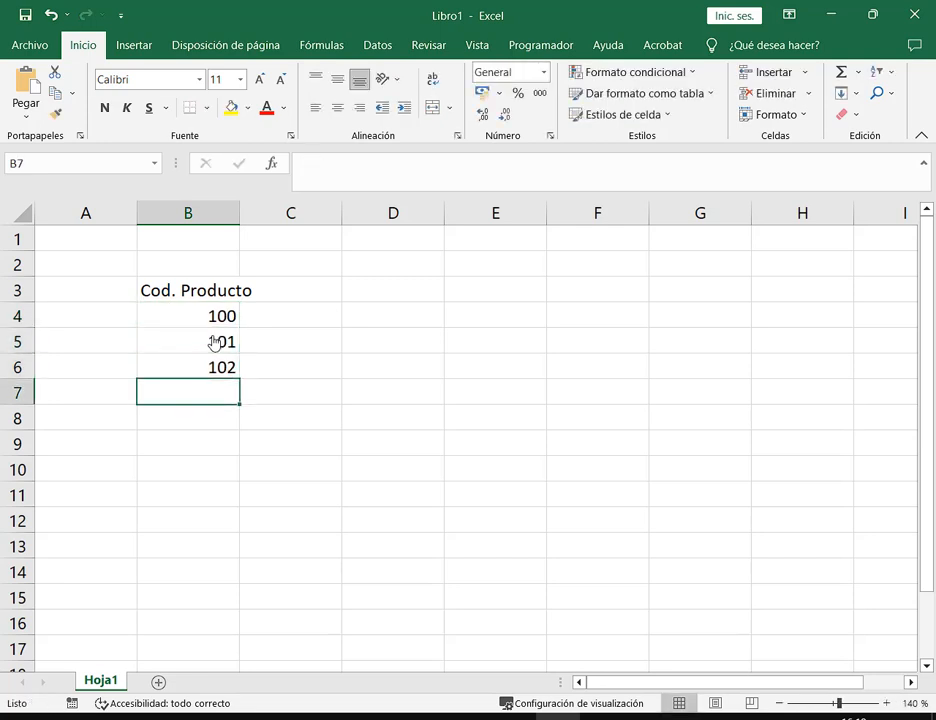
pyautogui.click(301, 300)
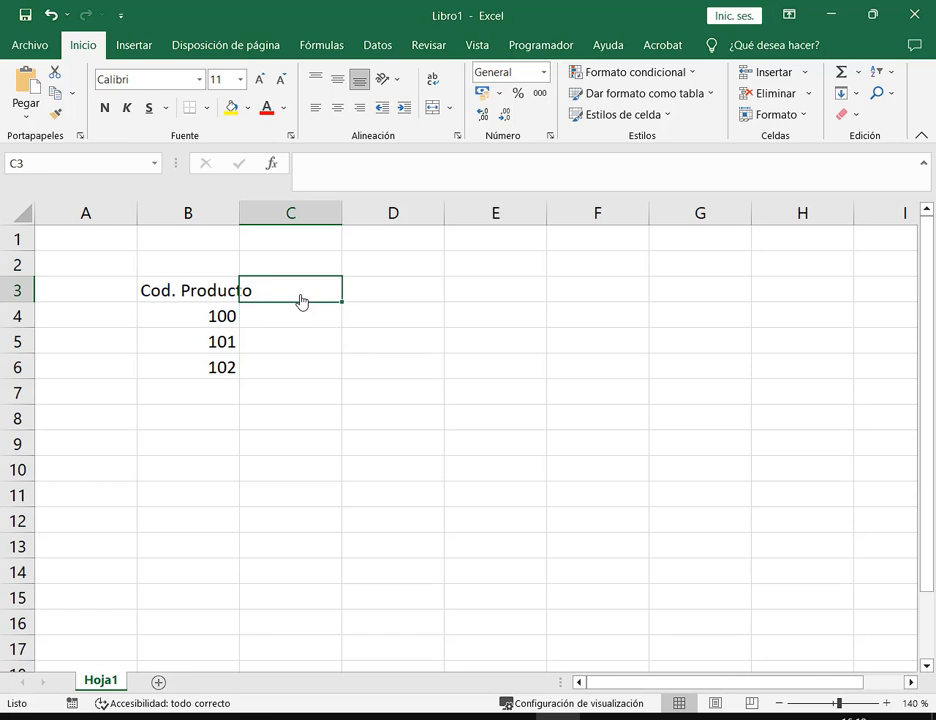
pyautogui.click(190, 297)
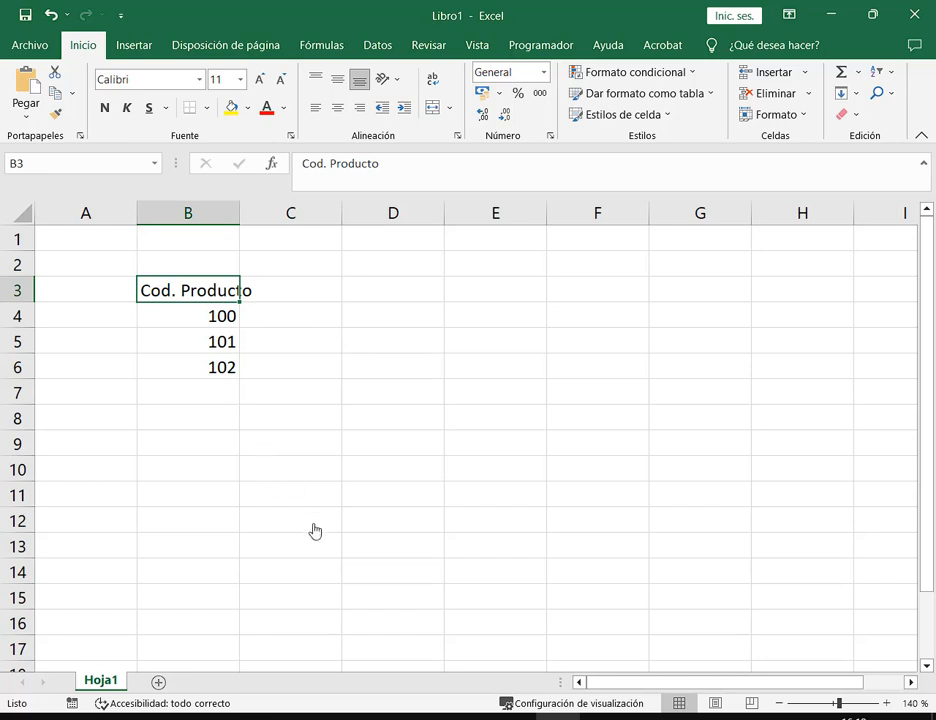
pyautogui.click(301, 282)
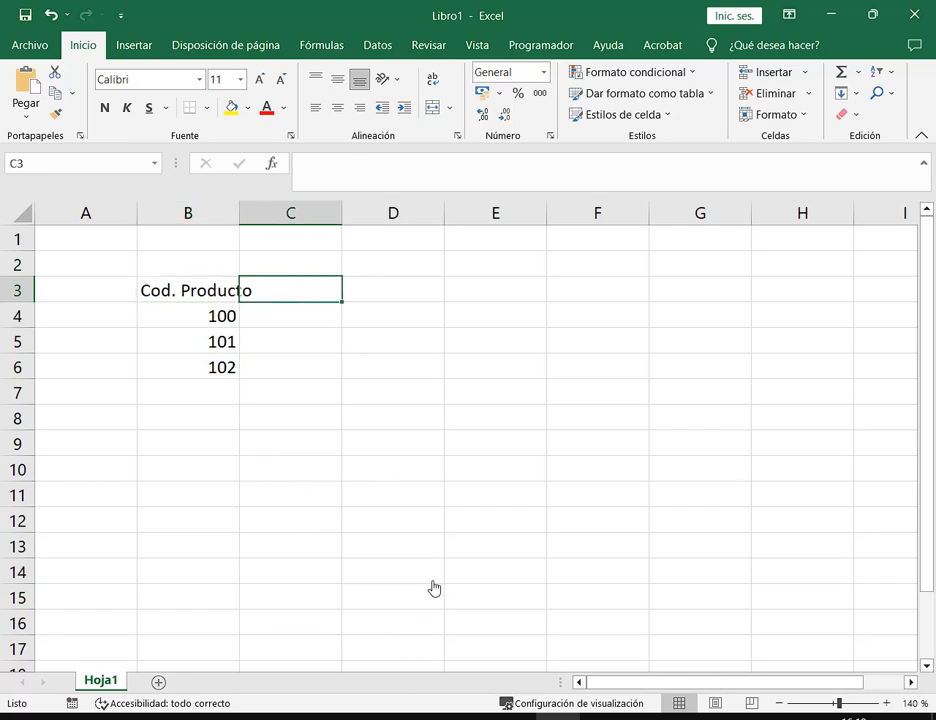
pyautogui.click(390, 300)
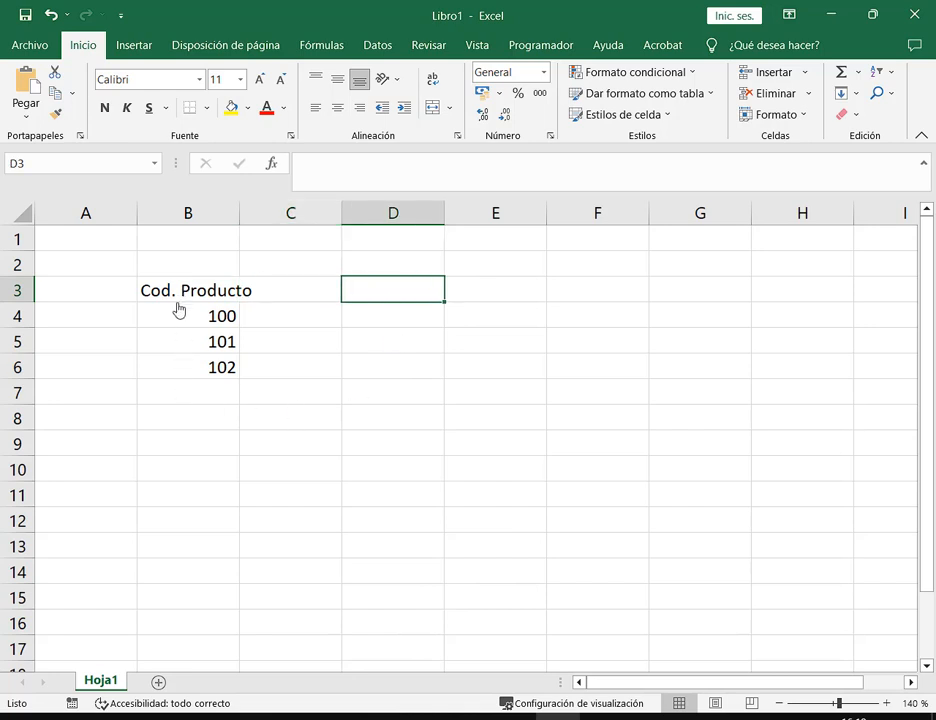
pyautogui.moveTo(133, 273)
pyautogui.mouseDown()
pyautogui.moveTo(274, 305)
pyautogui.moveTo(258, 303)
pyautogui.mouseUp()
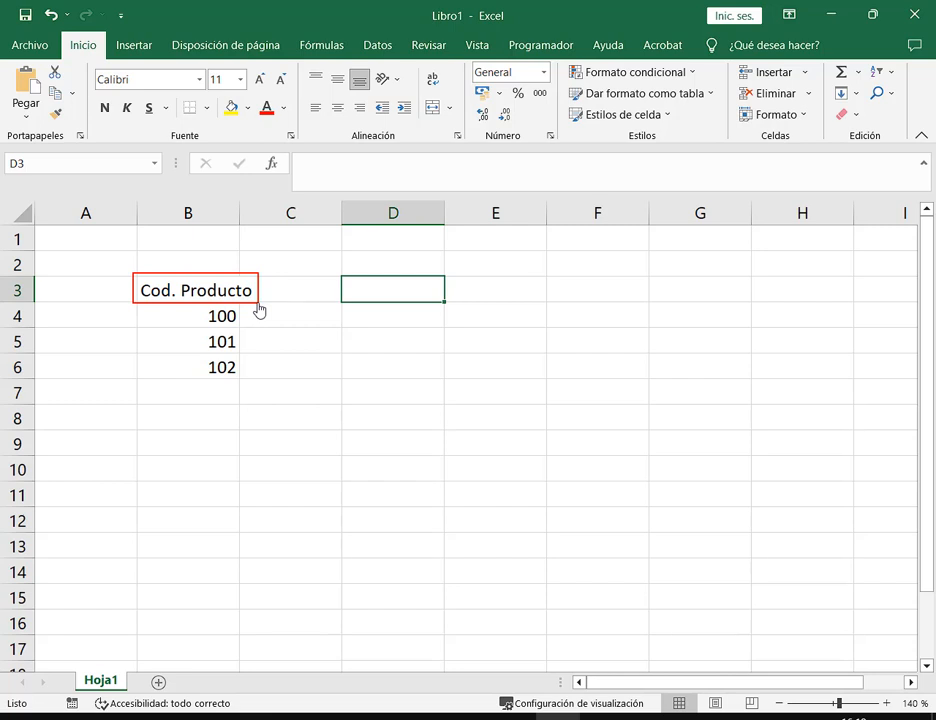
pyautogui.moveTo(292, 234); pyautogui.dragTo(282, 280)
pyautogui.press('Escape')
pyautogui.click(508, 363)
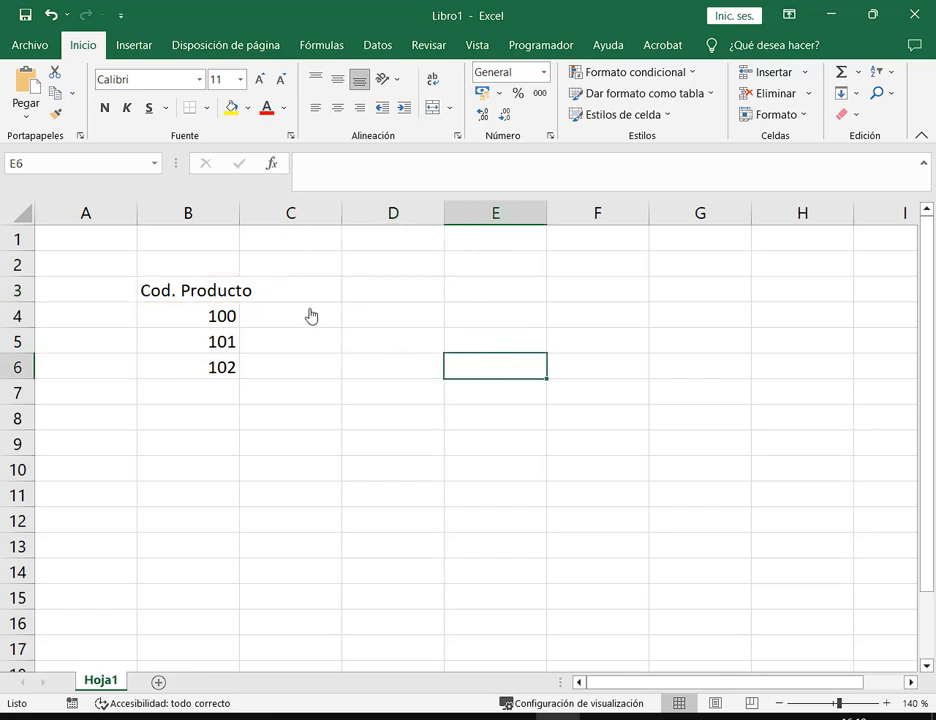
pyautogui.click(311, 303)
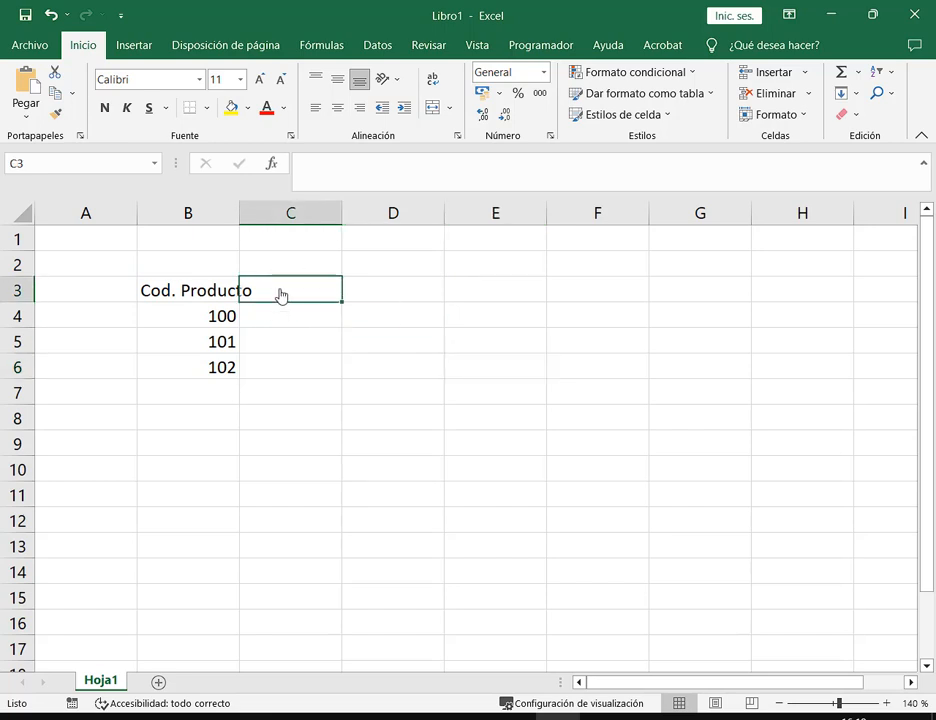
pyautogui.moveTo(237, 271); pyautogui.dragTo(259, 307)
pyautogui.press('Escape')
# Type 'Producto' into C3, then select C3 and B3 to compare the headings
pyautogui.write('Producto')
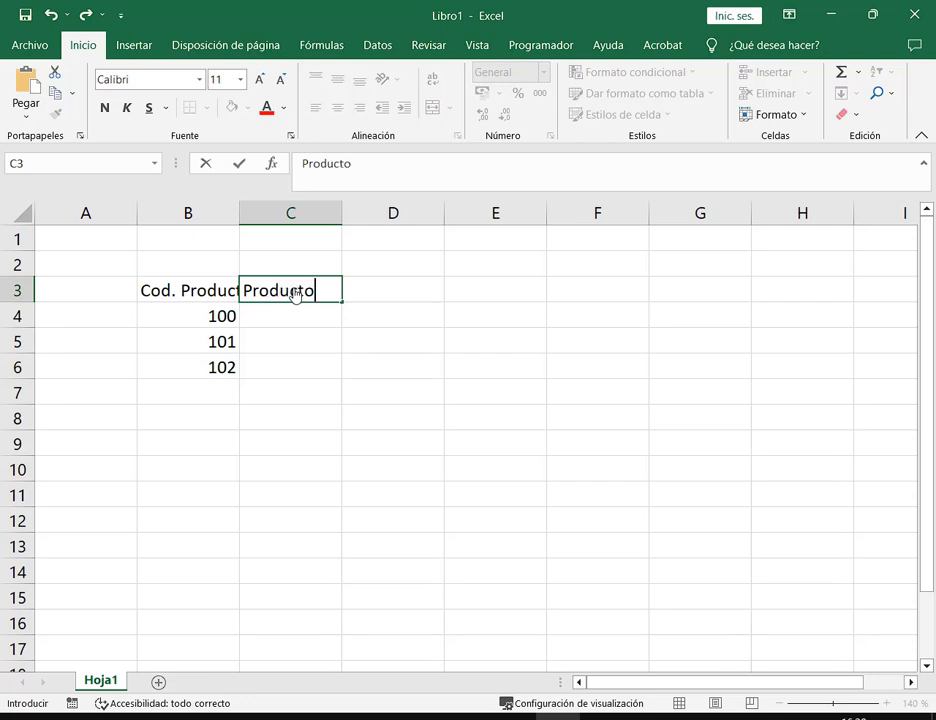
pyautogui.press('Return')
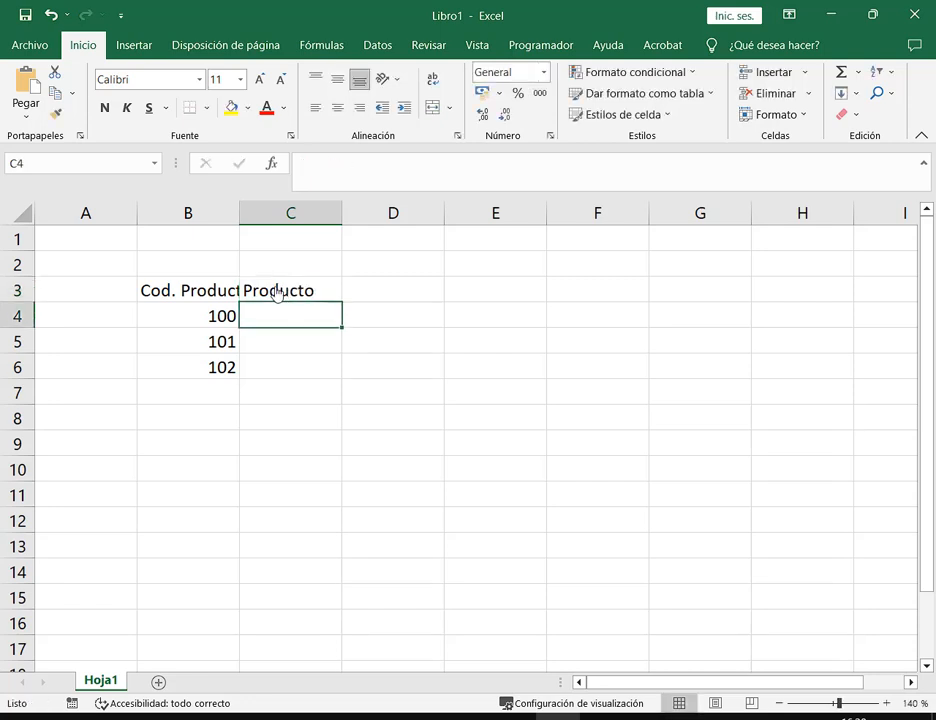
pyautogui.moveTo(227, 280); pyautogui.dragTo(242, 310)
pyautogui.click(286, 298)
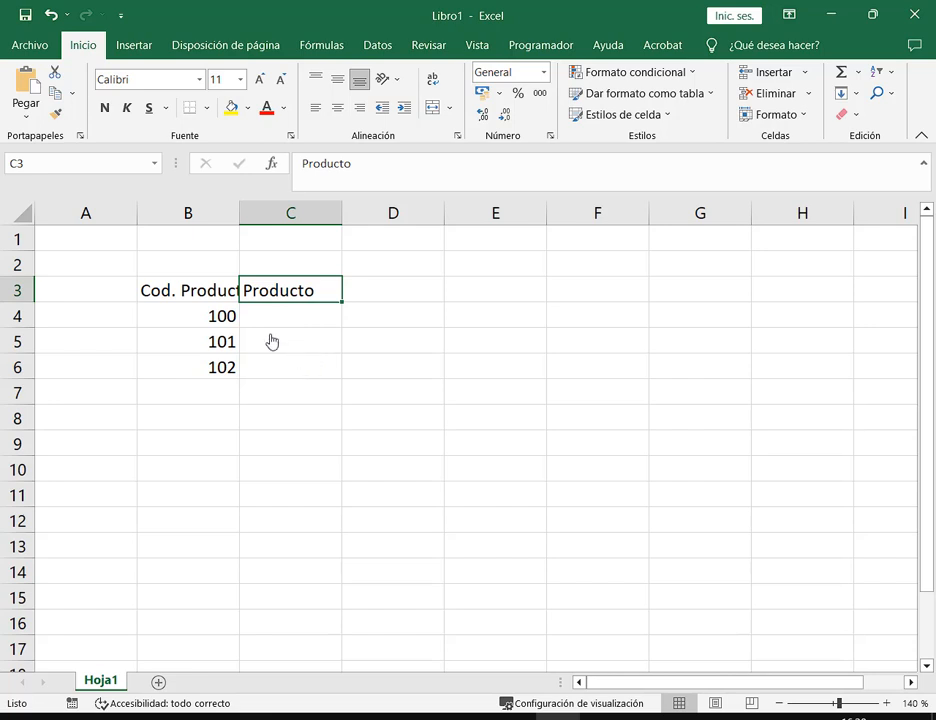
pyautogui.click(153, 300)
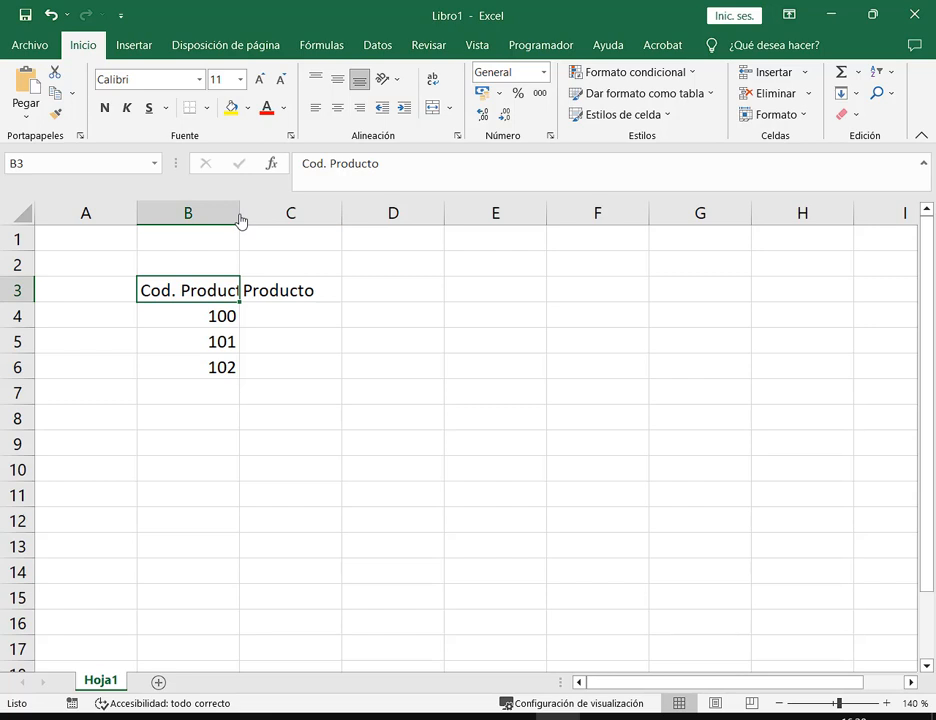
# AutoFit column B by double-clicking its border so 'Cod. Producto' shows fully
pyautogui.moveTo(240, 220); pyautogui.dragTo(291, 221)
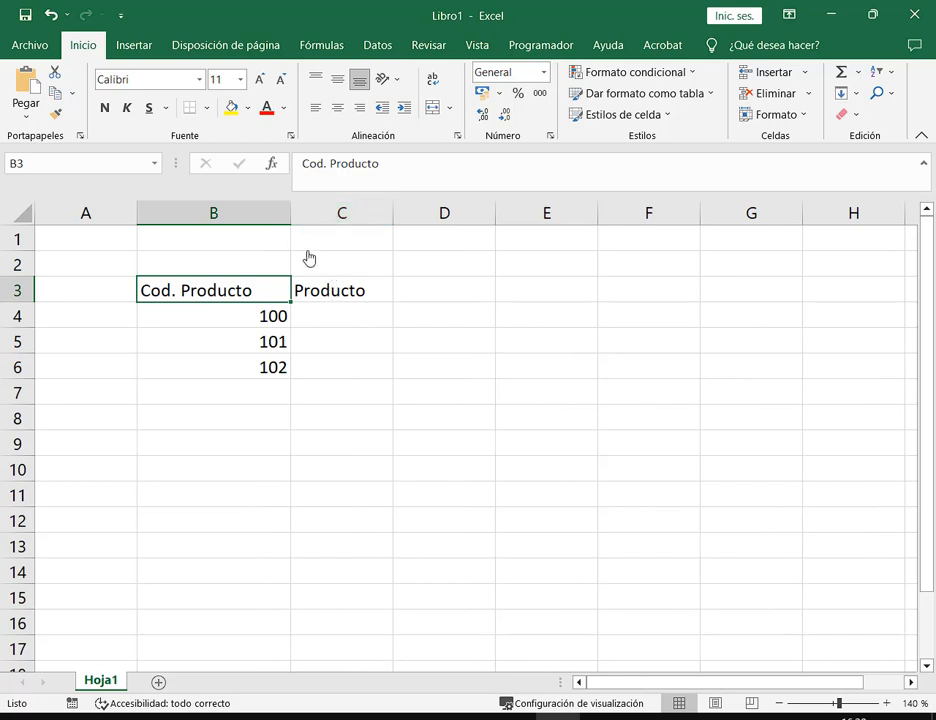
pyautogui.moveTo(293, 221); pyautogui.dragTo(204, 221)
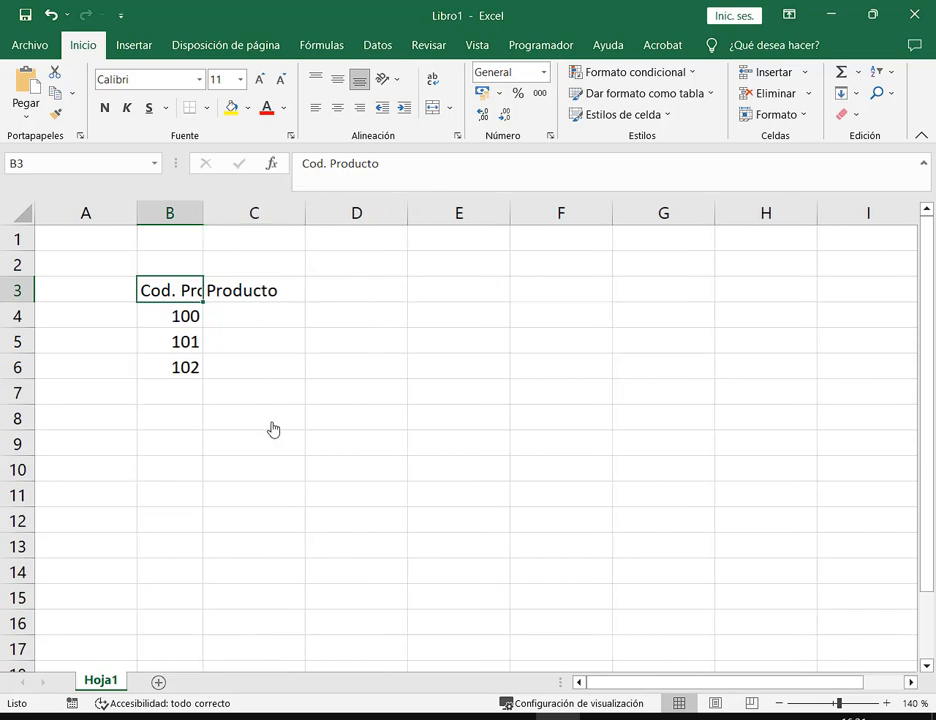
pyautogui.doubleClick(203, 218)
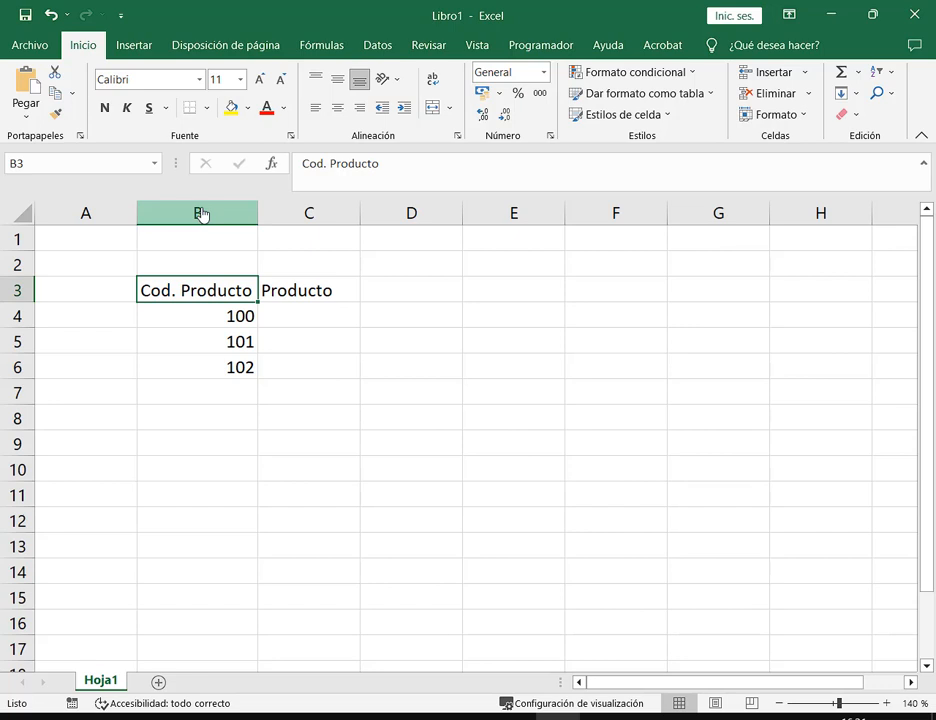
pyautogui.press('Right')
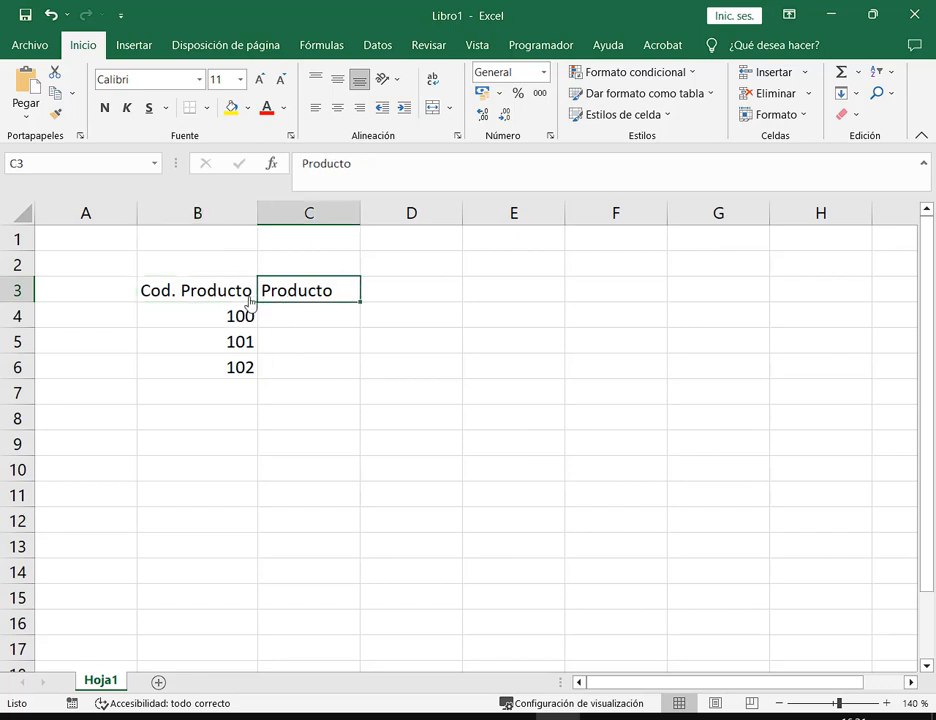
# Look over the row 3 header cells from B3 across to F3
pyautogui.click(213, 291)
pyautogui.click(288, 296)
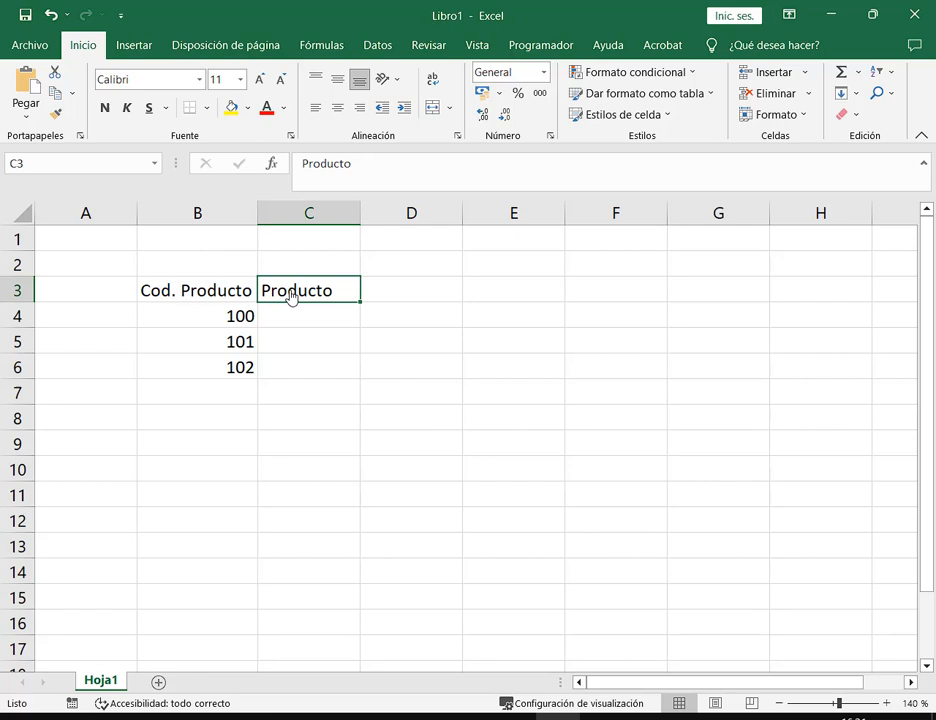
pyautogui.click(215, 294)
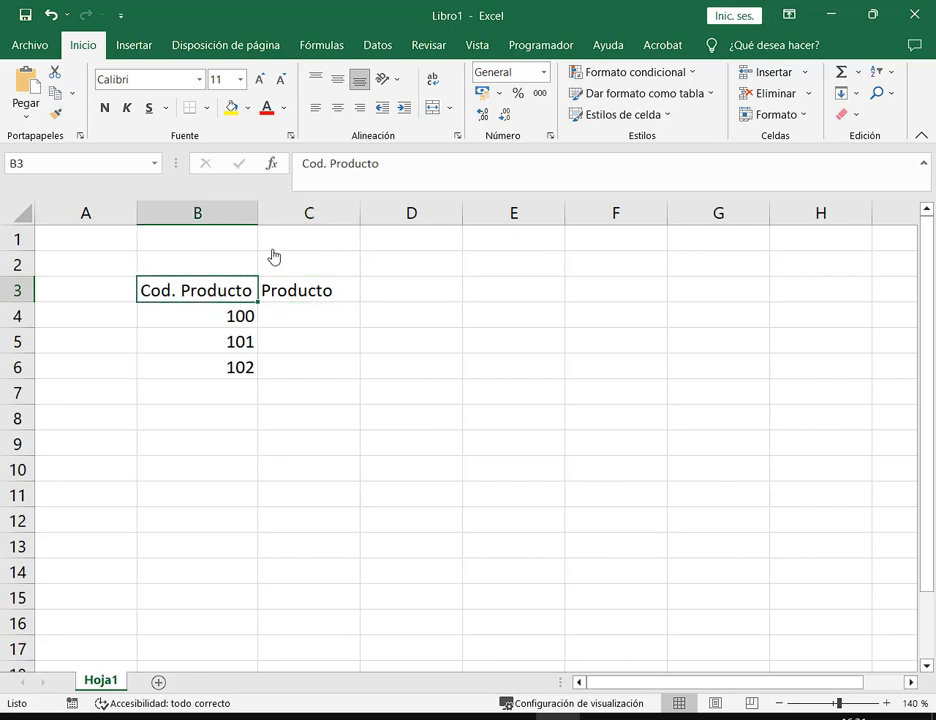
pyautogui.click(309, 288)
pyautogui.click(416, 288)
pyautogui.click(514, 293)
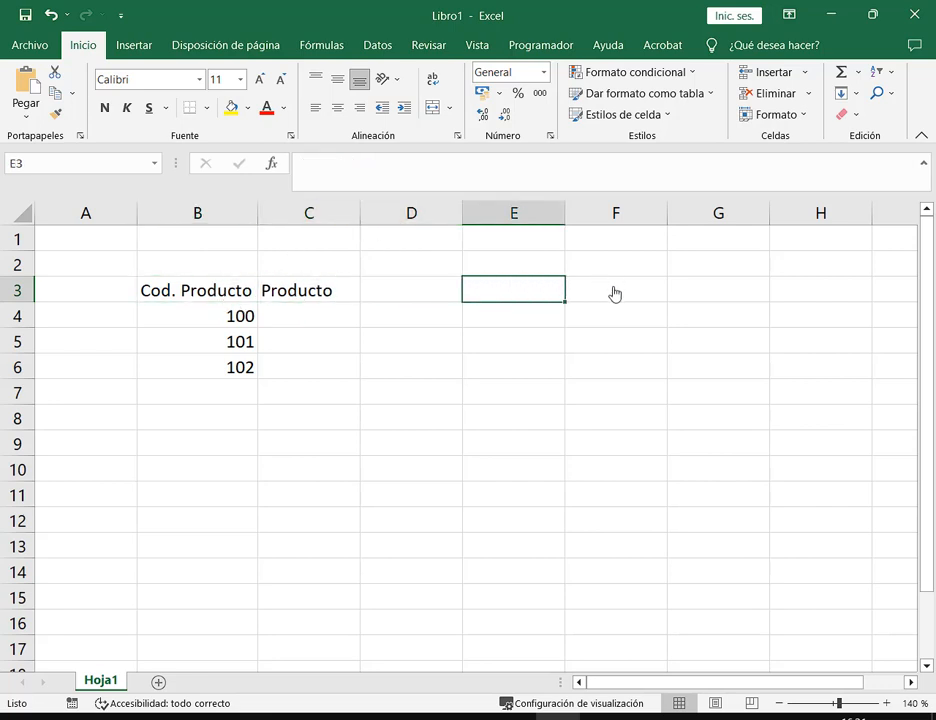
pyautogui.click(614, 291)
pyautogui.click(530, 290)
pyautogui.click(425, 289)
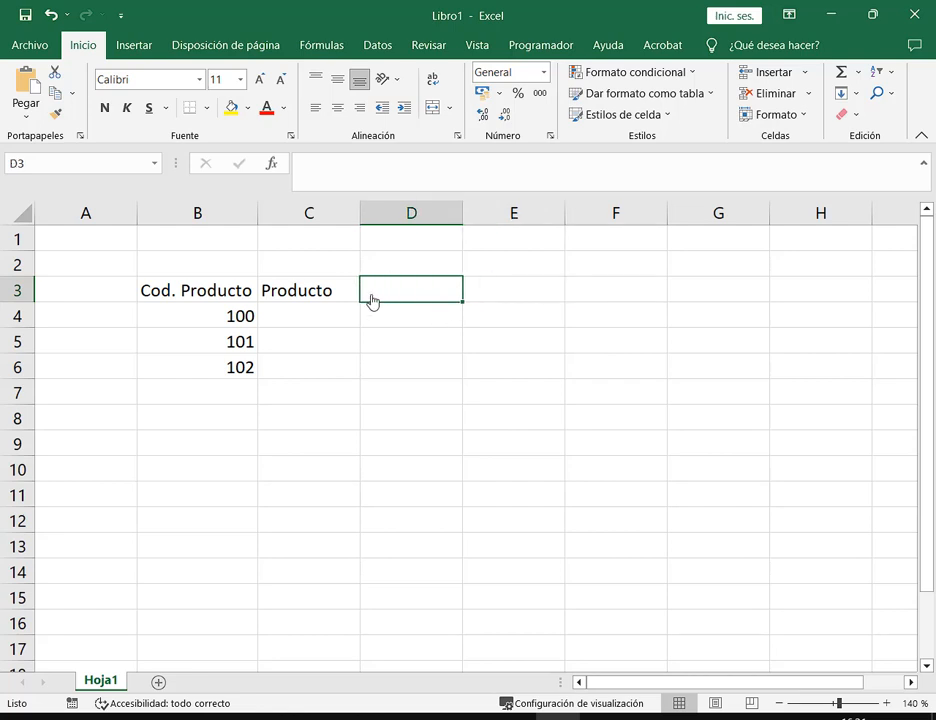
pyautogui.click(305, 296)
# Start editing the Cod. Producto header in B3, then cancel so it stays unchanged
pyautogui.click(207, 296)
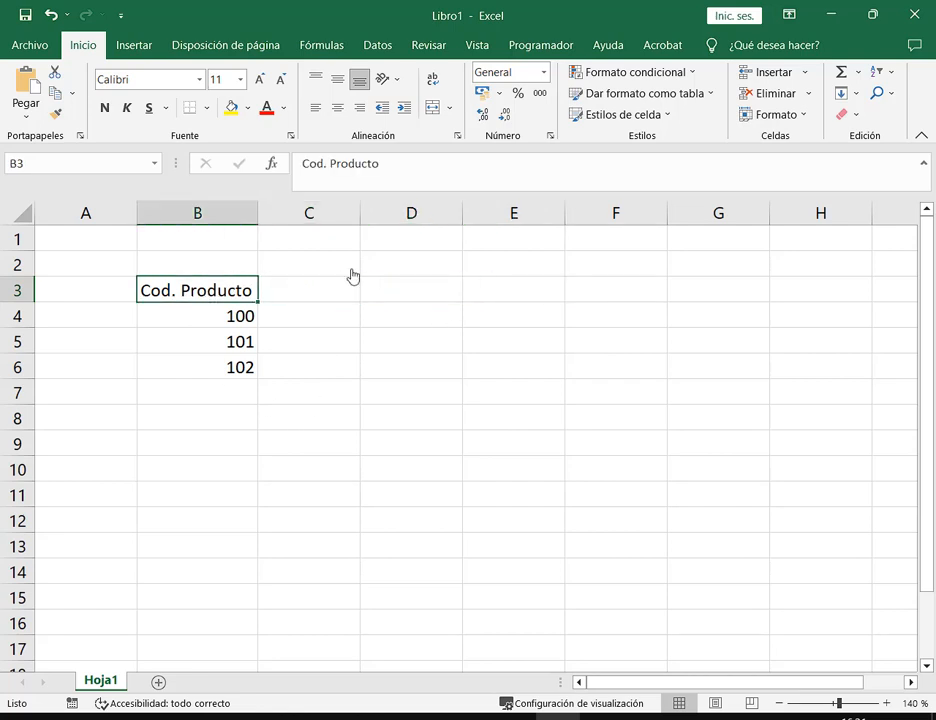
pyautogui.click(397, 172)
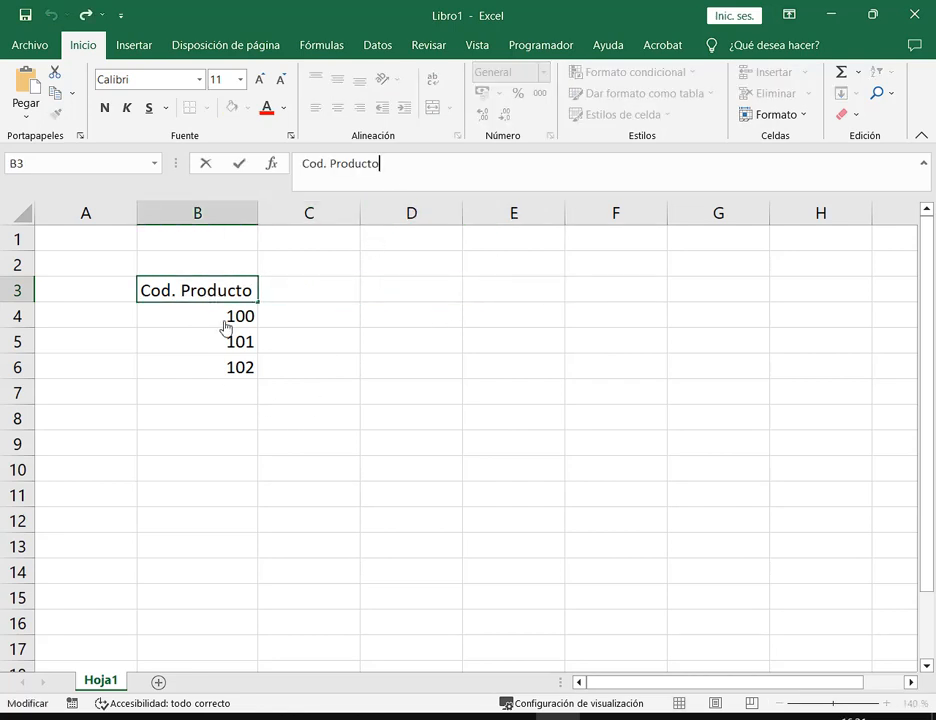
pyautogui.doubleClick(251, 294)
pyautogui.write('P')
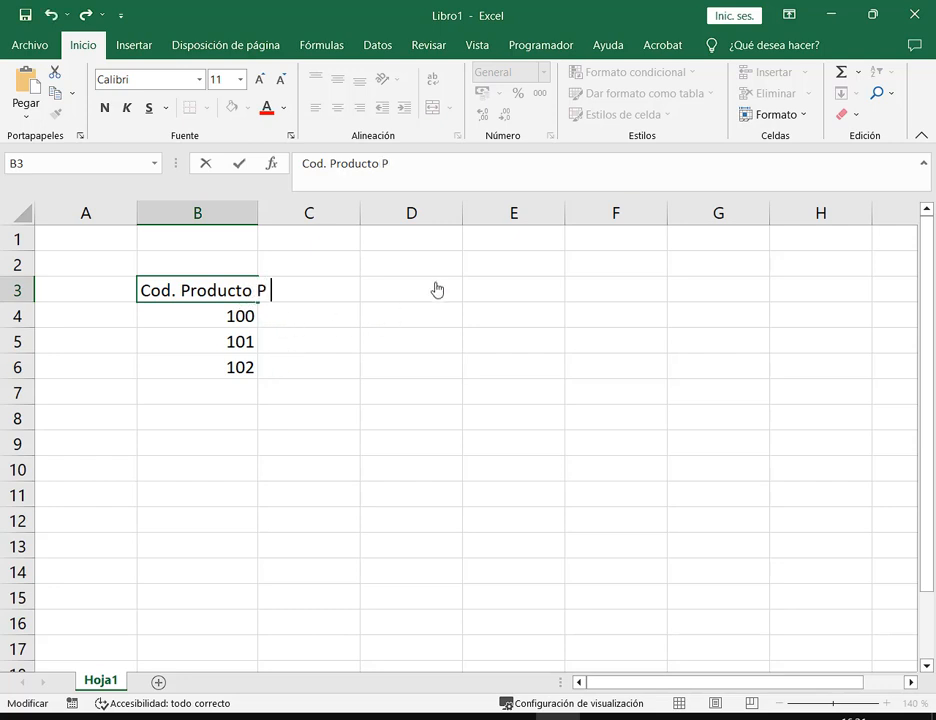
pyautogui.press('BackSpace')
pyautogui.press('BackSpace')
pyautogui.write('PROD')
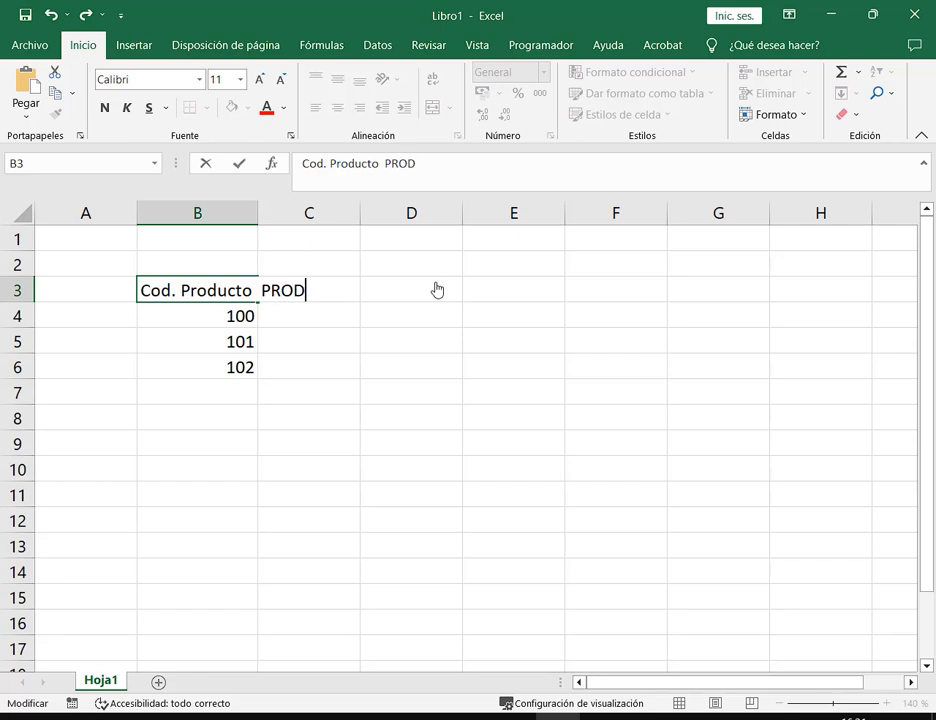
pyautogui.press('BackSpace')
pyautogui.press('BackSpace')
pyautogui.press('BackSpace')
pyautogui.write('roducto ')
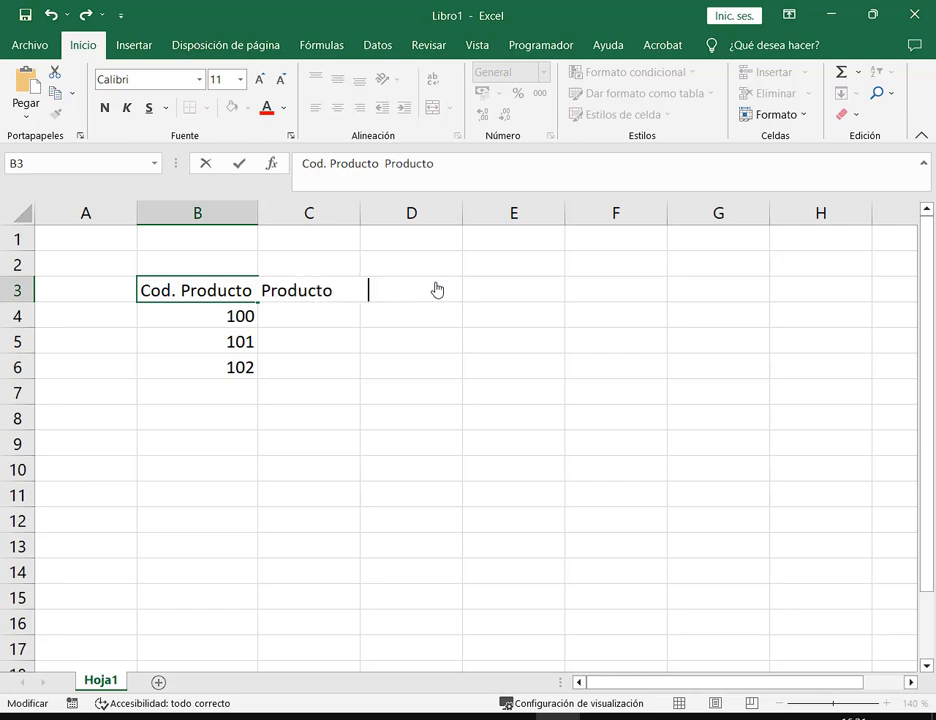
pyautogui.write('   Precio')
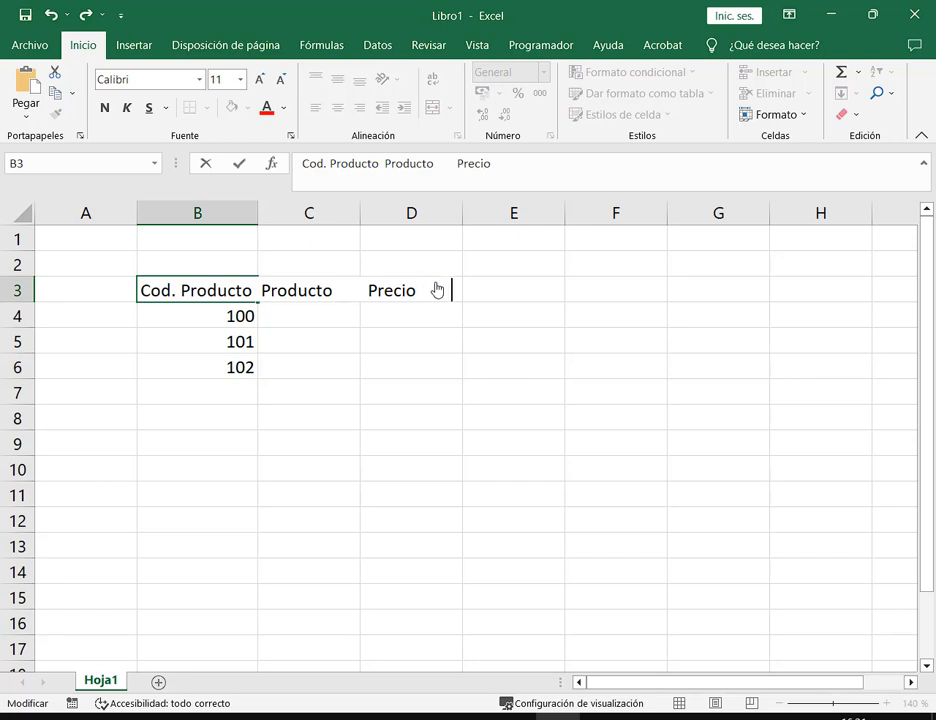
pyautogui.press('Escape')
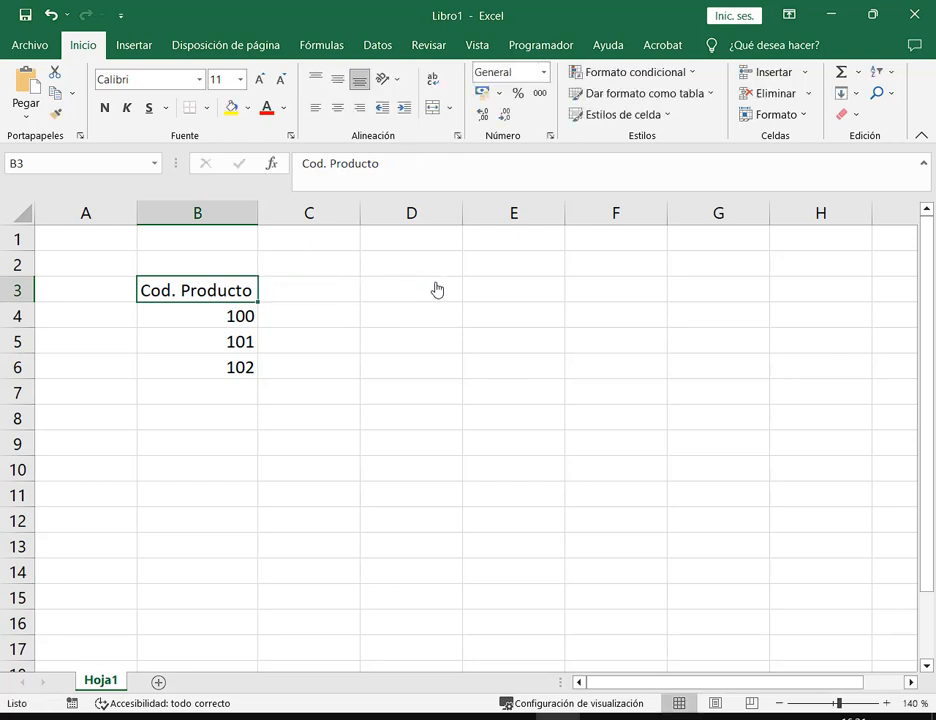
# Enter the headers Producto, Cantidad, Precio and Total across C3:F3
pyautogui.click(303, 292)
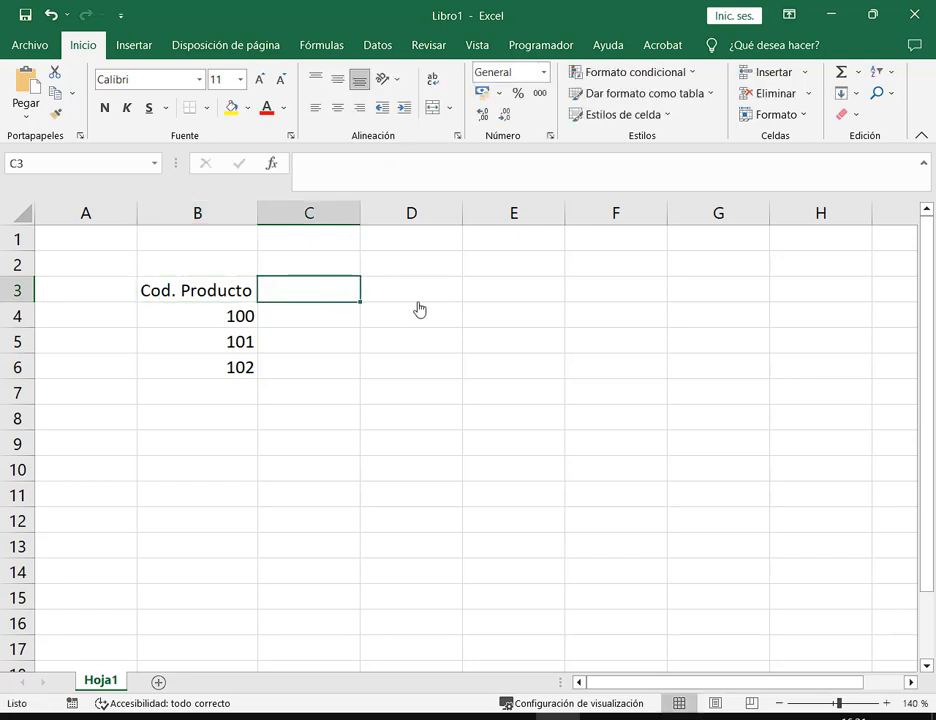
pyautogui.write('Producto')
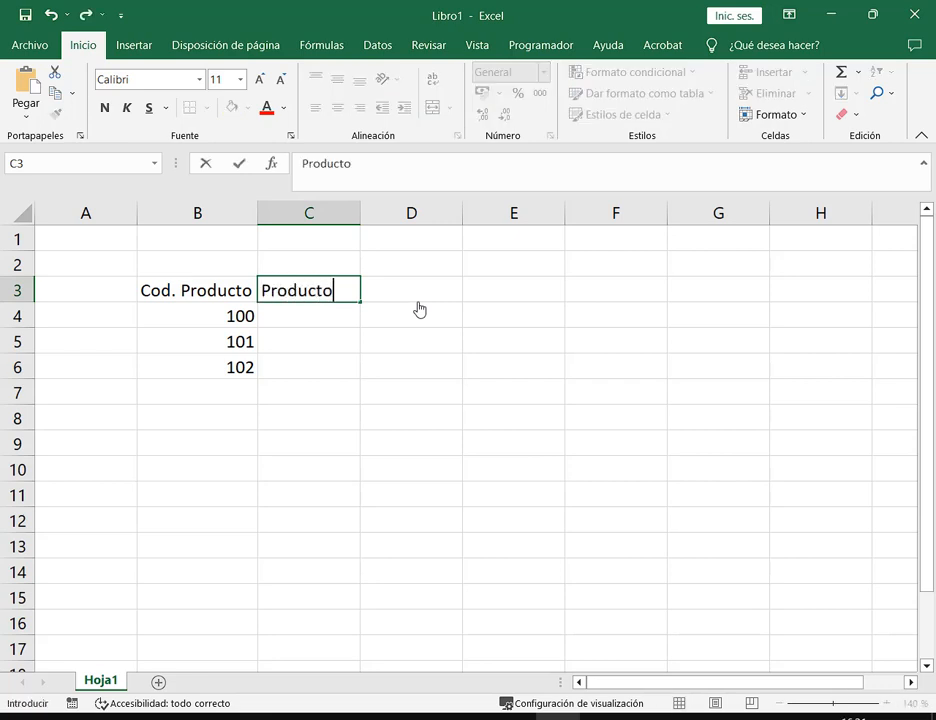
pyautogui.press('Tab')
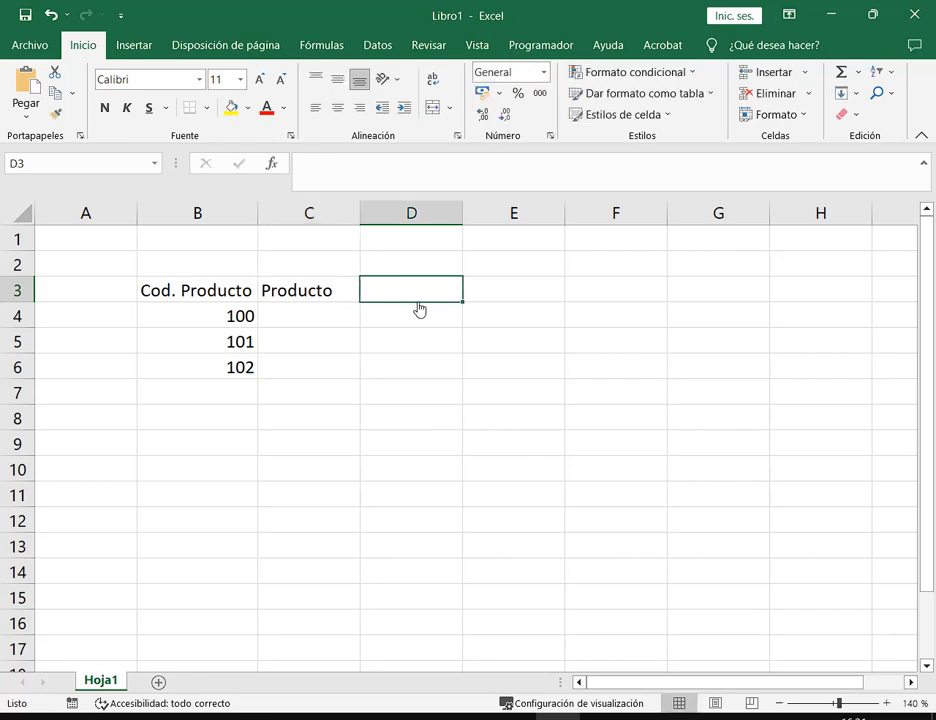
pyautogui.write('Cantidad')
pyautogui.press('Tab')
pyautogui.write('Prec')
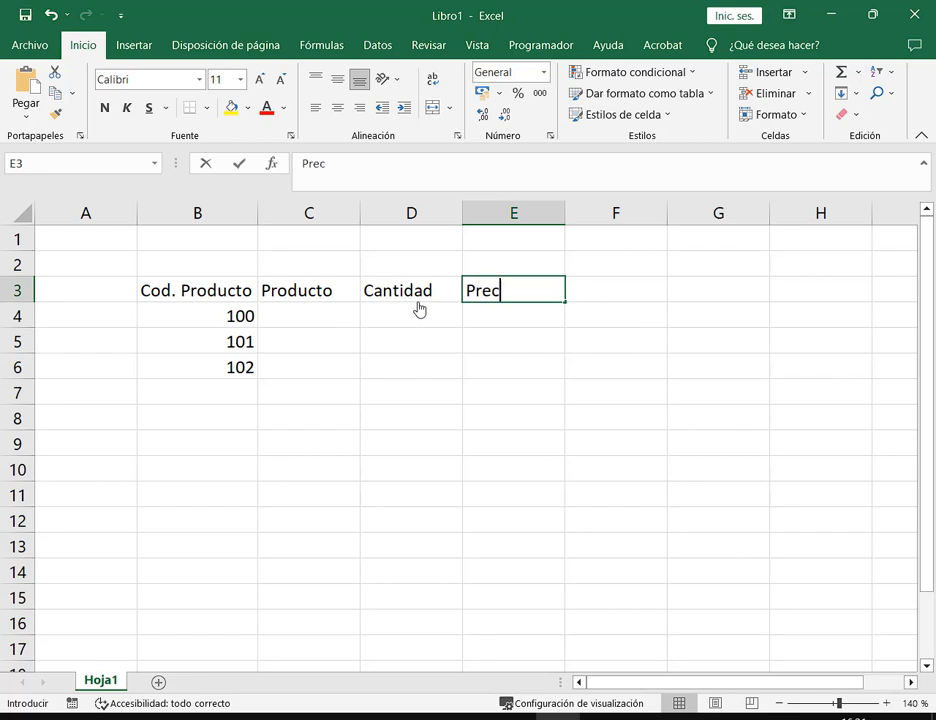
pyautogui.write('io')
pyautogui.press('Tab')
pyautogui.write('T')
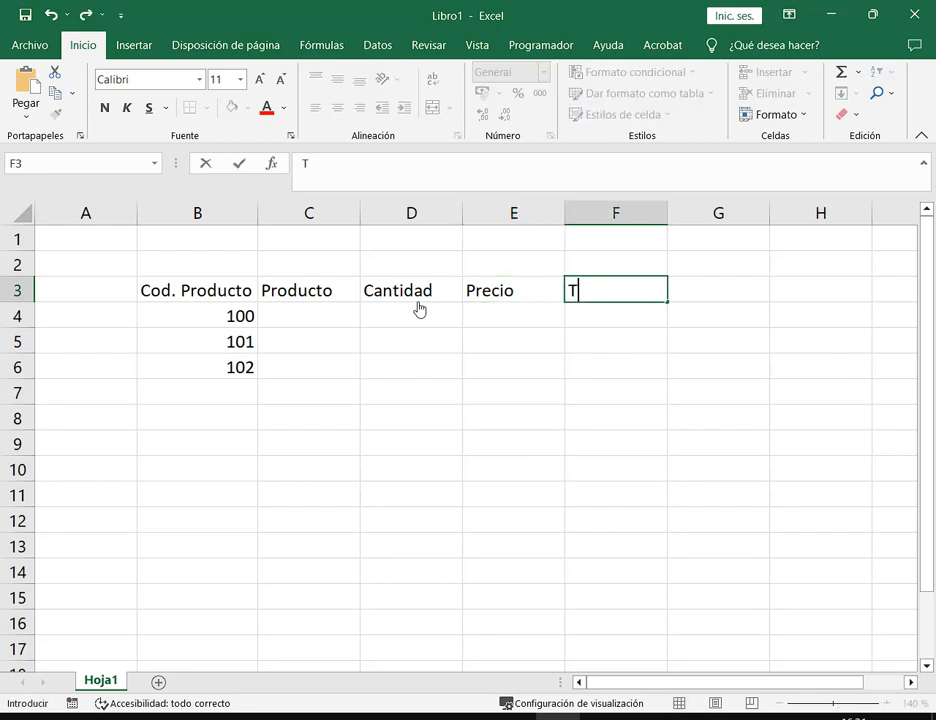
pyautogui.write('otal')
pyautogui.press('Return')
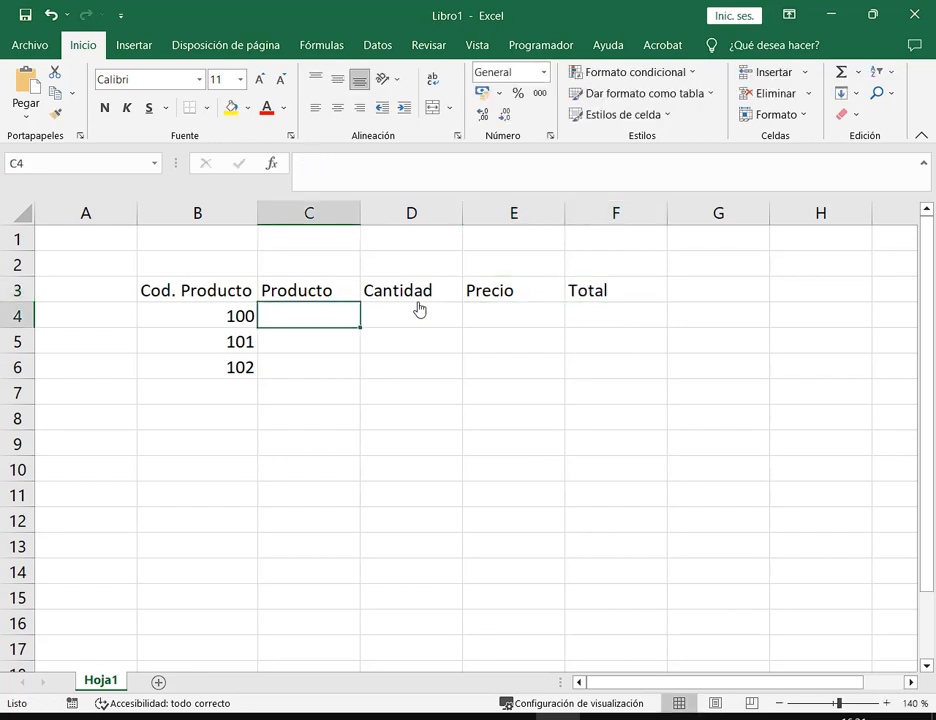
# Delete the Total header and clear the header row after Producto
pyautogui.press('Up')
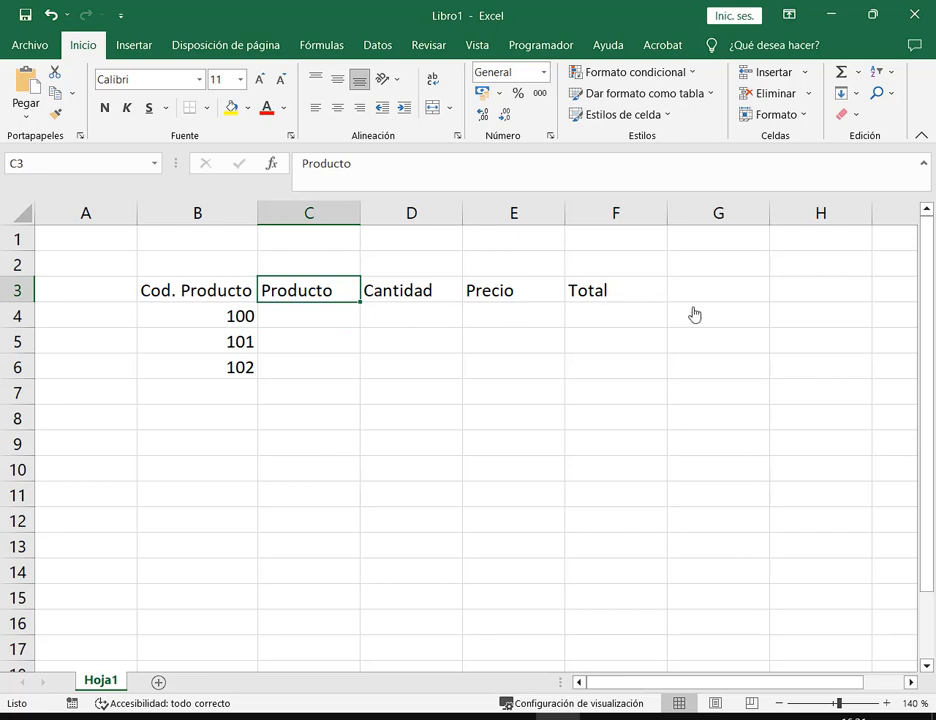
pyautogui.press('Right')
pyautogui.press('Right')
pyautogui.press('Right')
pyautogui.press('Delete')
pyautogui.press('Left')
pyautogui.press('Left')
pyautogui.press('Left')
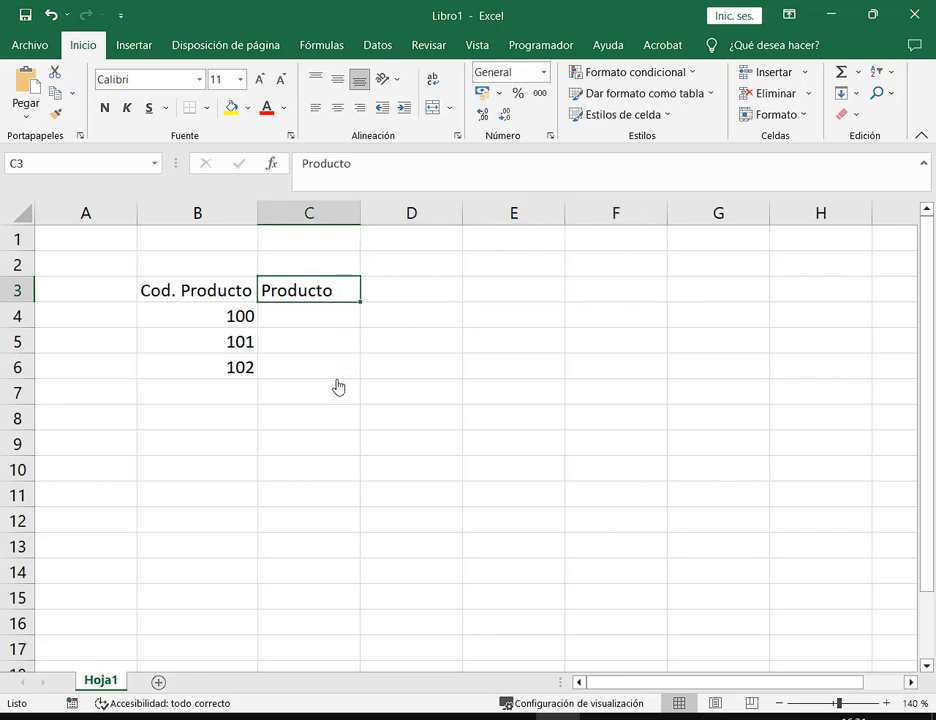
pyautogui.press('Right')
pyautogui.press('Left')
pyautogui.press('Right')
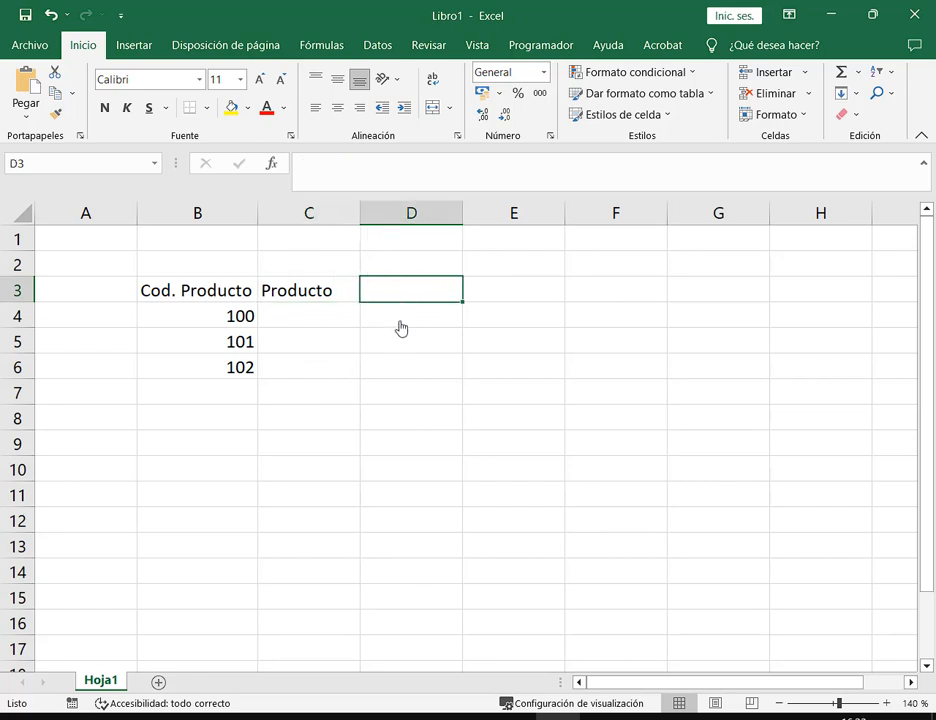
# Re-enter Producto in C3 and Cantidad in D3
pyautogui.click(512, 297)
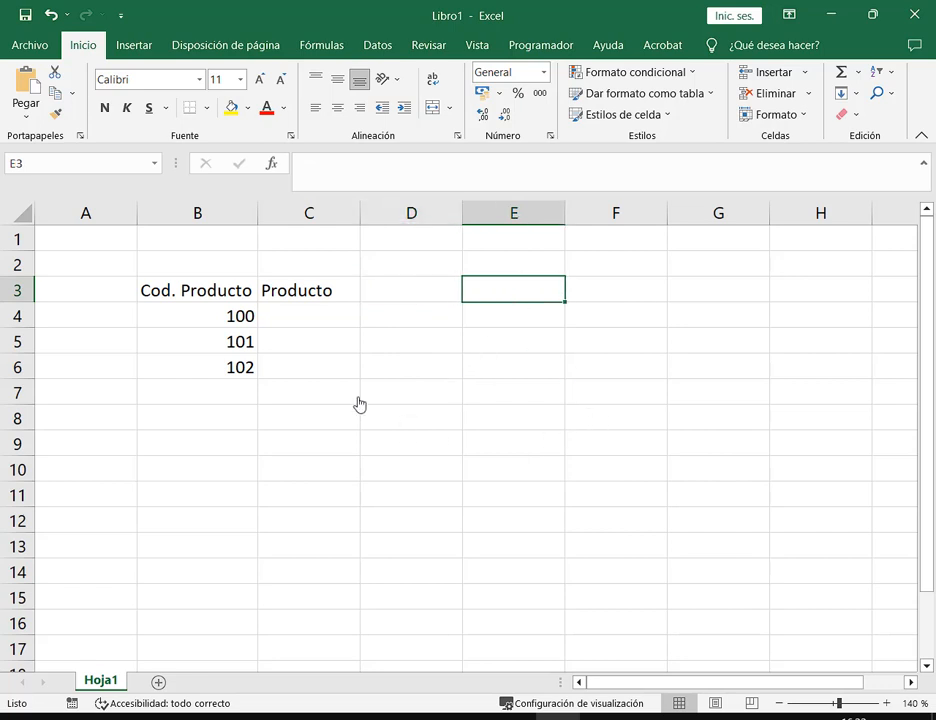
pyautogui.click(311, 297)
pyautogui.press('Delete')
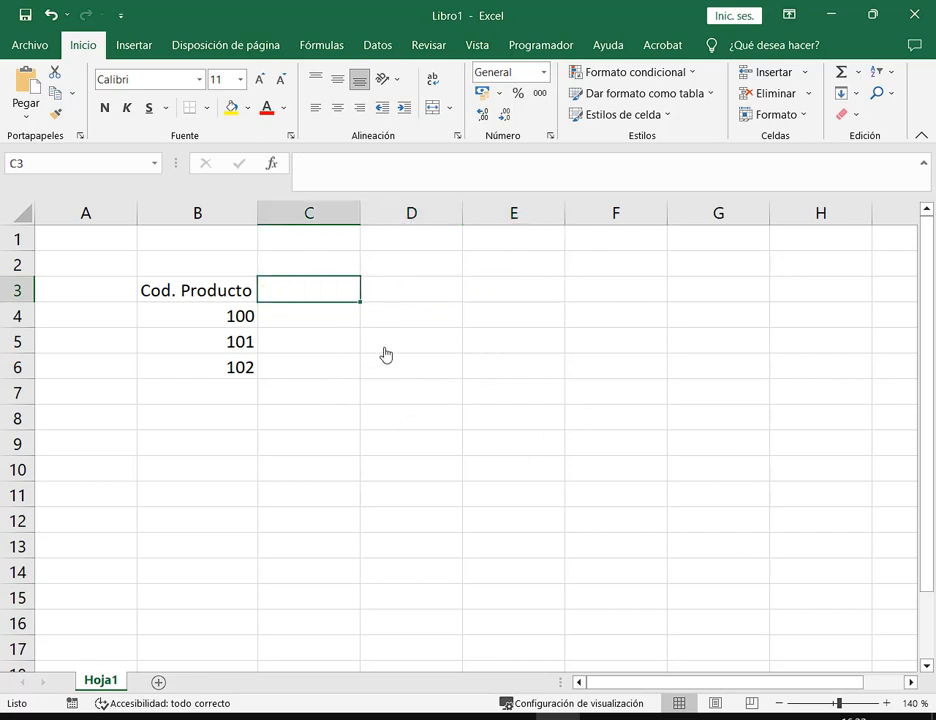
pyautogui.write('Producto')
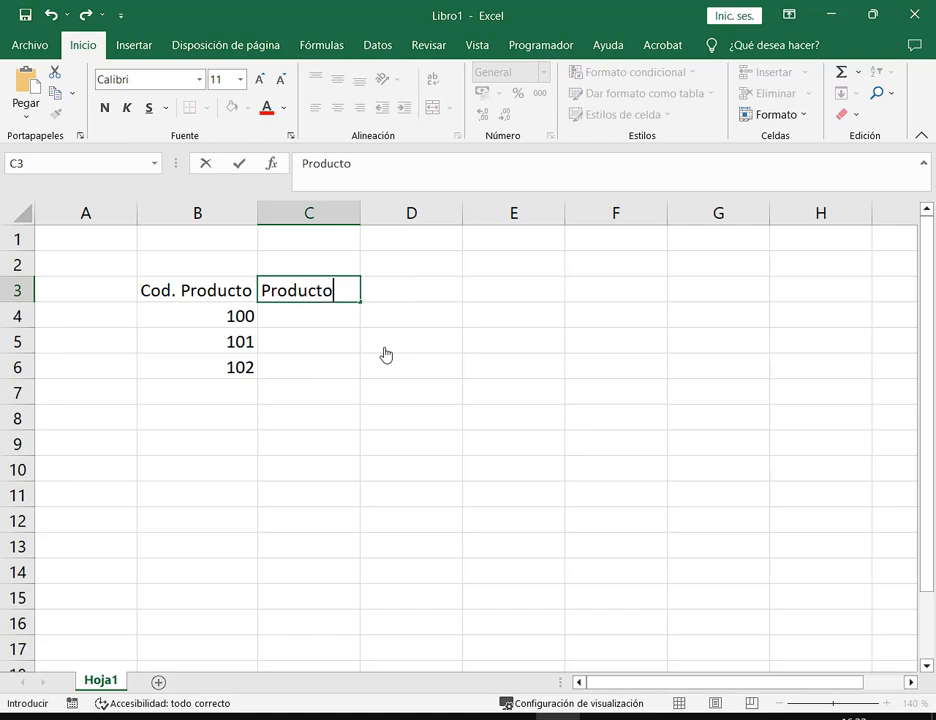
pyautogui.press('Tab')
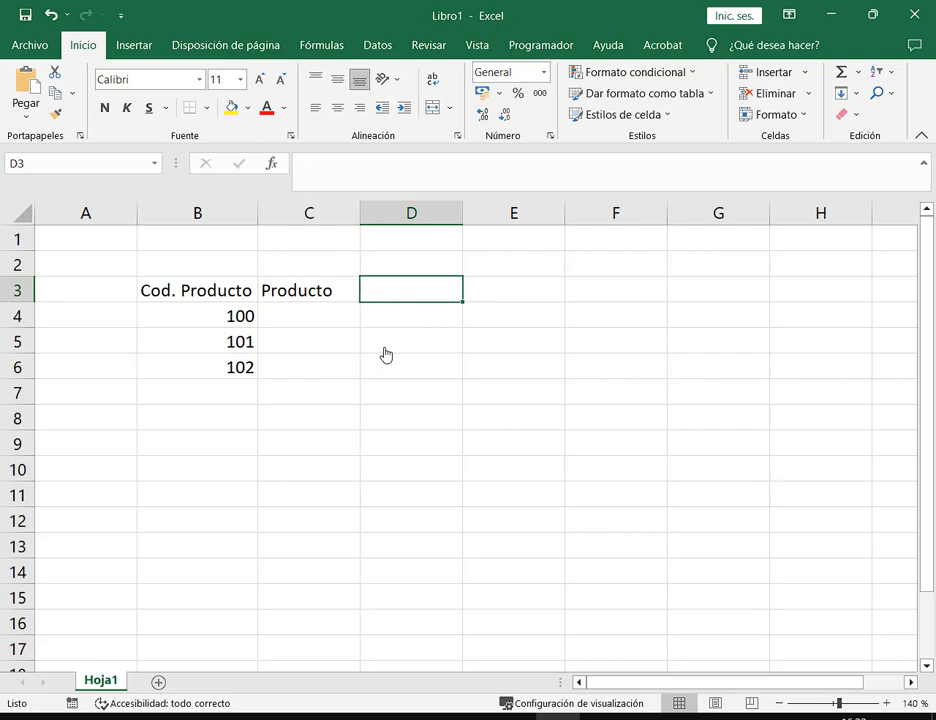
pyautogui.write('Cantidad')
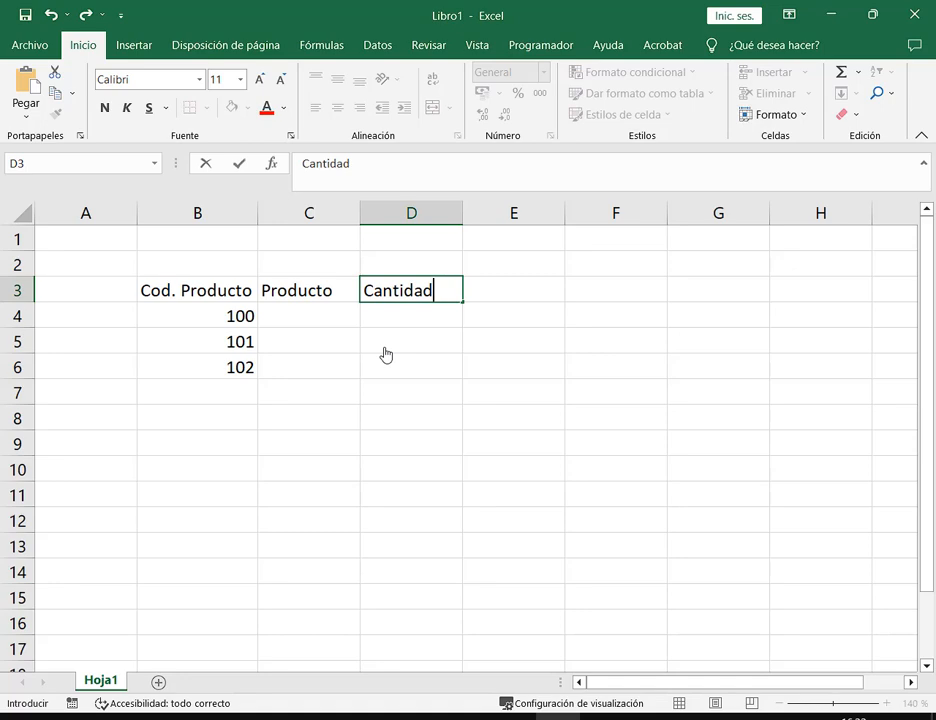
pyautogui.press('Tab')
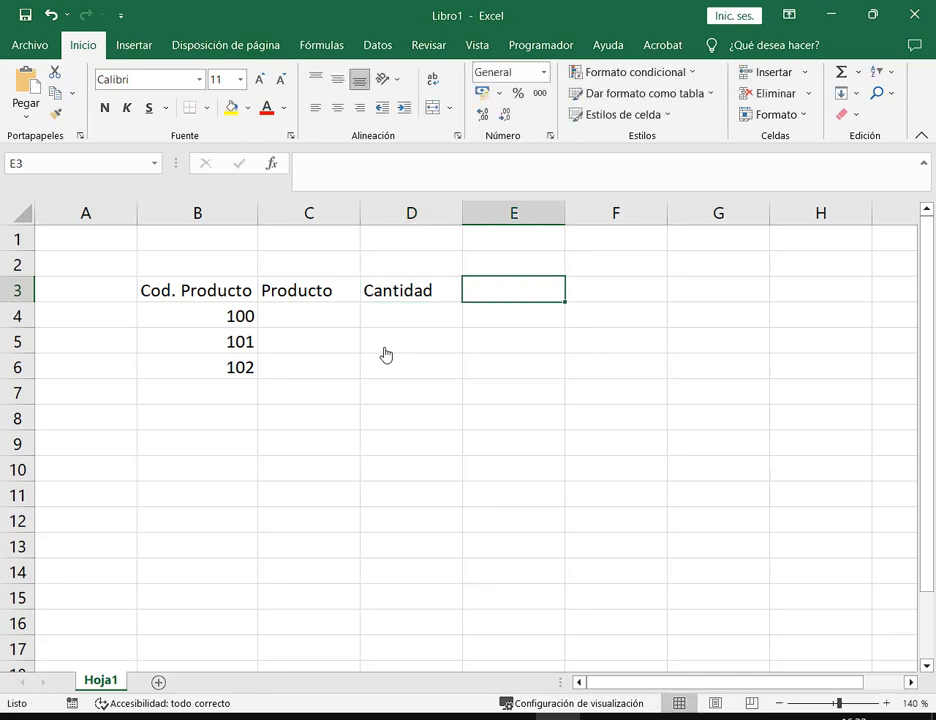
pyautogui.press('super')
# Search for 'tecl' and launch Teclado en pantalla, the on-screen keyboard
pyautogui.write('tecl')
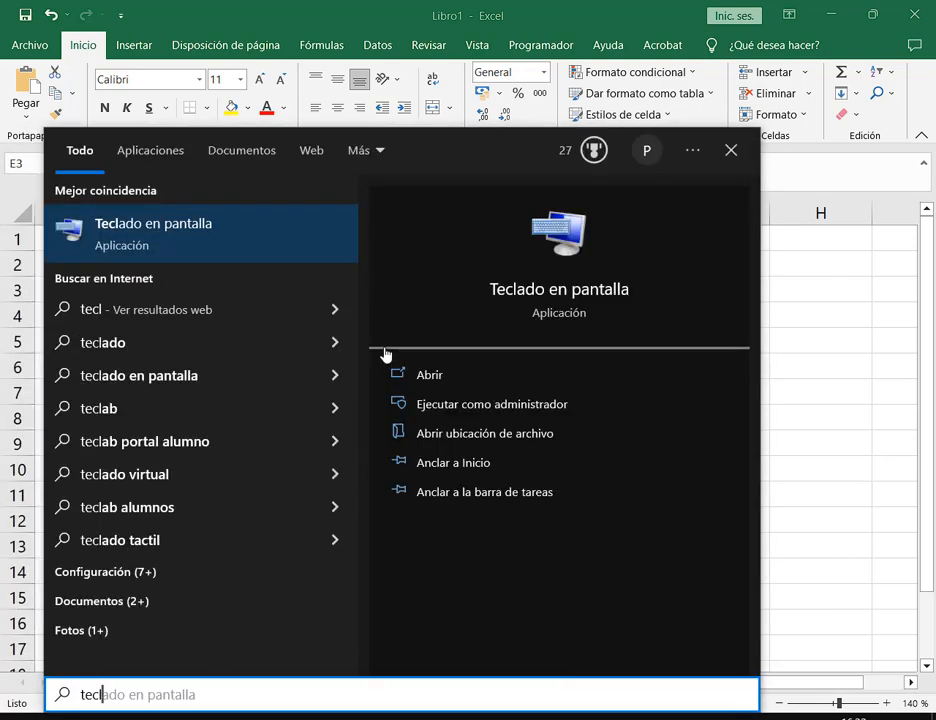
pyautogui.press('Return')
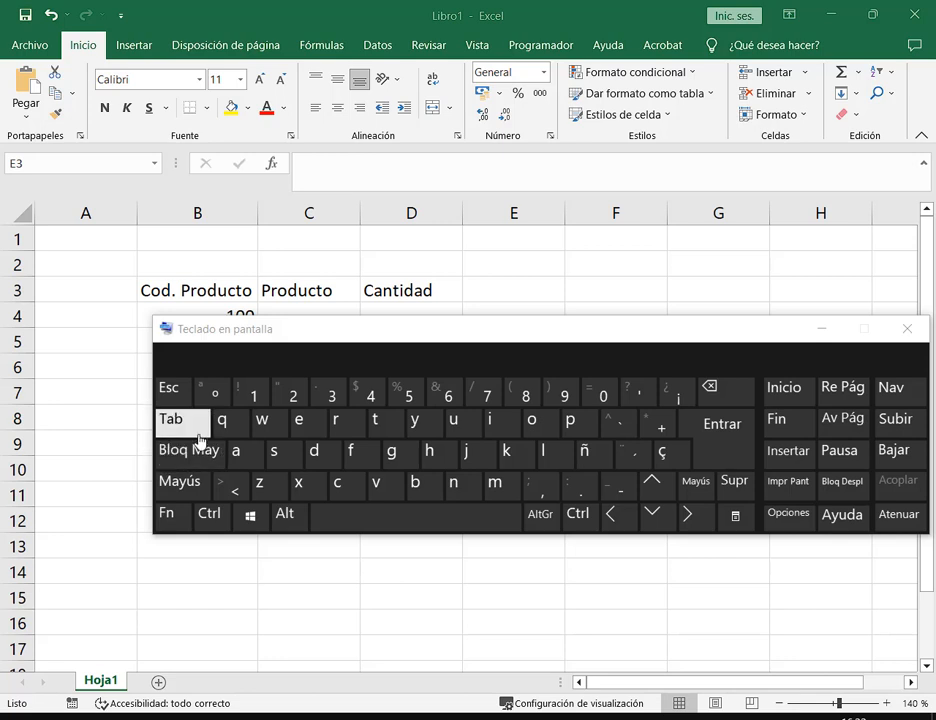
# Close the on-screen keyboard, add Precio in E3 and Total in F3, then return to Google Meet
pyautogui.click(907, 330)
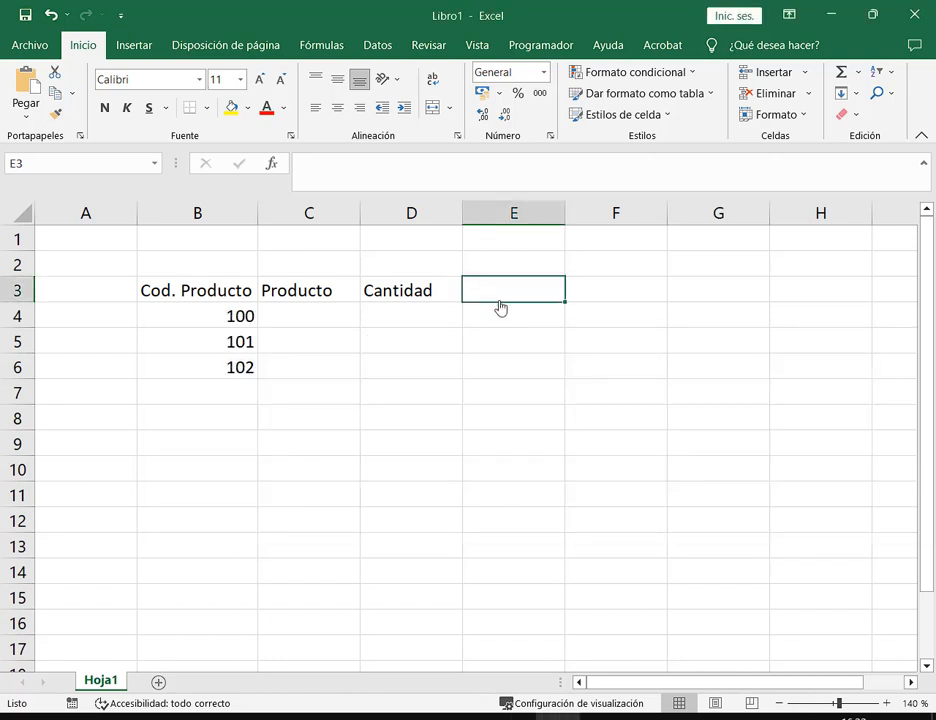
pyautogui.press('Tab')
pyautogui.press('Tab')
pyautogui.press('Tab')
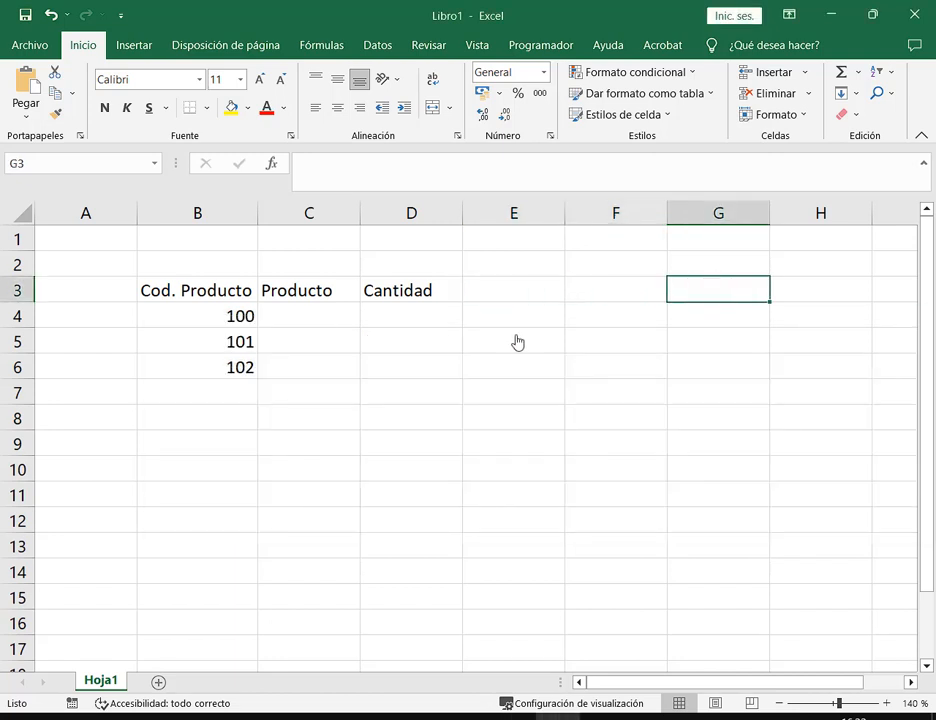
pyautogui.press('Left')
pyautogui.press('Left')
pyautogui.press('Left')
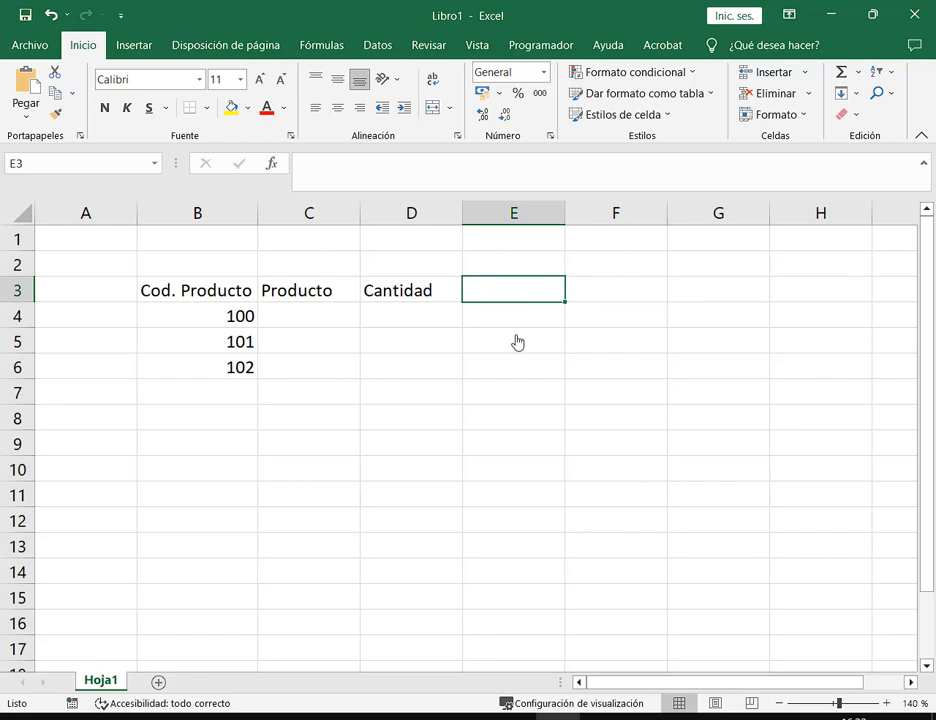
pyautogui.write('Precio')
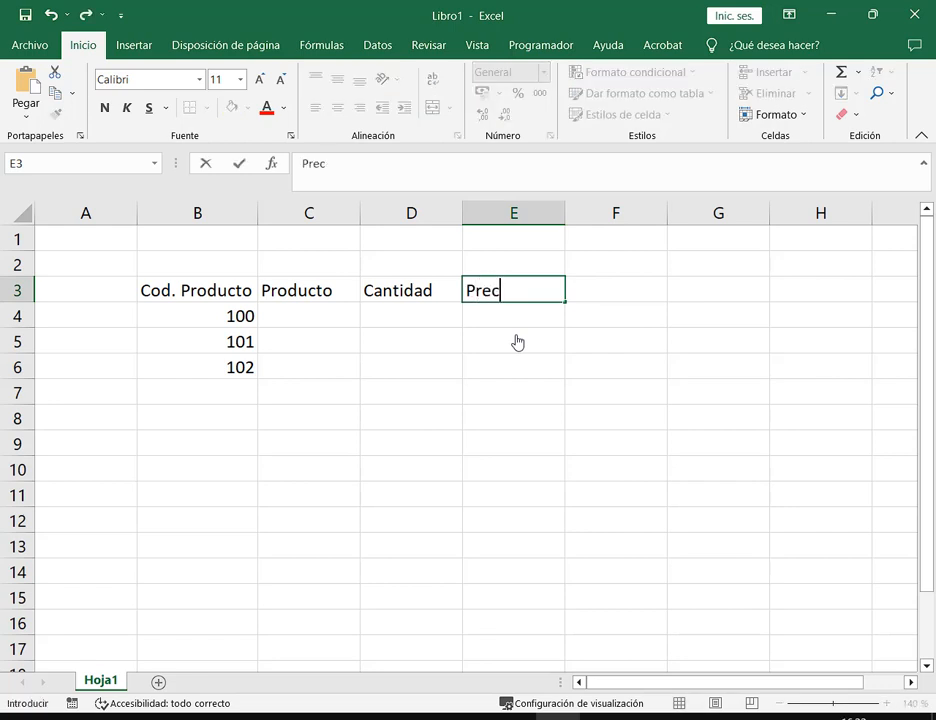
pyautogui.press('Tab')
pyautogui.write('Tota')
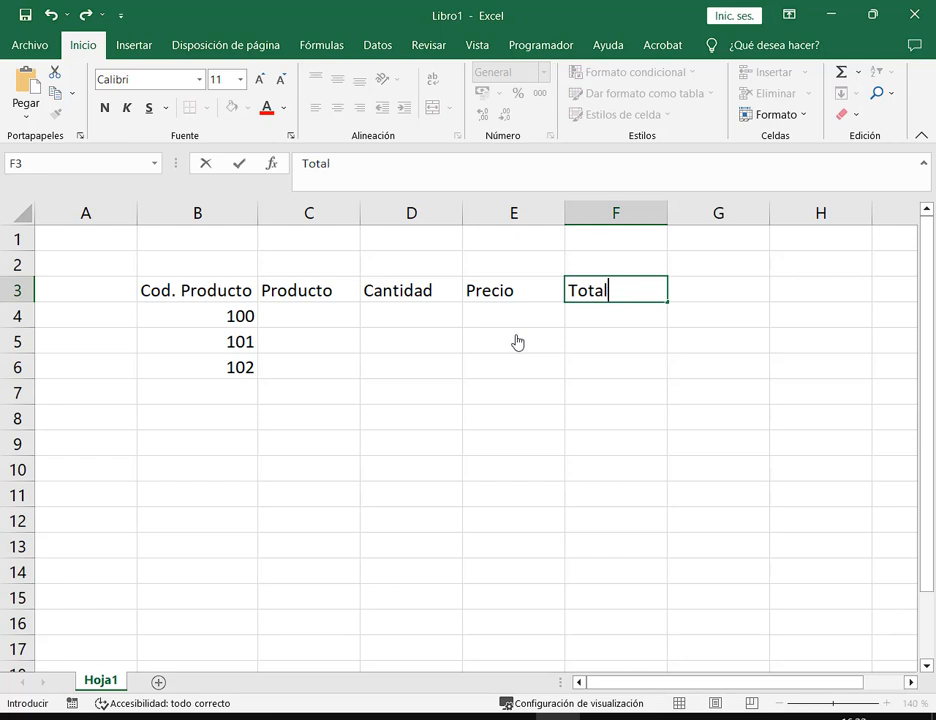
pyautogui.press('Return')
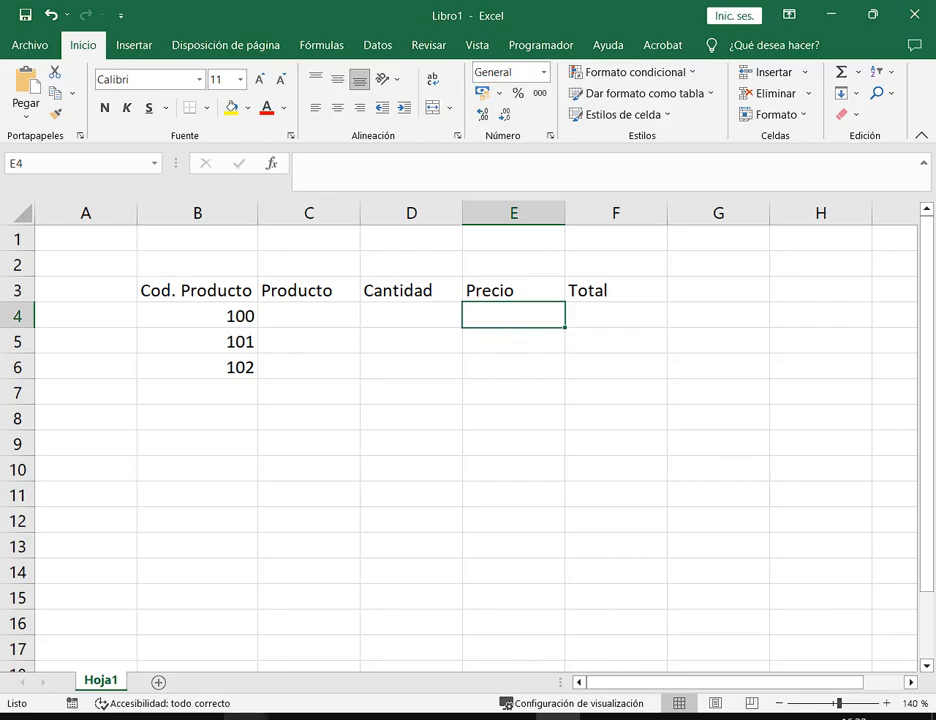
pyautogui.click(90, 600)
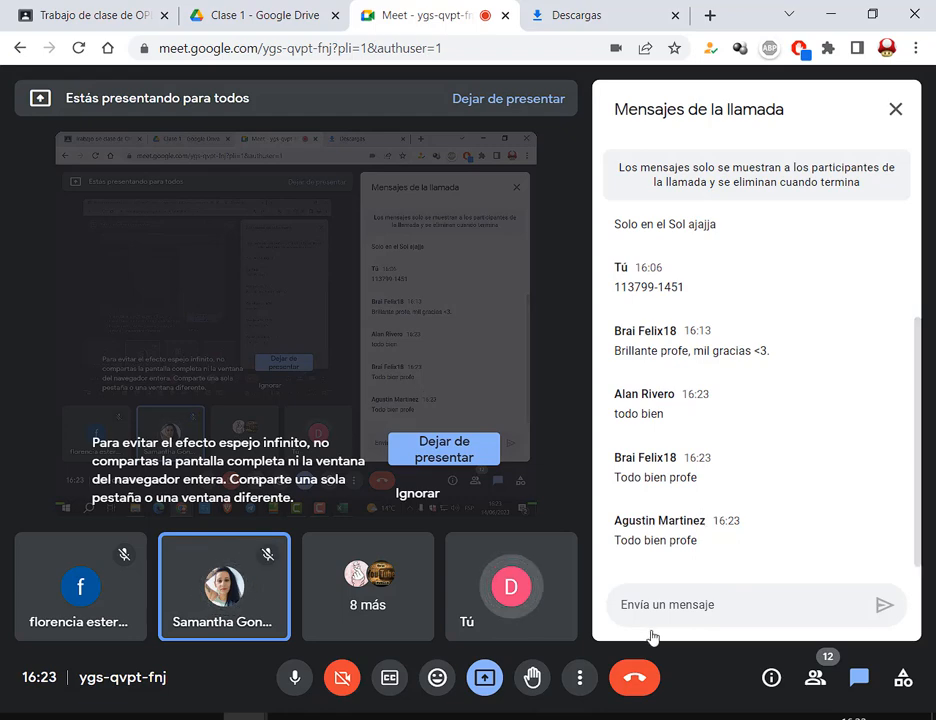
# Switch to Classroom's Trabajo de clase page showing the Programas utiles topic
pyautogui.click(93, 7)
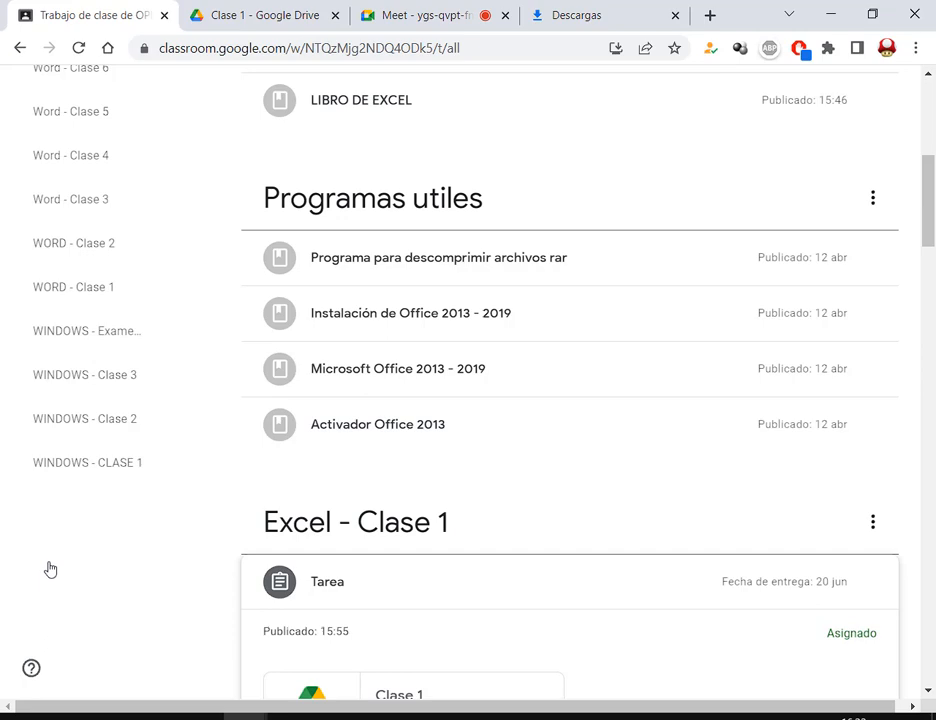
# Check the Meet chat, then annotate the two Office installation materials under Programas utiles
pyautogui.click(399, 10)
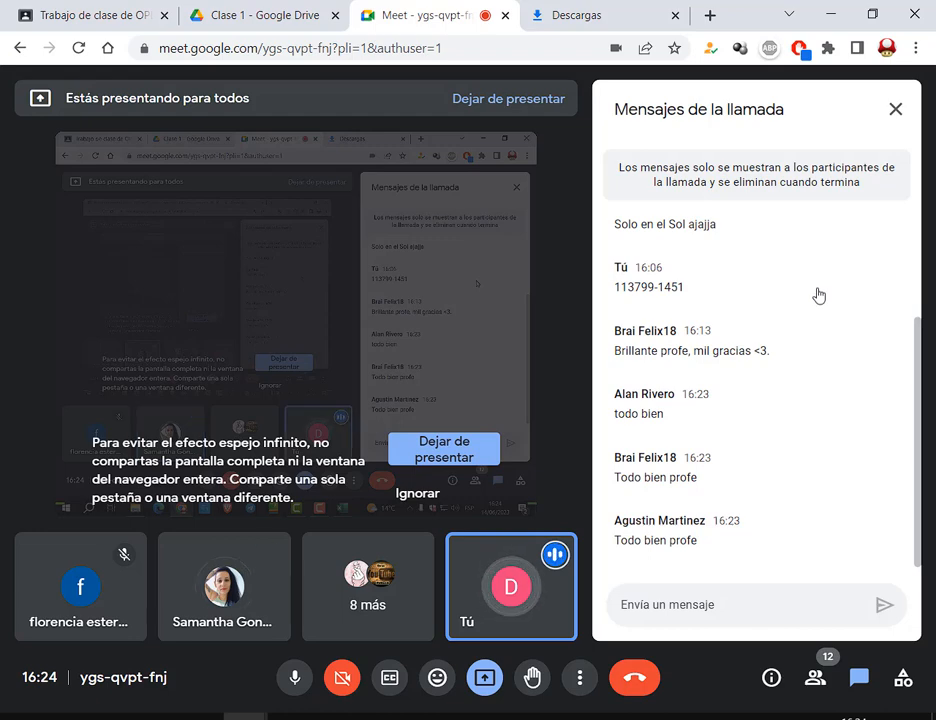
pyautogui.click(83, 8)
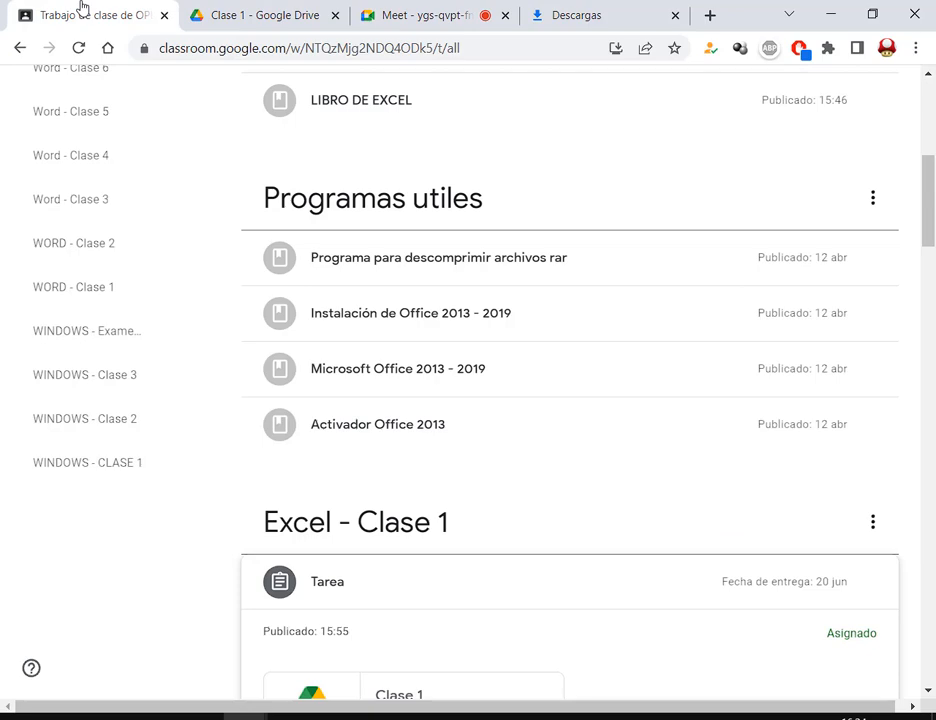
pyautogui.scroll(5, 458, 140)
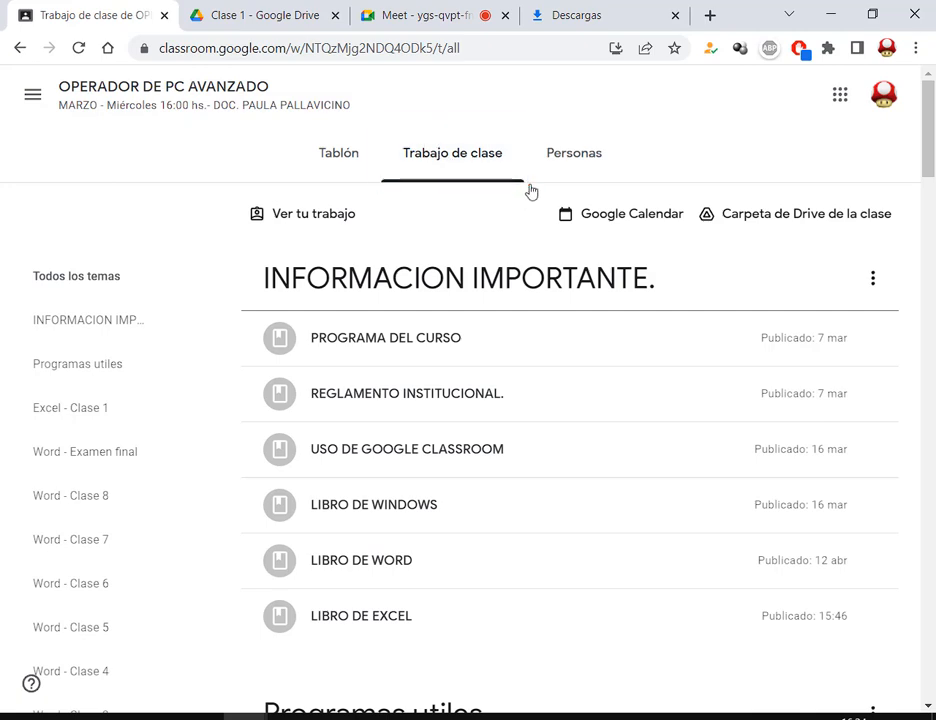
pyautogui.scroll(-5, 530, 192)
pyautogui.moveTo(242, 217)
pyautogui.mouseDown()
pyautogui.moveTo(633, 495)
pyautogui.moveTo(636, 518)
pyautogui.mouseUp()
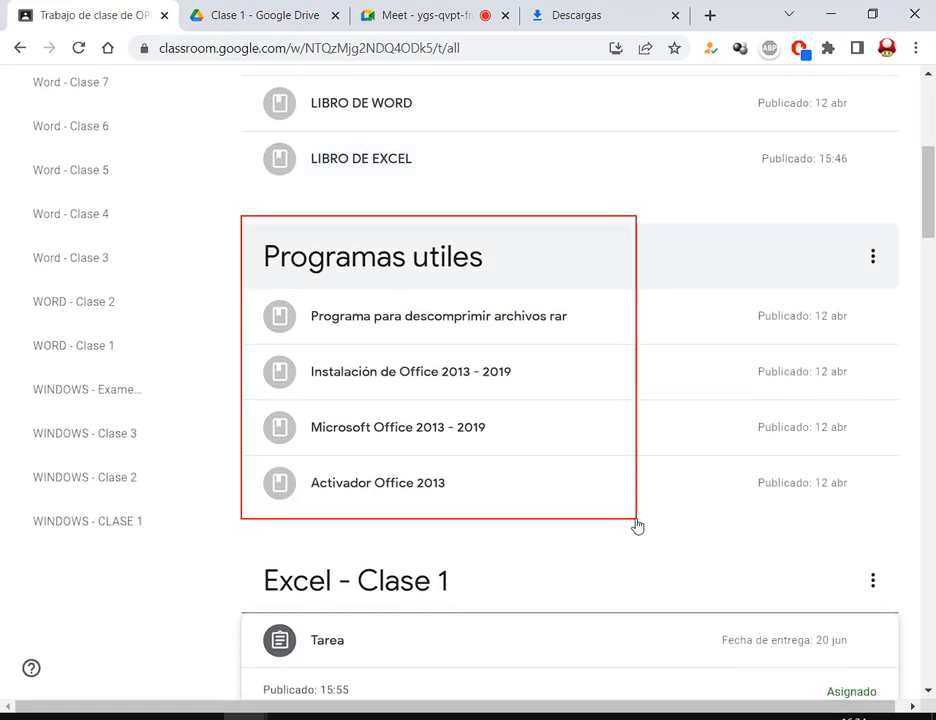
pyautogui.moveTo(631, 364); pyautogui.dragTo(521, 371)
pyautogui.moveTo(584, 419); pyautogui.dragTo(500, 423)
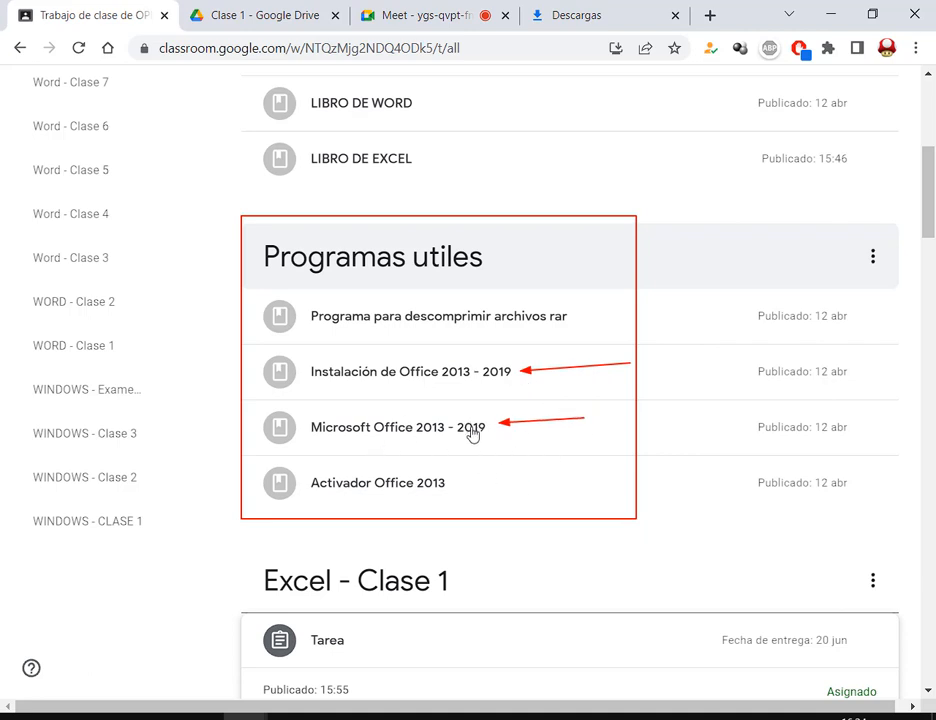
pyautogui.press('Escape')
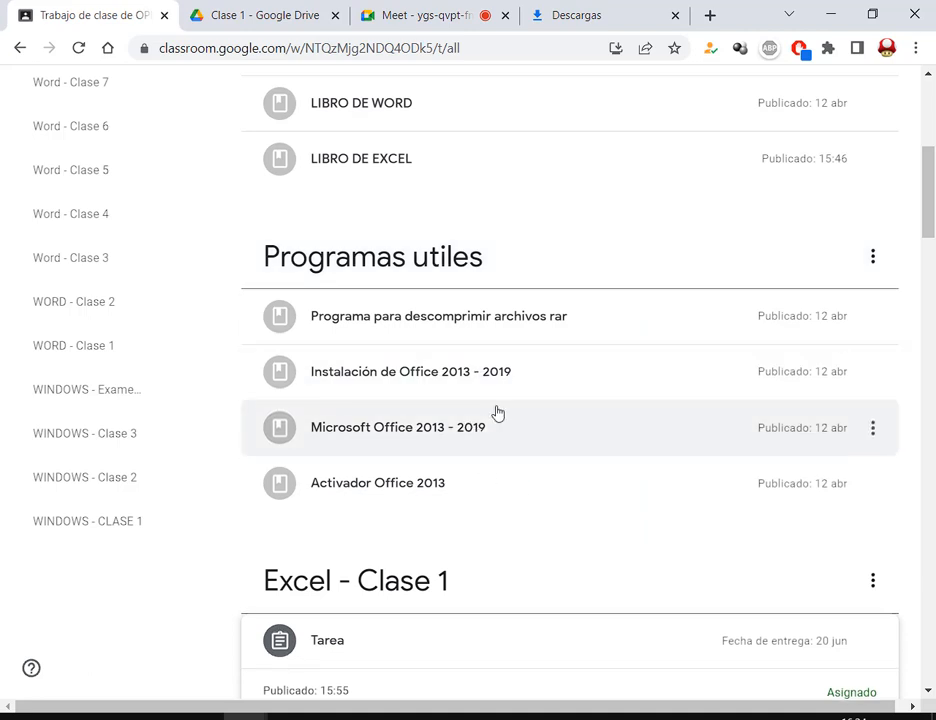
# Go back to the Meet call, then bring Excel's Libro1 forward with C4 selected
pyautogui.click(424, 12)
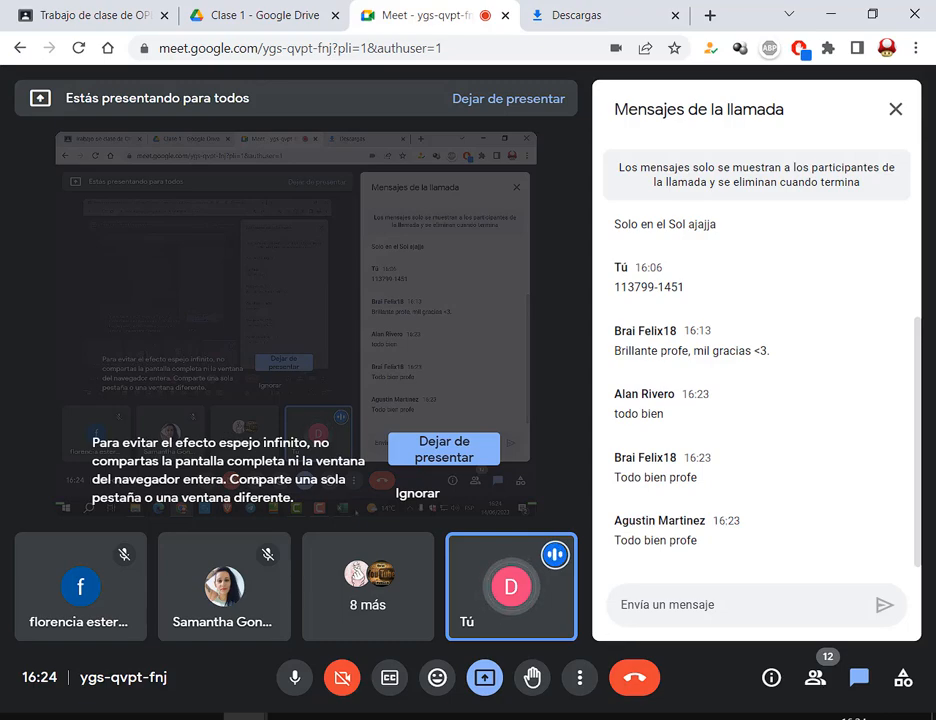
pyautogui.click(558, 716)
pyautogui.click(337, 317)
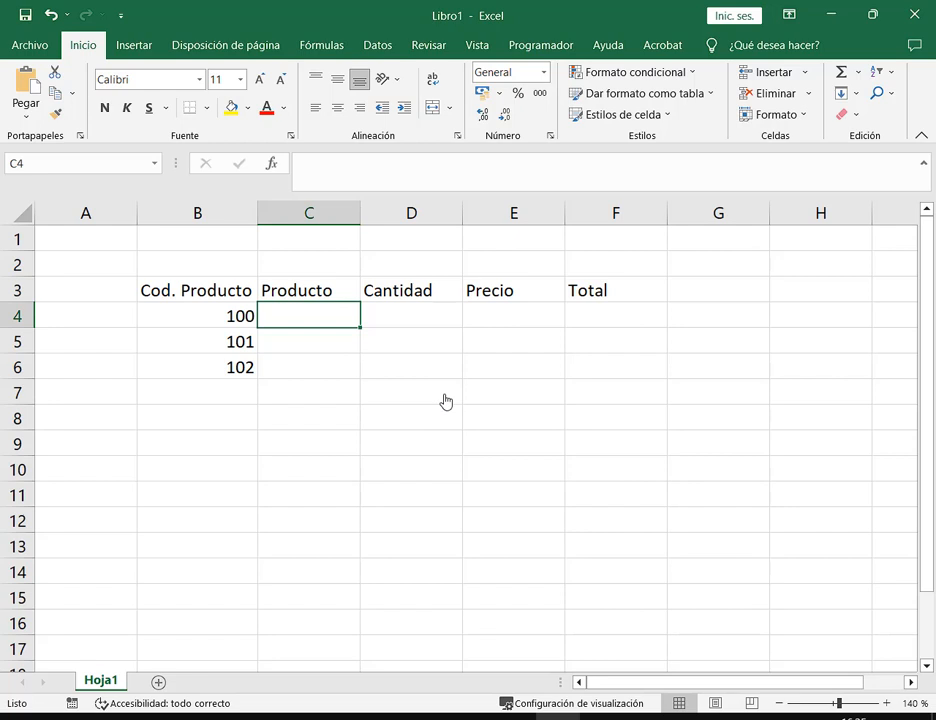
# Enter the products Gomitas, Alfajor and Galletitas in C4:C6
pyautogui.click(307, 292)
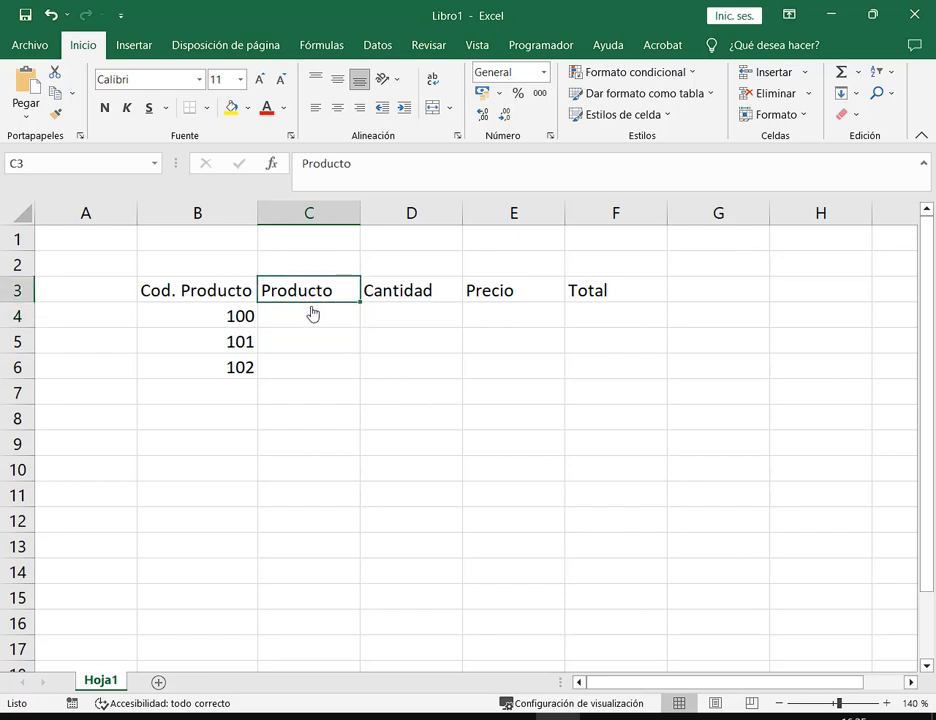
pyautogui.click(240, 323)
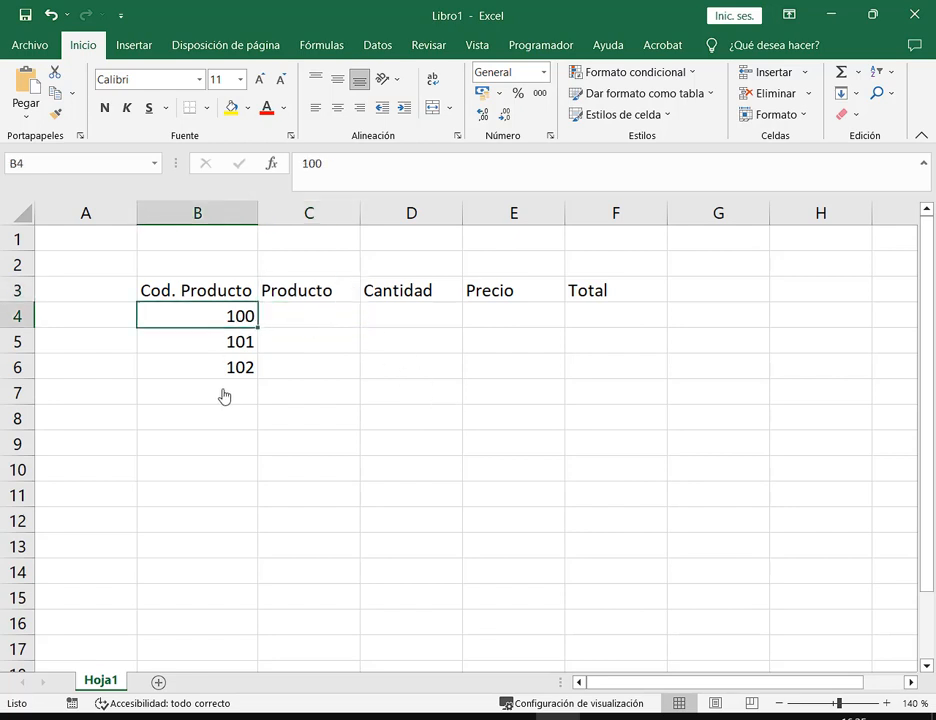
pyautogui.click(318, 317)
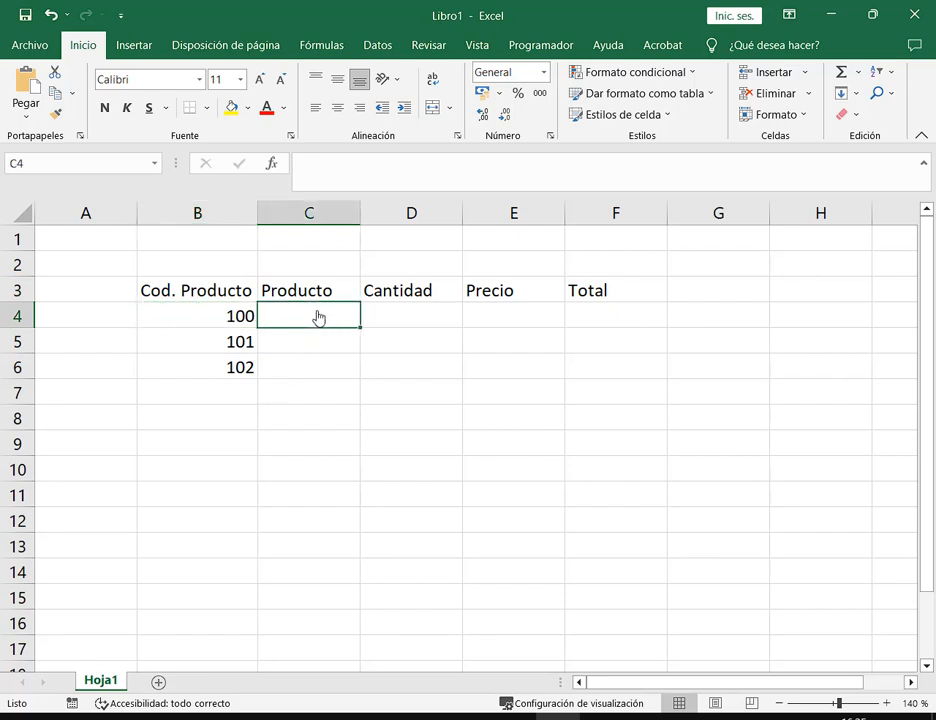
pyautogui.write('Gomitas')
pyautogui.press('Return')
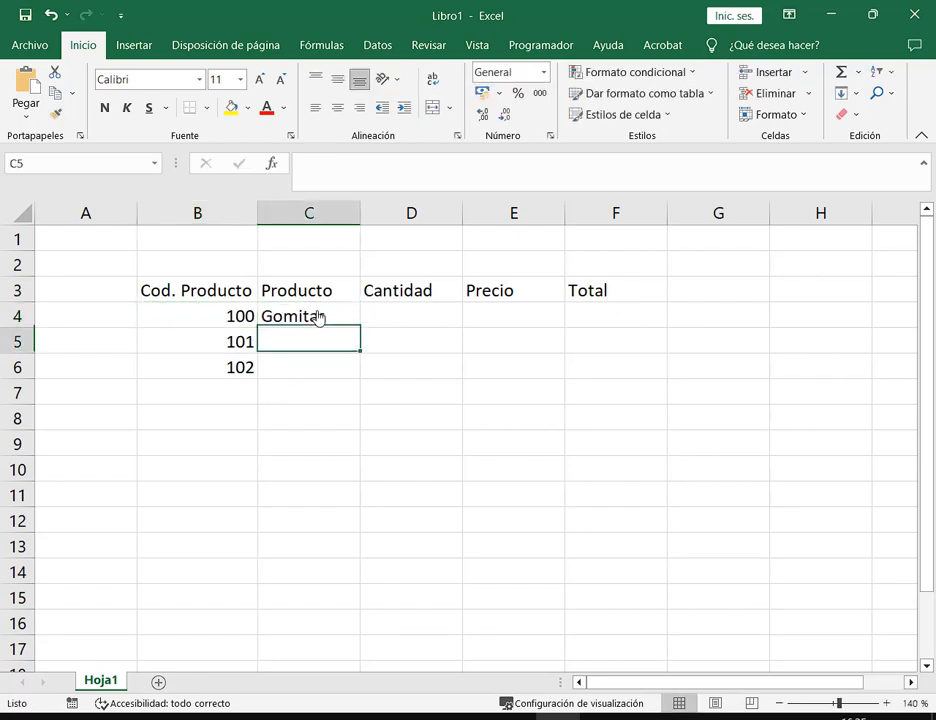
pyautogui.write('Alfajor')
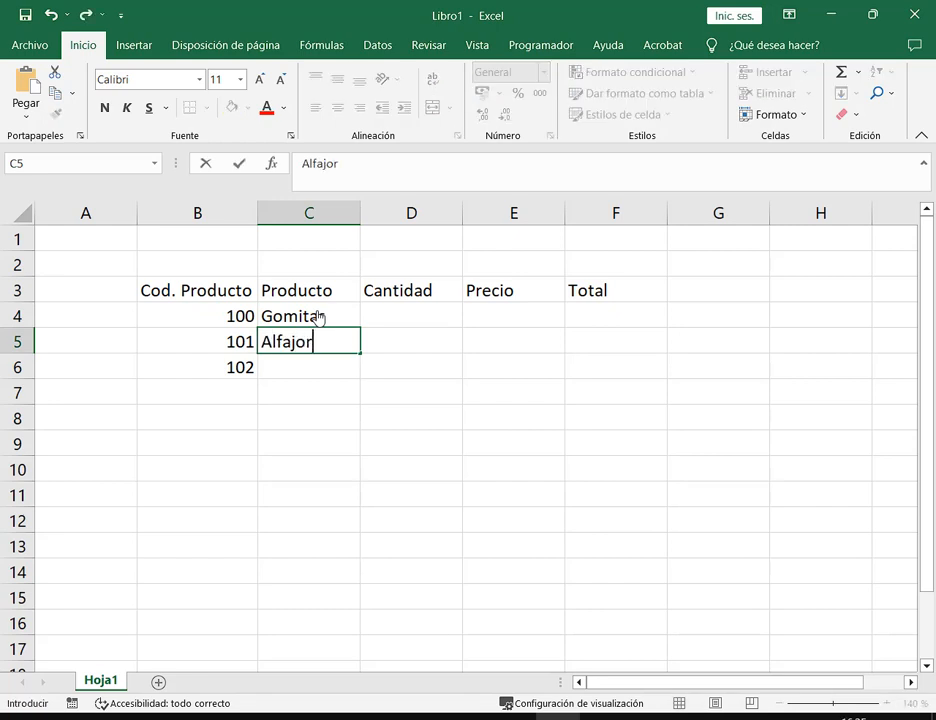
pyautogui.press('Return')
pyautogui.write('Galle')
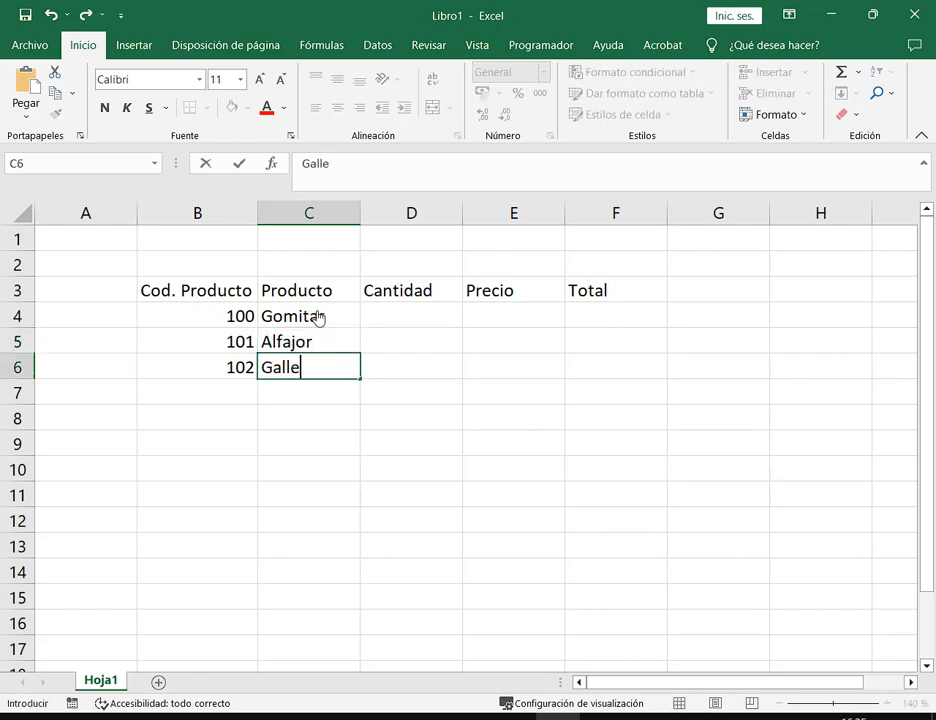
pyautogui.write('titas')
pyautogui.press('Tab')
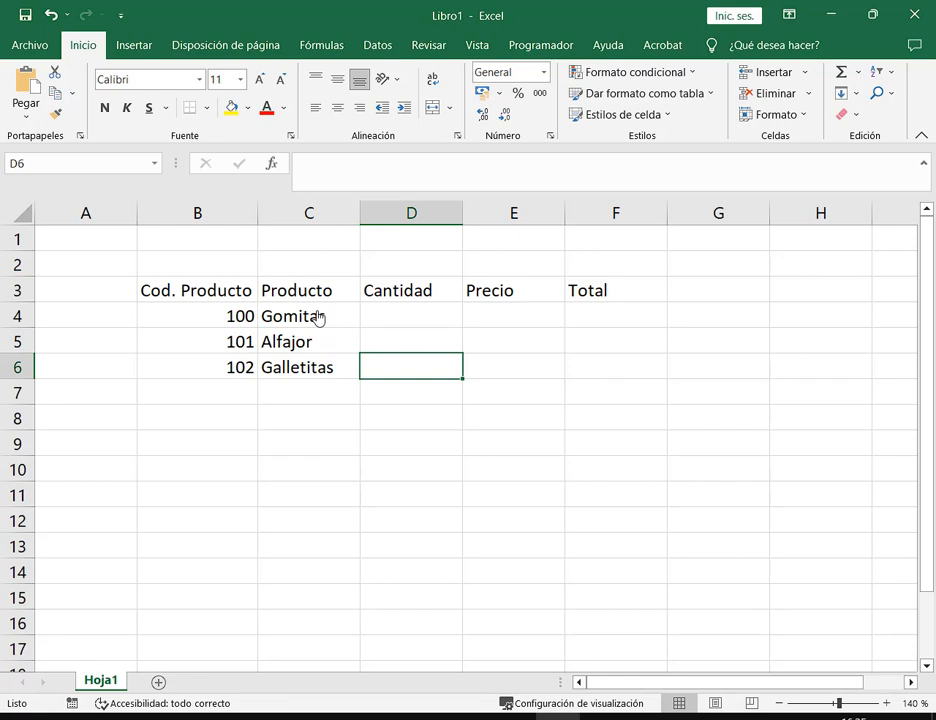
# Enter the quantities 12, 15 and 33 in D4:D6
pyautogui.press('Up')
pyautogui.press('Up')
pyautogui.write('12')
pyautogui.press('Return')
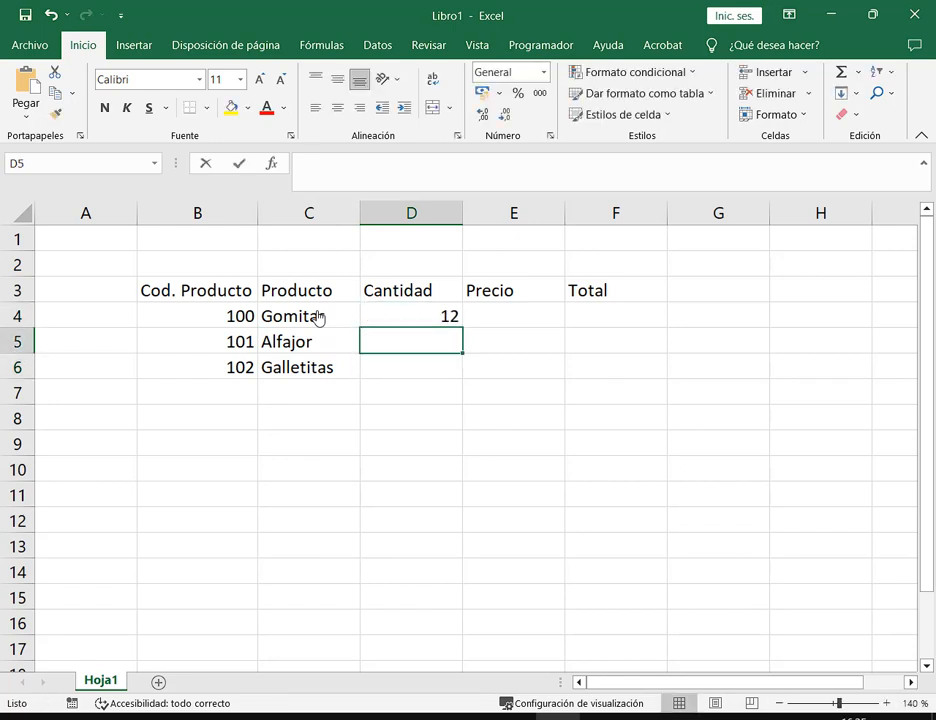
pyautogui.write('15')
pyautogui.press('Return')
pyautogui.write('33')
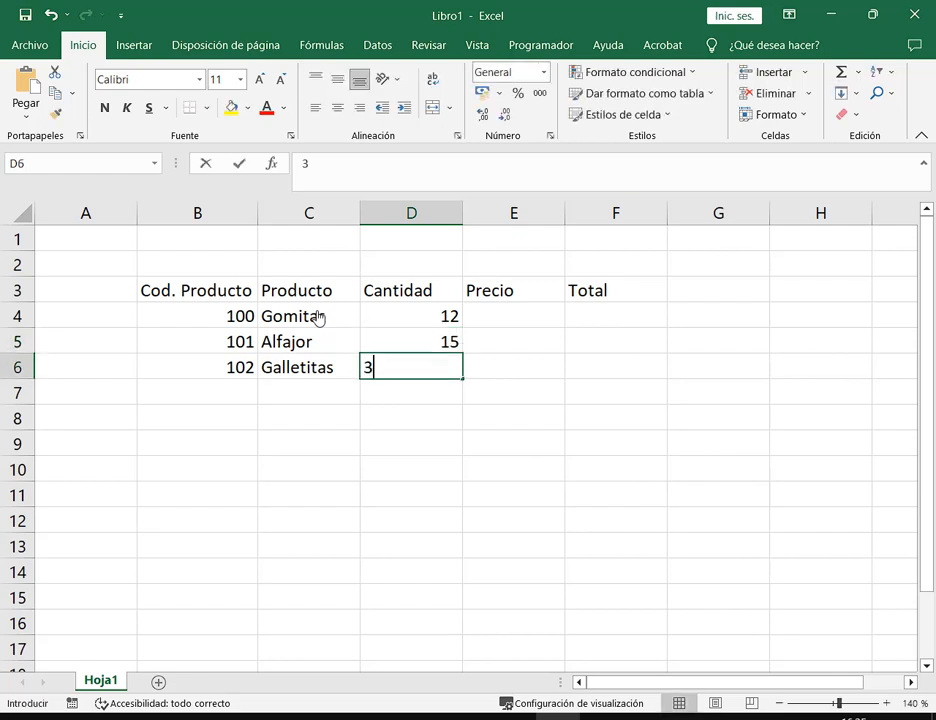
pyautogui.press('Return')
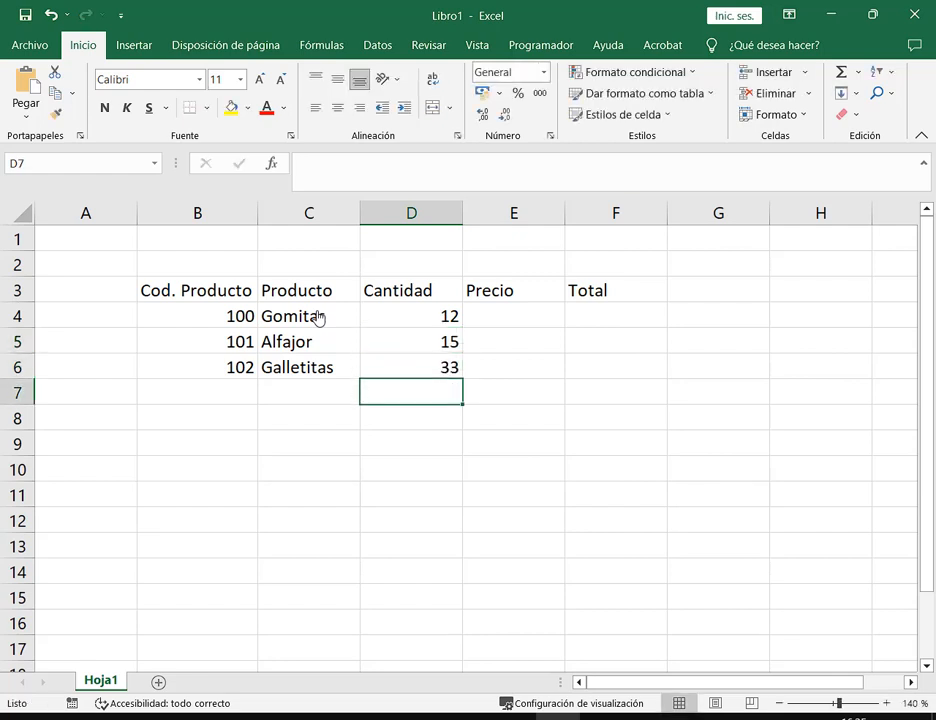
# Select and annotate the quantity values 12, 15 and 33 in D4:D6
pyautogui.click(522, 320)
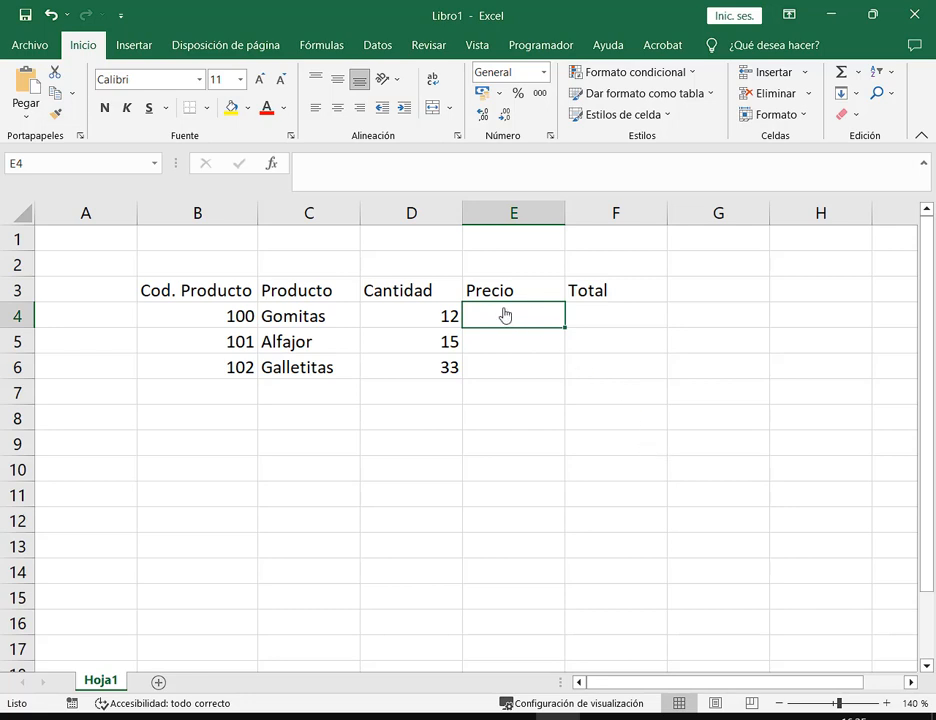
pyautogui.moveTo(420, 320); pyautogui.dragTo(422, 376)
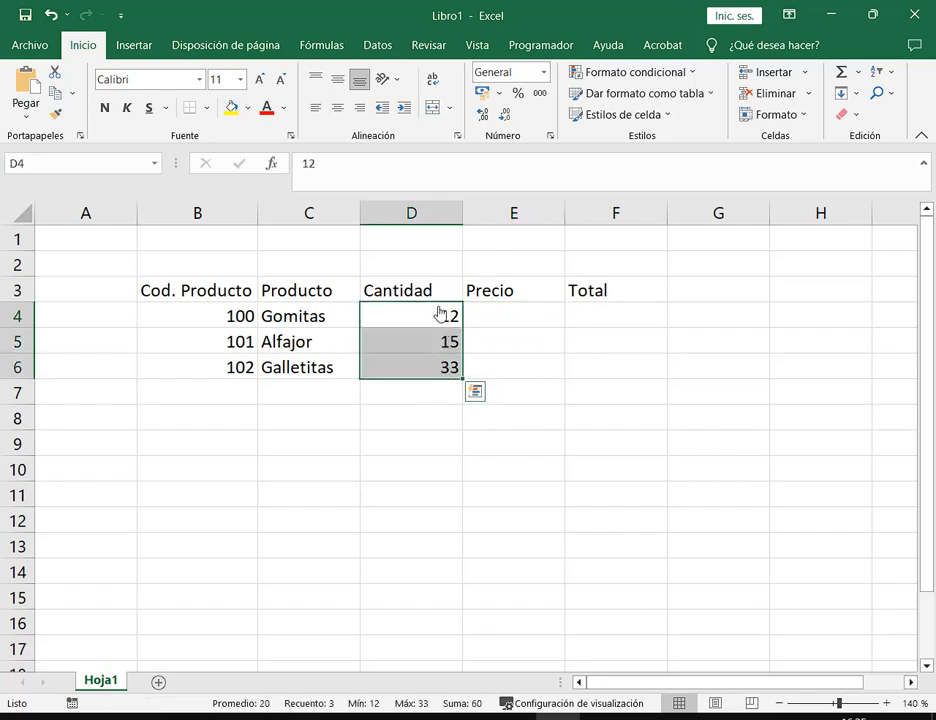
pyautogui.moveTo(437, 305); pyautogui.dragTo(466, 384)
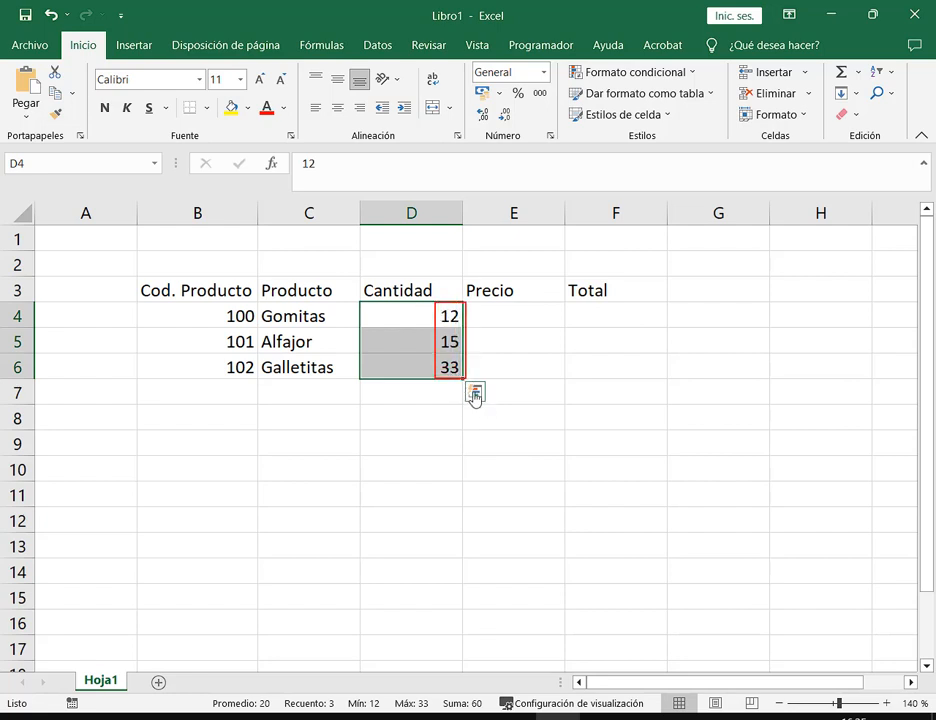
pyautogui.moveTo(446, 439); pyautogui.dragTo(444, 383)
pyautogui.press('Escape')
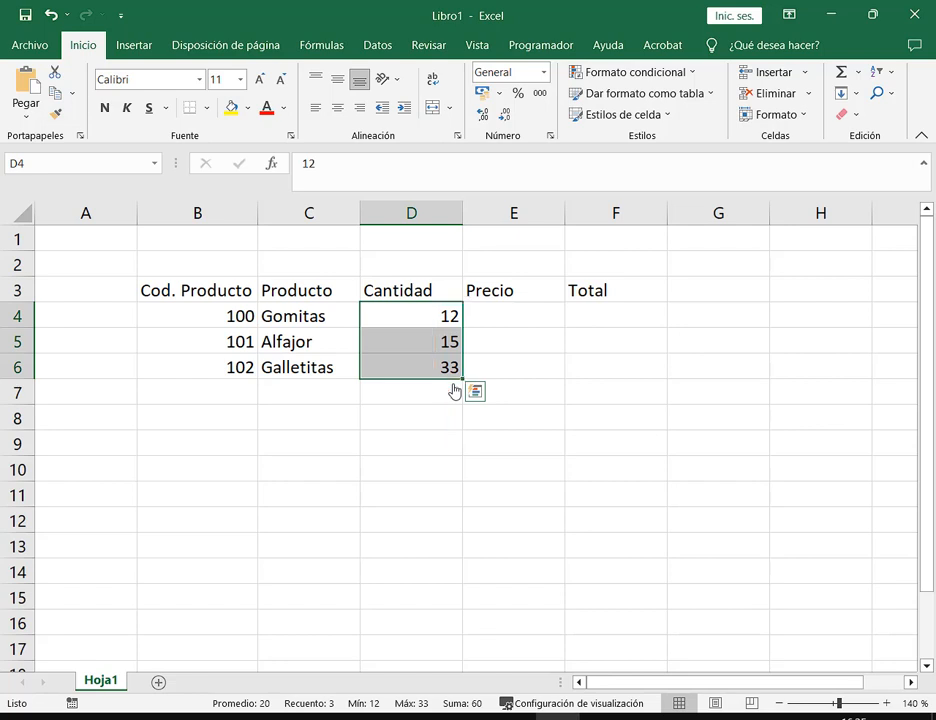
# Point out the Precio header in E3, then select E4 for the first price
pyautogui.click(520, 294)
pyautogui.moveTo(458, 273)
pyautogui.mouseDown()
pyautogui.moveTo(521, 311)
pyautogui.moveTo(570, 313)
pyautogui.mouseUp()
pyautogui.moveTo(461, 239); pyautogui.dragTo(470, 281)
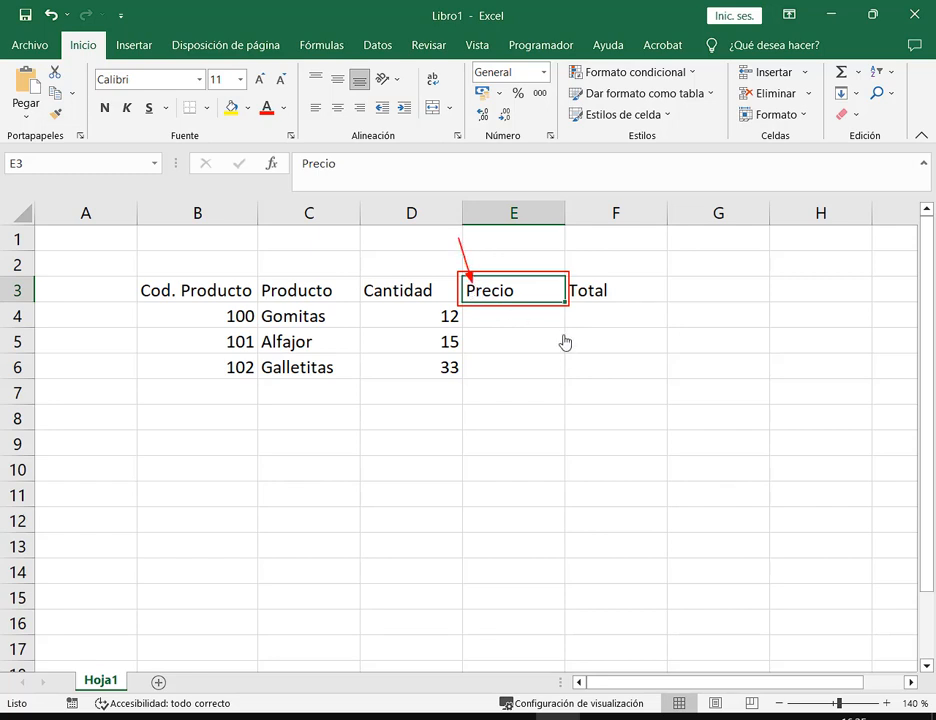
pyautogui.press('Escape')
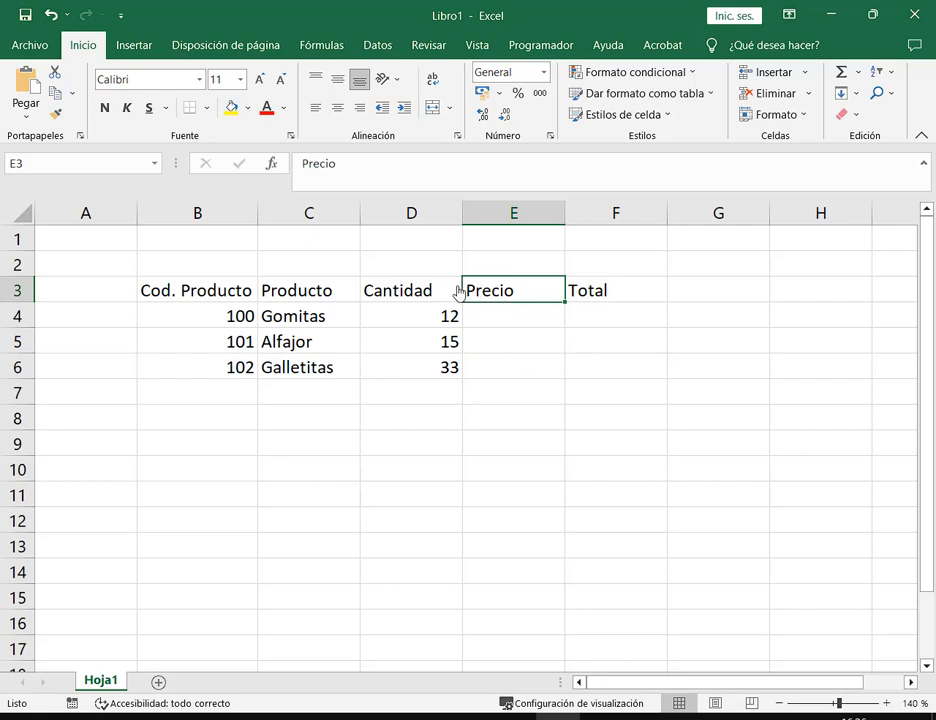
pyautogui.click(393, 286)
pyautogui.click(431, 322)
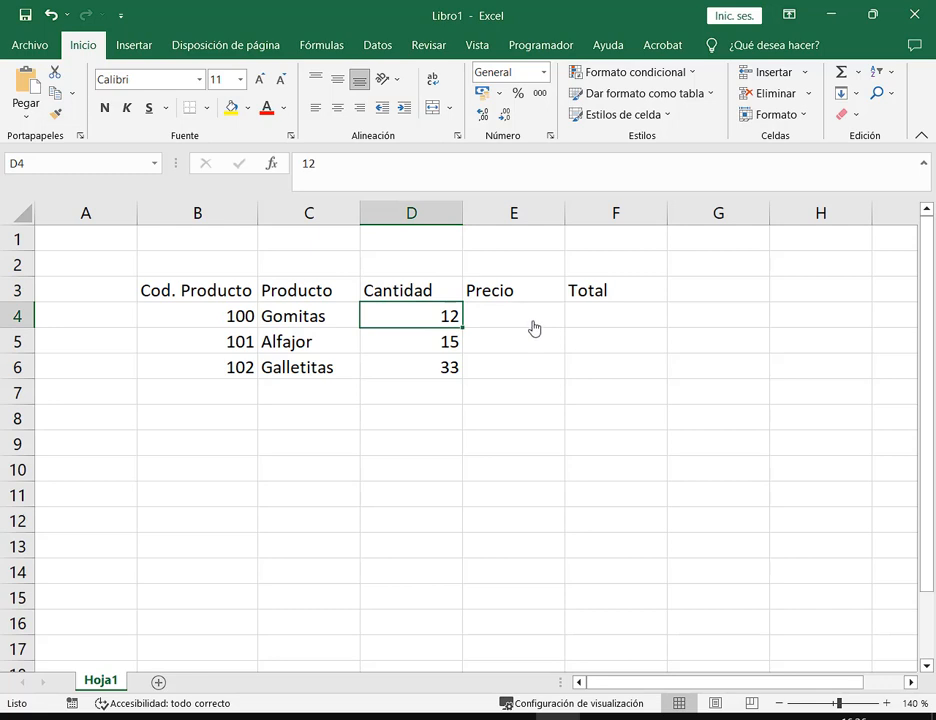
pyautogui.click(534, 325)
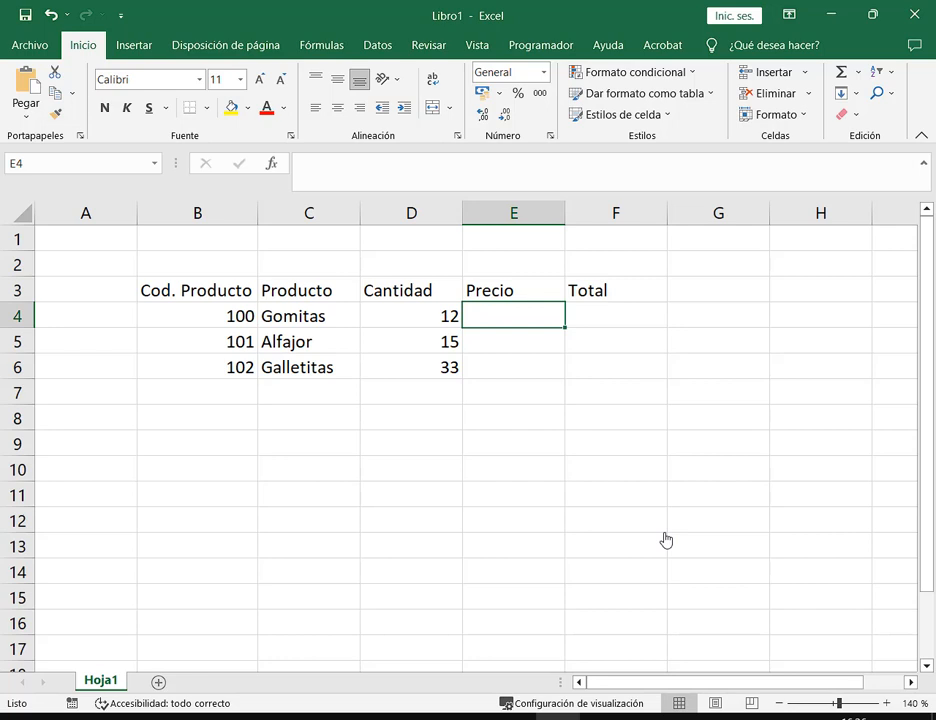
# Enter 195,75 as Gomitas' price in E4
pyautogui.write('7')
pyautogui.press('BackSpace')
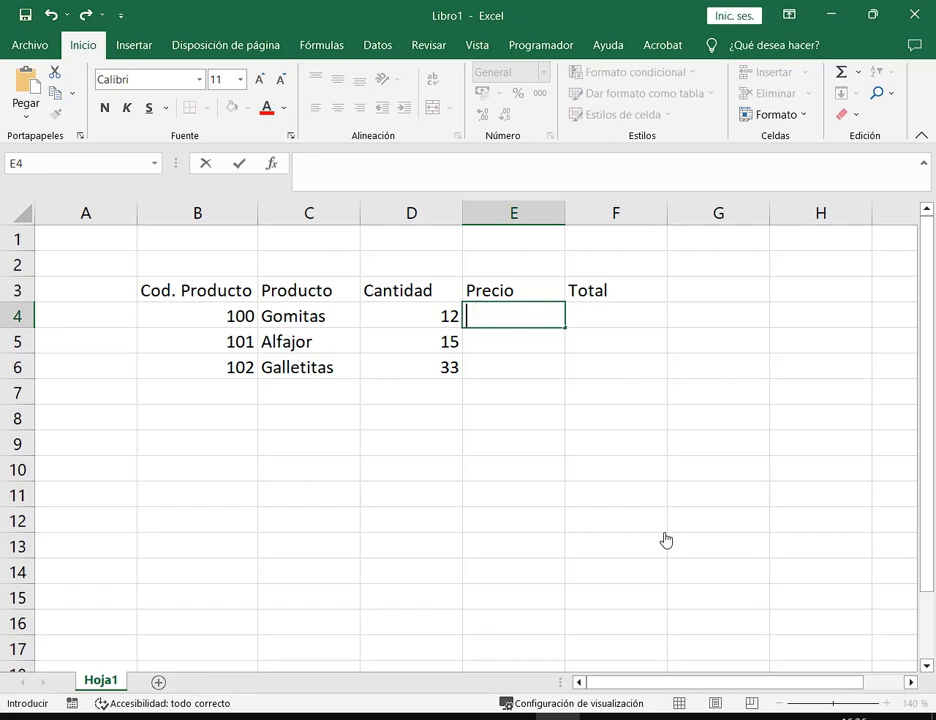
pyautogui.write('195,75')
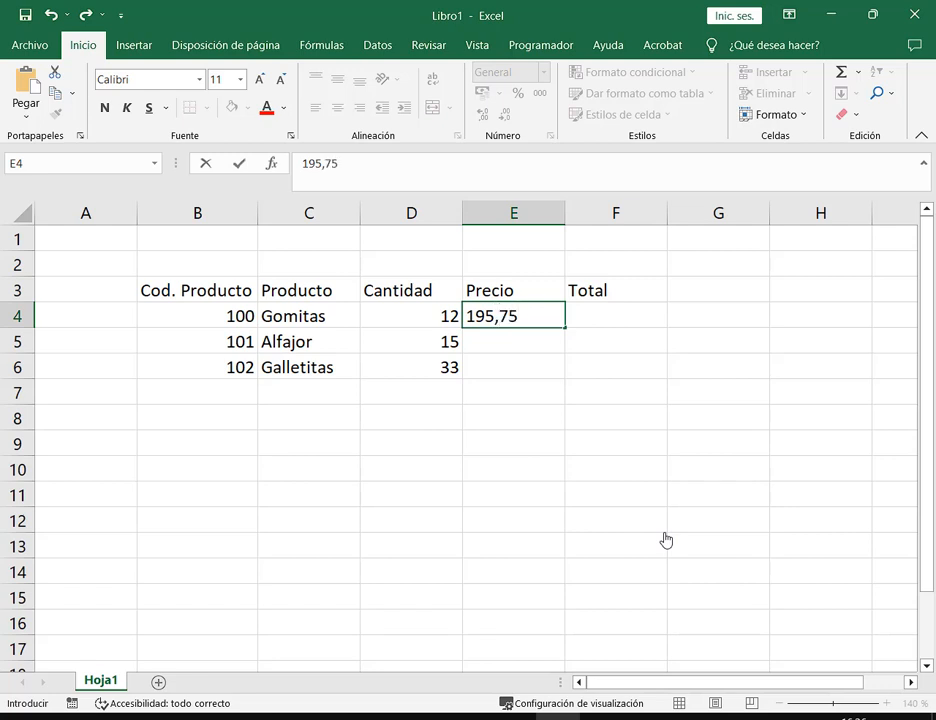
pyautogui.press('Return')
pyautogui.press('Up')
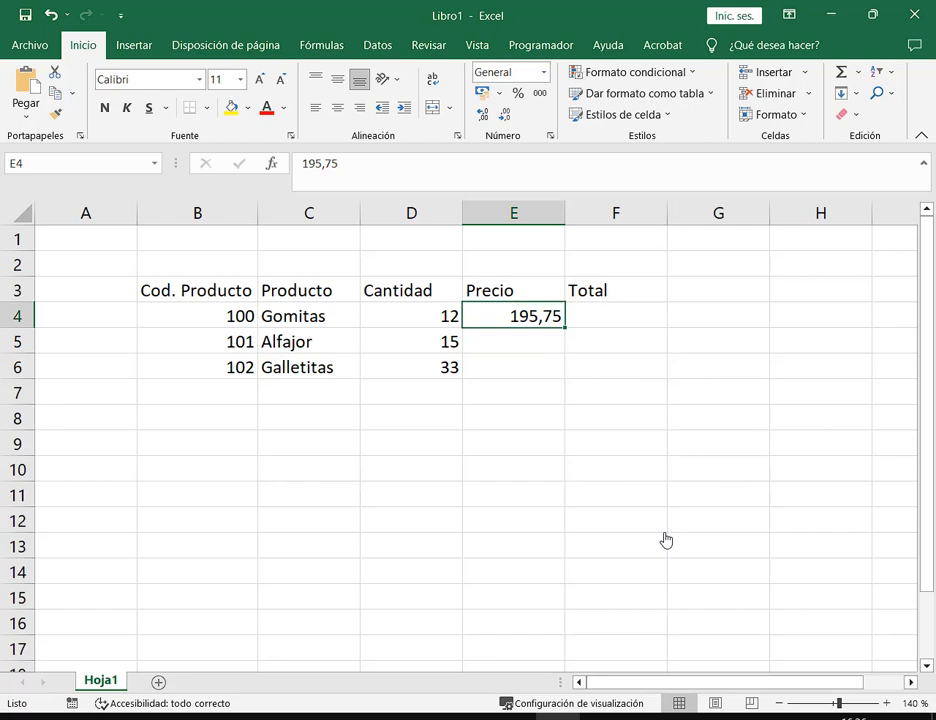
pyautogui.press('Down')
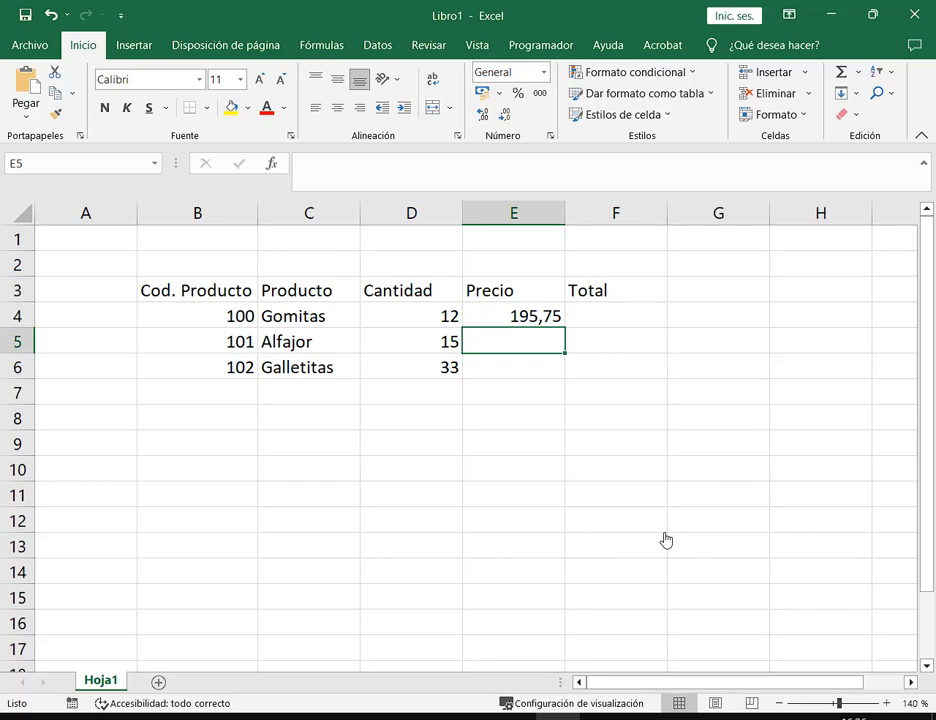
pyautogui.click(549, 319)
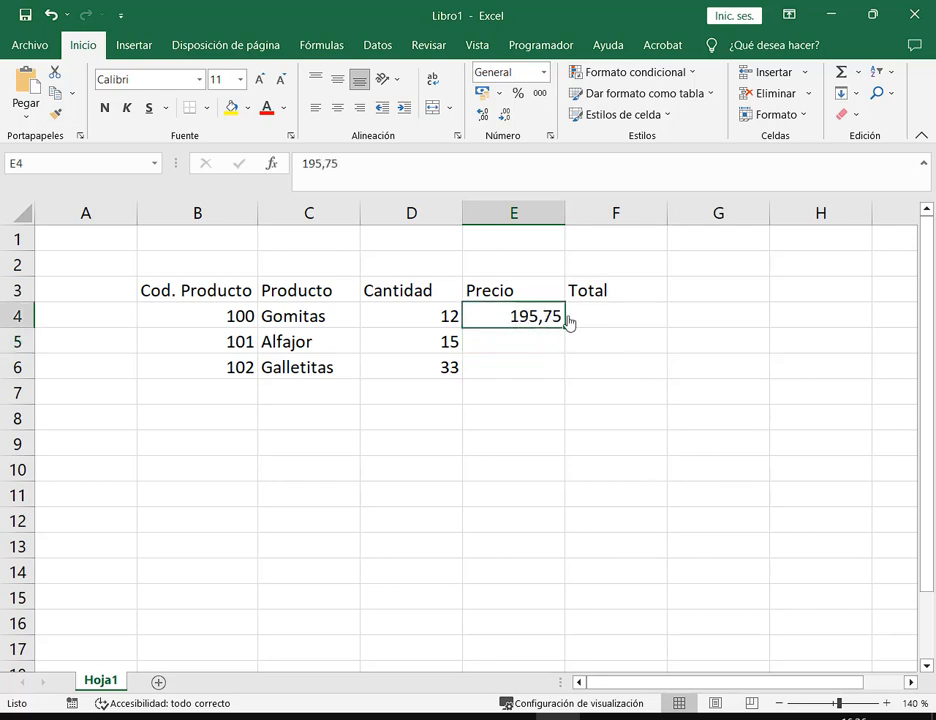
# Enter 112.50 as Alfajor's price in E5 and review both prices
pyautogui.click(522, 348)
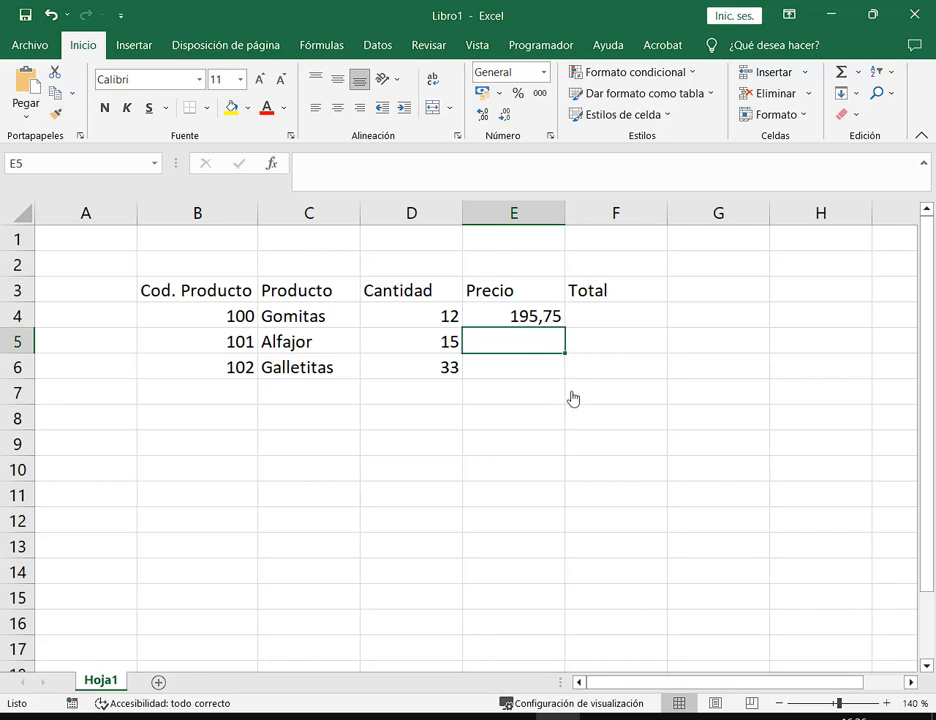
pyautogui.write('2')
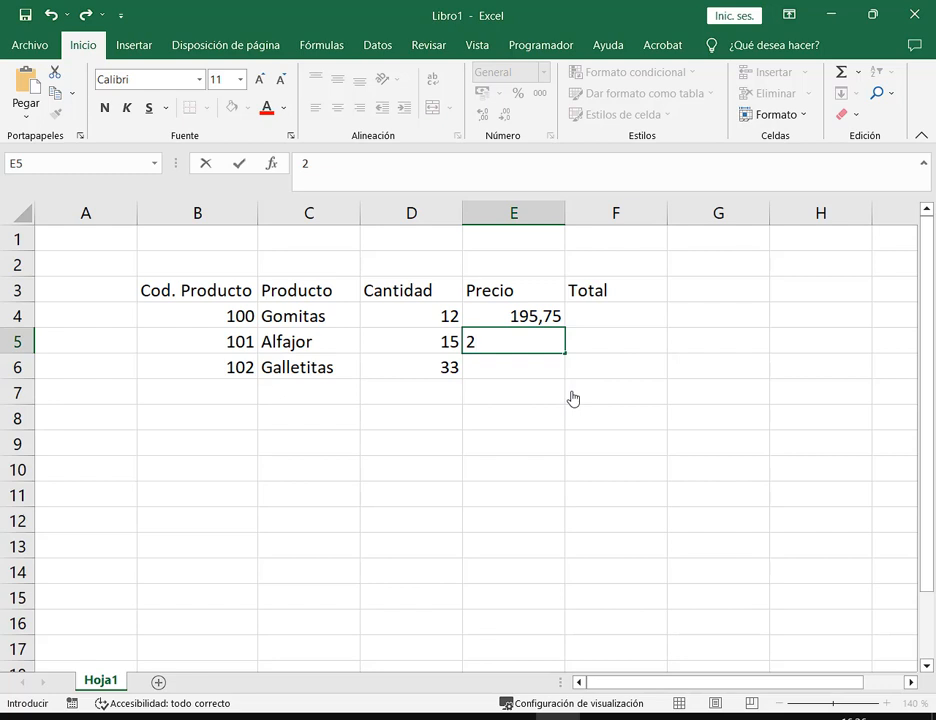
pyautogui.press('BackSpace')
pyautogui.write('112.50')
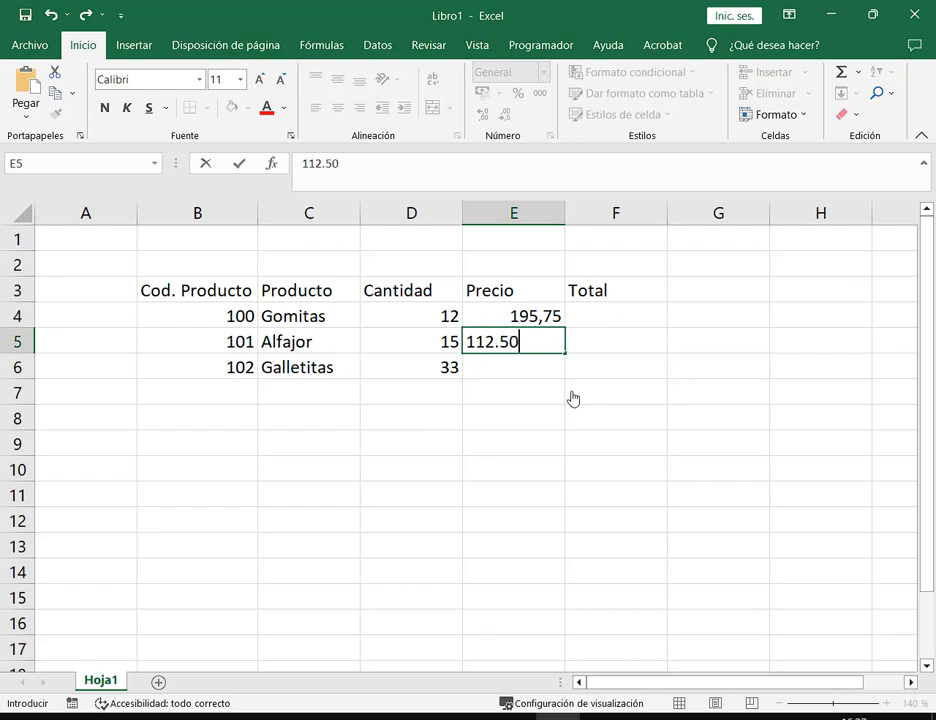
pyautogui.press('Return')
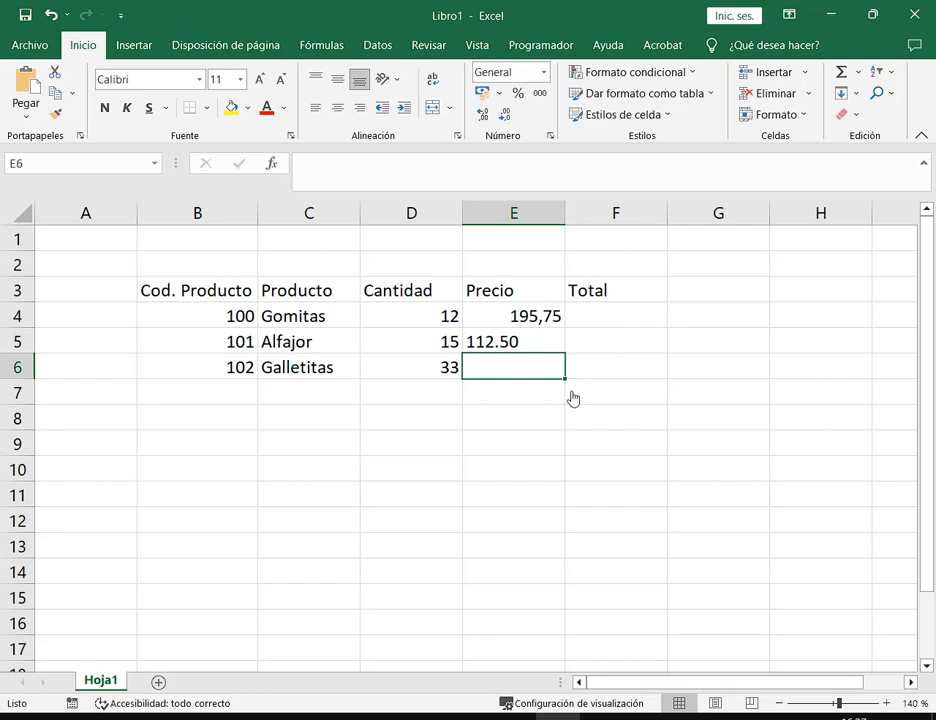
pyautogui.click(552, 318)
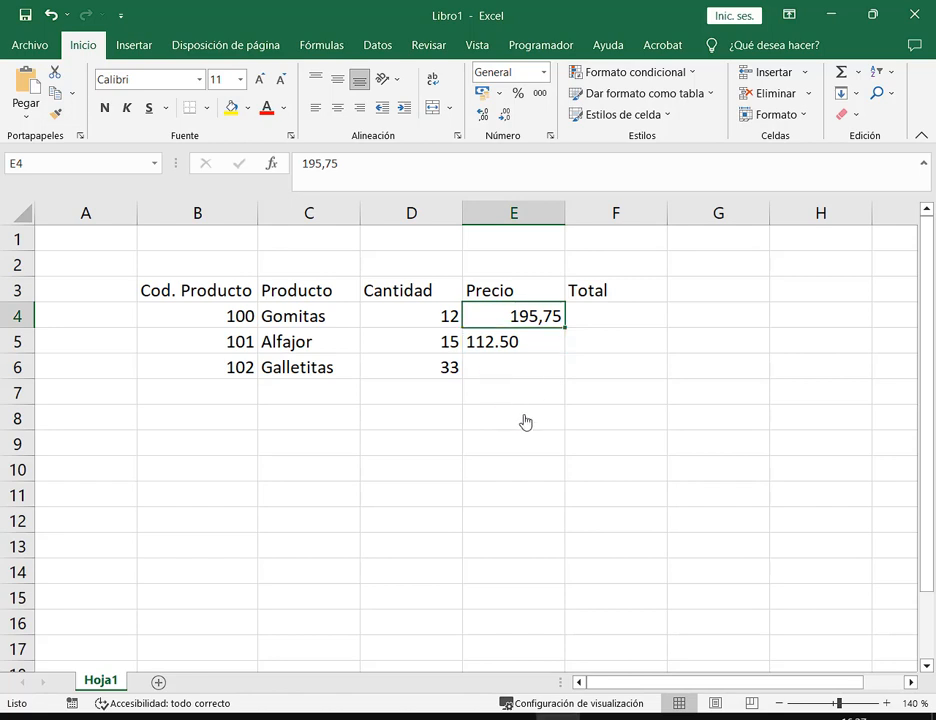
pyautogui.click(541, 351)
pyautogui.click(596, 318)
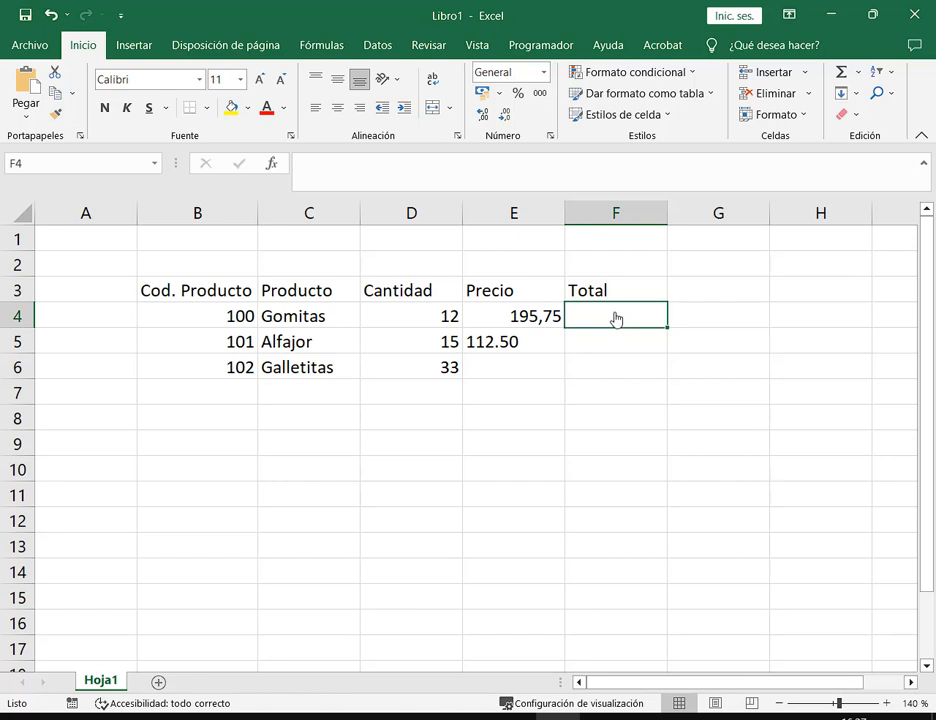
# Enter =D4*E4 in F4, giving Gomitas a total of 2349
pyautogui.write('=')
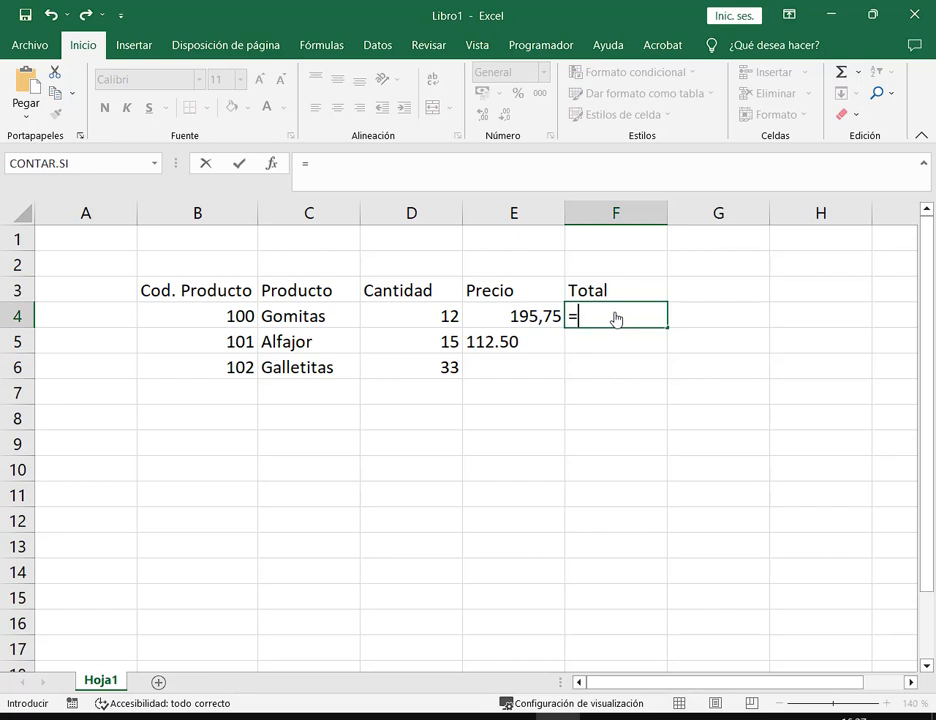
pyautogui.click(443, 315)
pyautogui.write('*')
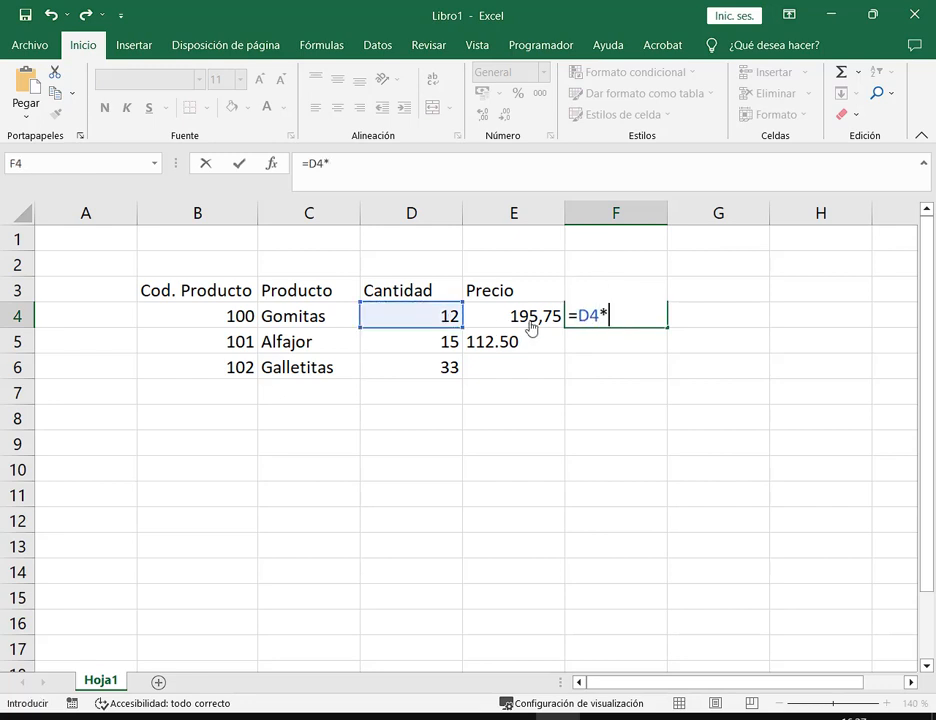
pyautogui.click(533, 325)
pyautogui.press('Return')
# Copy the F4 total formula down to F5 with the fill handle
pyautogui.click(656, 314)
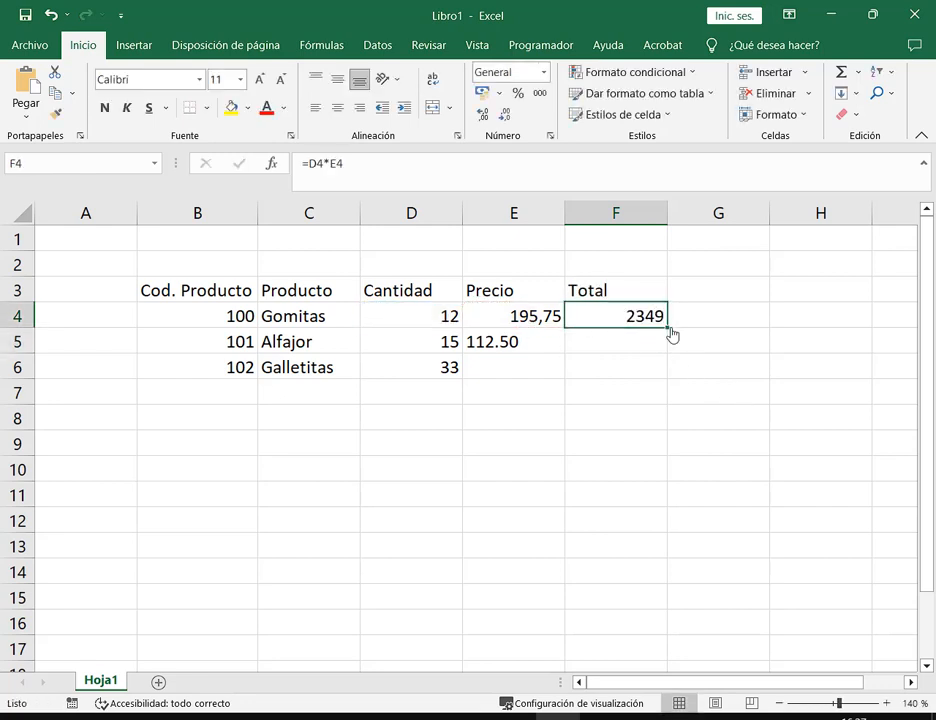
pyautogui.click(672, 333)
pyautogui.click(661, 323)
pyautogui.moveTo(667, 333); pyautogui.dragTo(660, 368)
pyautogui.click(727, 489)
# Inspect the #¡VALOR! total in F5 against Alfajor's 112.50 price
pyautogui.click(593, 346)
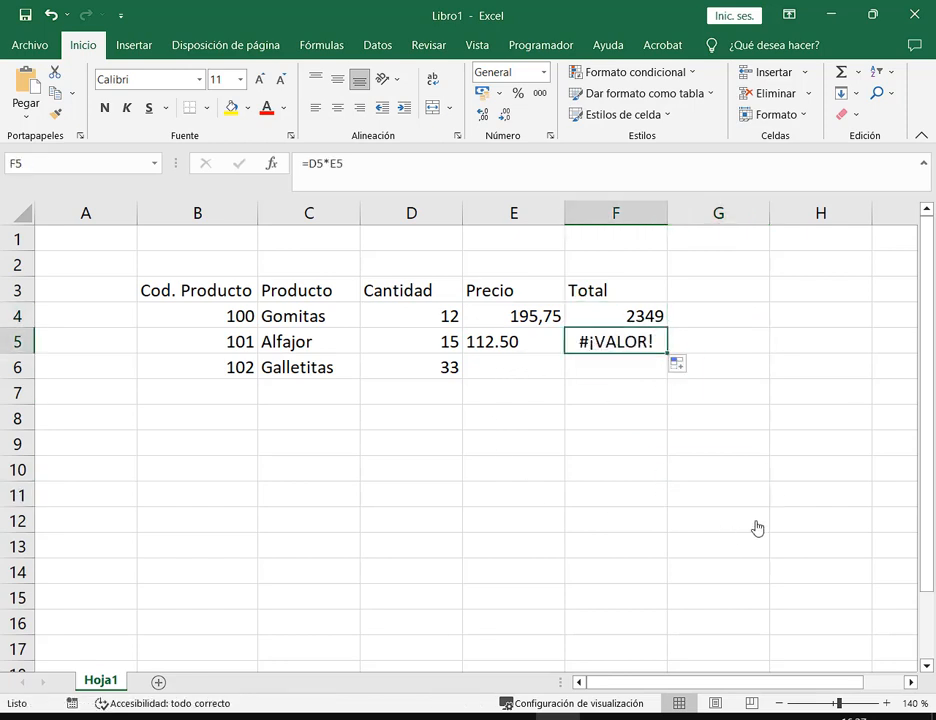
pyautogui.press('Up')
pyautogui.press('Down')
pyautogui.press('Left')
pyautogui.press('Right')
pyautogui.press('Left')
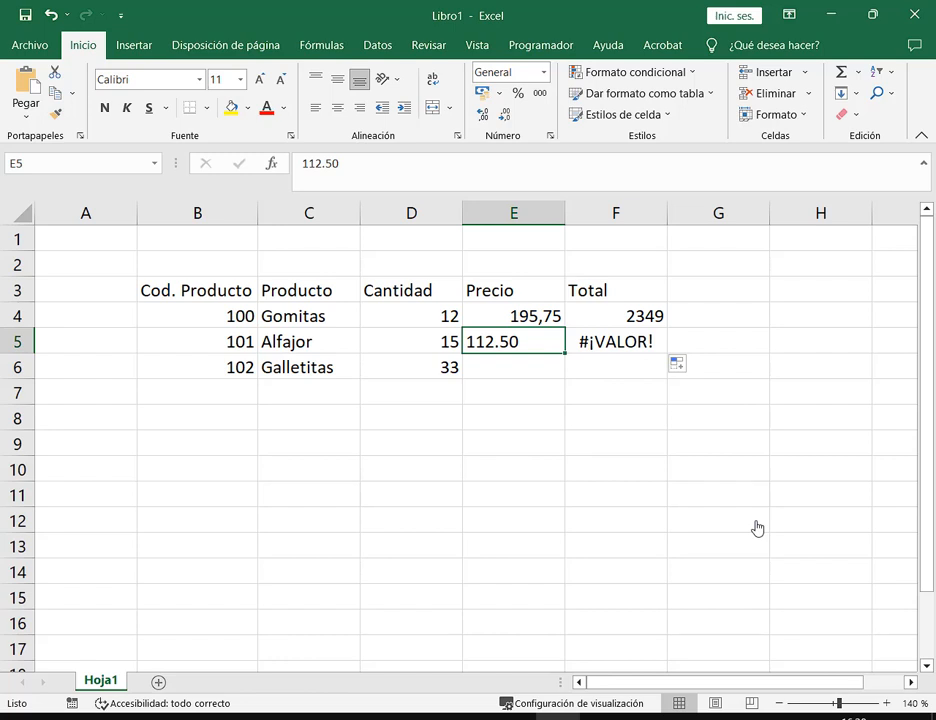
# Change Alfajor's price from 112.50 to 112,50 so its total becomes 1687,5
pyautogui.doubleClick(502, 342)
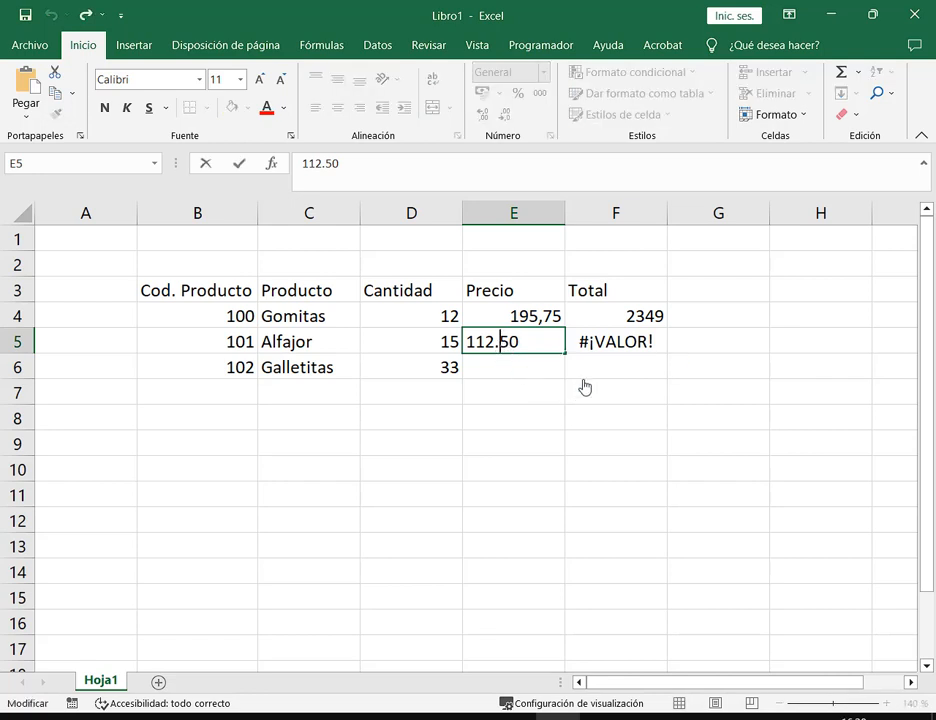
pyautogui.press('BackSpace')
pyautogui.write(',')
pyautogui.press('Return')
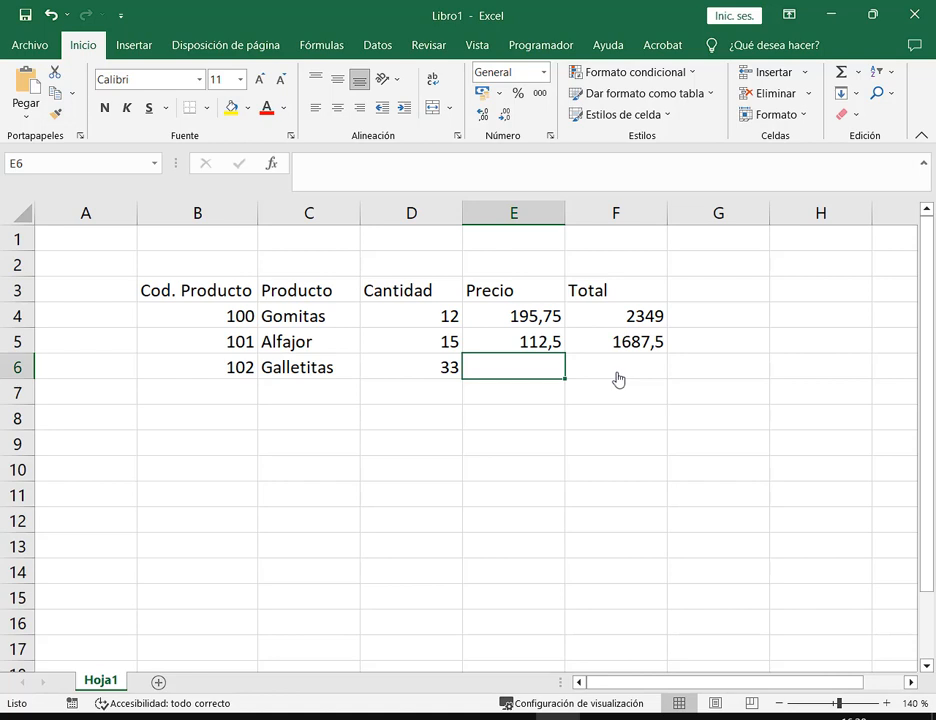
# Fill the total formula down to F6 and enter Galletitas' price 58,99, totalling 1946,67
pyautogui.click(655, 350)
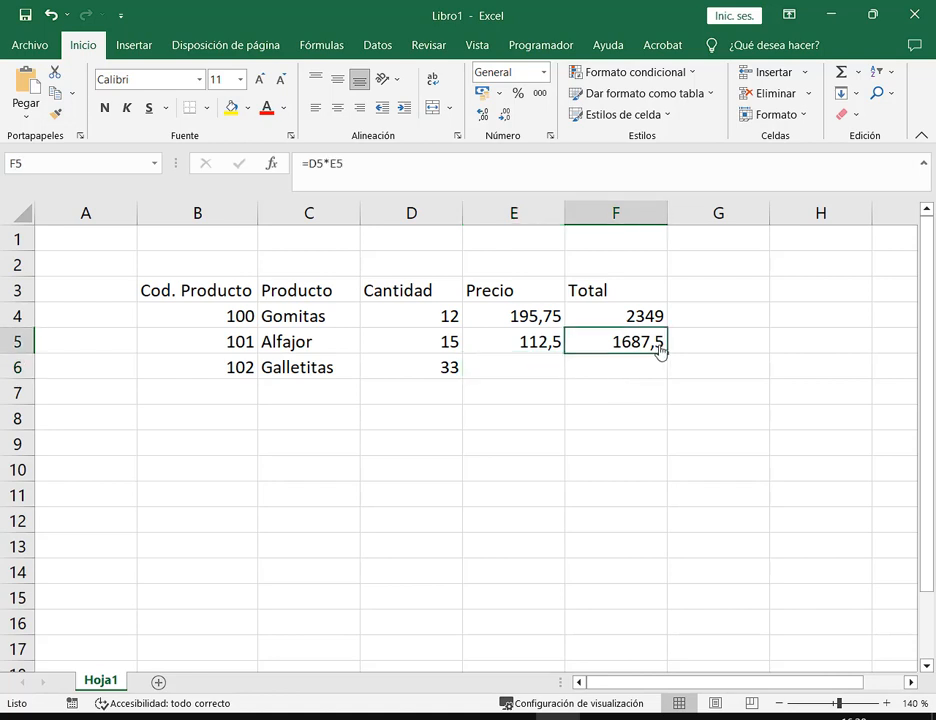
pyautogui.moveTo(670, 358); pyautogui.dragTo(662, 380)
pyautogui.click(500, 367)
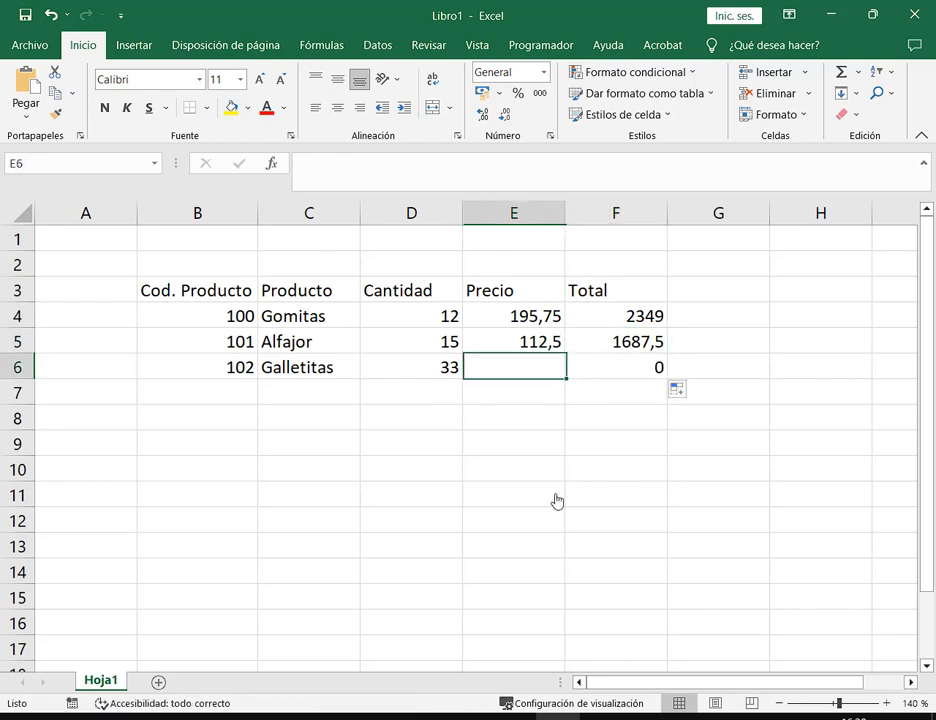
pyautogui.write('58,')
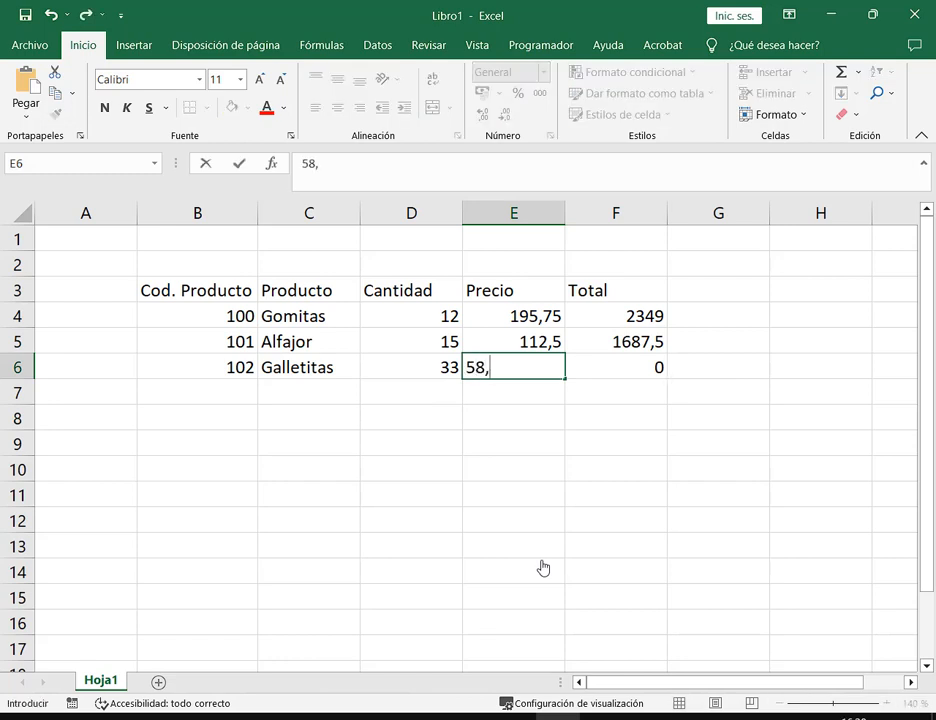
pyautogui.write('99')
pyautogui.press('Return')
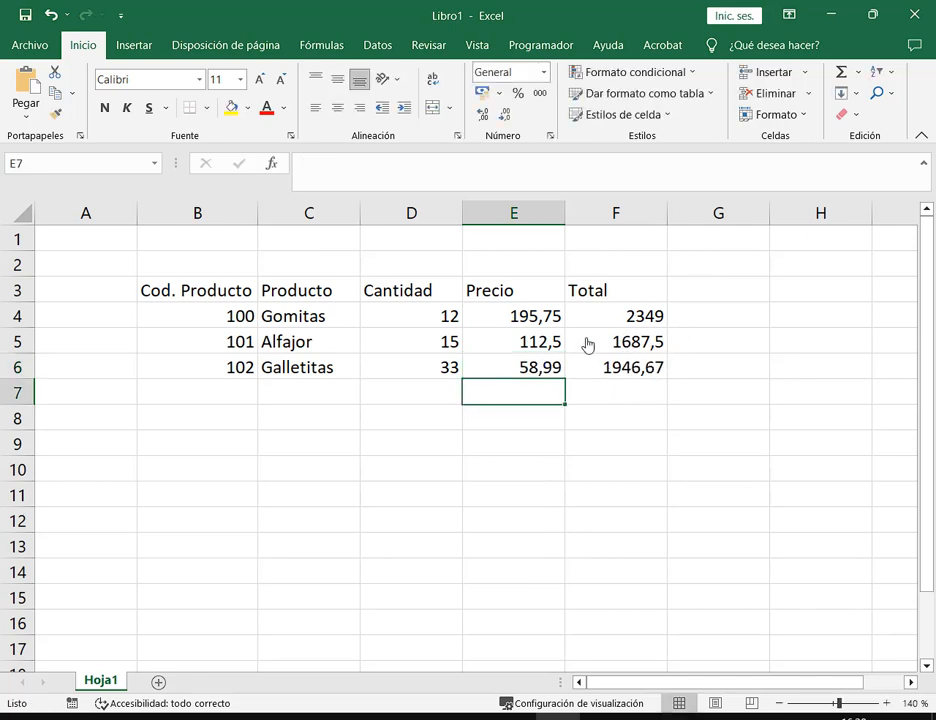
pyautogui.click(556, 375)
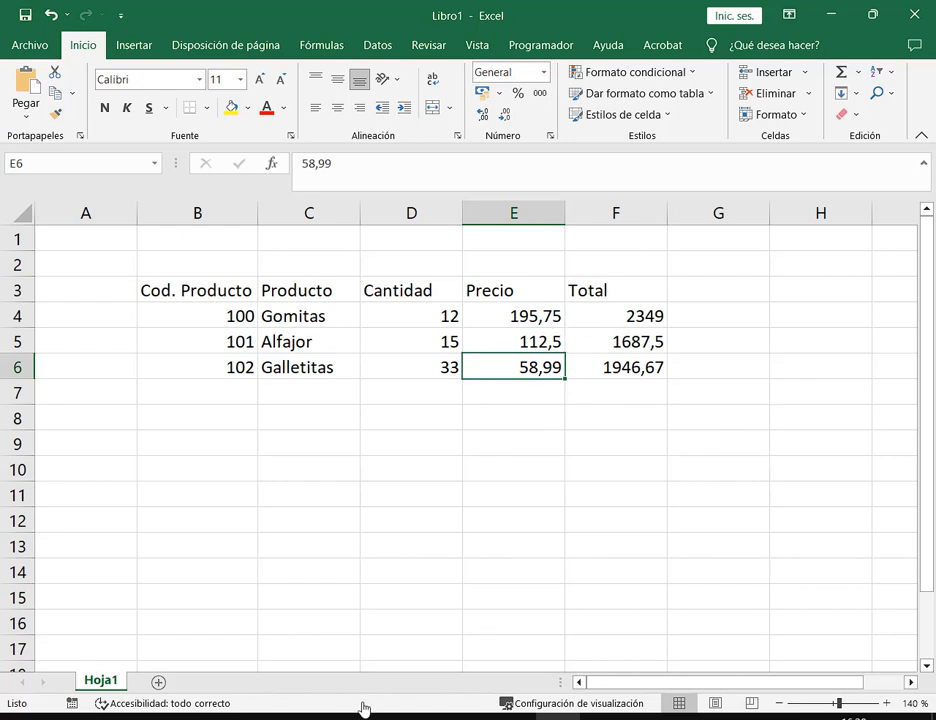
pyautogui.click(615, 294)
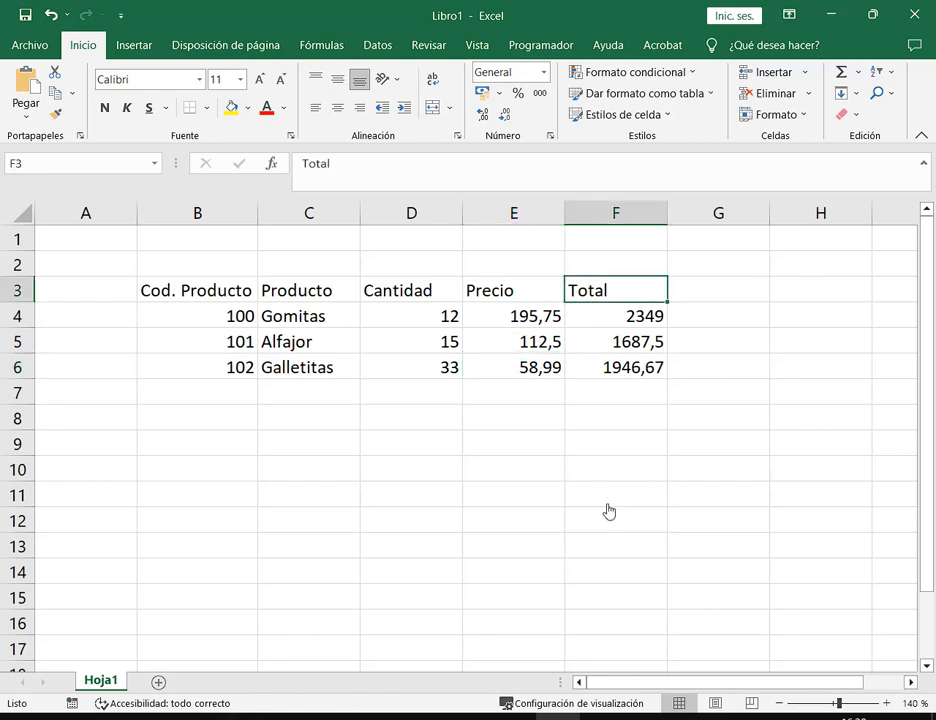
pyautogui.click(608, 500)
pyautogui.click(518, 296)
pyautogui.click(615, 297)
pyautogui.click(544, 292)
pyautogui.click(453, 290)
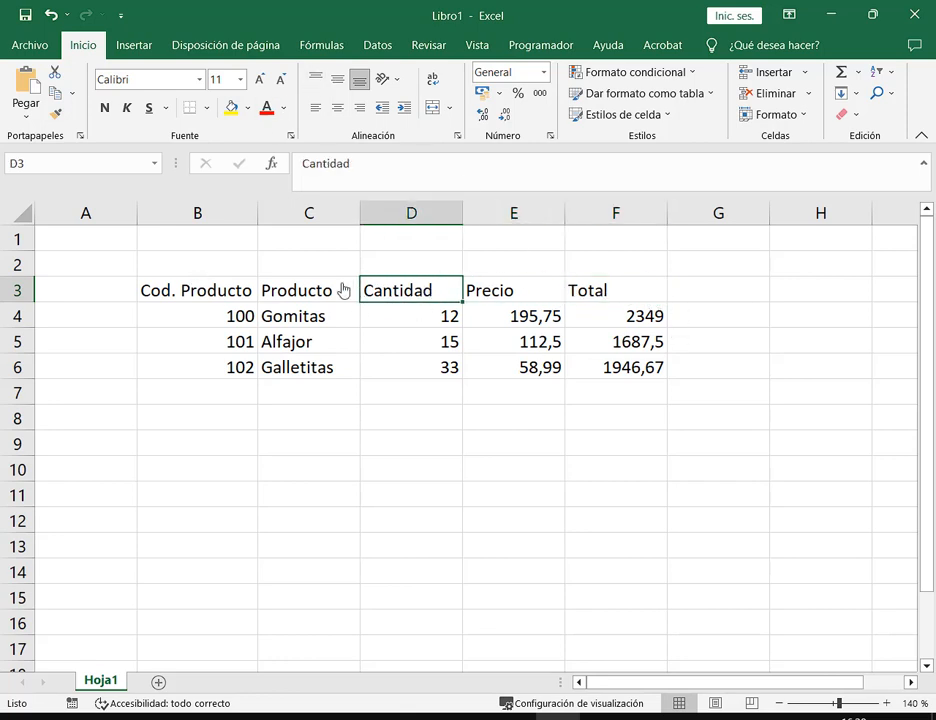
pyautogui.click(343, 290)
pyautogui.click(209, 290)
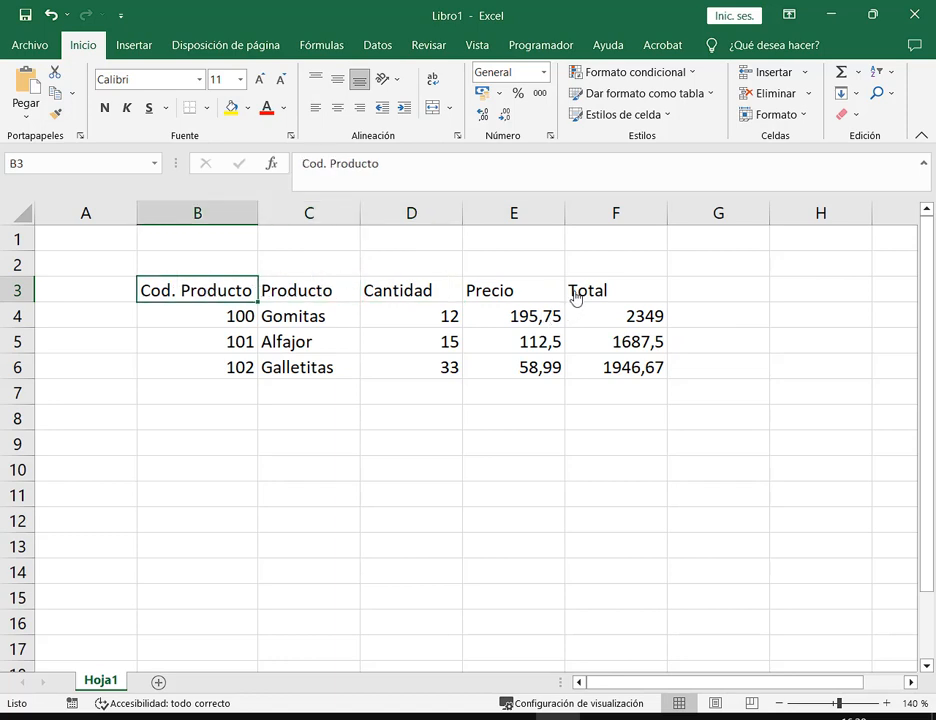
pyautogui.click(541, 294)
pyautogui.click(634, 290)
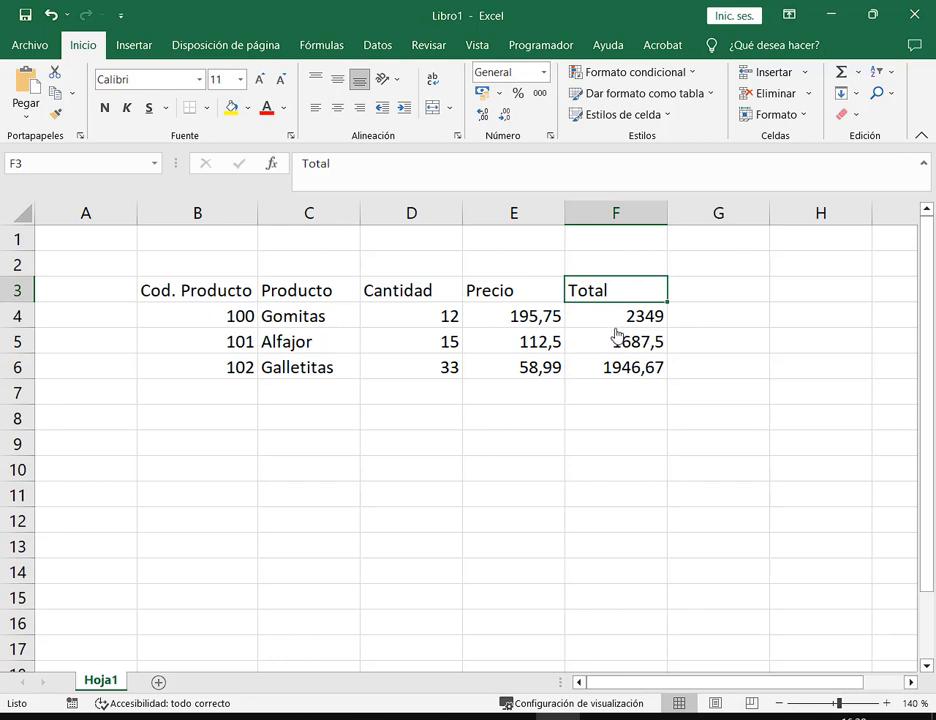
pyautogui.click(538, 299)
pyautogui.click(422, 298)
pyautogui.click(330, 301)
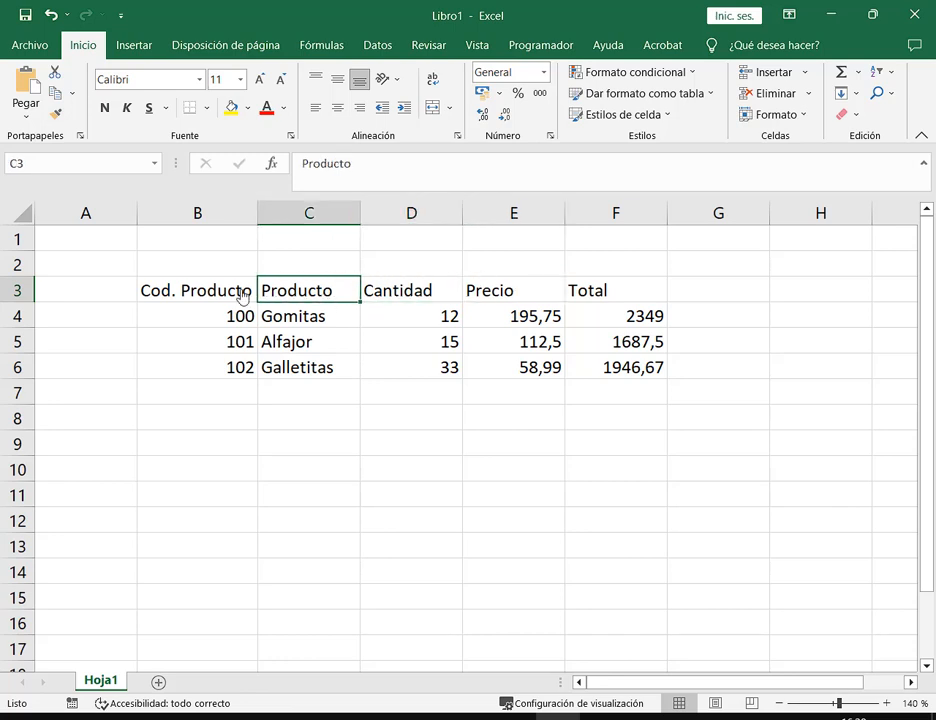
pyautogui.click(222, 293)
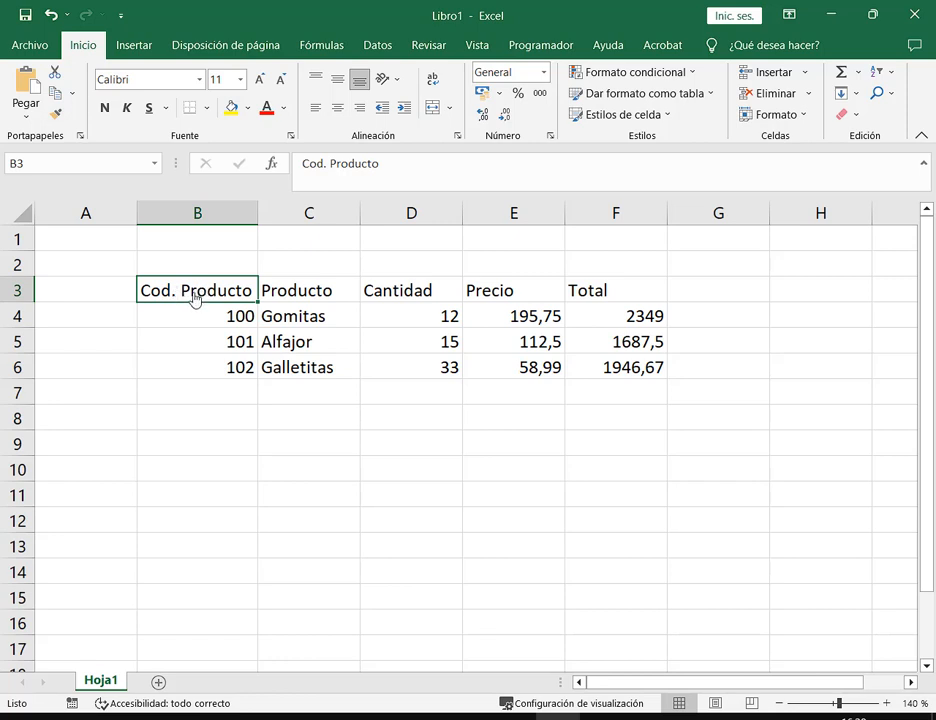
# Select header cells B3:F3, from Cod. Producto across to Total
pyautogui.moveTo(195, 300); pyautogui.dragTo(591, 292)
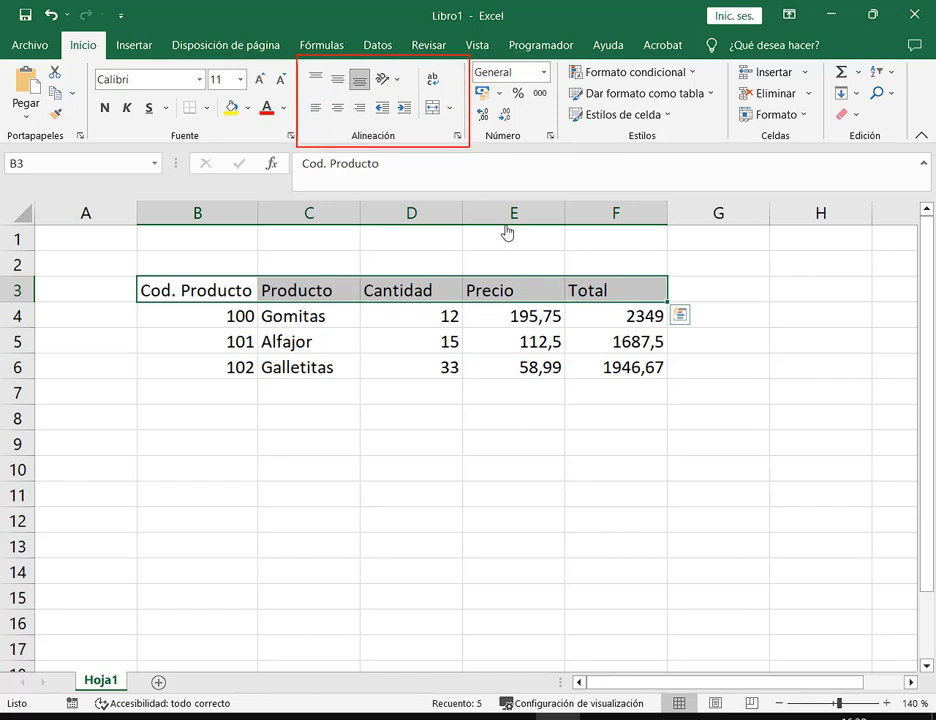
pyautogui.click(290, 358)
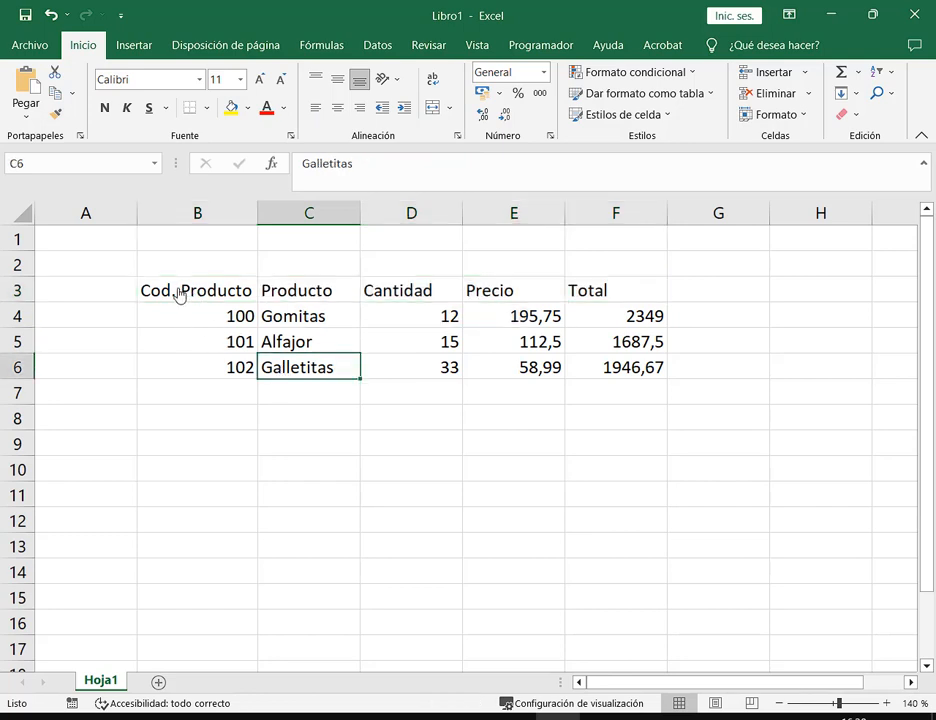
pyautogui.click(188, 292)
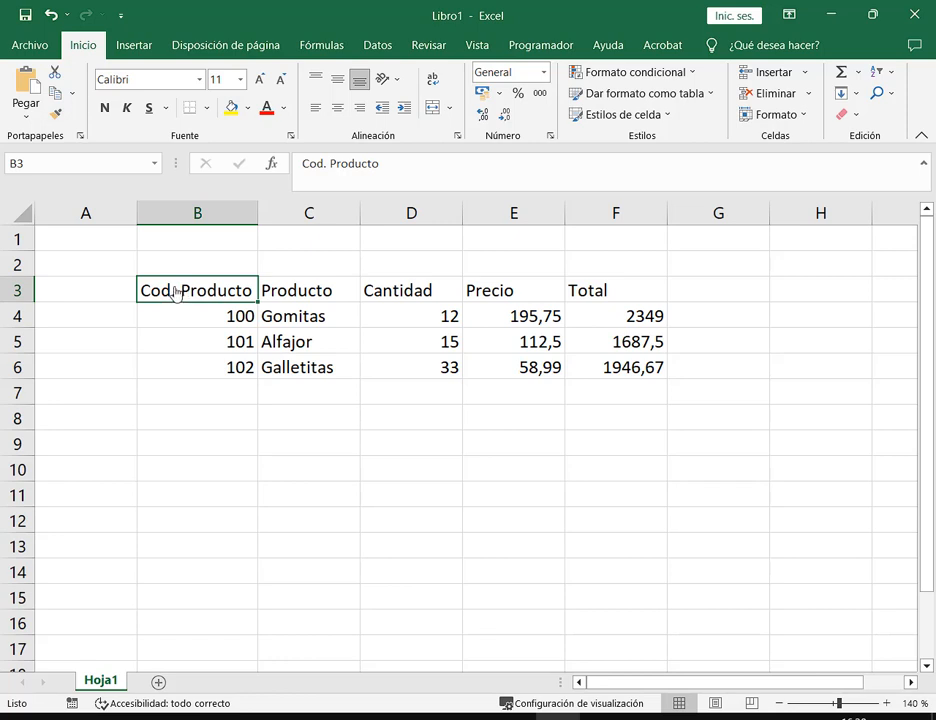
pyautogui.moveTo(189, 291); pyautogui.dragTo(600, 301)
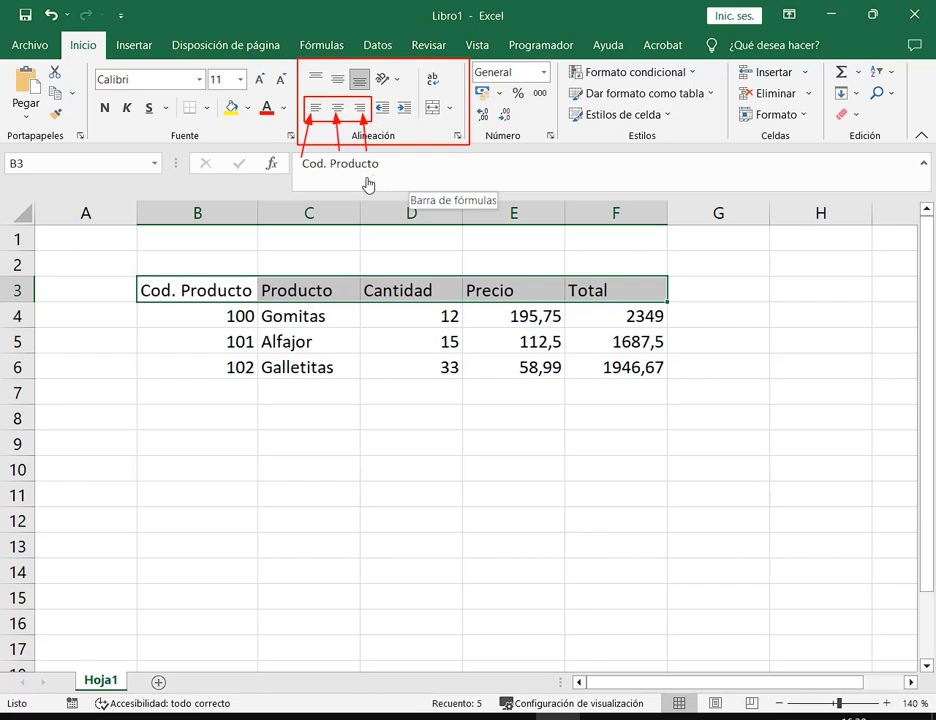
# Apply Centrar alignment to header cells B3:F3 and check the centred headers
pyautogui.click(338, 110)
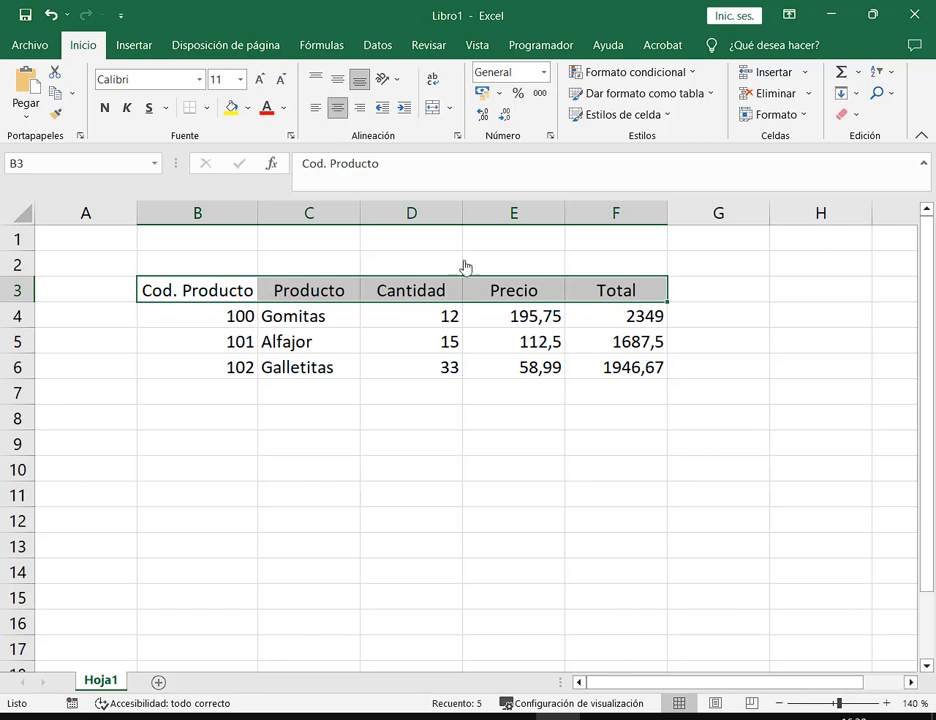
pyautogui.click(484, 295)
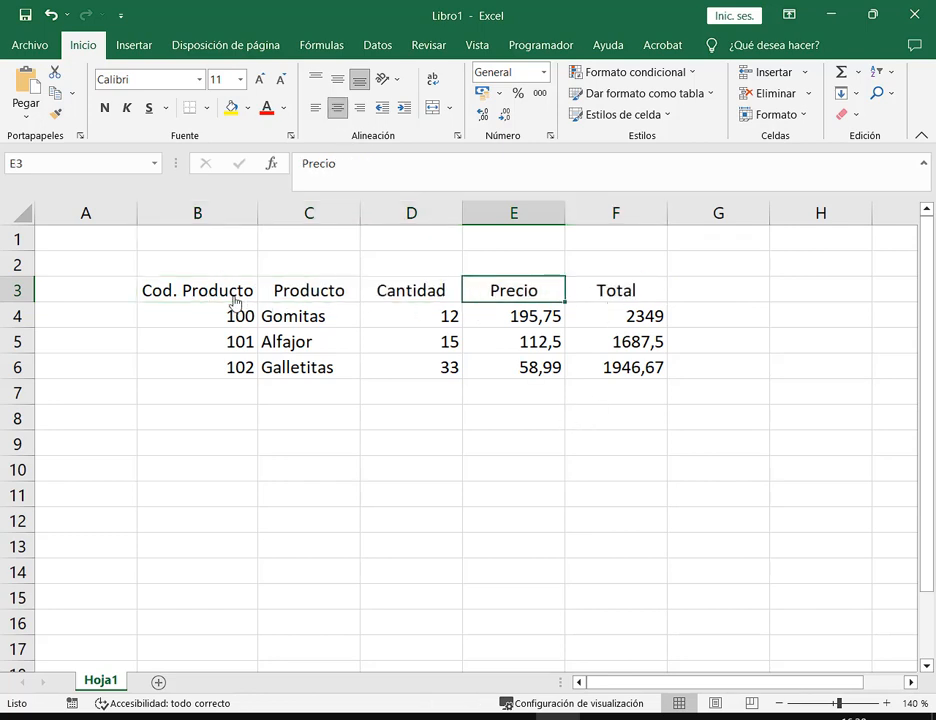
pyautogui.moveTo(235, 290); pyautogui.dragTo(600, 291)
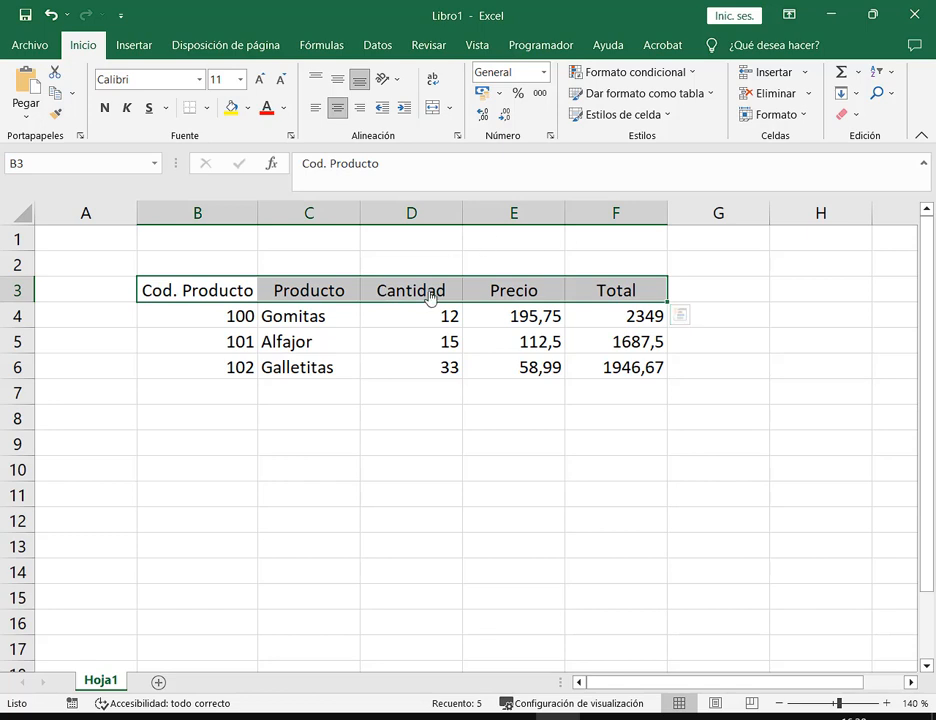
pyautogui.click(758, 297)
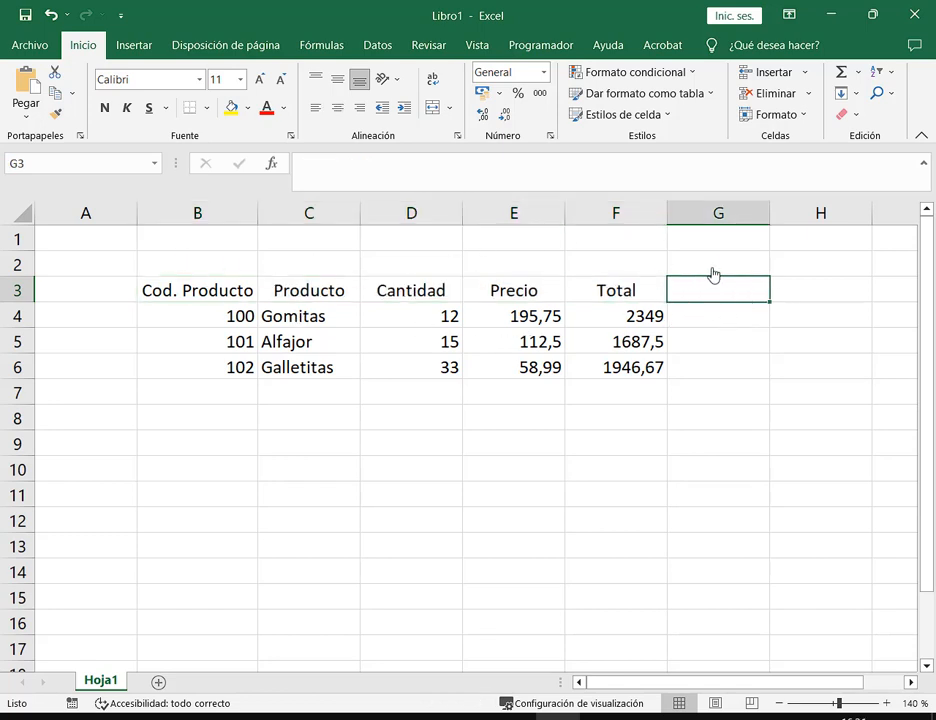
pyautogui.press('Up')
pyautogui.press('Left')
pyautogui.press('Left')
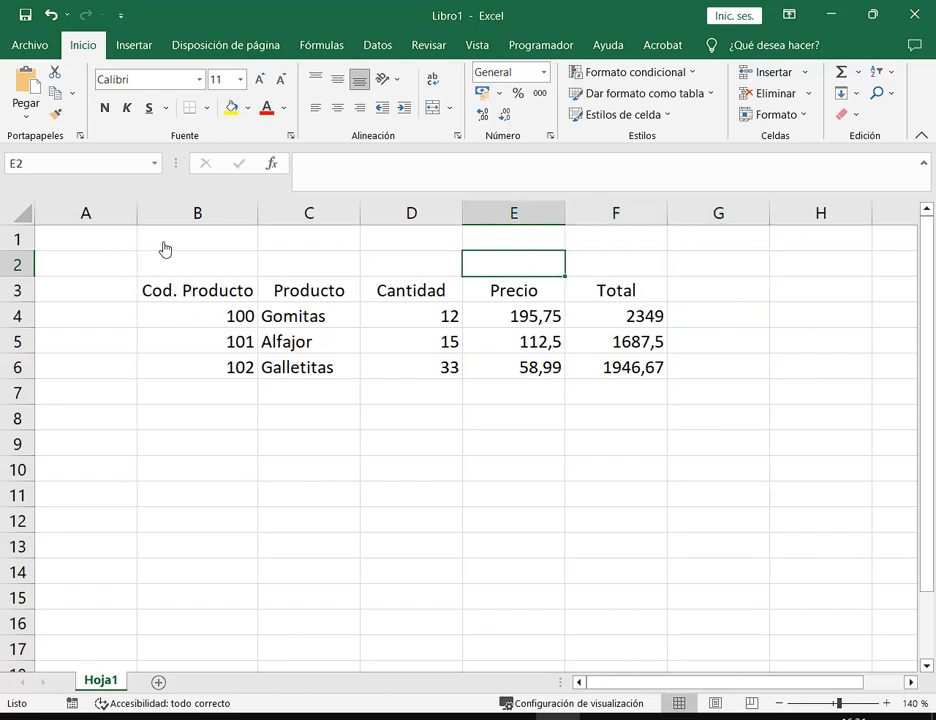
# Click through empty cells around the table, then reselect the header row B3:F3
pyautogui.click(165, 249)
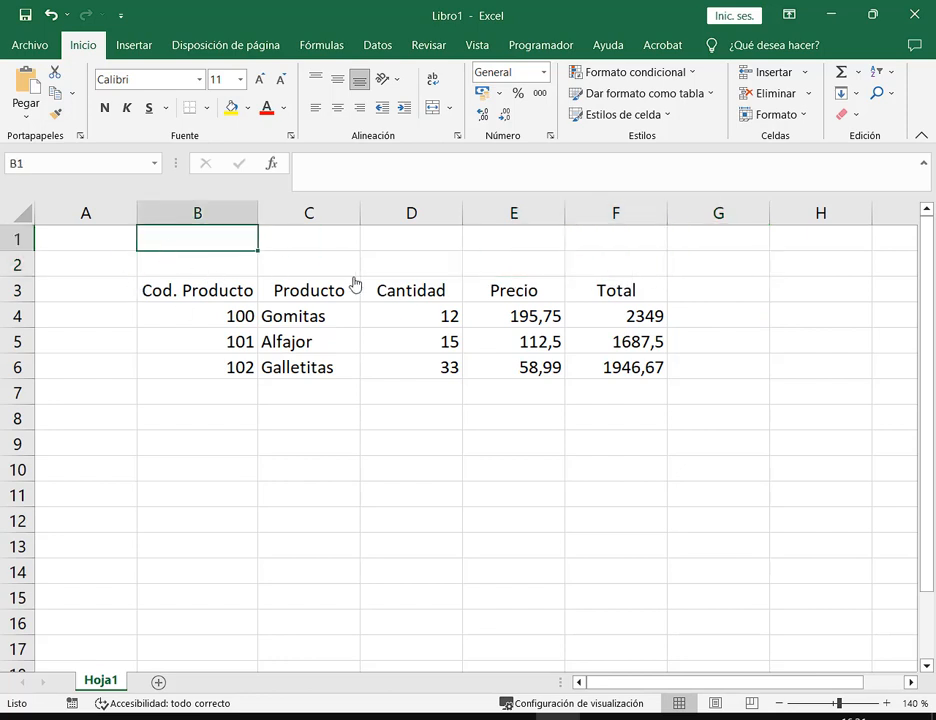
pyautogui.click(285, 246)
pyautogui.click(84, 244)
pyautogui.click(113, 316)
pyautogui.click(160, 420)
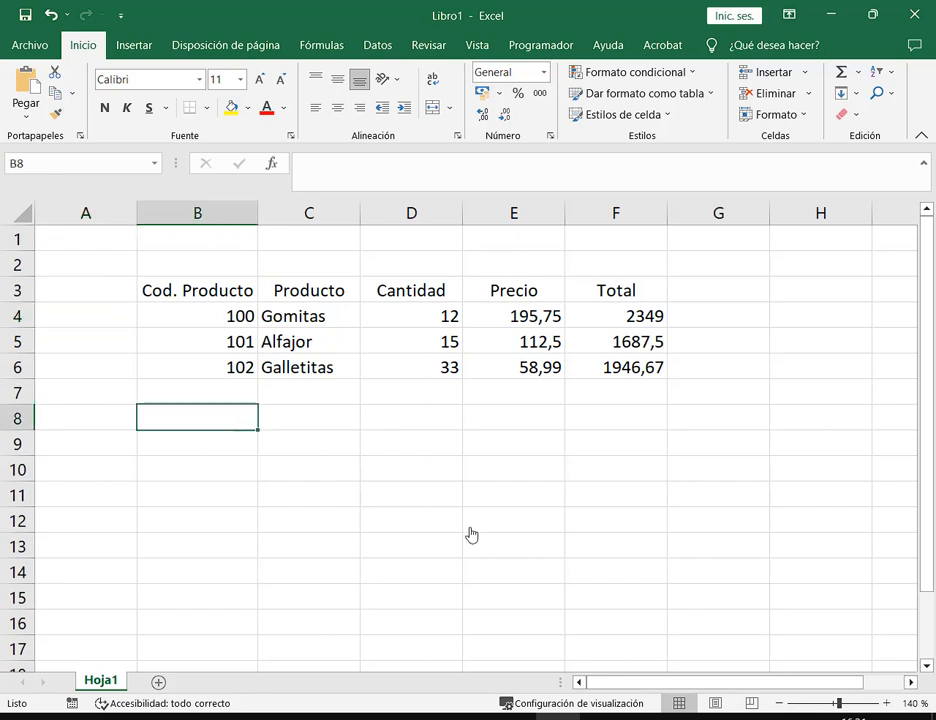
pyautogui.click(472, 529)
pyautogui.click(537, 497)
pyautogui.click(299, 472)
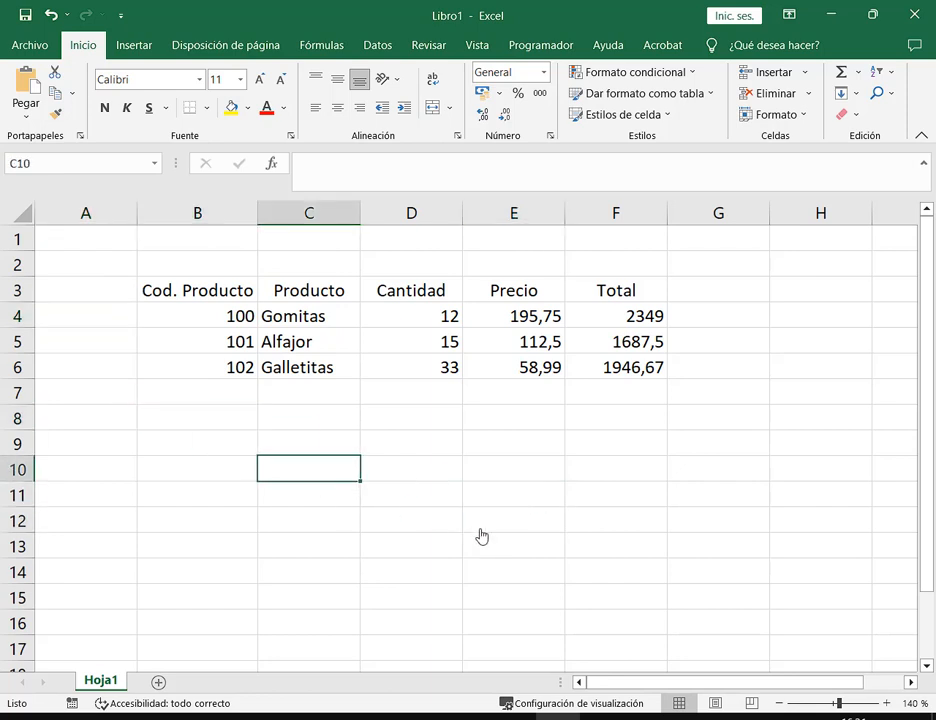
pyautogui.click(440, 478)
pyautogui.click(550, 503)
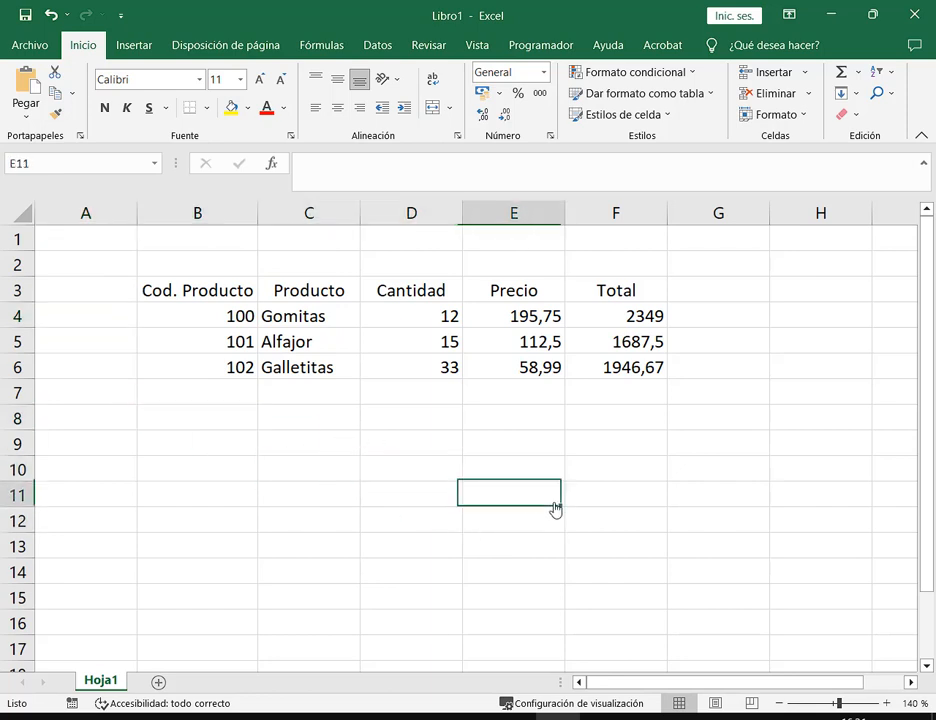
pyautogui.click(787, 294)
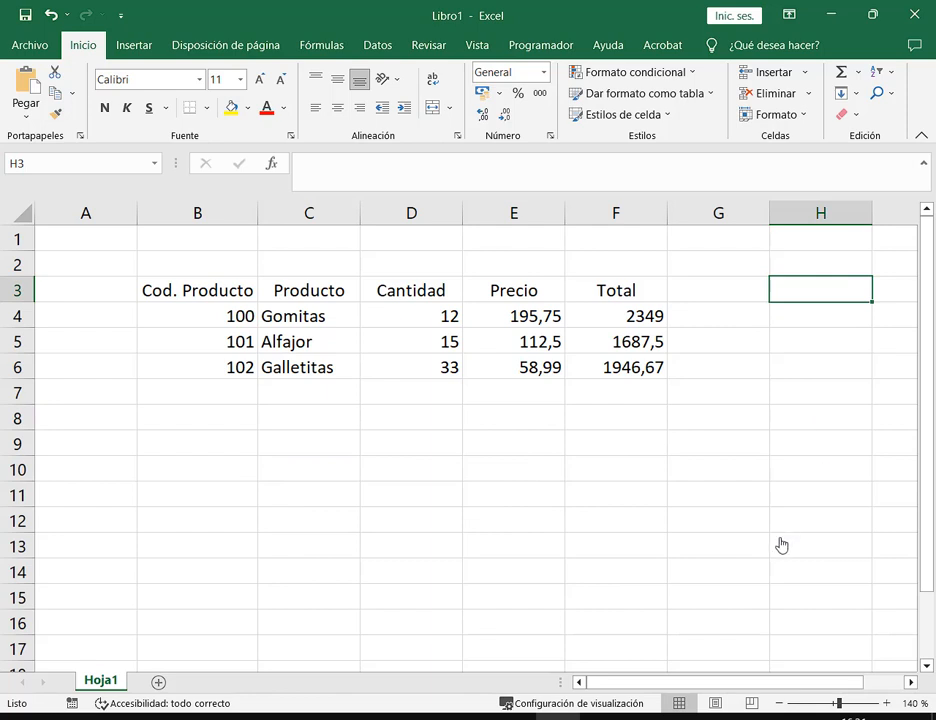
pyautogui.click(238, 292)
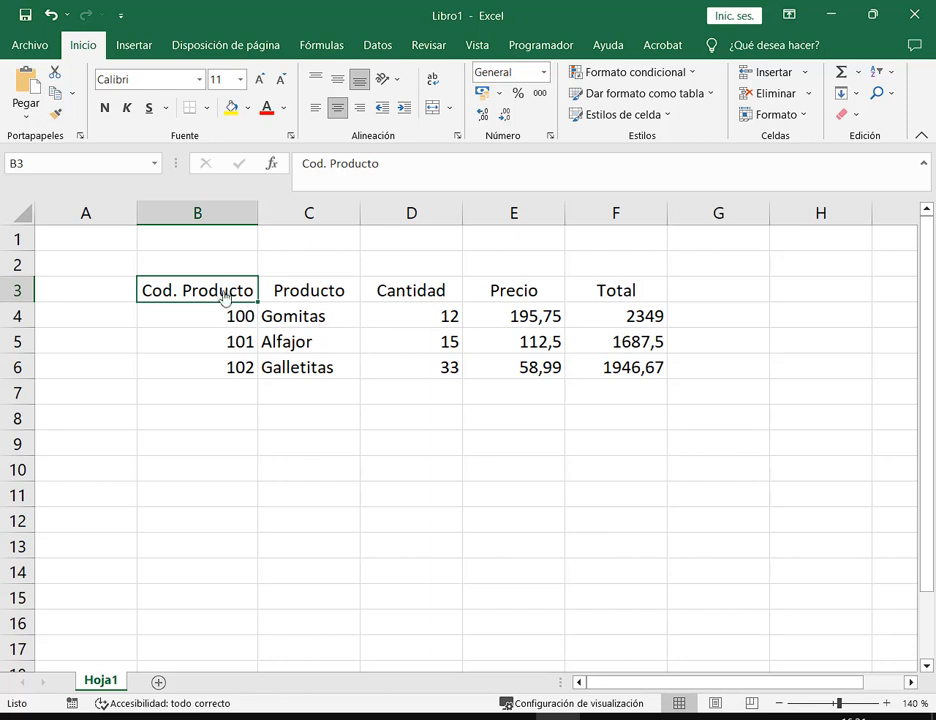
pyautogui.moveTo(224, 298); pyautogui.dragTo(587, 299)
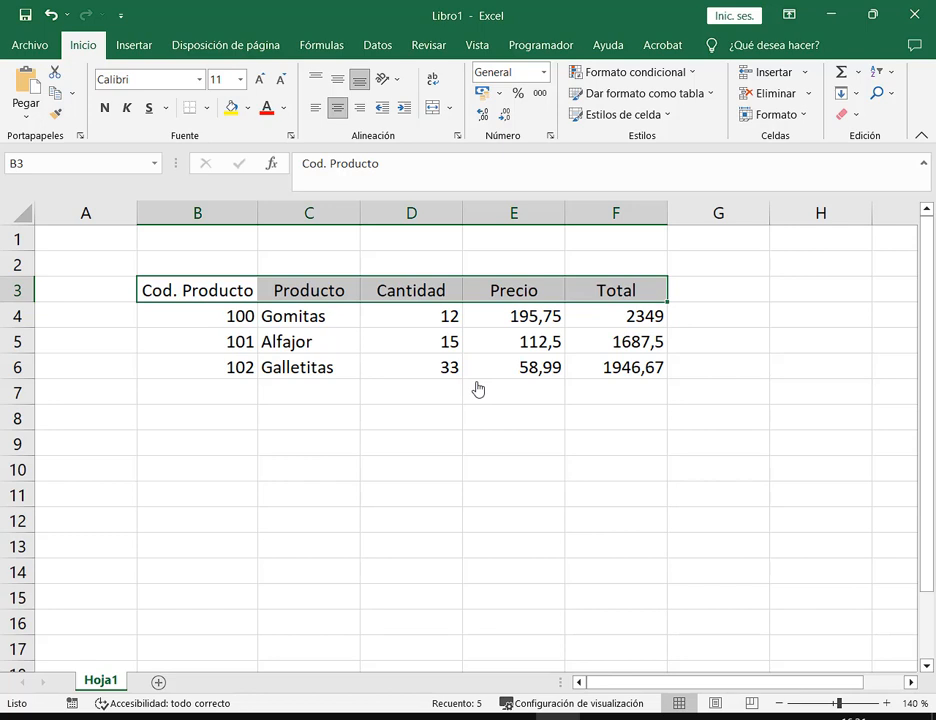
# Zoom the sheet view to 150%
pyautogui.click(886, 704)
pyautogui.click(886, 704)
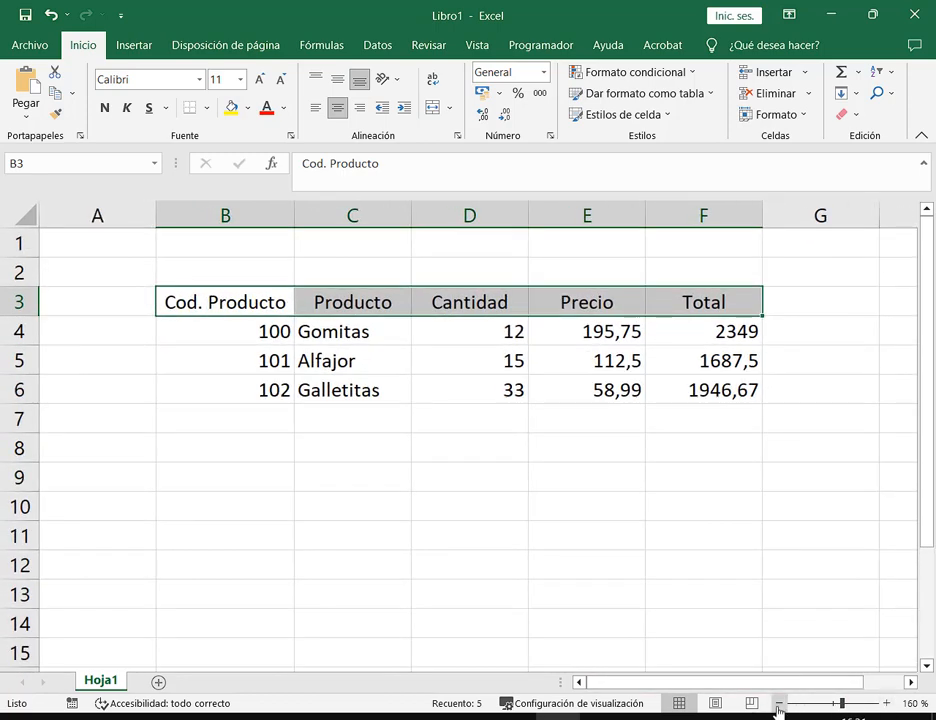
pyautogui.click(779, 704)
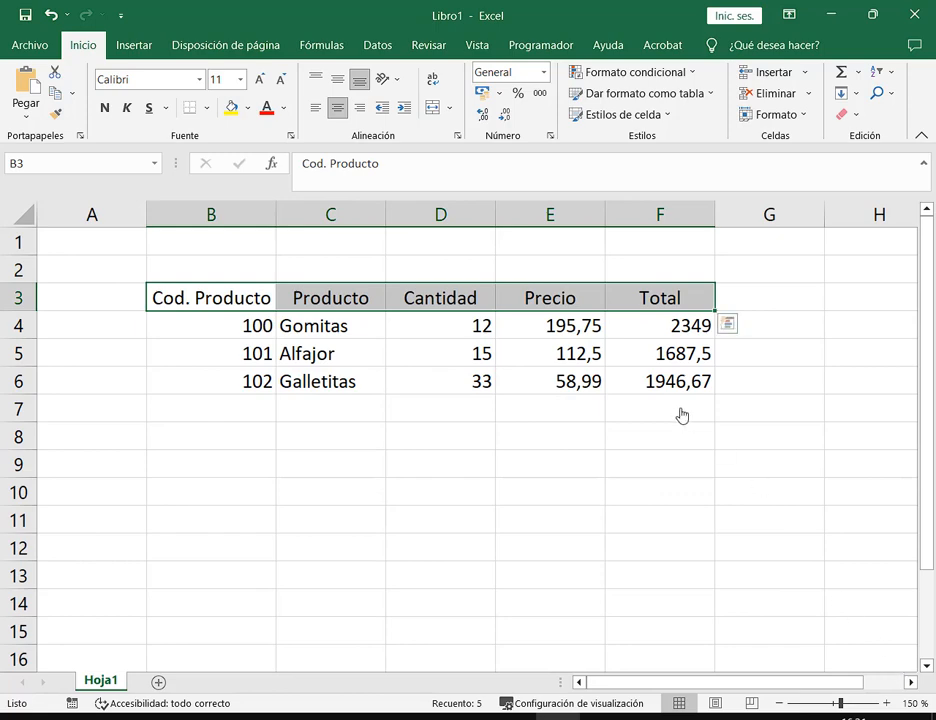
# Preview the table's printout under Archivo > Imprimir, then go back to the sheet
pyautogui.click(28, 47)
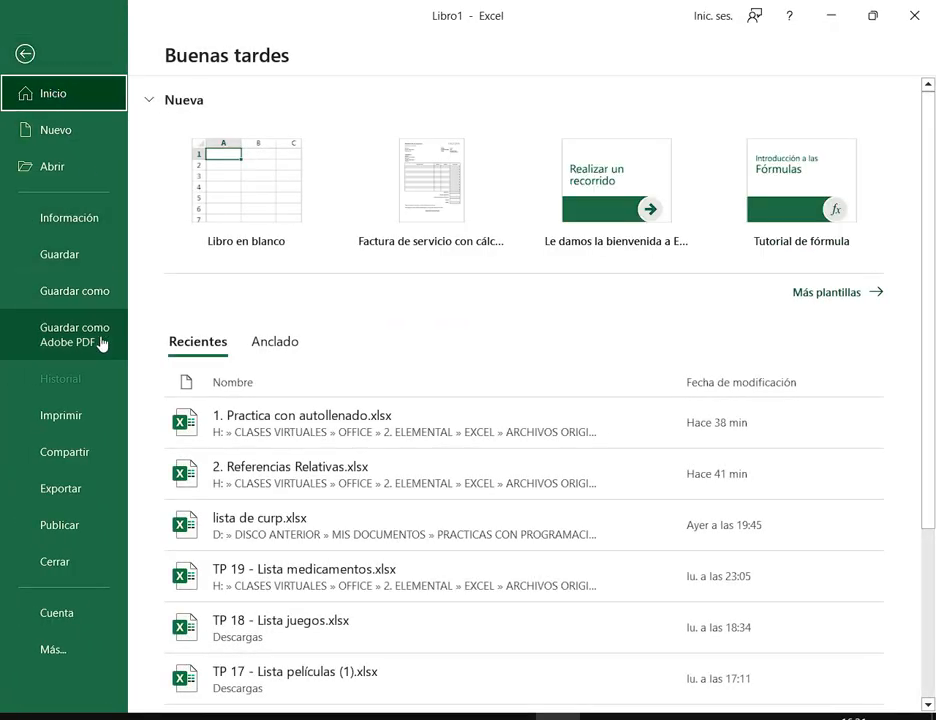
pyautogui.click(70, 424)
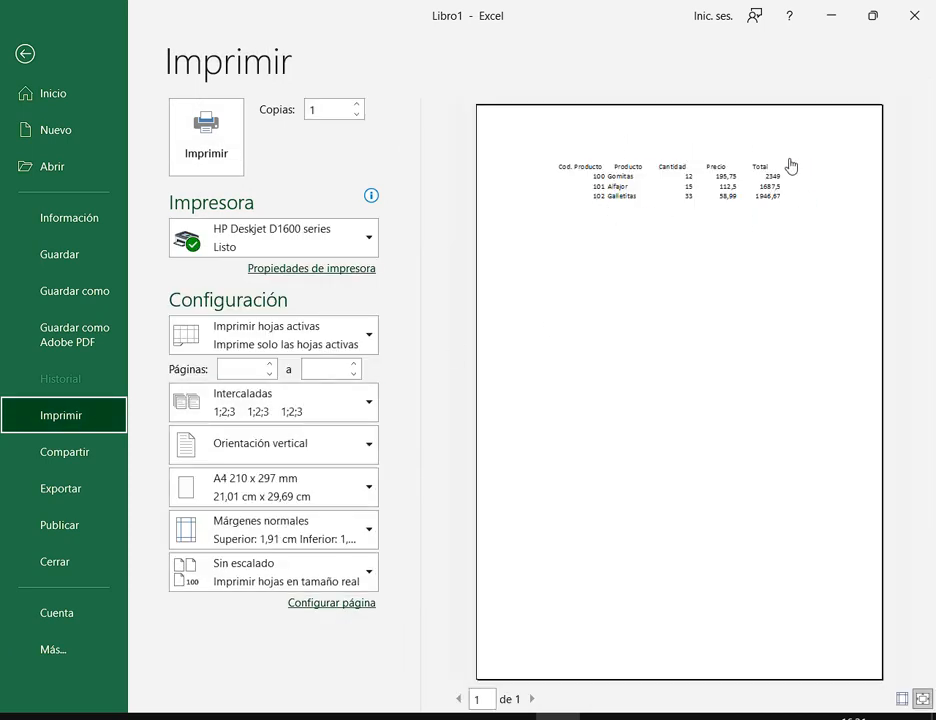
pyautogui.click(28, 57)
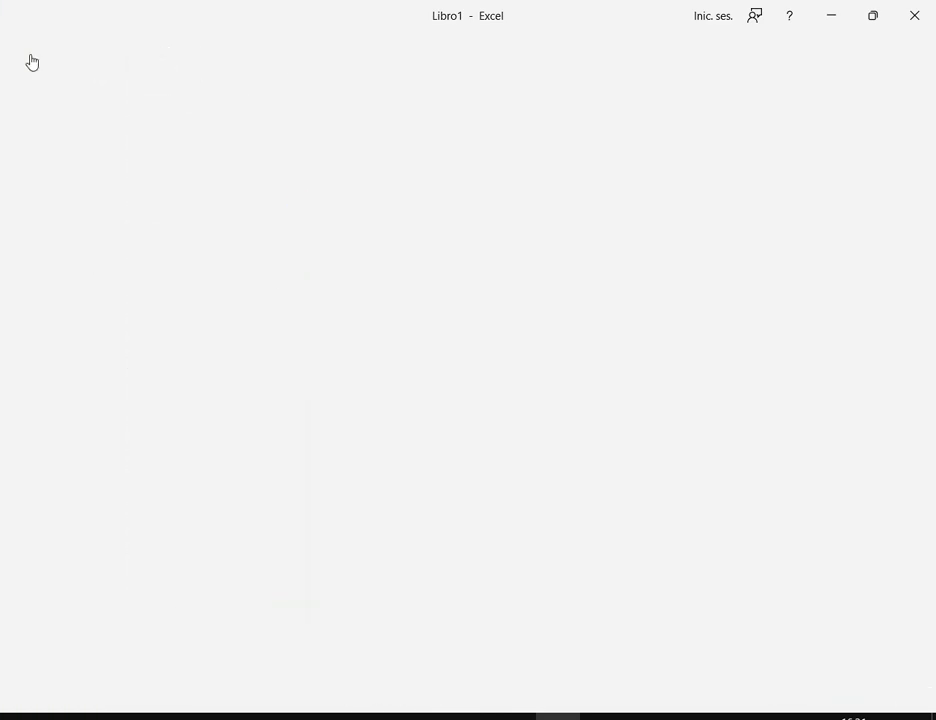
pyautogui.click(566, 522)
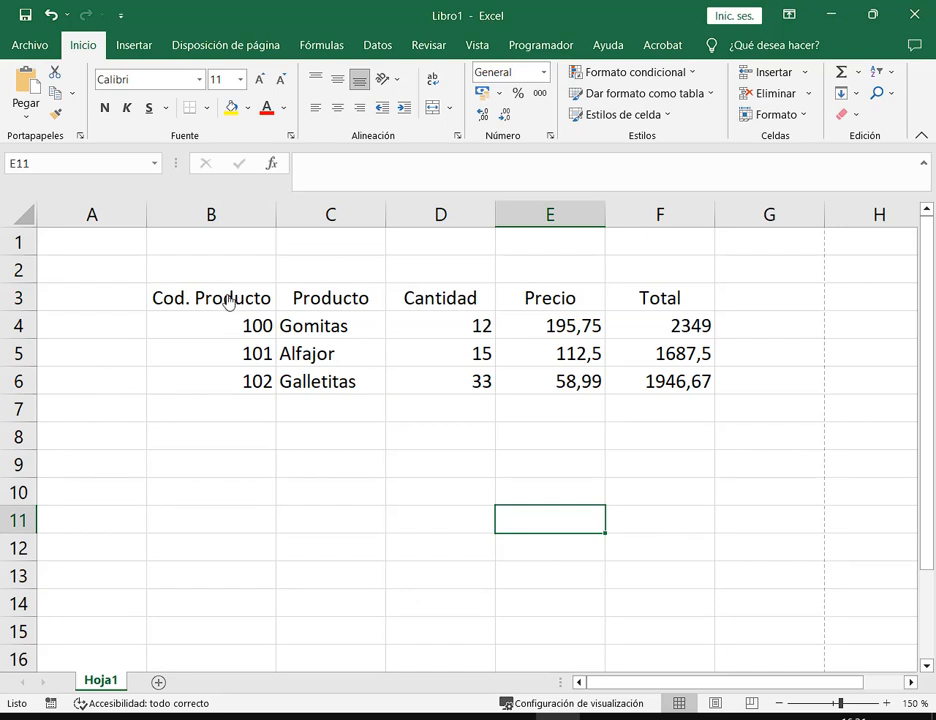
# Set the text in B3:F6 to font size 14 and autofit column B
pyautogui.click(229, 302)
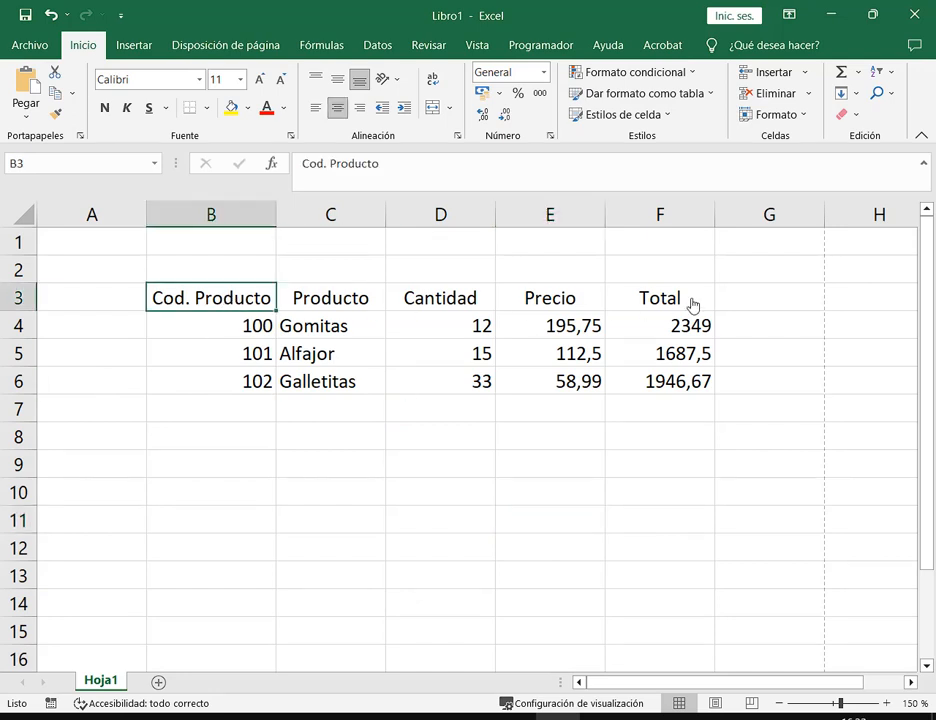
pyautogui.moveTo(187, 300); pyautogui.dragTo(674, 386)
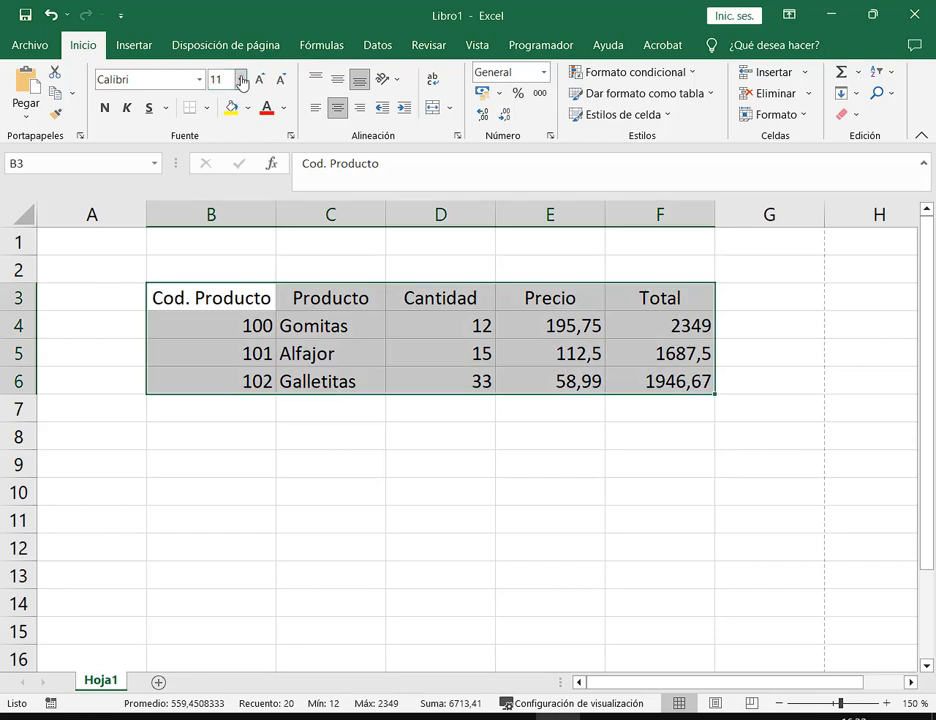
pyautogui.click(240, 79)
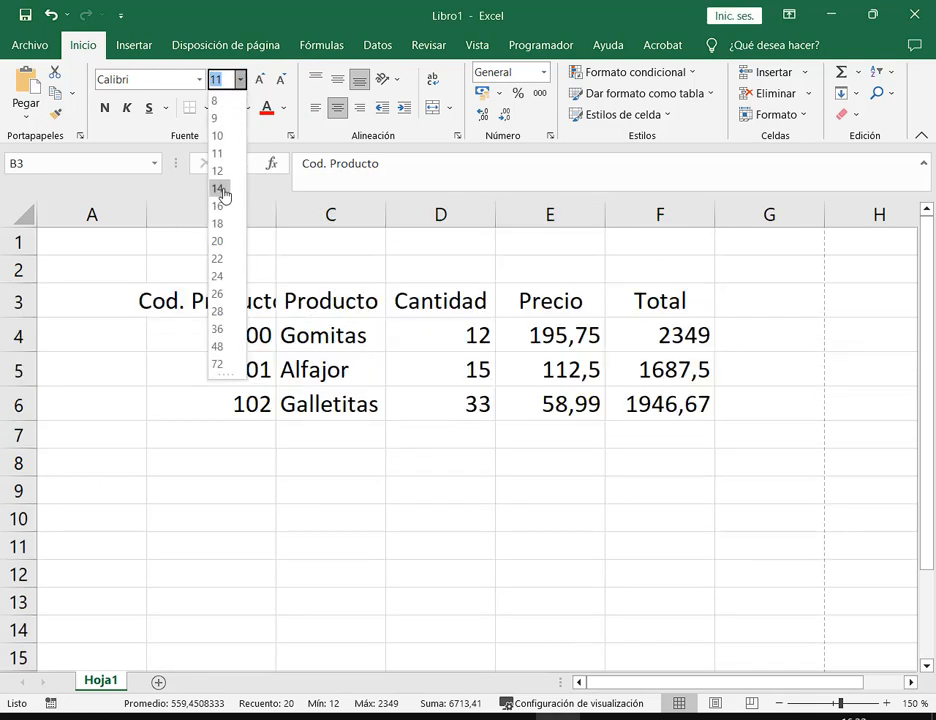
pyautogui.click(220, 189)
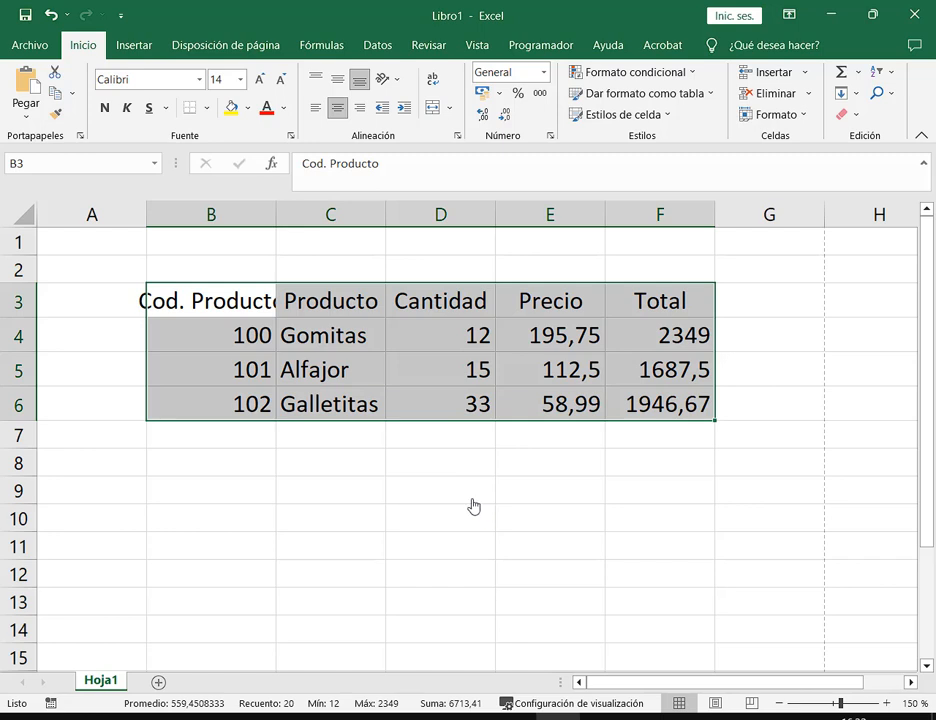
pyautogui.click(474, 503)
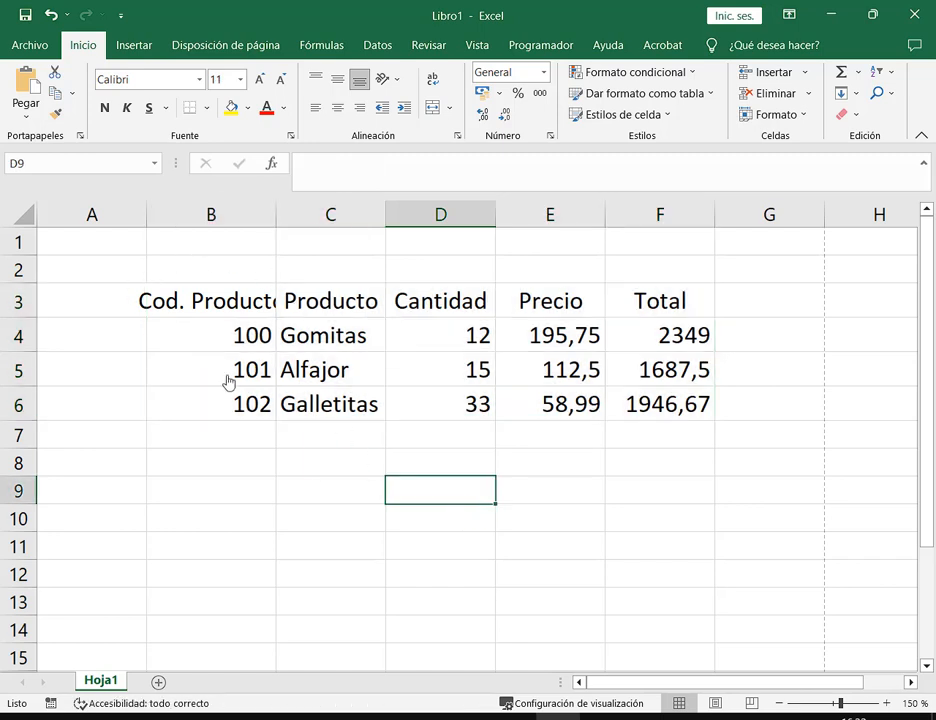
pyautogui.doubleClick(277, 220)
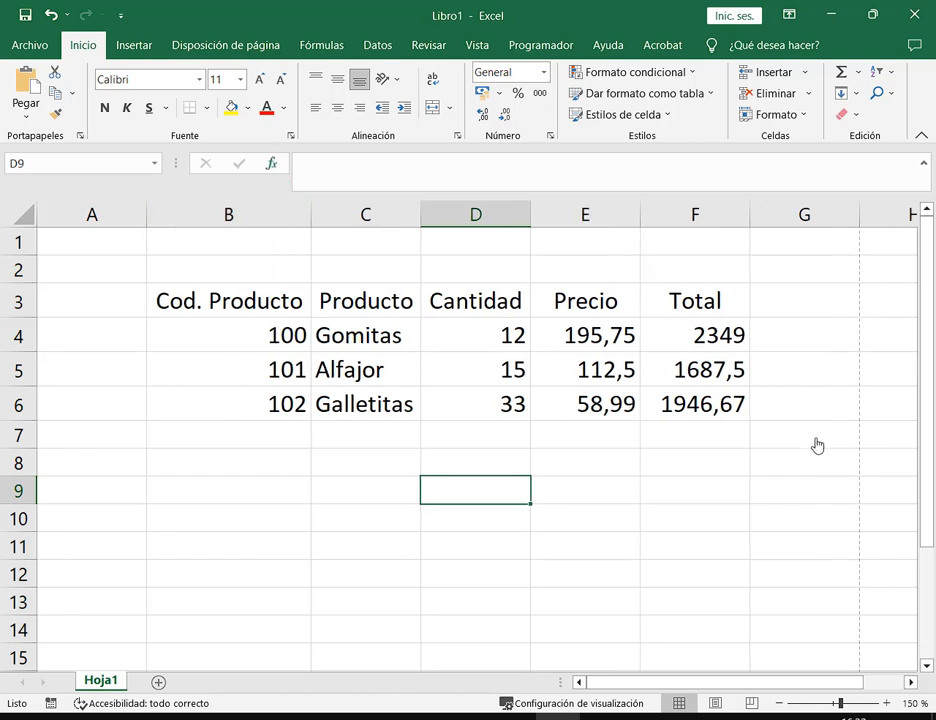
# Check the size-14 table's print preview fits one page, then return to the sheet
pyautogui.click(25, 46)
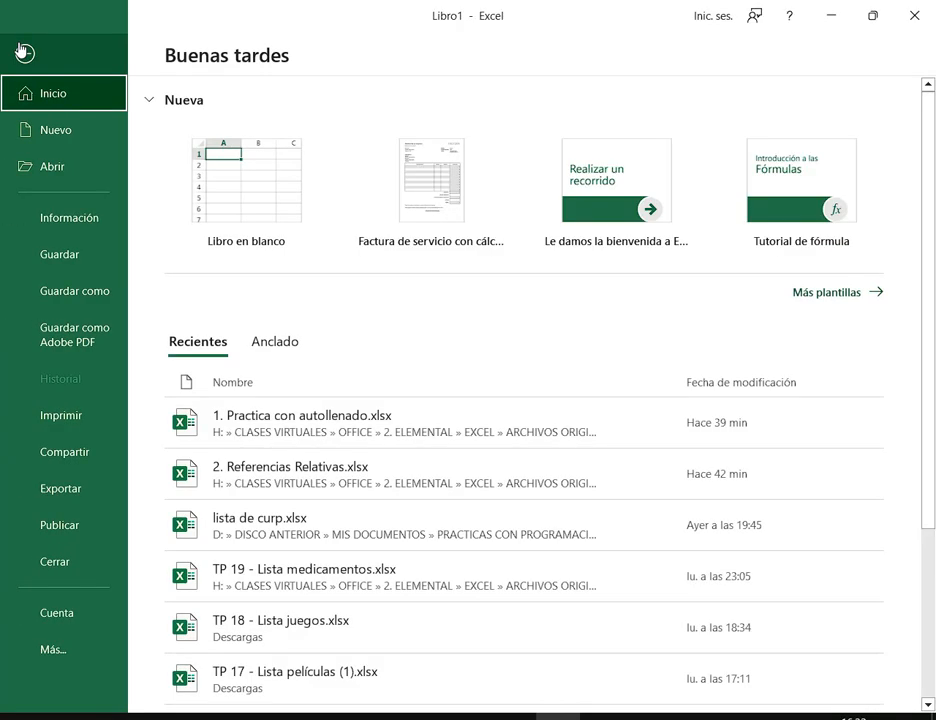
pyautogui.click(100, 428)
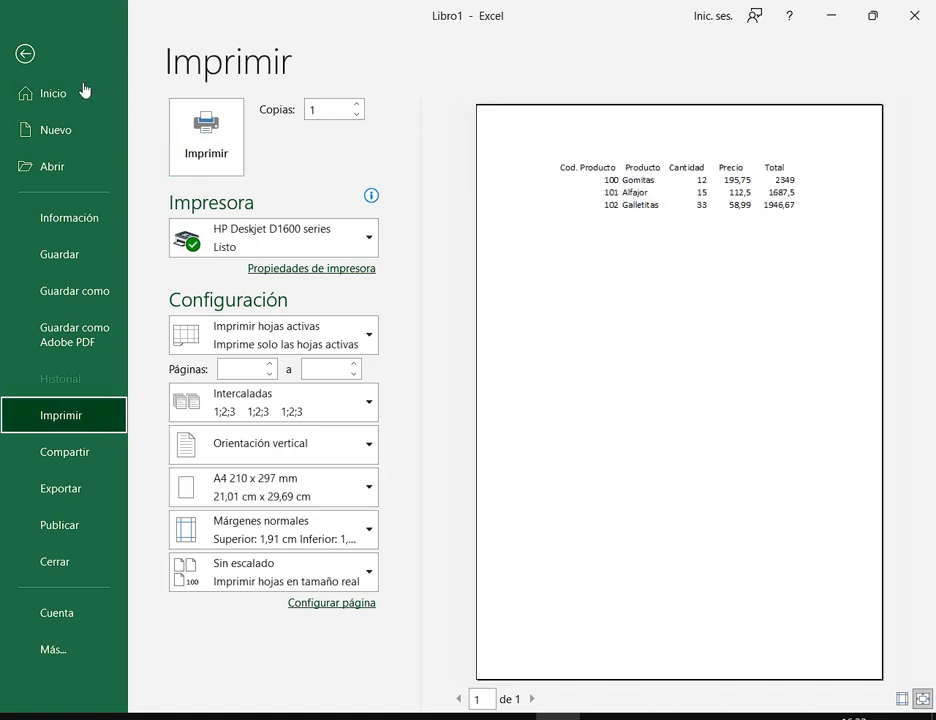
pyautogui.click(26, 56)
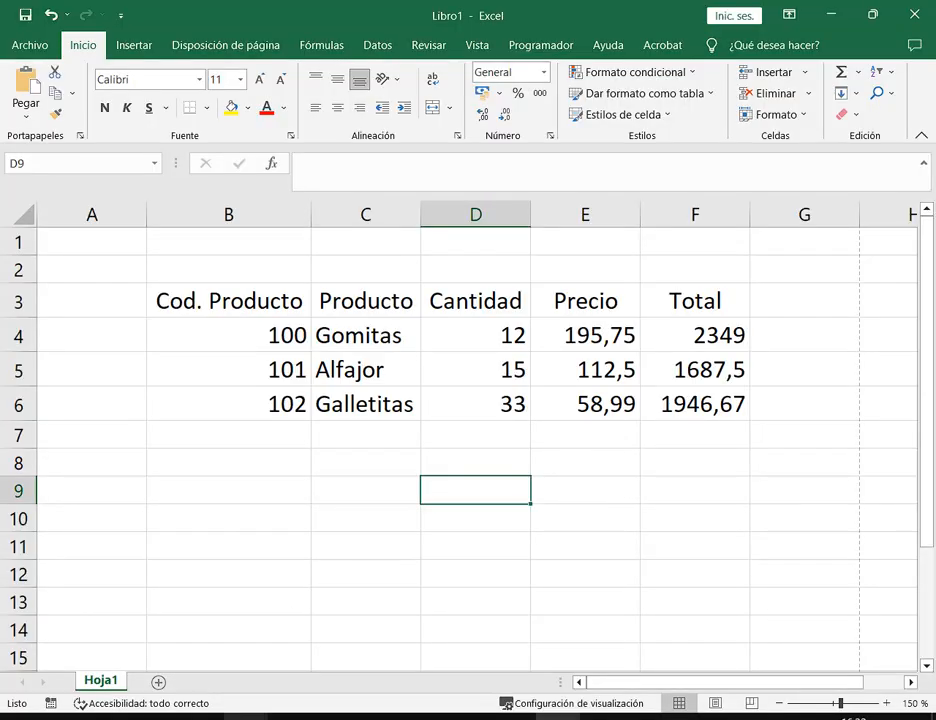
pyautogui.click(175, 660)
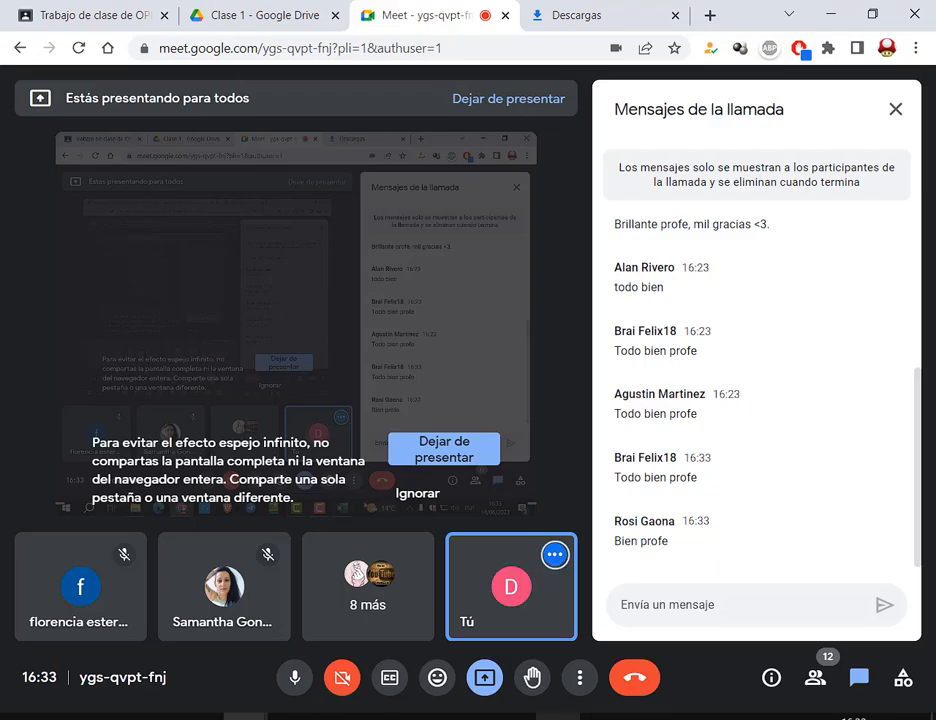
pyautogui.click(558, 718)
pyautogui.click(368, 303)
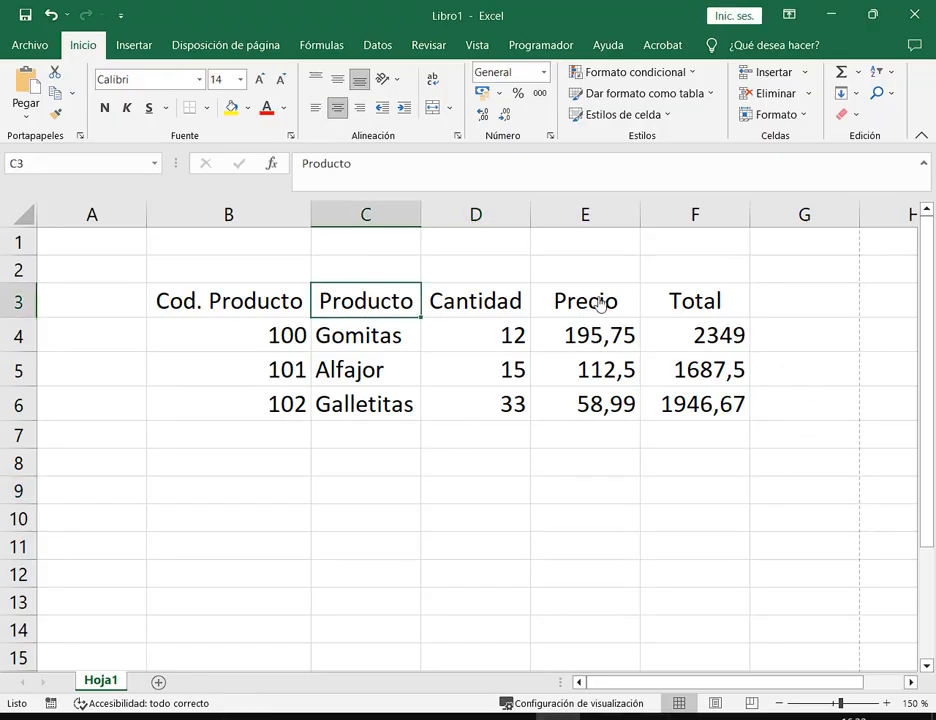
pyautogui.click(233, 315)
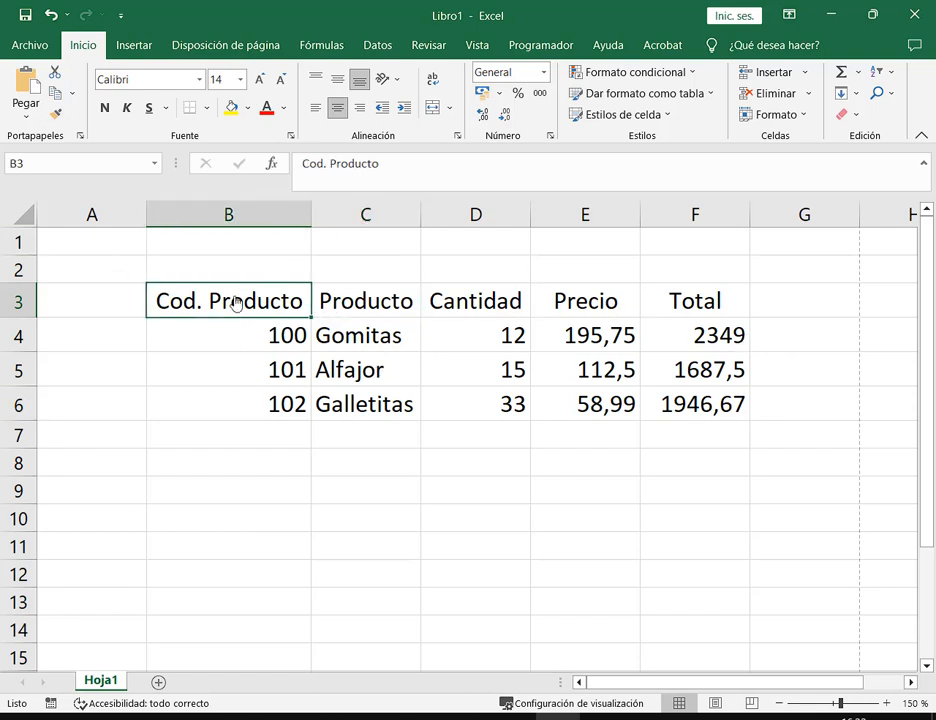
pyautogui.click(708, 340)
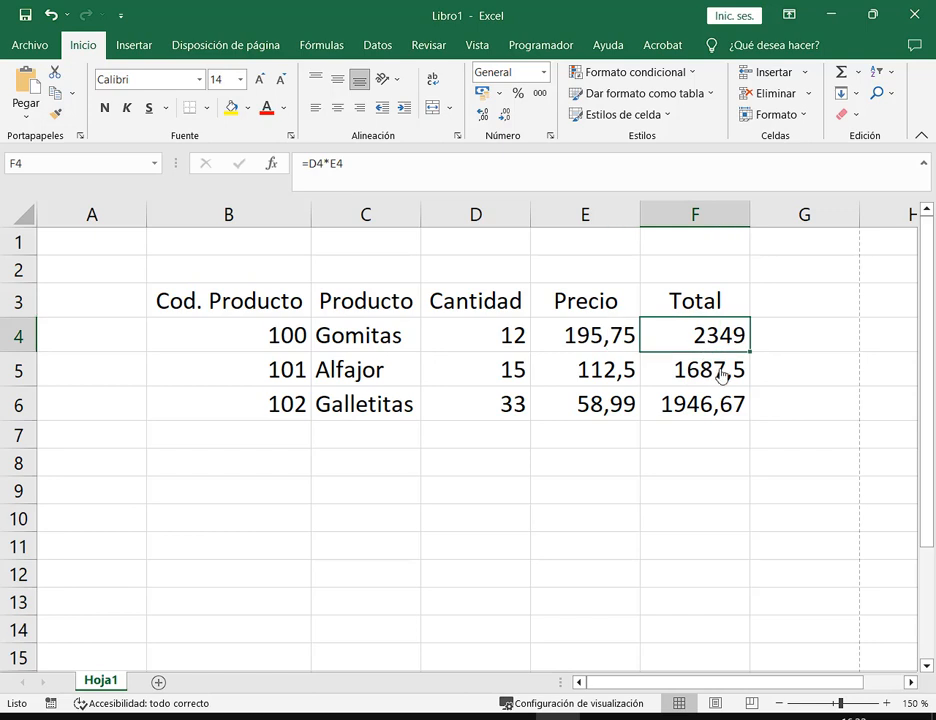
pyautogui.click(244, 305)
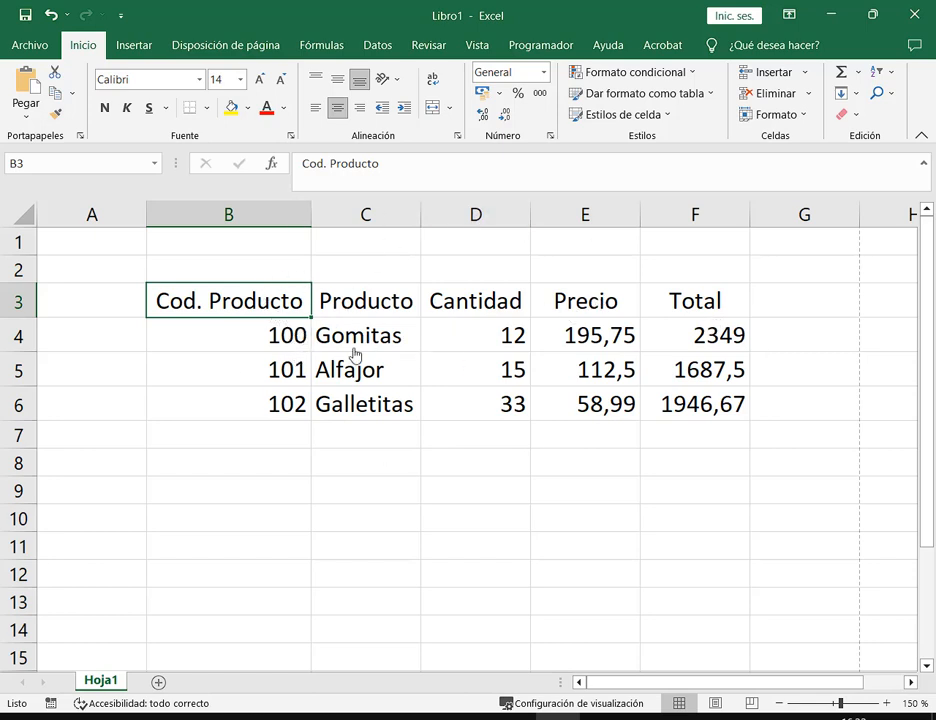
pyautogui.click(483, 344)
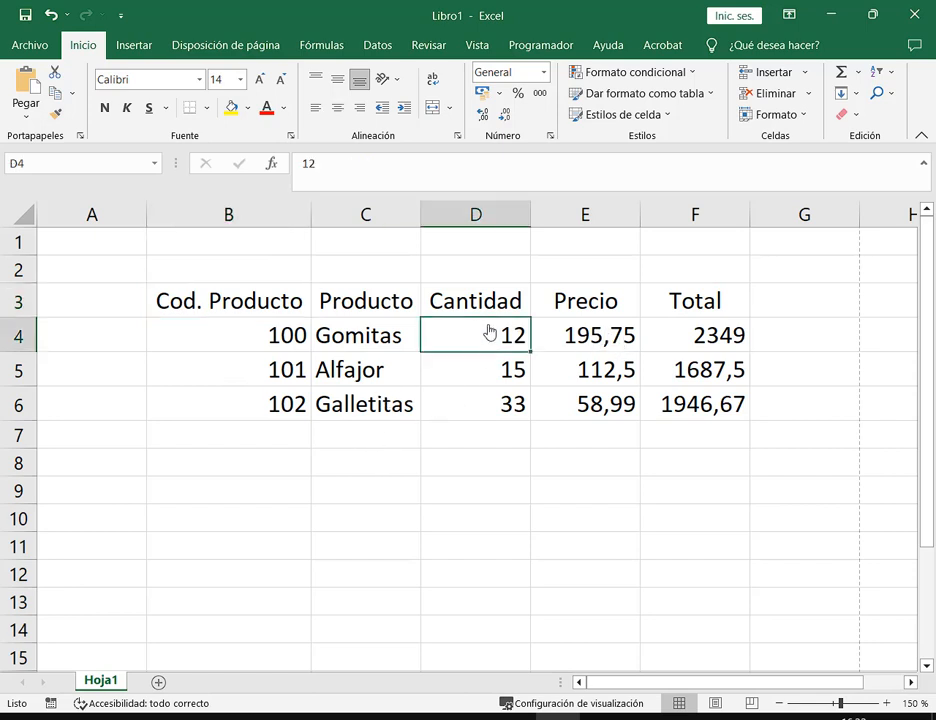
pyautogui.click(407, 340)
pyautogui.click(404, 380)
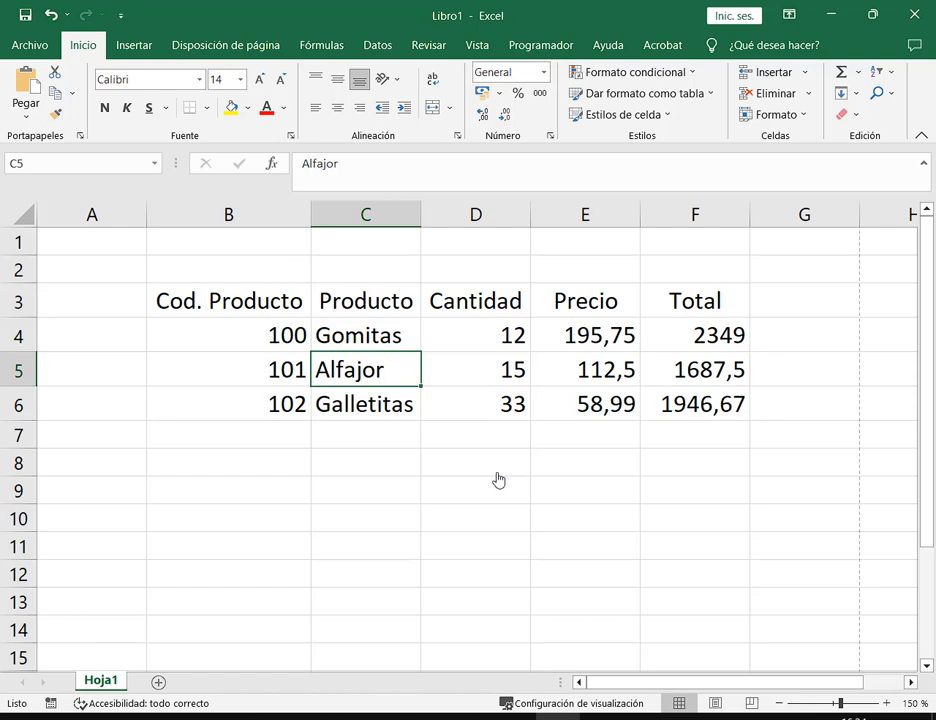
# Rename Alfajor to Alfajores in cell C5
pyautogui.write('es')
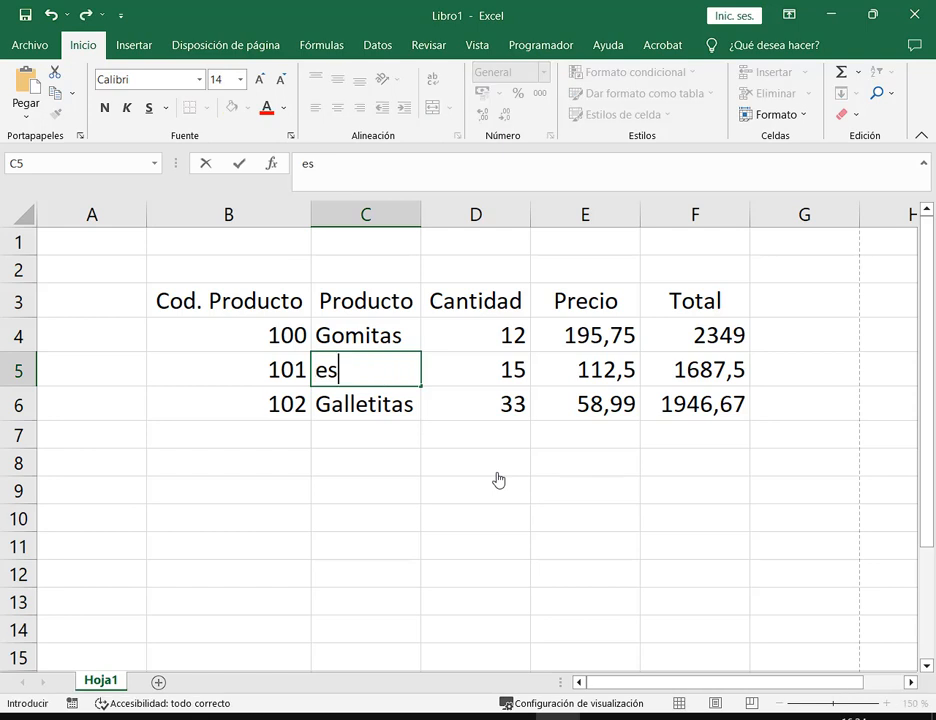
pyautogui.press('Return')
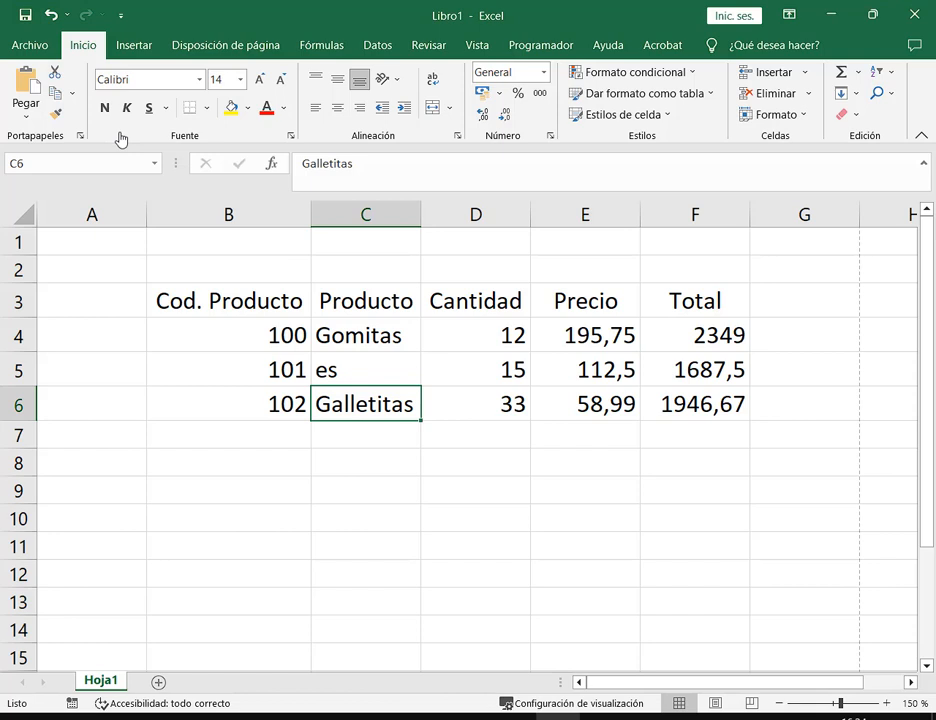
pyautogui.click(50, 24)
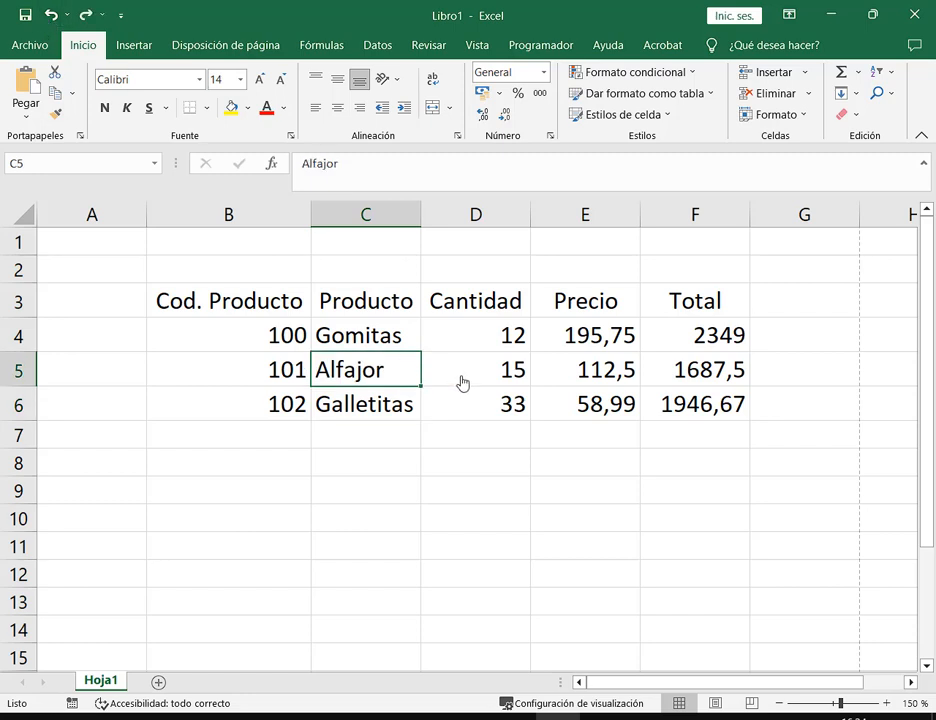
pyautogui.doubleClick(408, 379)
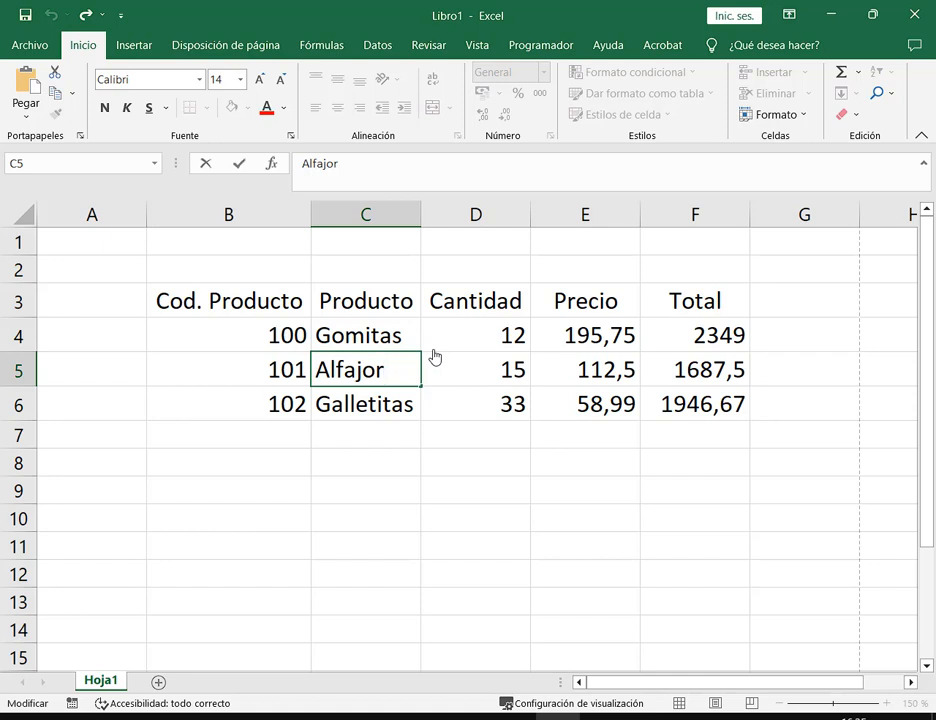
pyautogui.write('es')
pyautogui.press('Return')
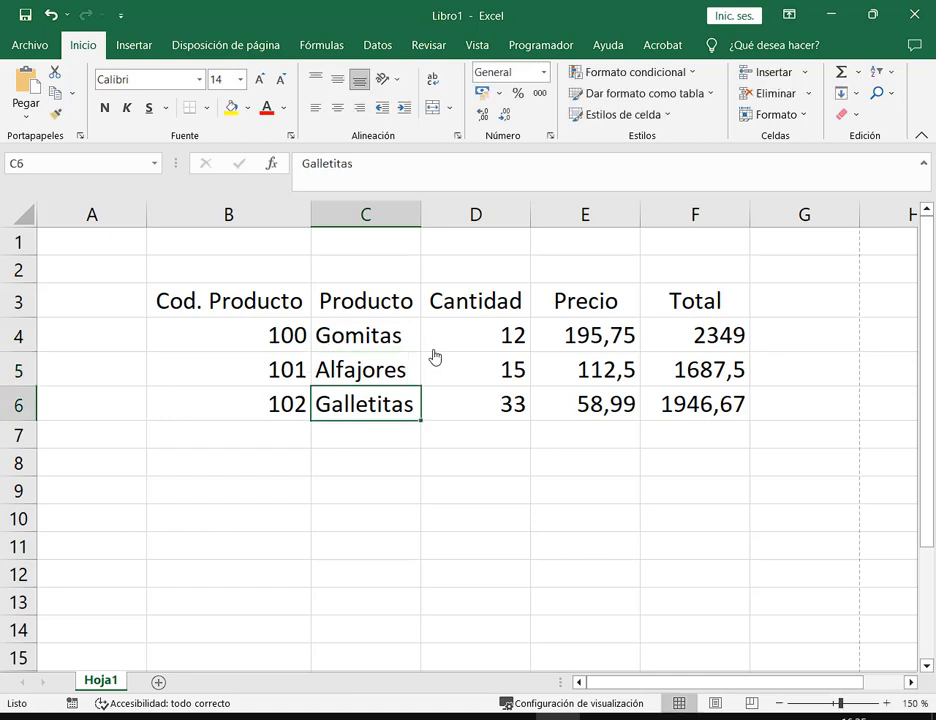
pyautogui.hotkey('ctrl', 'z')
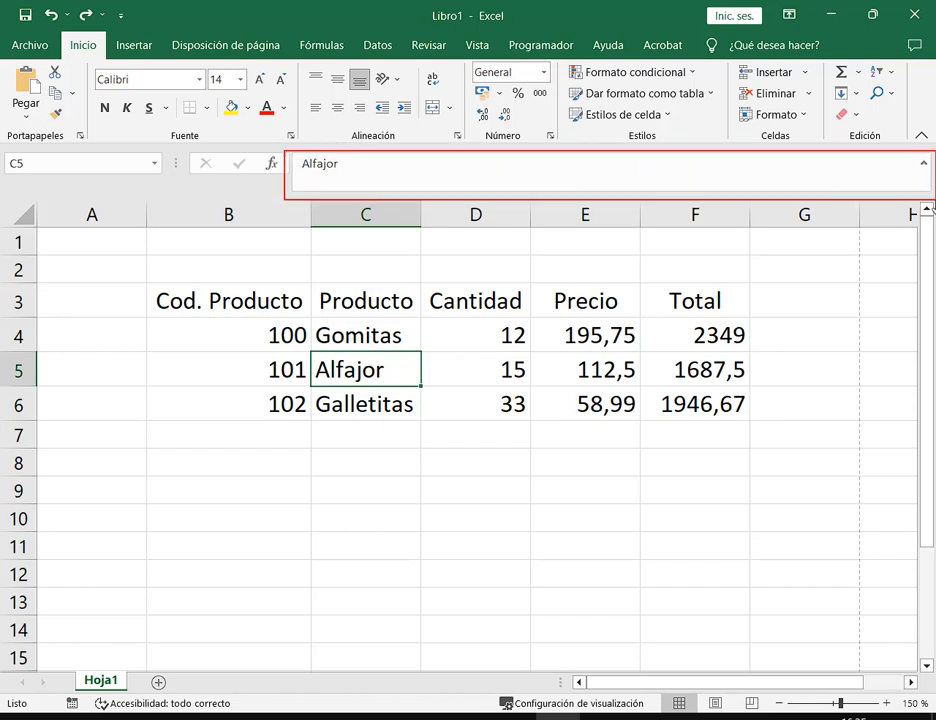
pyautogui.click(350, 167)
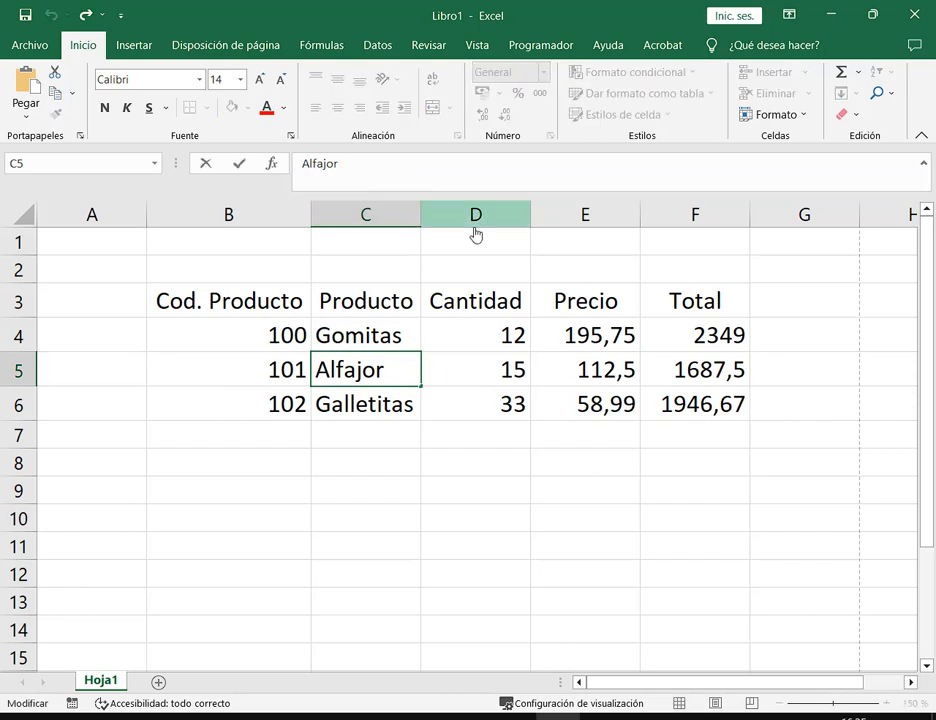
pyautogui.write('es')
pyautogui.press('Return')
# Replace Galletitas with Gaseosas in cell C6
pyautogui.press('Up')
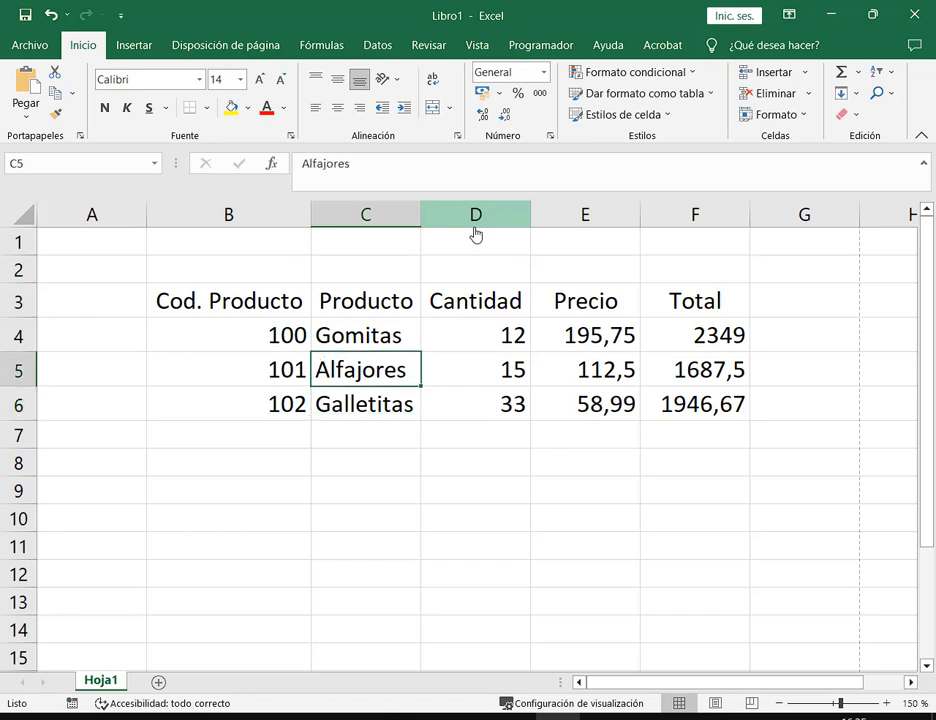
pyautogui.press('Down')
pyautogui.press('Up')
pyautogui.press('Up')
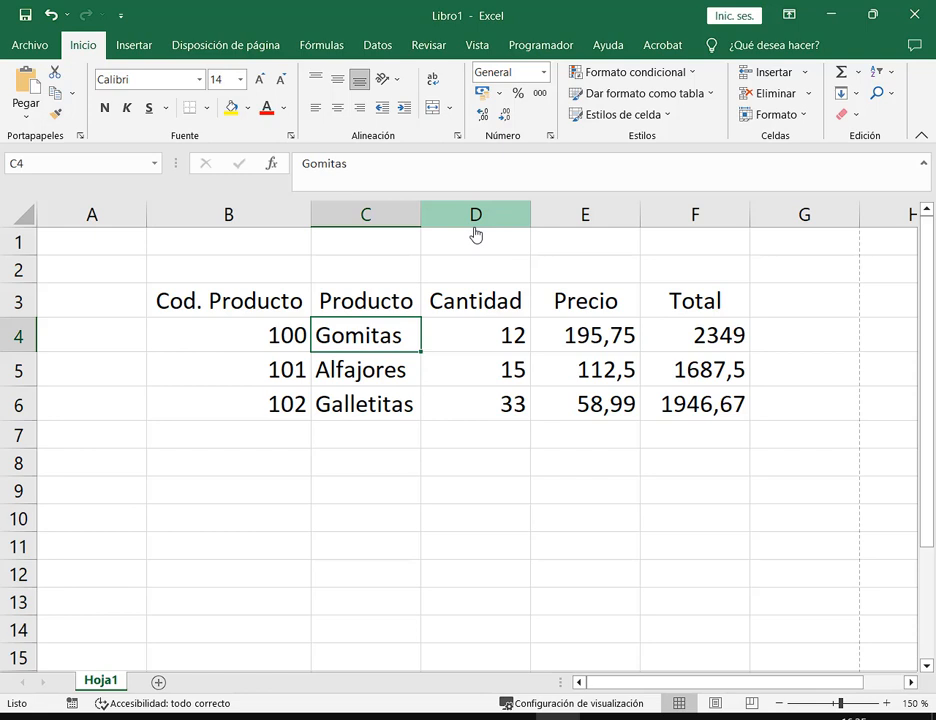
pyautogui.press('Right')
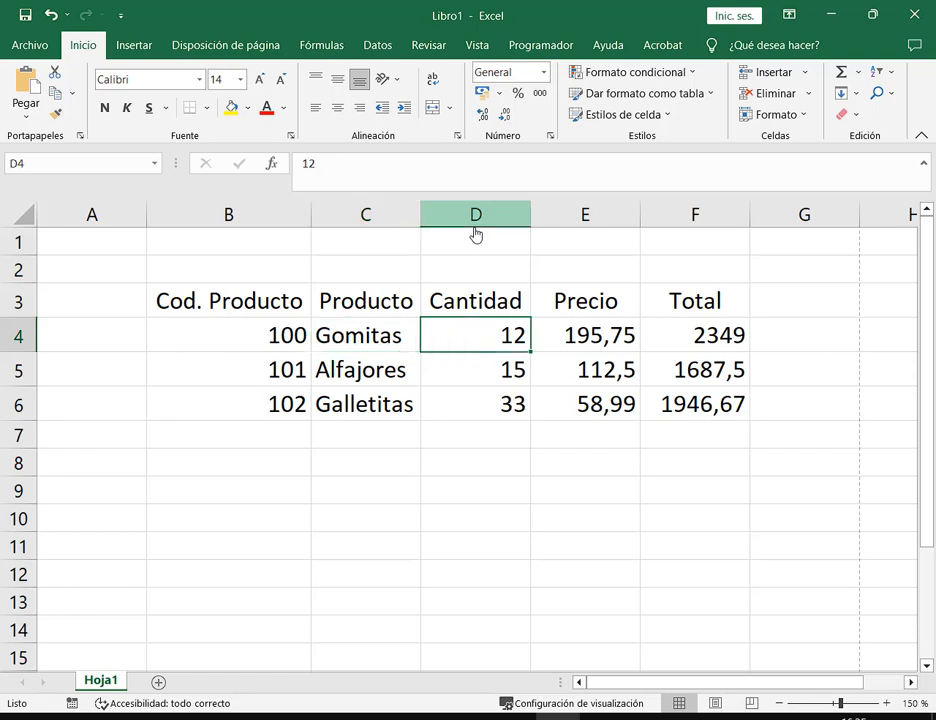
pyautogui.press('Left')
pyautogui.press('Down')
pyautogui.press('Down')
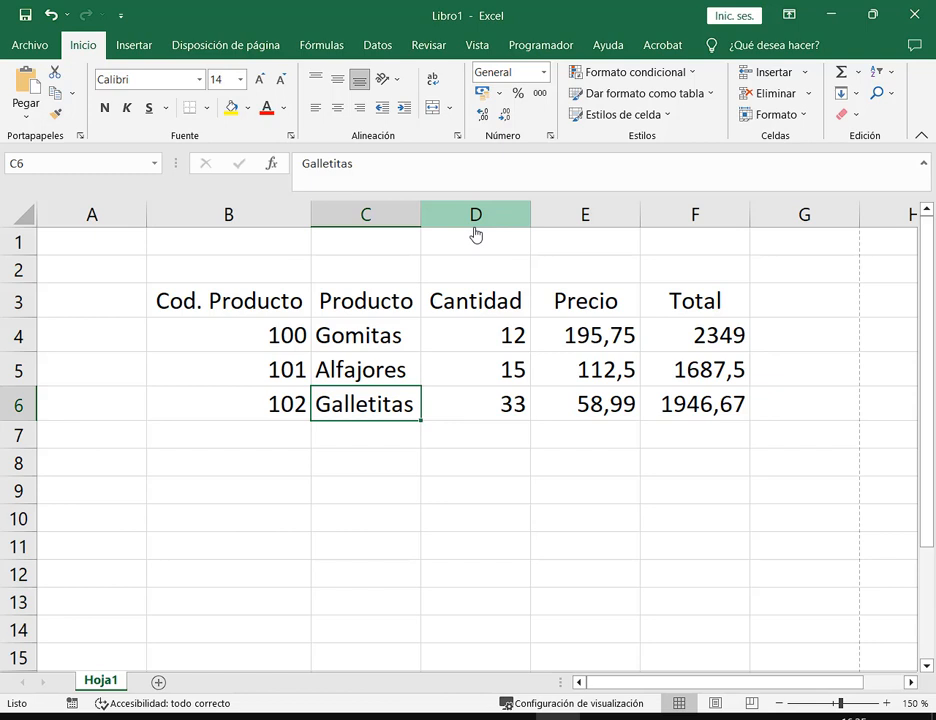
pyautogui.press('BackSpace')
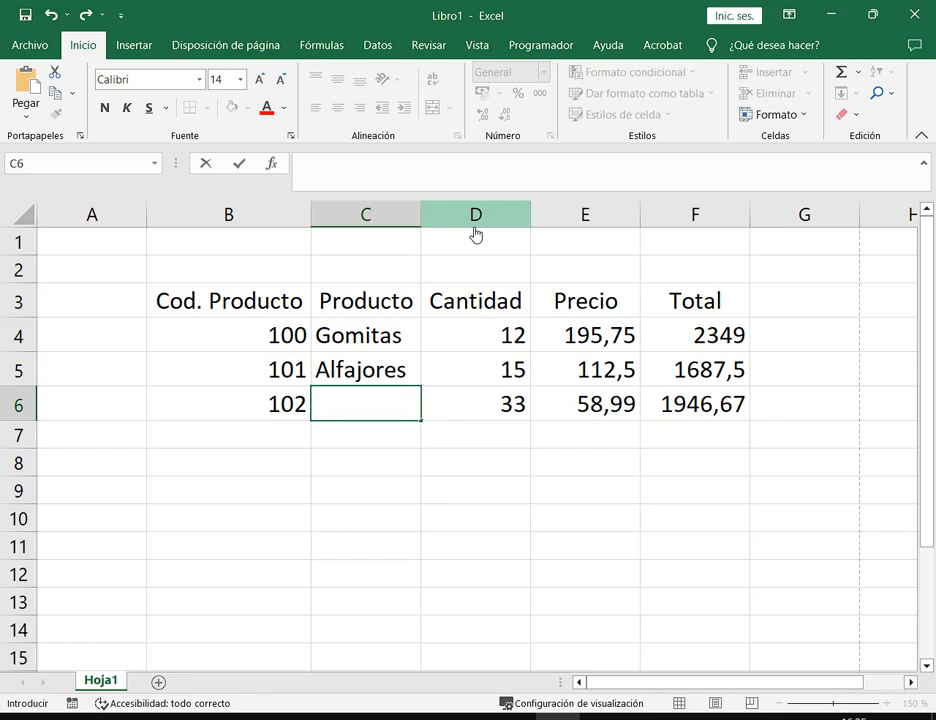
pyautogui.press('Escape')
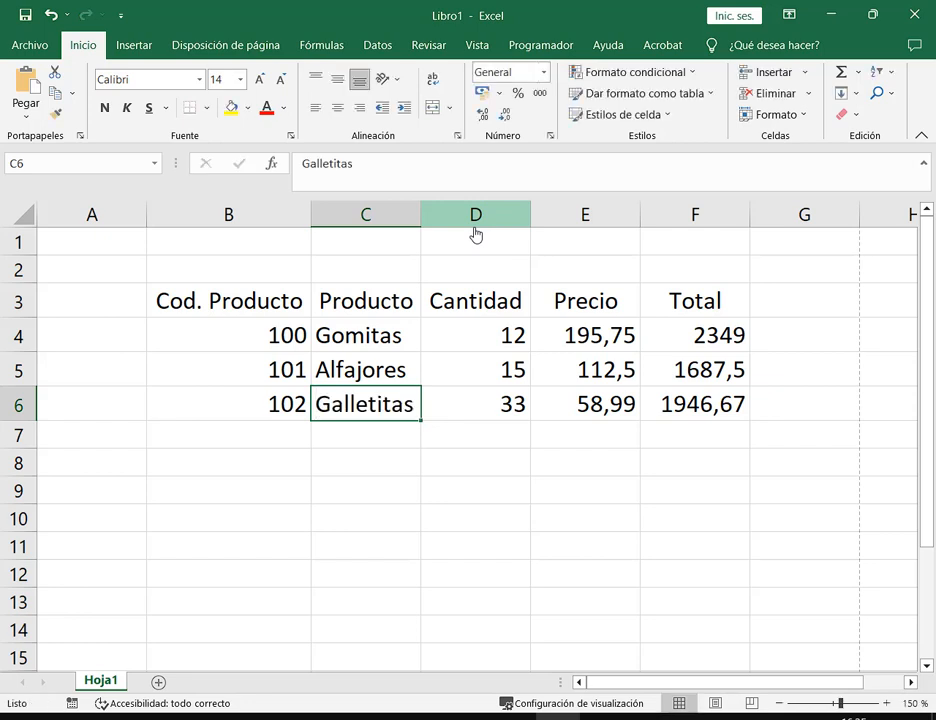
pyautogui.press('BackSpace')
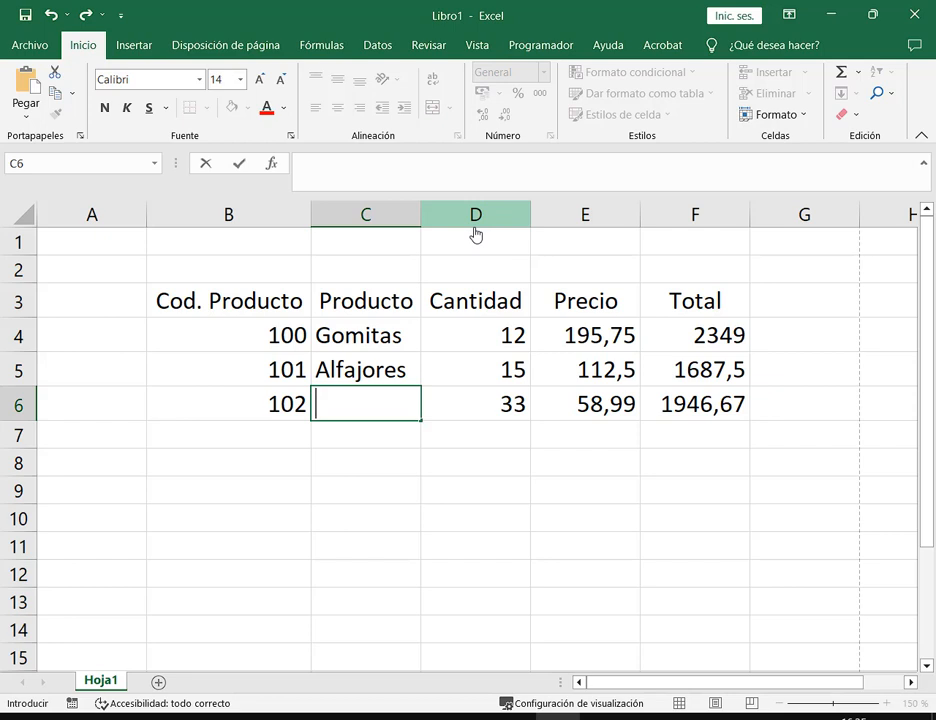
pyautogui.write('G')
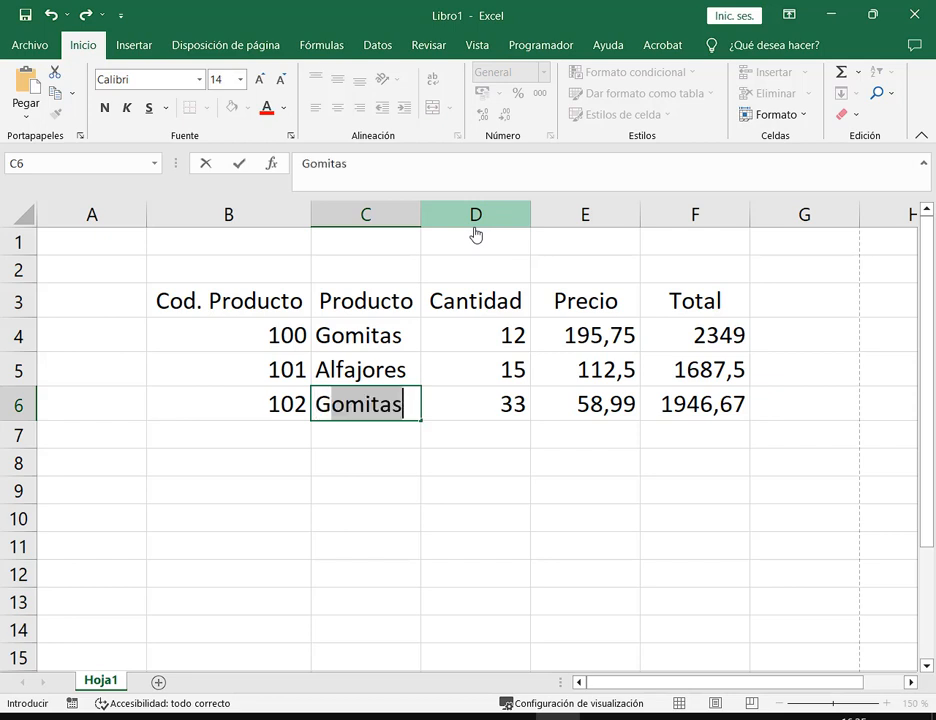
pyautogui.write('aseosas')
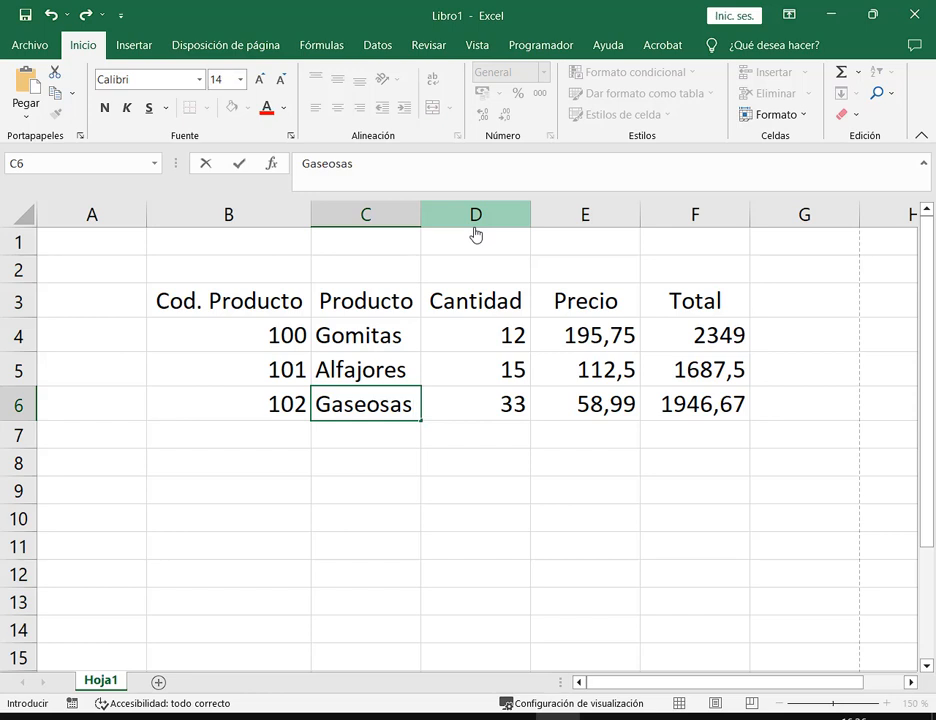
pyautogui.press('Return')
# Change the Gaseosas quantity from 33 to 75, making its total 4424,25
pyautogui.press('Up')
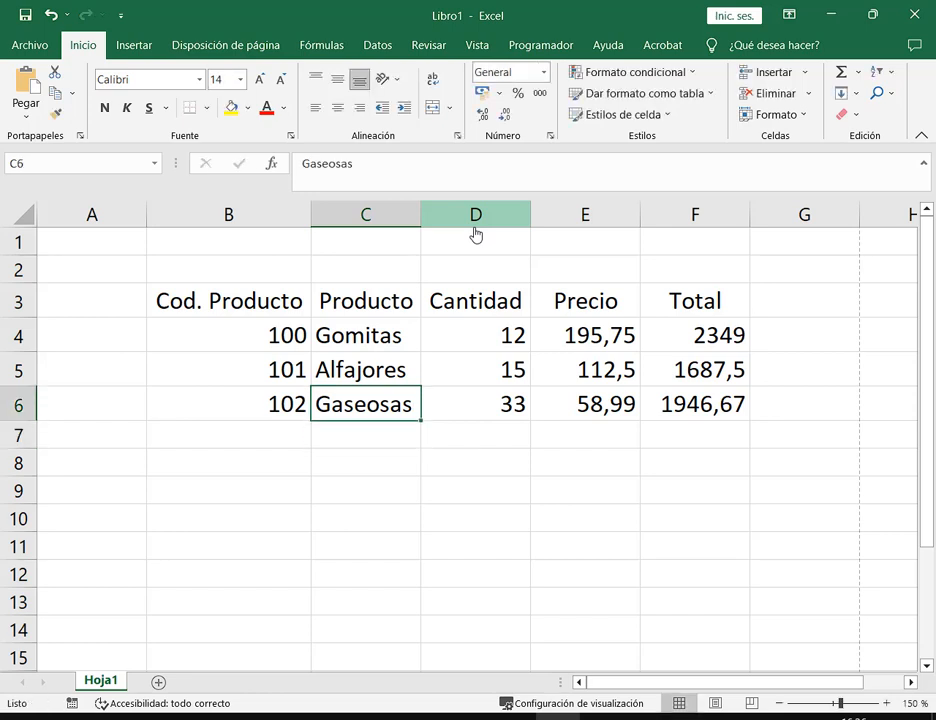
pyautogui.press('Right')
pyautogui.press('BackSpace')
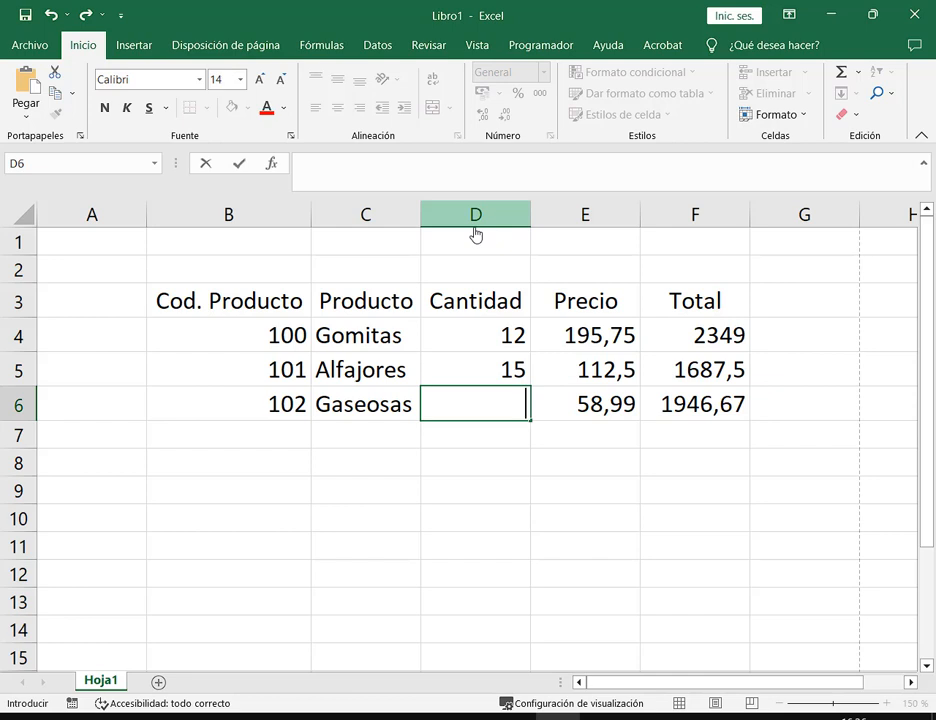
pyautogui.write('75')
pyautogui.press('Return')
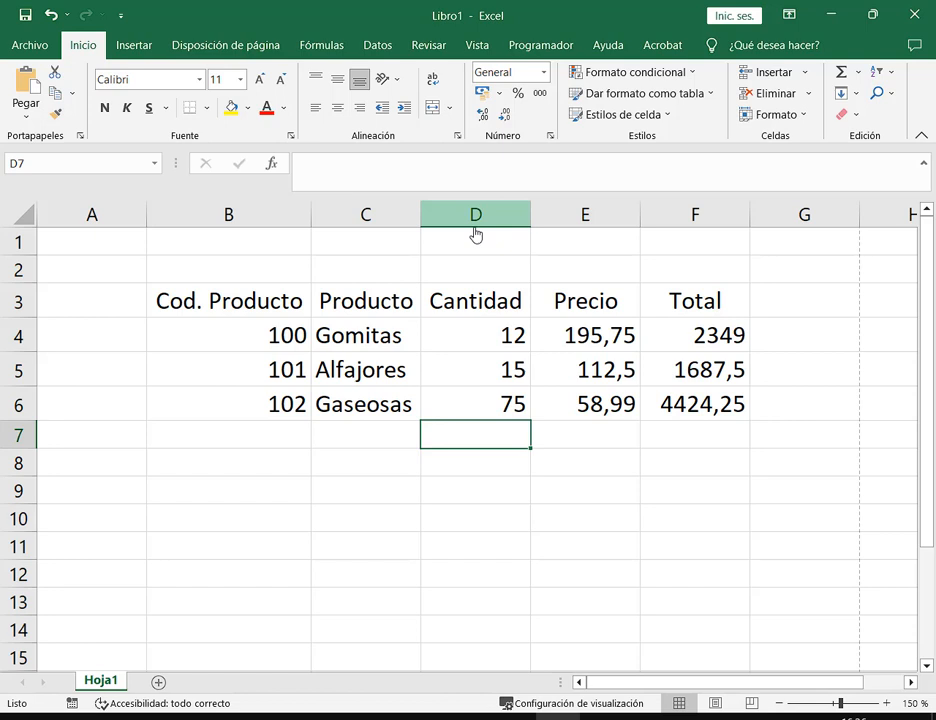
pyautogui.press('Up')
pyautogui.press('Up')
pyautogui.press('Up')
pyautogui.press('Left')
pyautogui.press('Left')
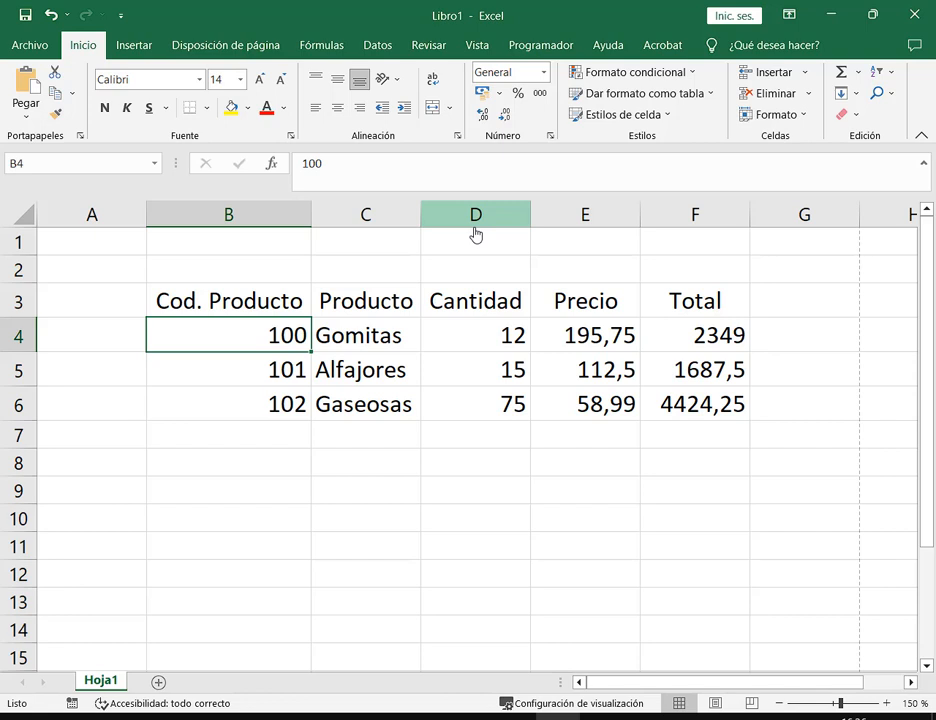
pyautogui.press('Delete')
pyautogui.hotkey('ctrl', 'z')
pyautogui.press('BackSpace')
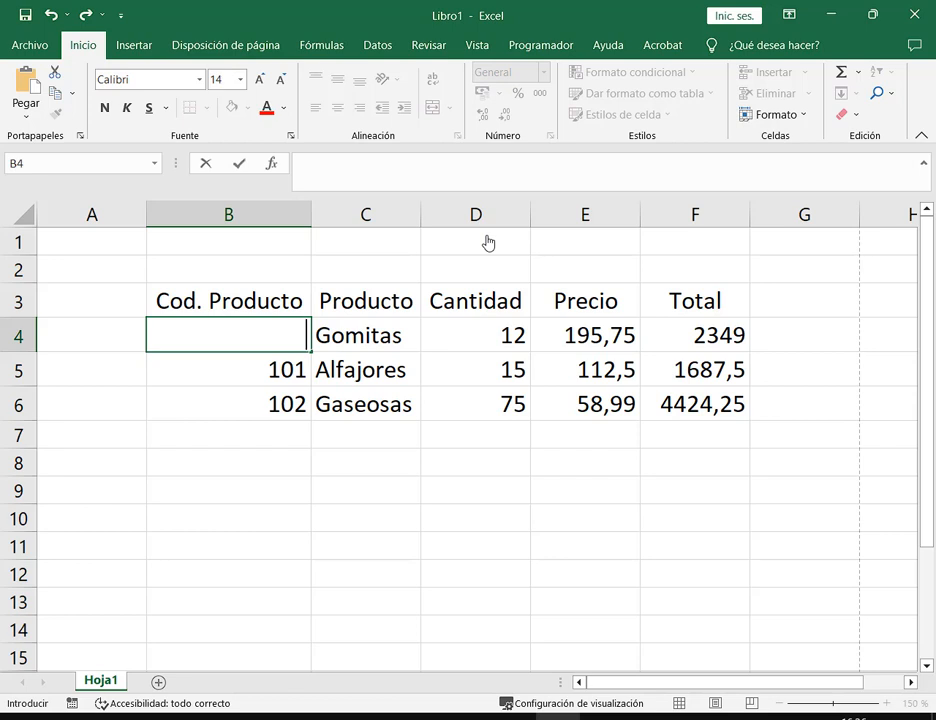
pyautogui.write('100')
pyautogui.hotkey('ctrl', 'Return')
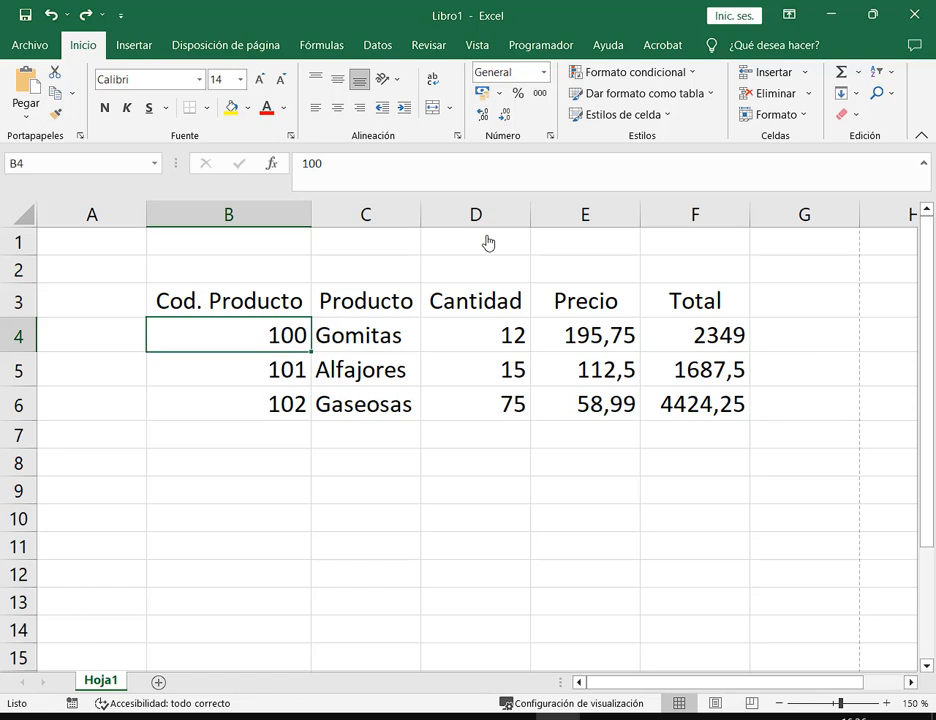
pyautogui.press('Delete')
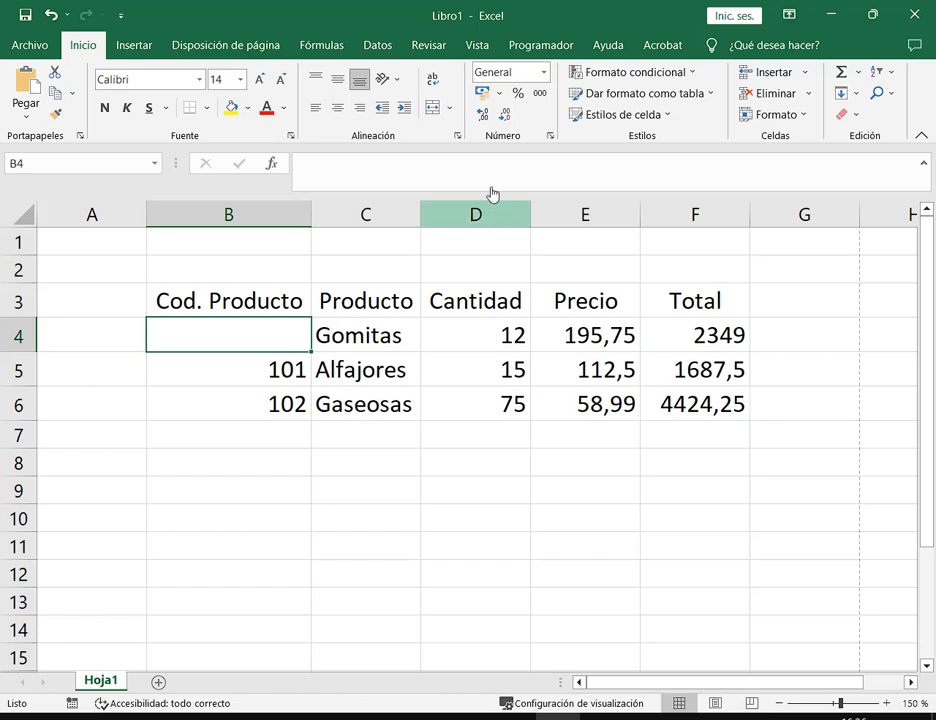
pyautogui.click(49, 18)
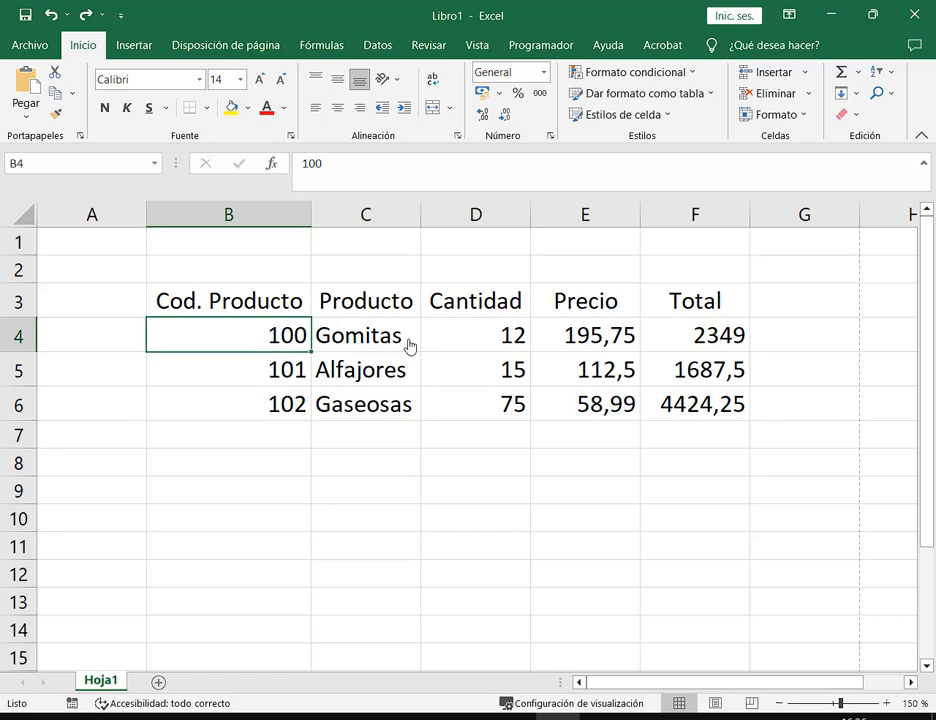
pyautogui.press('Down')
pyautogui.press('Down')
pyautogui.press('Delete')
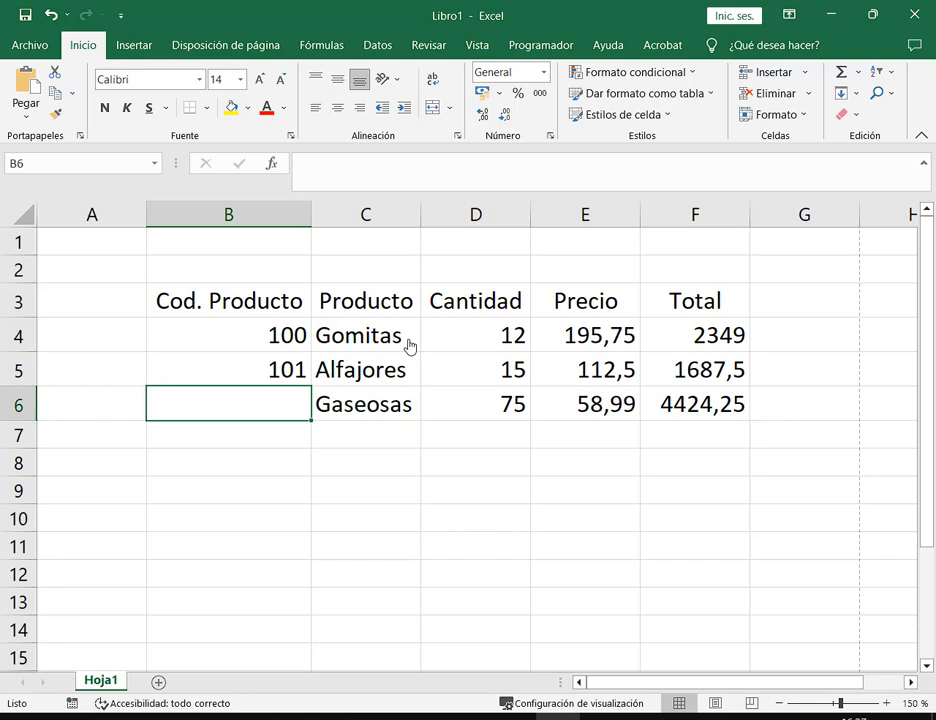
pyautogui.hotkey('ctrl', 'z')
# Select the whole table B3:F6, clear its contents, then restore it
pyautogui.moveTo(278, 334); pyautogui.dragTo(700, 412)
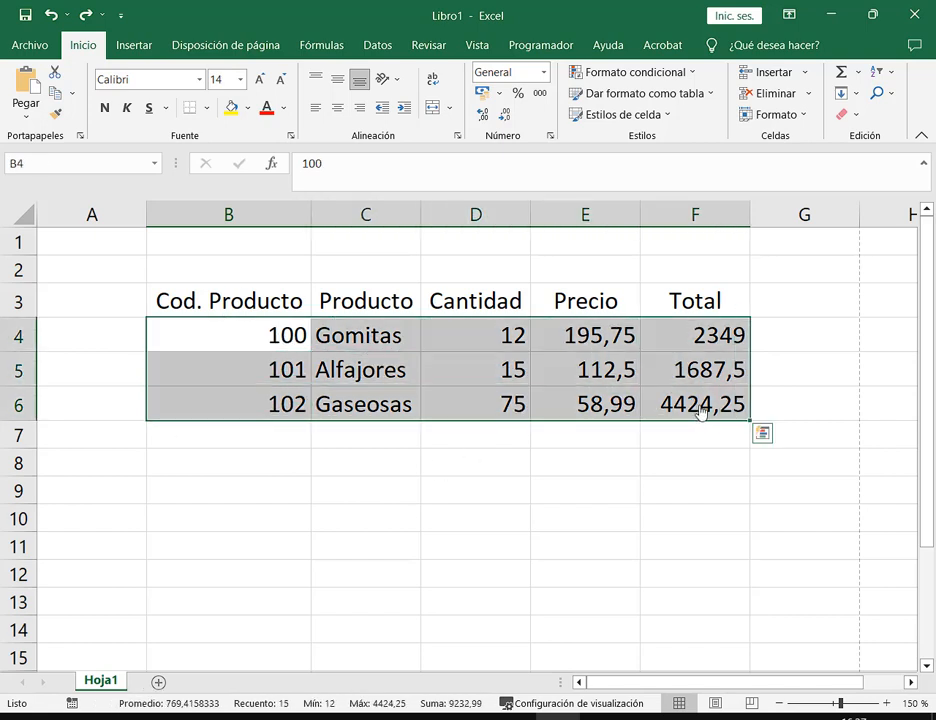
pyautogui.moveTo(288, 303); pyautogui.dragTo(700, 410)
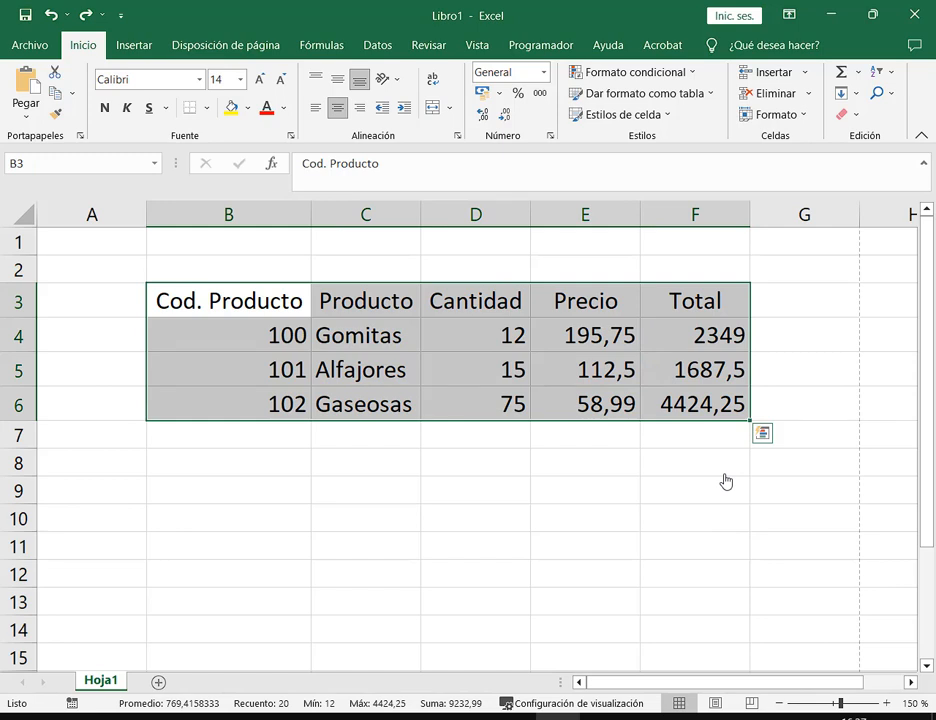
pyautogui.press('BackSpace')
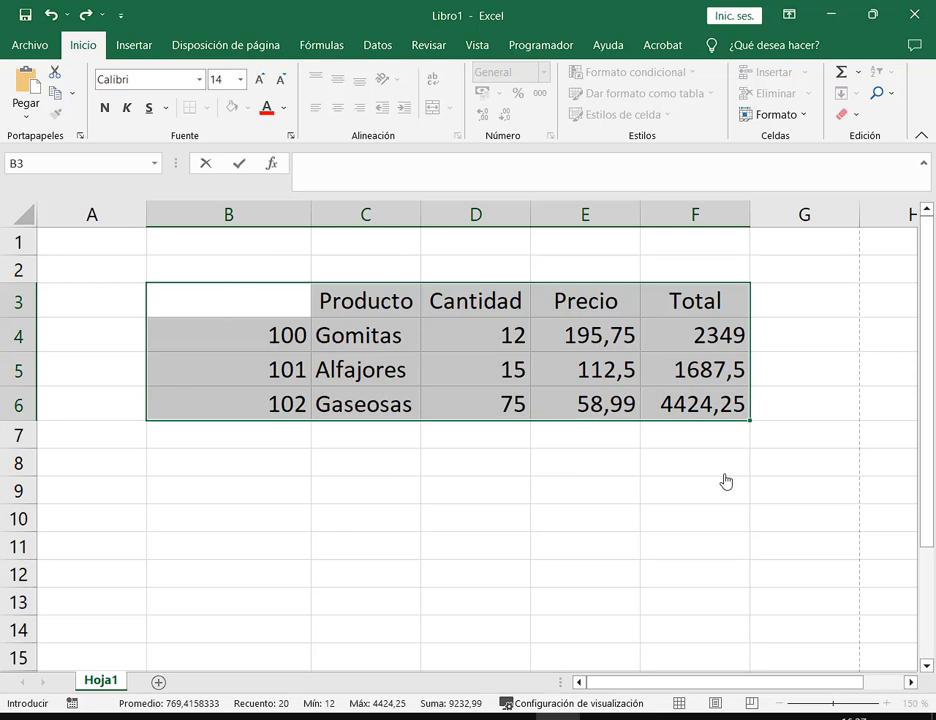
pyautogui.press('Escape')
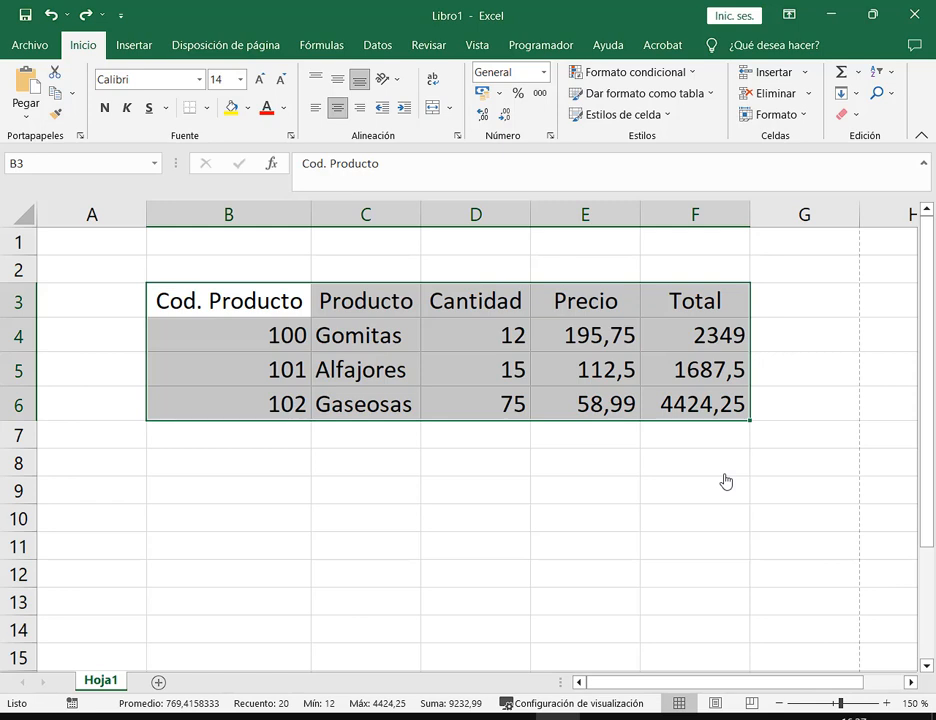
pyautogui.press('Delete')
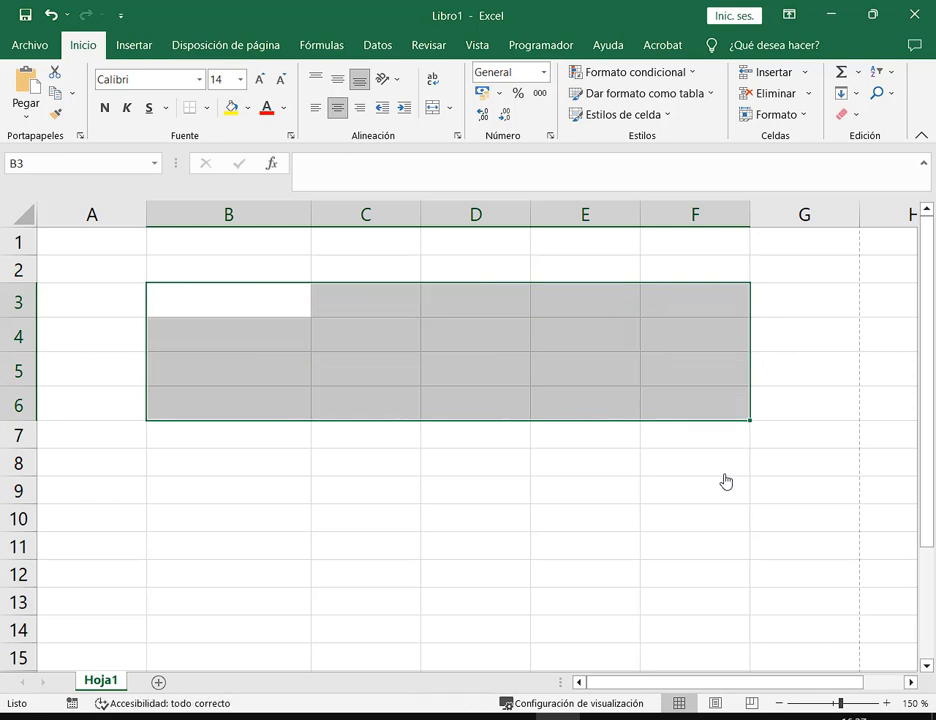
pyautogui.write('Cod. Producto\tProducto\tCantidad\tPrecio\tTotal 100\tGomitas\t12\t195,75\t2349 101\tAlfajores\t15\t112,5\t1687,5 102\tGaseosas\t75\t58,99\t4424,25')
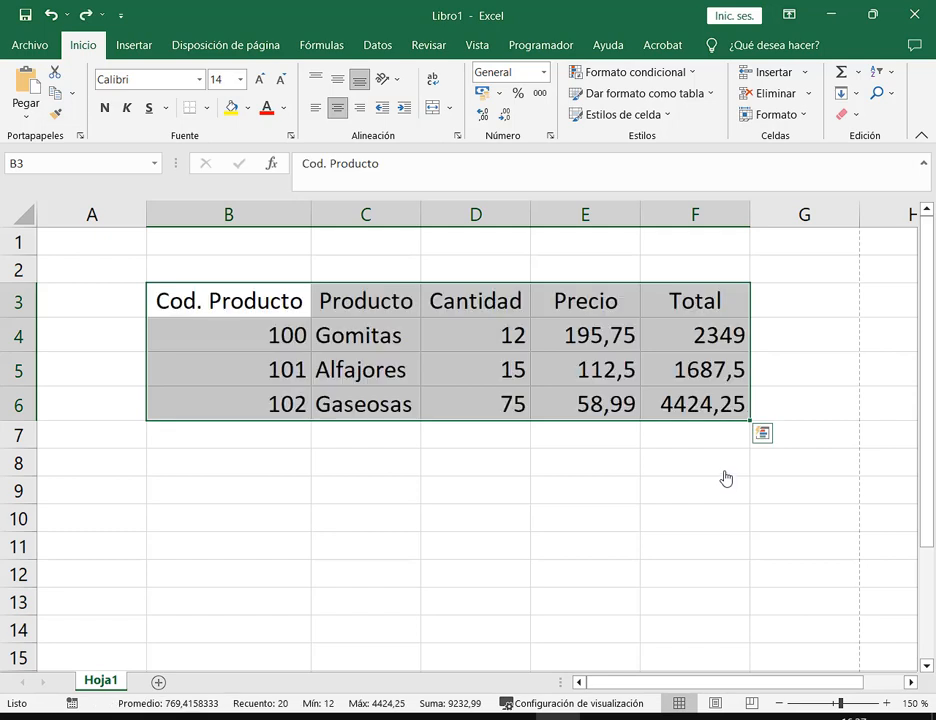
pyautogui.click(718, 466)
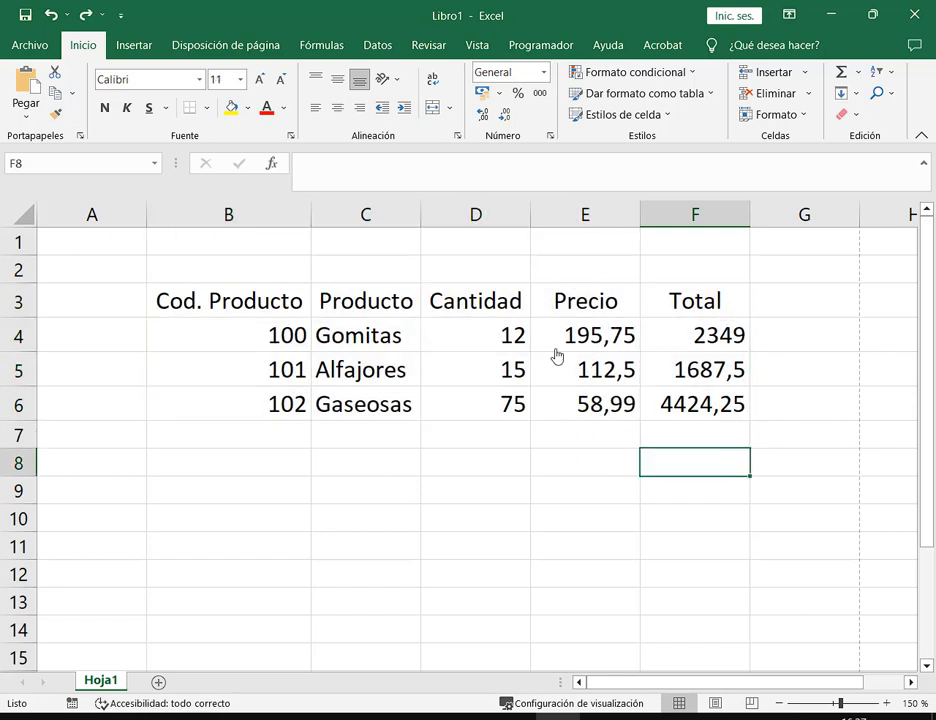
# Delete the quantities 12, 15 and 75 in D4:D6
pyautogui.click(509, 347)
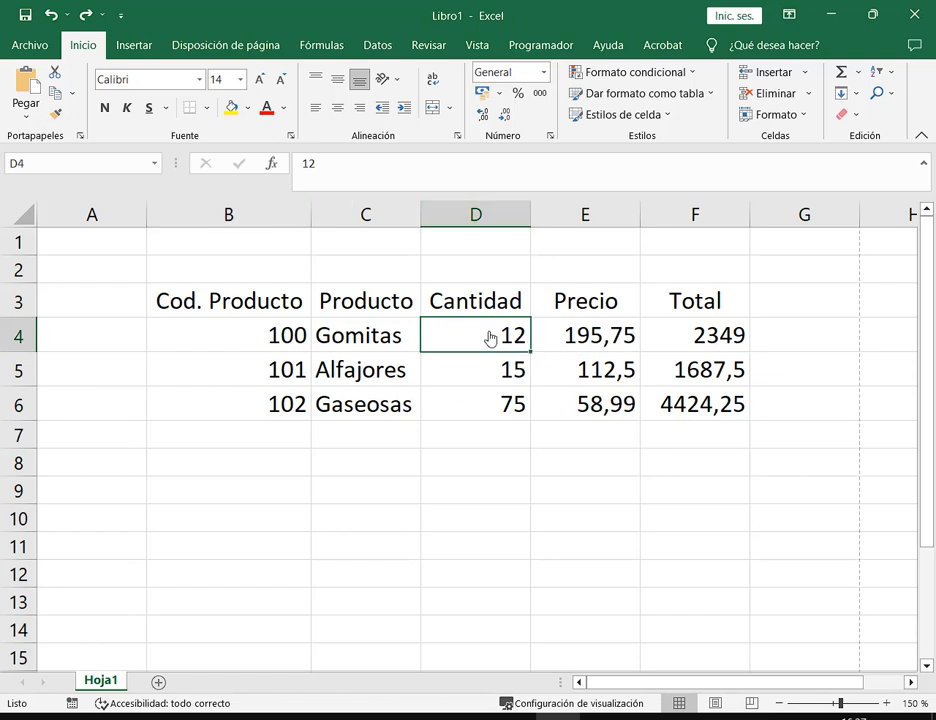
pyautogui.moveTo(488, 340); pyautogui.dragTo(492, 406)
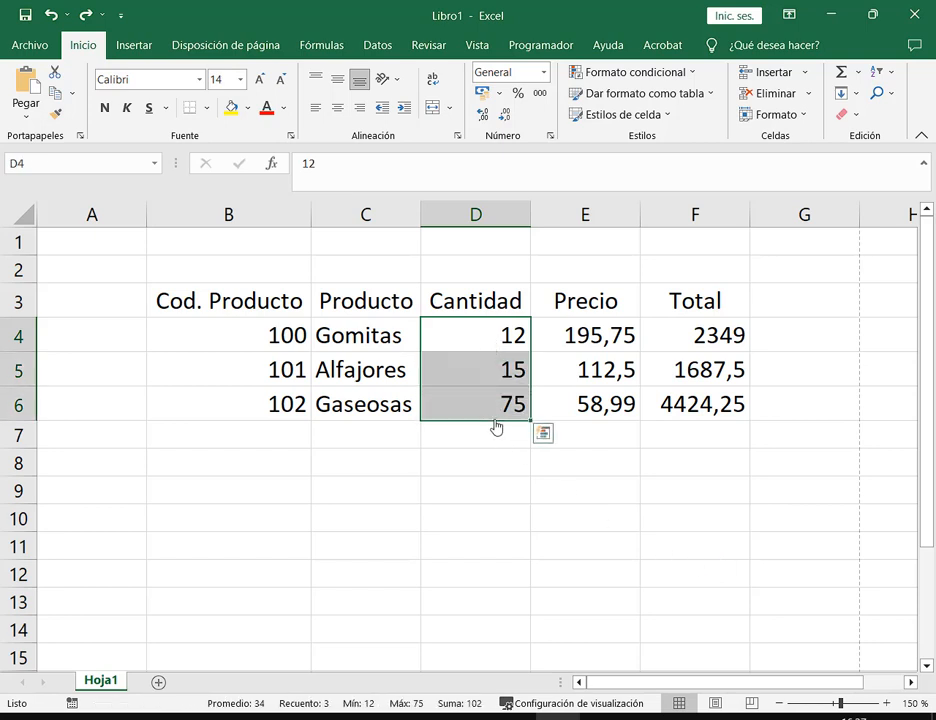
pyautogui.press('Delete')
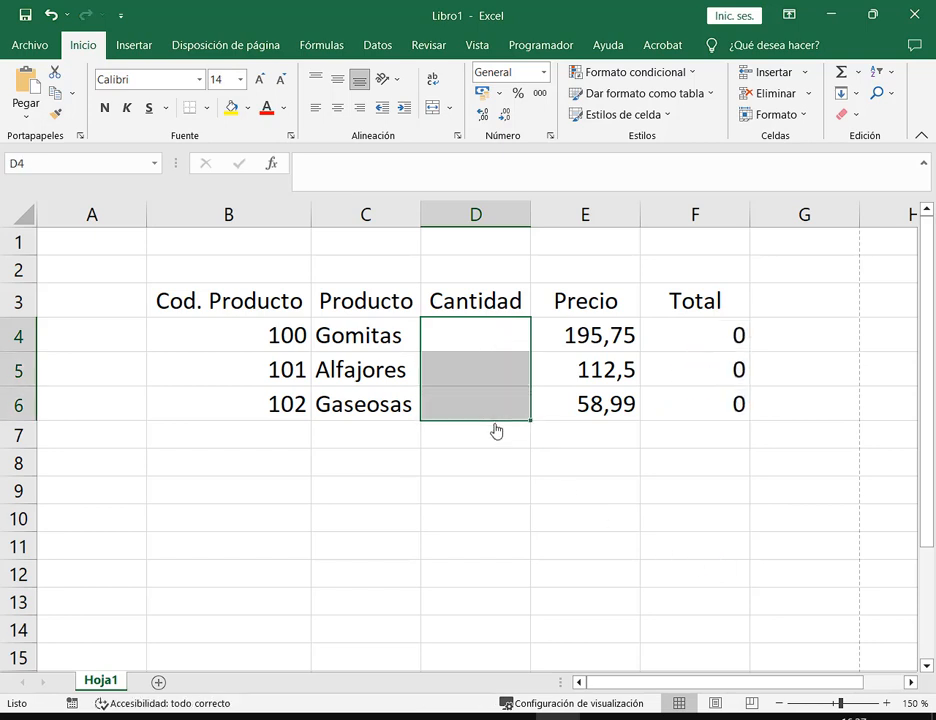
pyautogui.click(500, 452)
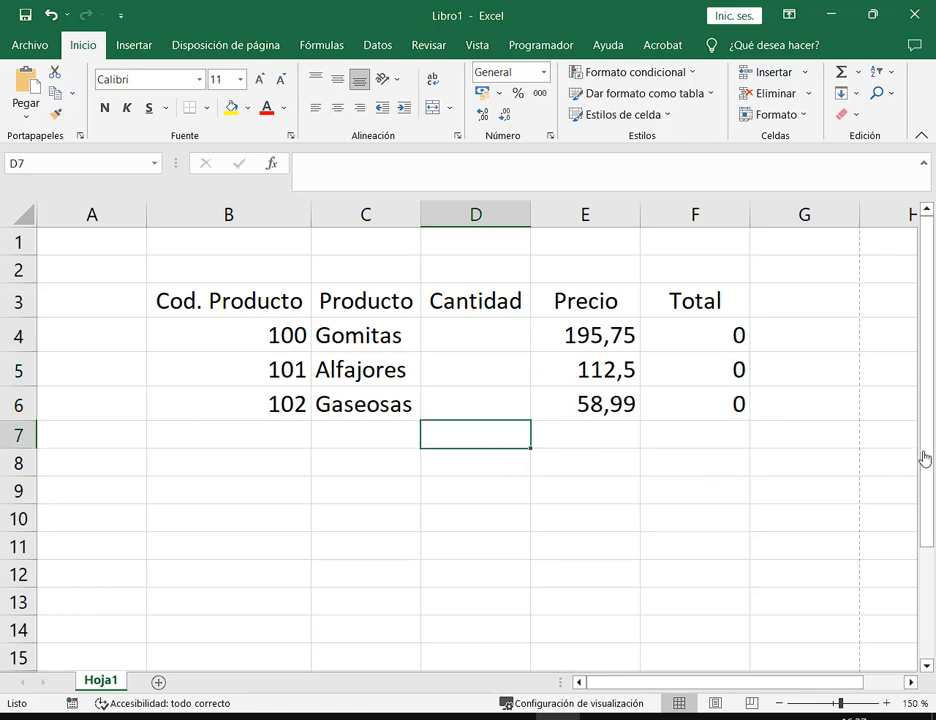
# Close Libro1 with No guardar and switch to the Google Meet window in Chrome
pyautogui.click(30, 45)
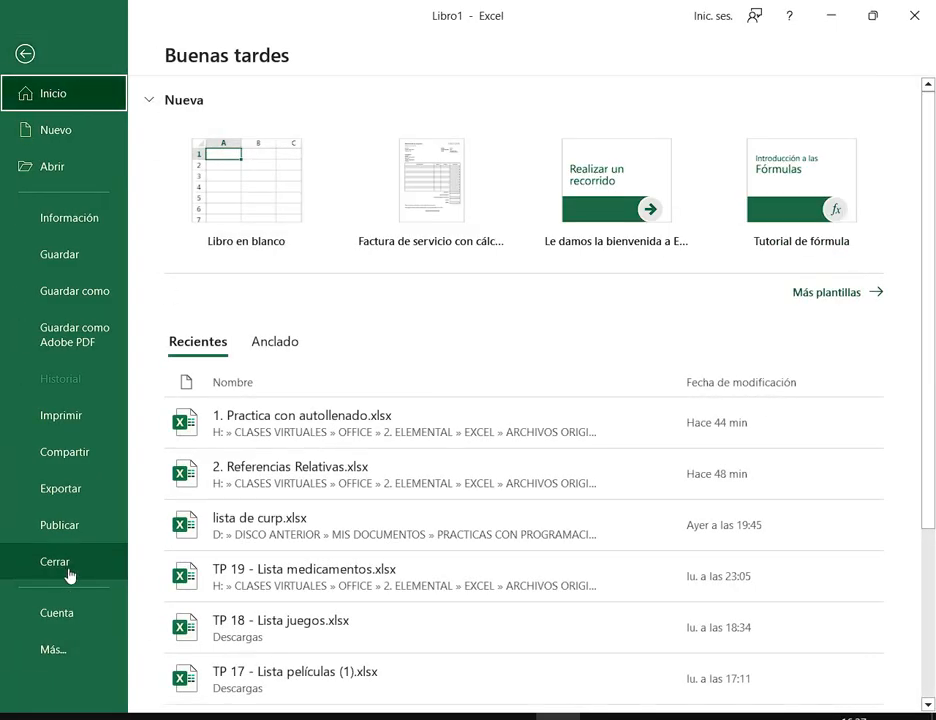
pyautogui.click(100, 553)
pyautogui.click(500, 392)
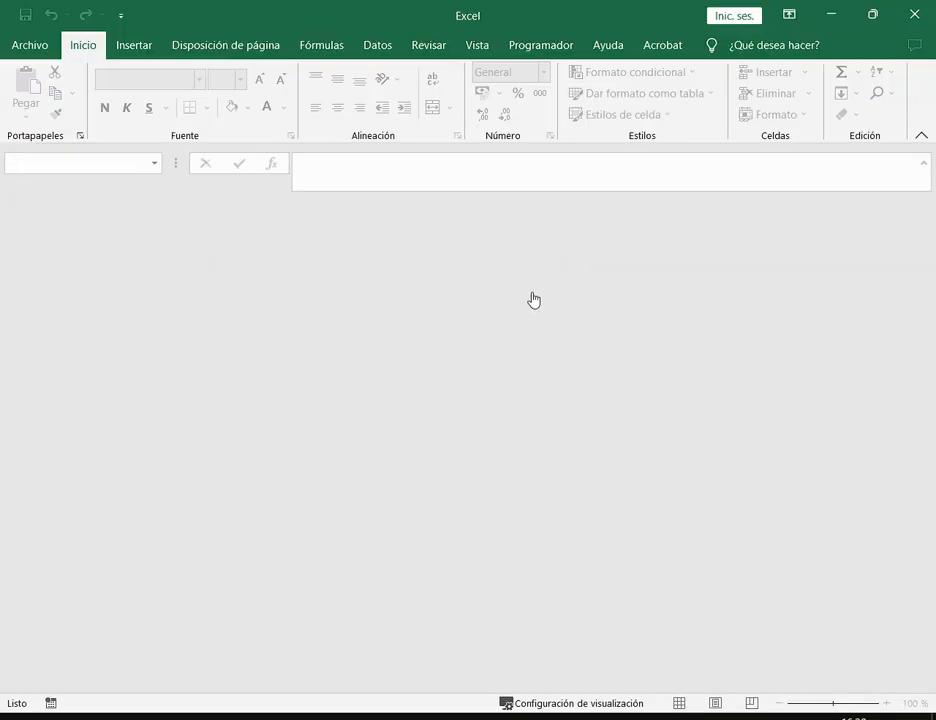
pyautogui.click(245, 716)
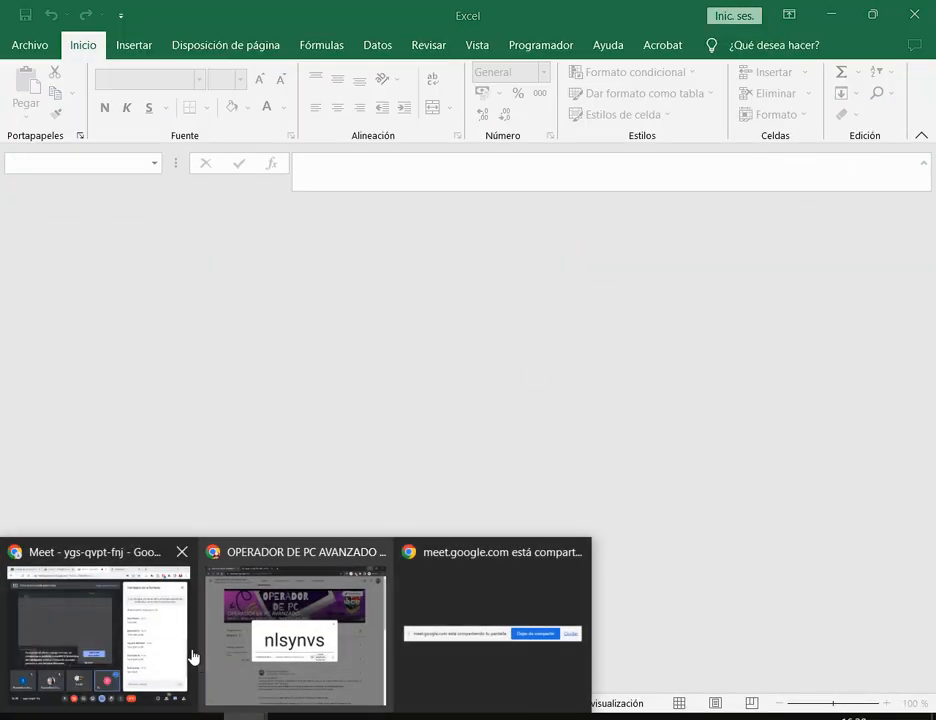
pyautogui.click(165, 650)
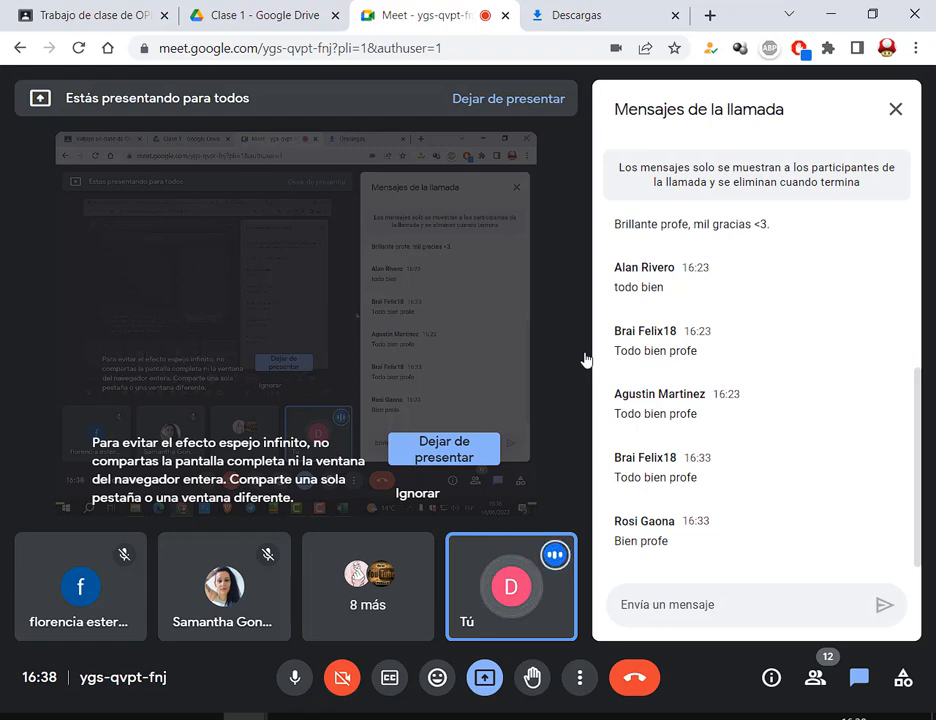
# Close the Clase 1 Drive tab and expand the Excel - Clase 1 Tarea assignment
pyautogui.click(247, 14)
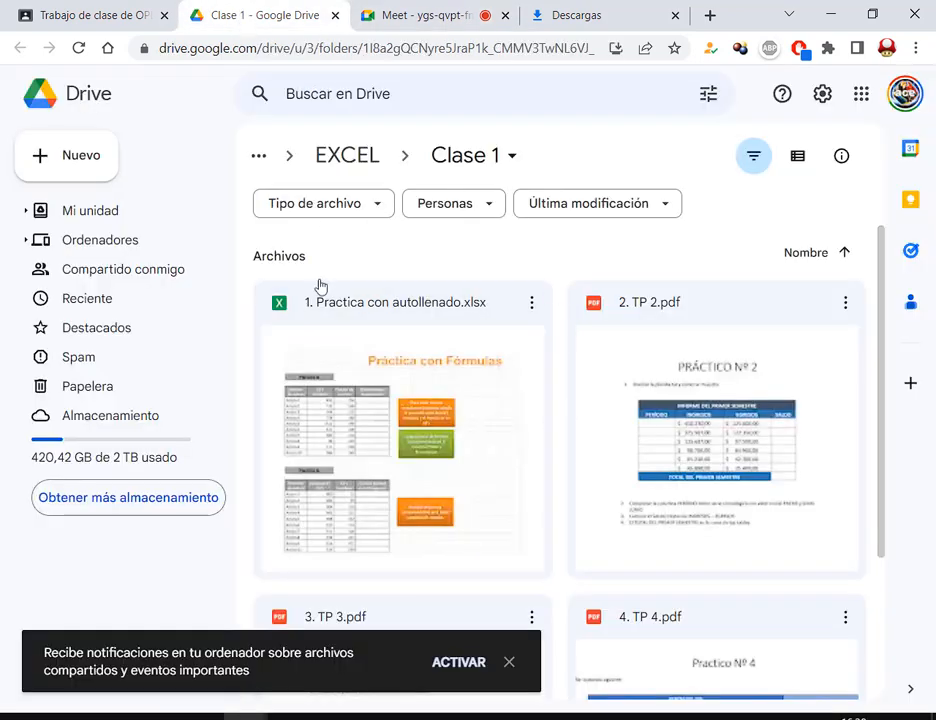
pyautogui.click(172, 8)
pyautogui.click(330, 18)
pyautogui.scroll(5, 495, 207)
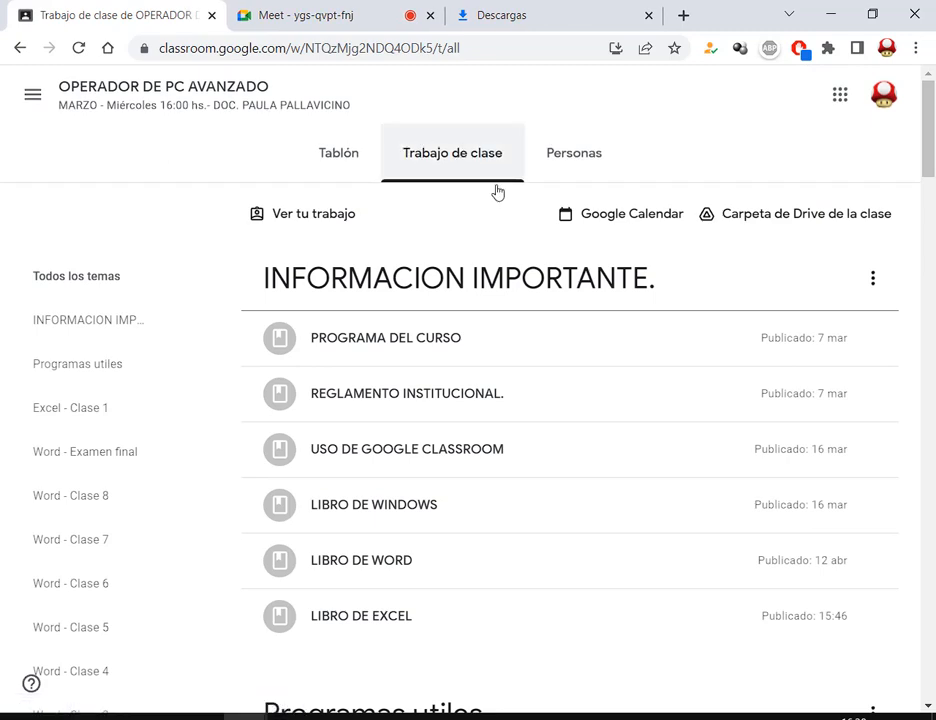
pyautogui.scroll(-1, 497, 191)
pyautogui.scroll(-7, 497, 191)
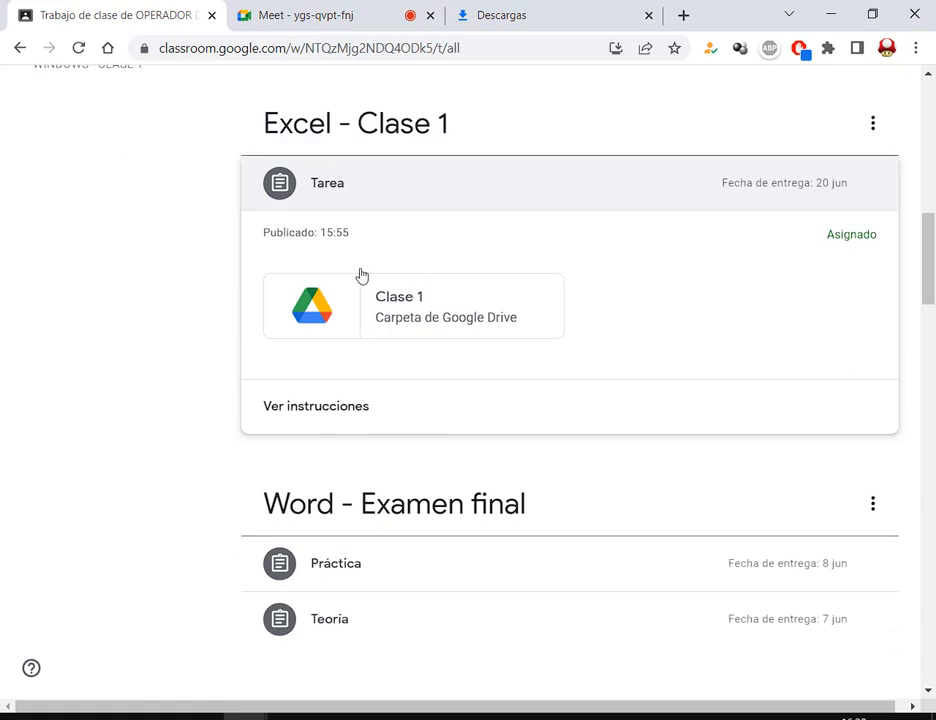
pyautogui.click(341, 190)
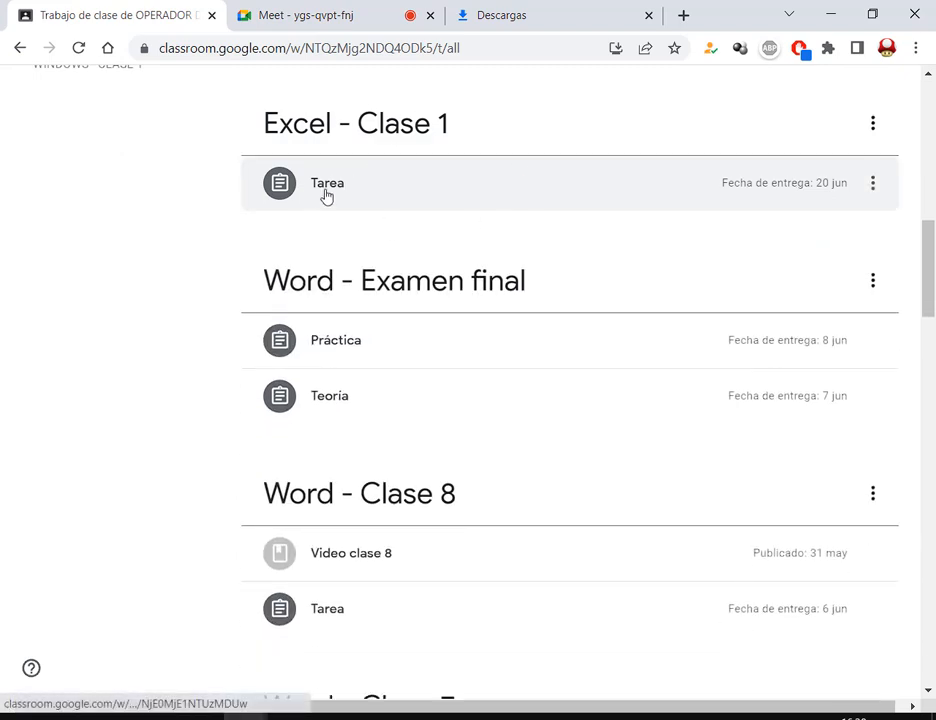
pyautogui.click(328, 195)
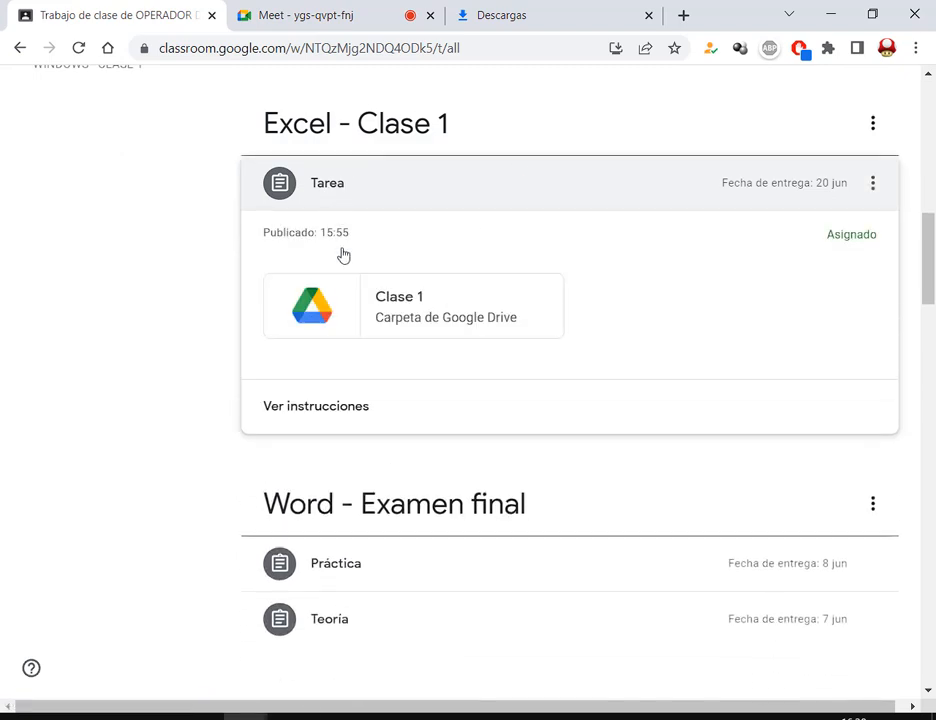
# Download 1. Practica con autollenado.xlsx from the Clase 1 Drive folder, then bring up File Explorer
pyautogui.click(397, 310)
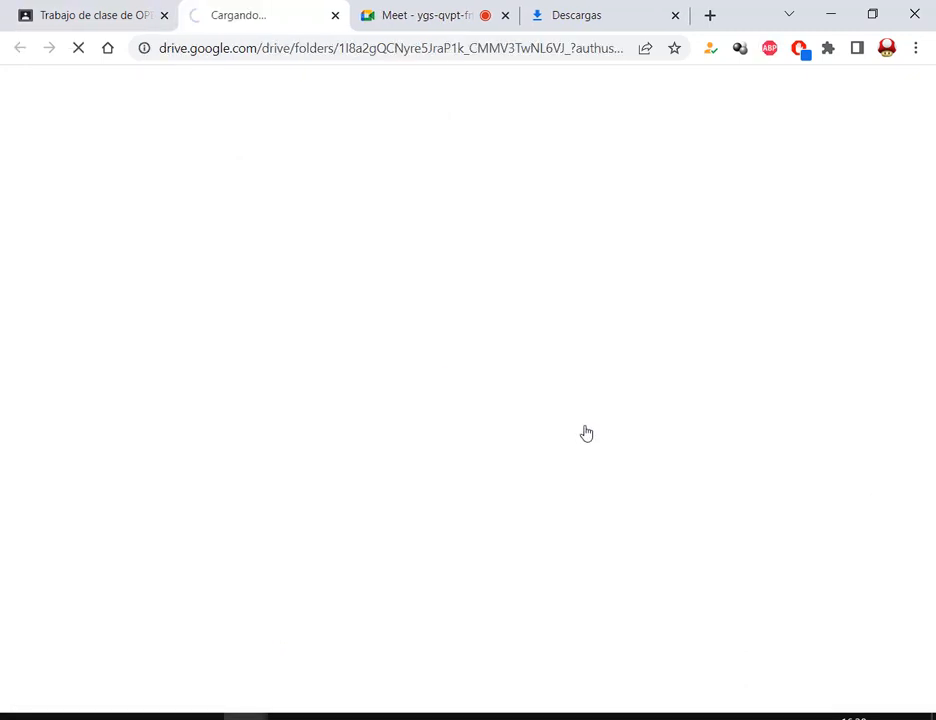
pyautogui.click(672, 15)
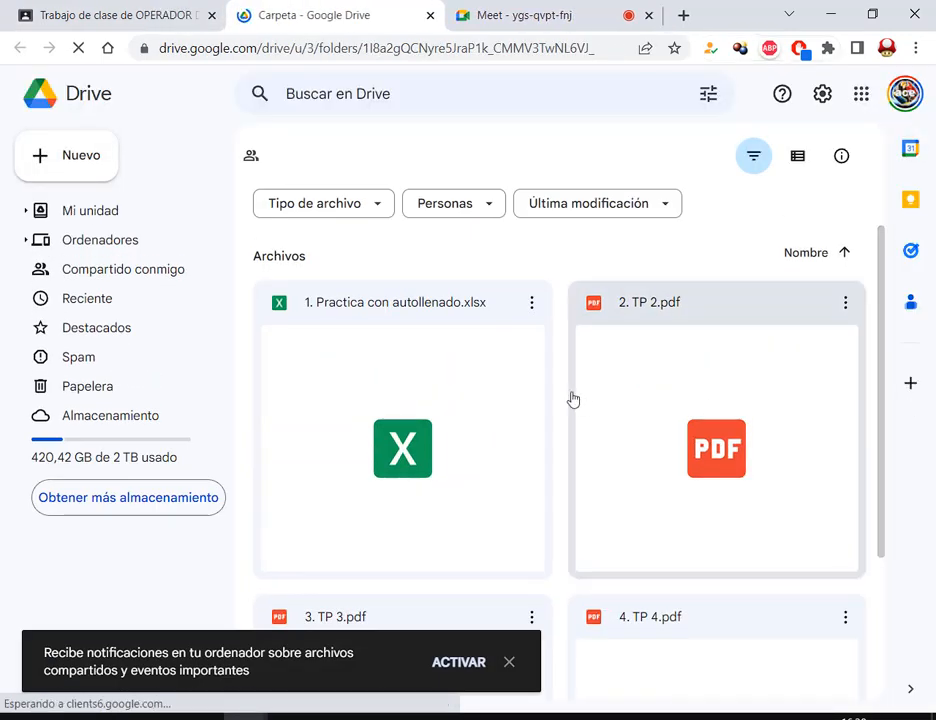
pyautogui.click(406, 316)
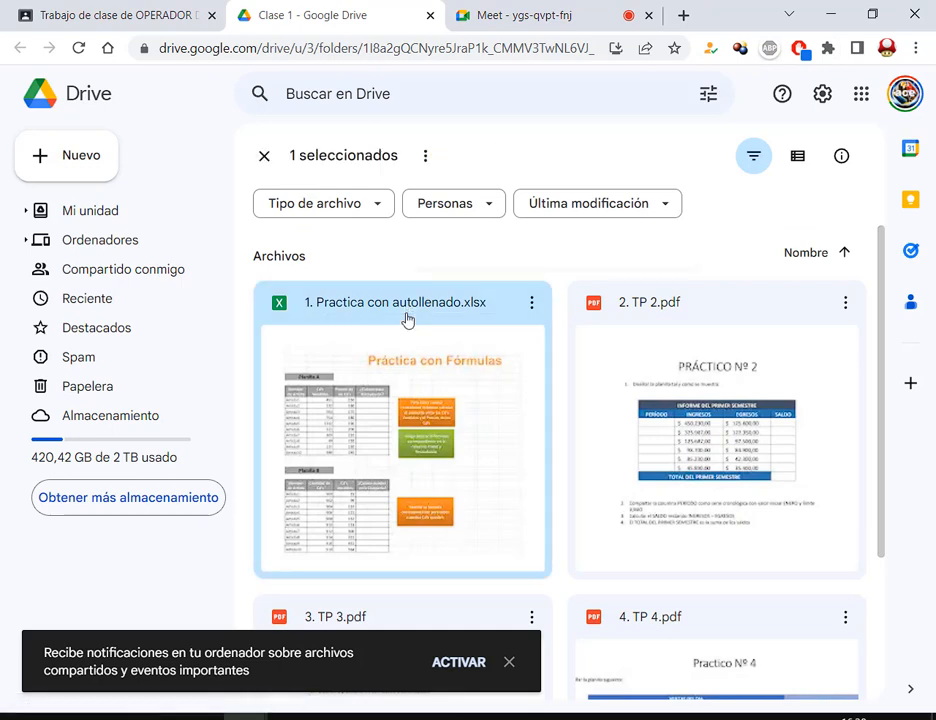
pyautogui.rightClick(406, 320)
pyautogui.click(507, 641)
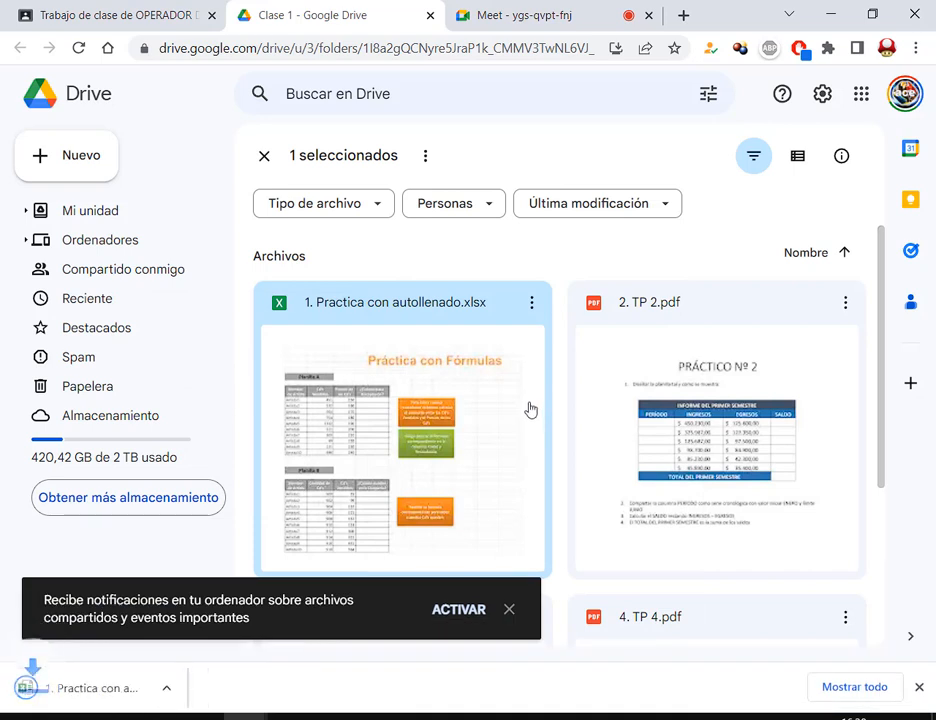
pyautogui.click(509, 609)
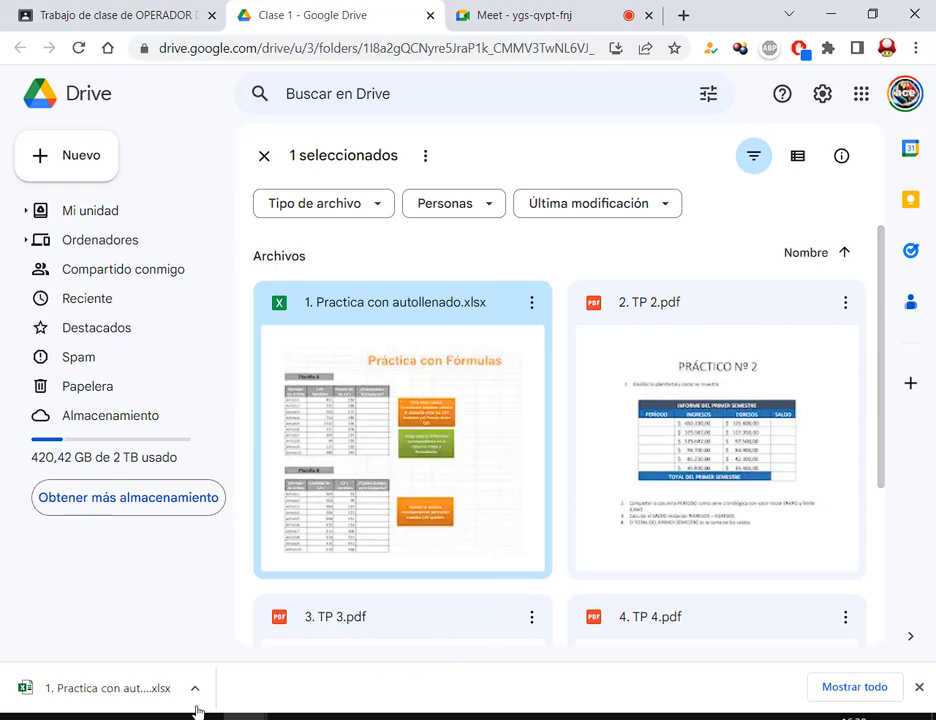
pyautogui.click(156, 717)
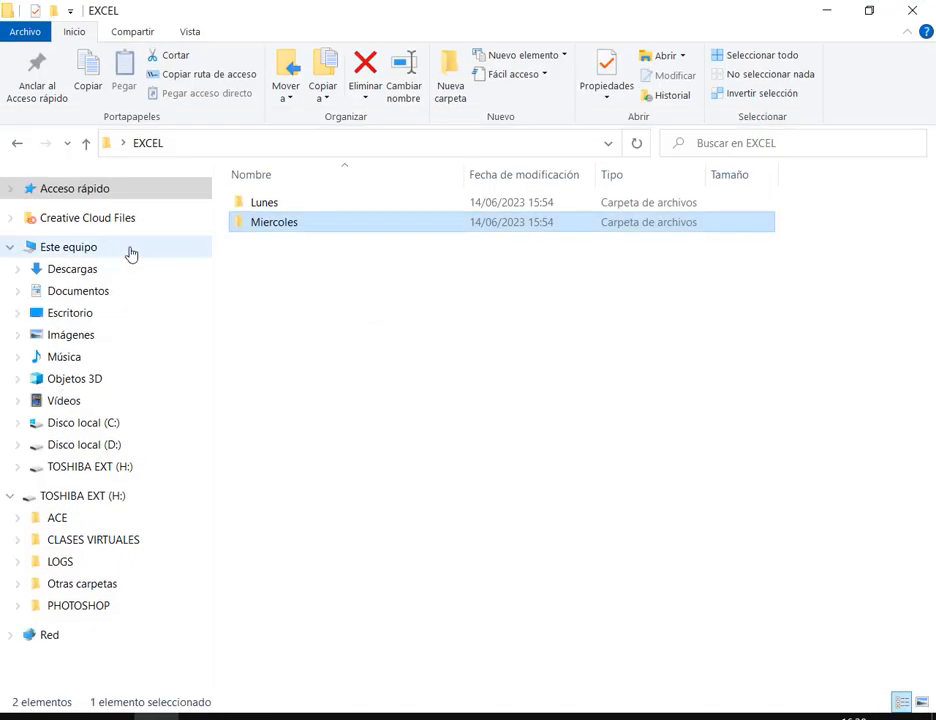
# Cut 1. Practica con autollenado.xlsx from the Descargas folder
pyautogui.click(110, 270)
pyautogui.click(318, 234)
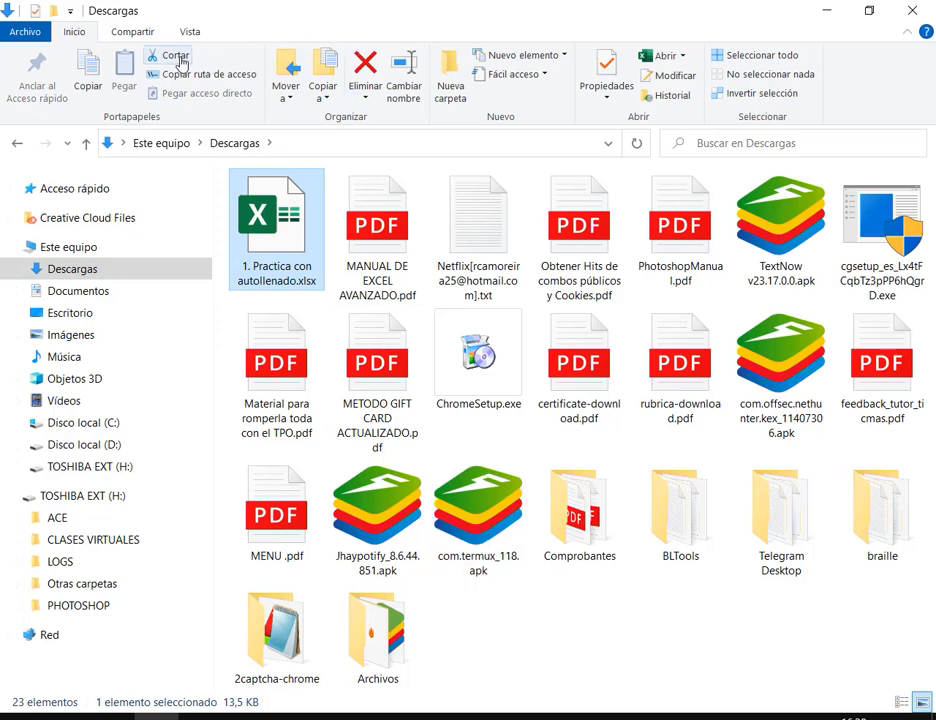
pyautogui.click(176, 58)
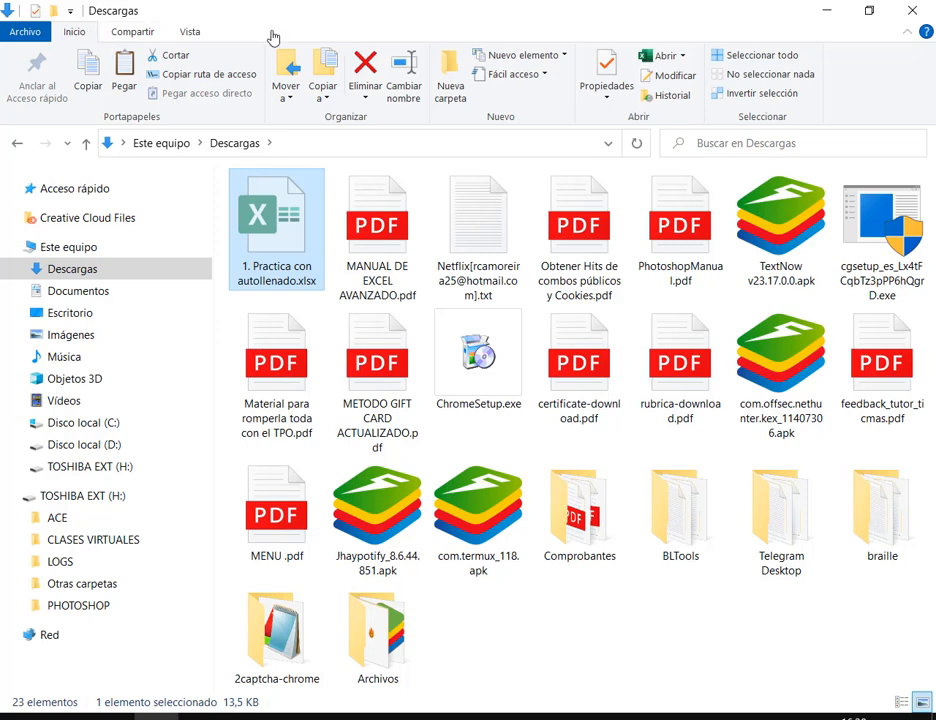
# Collapse and re-pin the ribbon, then open the Documentos folder
pyautogui.click(905, 32)
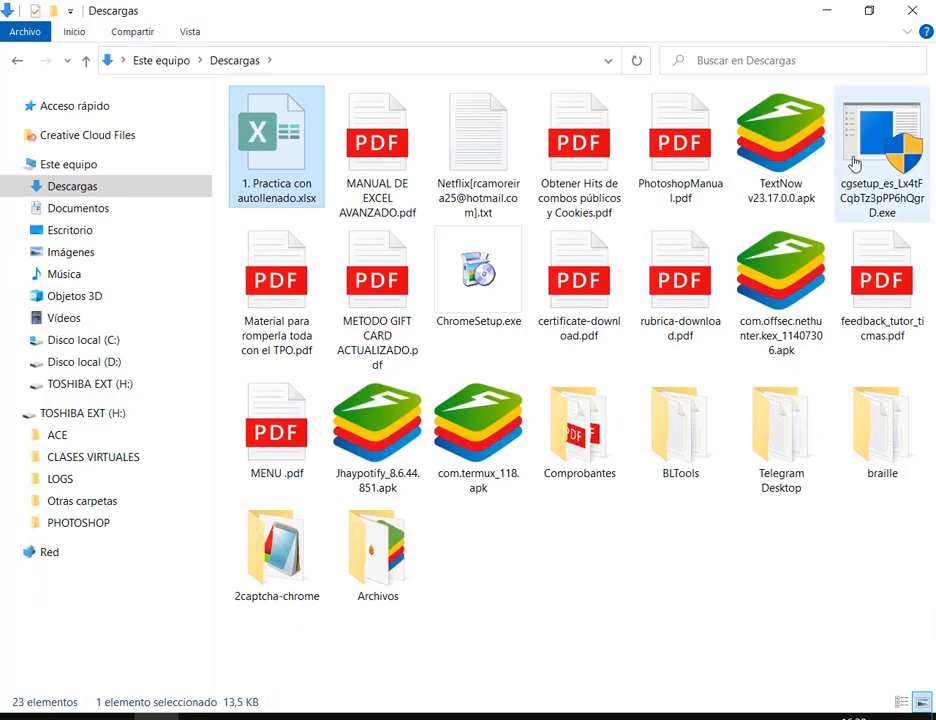
pyautogui.click(77, 33)
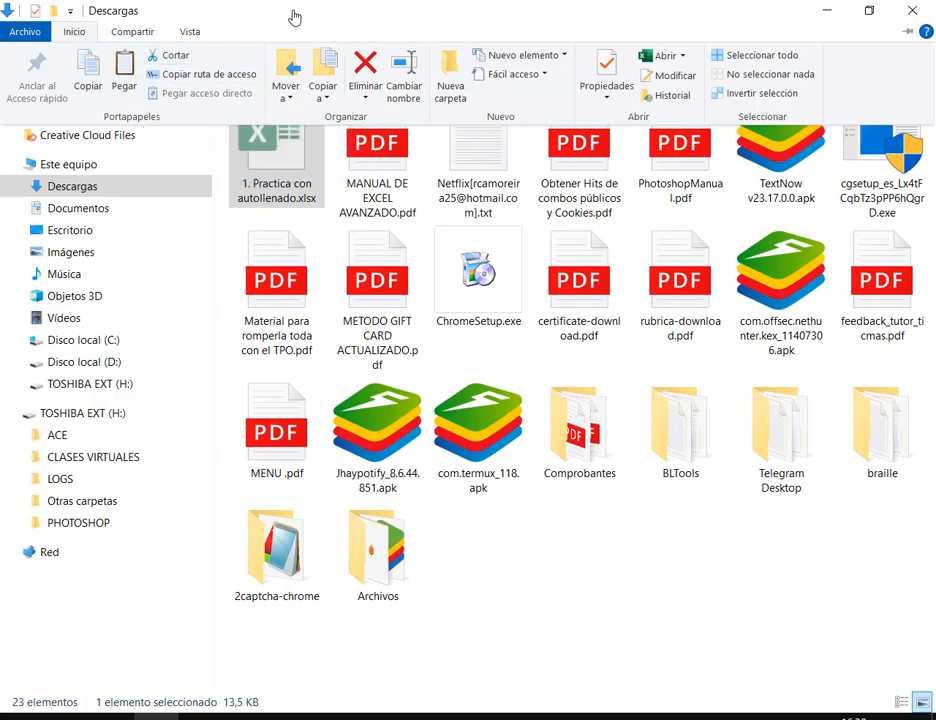
pyautogui.click(618, 583)
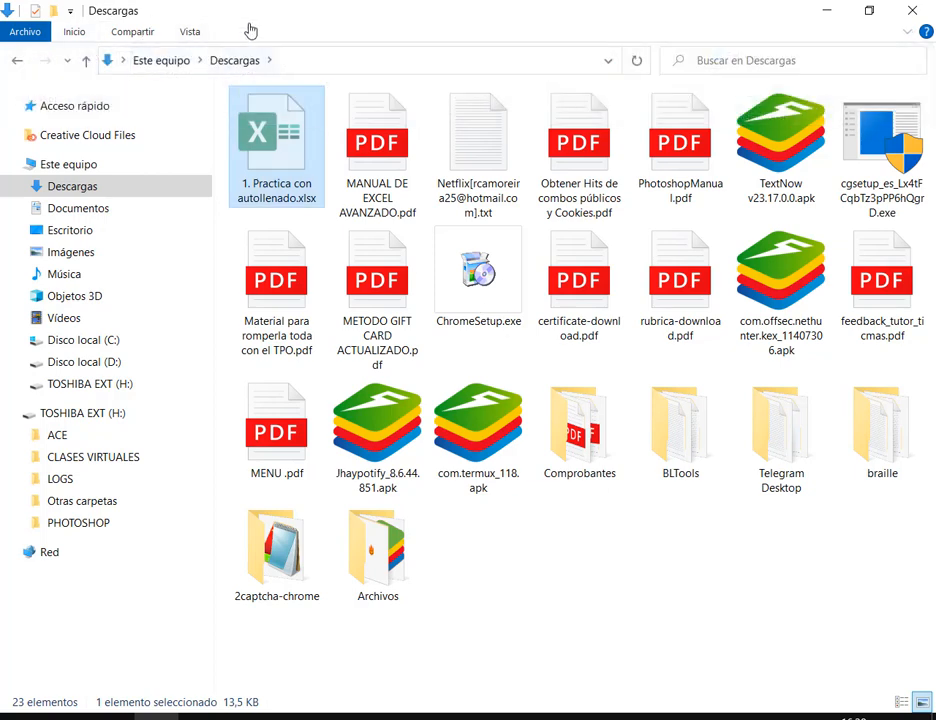
pyautogui.click(75, 36)
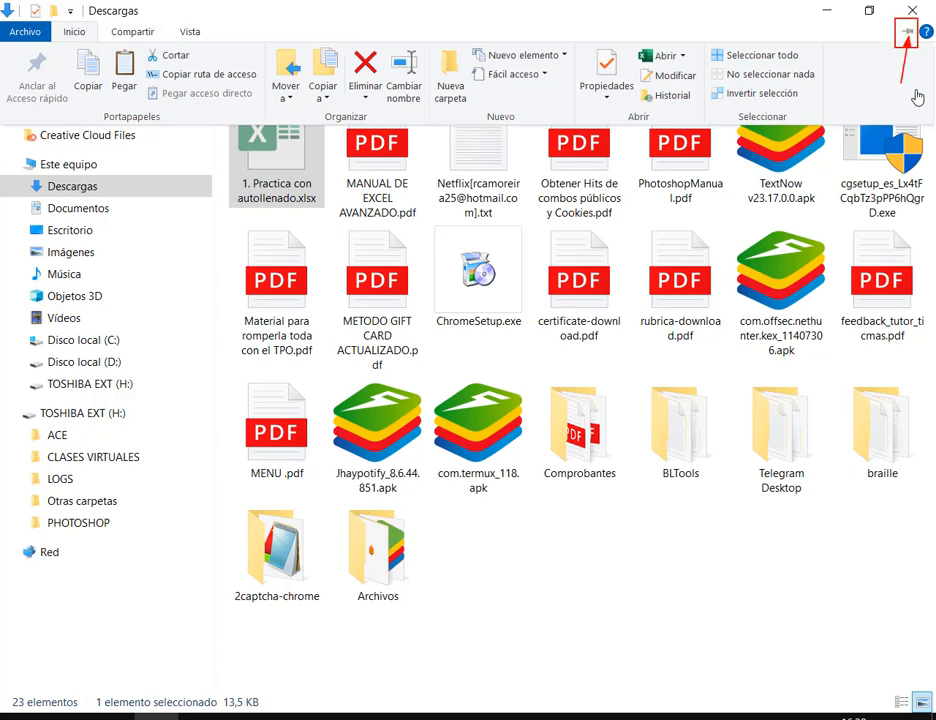
pyautogui.click(907, 34)
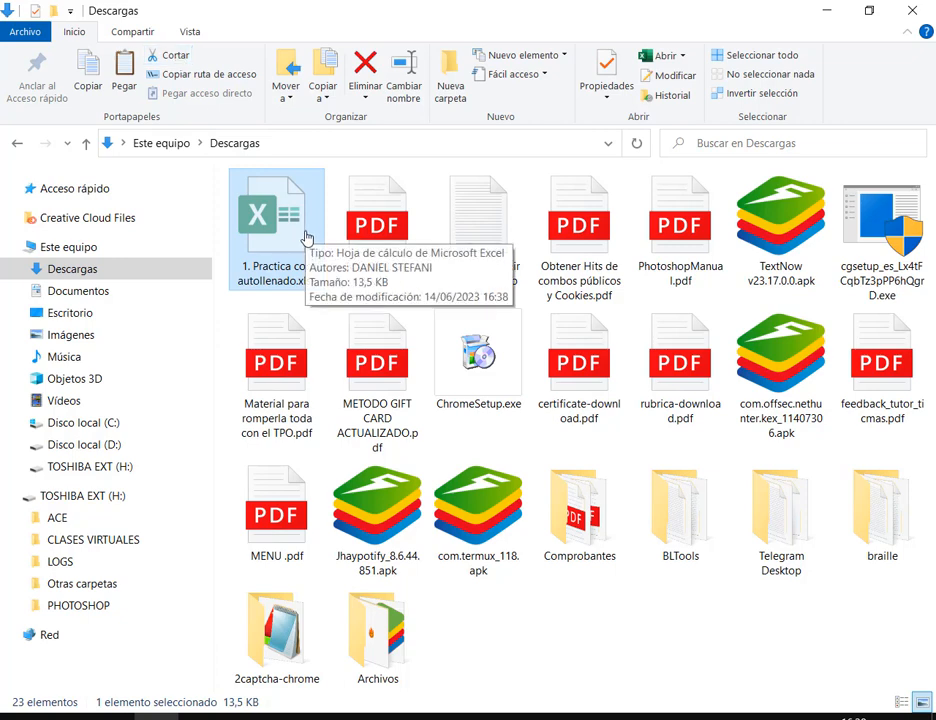
pyautogui.click(78, 292)
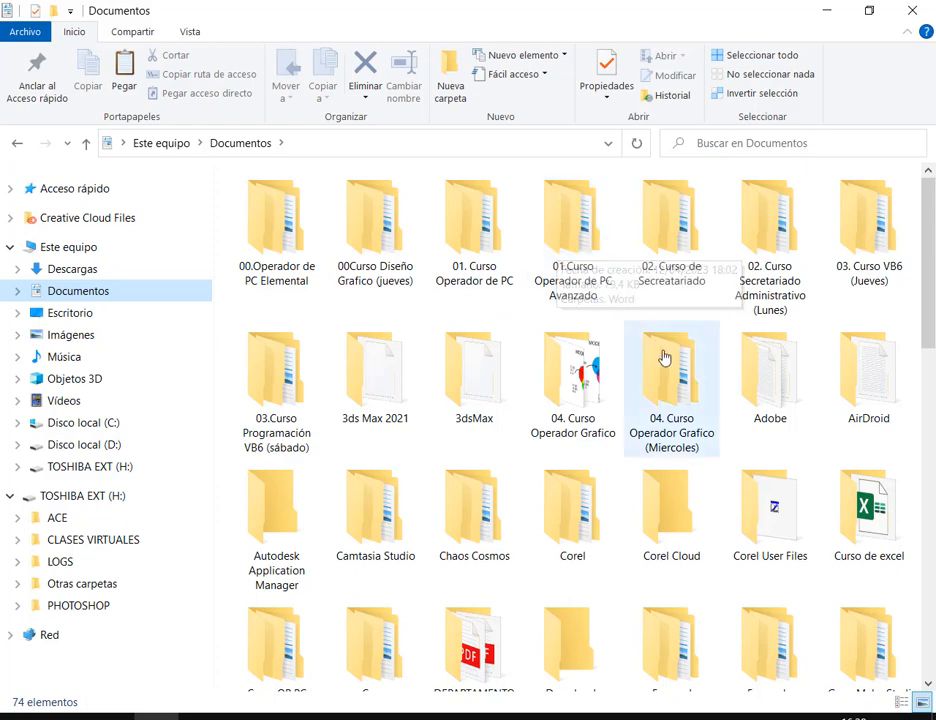
# Browse Documentos and open the 01.Curso Operador de PC Avanzado folder, which holds a Word subfolder
pyautogui.moveTo(605, 287)
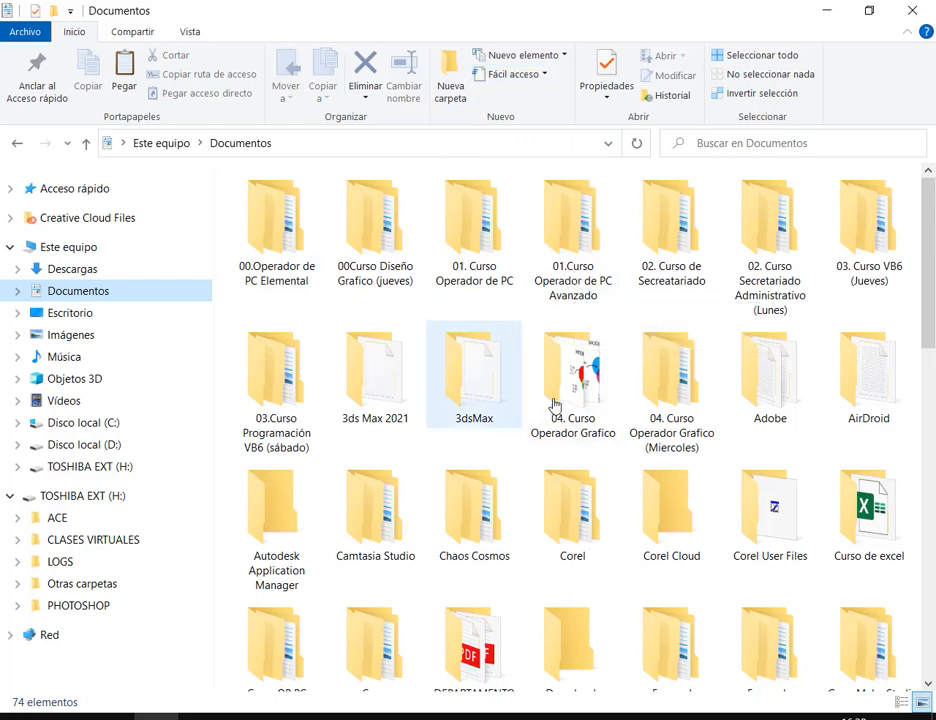
pyautogui.scroll(-10, 555, 403)
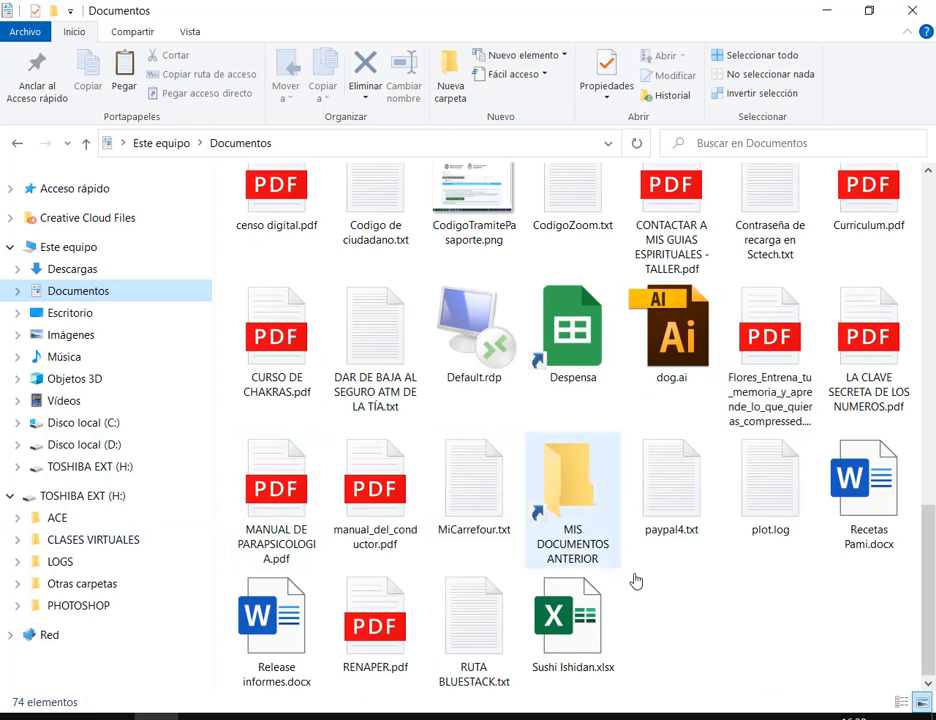
pyautogui.rightClick(680, 591)
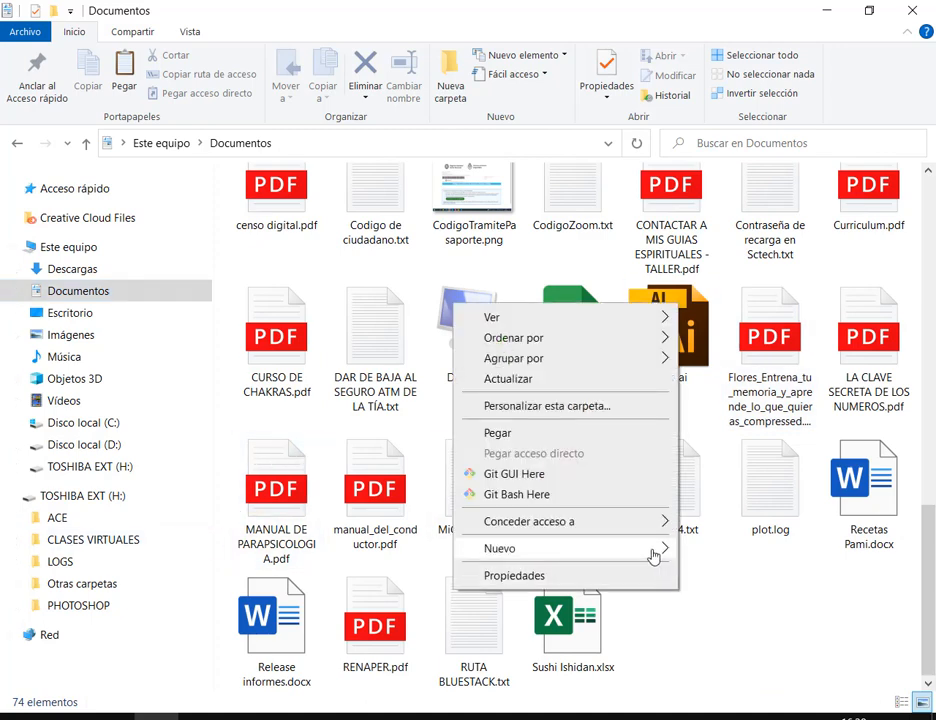
pyautogui.moveTo(653, 555)
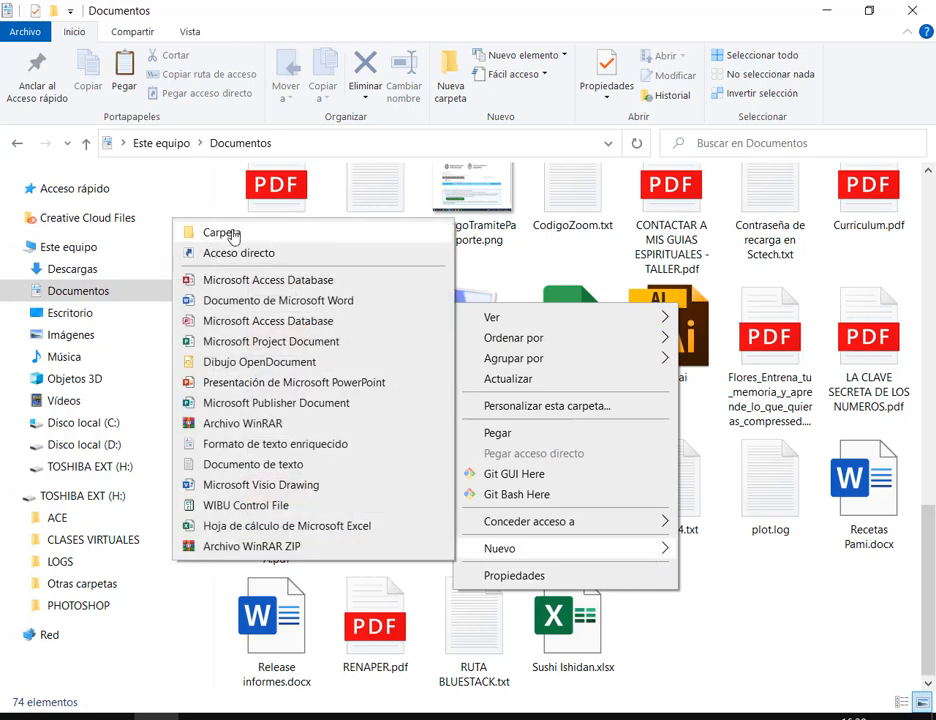
pyautogui.click(773, 601)
pyautogui.scroll(5, 773, 600)
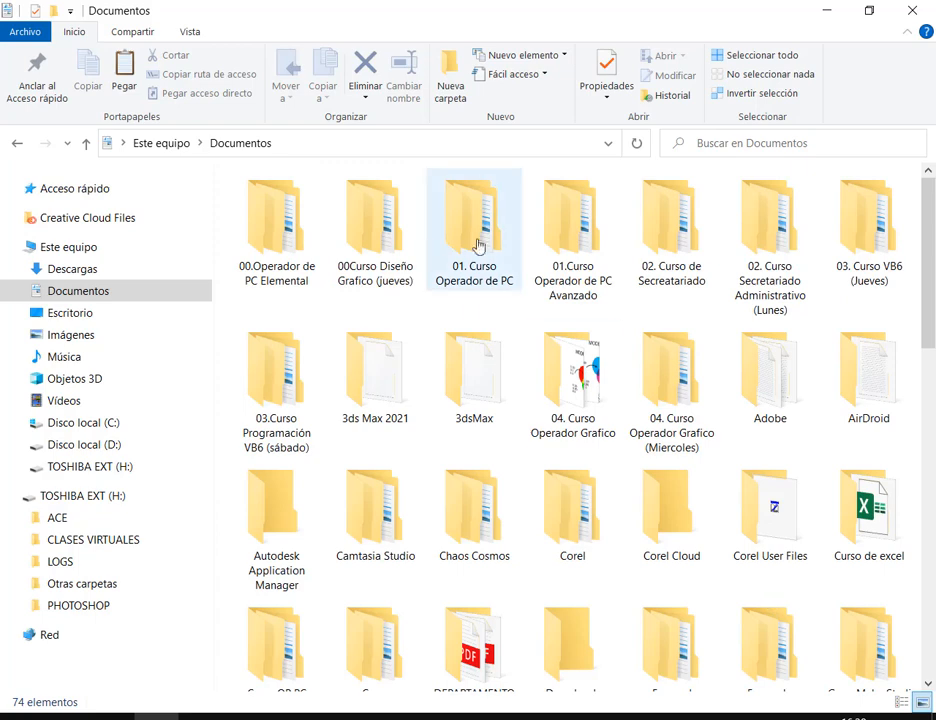
pyautogui.doubleClick(580, 239)
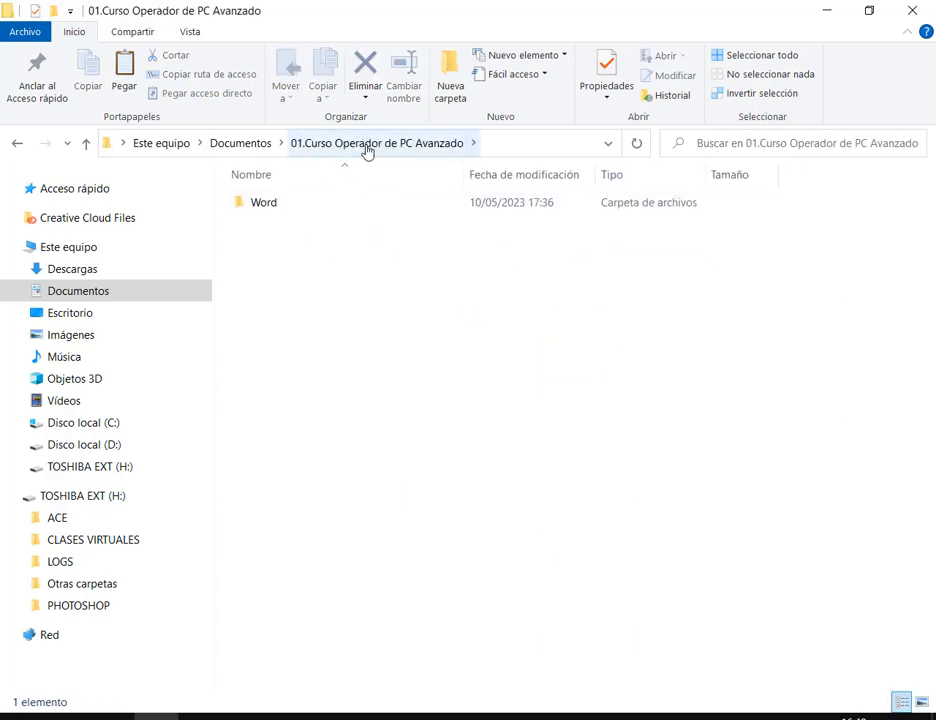
# Create a new folder named Excel and paste 1. Practica con autollenado.xlsx into it
pyautogui.click(447, 77)
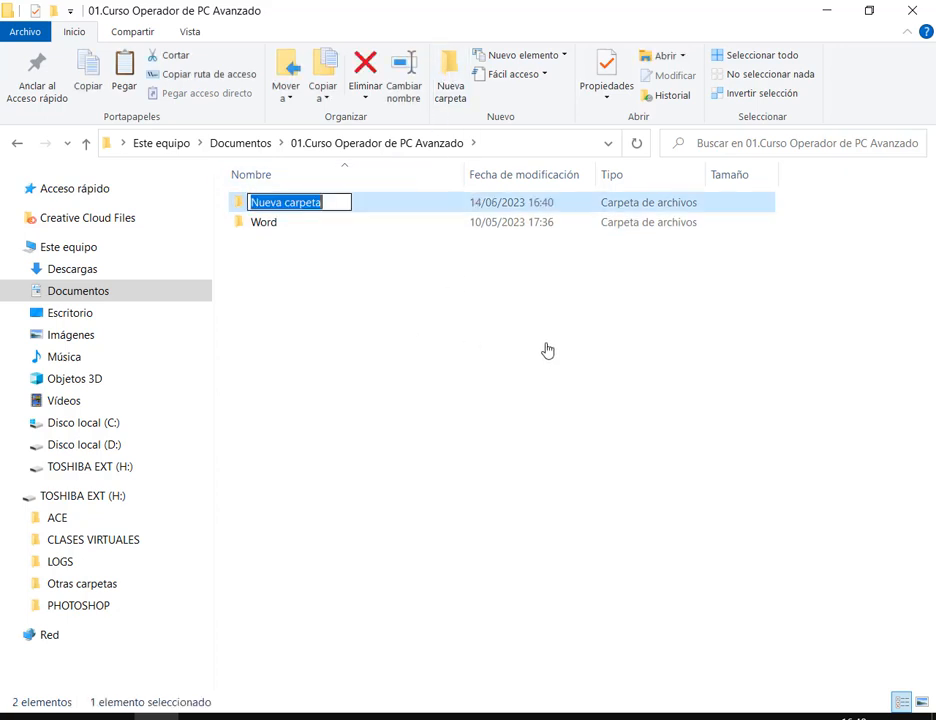
pyautogui.write('Excel')
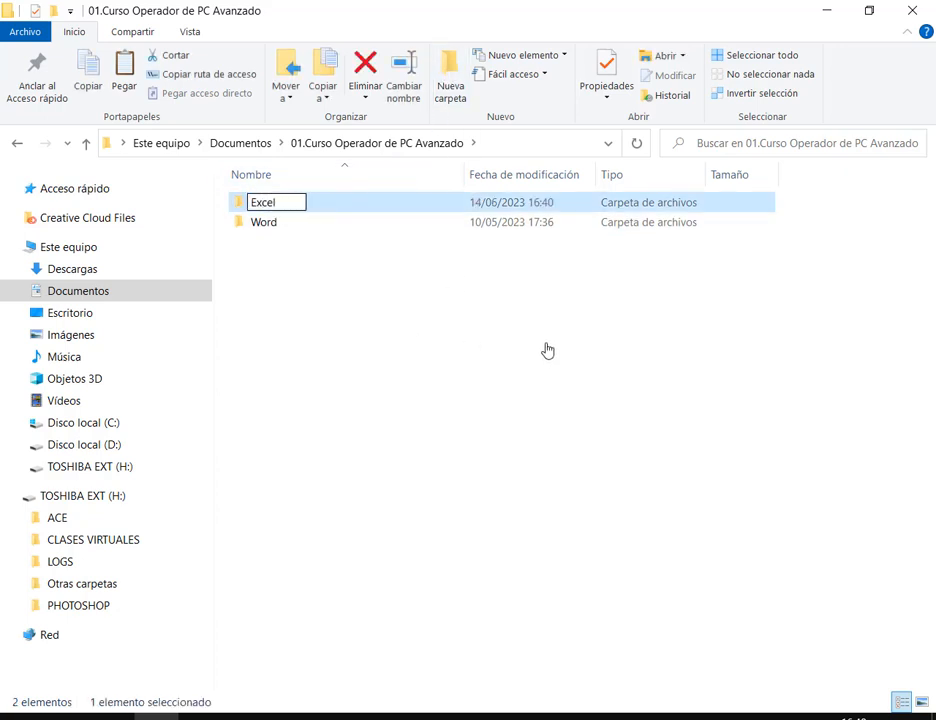
pyautogui.press('Return')
pyautogui.press('Return')
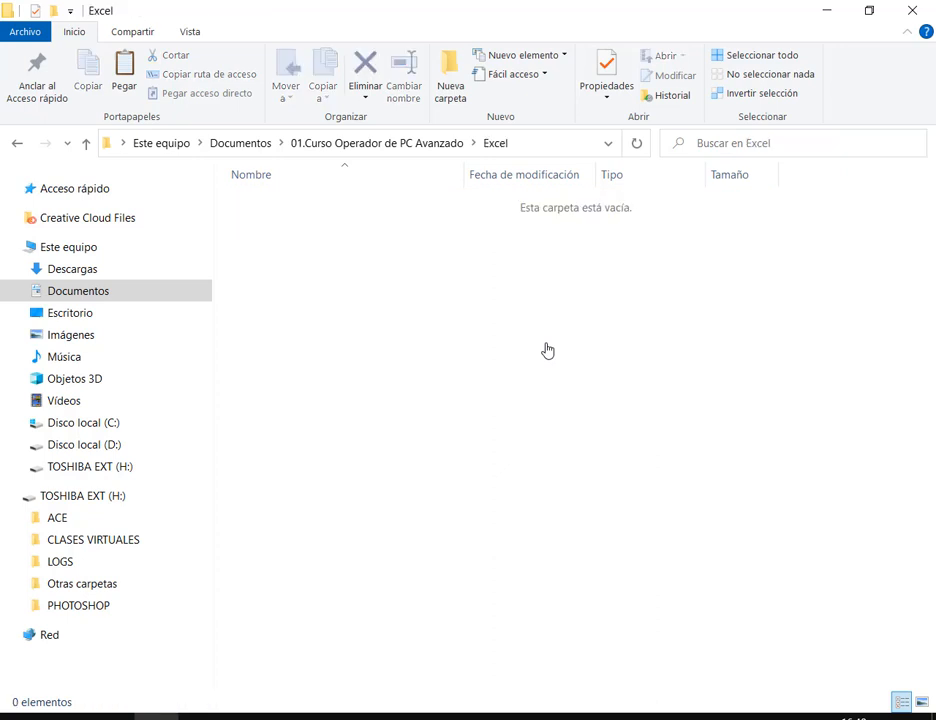
pyautogui.rightClick(550, 295)
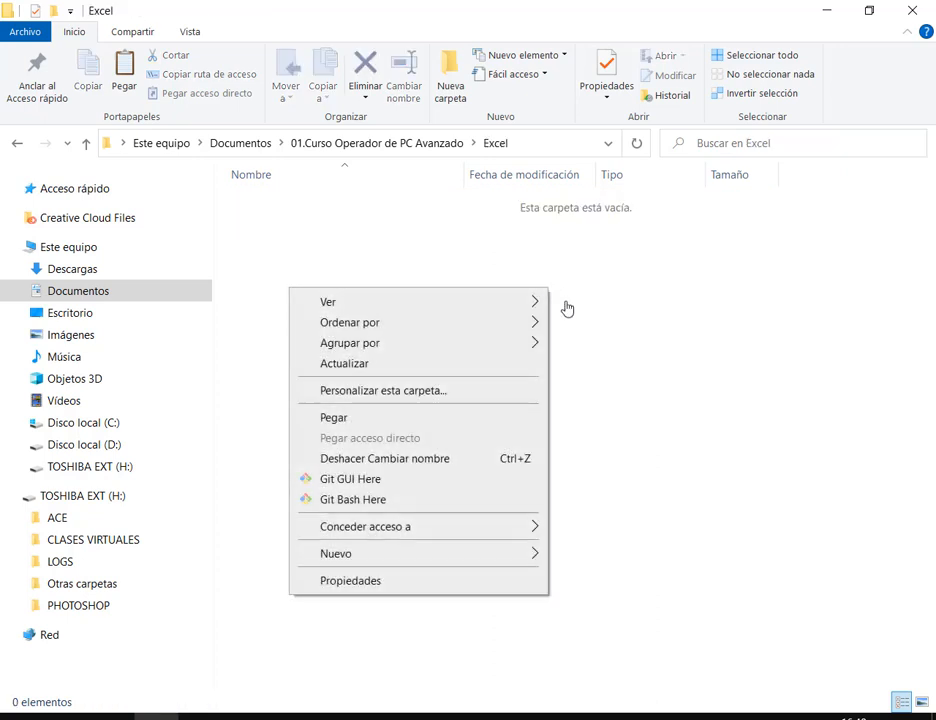
pyautogui.click(370, 418)
pyautogui.click(451, 327)
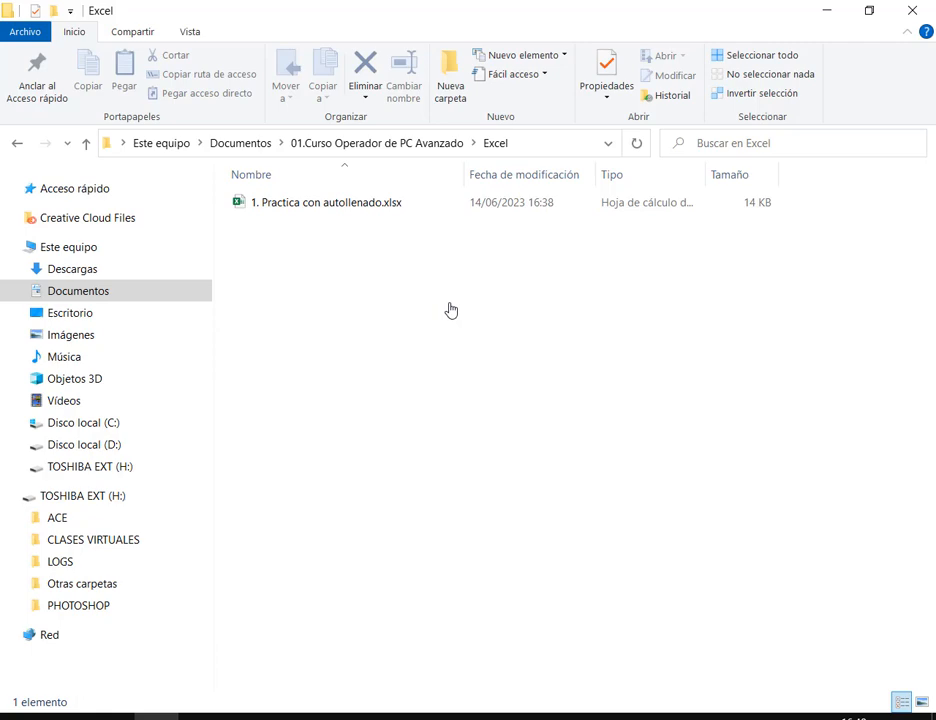
pyautogui.click(40, 269)
pyautogui.click(92, 292)
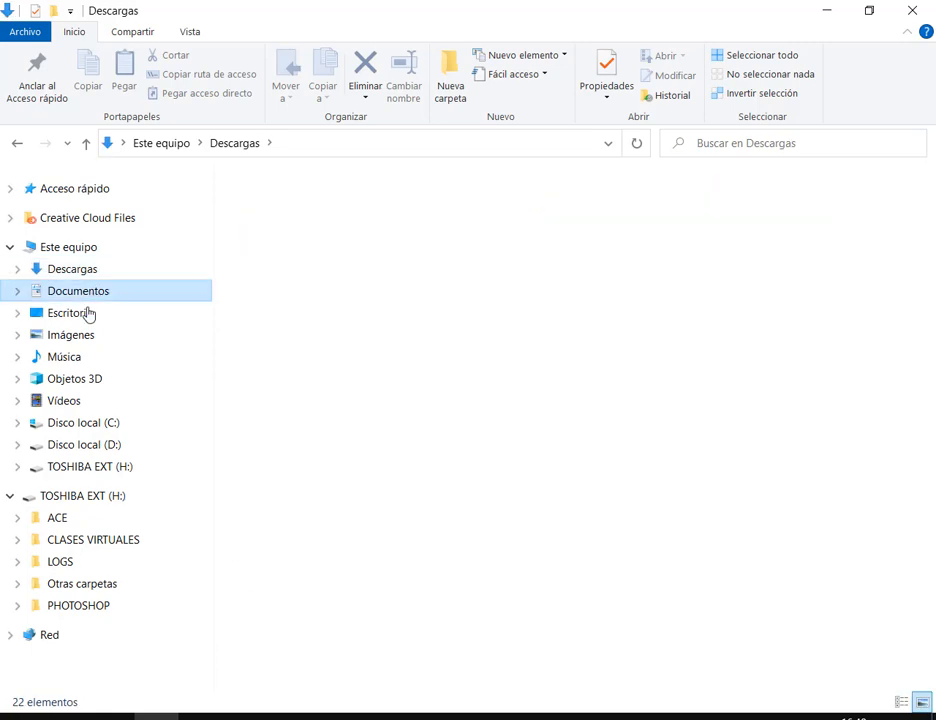
pyautogui.scroll(-10, 869, 338)
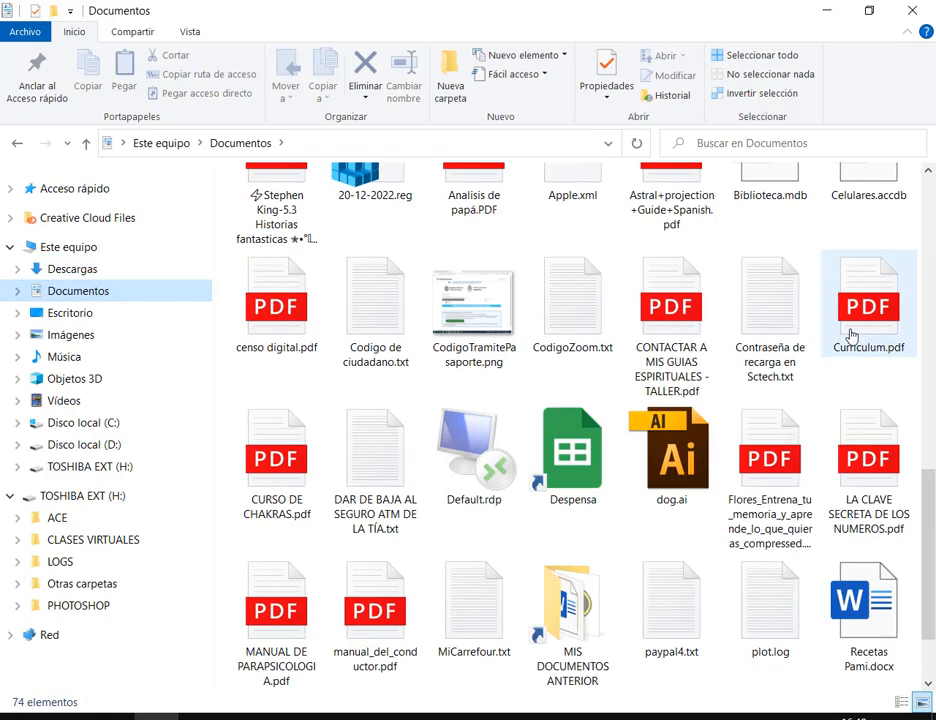
pyautogui.scroll(-2, 850, 335)
pyautogui.scroll(3, 780, 370)
pyautogui.click(300, 255)
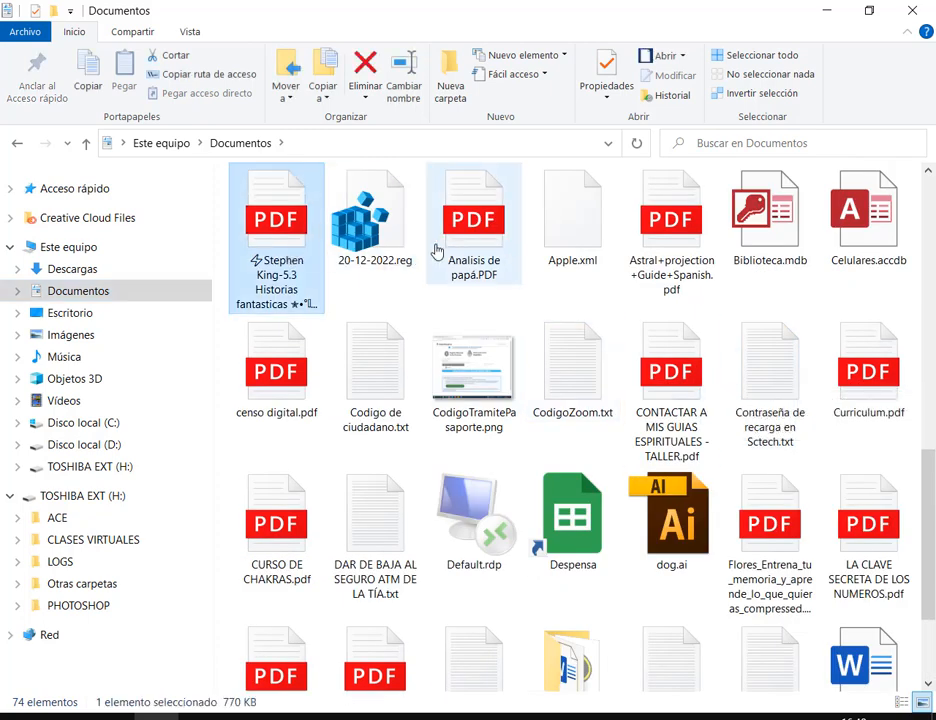
pyautogui.click(437, 250)
pyautogui.click(700, 255)
pyautogui.click(860, 230)
pyautogui.click(780, 235)
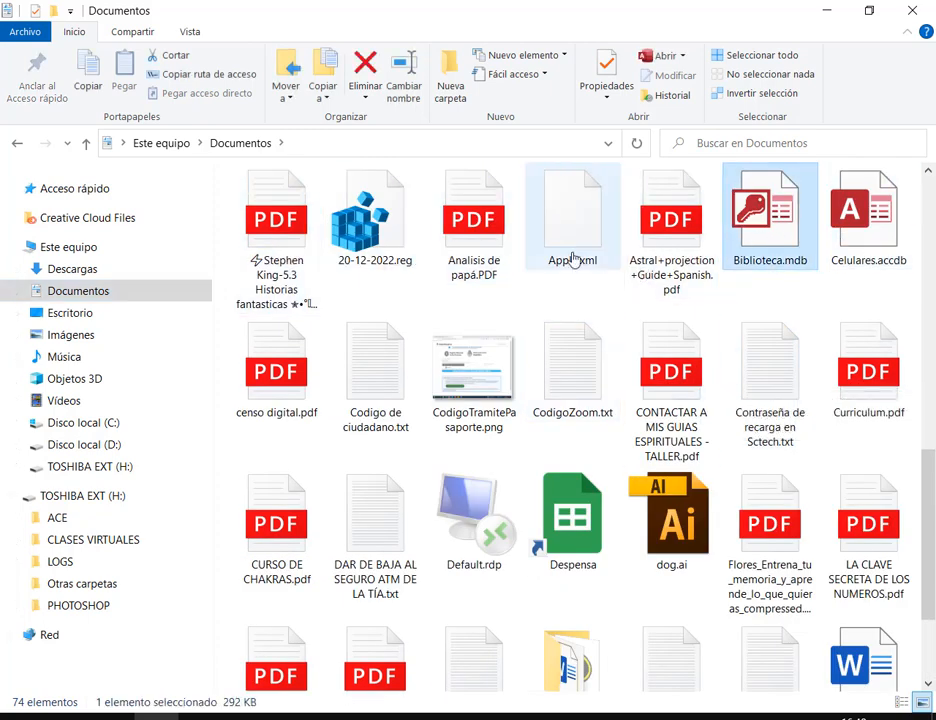
pyautogui.click(555, 530)
pyautogui.scroll(5, 575, 520)
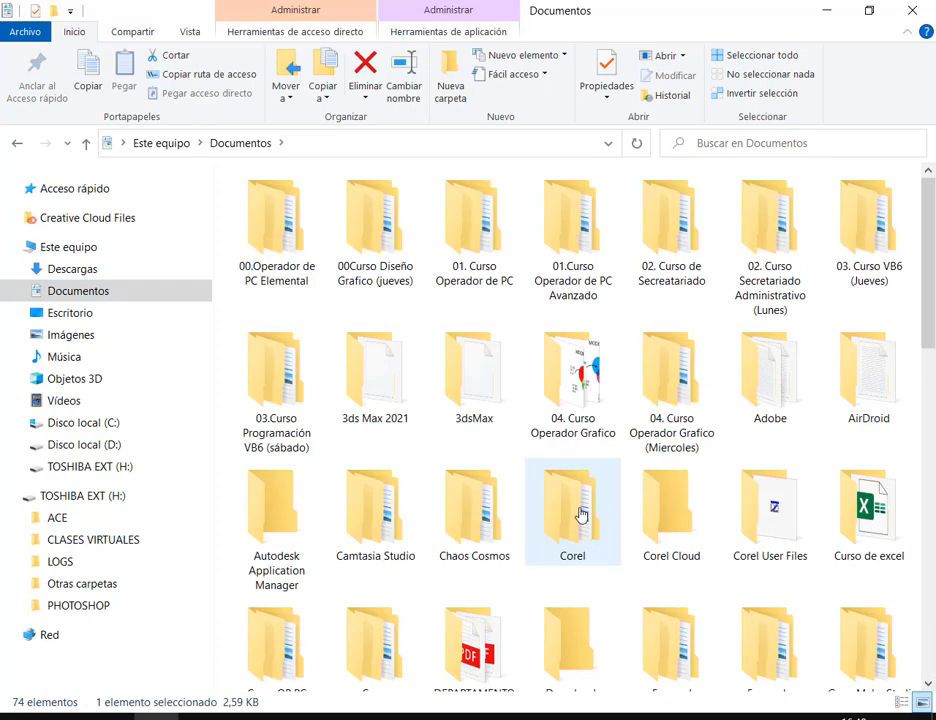
pyautogui.doubleClick(590, 295)
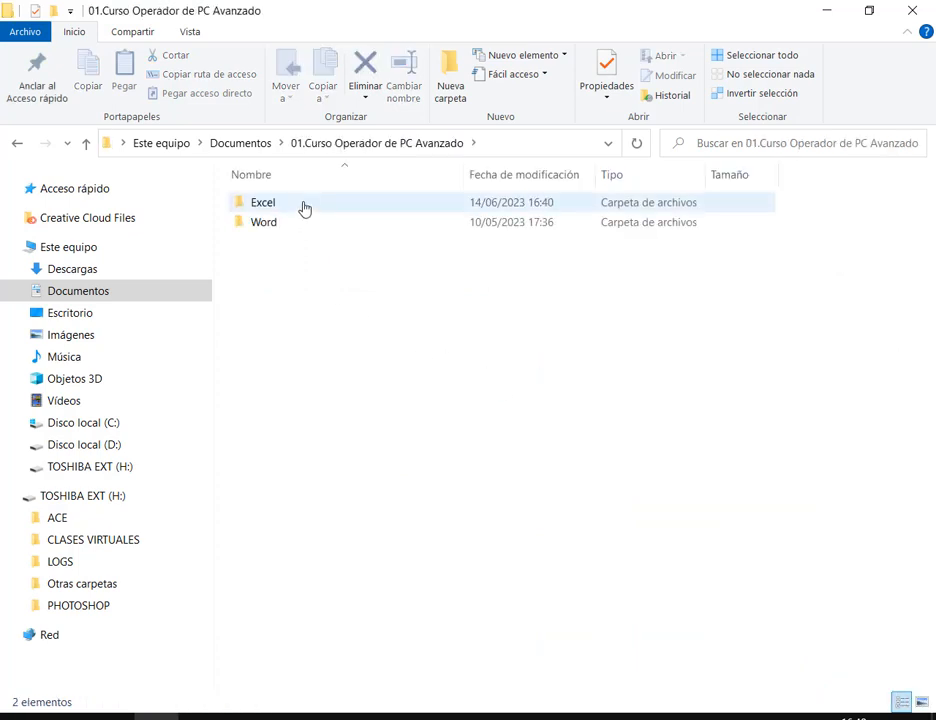
pyautogui.click(305, 207)
pyautogui.doubleClick(305, 207)
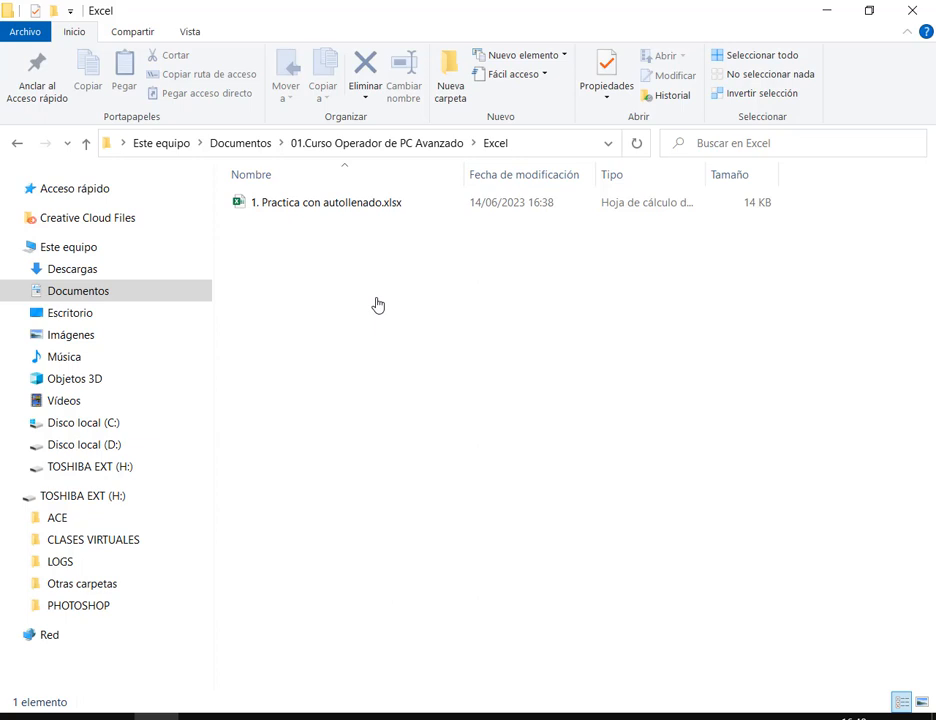
# Open 1. Practica con autollenado.xlsx and annotate its VISTA PROTEGIDA warning and editing option
pyautogui.doubleClick(349, 207)
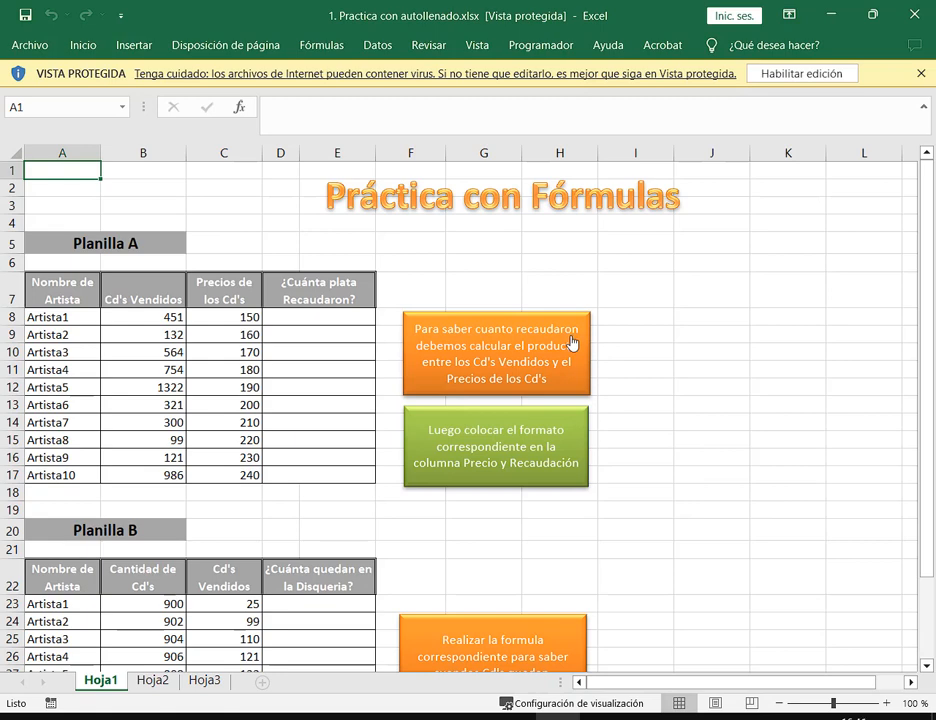
pyautogui.moveTo(4, 52)
pyautogui.mouseDown()
pyautogui.moveTo(858, 108)
pyautogui.moveTo(870, 117)
pyautogui.mouseUp()
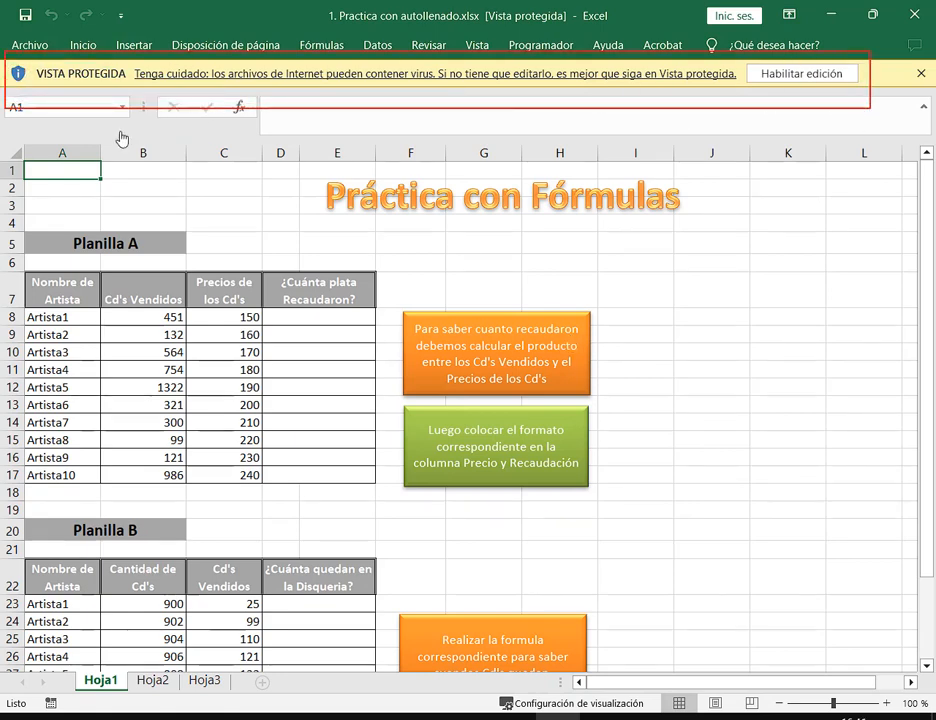
pyautogui.moveTo(104, 157); pyautogui.dragTo(101, 81)
pyautogui.moveTo(777, 168); pyautogui.dragTo(780, 85)
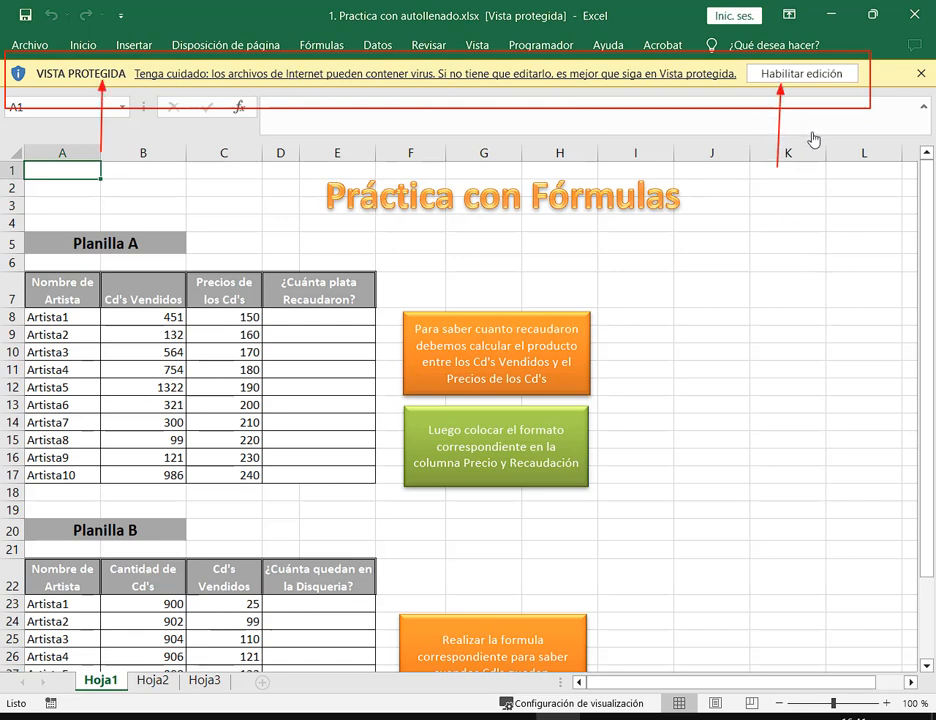
pyautogui.press('Escape')
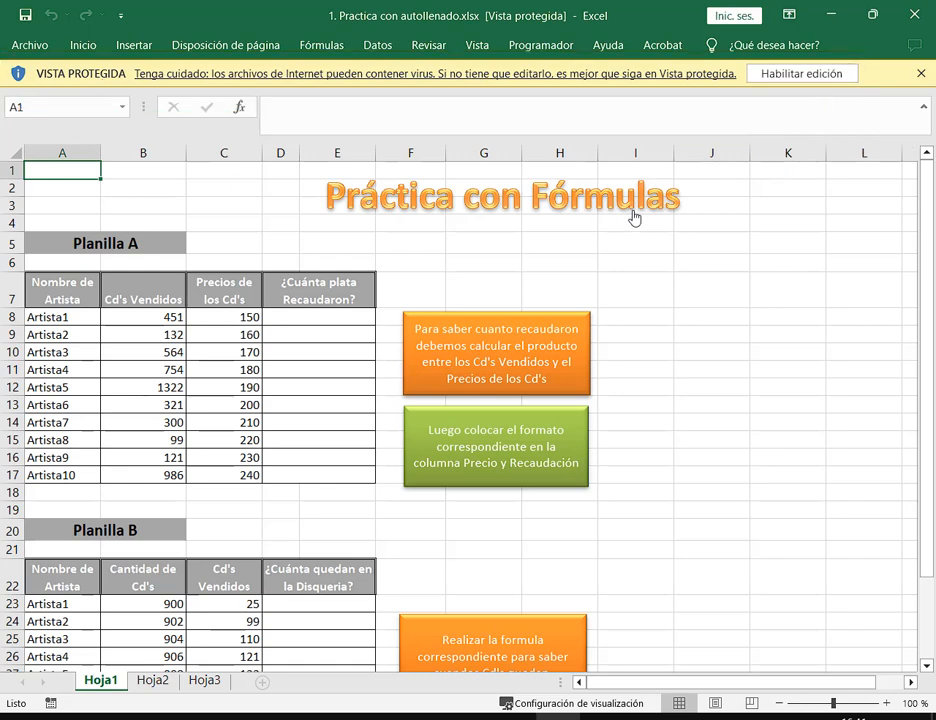
pyautogui.scroll(-2, 632, 275)
pyautogui.scroll(3, 633, 274)
# Enable editing, then close the workbook to return to its Excel folder
pyautogui.click(777, 74)
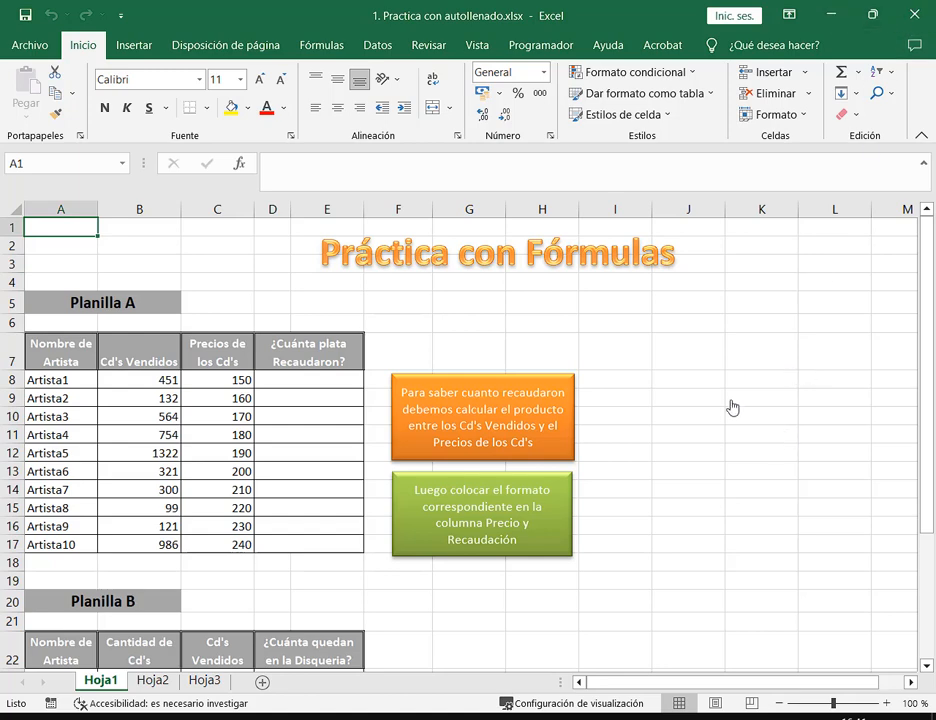
pyautogui.click(928, 17)
pyautogui.click(634, 306)
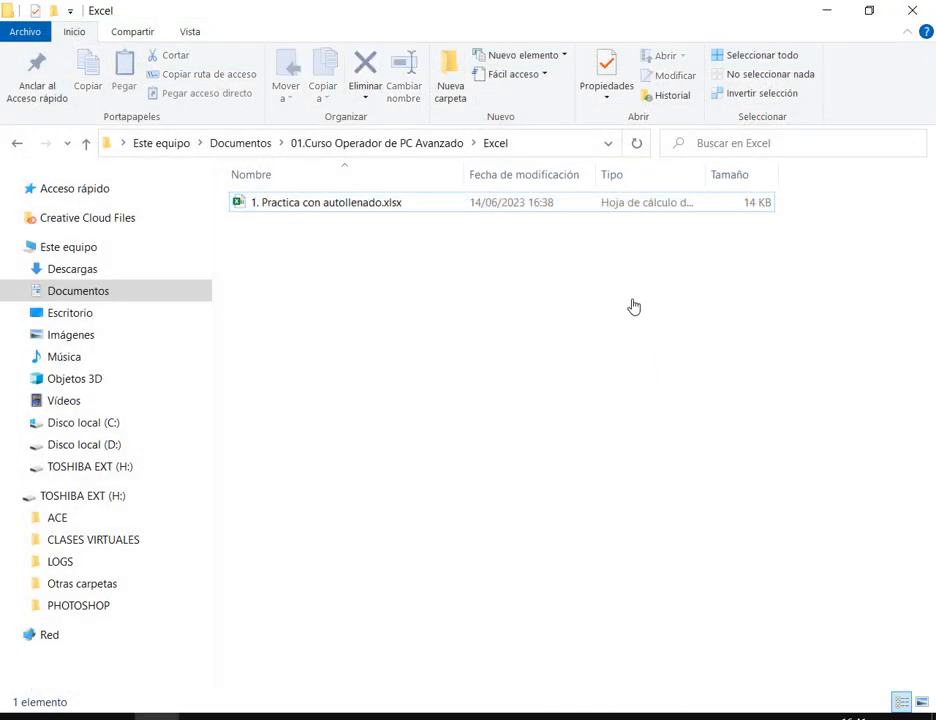
# Tick Desbloquear in the workbook's Properties, confirm with Aceptar, and reopen it in Excel
pyautogui.click(294, 207)
pyautogui.rightClick(307, 210)
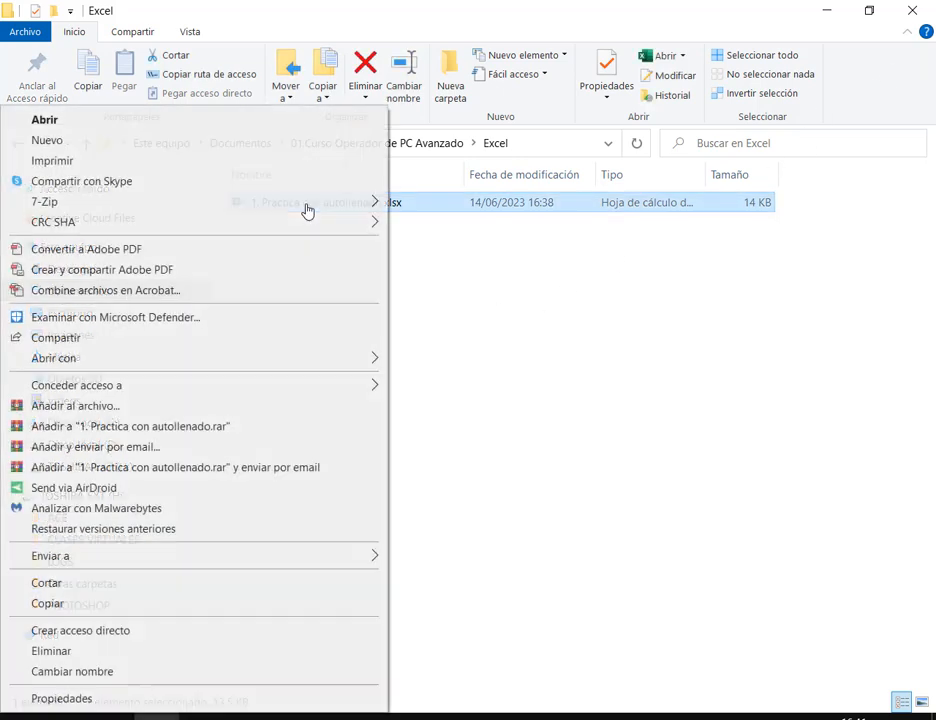
pyautogui.click(84, 700)
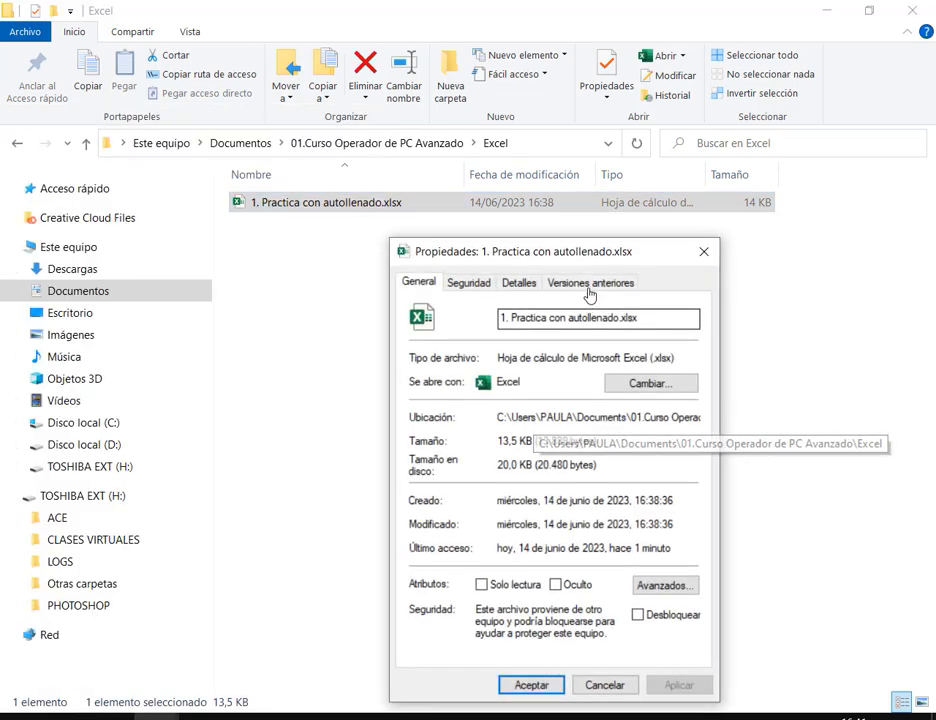
pyautogui.moveTo(595, 253); pyautogui.dragTo(561, 115)
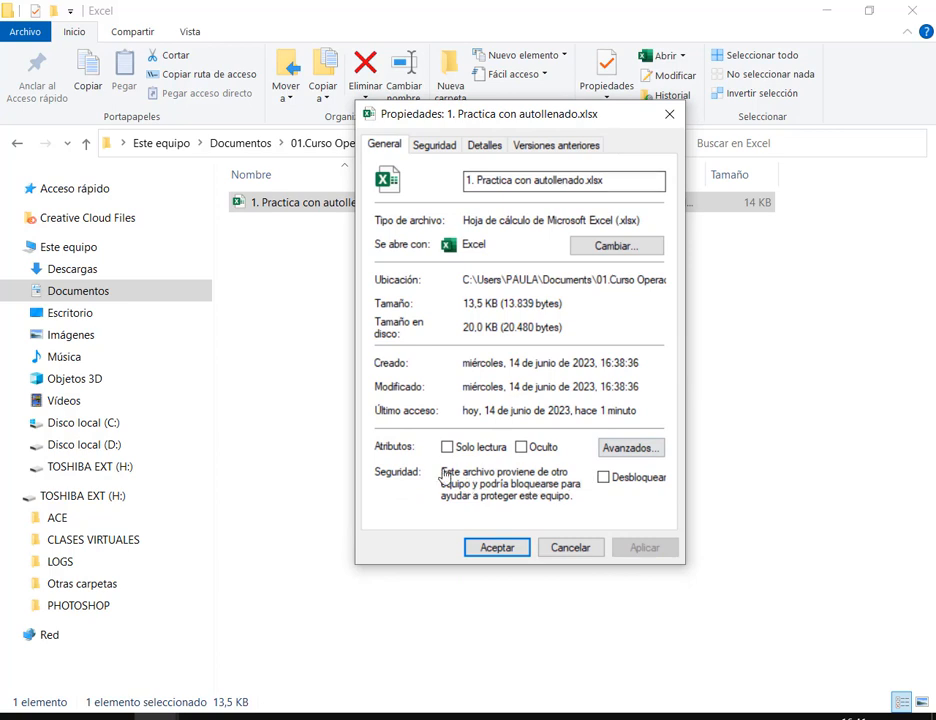
pyautogui.moveTo(368, 462)
pyautogui.mouseDown()
pyautogui.moveTo(606, 524)
pyautogui.moveTo(684, 526)
pyautogui.mouseUp()
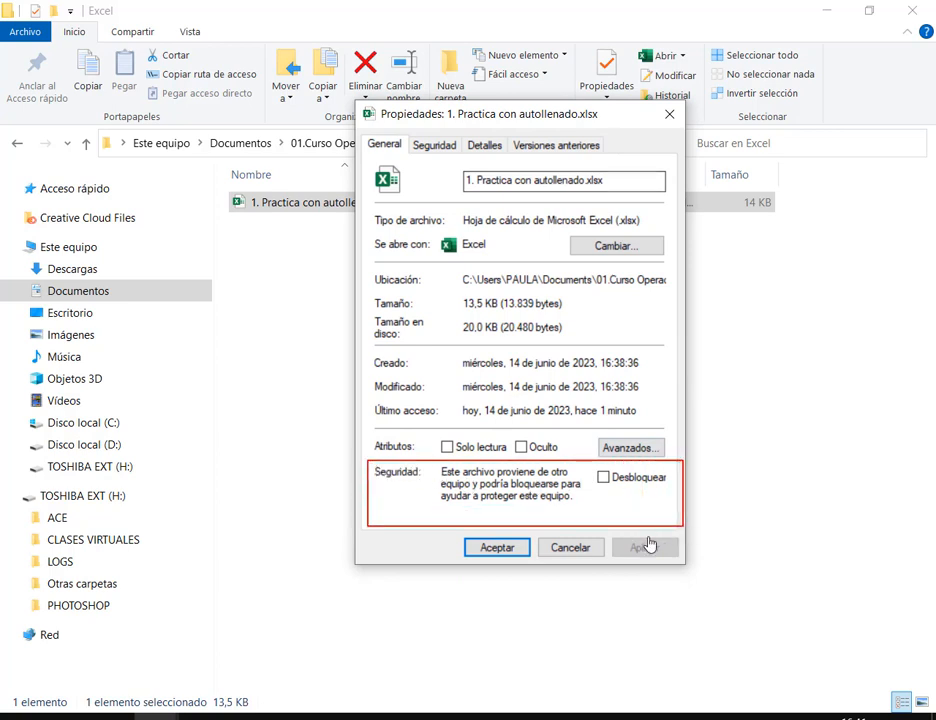
pyautogui.moveTo(649, 566); pyautogui.dragTo(629, 486)
pyautogui.click(604, 478)
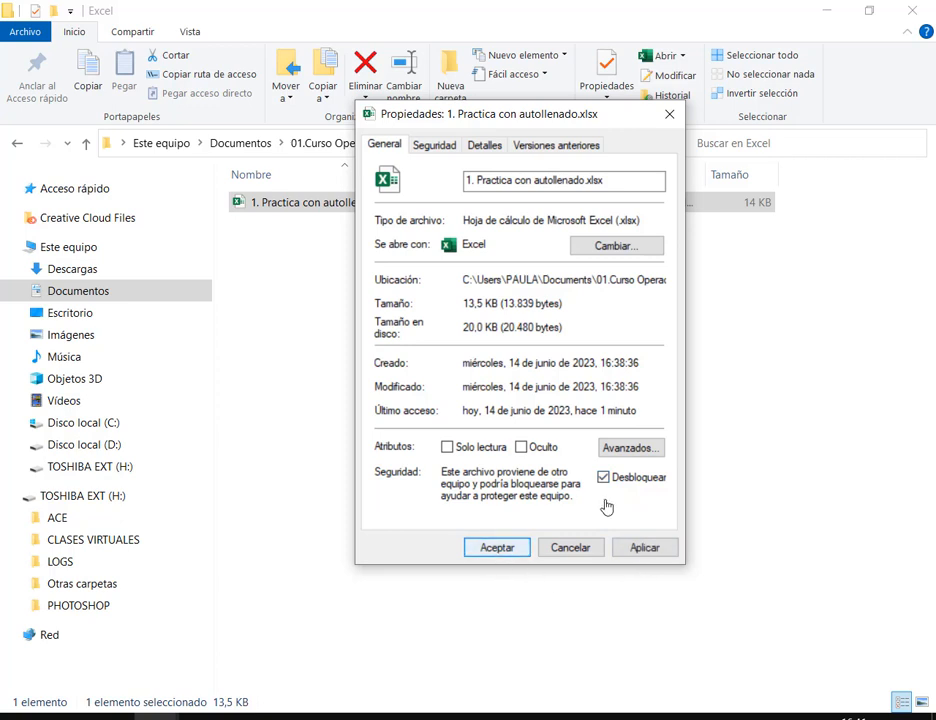
pyautogui.click(499, 551)
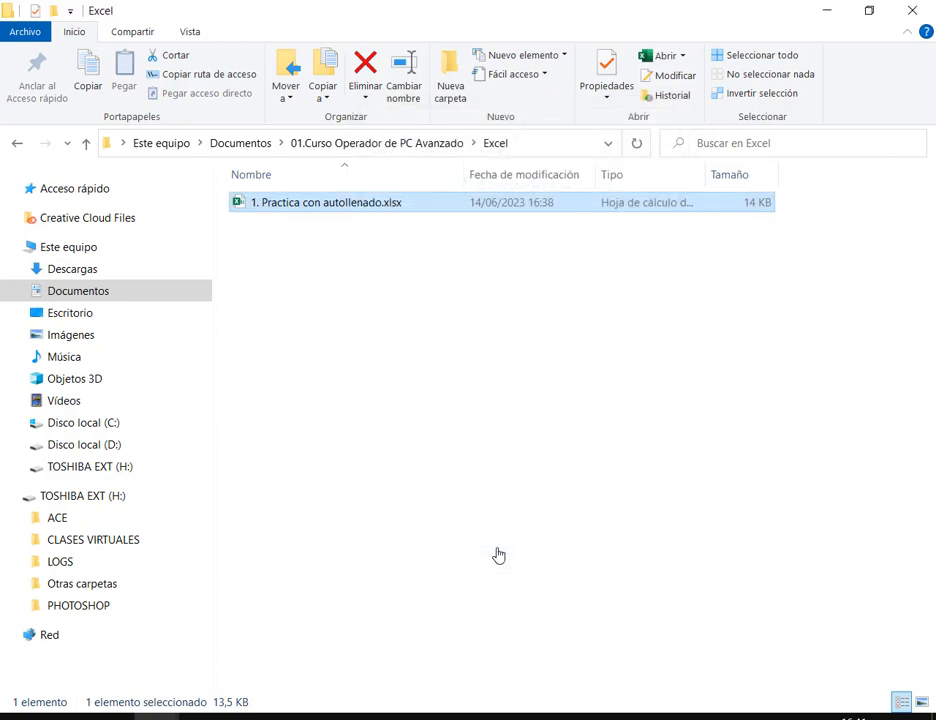
pyautogui.doubleClick(337, 204)
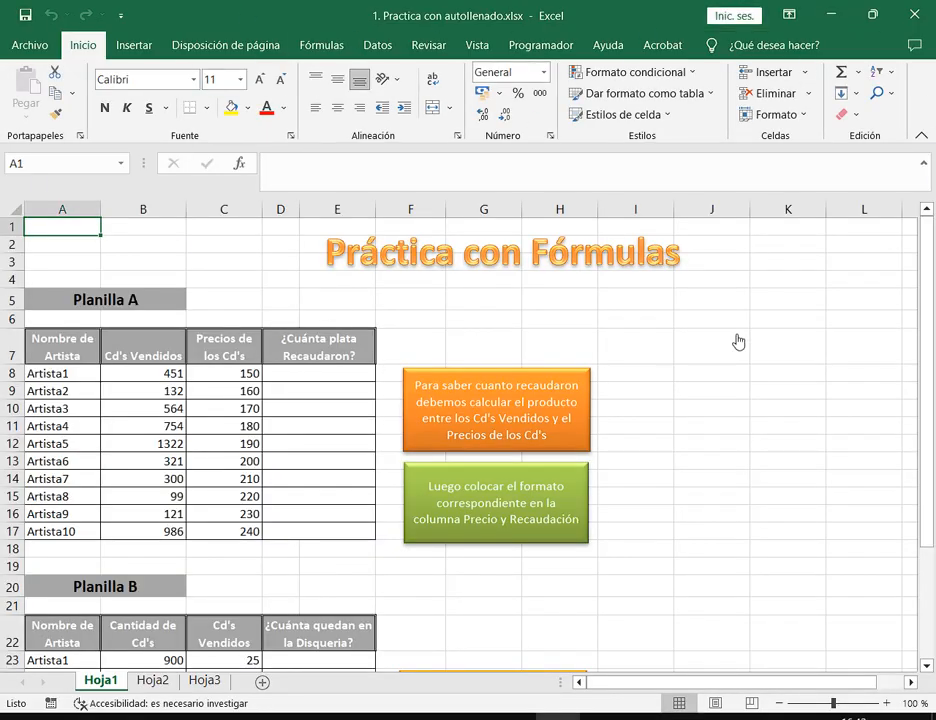
# Restore down the Excel window, then narrow it, lengthen it and raise it on screen
pyautogui.click(872, 279)
pyautogui.click(818, 409)
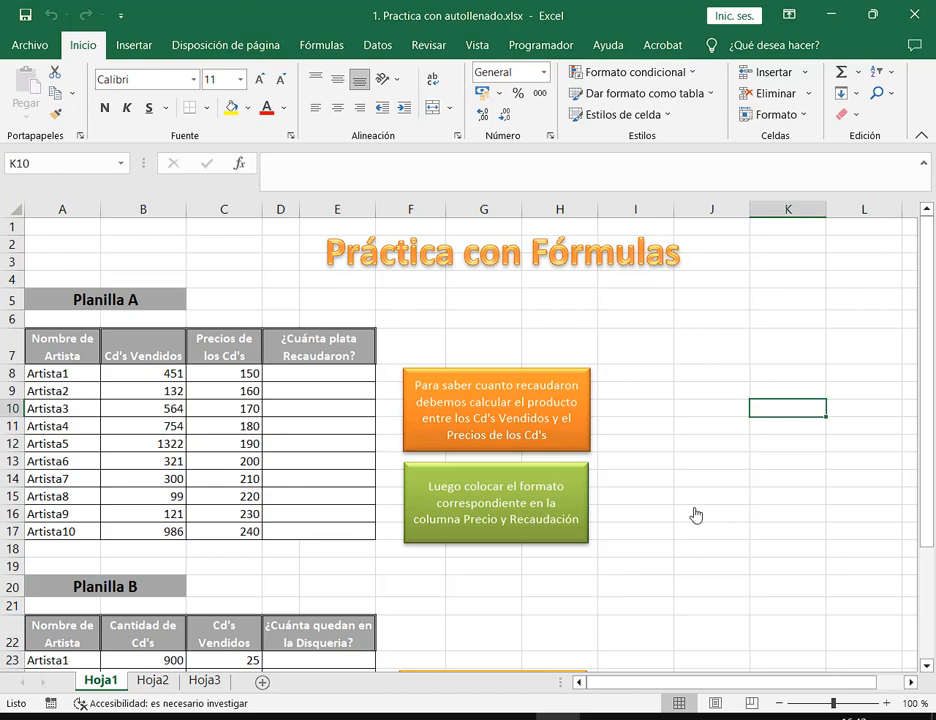
pyautogui.click(873, 15)
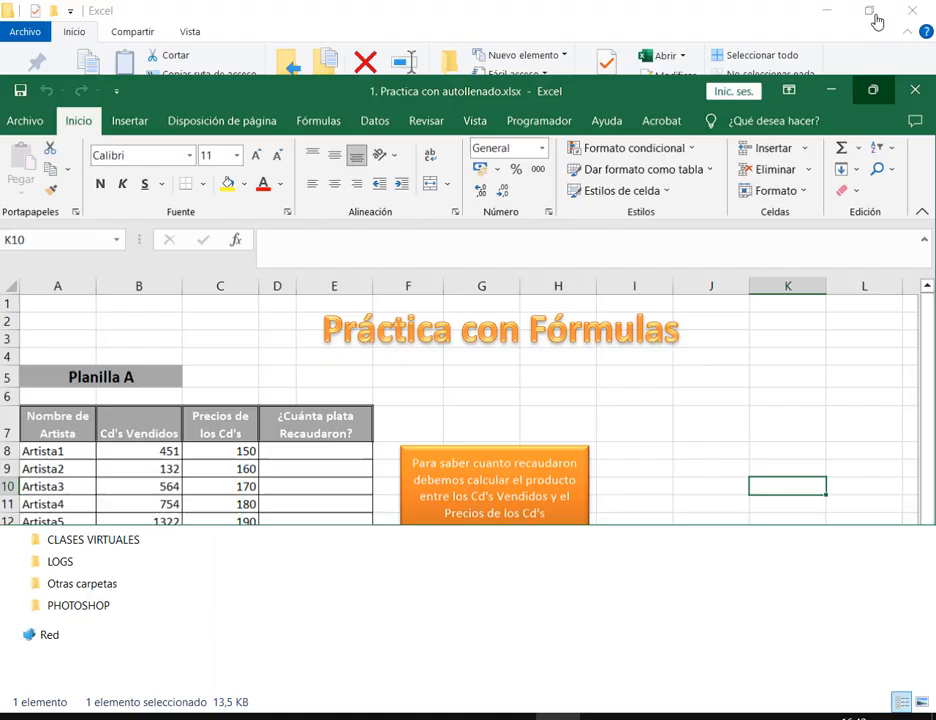
pyautogui.moveTo(932, 237); pyautogui.dragTo(446, 240)
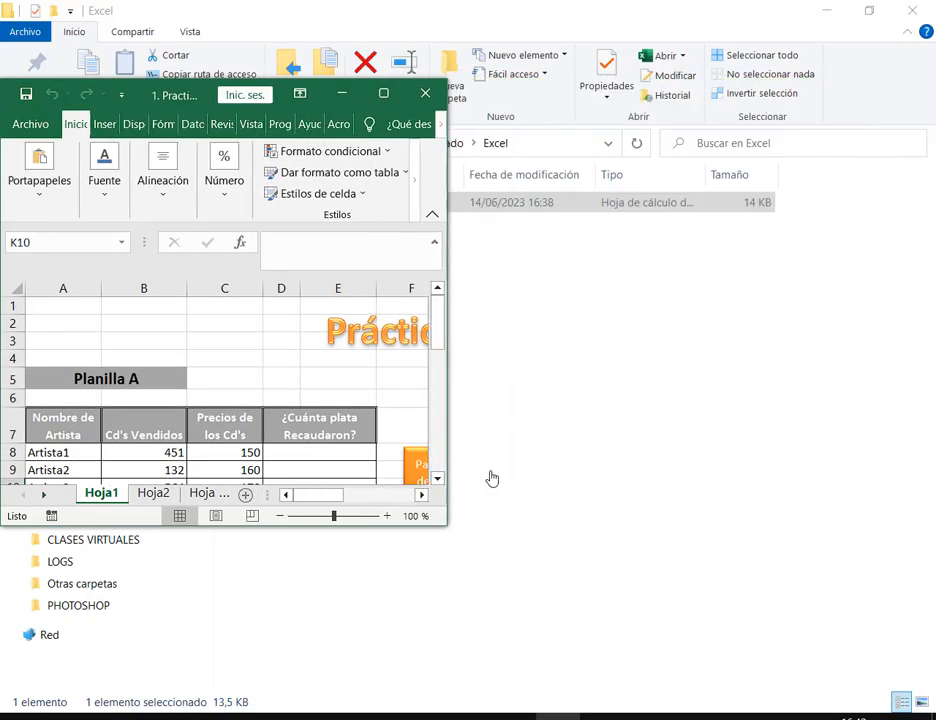
pyautogui.moveTo(443, 537); pyautogui.dragTo(556, 646)
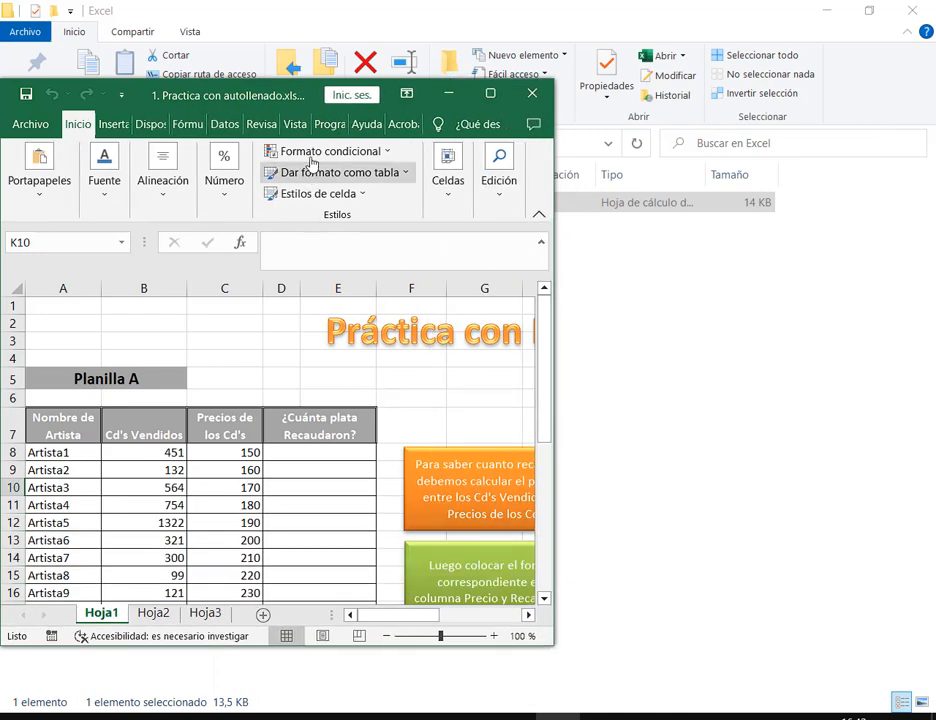
pyautogui.moveTo(307, 98); pyautogui.dragTo(307, 41)
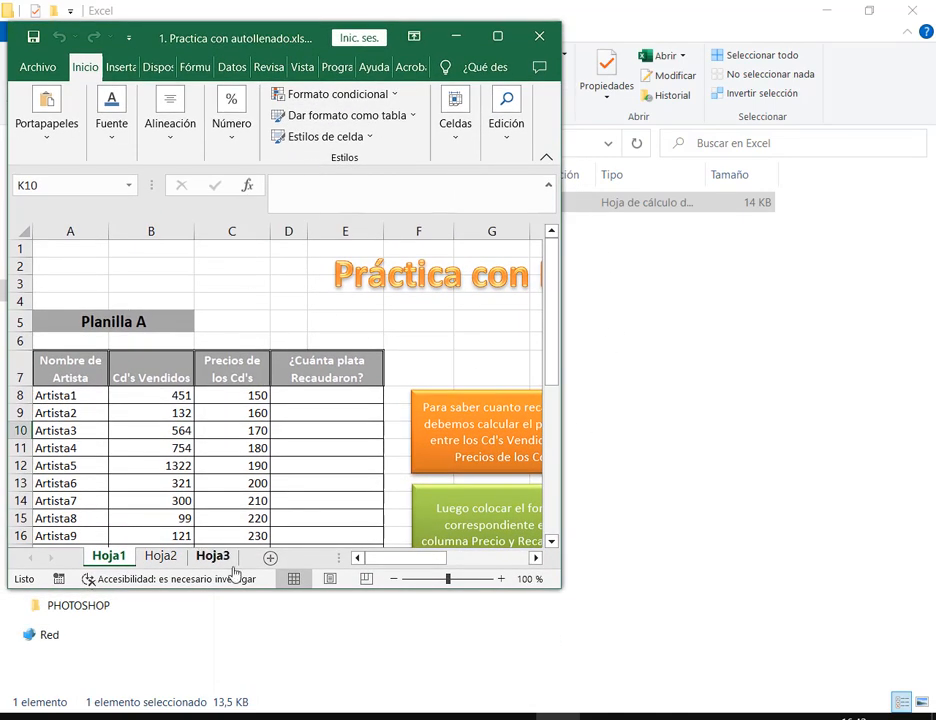
pyautogui.click(244, 718)
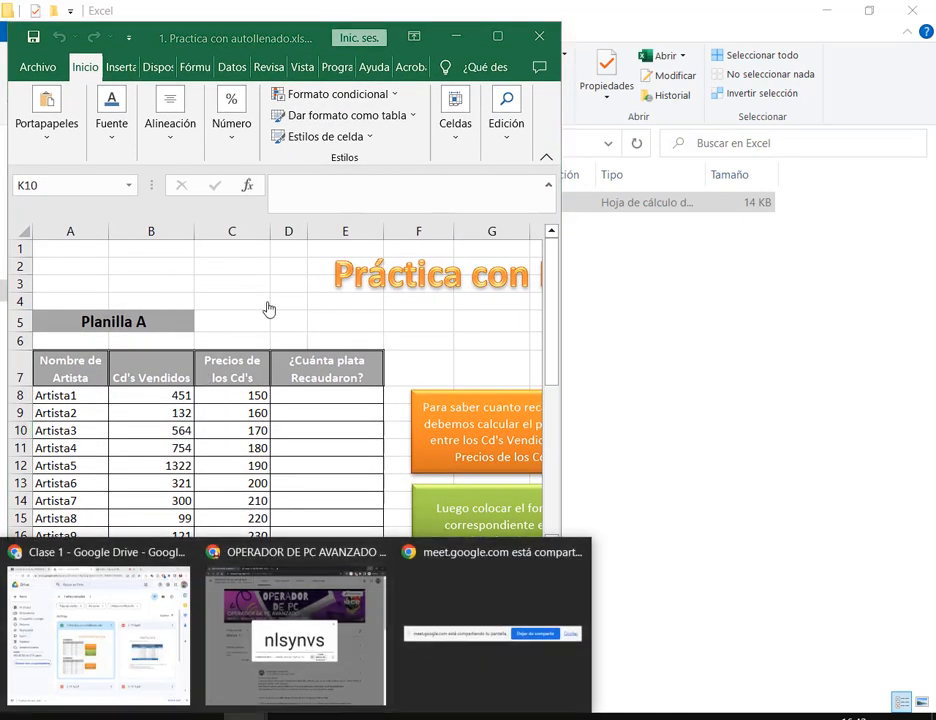
pyautogui.scroll(-10, 300, 370)
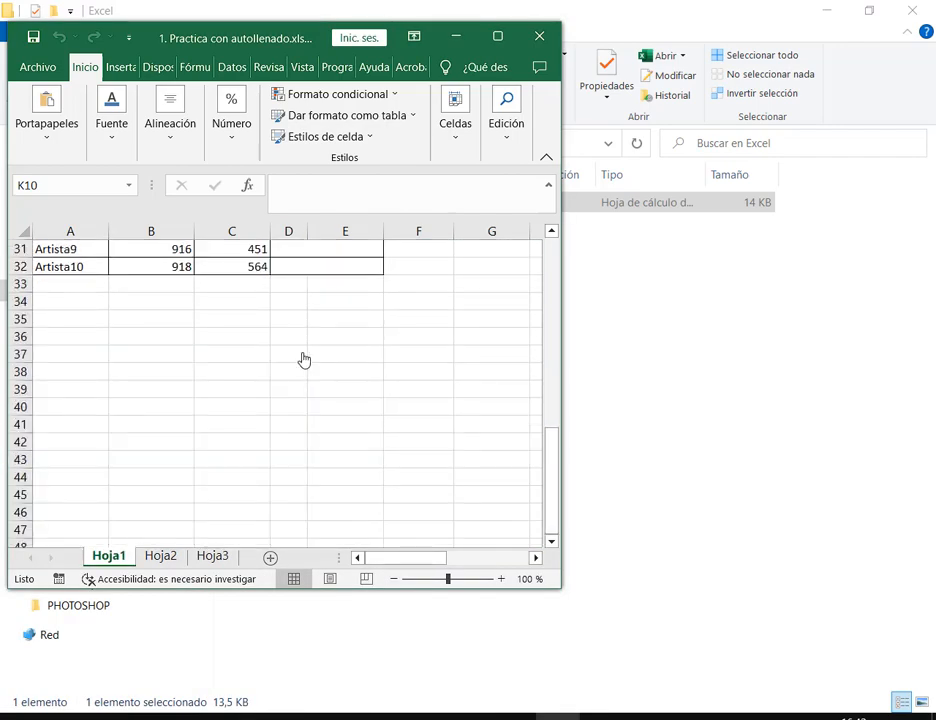
# Select the empty cell A35 below Planilla B
pyautogui.scroll(10, 303, 360)
pyautogui.scroll(-10, 300, 362)
pyautogui.click(70, 319)
pyautogui.scroll(6, 375, 408)
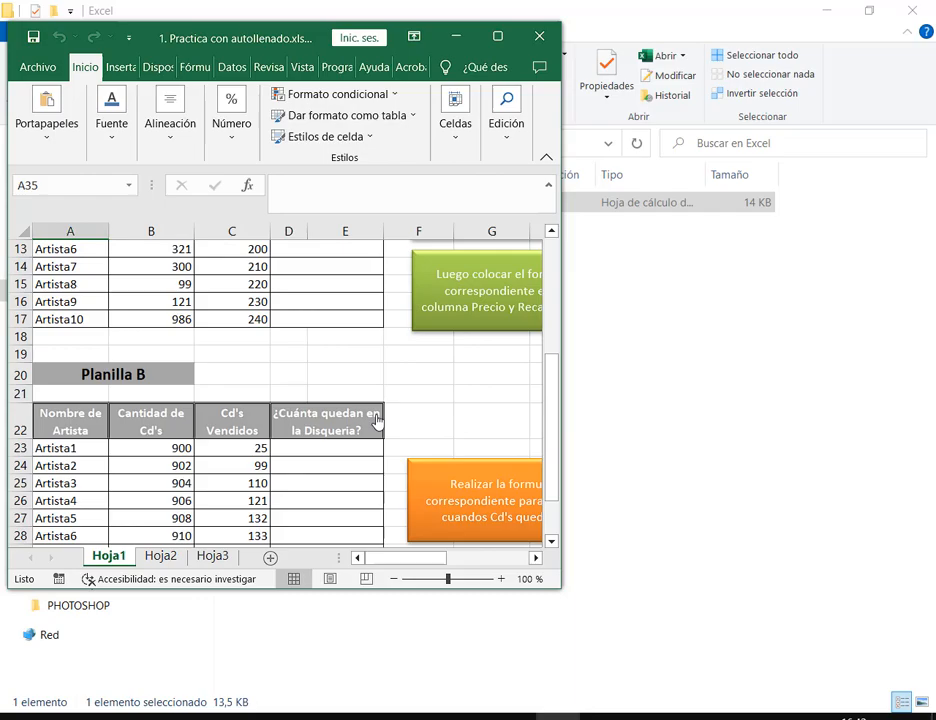
# Check the Google Meet call, close Chrome's downloads bar, and return to Excel
pyautogui.click(247, 717)
pyautogui.click(173, 681)
pyautogui.click(476, 8)
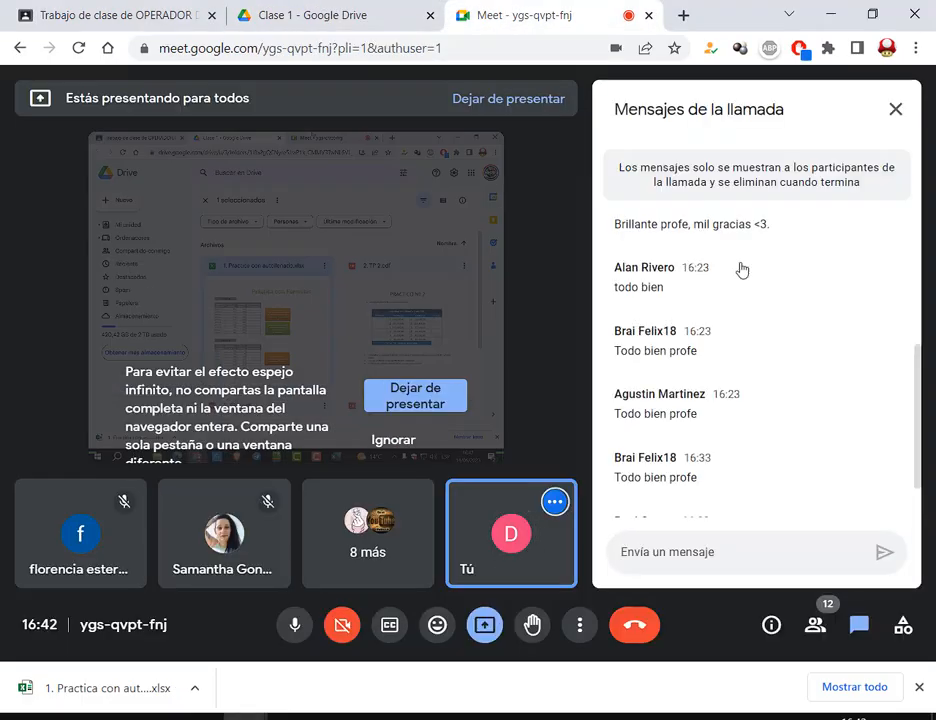
pyautogui.scroll(-2, 825, 380)
pyautogui.click(921, 688)
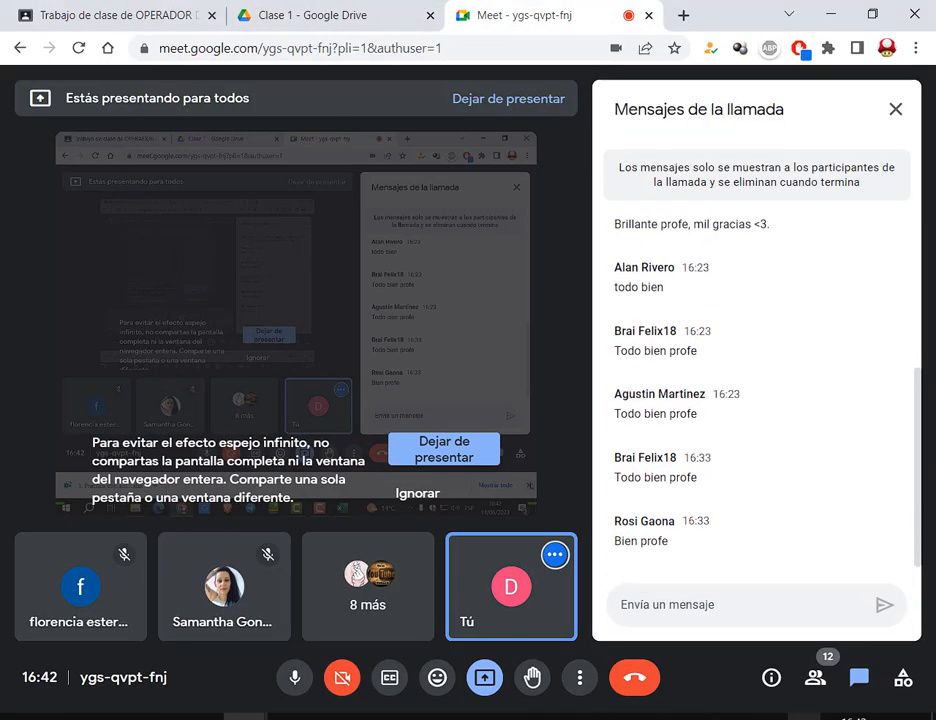
pyautogui.hotkey('alt', 'Tab')
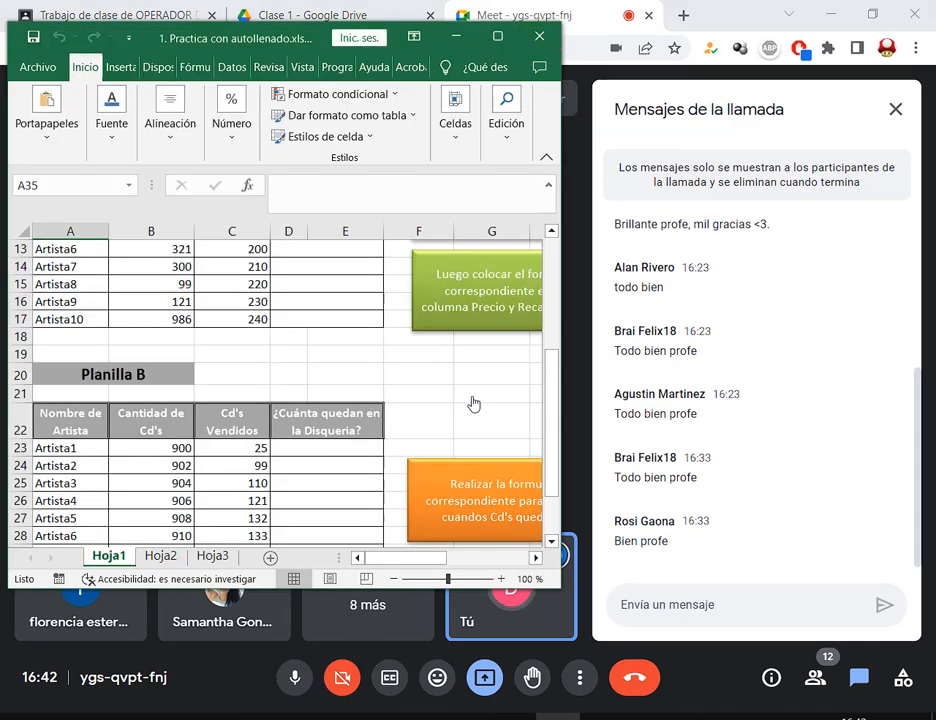
pyautogui.scroll(-4, 475, 380)
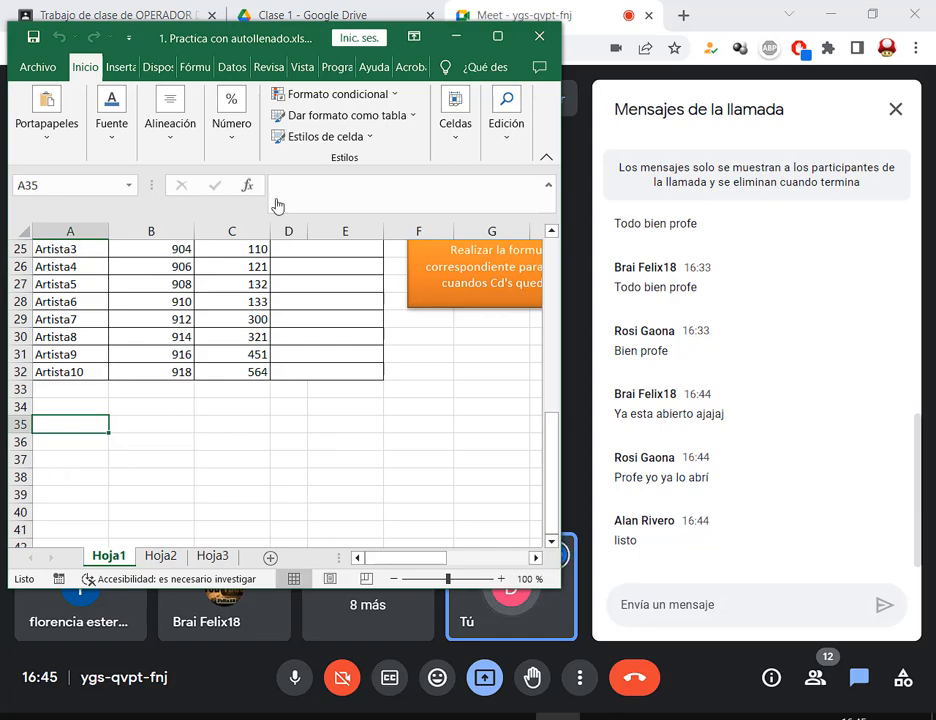
# Maximize the workbook and enter headings Valor 1, Valor 2 and Suma in A35:C35
pyautogui.click(496, 37)
pyautogui.scroll(8, 476, 372)
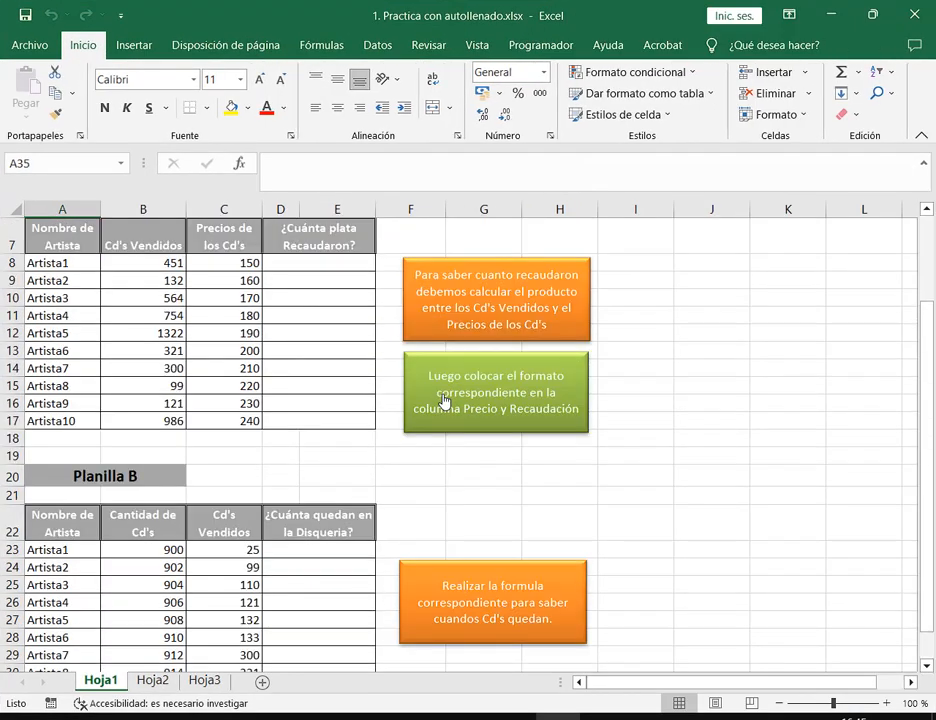
pyautogui.scroll(-9, 353, 336)
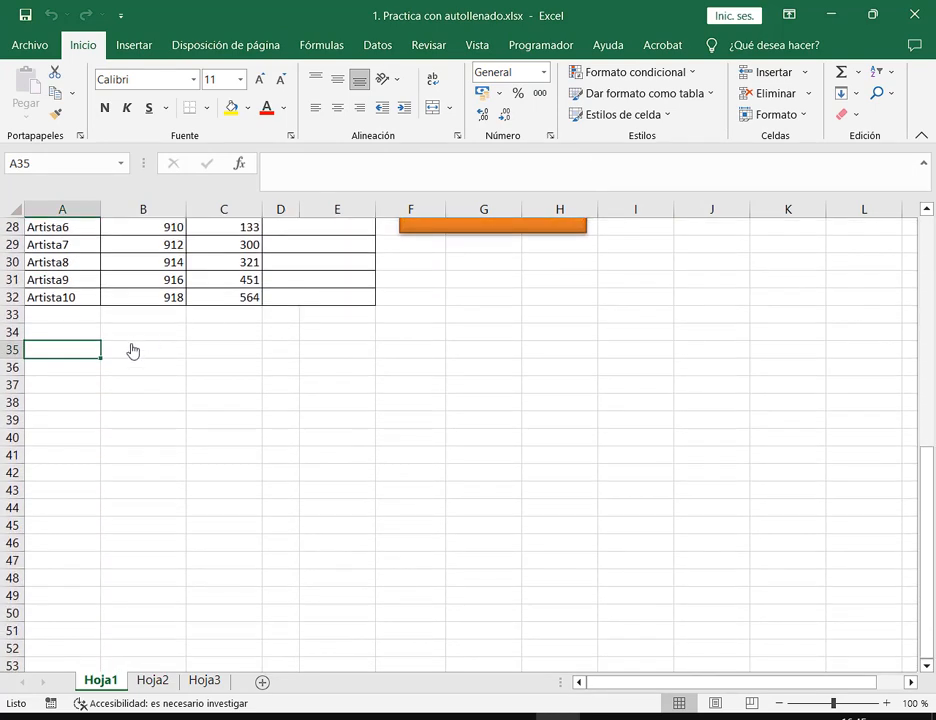
pyautogui.click(133, 354)
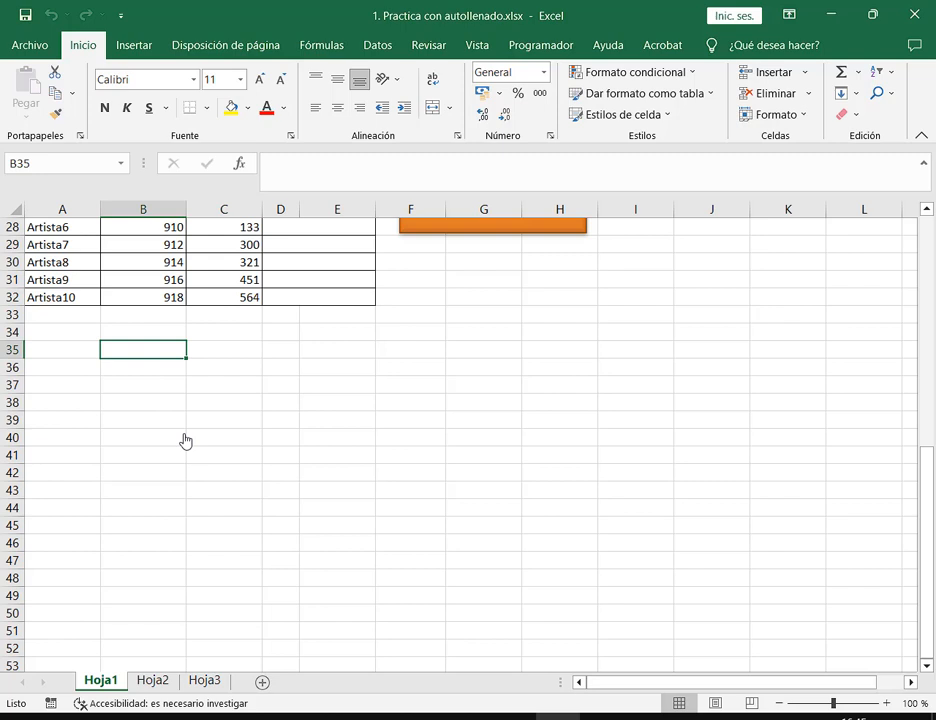
pyautogui.press('Left')
pyautogui.write('V')
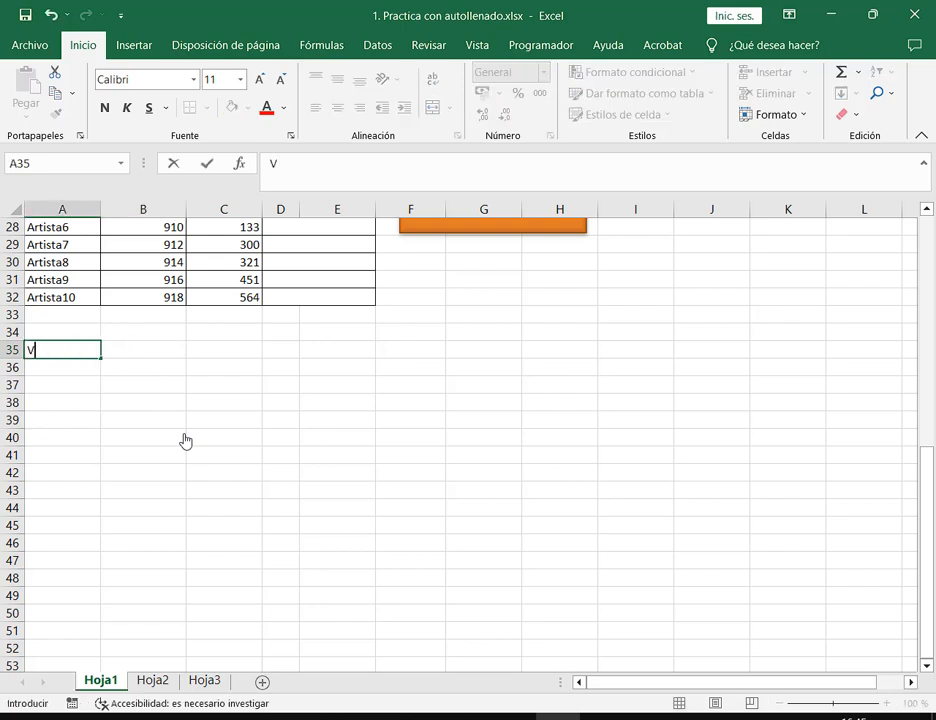
pyautogui.write('alor 1')
pyautogui.press('Tab')
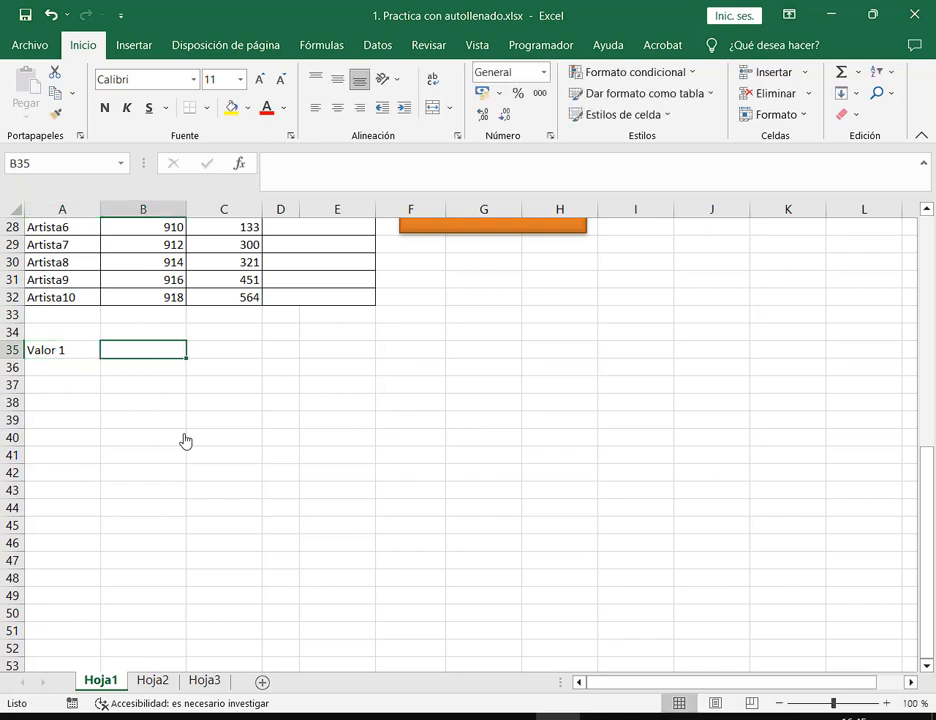
pyautogui.write('Valor 2')
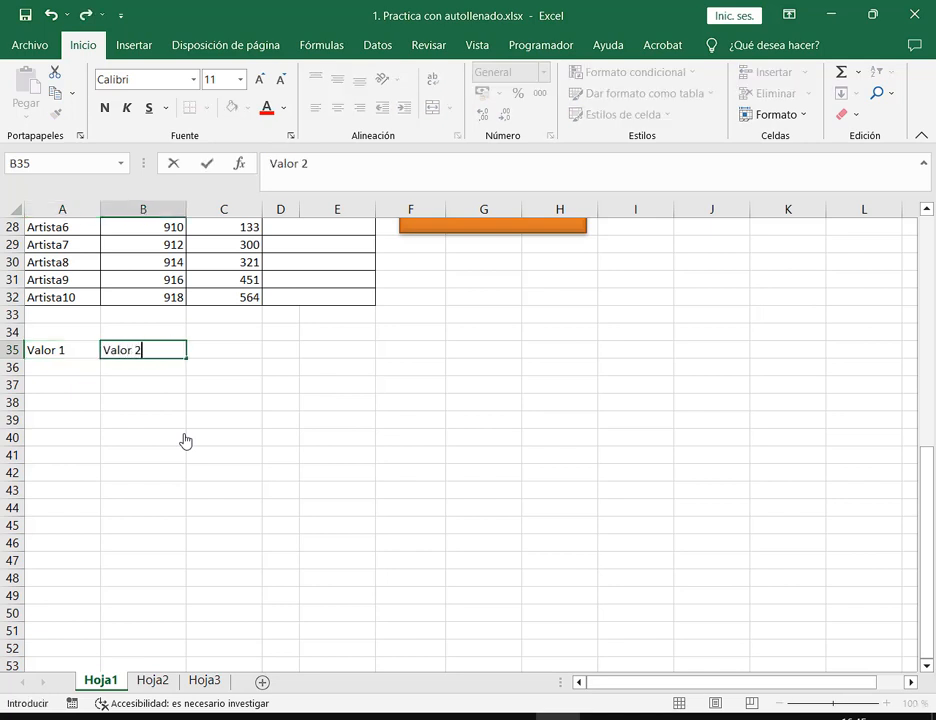
pyautogui.press('Tab')
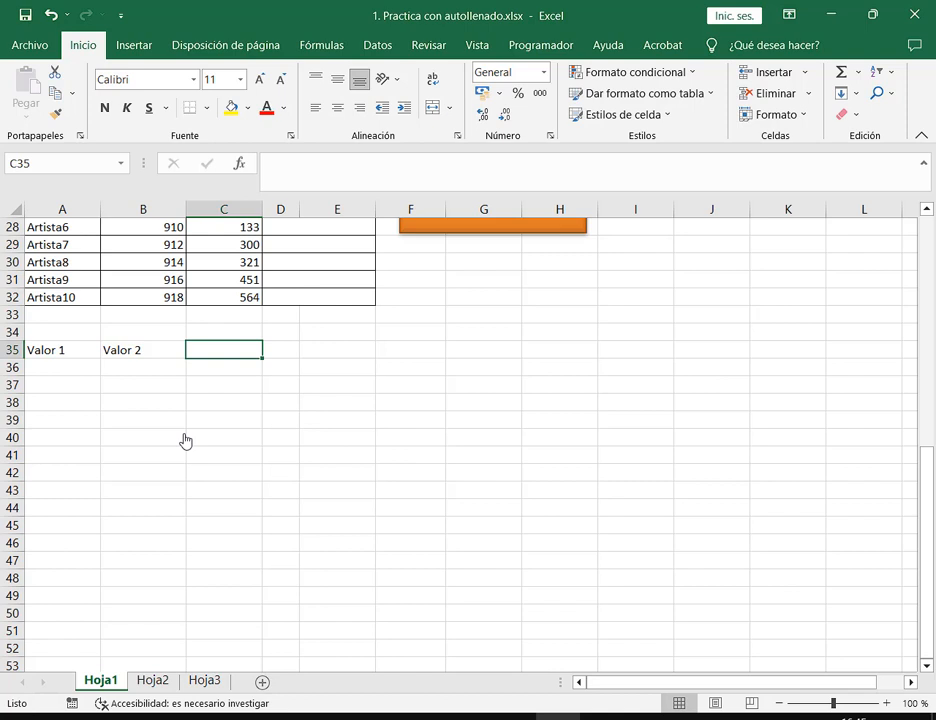
pyautogui.write('Suma')
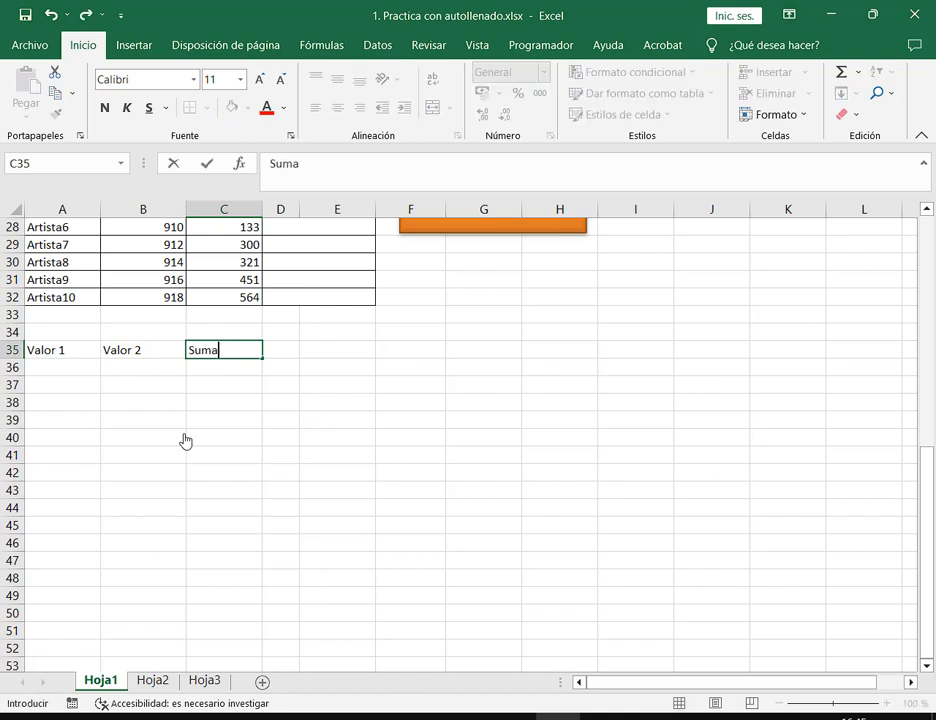
pyautogui.press('Tab')
# Add the headings Resta, División and Multiplicar in D35:F35
pyautogui.write('Resta')
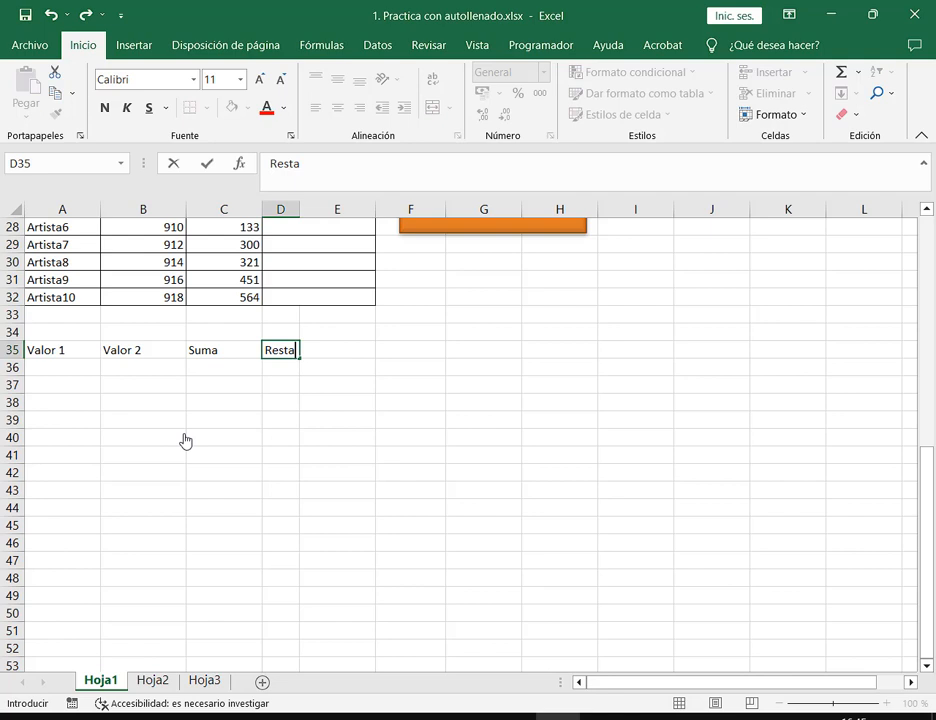
pyautogui.press('Tab')
pyautogui.write('División')
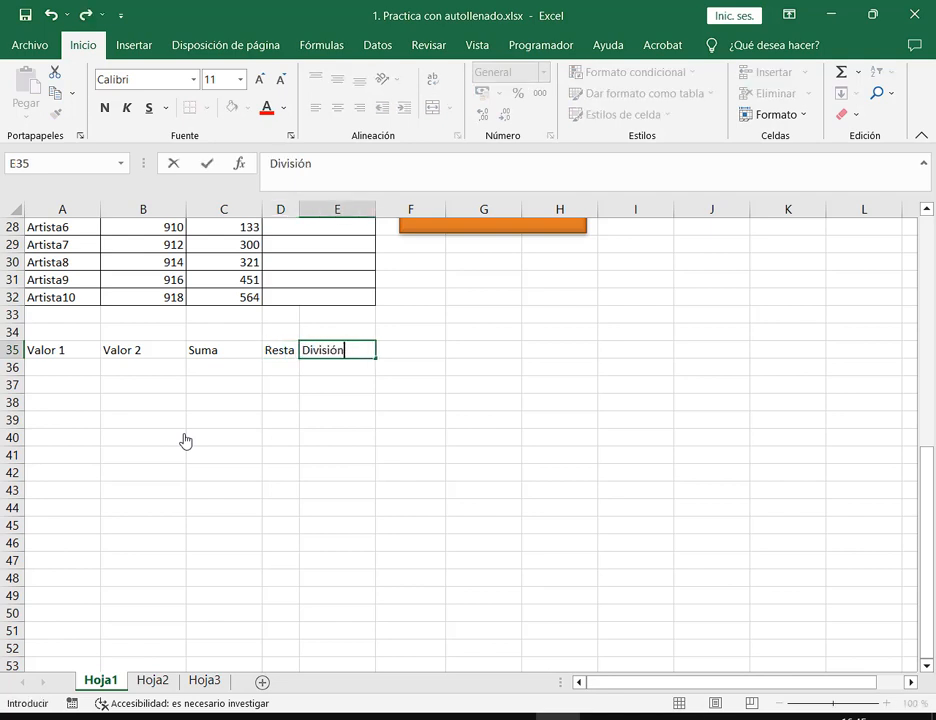
pyautogui.press('Tab')
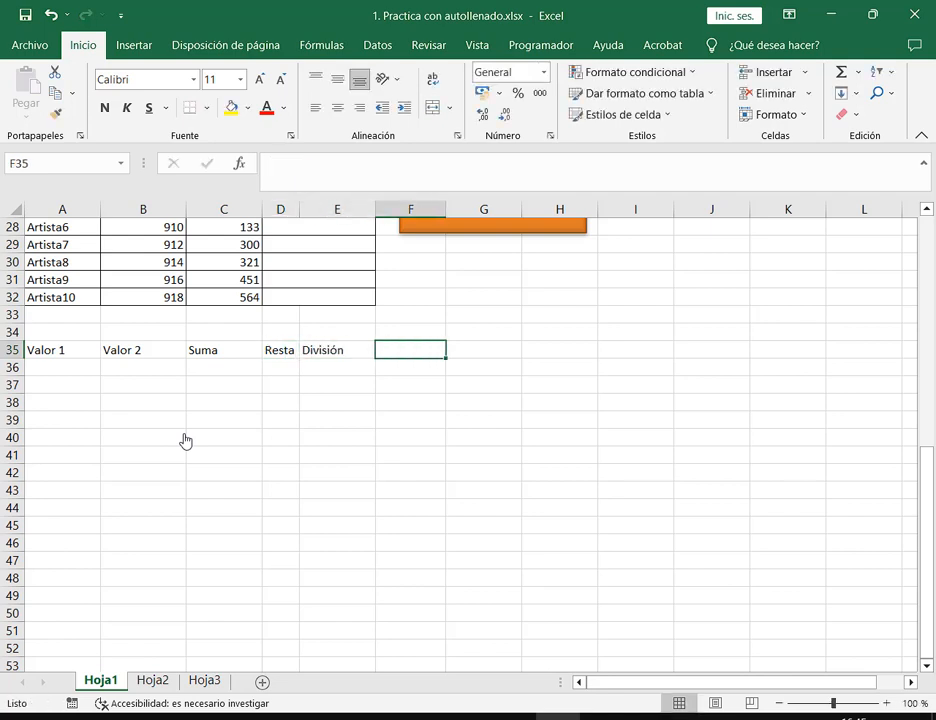
pyautogui.write('m')
pyautogui.press('BackSpace')
pyautogui.write('Mu')
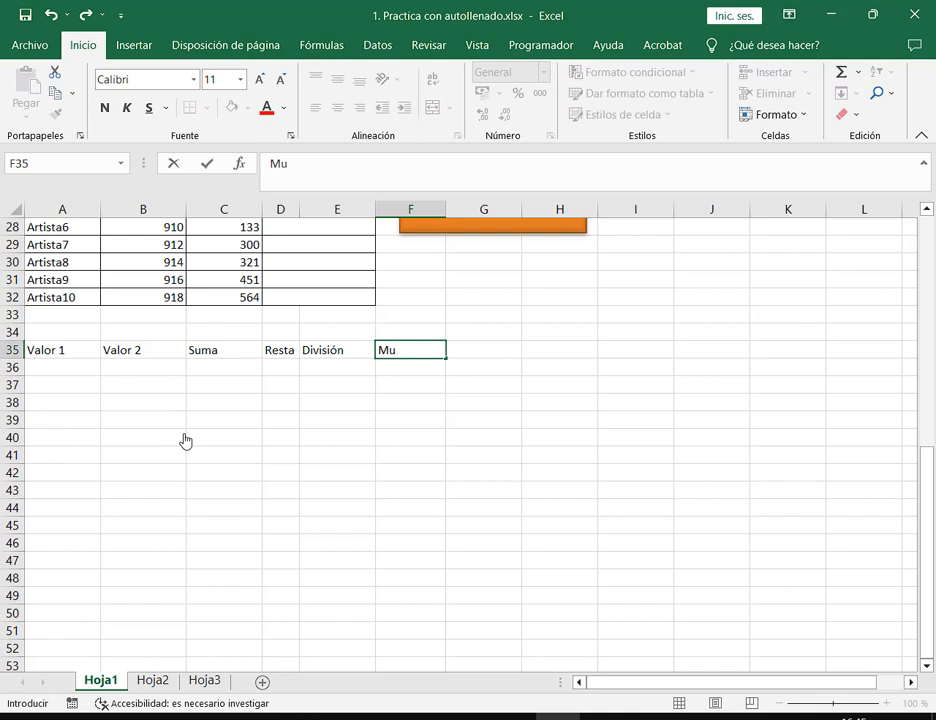
pyautogui.write('ltiplicar')
pyautogui.press('Return')
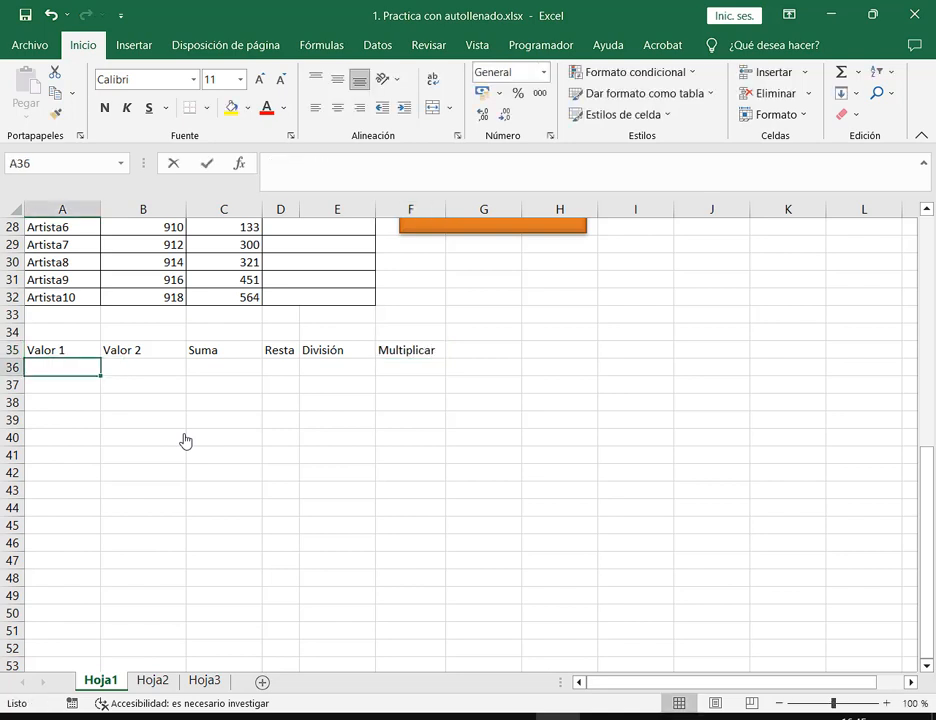
# Enter 53, 44, 30 and 22 in A36:A39 under Valor 1
pyautogui.write('53')
pyautogui.press('Return')
pyautogui.write('44')
pyautogui.press('Return')
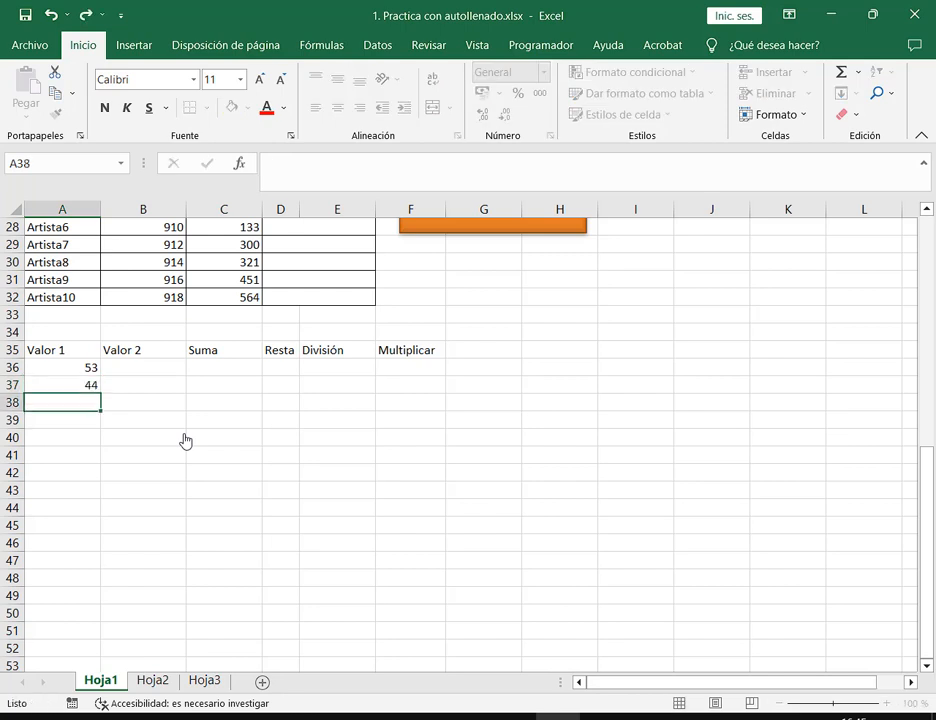
pyautogui.write('30')
pyautogui.press('Return')
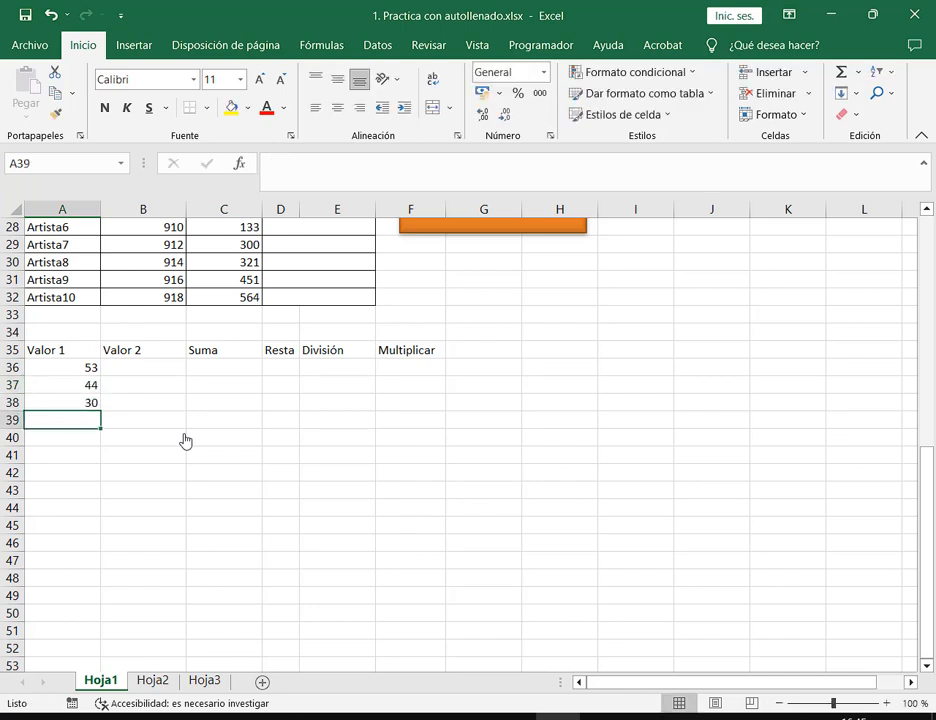
pyautogui.write('22')
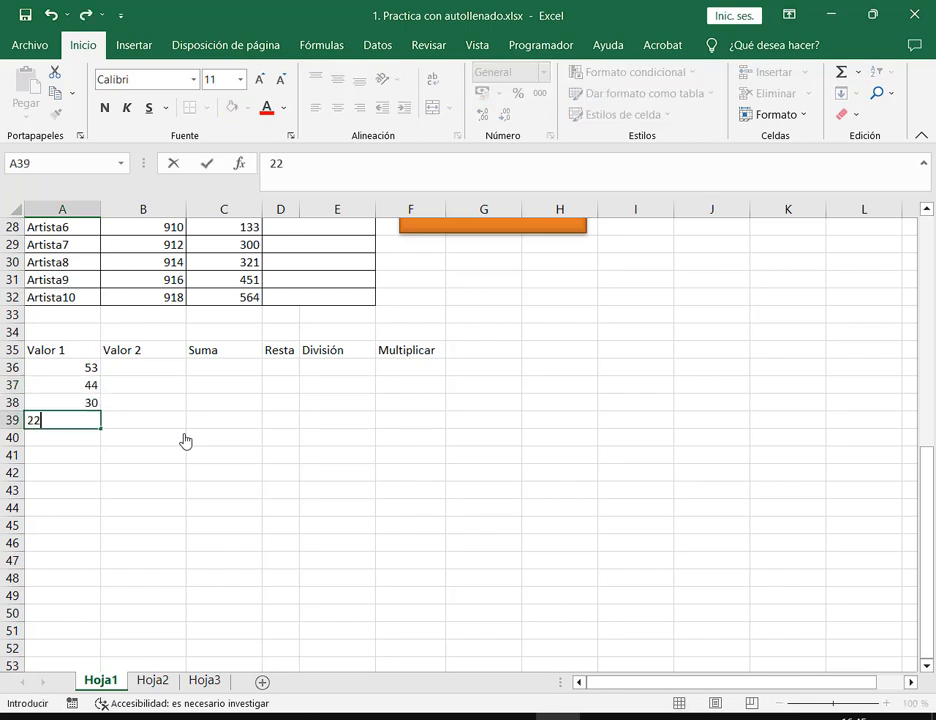
pyautogui.press('Up')
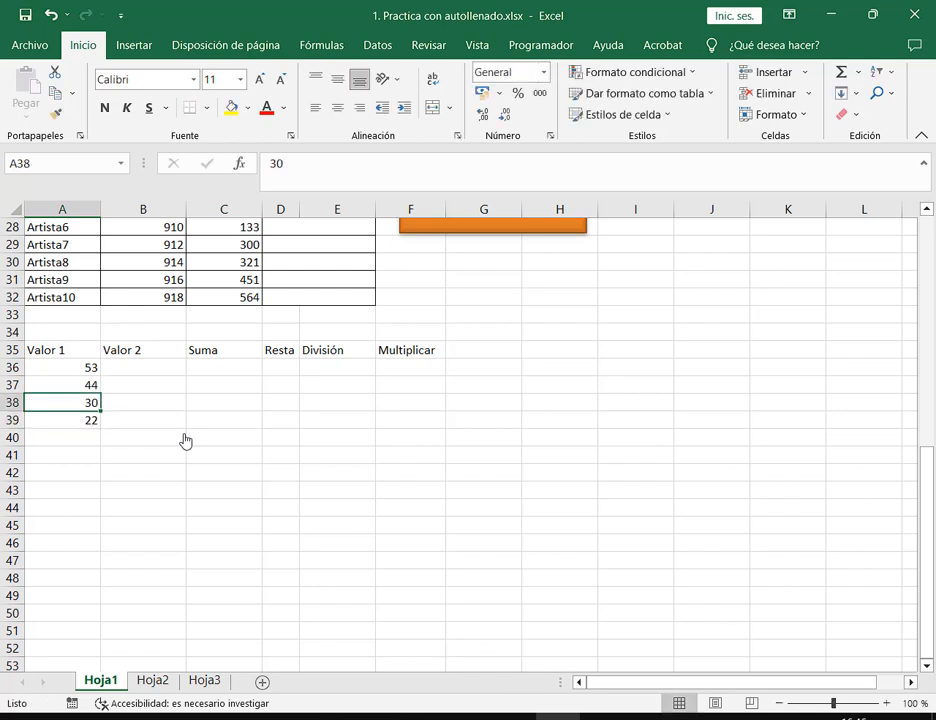
# Enter 15, 87, 63 and 92 in B36:B39 under Valor 2
pyautogui.press('Right')
pyautogui.press('Up')
pyautogui.press('Up')
pyautogui.write('15')
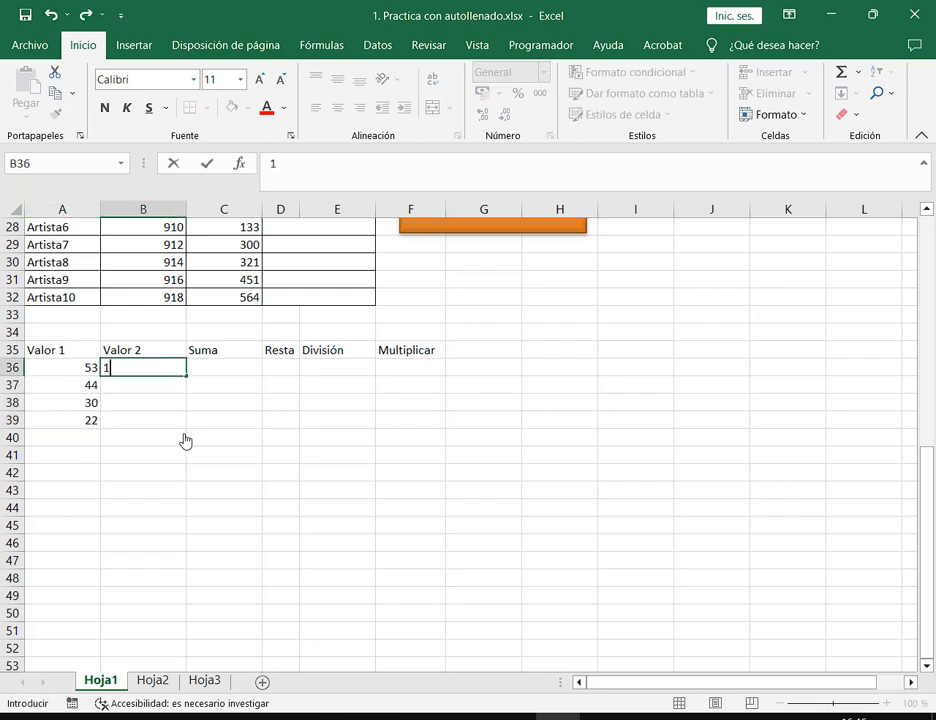
pyautogui.press('Return')
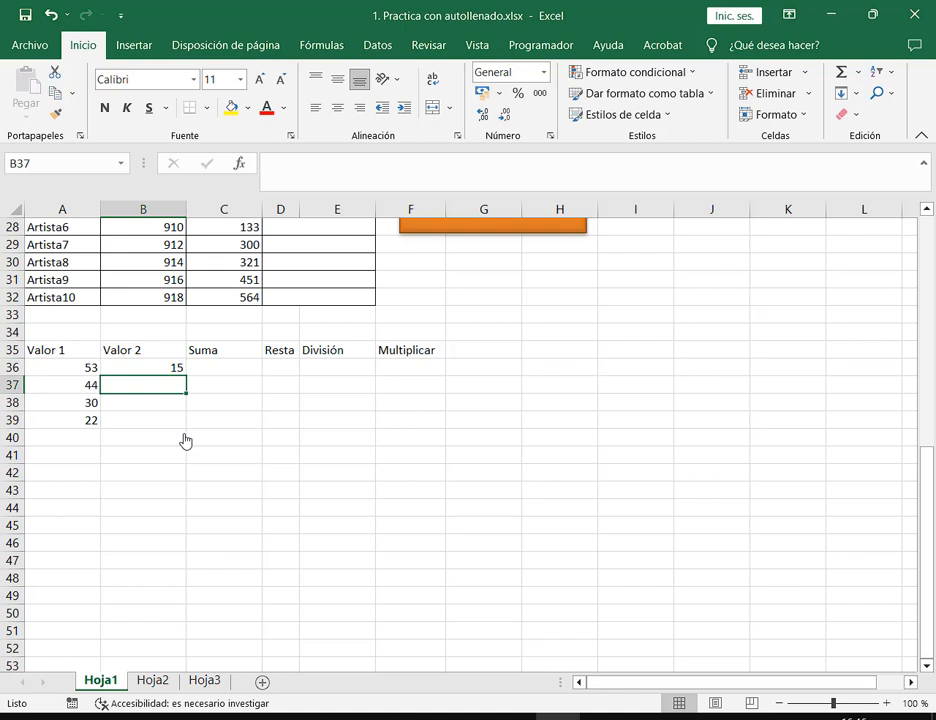
pyautogui.write('87')
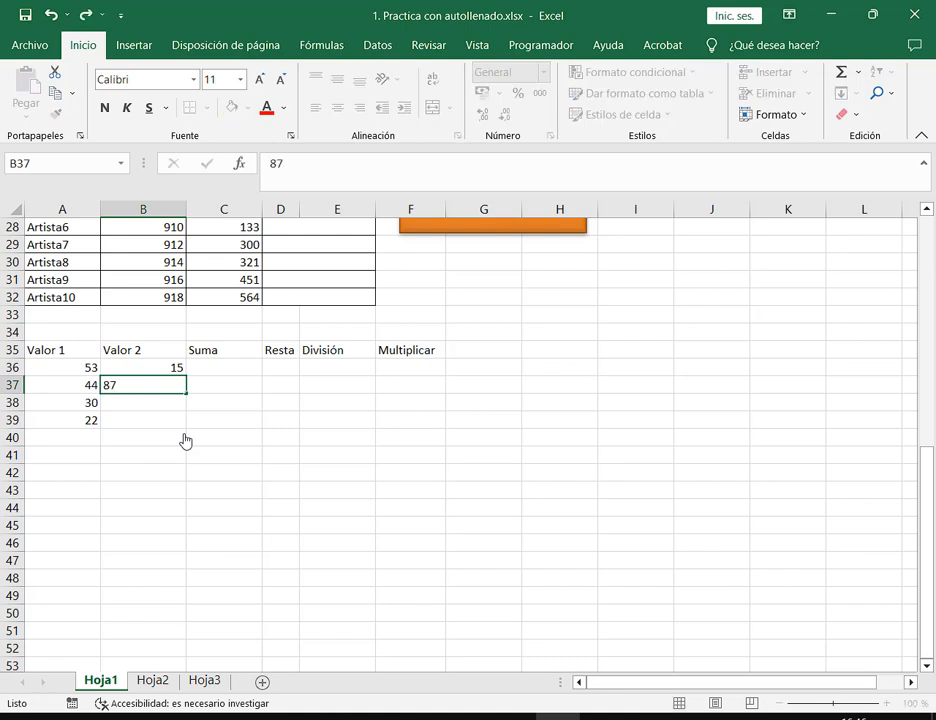
pyautogui.press('Return')
pyautogui.write('63')
pyautogui.press('Return')
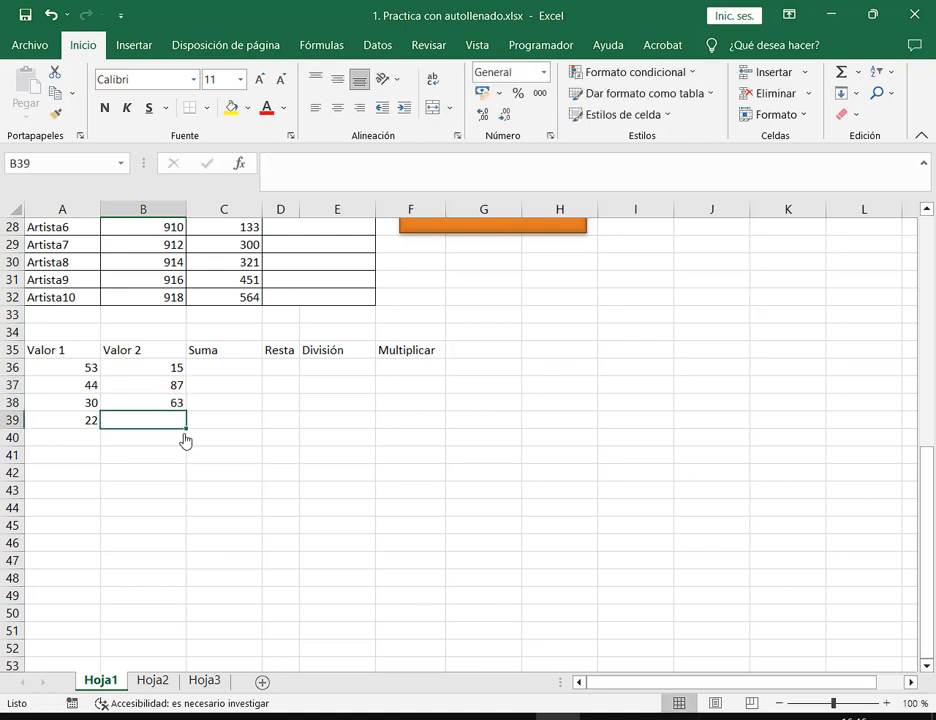
pyautogui.write('92')
pyautogui.press('Return')
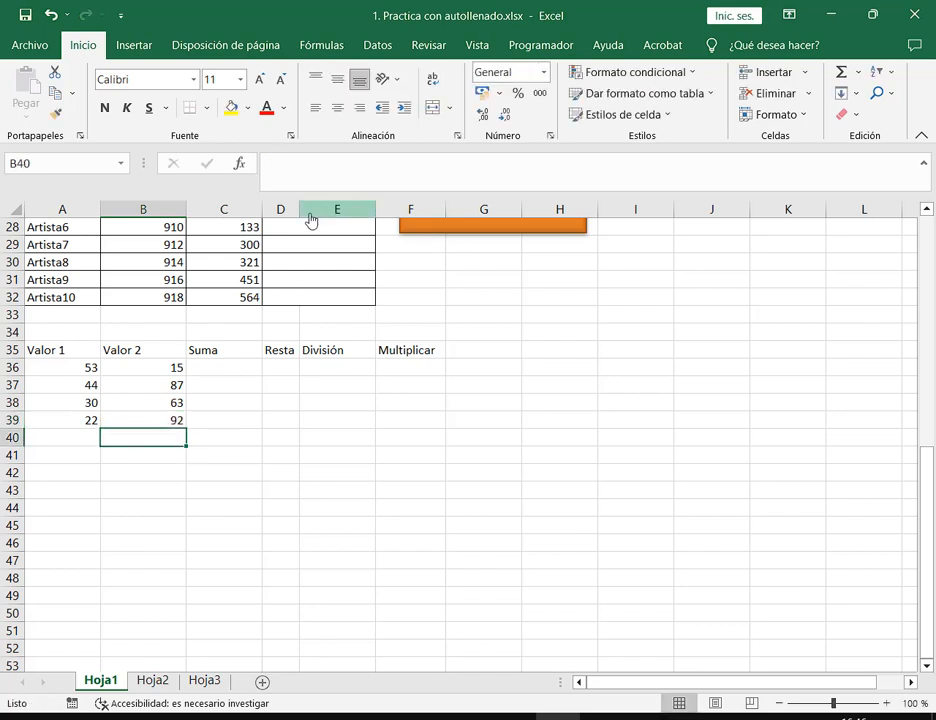
# Widen column D and zoom the sheet to 140%
pyautogui.moveTo(299, 213); pyautogui.dragTo(317, 220)
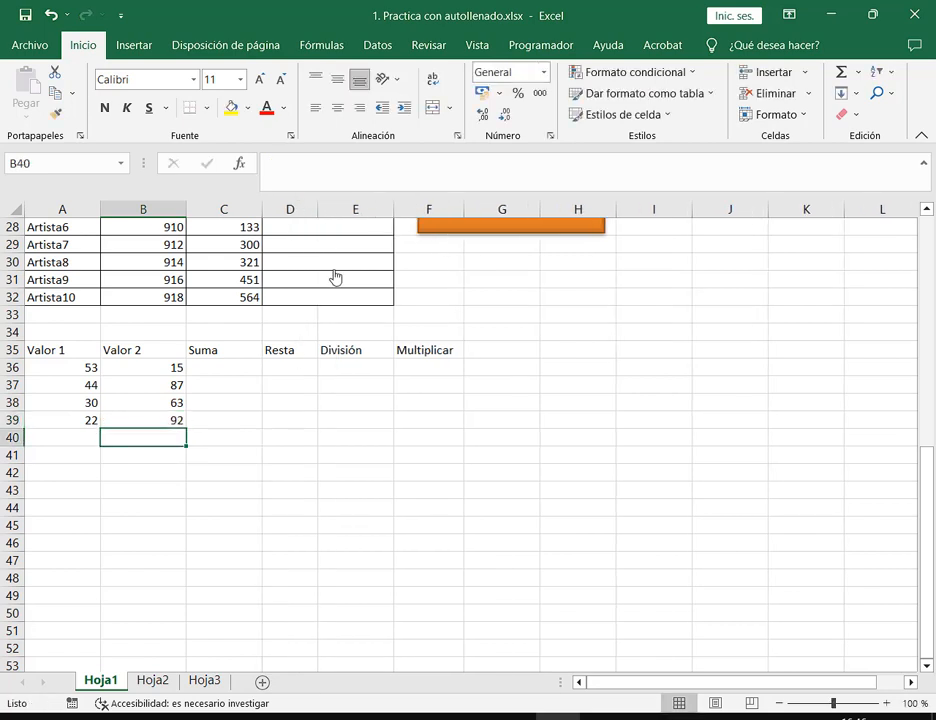
pyautogui.click(367, 432)
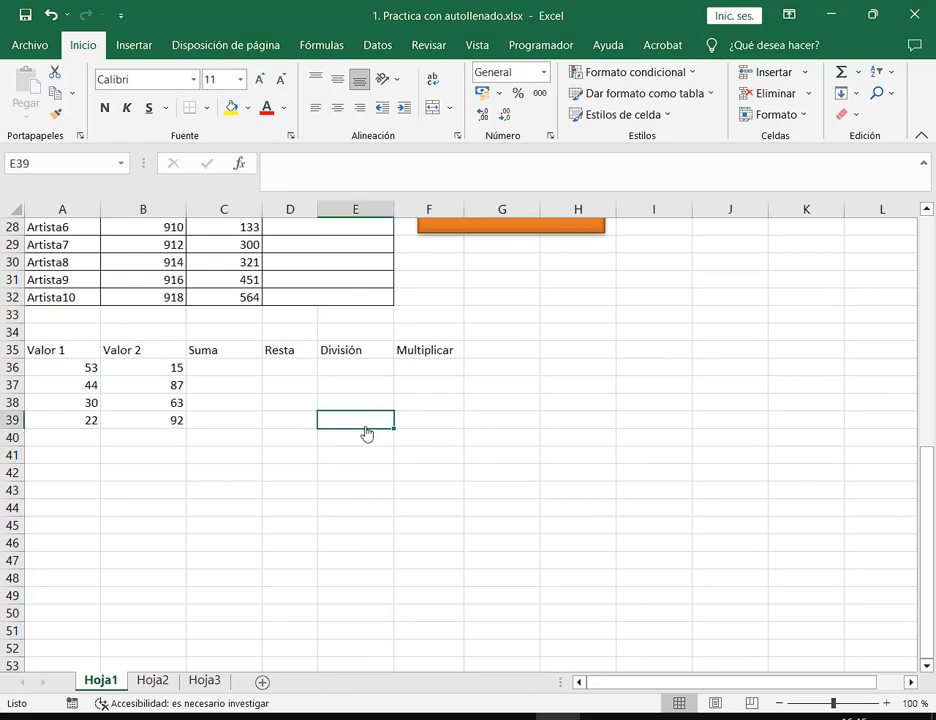
pyautogui.click(886, 703)
pyautogui.click(886, 703)
pyautogui.scroll(-2, 350, 602)
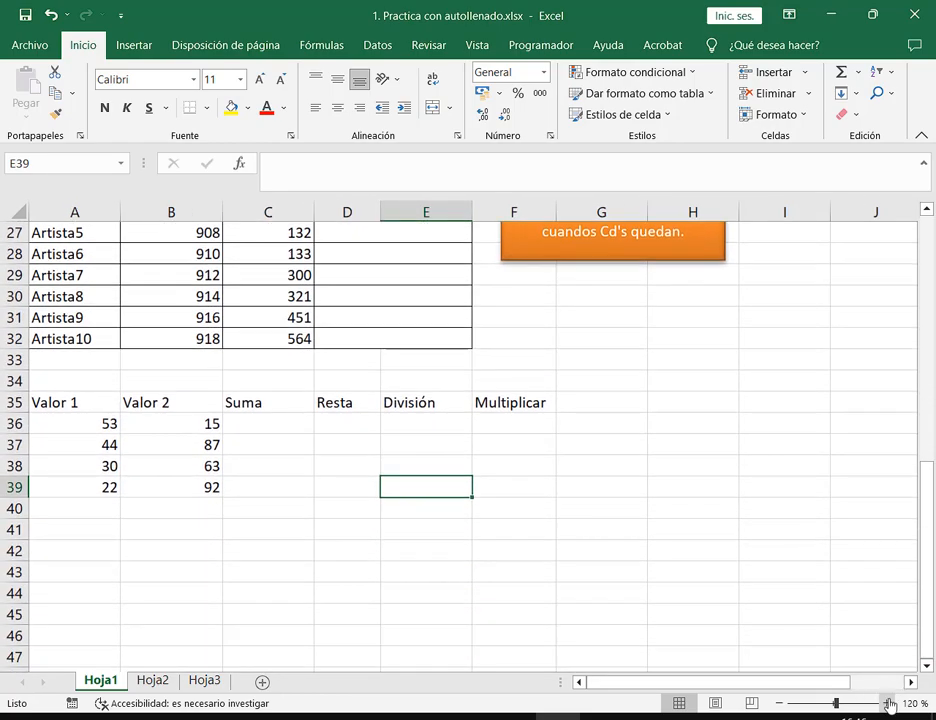
pyautogui.click(887, 704)
pyautogui.click(887, 704)
pyautogui.scroll(-1, 614, 599)
pyautogui.scroll(-3, 614, 599)
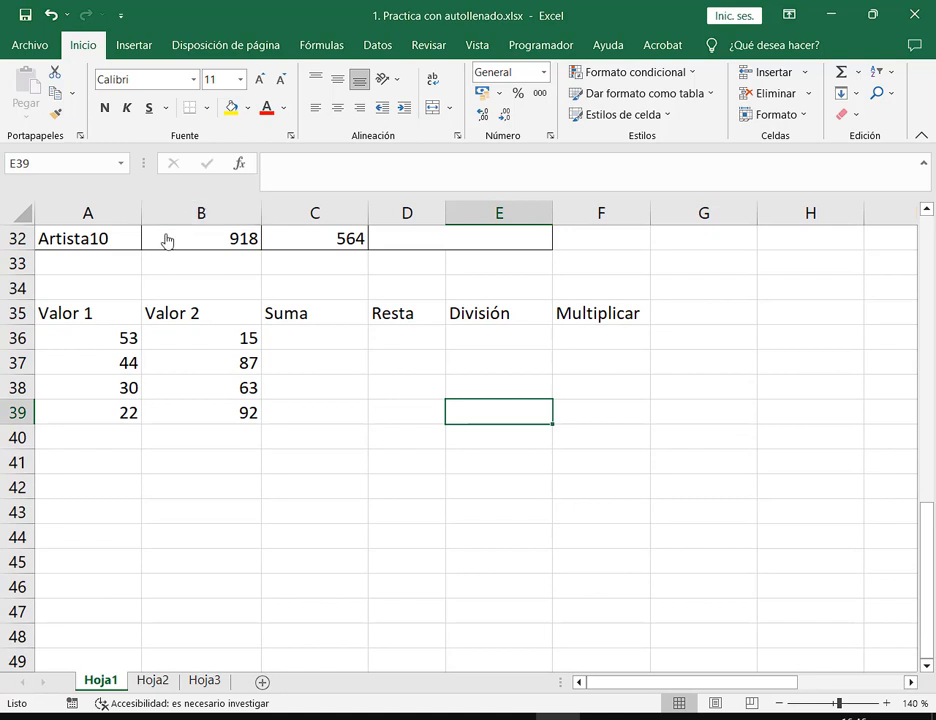
# Center the headings in A35:F35, then select cell C36 under Suma
pyautogui.moveTo(121, 318); pyautogui.dragTo(622, 321)
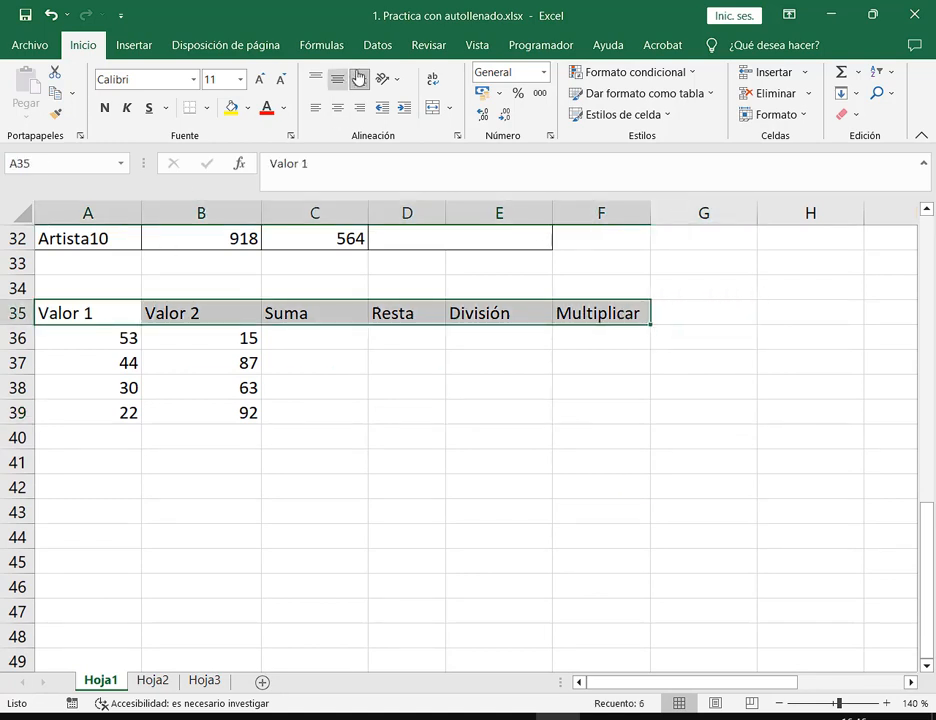
pyautogui.click(337, 107)
pyautogui.click(387, 372)
pyautogui.click(303, 344)
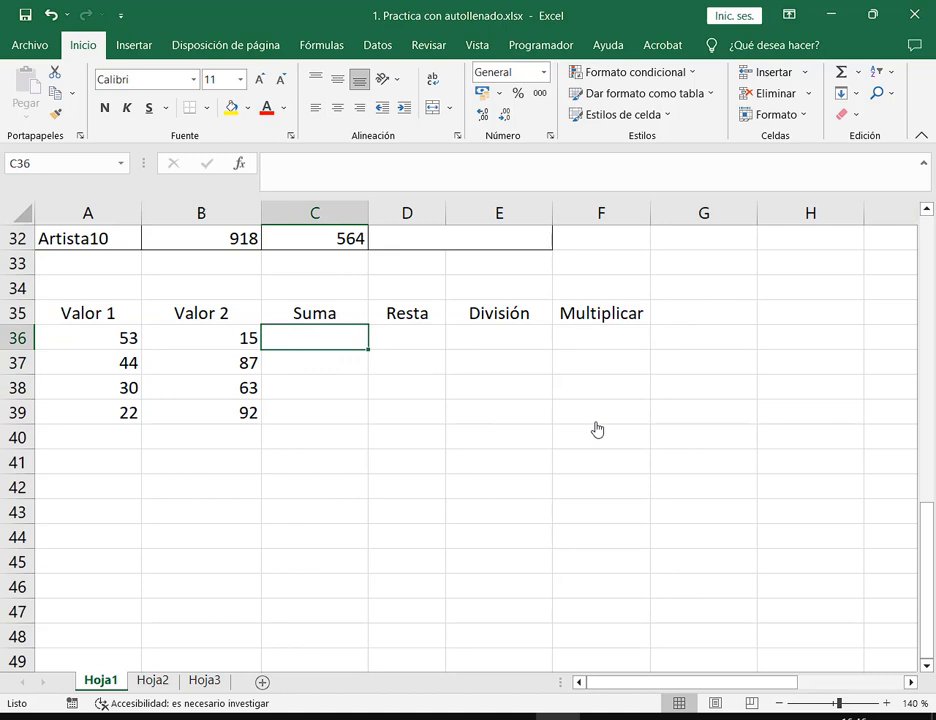
# Restore down Excel, make the window wider and shorter, and nudge it upward
pyautogui.click(872, 14)
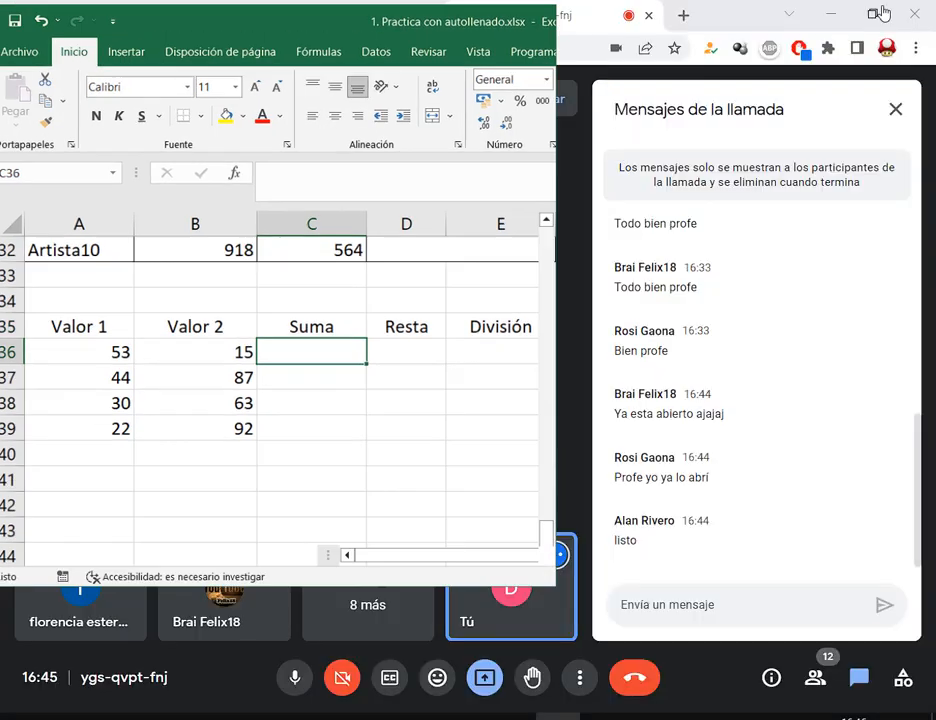
pyautogui.moveTo(560, 588); pyautogui.dragTo(810, 501)
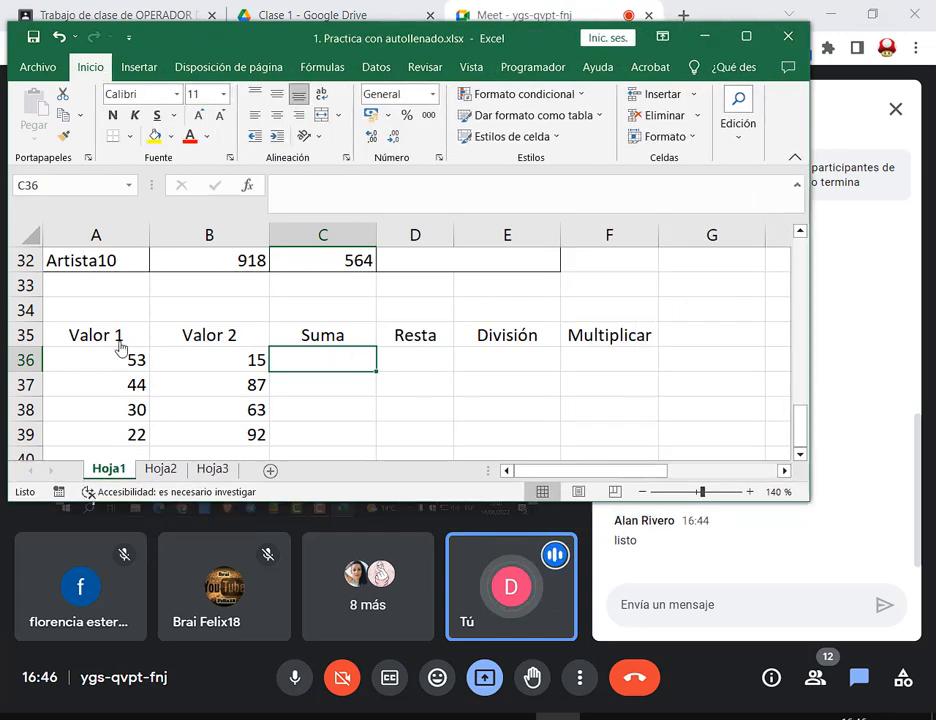
pyautogui.moveTo(411, 50); pyautogui.dragTo(414, 30)
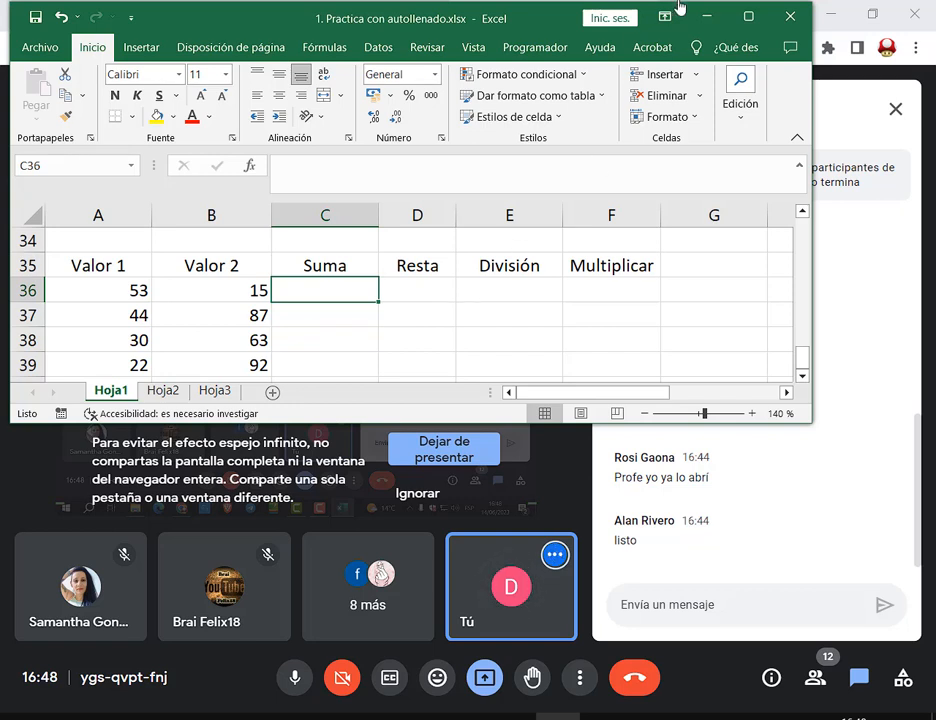
# Move Excel aside, collapse the Tarea card under Excel - Clase 1, and return to Meet
pyautogui.moveTo(432, 33); pyautogui.dragTo(500, 140)
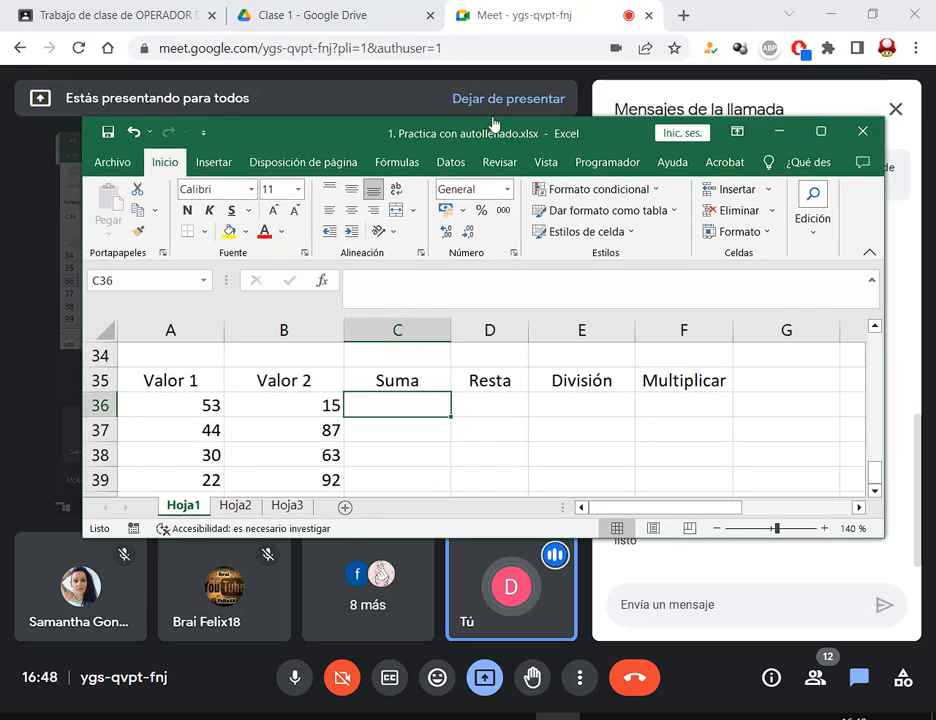
pyautogui.click(100, 20)
pyautogui.scroll(5, 432, 167)
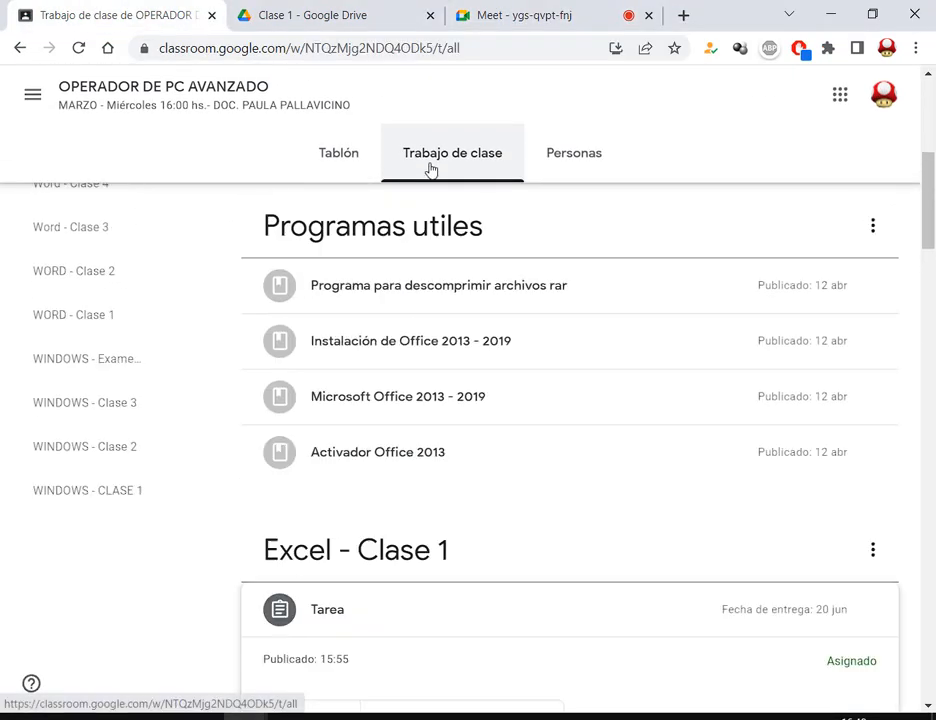
pyautogui.scroll(-3, 495, 167)
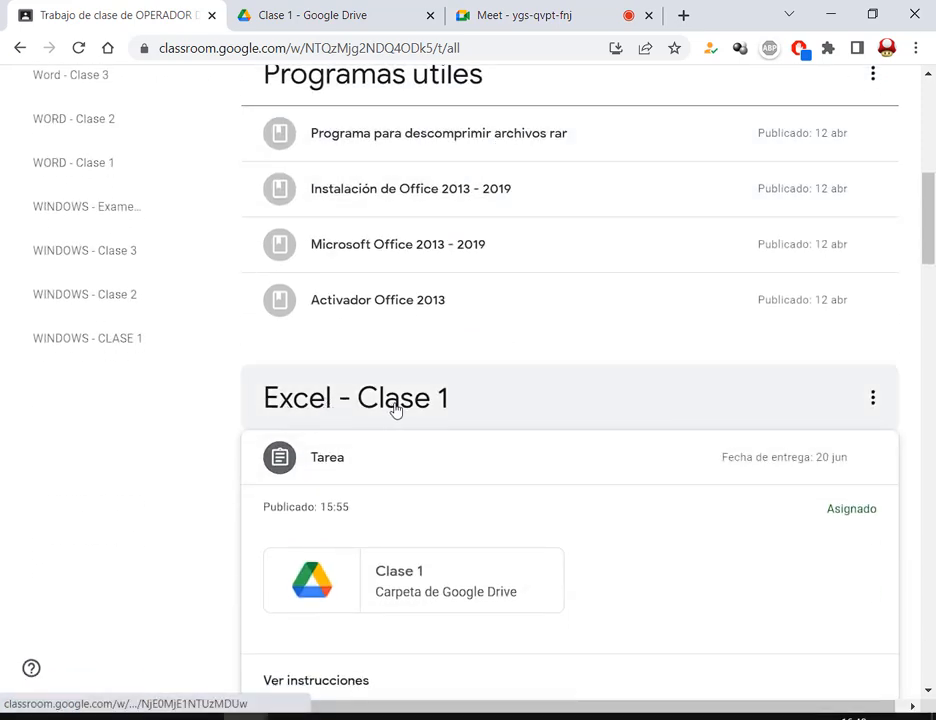
pyautogui.scroll(-1, 395, 409)
pyautogui.click(328, 370)
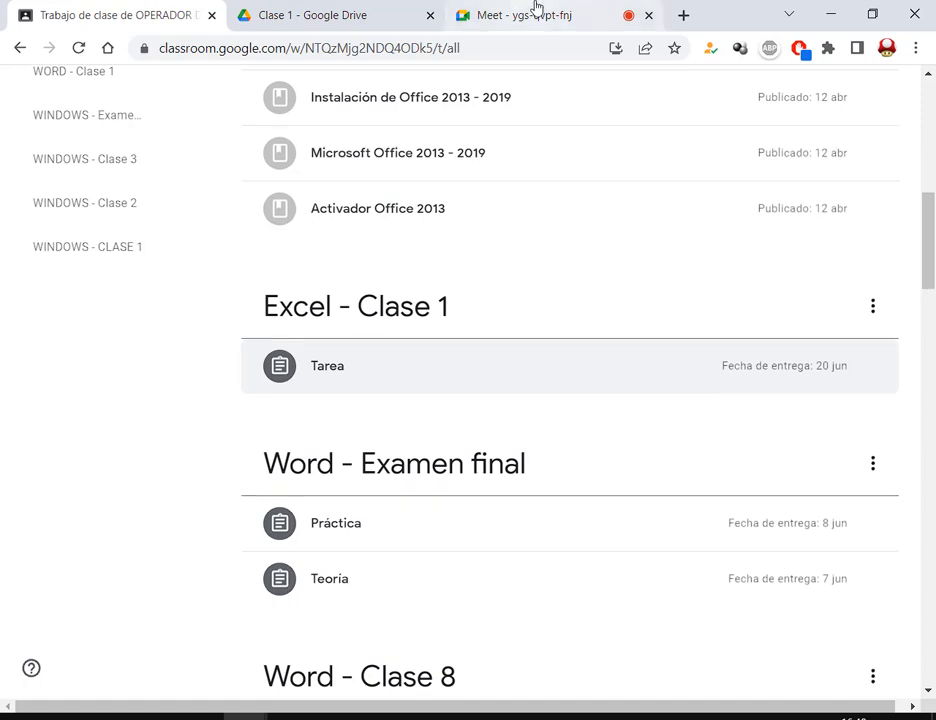
pyautogui.click(536, 14)
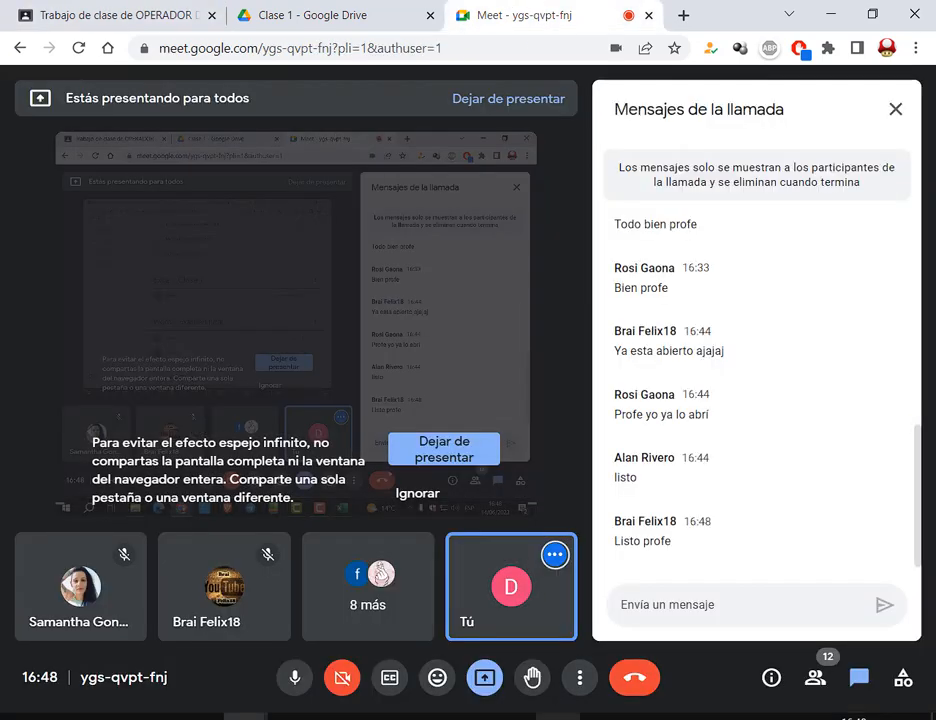
# Bring Excel back to the front, move its window up-left and shorten it from the bottom
pyautogui.hotkey('alt', 'Tab')
pyautogui.moveTo(556, 140); pyautogui.dragTo(508, 64)
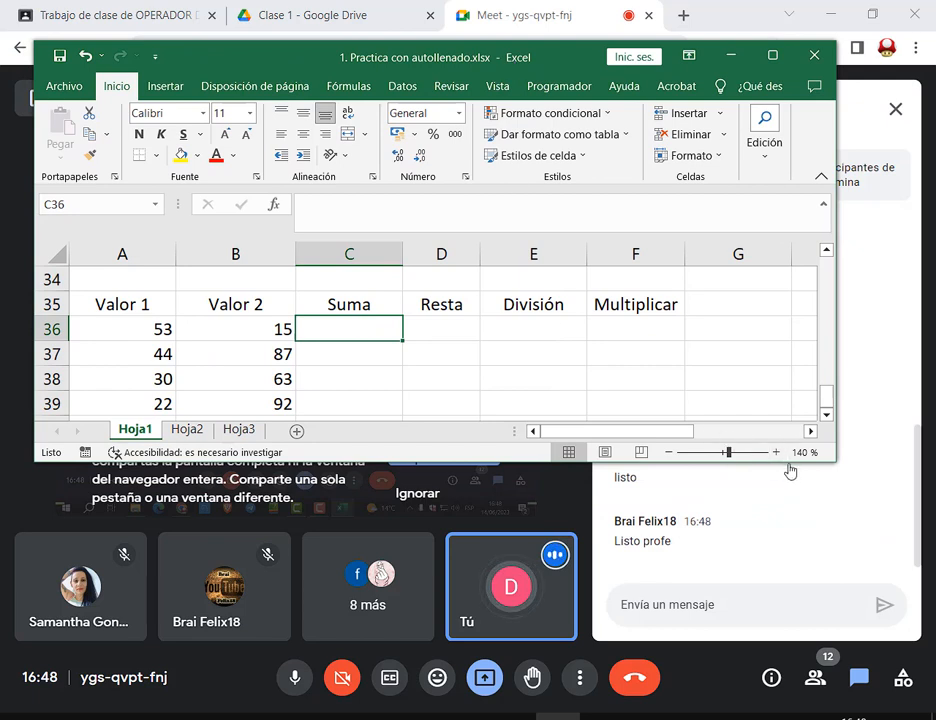
pyautogui.moveTo(790, 466)
pyautogui.mouseDown()
pyautogui.moveTo(795, 414)
pyautogui.moveTo(794, 485)
pyautogui.mouseUp()
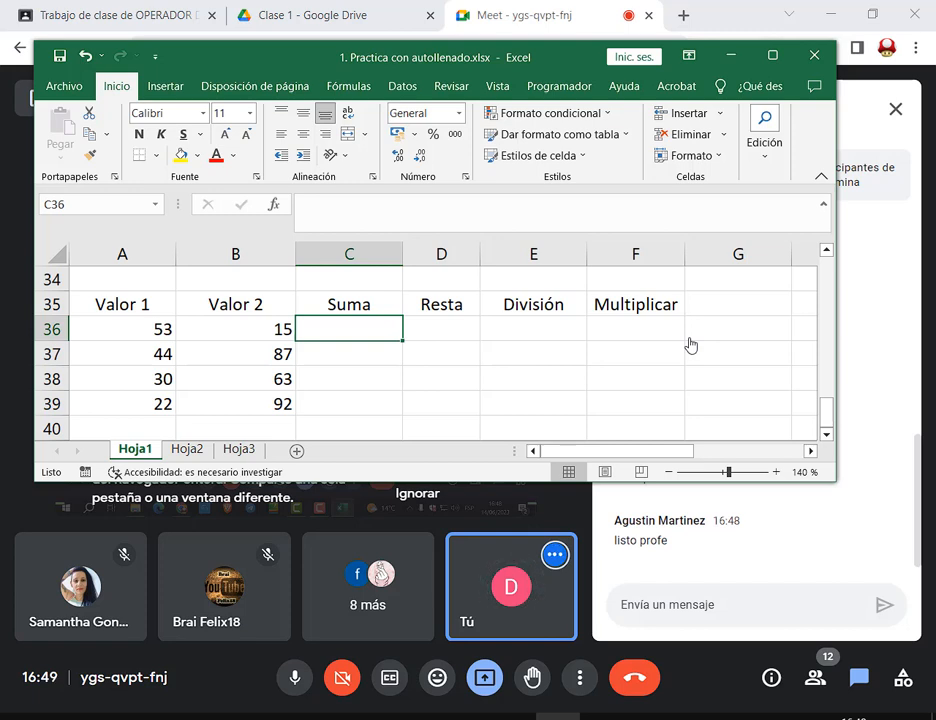
# Maximize Excel, point out the Valor 2 heading, and select Suma cell C36
pyautogui.click(773, 56)
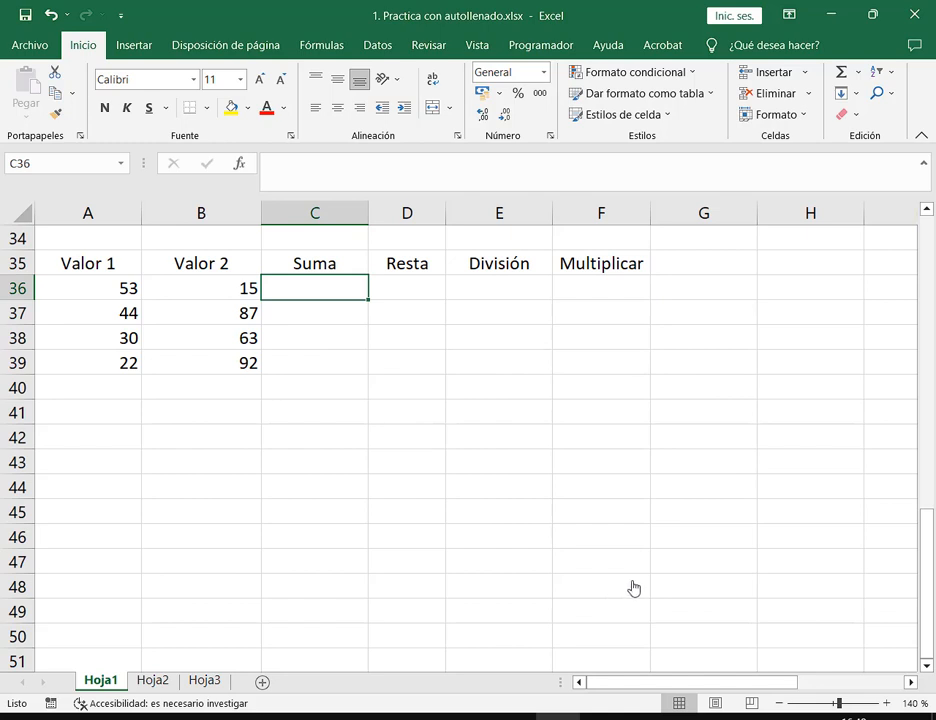
pyautogui.click(166, 293)
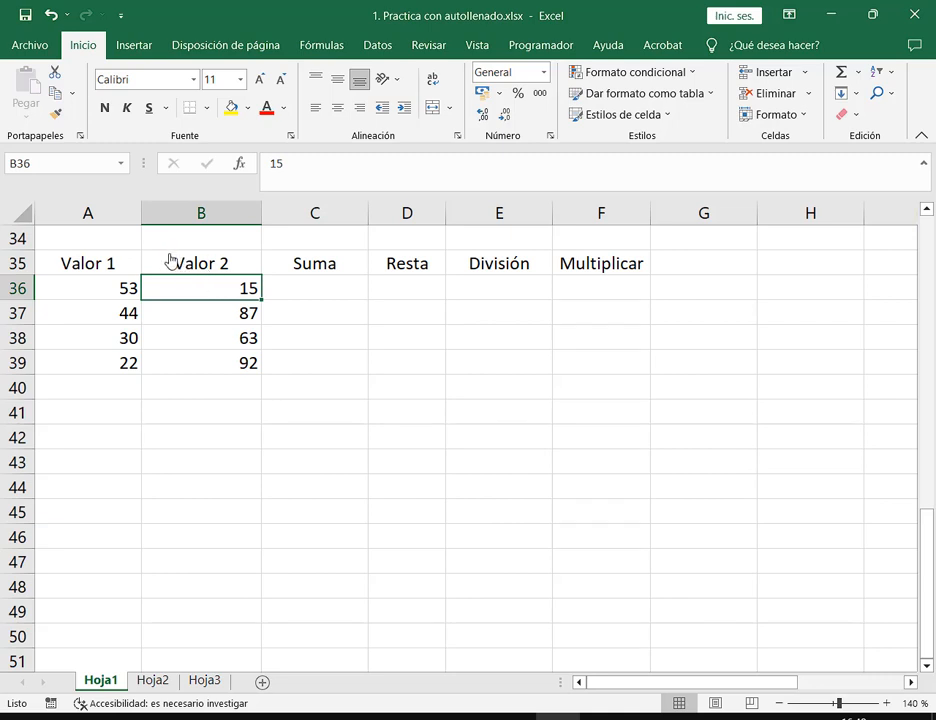
pyautogui.moveTo(168, 252); pyautogui.dragTo(233, 277)
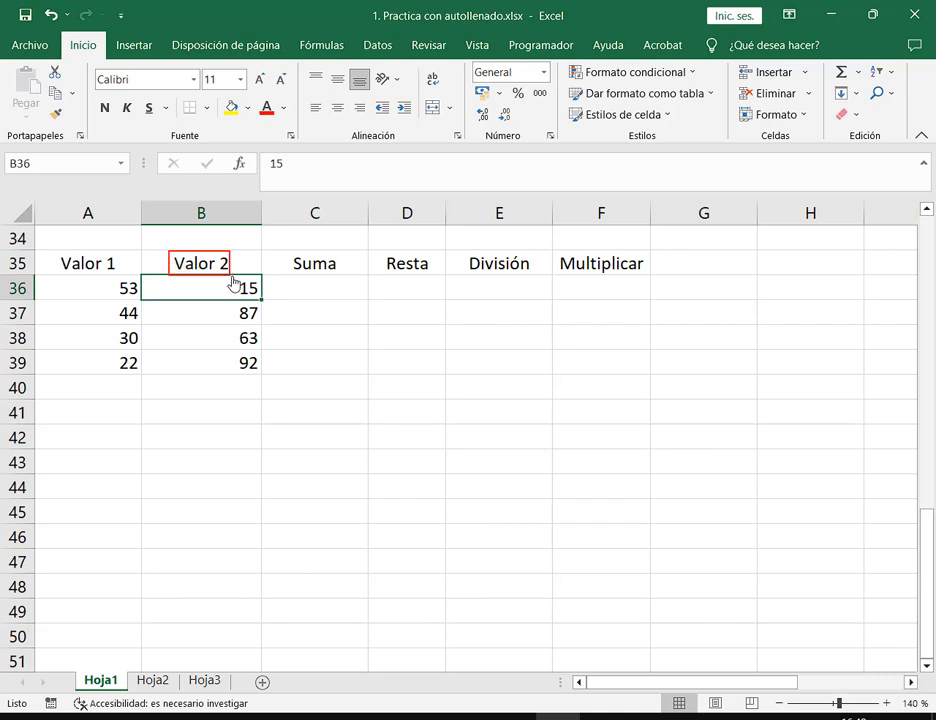
pyautogui.click(330, 293)
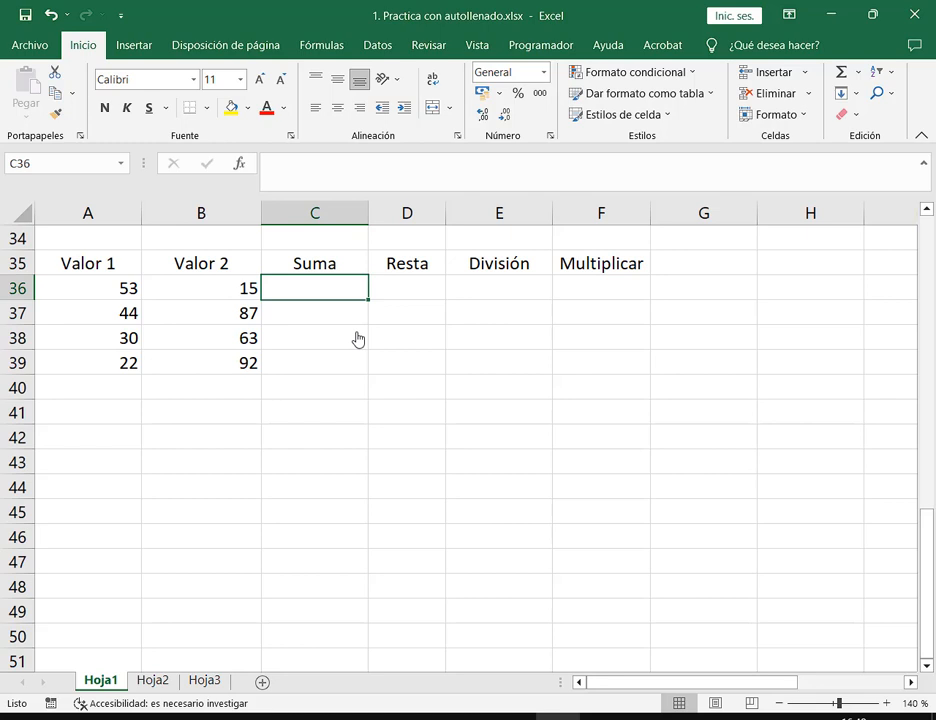
# Start an = formula in C36, discarding a stray 0, then open Windows search
pyautogui.write('=')
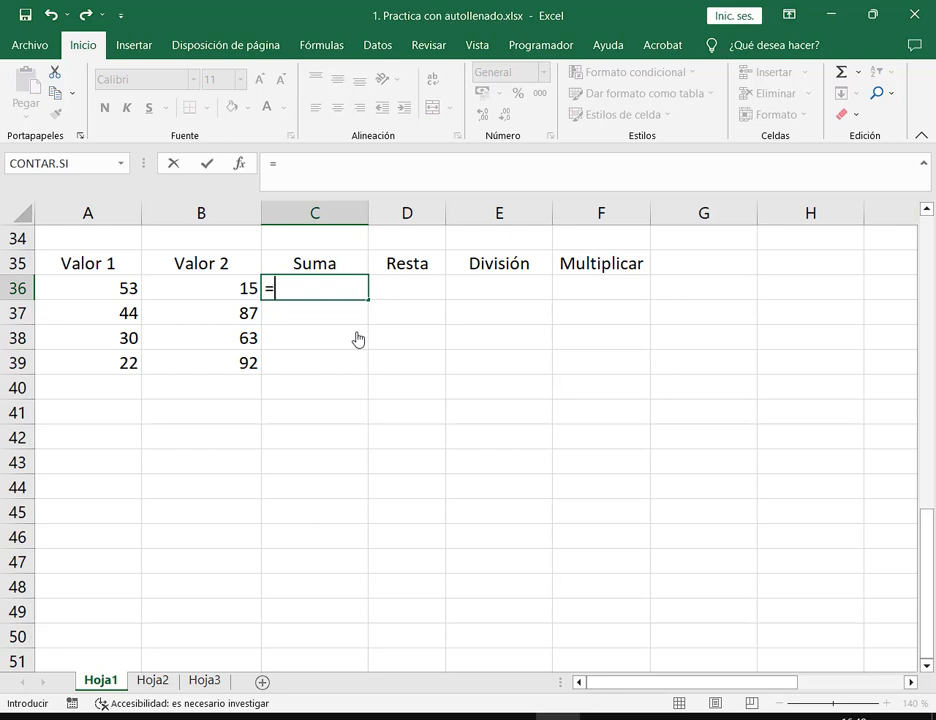
pyautogui.press('Escape')
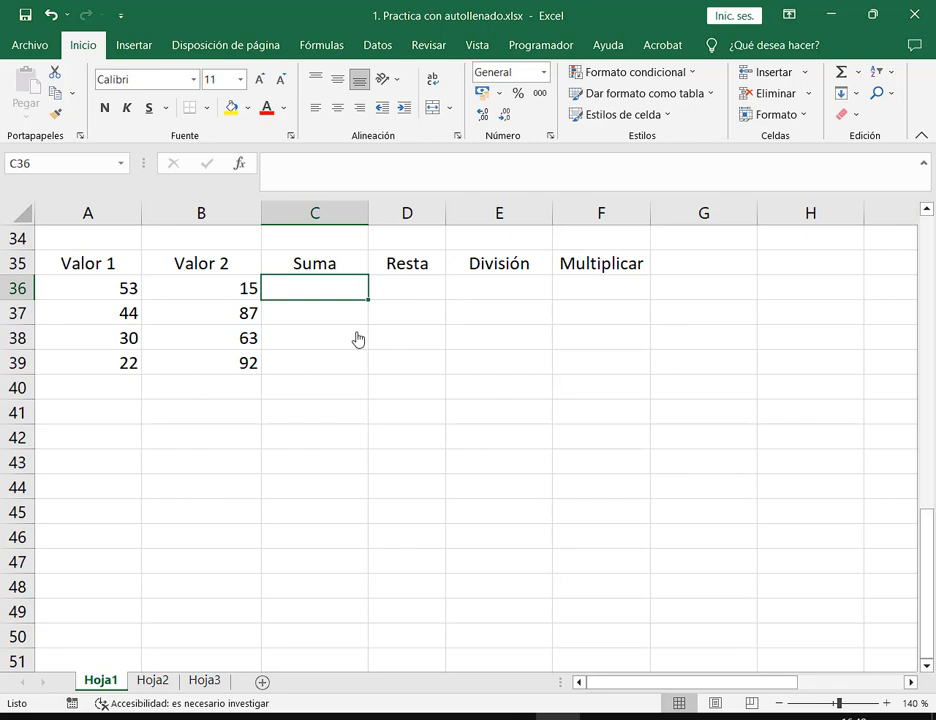
pyautogui.write('0')
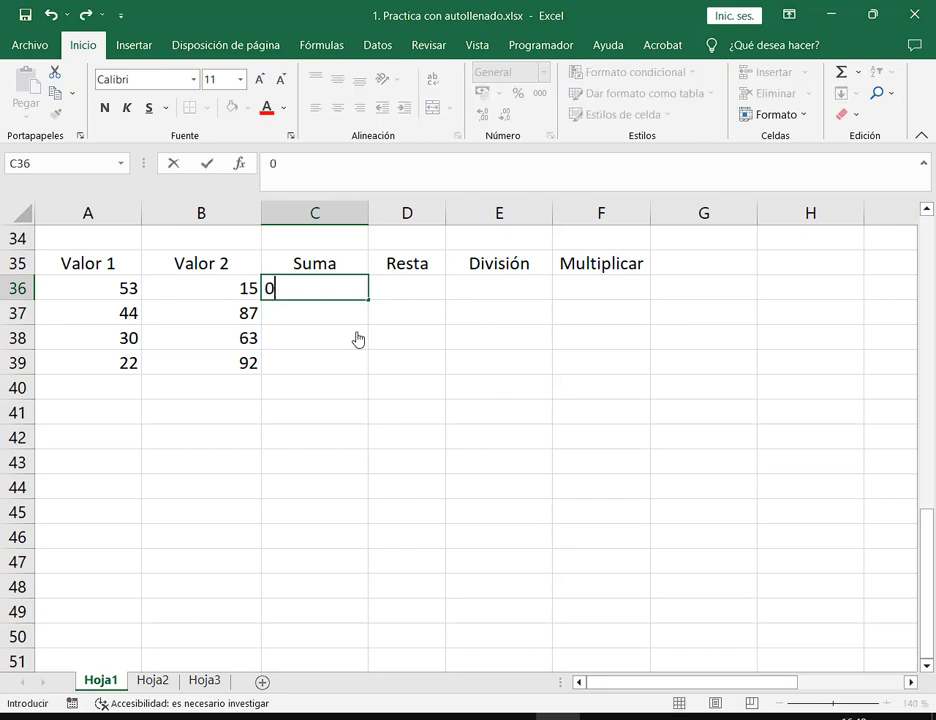
pyautogui.press('BackSpace')
pyautogui.write('=')
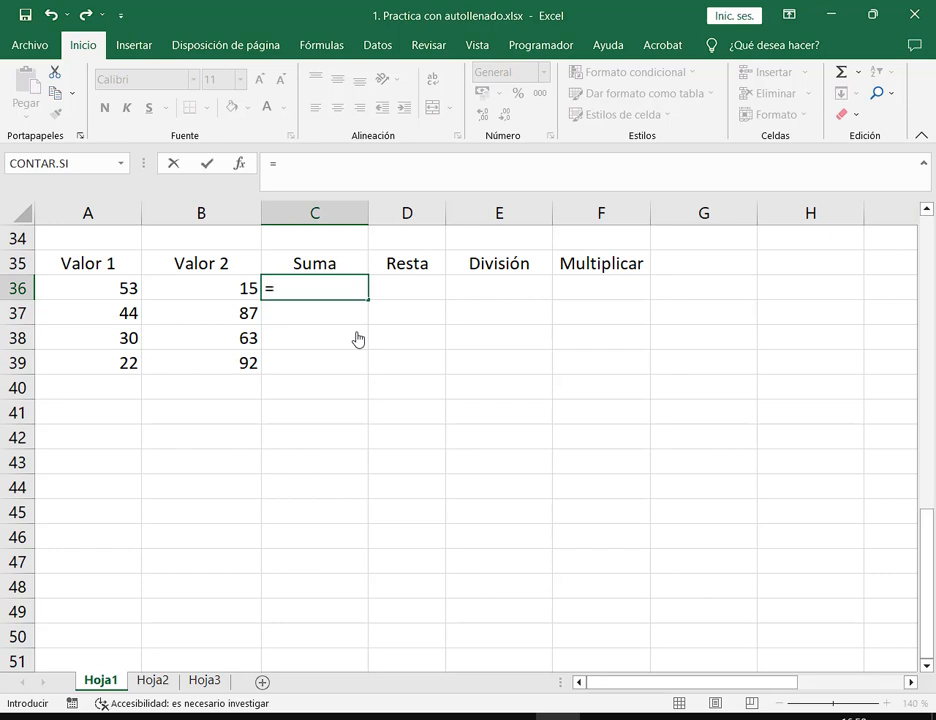
pyautogui.press('super')
# Launch Teclado en pantalla via 'te', move it higher, then close it
pyautogui.write('te')
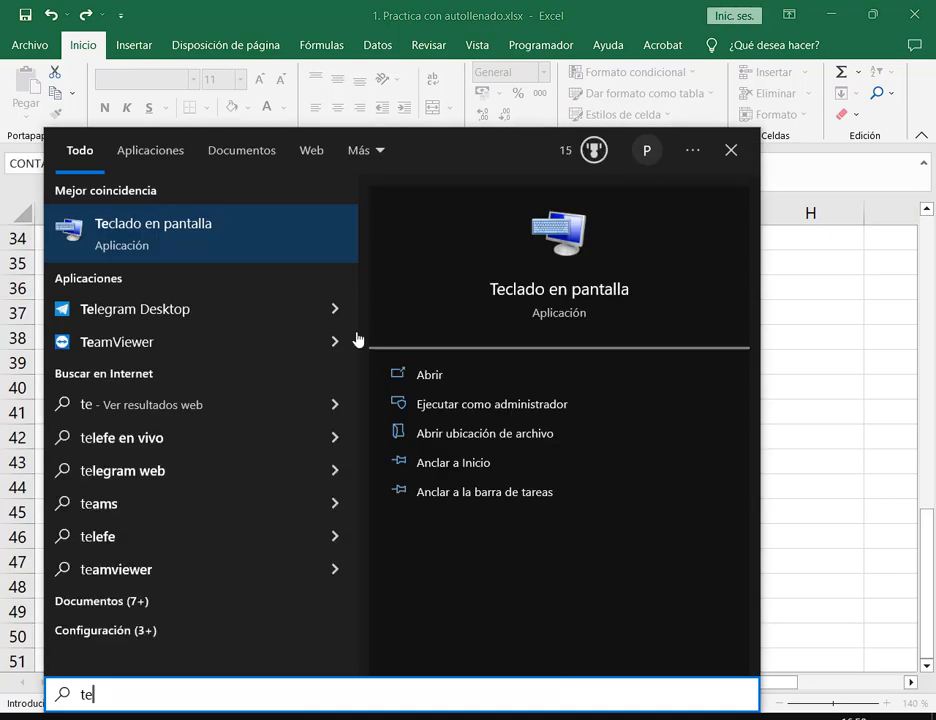
pyautogui.press('Return')
pyautogui.moveTo(343, 309); pyautogui.dragTo(300, 170)
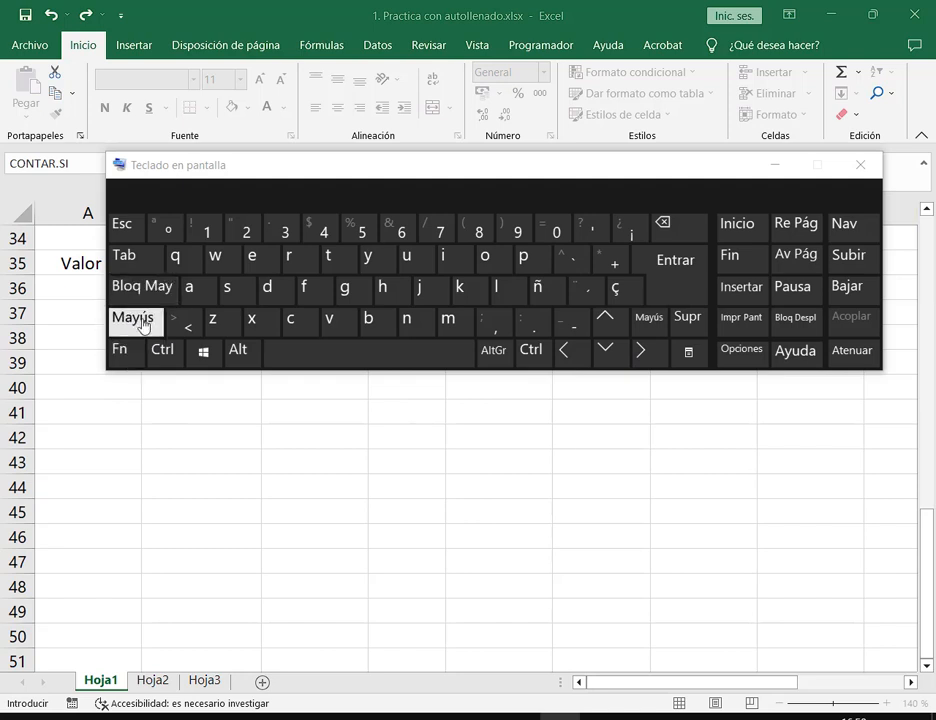
pyautogui.click(860, 166)
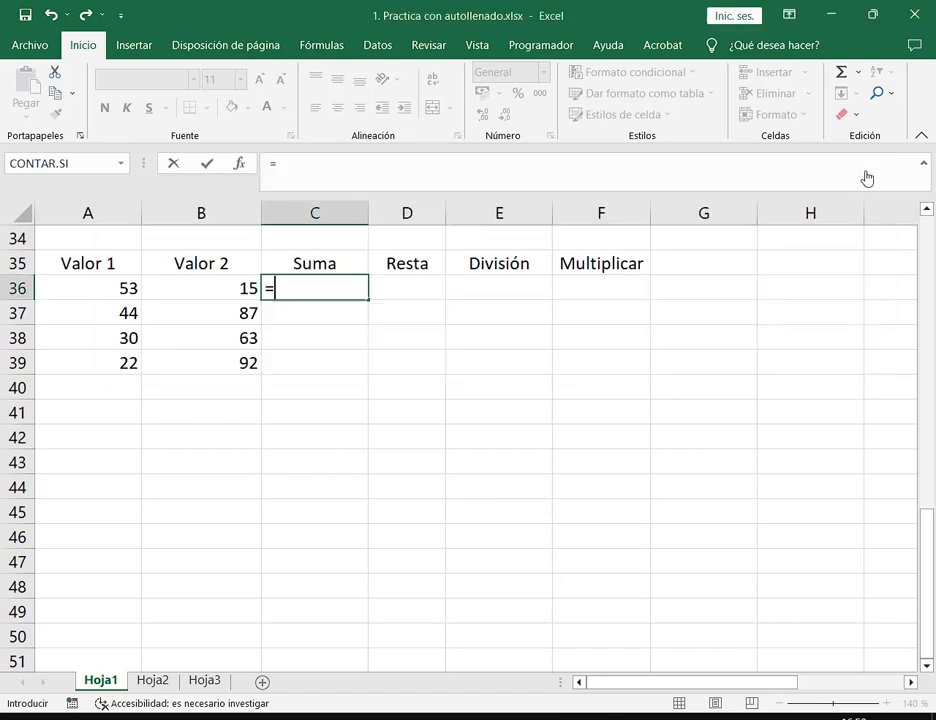
# Enter =53+15 in C36, giving 68, and recheck its formula
pyautogui.click(313, 297)
pyautogui.write('53+')
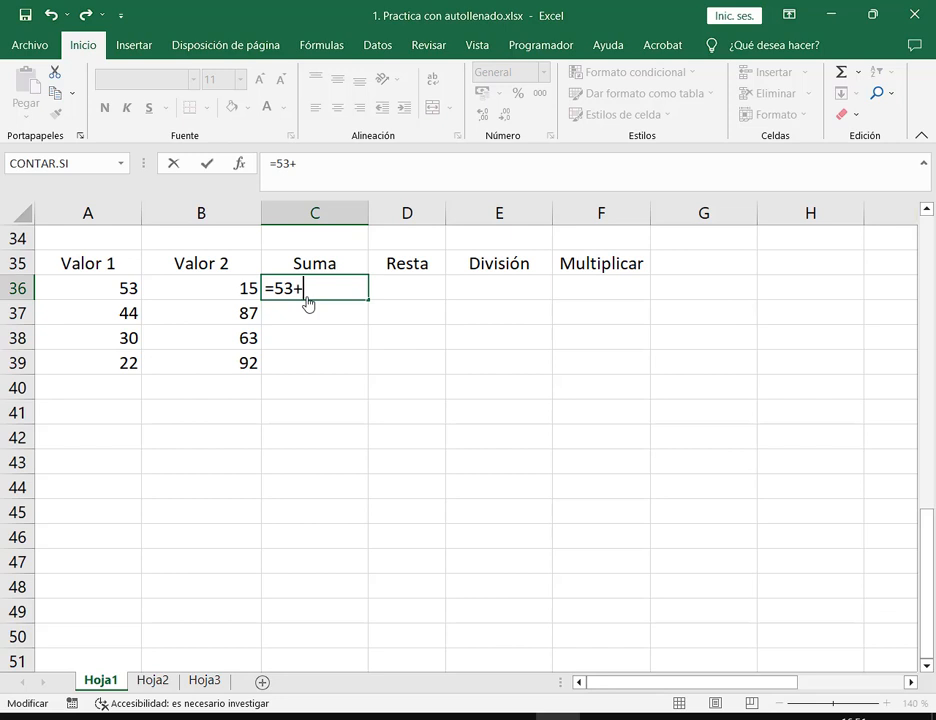
pyautogui.write('15')
pyautogui.press('Return')
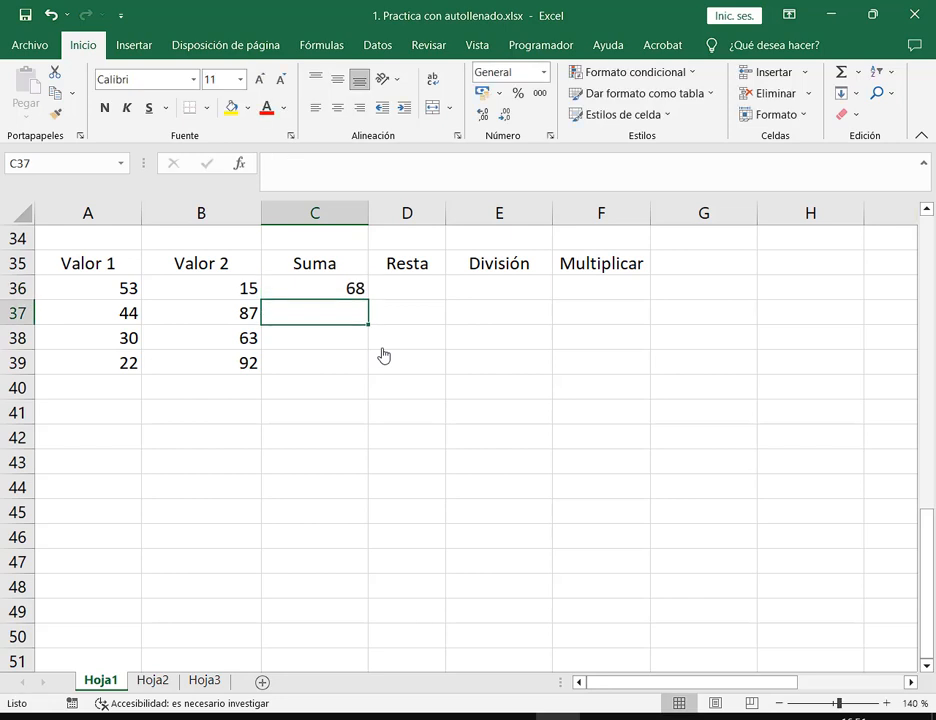
pyautogui.doubleClick(357, 295)
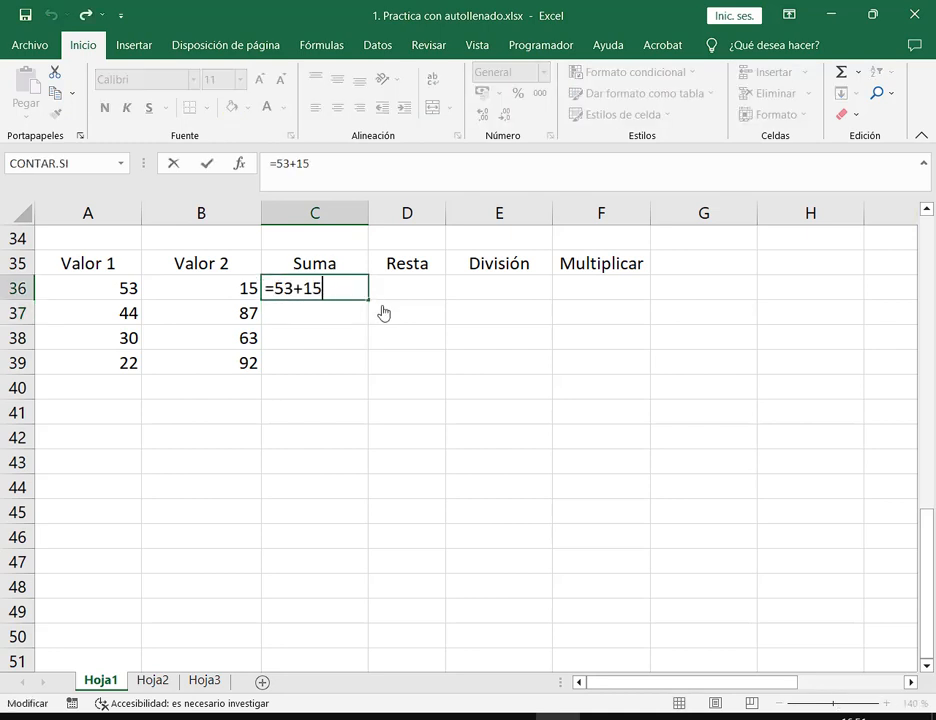
pyautogui.press('Return')
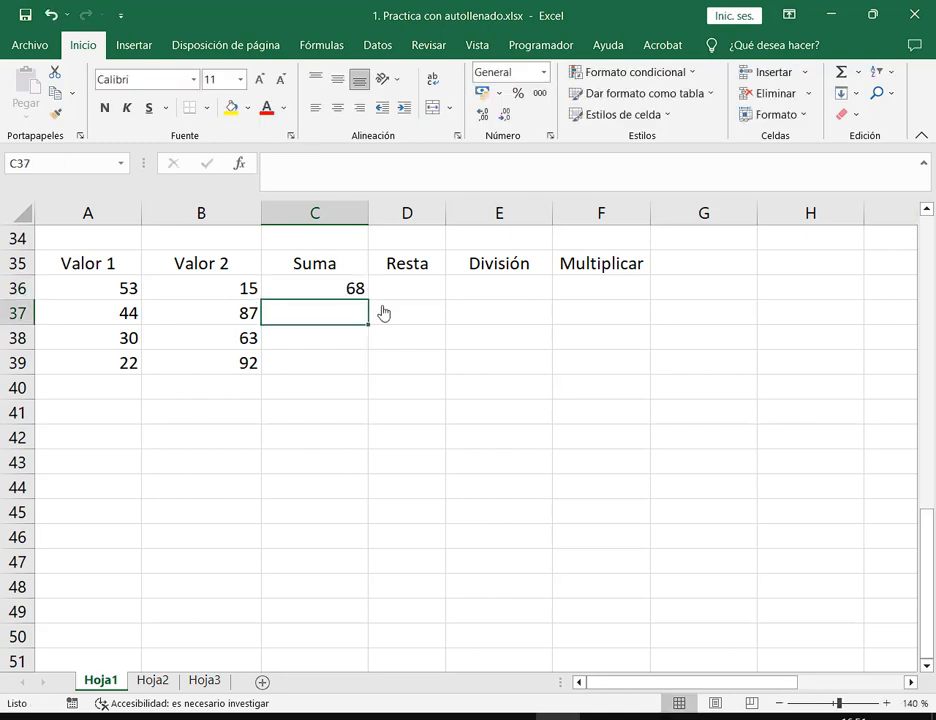
# Enter =44+87, =30+63 and =22+92 in C37:C39, then select A36:A39
pyautogui.write('=')
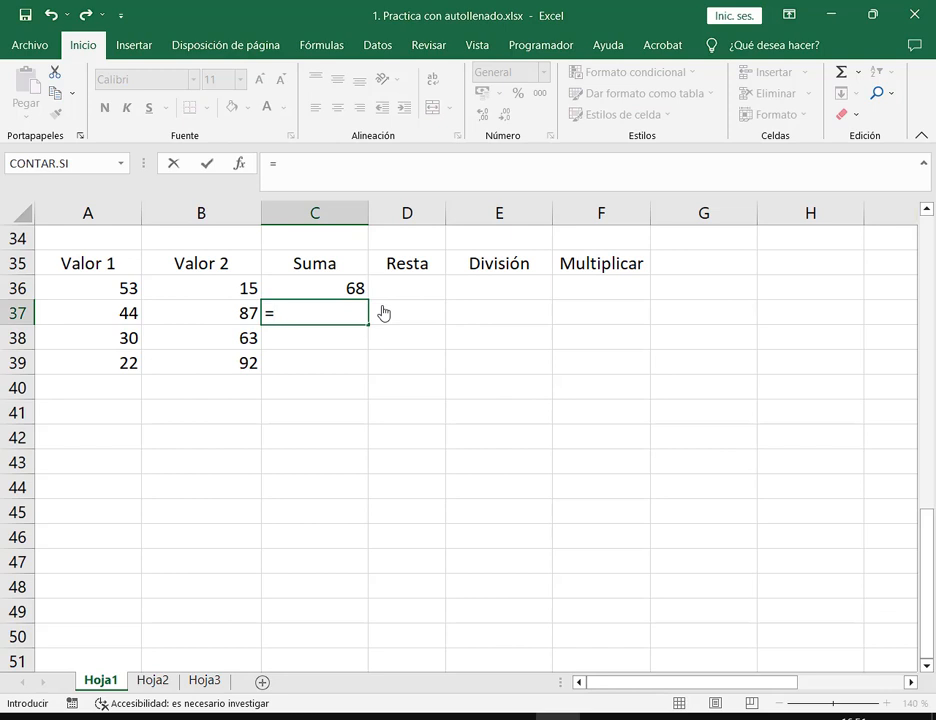
pyautogui.write('44+87')
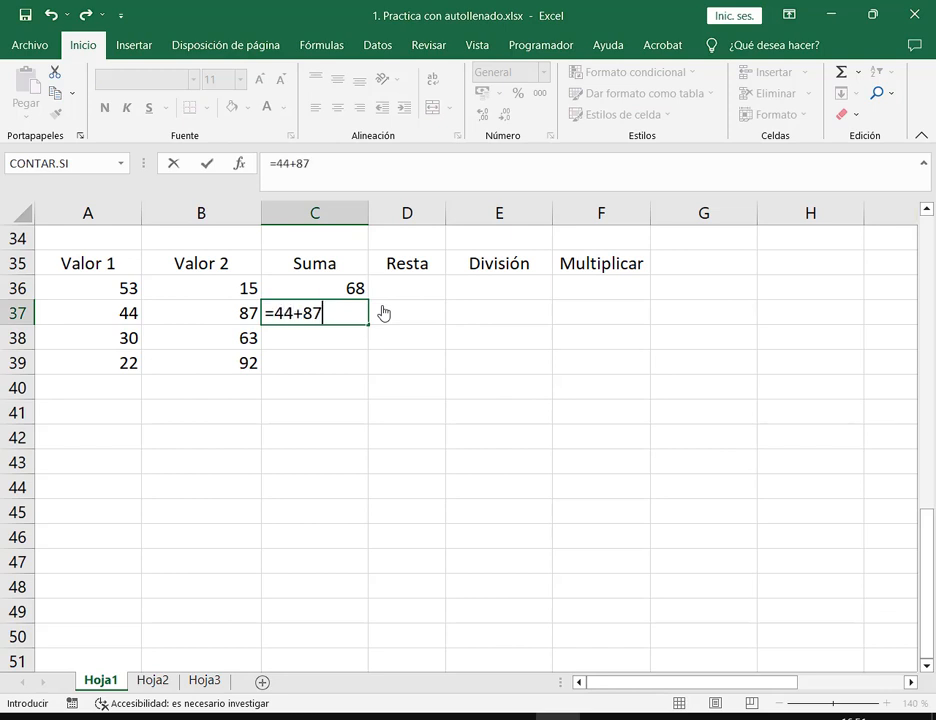
pyautogui.press('Return')
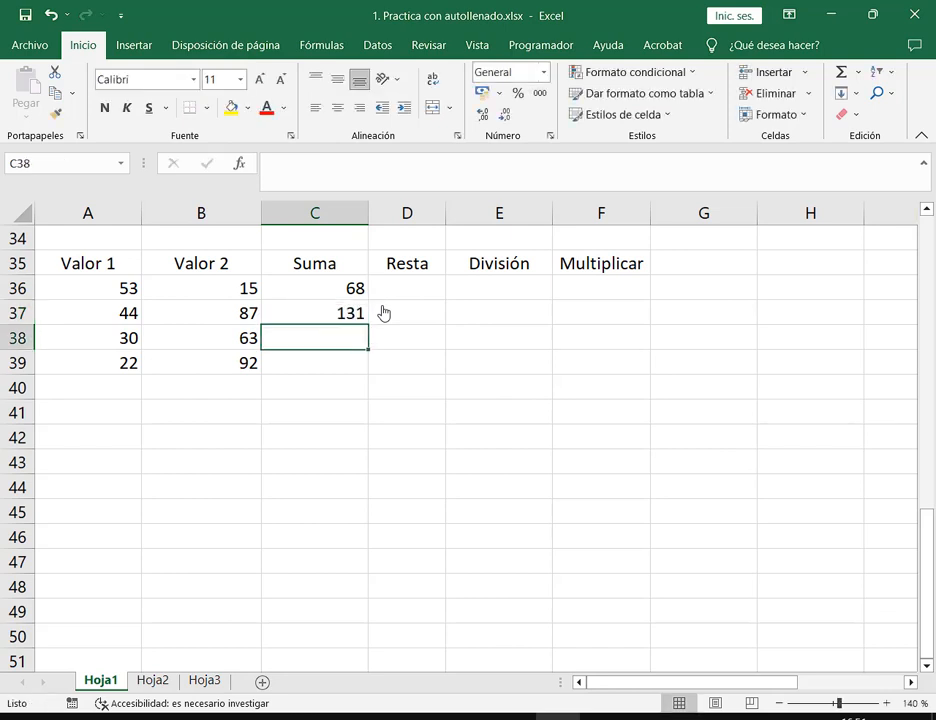
pyautogui.write('=30+')
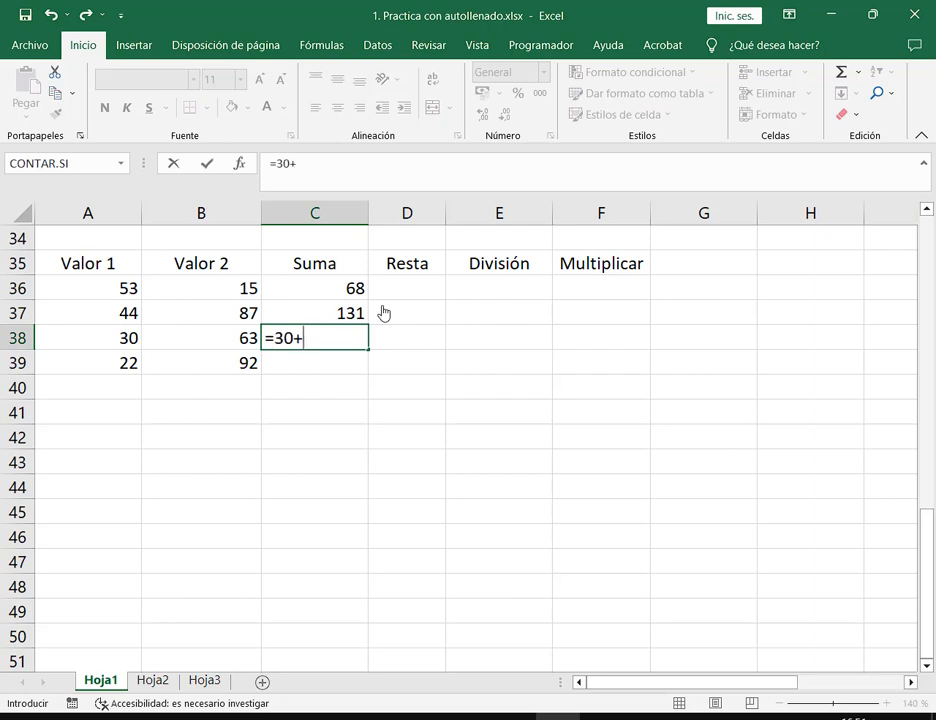
pyautogui.write('63')
pyautogui.press('Return')
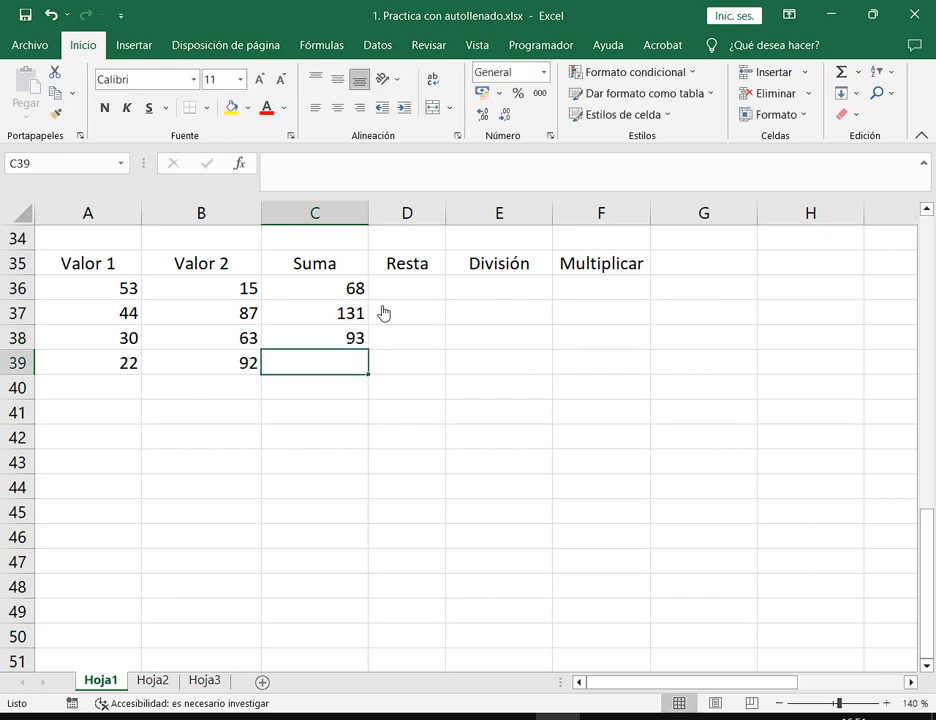
pyautogui.write('=22')
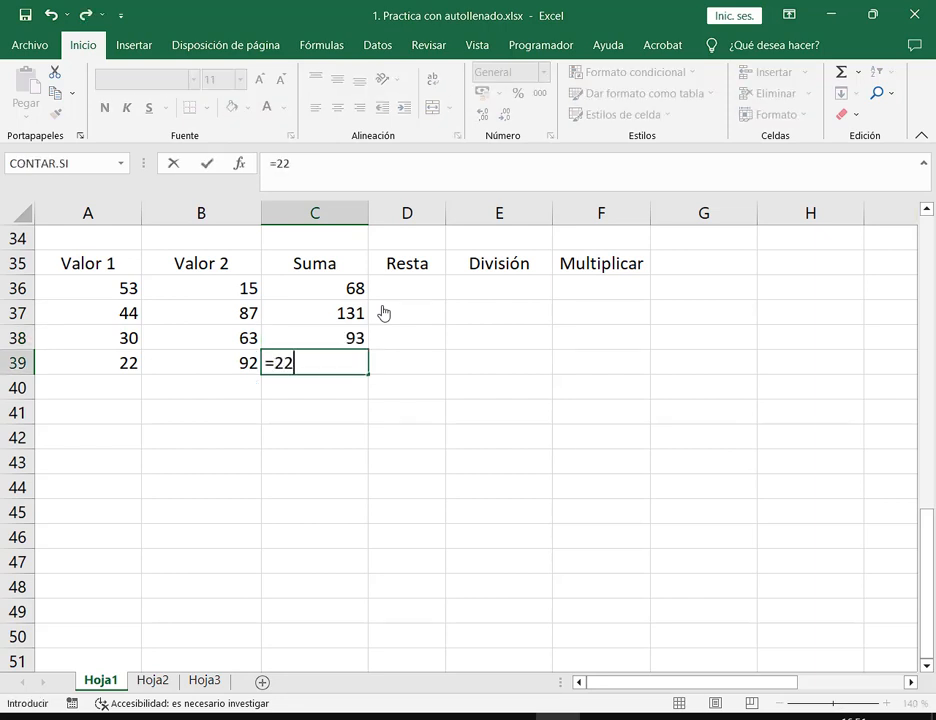
pyautogui.write('+92')
pyautogui.press('Return')
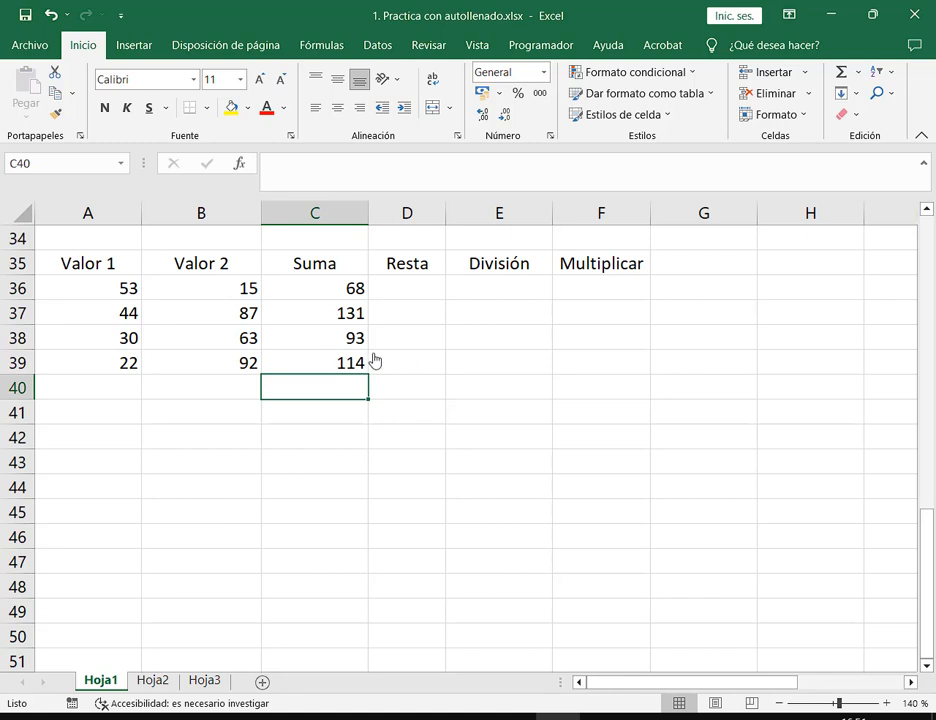
pyautogui.moveTo(126, 292); pyautogui.dragTo(137, 365)
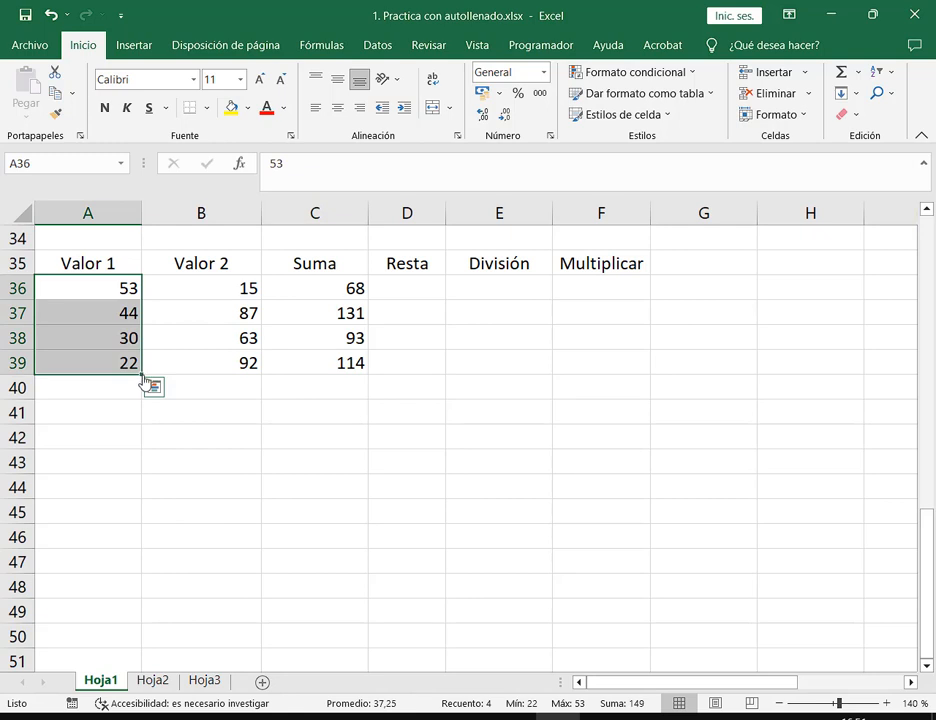
pyautogui.click(121, 289)
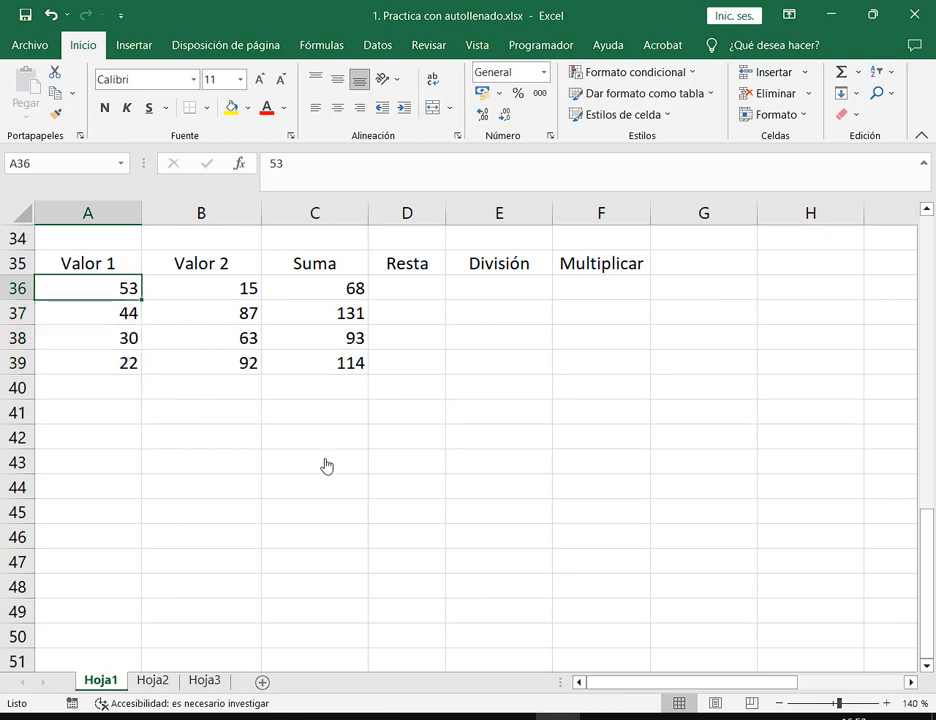
pyautogui.click(345, 296)
pyautogui.click(345, 319)
pyautogui.click(346, 345)
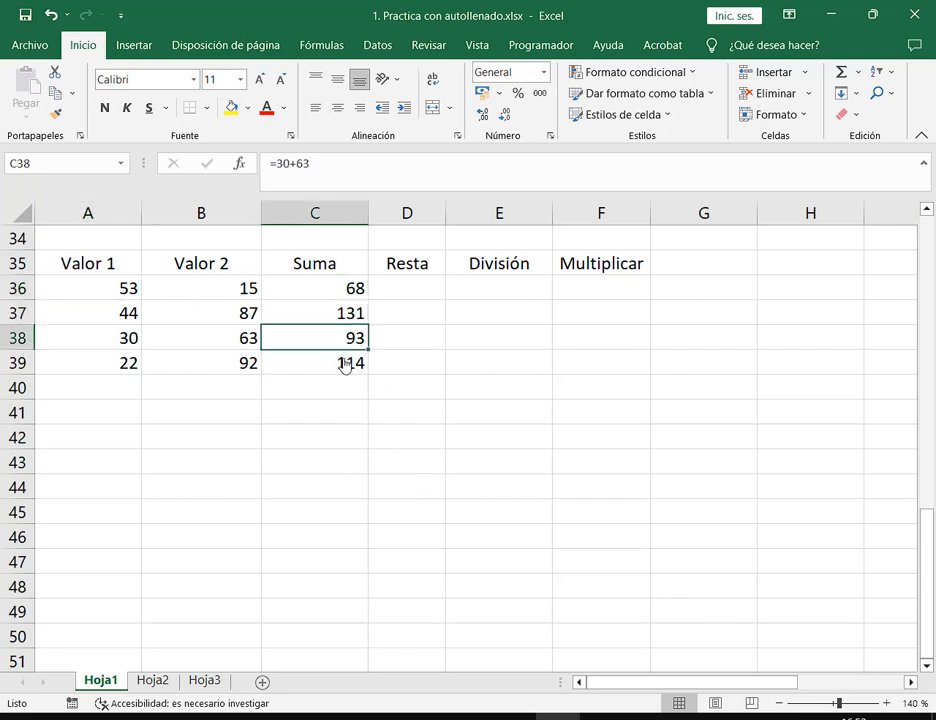
pyautogui.click(344, 368)
pyautogui.press('F2')
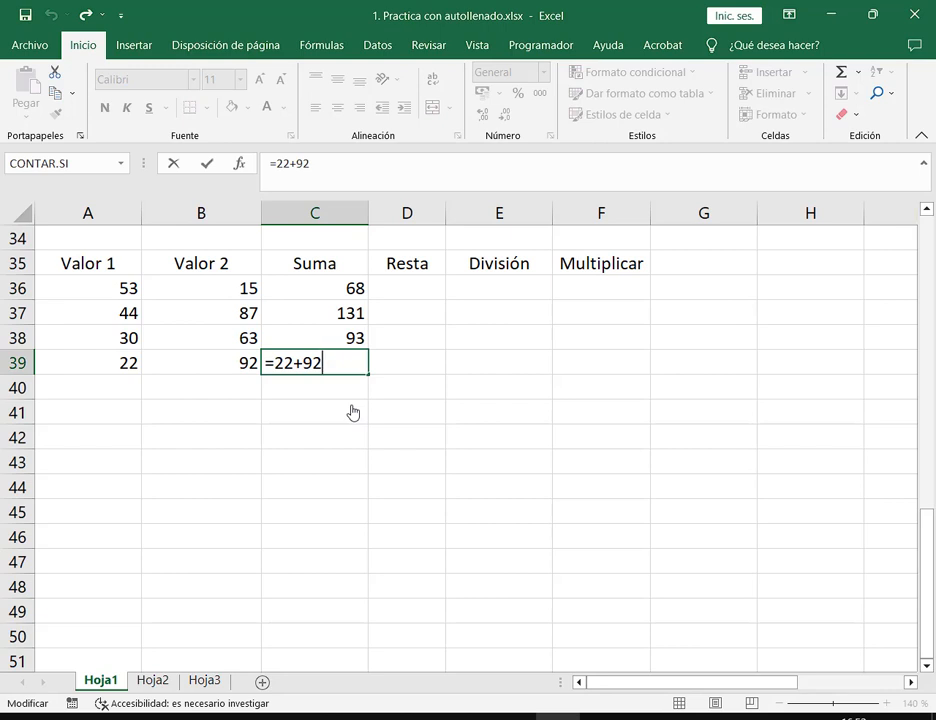
pyautogui.hotkey('ctrl', 'Return')
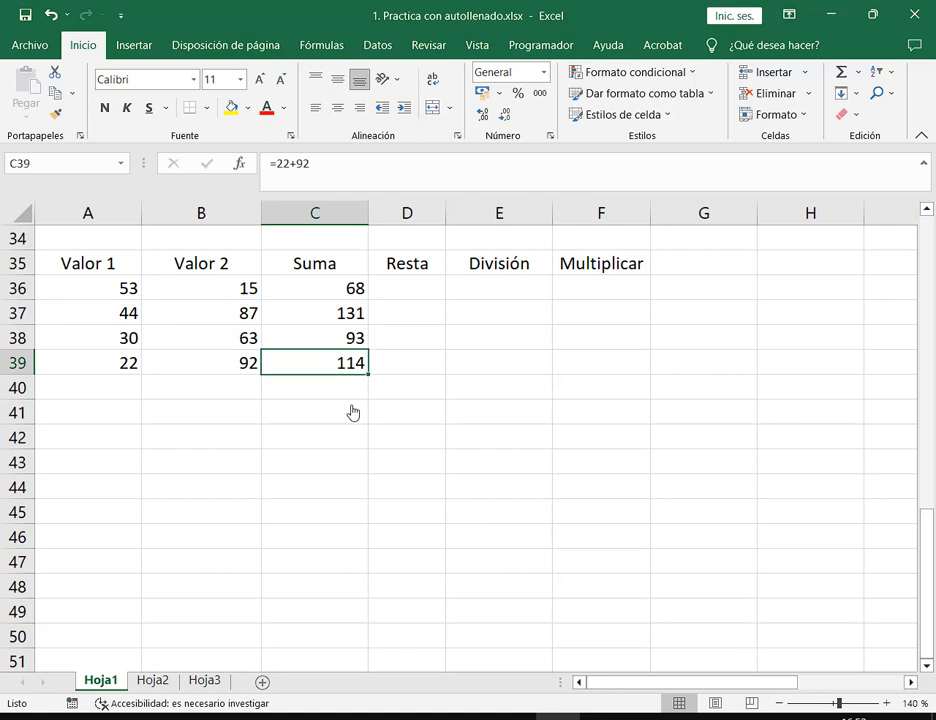
pyautogui.press('Up')
pyautogui.press('Up')
pyautogui.press('Up')
pyautogui.press('F2')
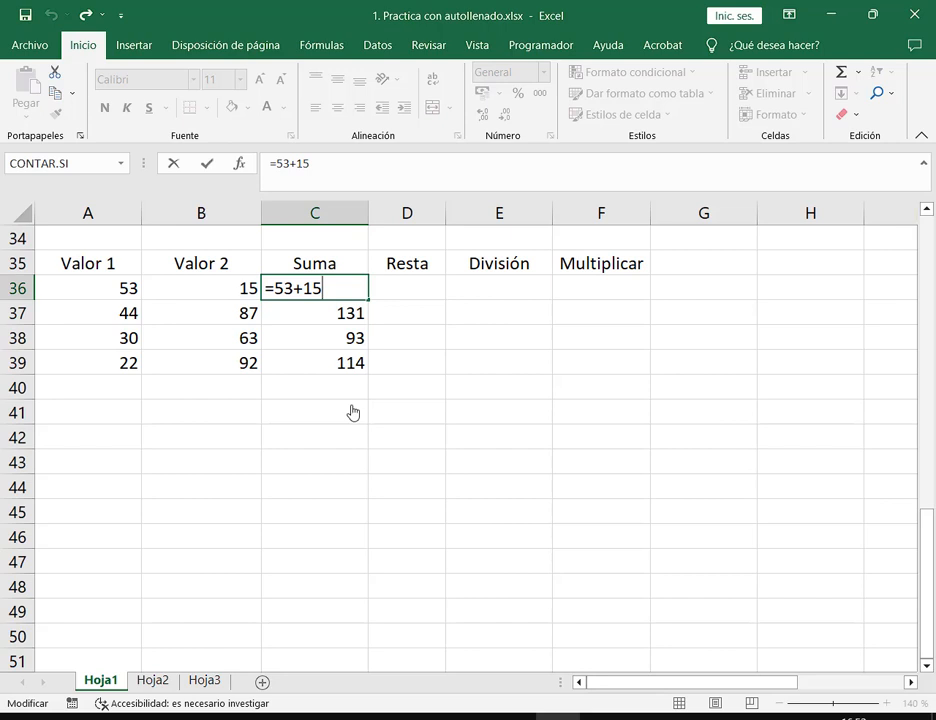
pyautogui.press('Escape')
pyautogui.press('Down')
pyautogui.press('F2')
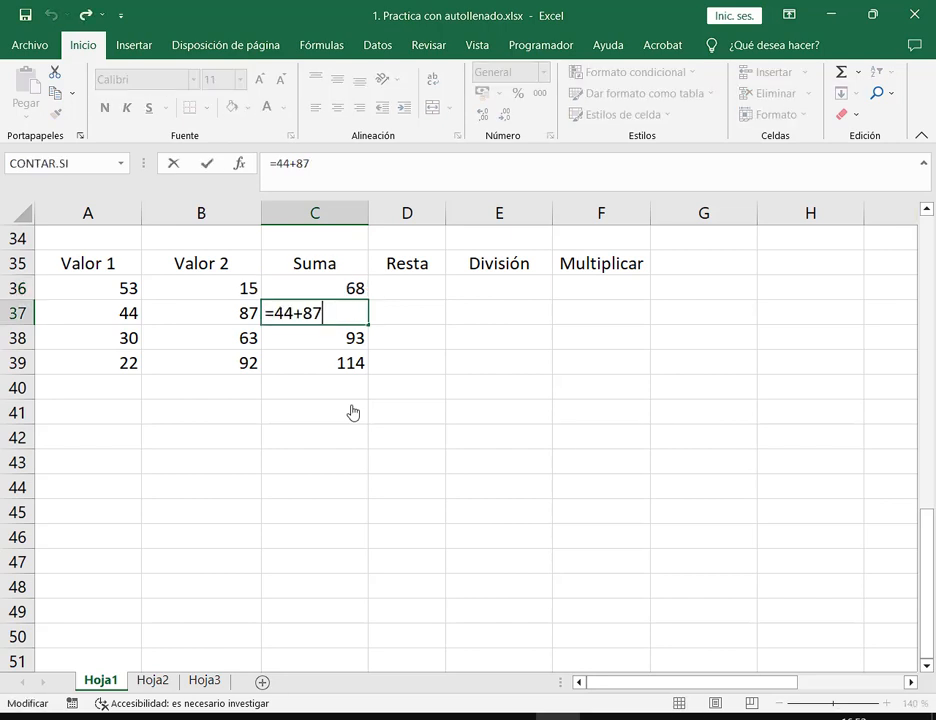
pyautogui.hotkey('ctrl', 'Return')
pyautogui.press('Up')
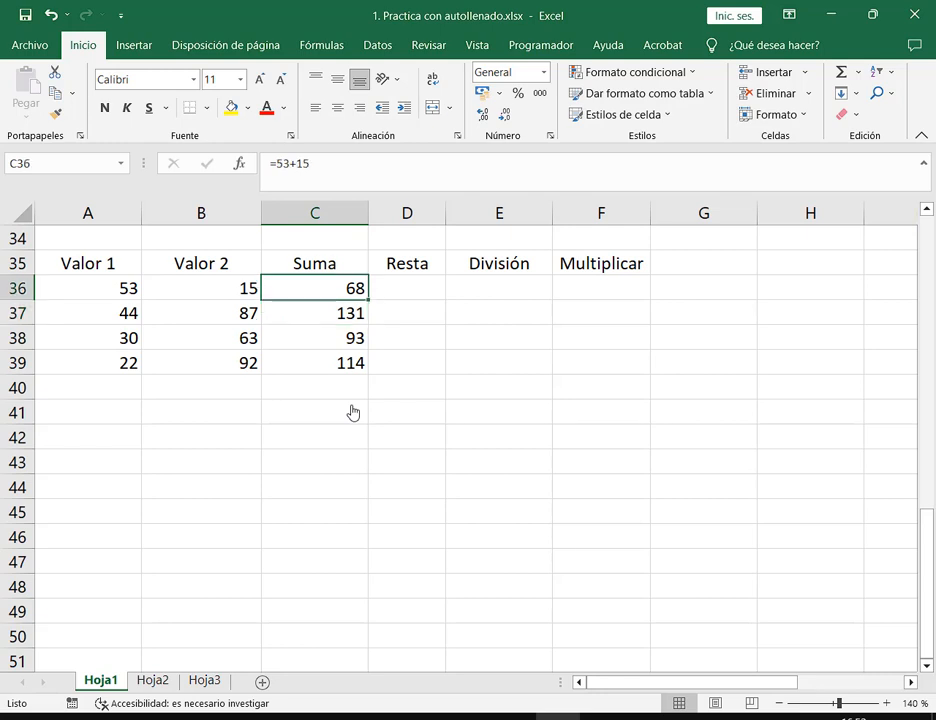
pyautogui.press('Left')
pyautogui.press('Left')
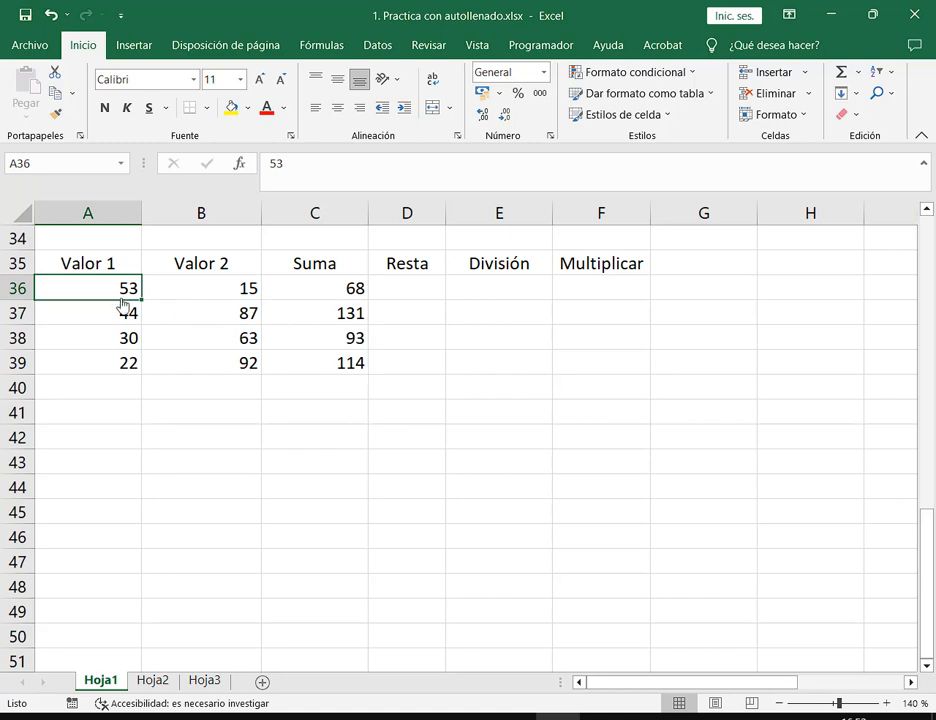
# Highlight the Valor 1 and Valor 2 numbers in rows 36–39
pyautogui.moveTo(115, 295)
pyautogui.mouseDown()
pyautogui.moveTo(158, 378)
pyautogui.moveTo(194, 372)
pyautogui.mouseUp()
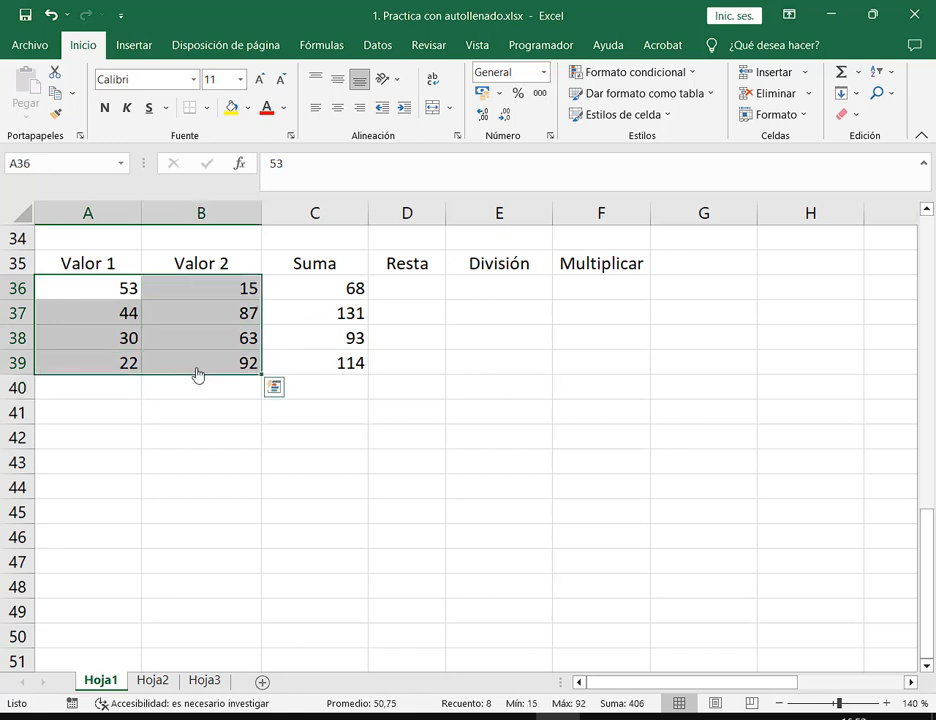
pyautogui.moveTo(130, 292); pyautogui.dragTo(234, 360)
pyautogui.moveTo(125, 288); pyautogui.dragTo(212, 361)
pyautogui.moveTo(127, 293); pyautogui.dragTo(199, 366)
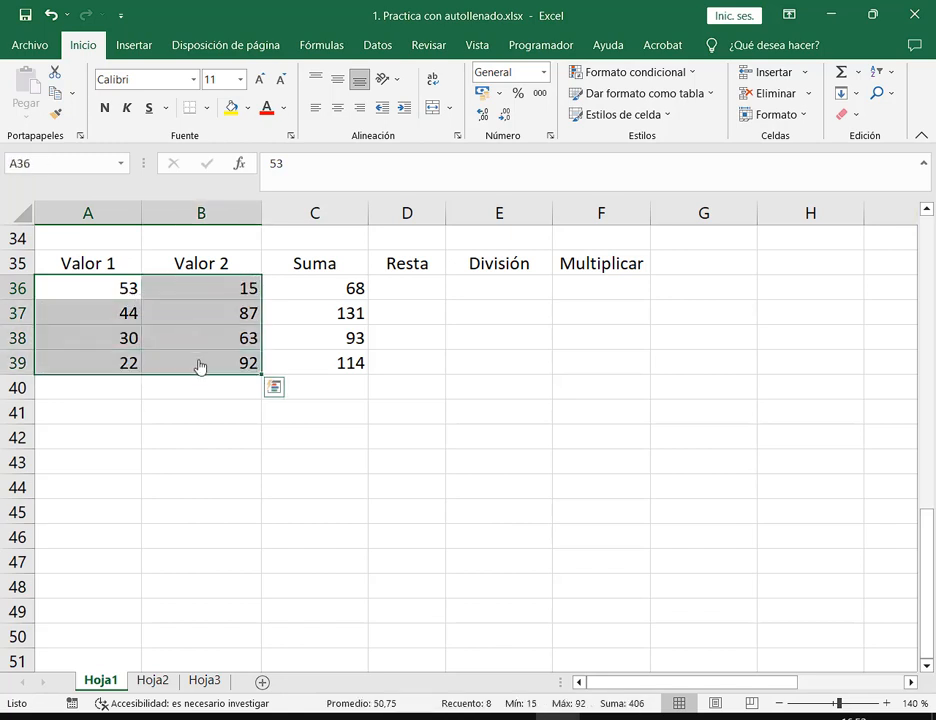
# Change A36 to 88 and B36 to 23, then check C36 still holds =53+15
pyautogui.click(126, 292)
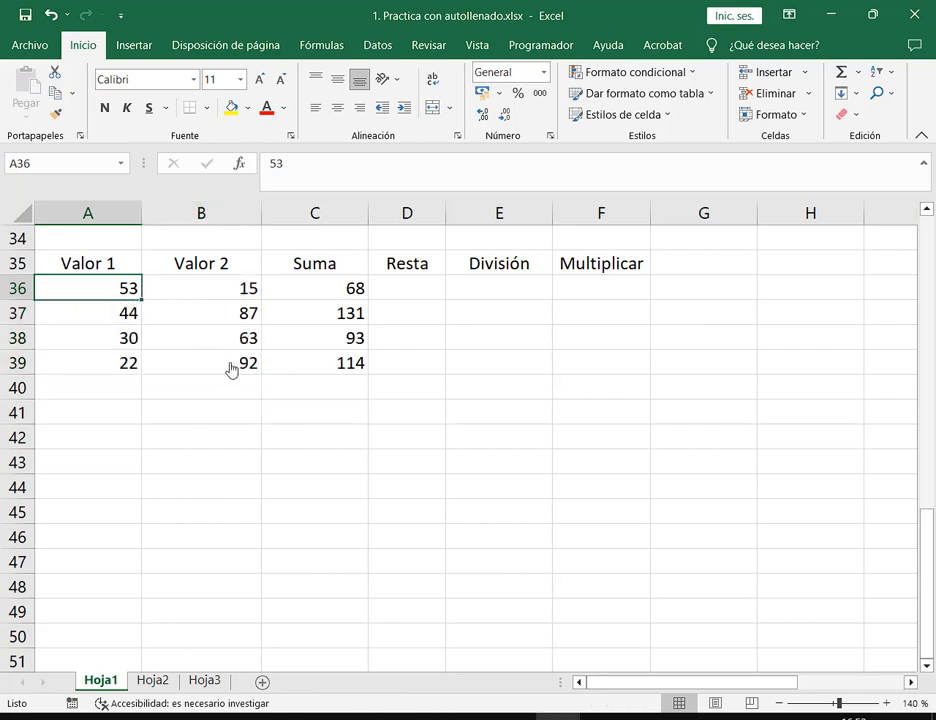
pyautogui.write('88')
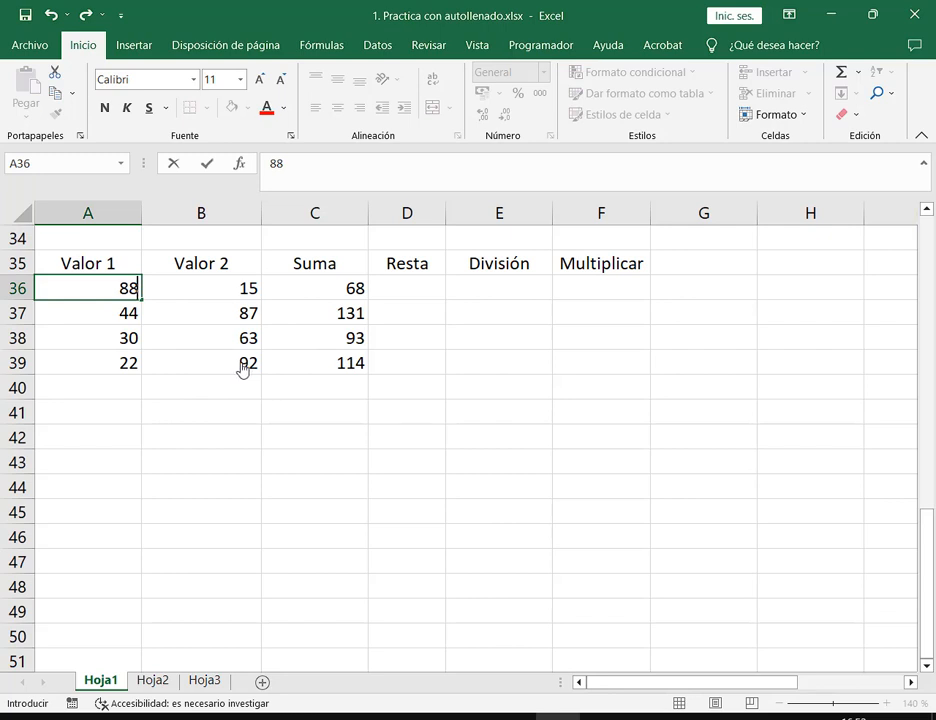
pyautogui.press('Tab')
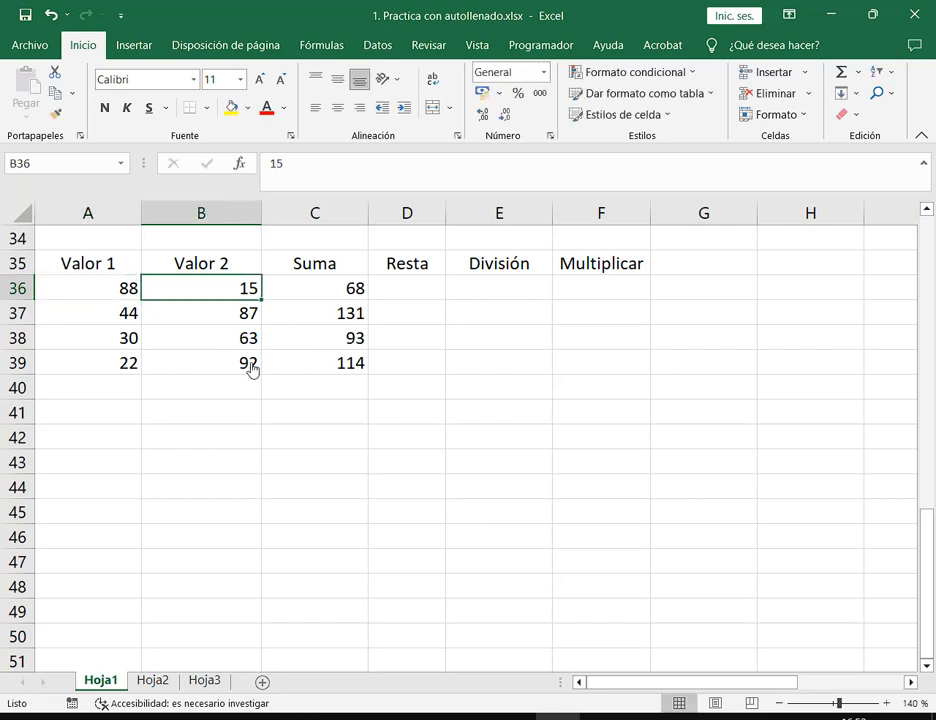
pyautogui.write('23')
pyautogui.press('Return')
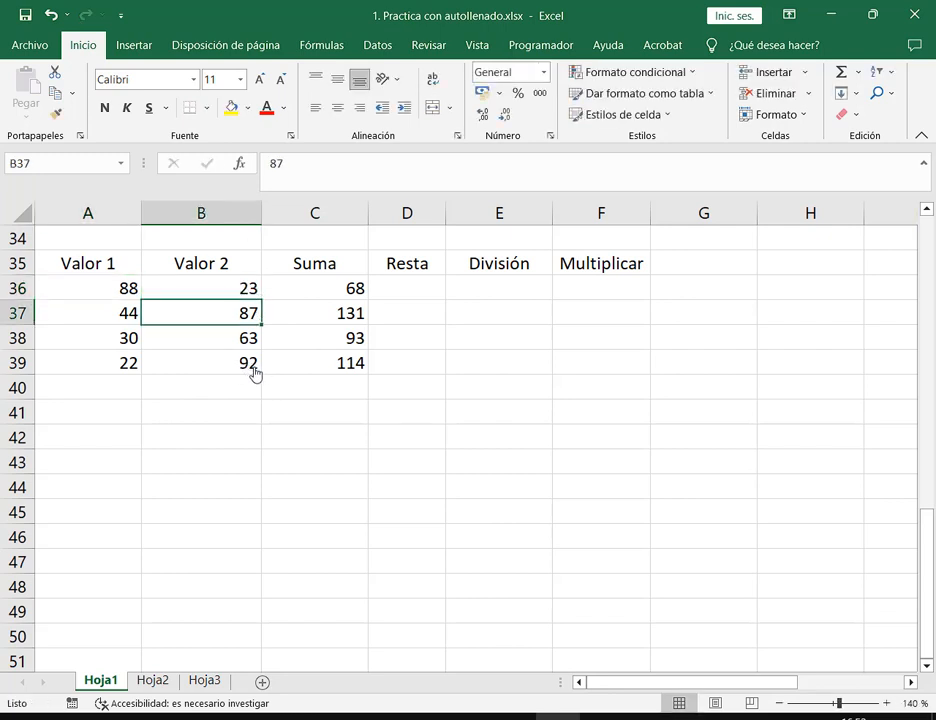
pyautogui.click(134, 288)
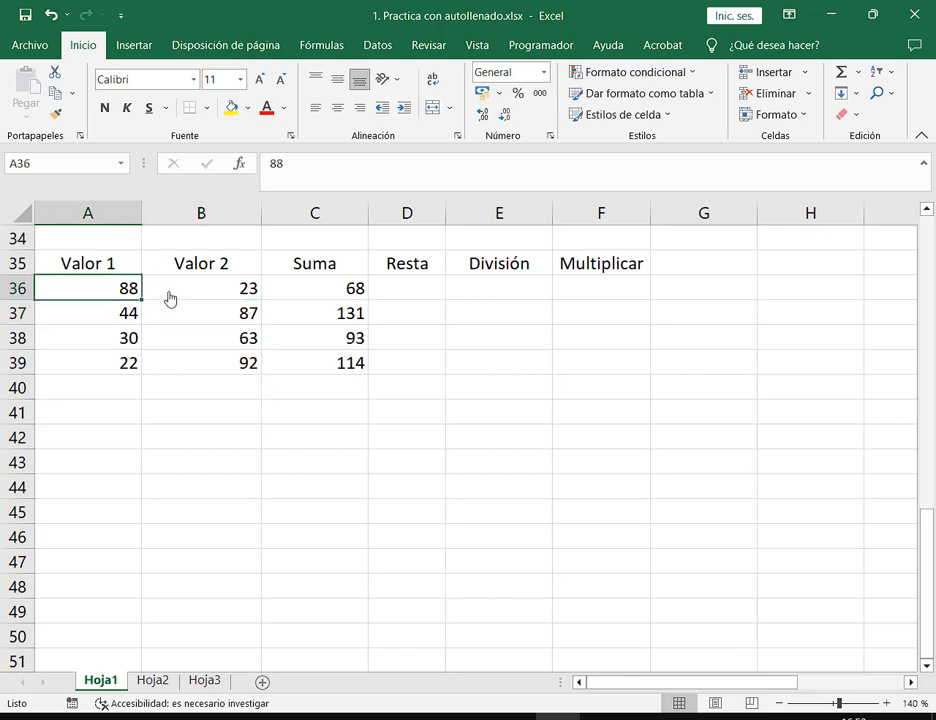
pyautogui.click(170, 298)
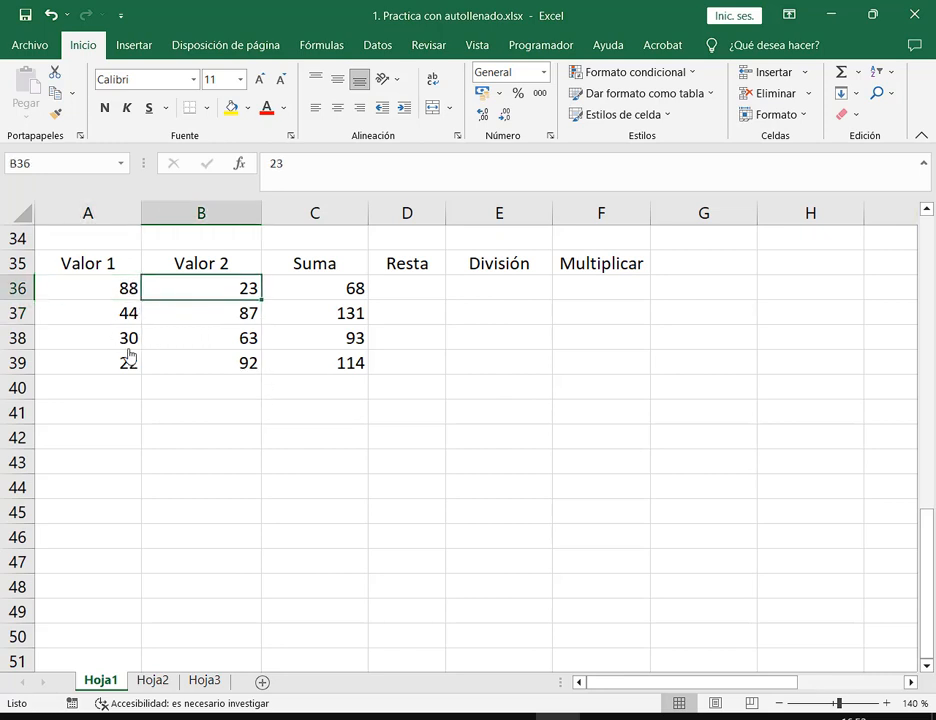
pyautogui.click(355, 289)
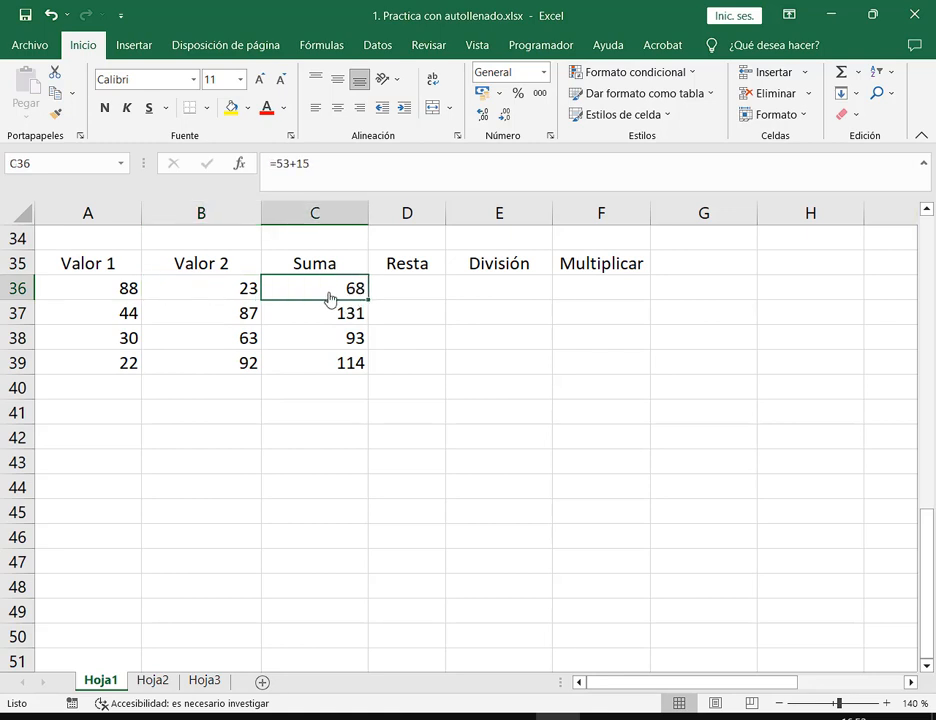
# Edit C36's formula to =88+23, showing 111, and review it
pyautogui.doubleClick(331, 298)
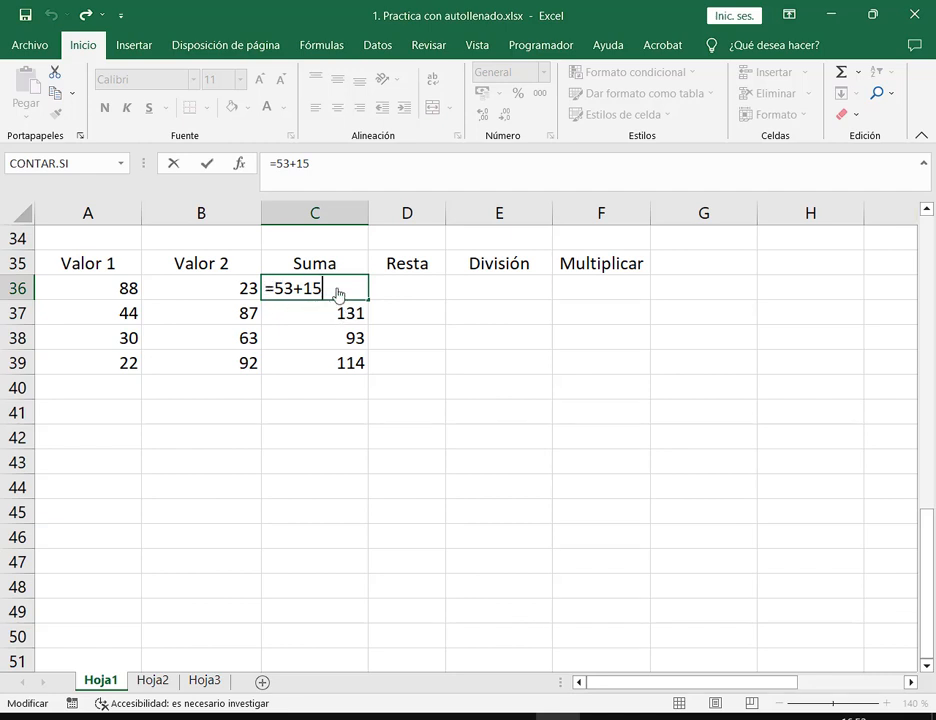
pyautogui.press('BackSpace')
pyautogui.press('BackSpace')
pyautogui.press('BackSpace')
pyautogui.press('BackSpace')
pyautogui.press('BackSpace')
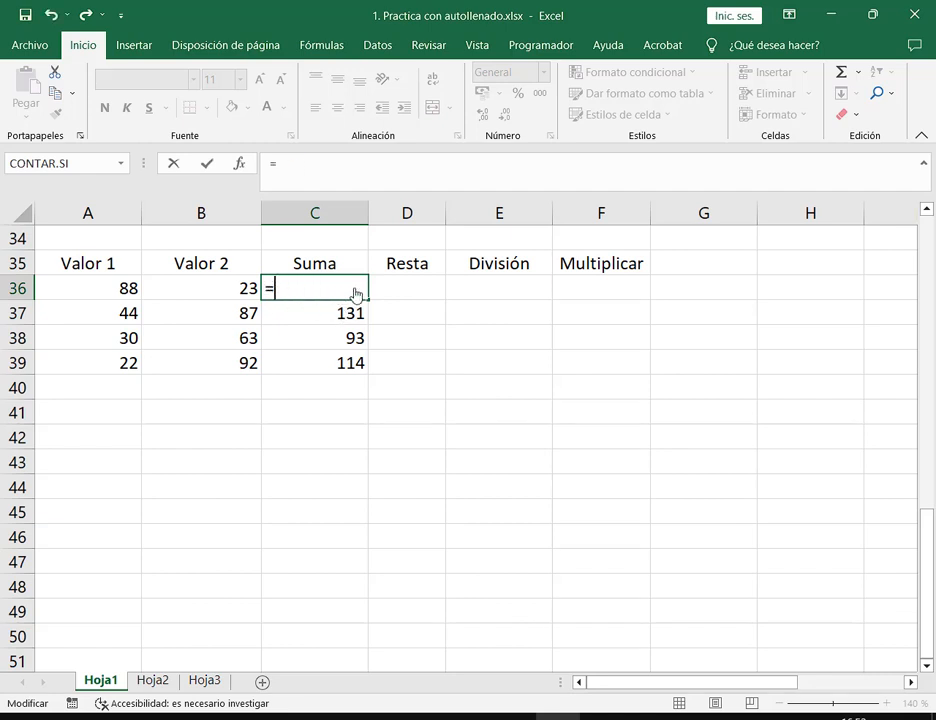
pyautogui.write('88+23')
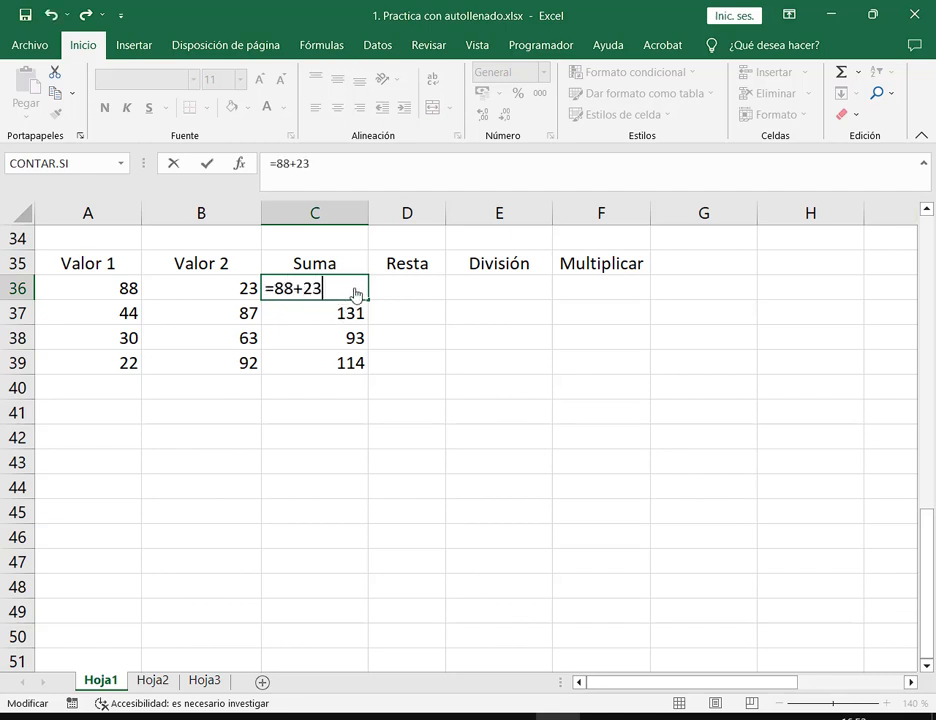
pyautogui.press('Return')
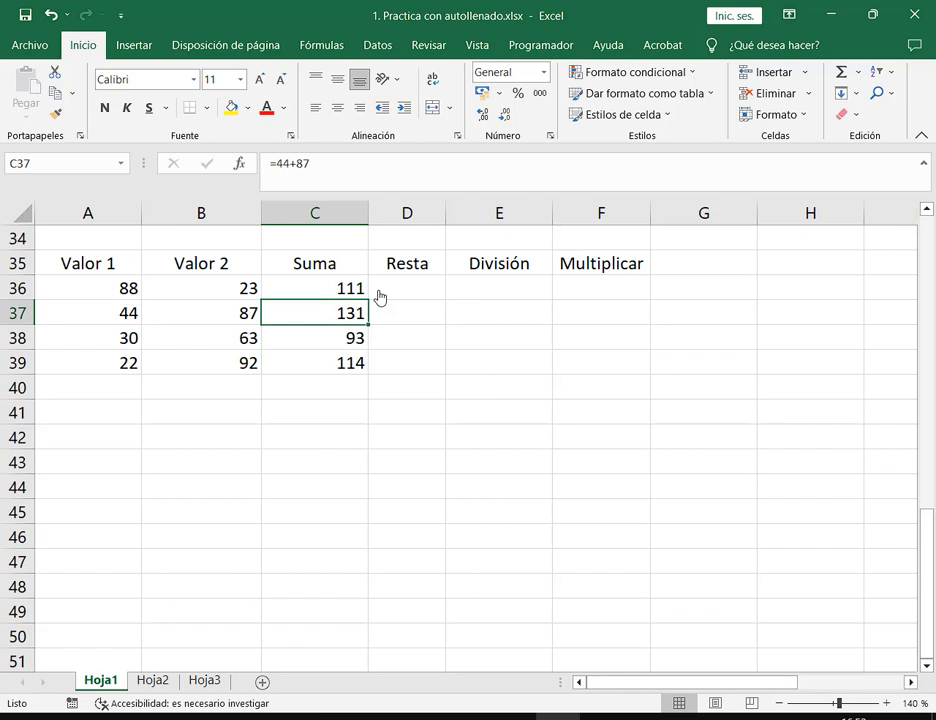
pyautogui.press('Up')
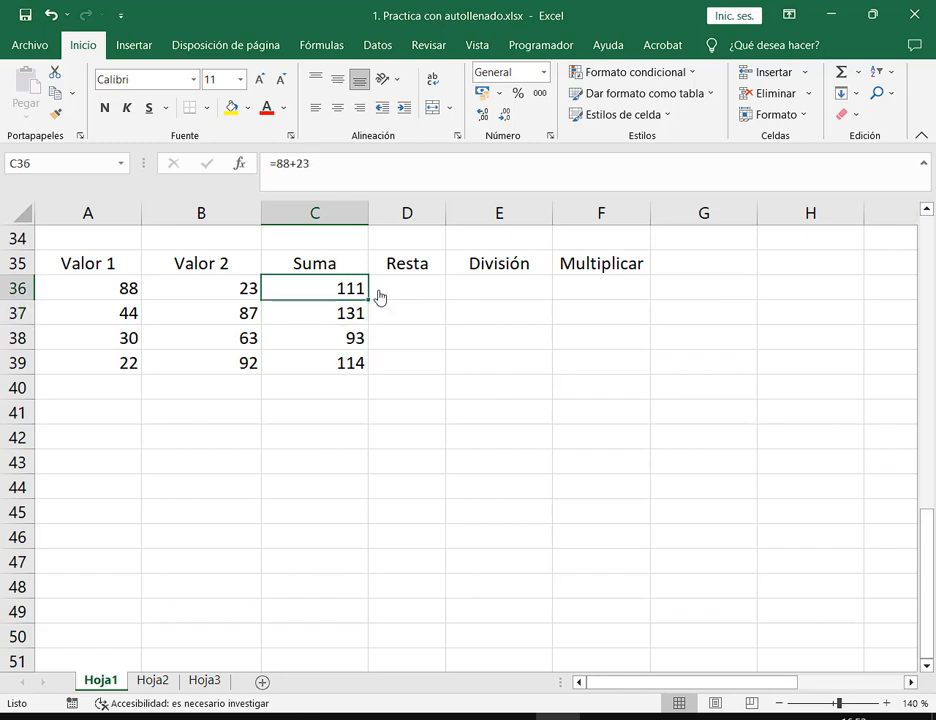
pyautogui.press('F2')
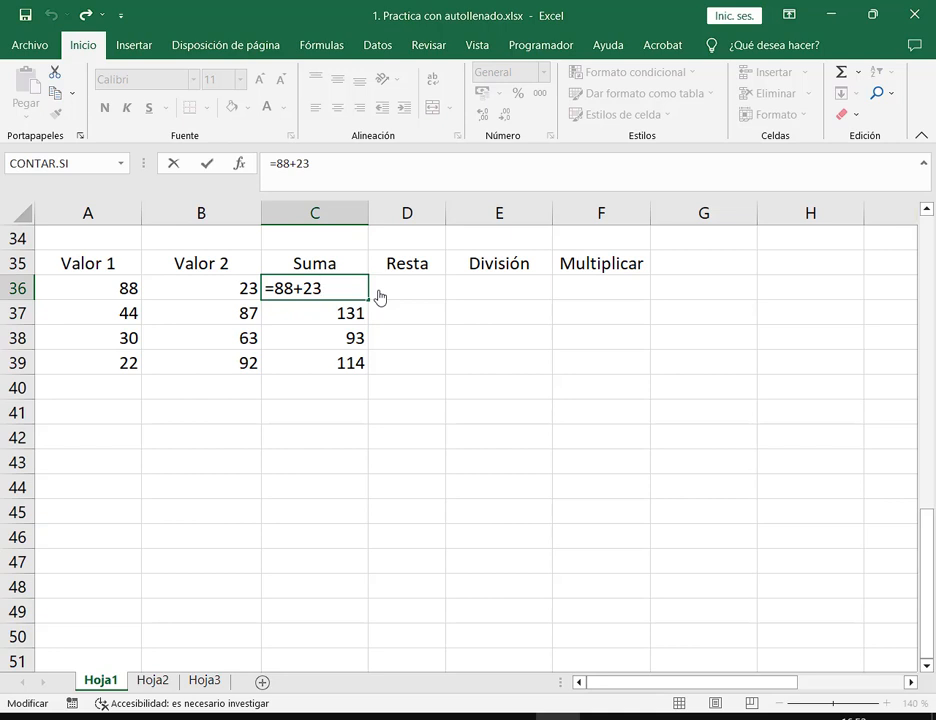
pyautogui.press('Escape')
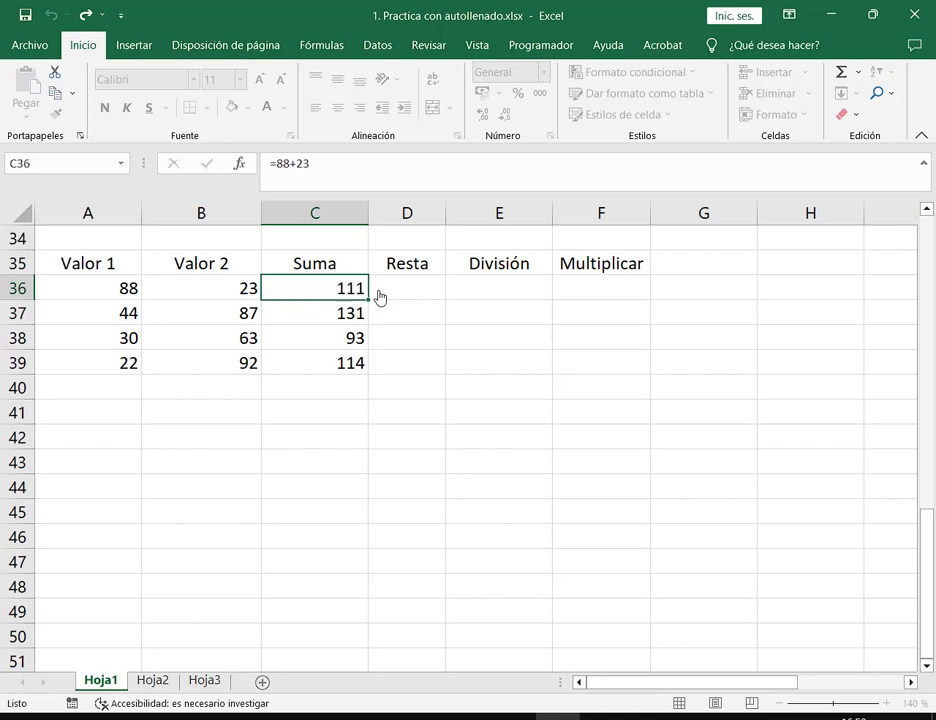
# Clear C36:C39, undo row 36 back to 53 and 15, and type = in C36
pyautogui.moveTo(362, 297); pyautogui.dragTo(357, 363)
pyautogui.press('Delete')
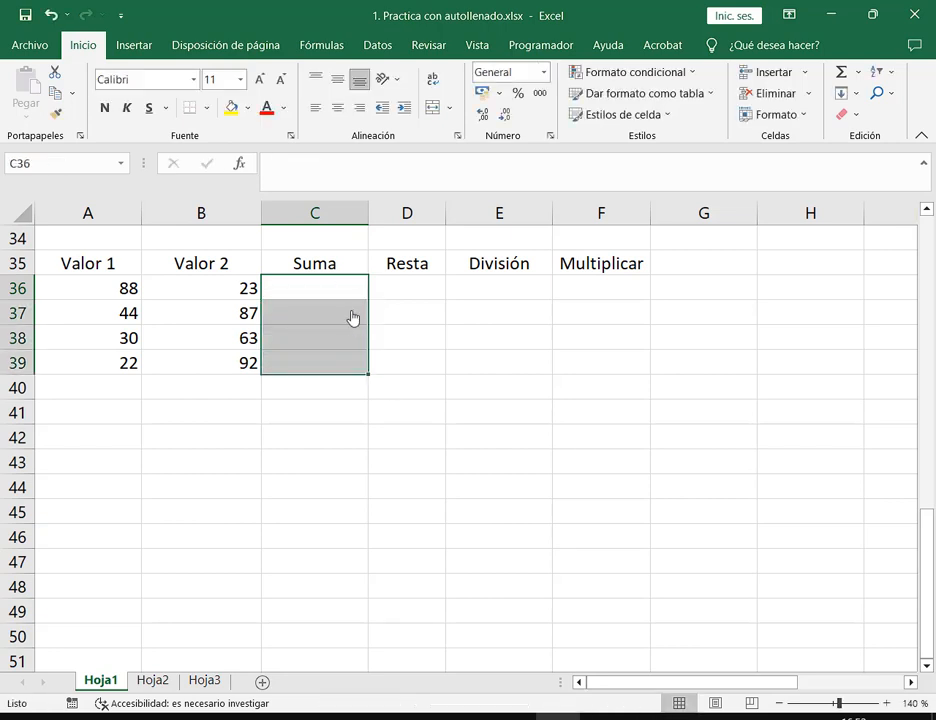
pyautogui.click(350, 287)
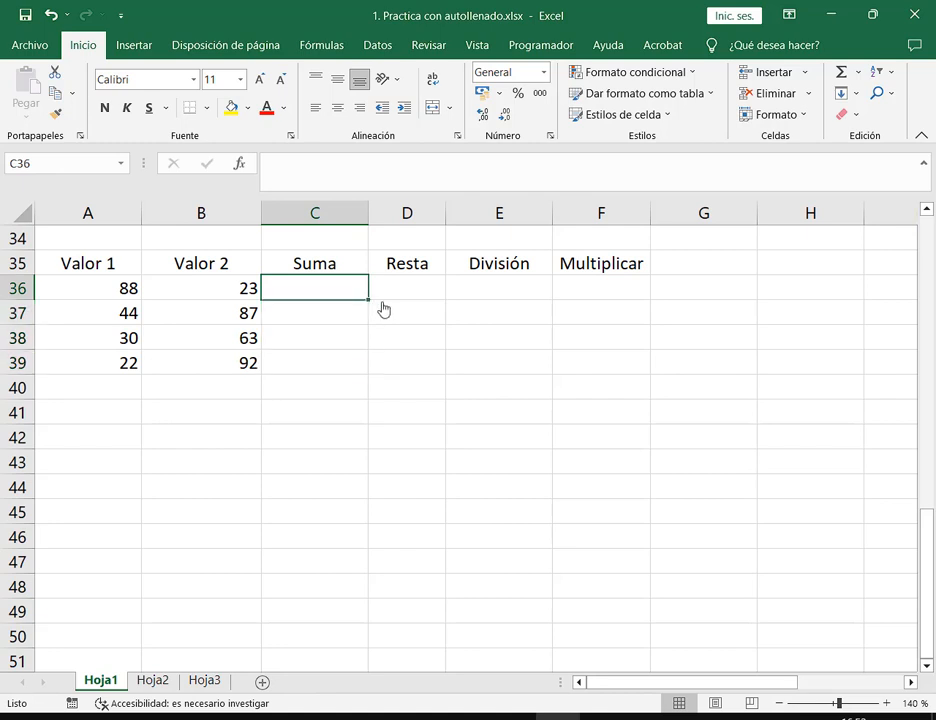
pyautogui.write('=')
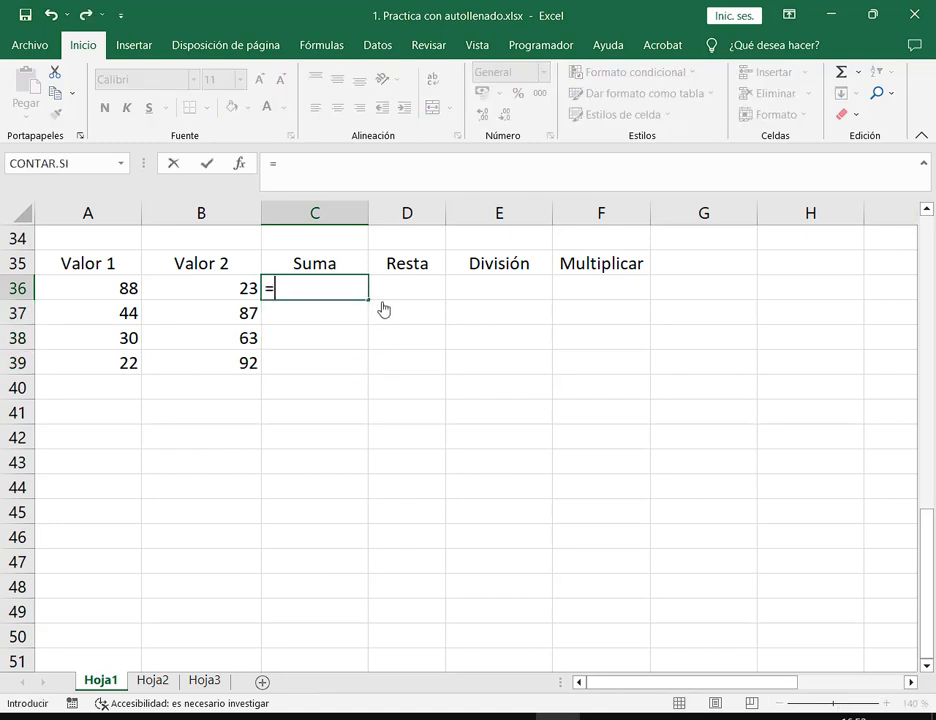
pyautogui.press('Escape')
pyautogui.hotkey('ctrl', 'z')
pyautogui.hotkey('ctrl', 'z')
pyautogui.hotkey('ctrl', 'z')
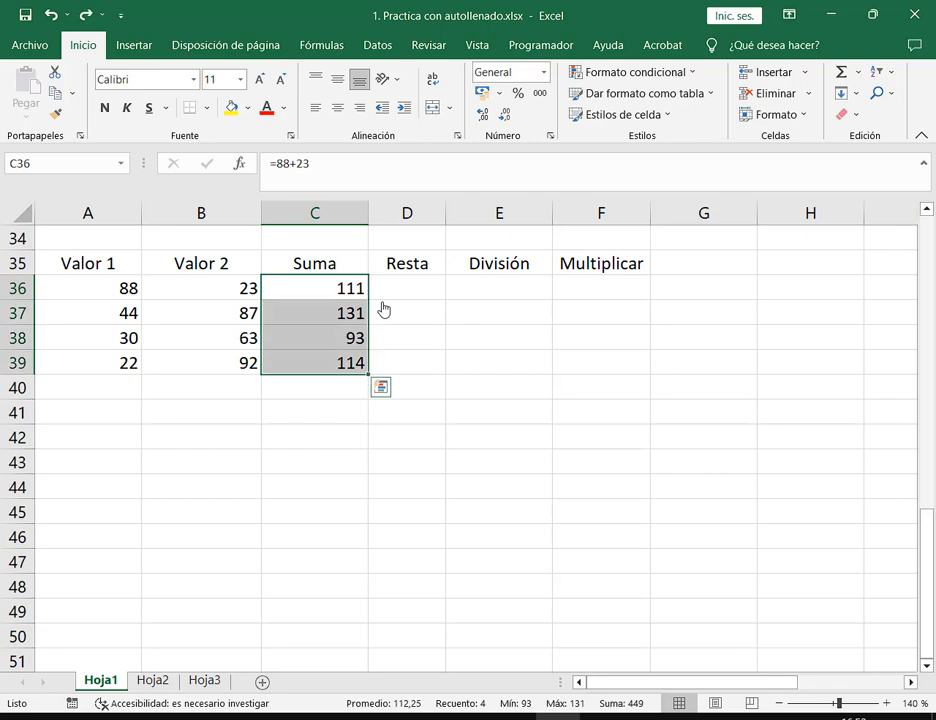
pyautogui.hotkey('ctrl', 'z')
pyautogui.hotkey('ctrl', 'z')
pyautogui.hotkey('ctrl', 'z')
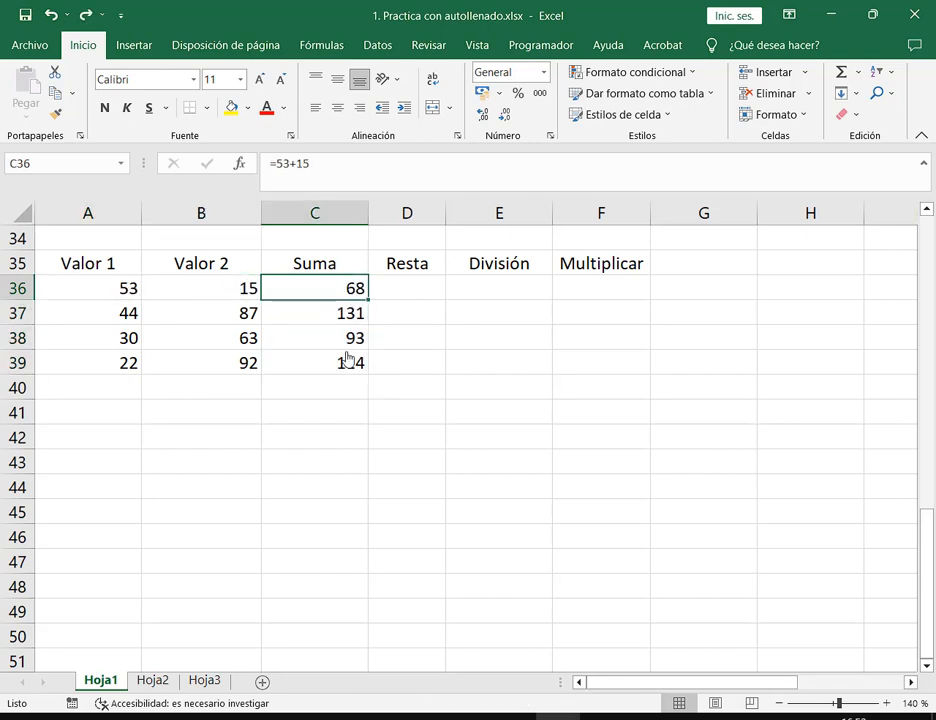
pyautogui.write('=')
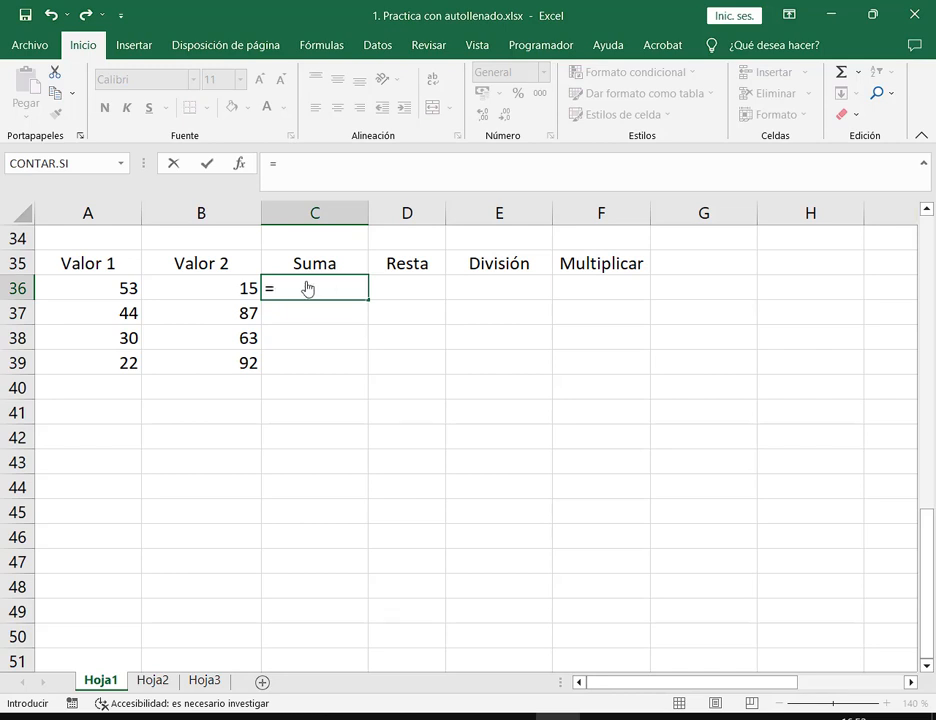
# Build =A36+B36 in C36 by clicking A36 and B36, giving 68
pyautogui.click(114, 293)
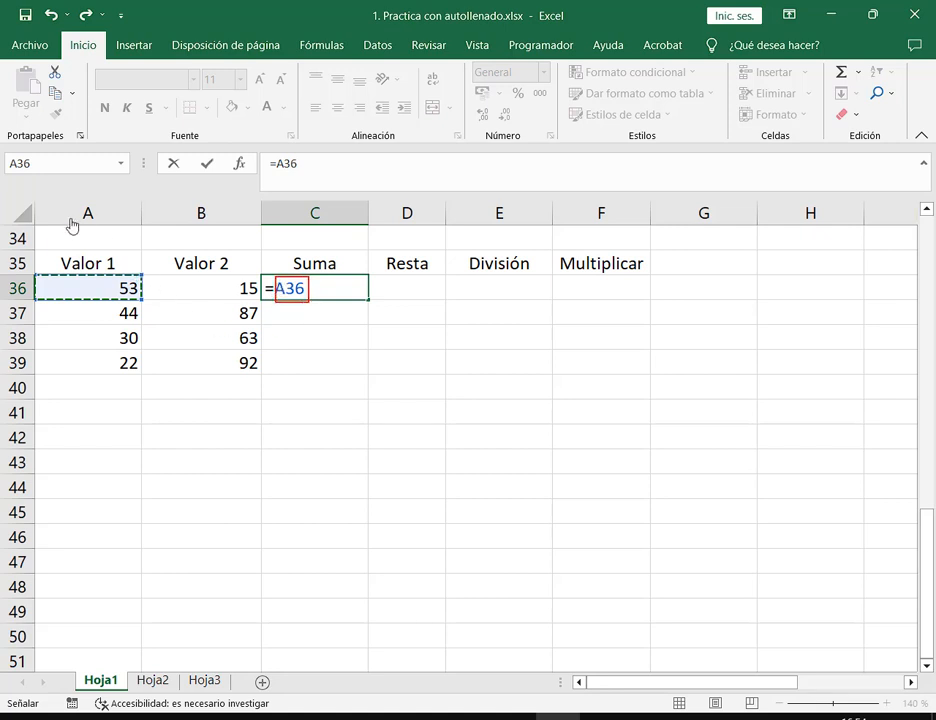
pyautogui.moveTo(35, 203)
pyautogui.mouseDown()
pyautogui.moveTo(109, 328)
pyautogui.moveTo(146, 428)
pyautogui.mouseUp()
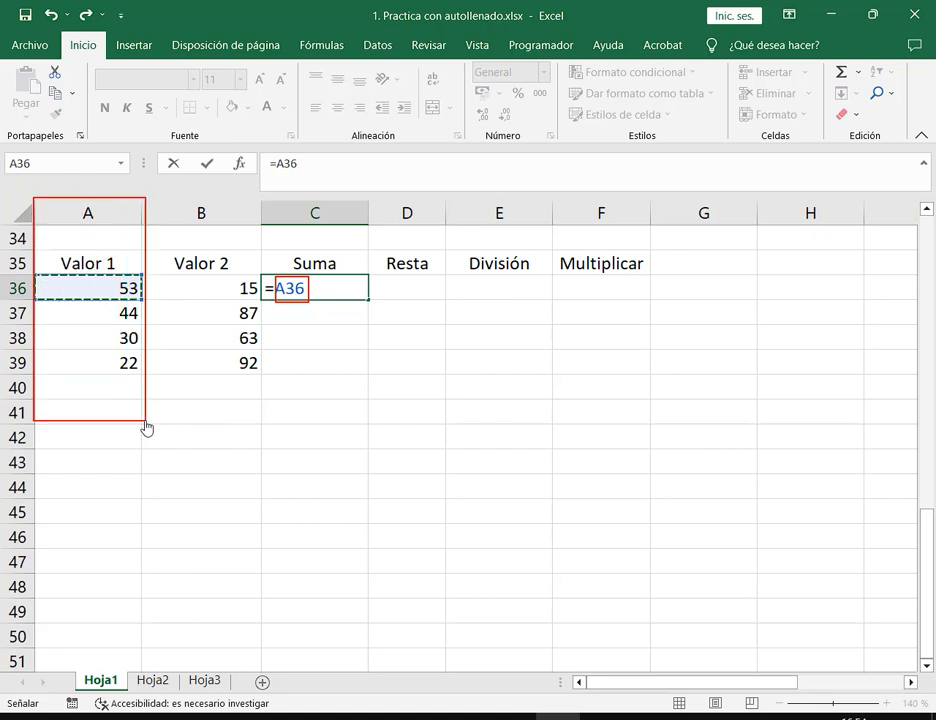
pyautogui.moveTo(2, 277); pyautogui.dragTo(145, 302)
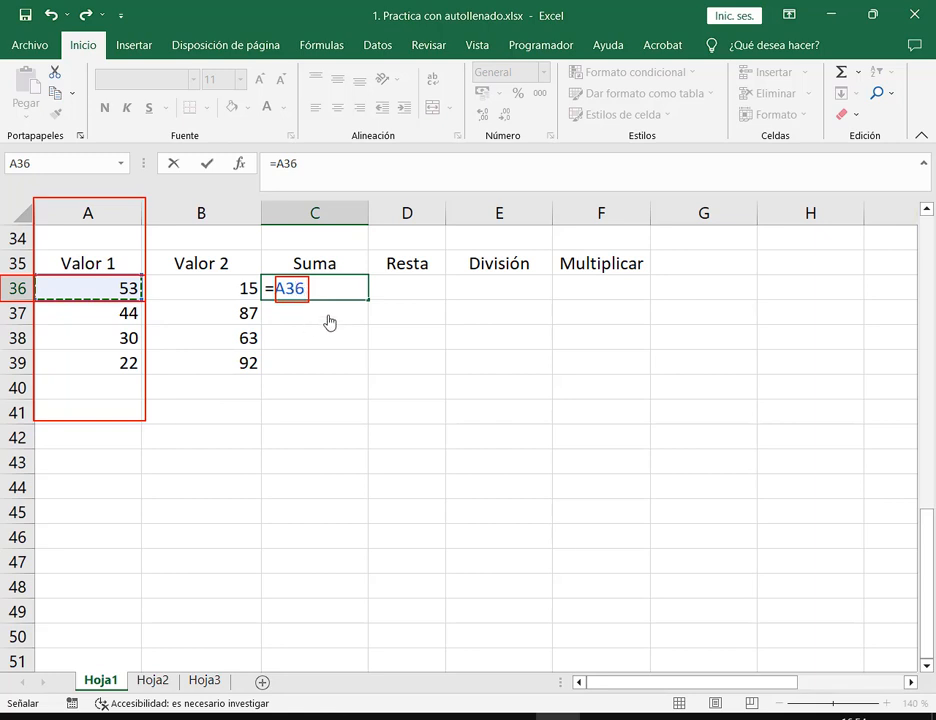
pyautogui.press('F2')
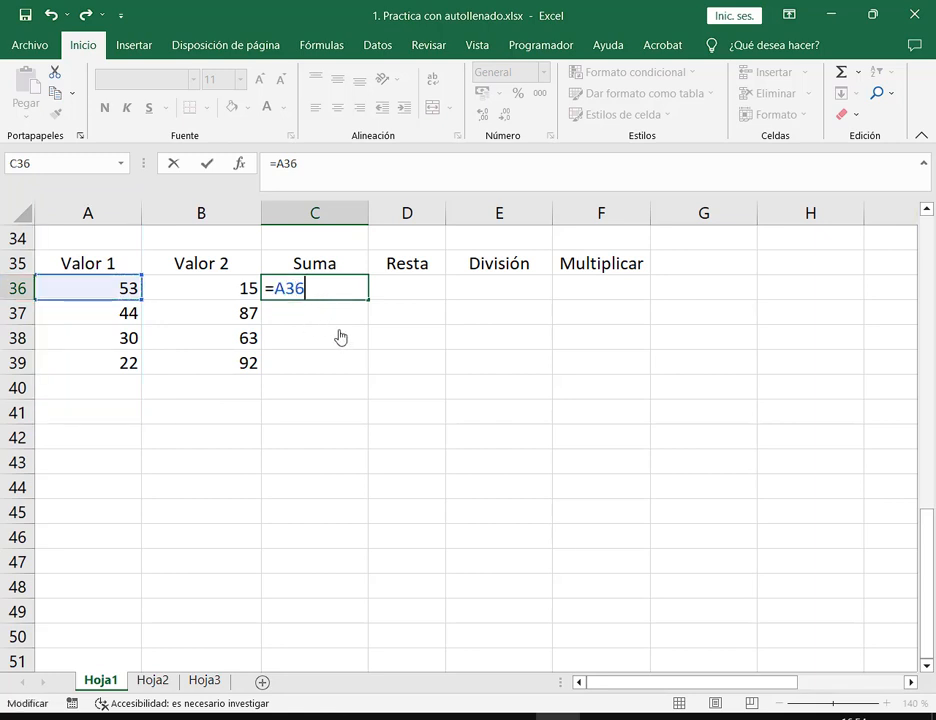
pyautogui.write('+')
pyautogui.click(230, 297)
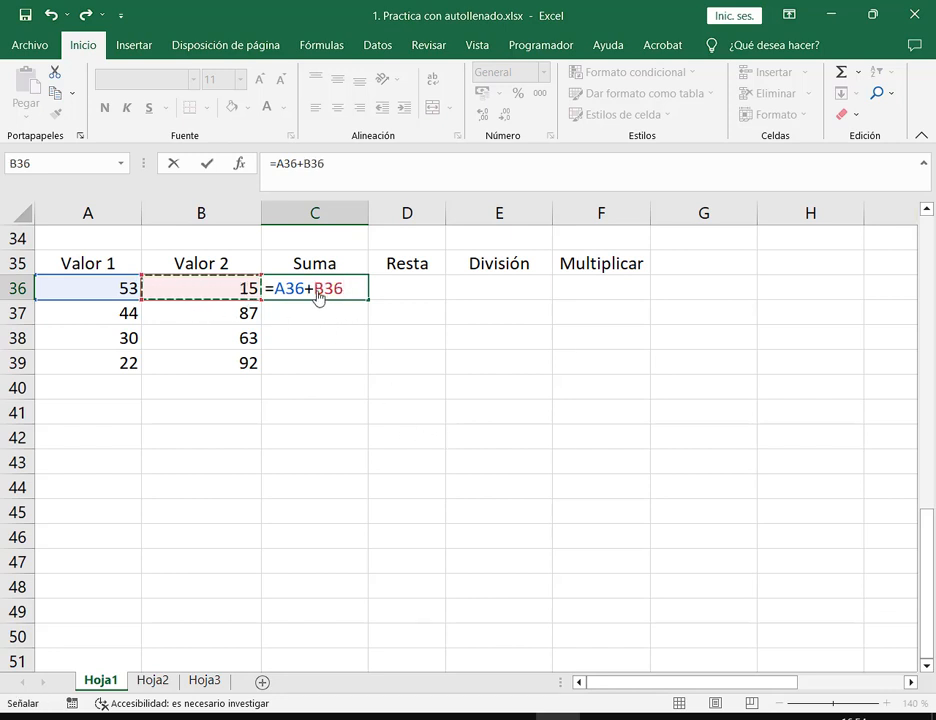
pyautogui.moveTo(319, 295); pyautogui.dragTo(348, 295)
pyautogui.click(348, 295)
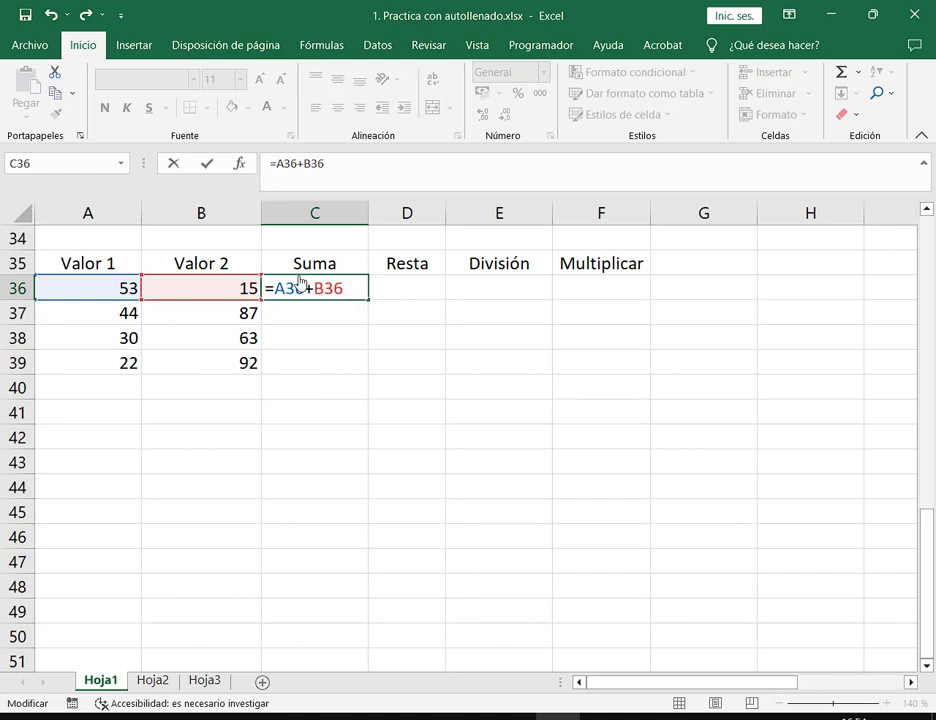
pyautogui.moveTo(140, 202)
pyautogui.mouseDown()
pyautogui.moveTo(288, 340)
pyautogui.moveTo(260, 455)
pyautogui.mouseUp()
pyautogui.moveTo(1, 276)
pyautogui.mouseDown()
pyautogui.moveTo(163, 304)
pyautogui.moveTo(260, 308)
pyautogui.mouseUp()
pyautogui.press('Return')
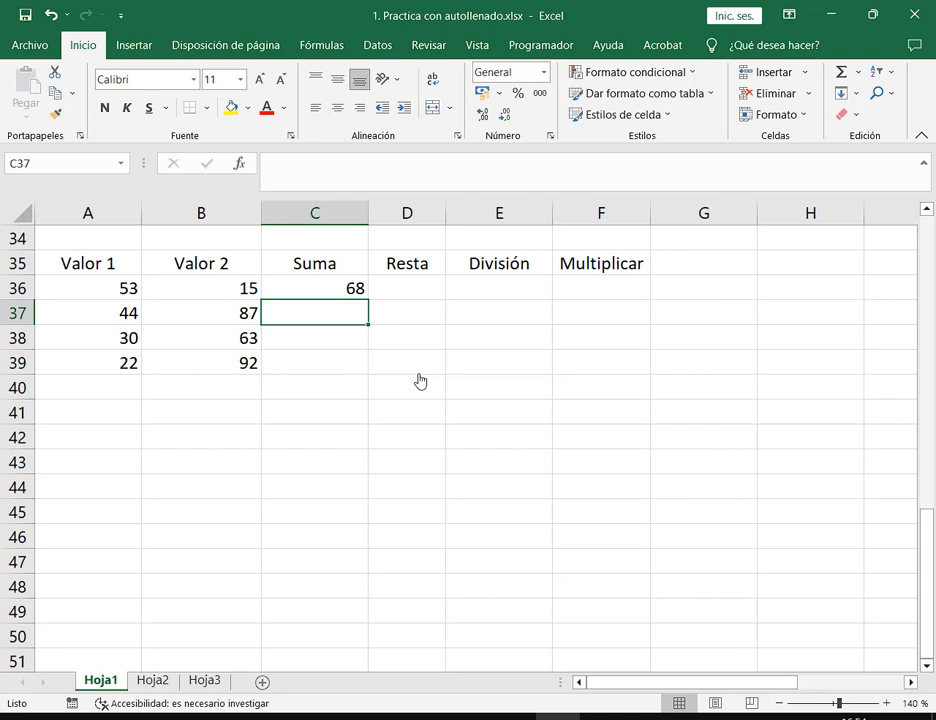
# Enter =53+15 in Resta cell D36
pyautogui.press('Up')
pyautogui.press('Right')
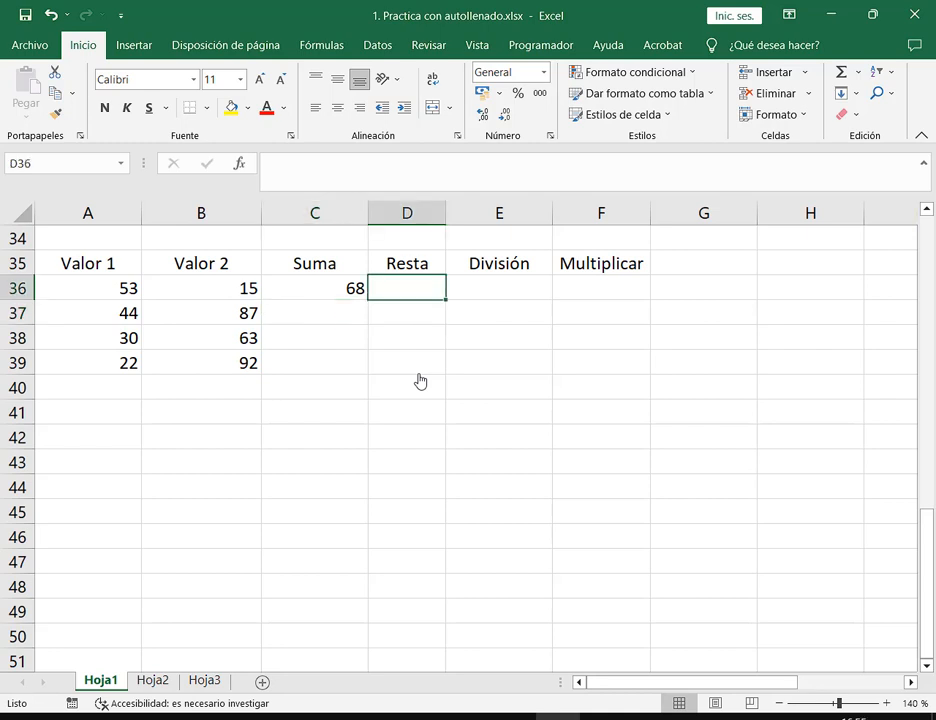
pyautogui.write('=')
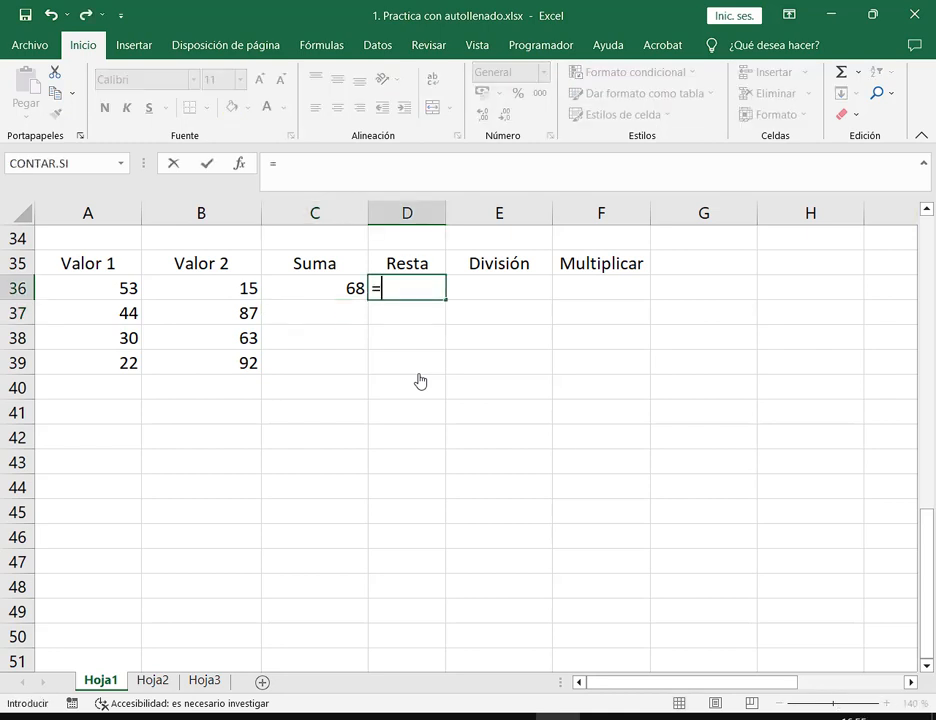
pyautogui.write('53+15')
pyautogui.press('Return')
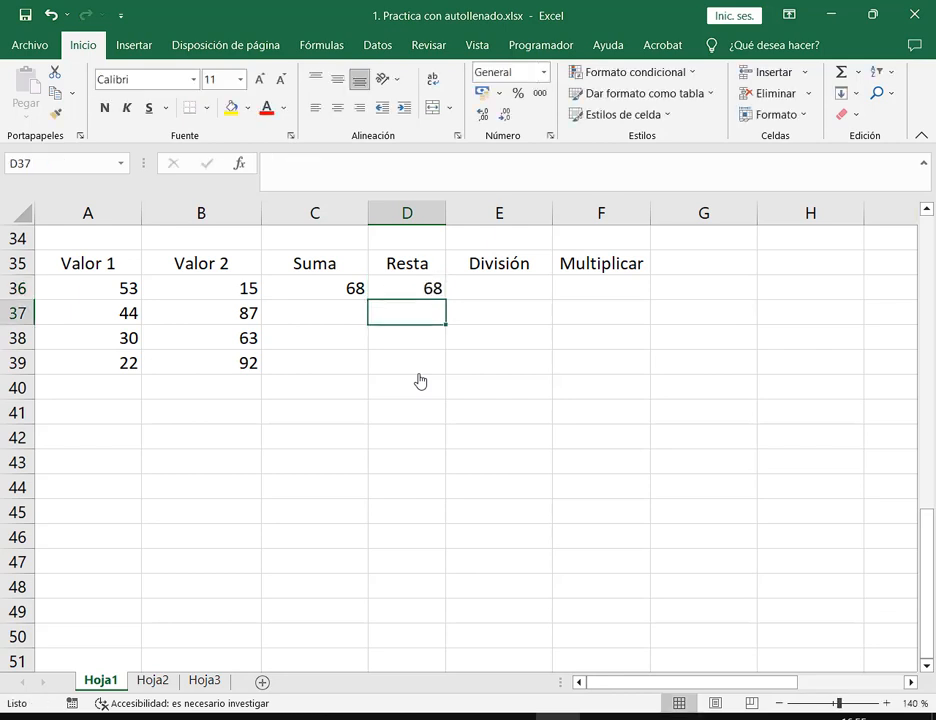
# Overwrite row 36 with 88 in A36 and 23 in B36
pyautogui.press('Left')
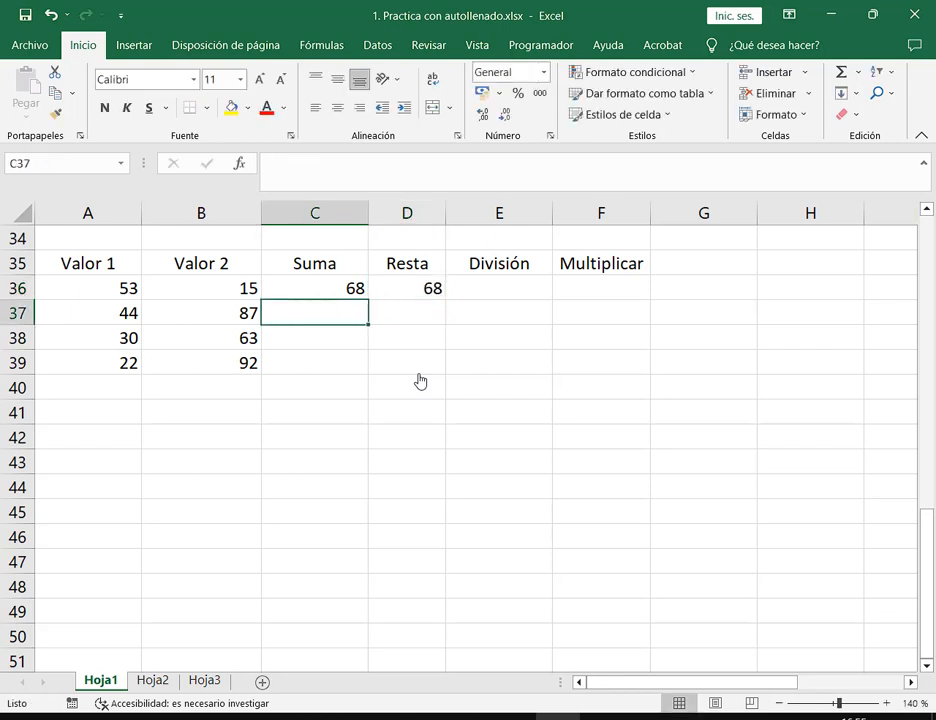
pyautogui.press('Left')
pyautogui.press('Left')
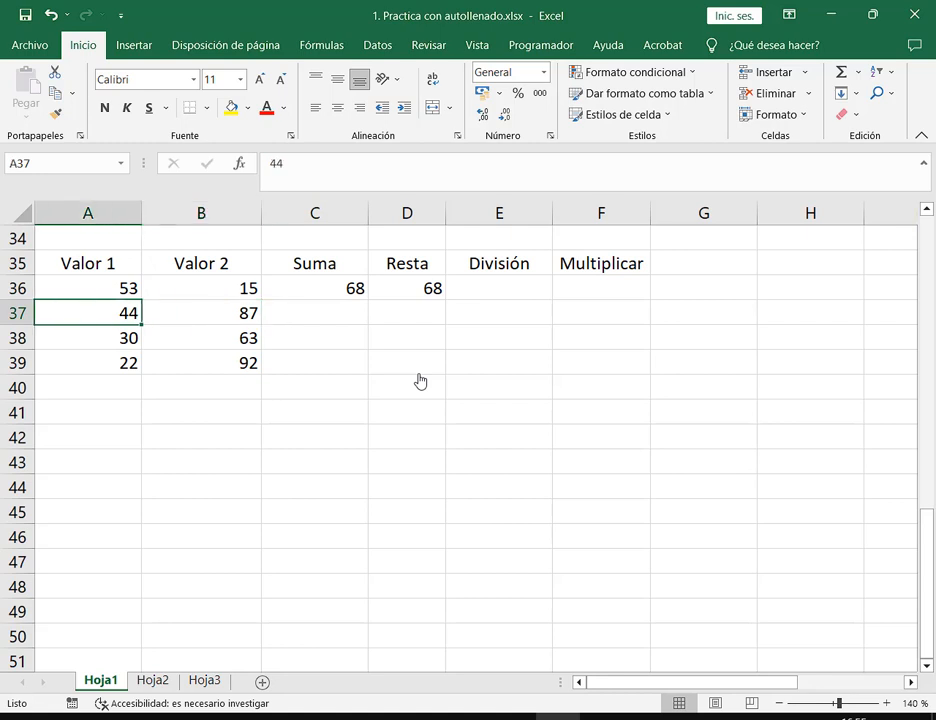
pyautogui.press('Up')
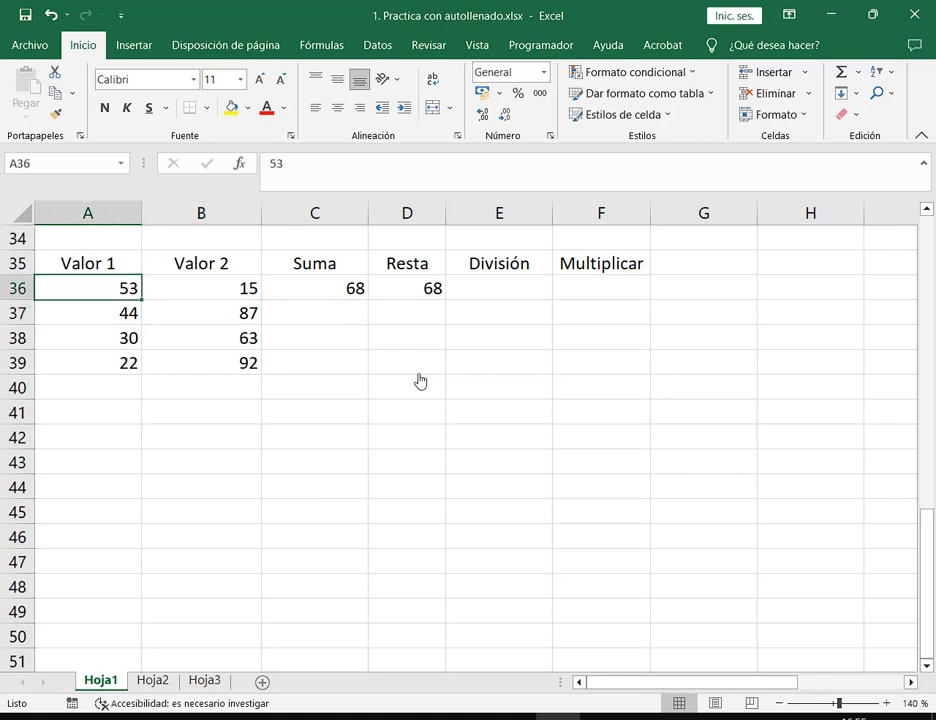
pyautogui.write('88')
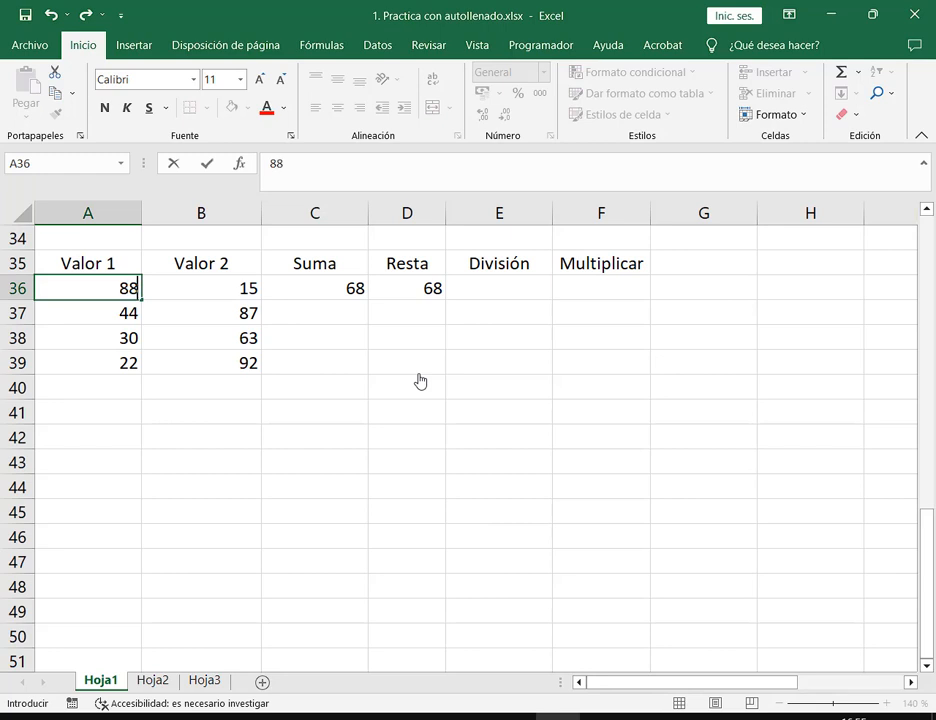
pyautogui.press('Tab')
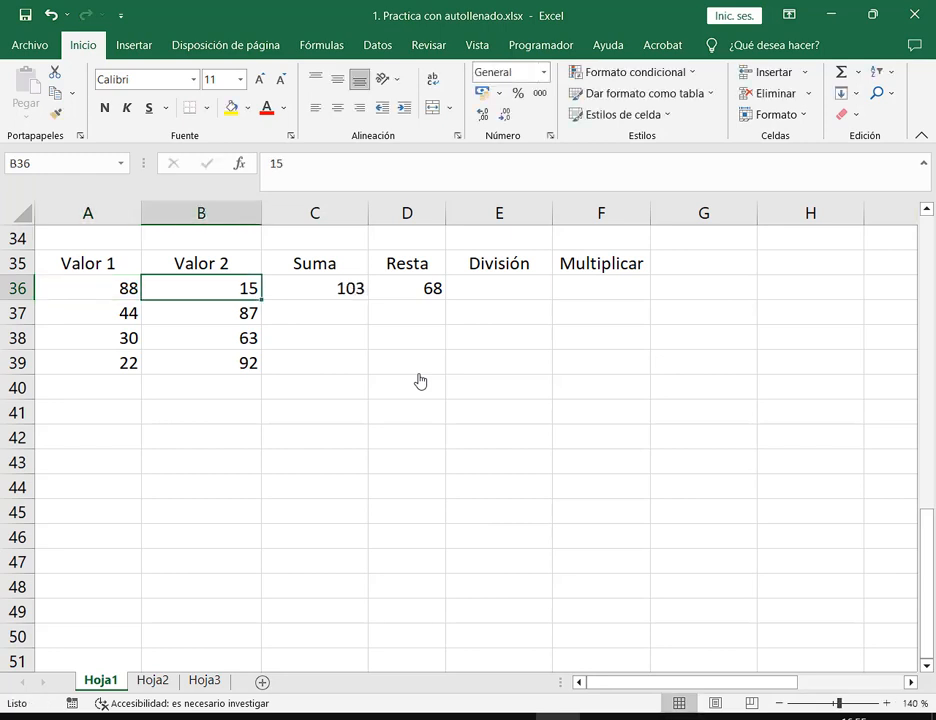
pyautogui.write('12')
pyautogui.press('BackSpace')
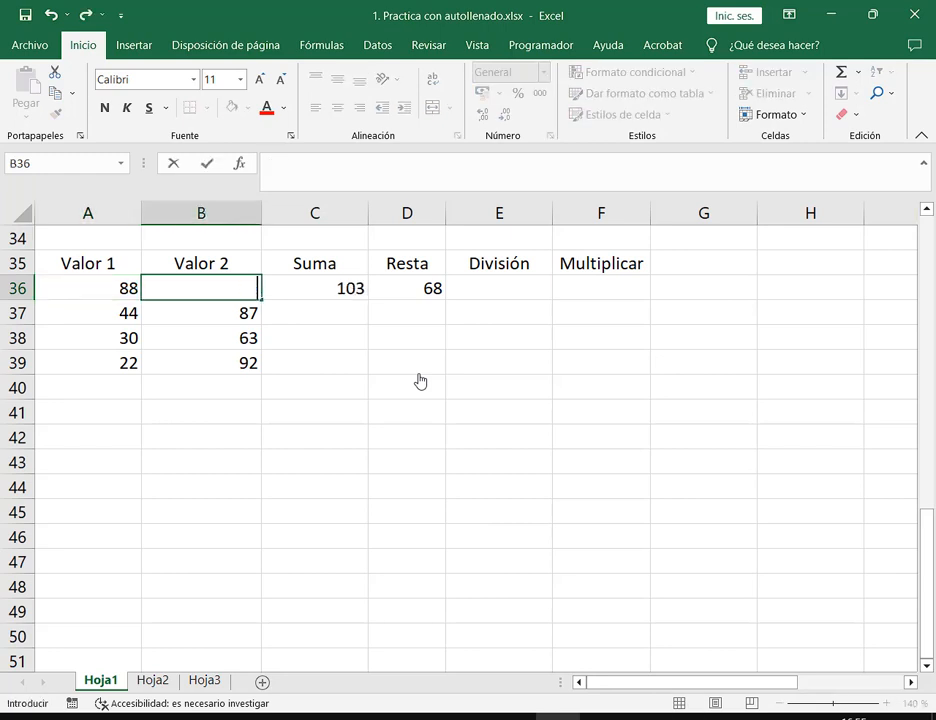
pyautogui.write('23')
pyautogui.press('Return')
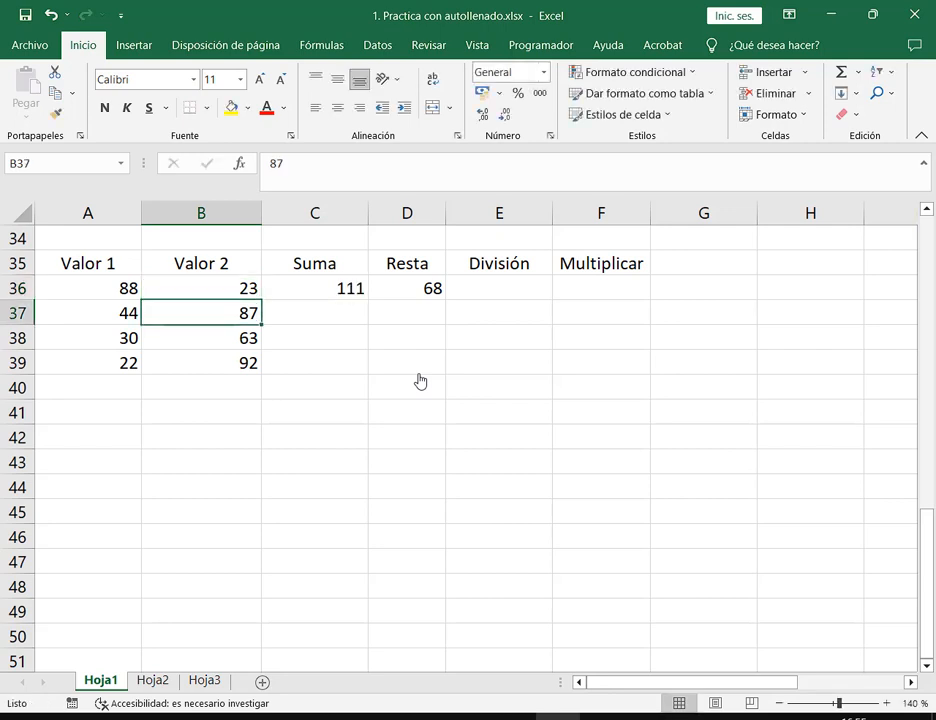
# Select the new row 36 values, then open C36's =A36+B36 formula, now showing 111
pyautogui.press('Up')
pyautogui.press('Right')
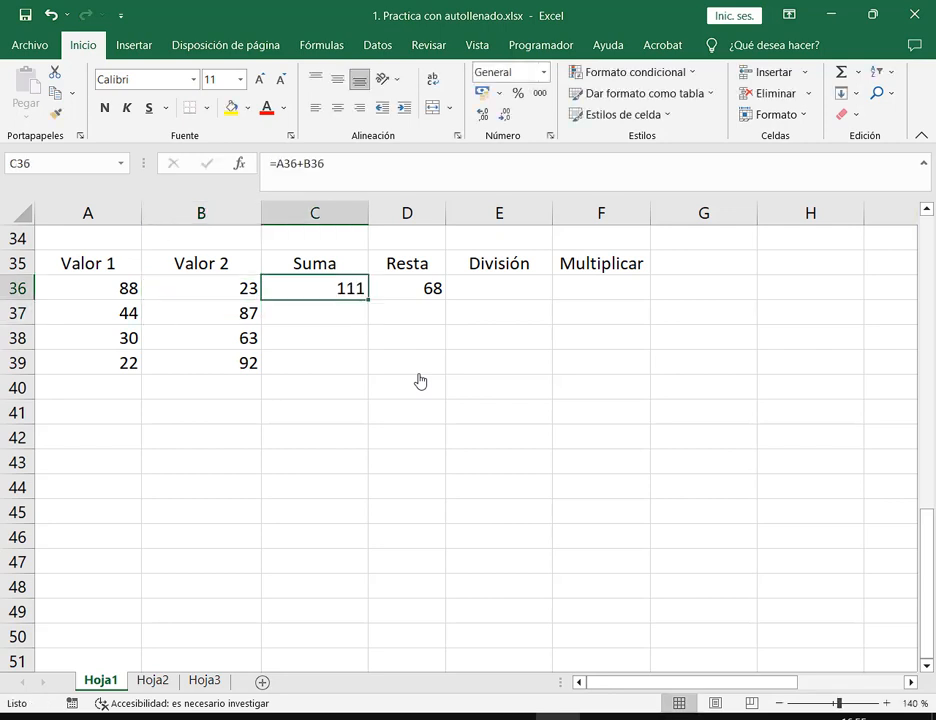
pyautogui.click(126, 297)
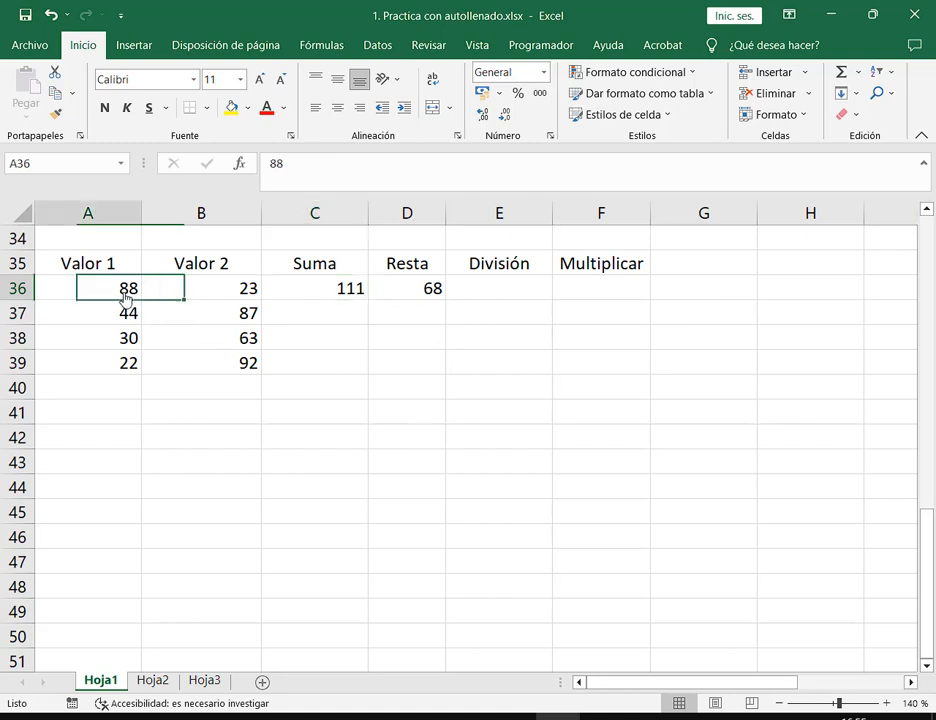
pyautogui.moveTo(126, 297); pyautogui.dragTo(205, 290)
pyautogui.click(351, 296)
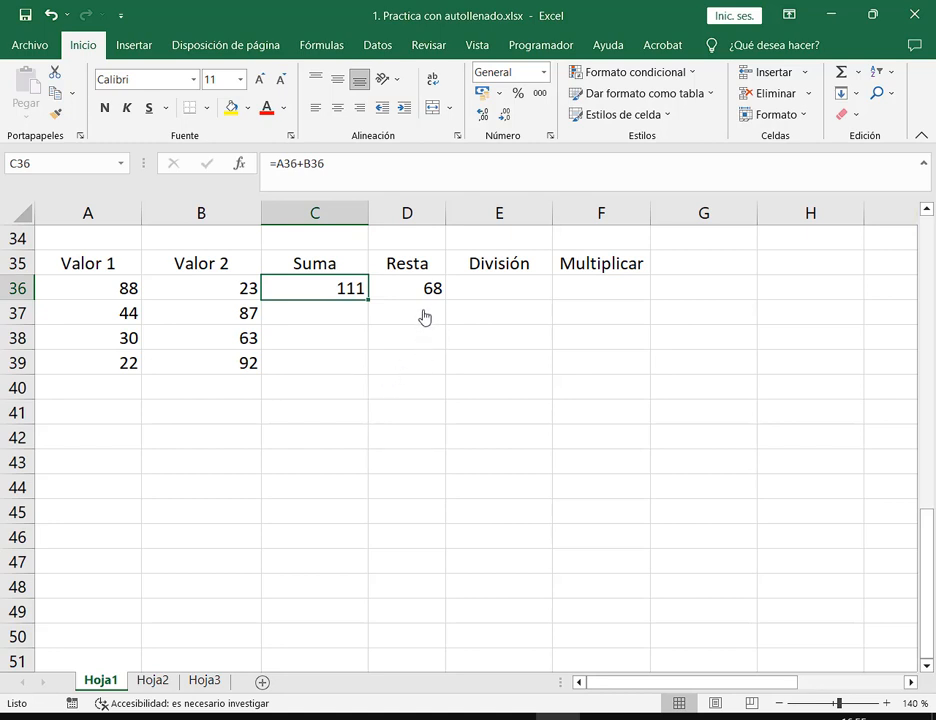
pyautogui.press('F2')
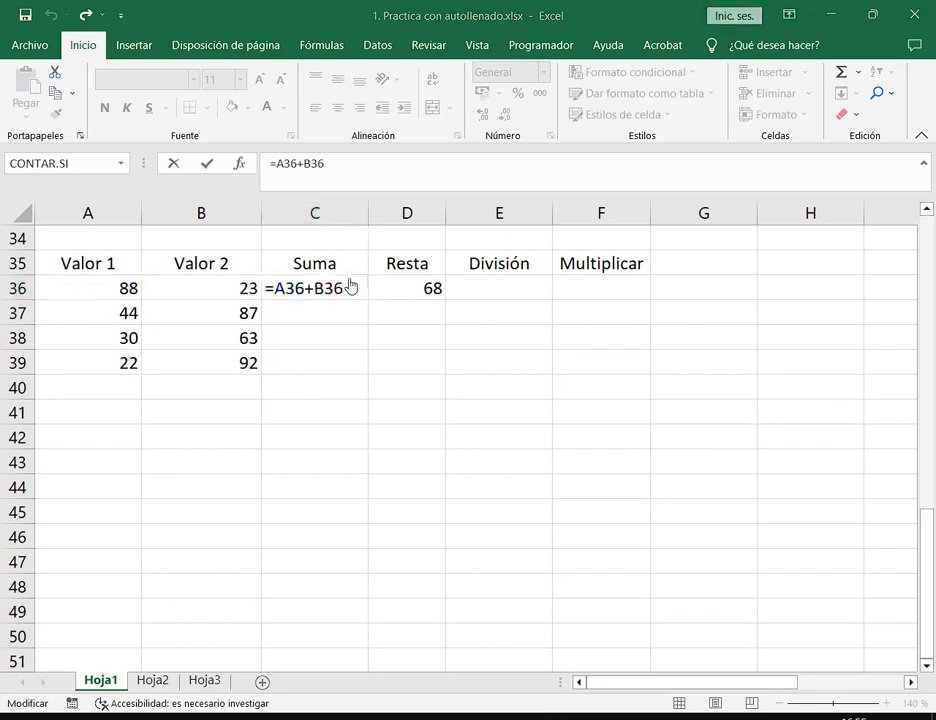
# Undo row 36 back to 53 and 15, delete D36, and type = in C37
pyautogui.click(116, 293)
pyautogui.click(192, 292)
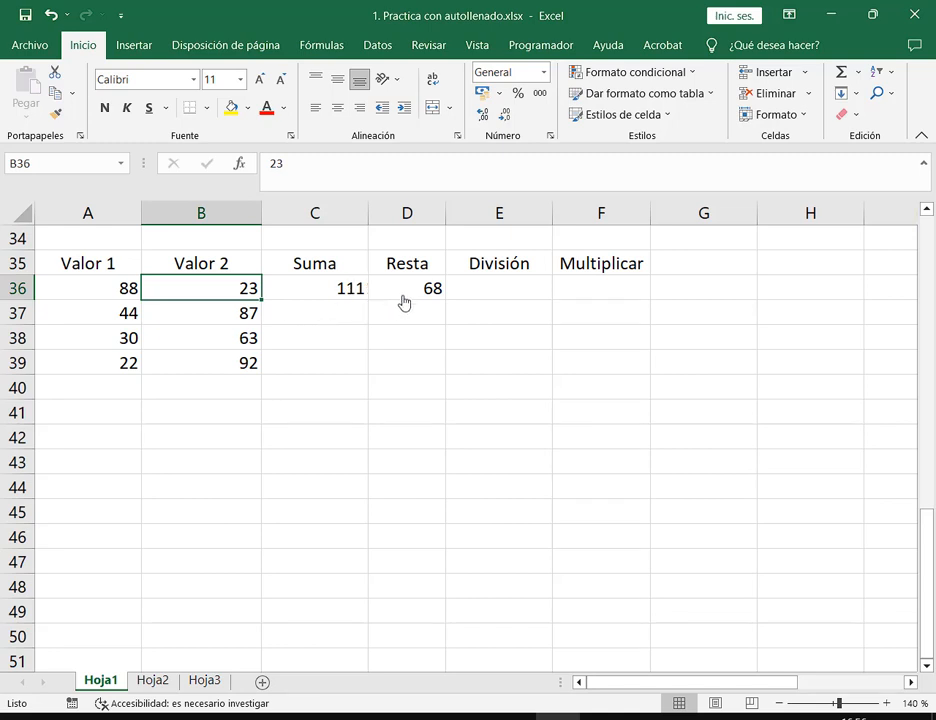
pyautogui.hotkey('ctrl', 'z')
pyautogui.hotkey('ctrl', 'z')
pyautogui.hotkey('ctrl', 'z')
pyautogui.press('Delete')
pyautogui.click(335, 320)
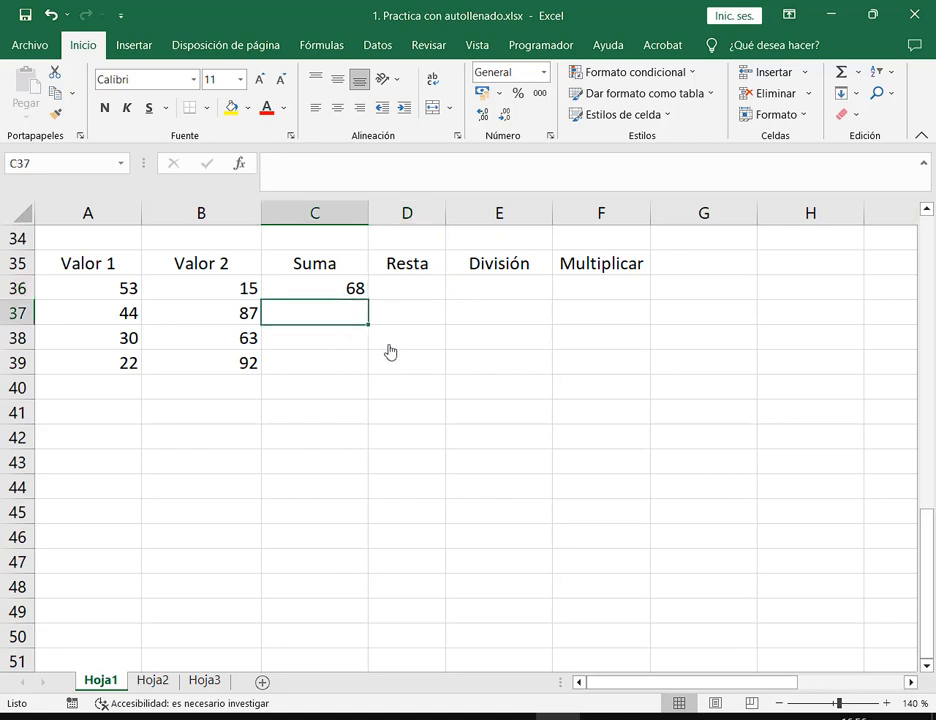
pyautogui.write('=')
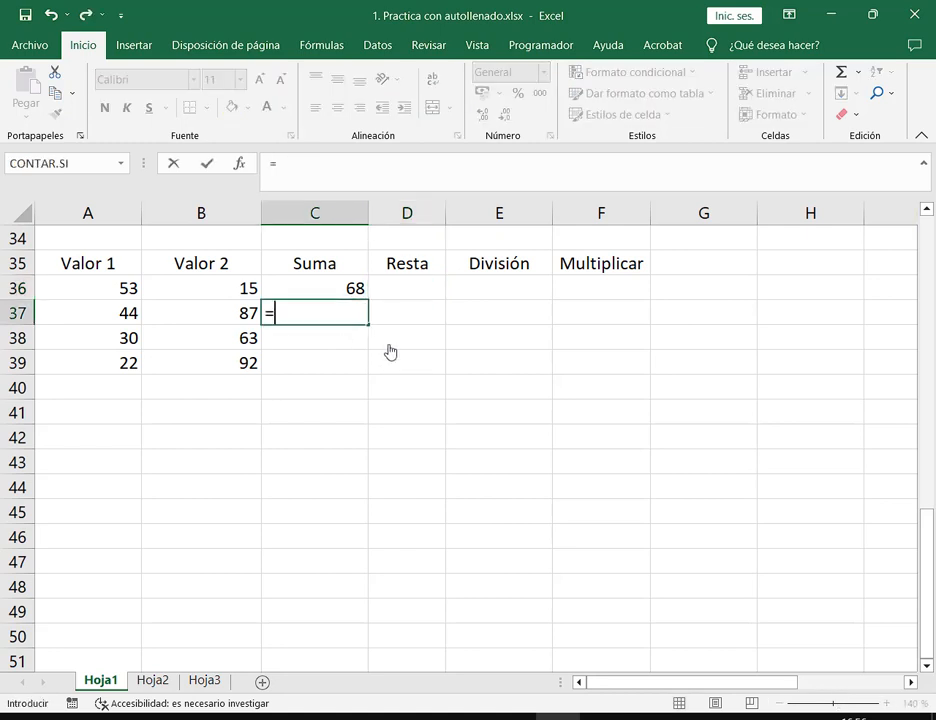
# Build =A37+B37 in C37 so it shows 131, then restore the workbook window from full screen
pyautogui.click(56, 320)
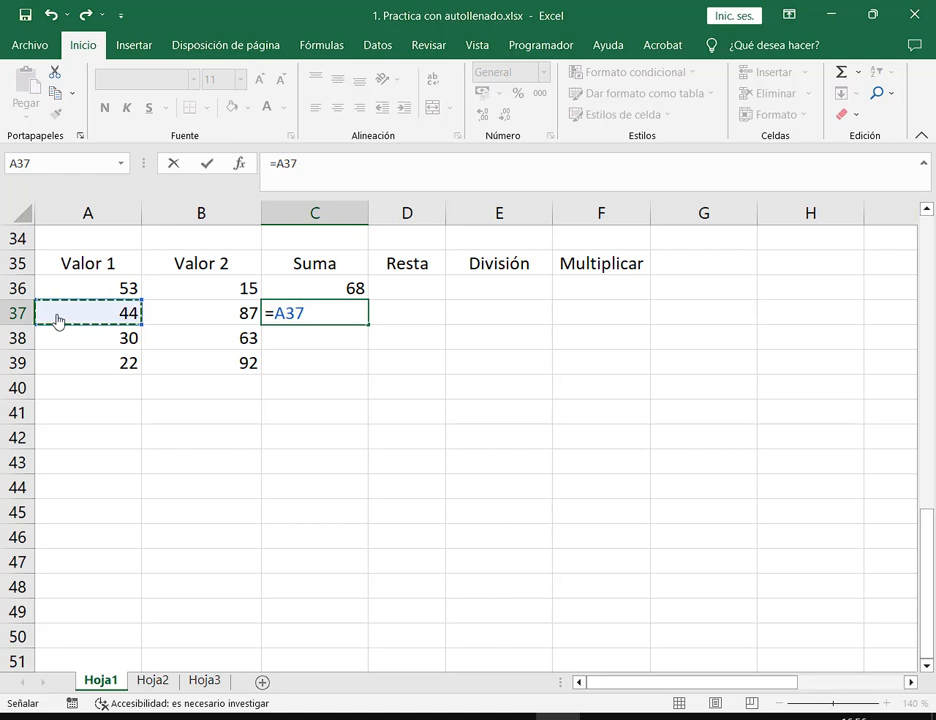
pyautogui.write('+')
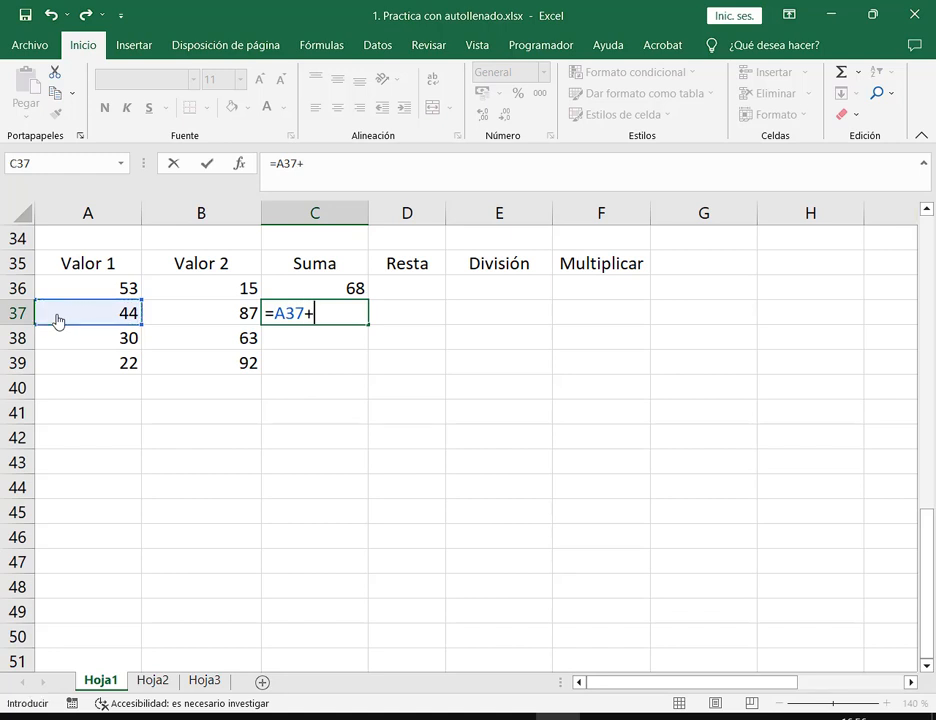
pyautogui.click(208, 318)
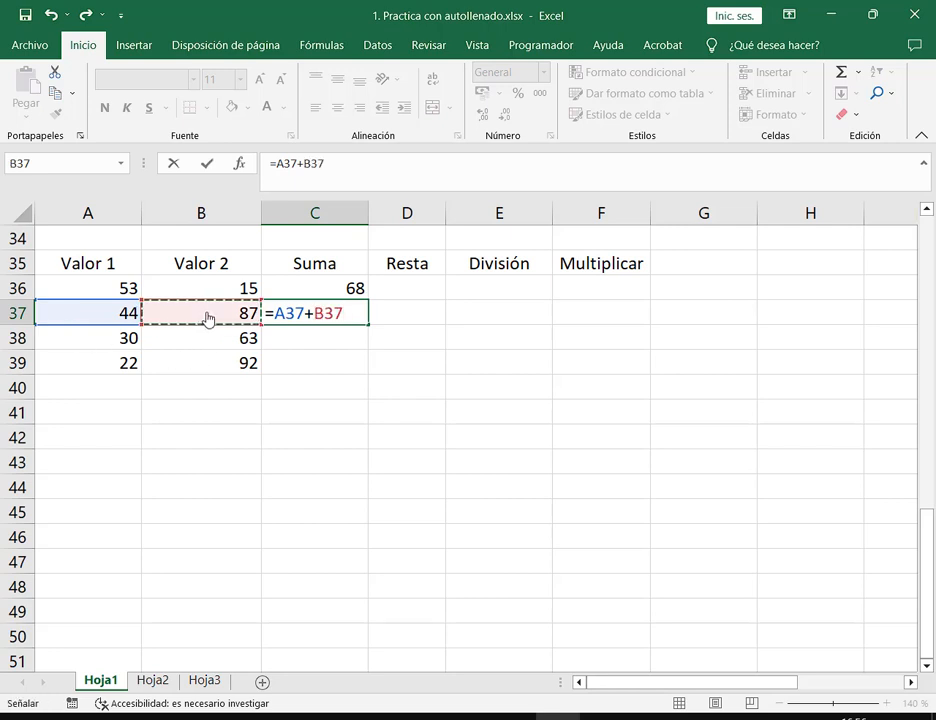
pyautogui.press('Return')
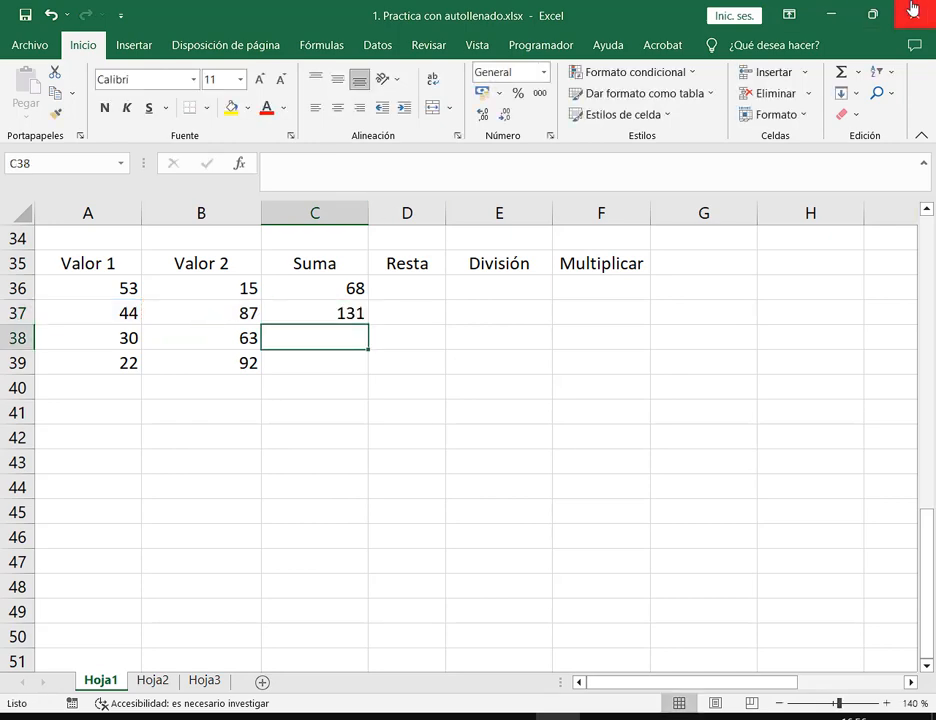
pyautogui.moveTo(640, 12); pyautogui.dragTo(452, 55)
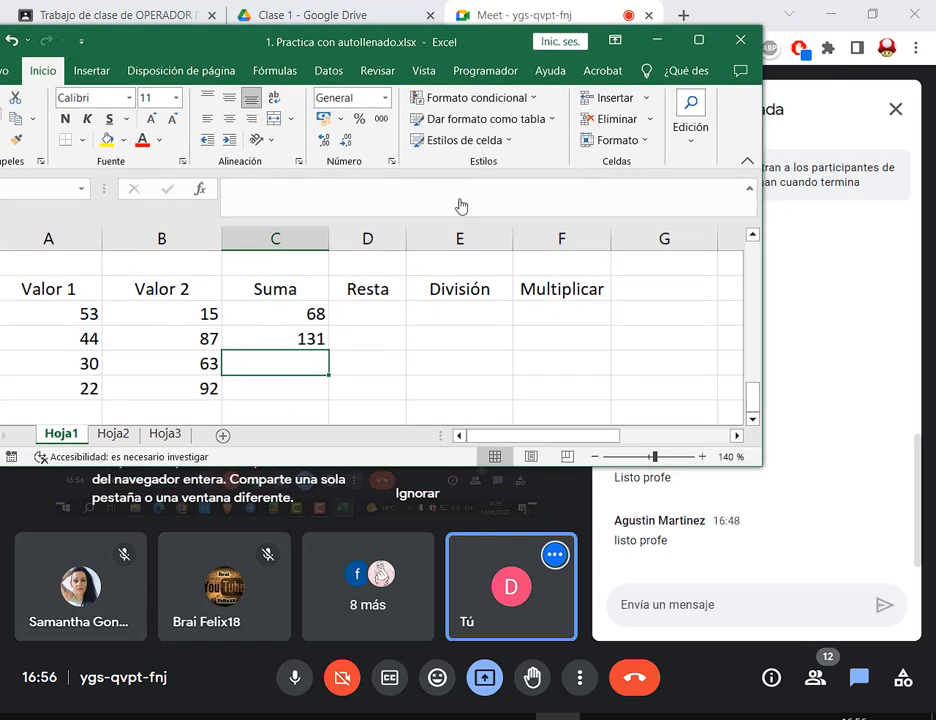
# Enter the formula =A38+B38 in C38 so it shows 93
pyautogui.write('=')
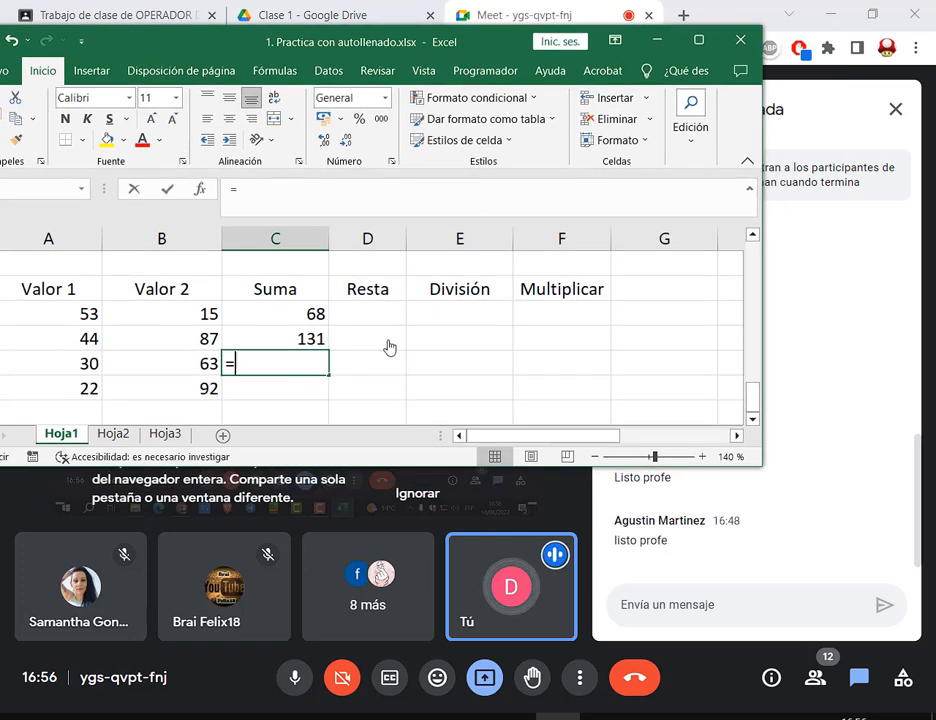
pyautogui.click(72, 368)
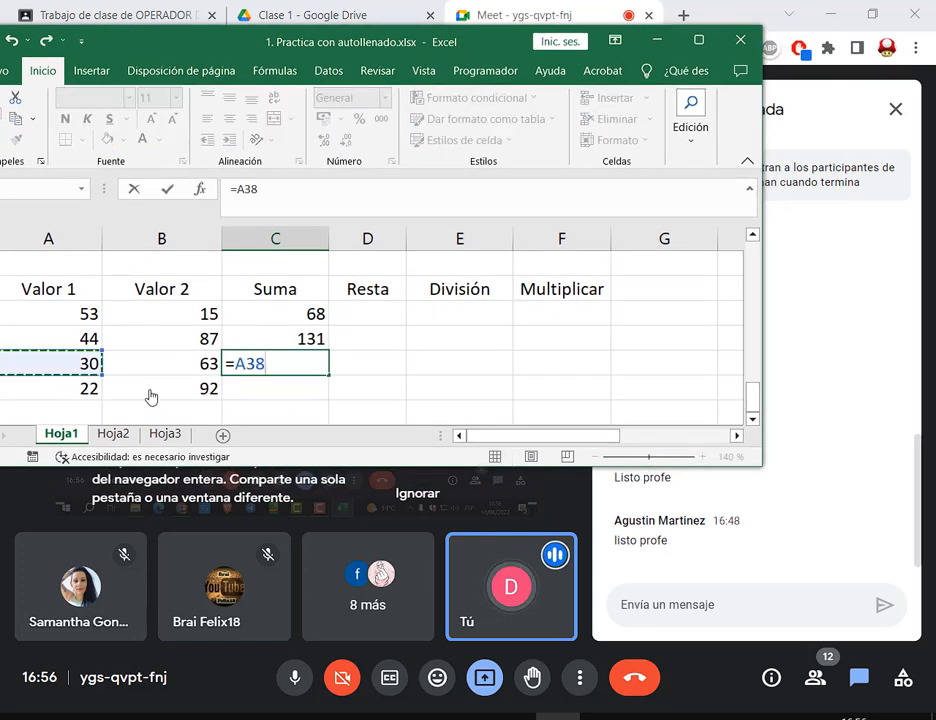
pyautogui.write('+')
pyautogui.click(208, 381)
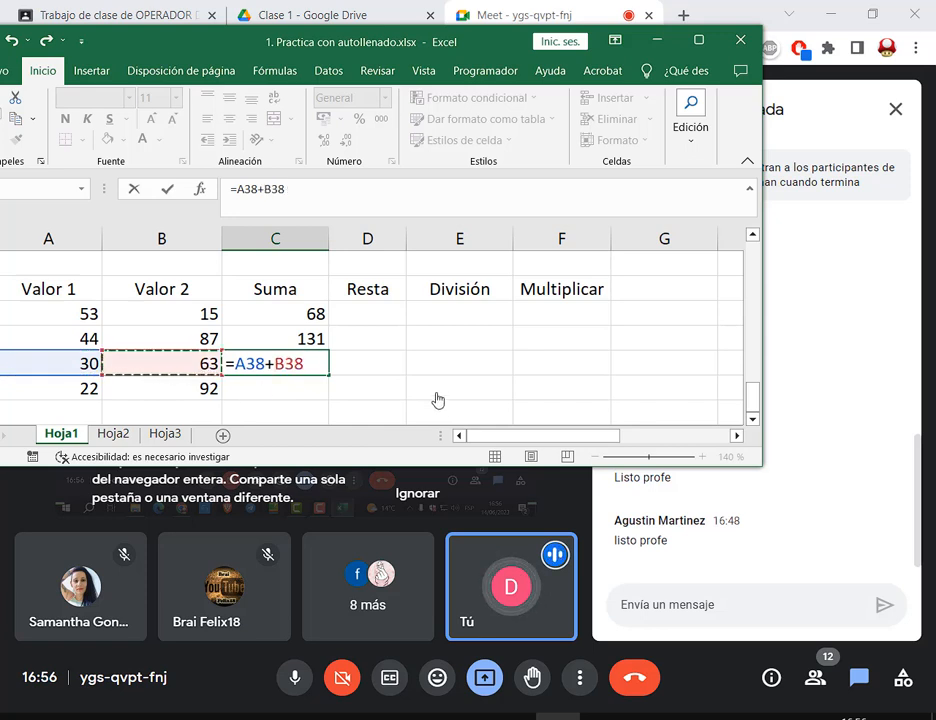
pyautogui.write('+')
pyautogui.press('BackSpace')
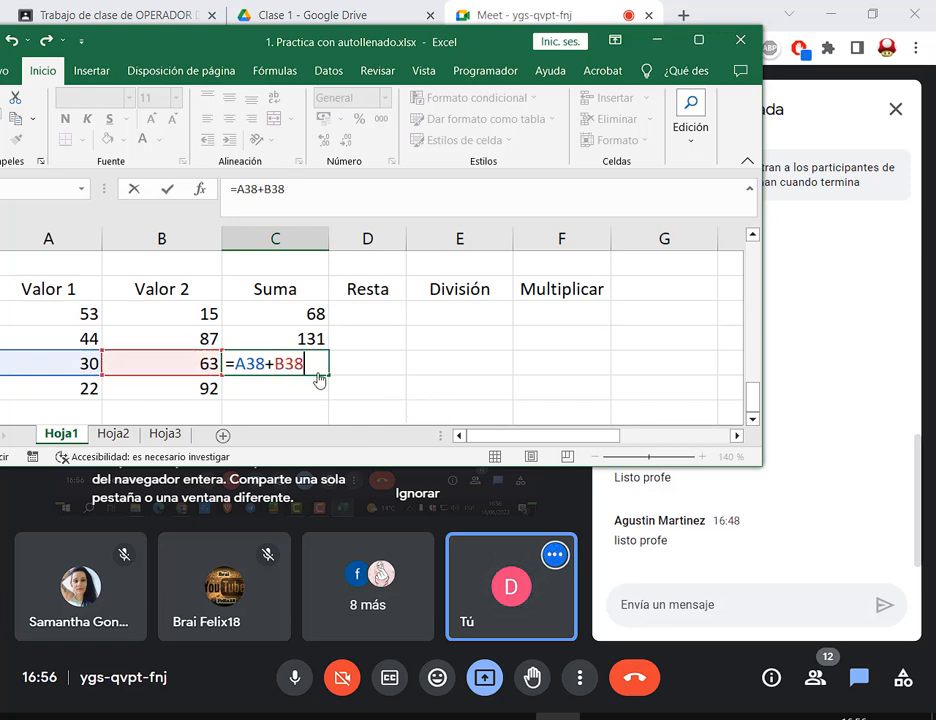
pyautogui.press('Return')
# Enter =A39+B39 in C39 so it shows 114, then display C36's formula references
pyautogui.write('?')
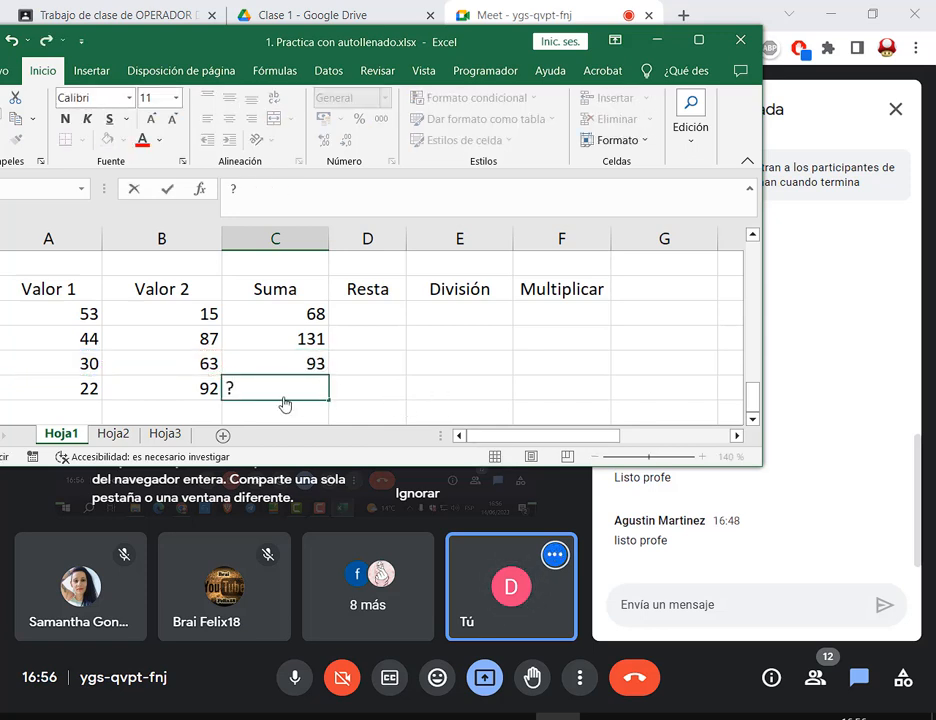
pyautogui.press('Escape')
pyautogui.write('=')
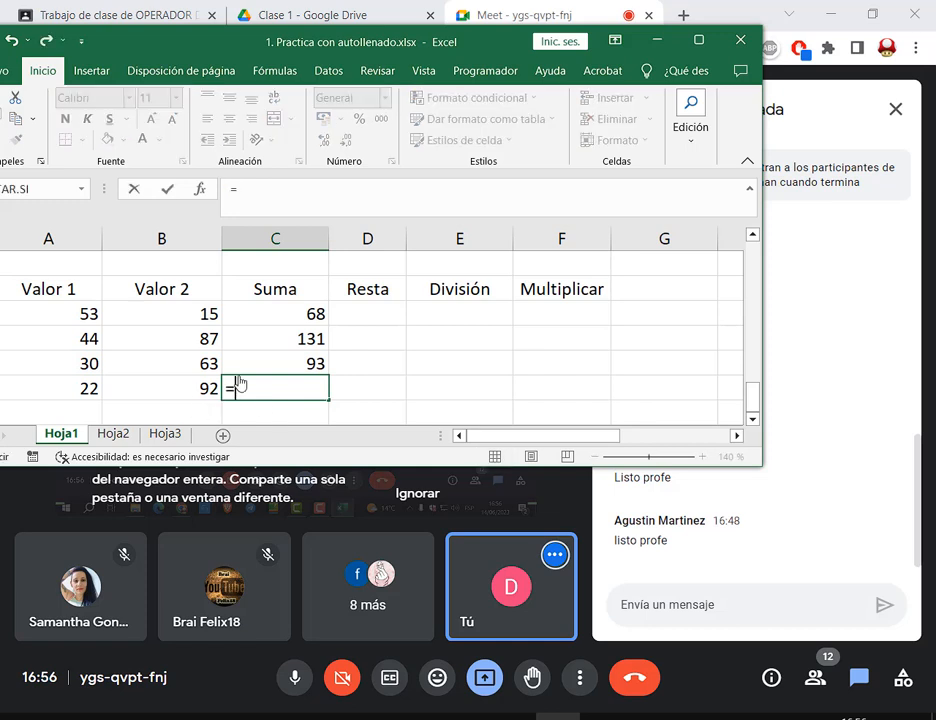
pyautogui.click(88, 392)
pyautogui.write('+')
pyautogui.click(194, 397)
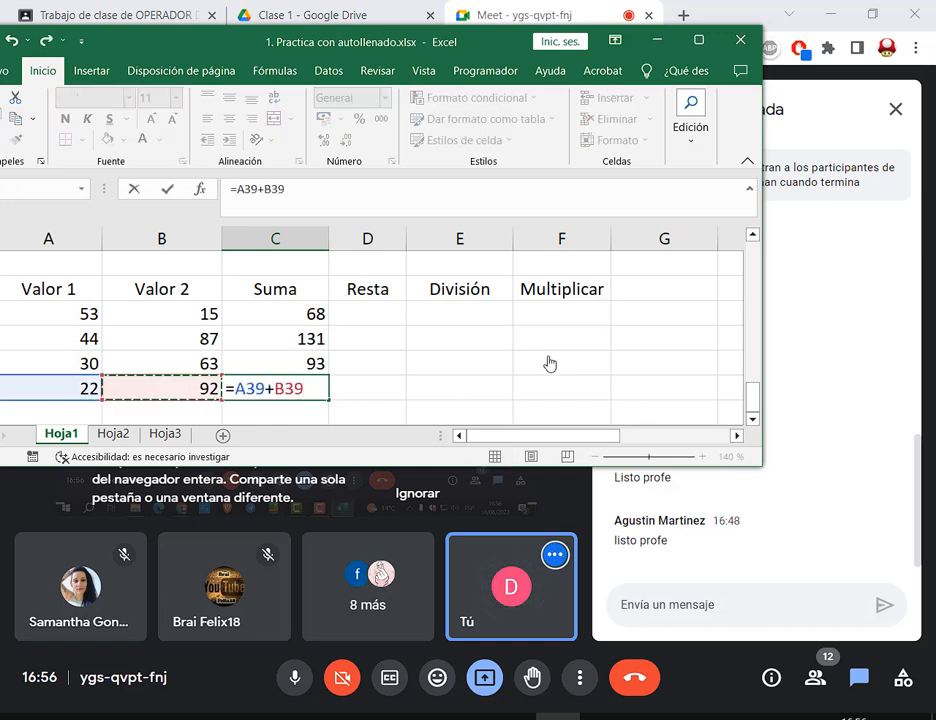
pyautogui.press('Return')
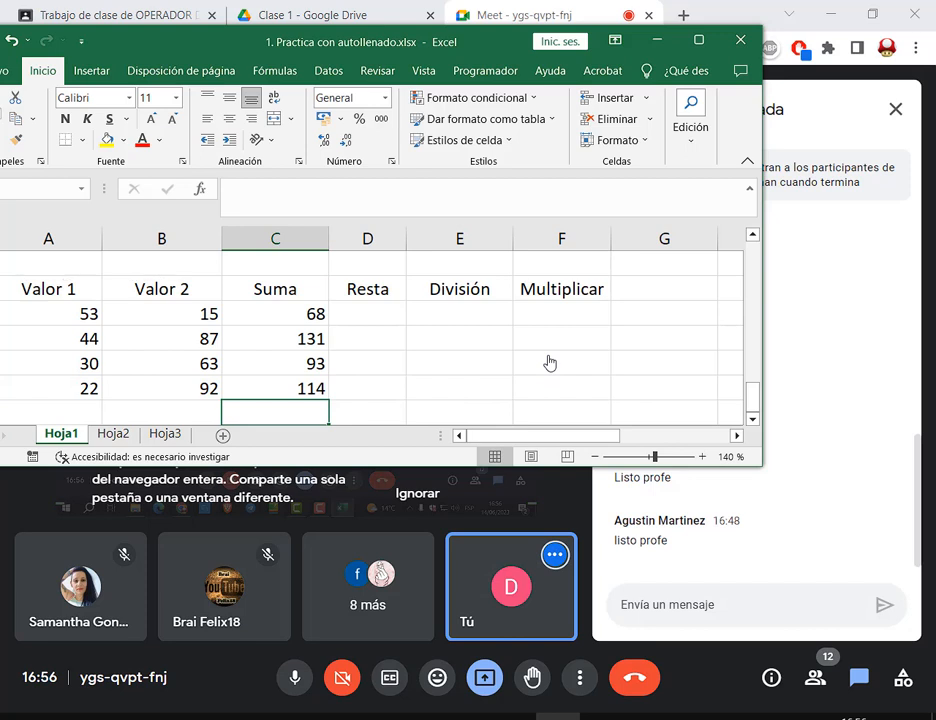
pyautogui.press('Up')
pyautogui.press('Up')
pyautogui.press('Up')
pyautogui.press('Up')
pyautogui.press('F2')
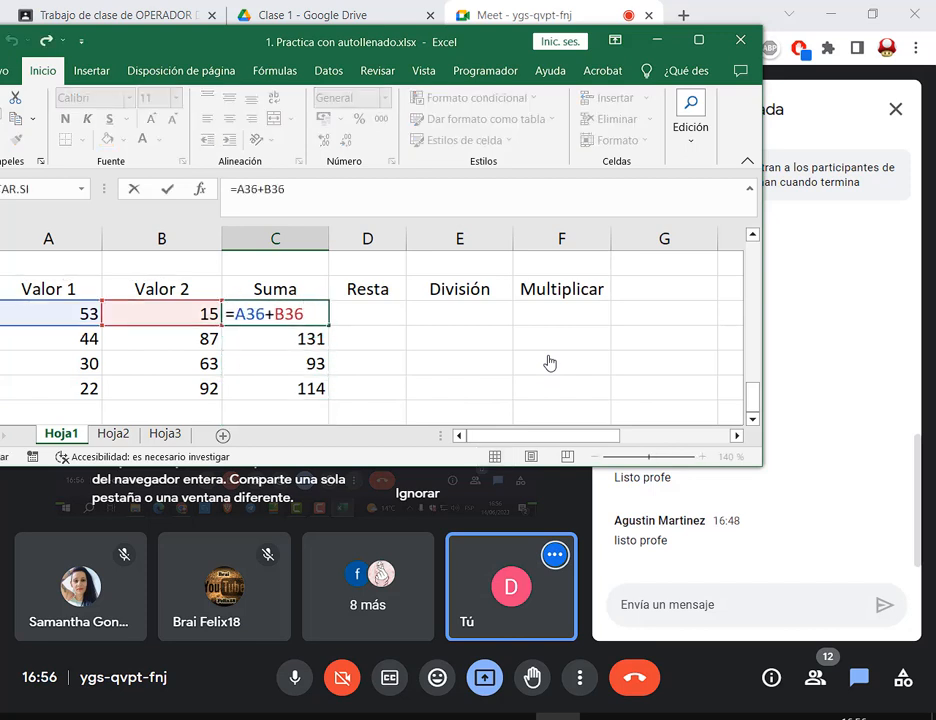
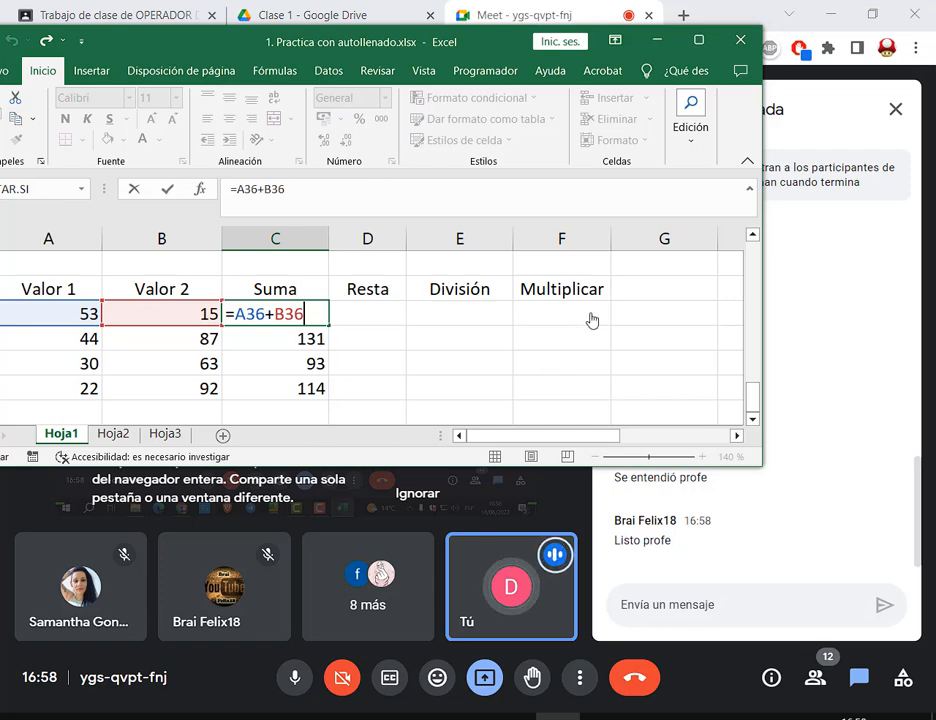
# Maximize the Excel window and confirm =A36+B36 in C36 so it shows 68
pyautogui.click(698, 40)
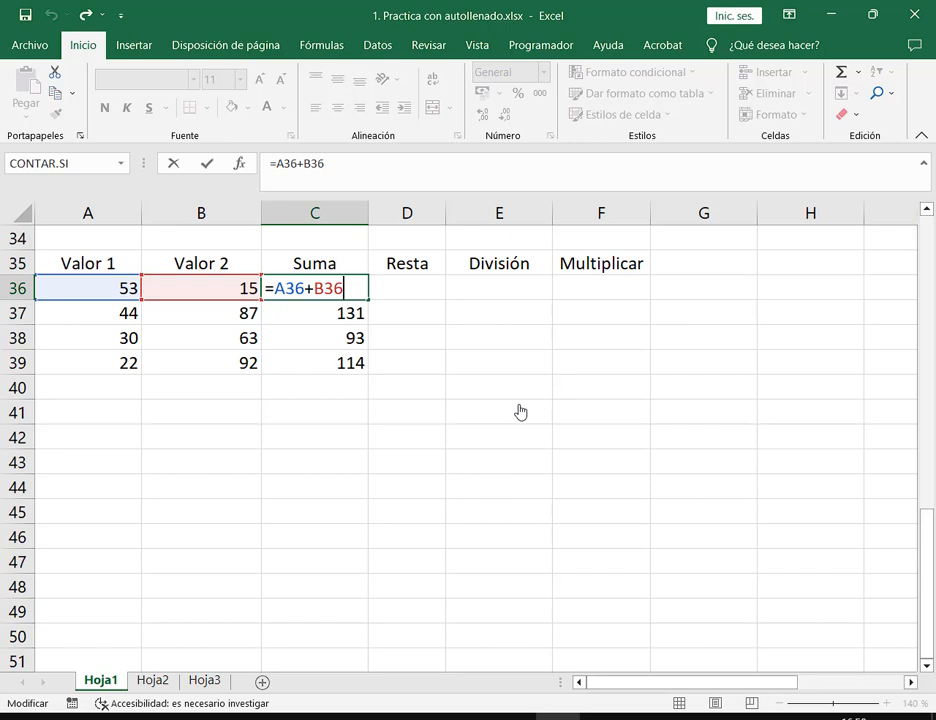
pyautogui.hotkey('ctrl', 'Return')
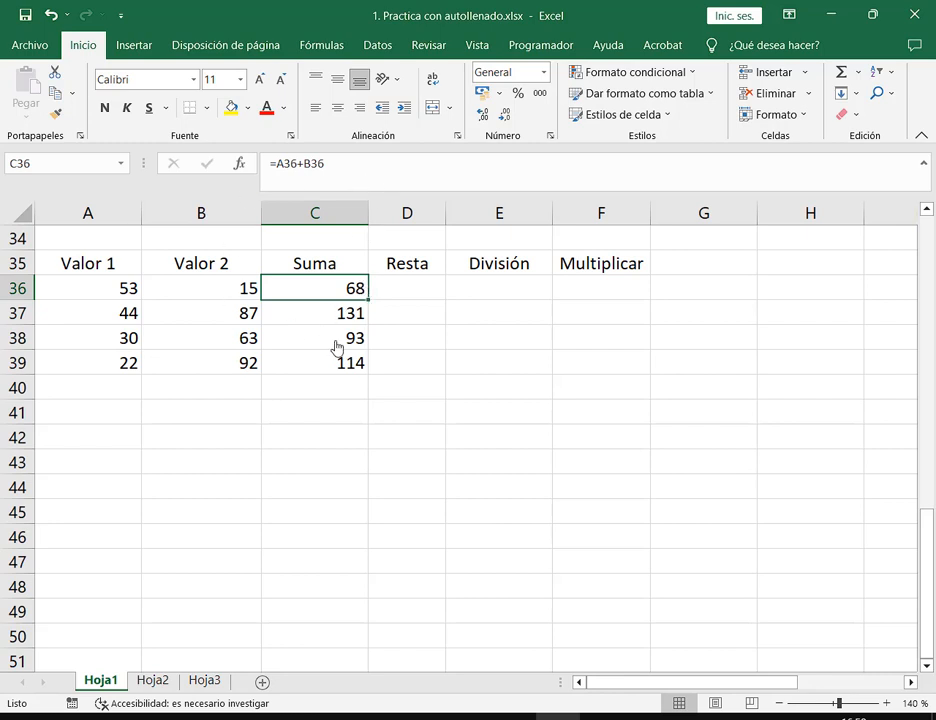
pyautogui.doubleClick(340, 294)
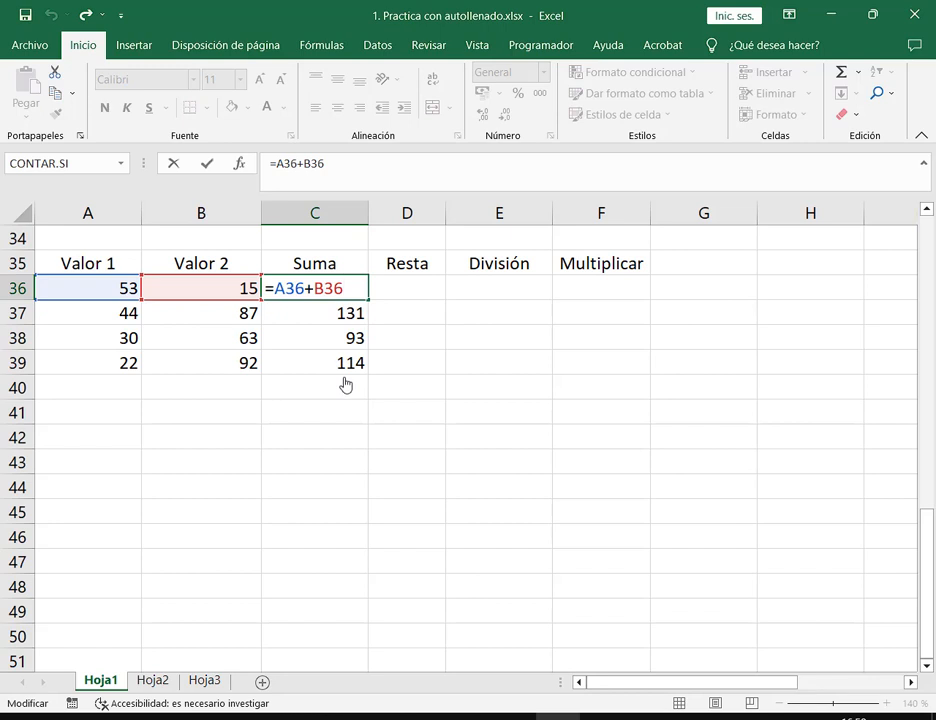
pyautogui.hotkey('ctrl', 'Return')
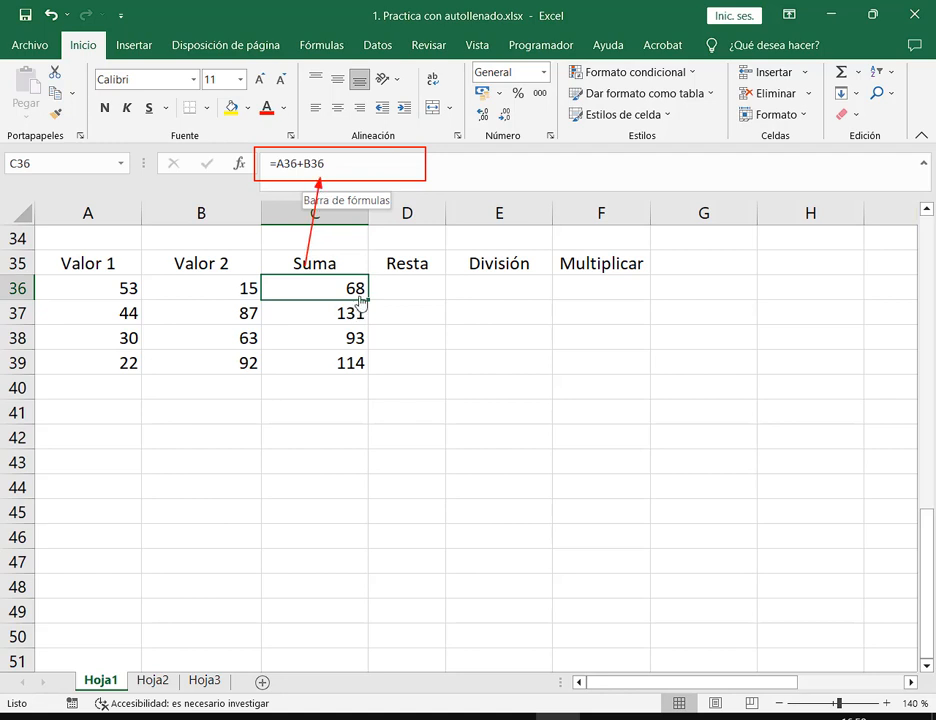
# Check the A36 reference inside C36's formula, leave it unchanged, and select D36 under Resta
pyautogui.click(360, 181)
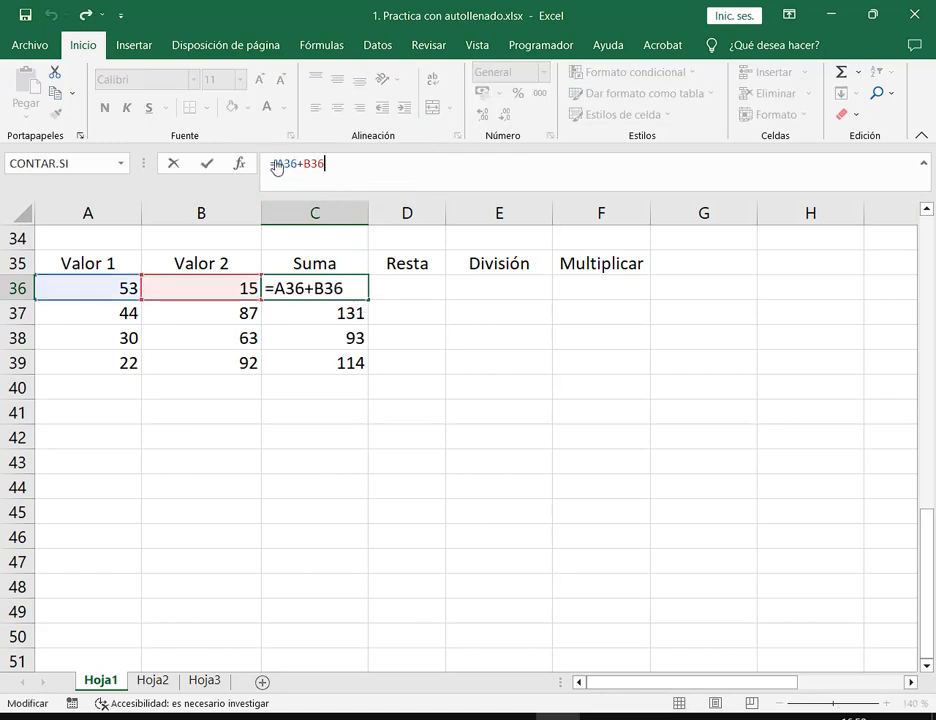
pyautogui.moveTo(275, 164); pyautogui.dragTo(297, 163)
pyautogui.click(321, 182)
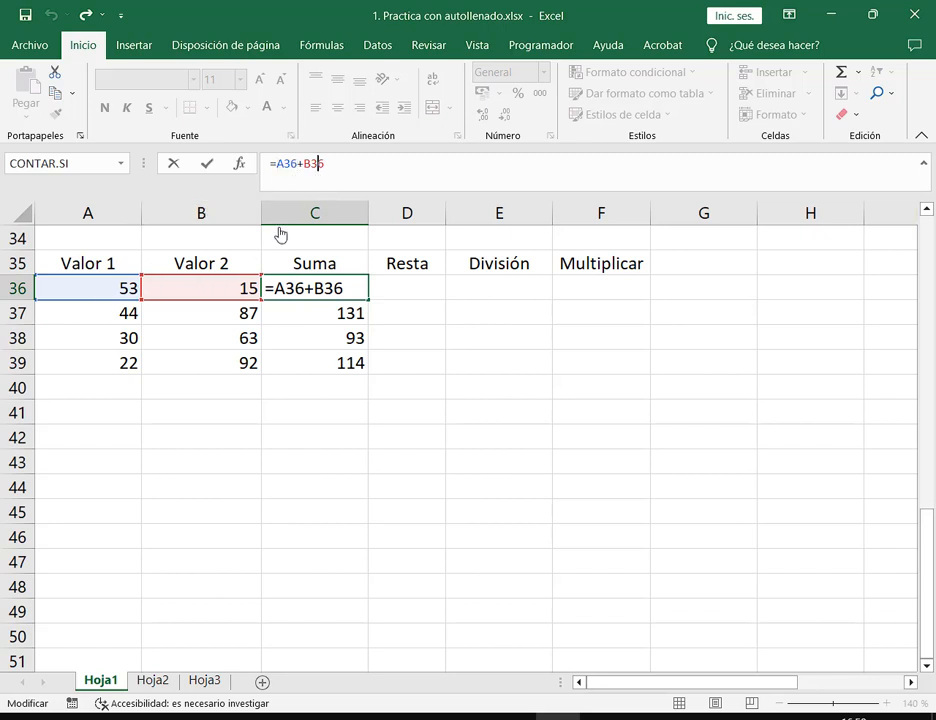
pyautogui.press('Escape')
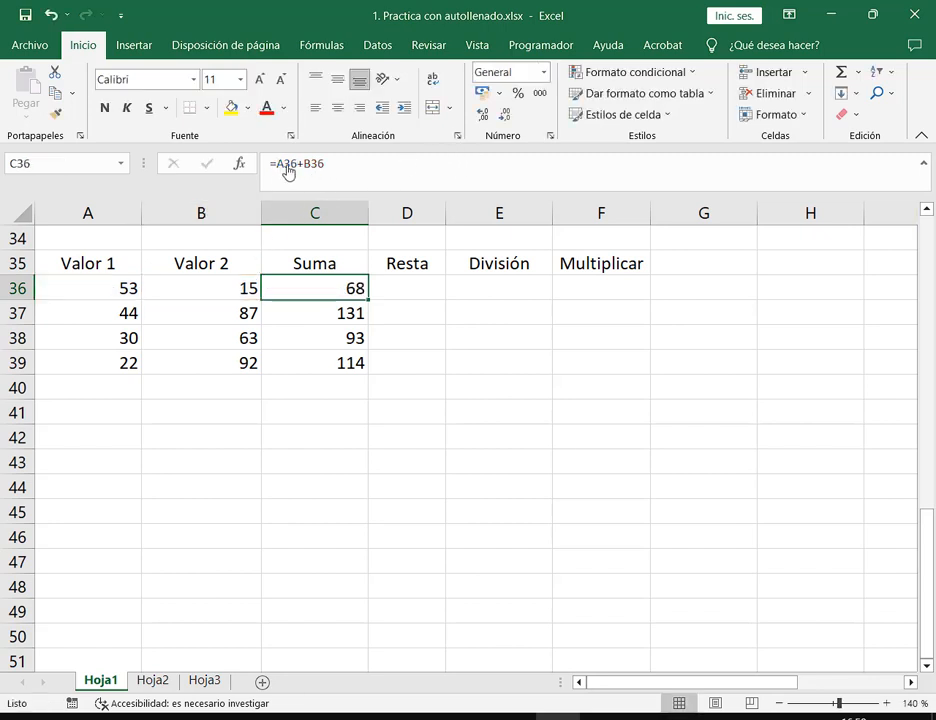
pyautogui.click(410, 288)
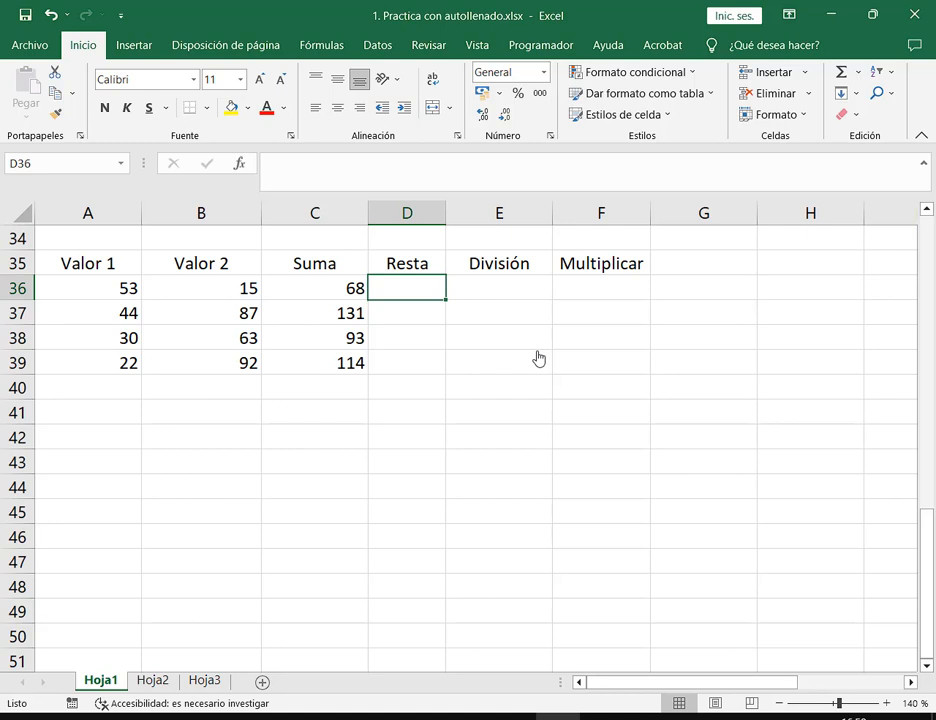
# Enter =A36-B36 in D36 so it shows 38, re-maximize the window, and widen column D
pyautogui.write('=')
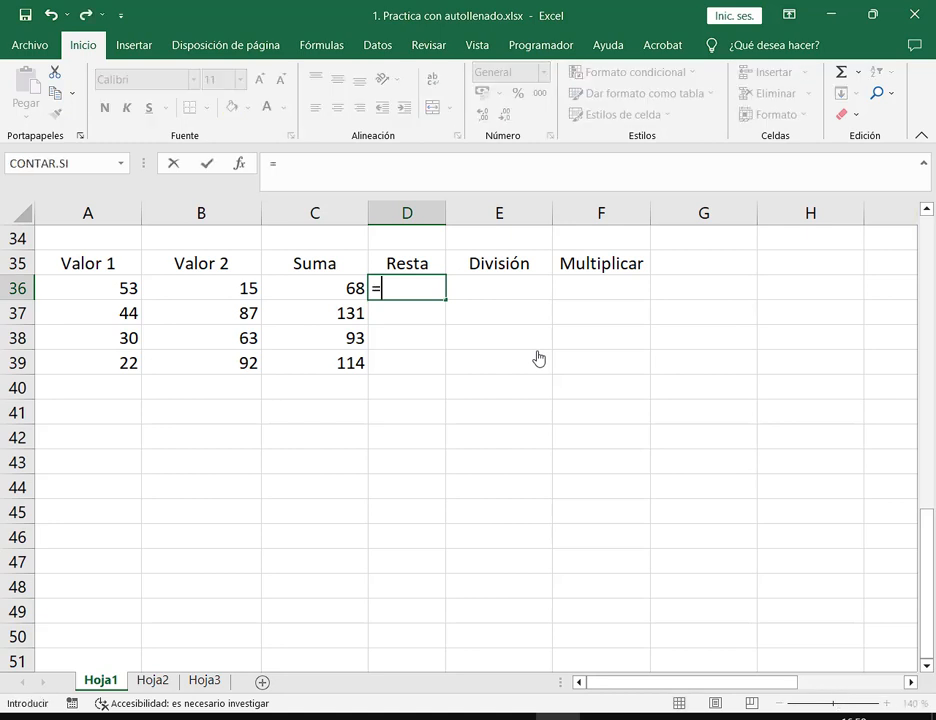
pyautogui.click(86, 293)
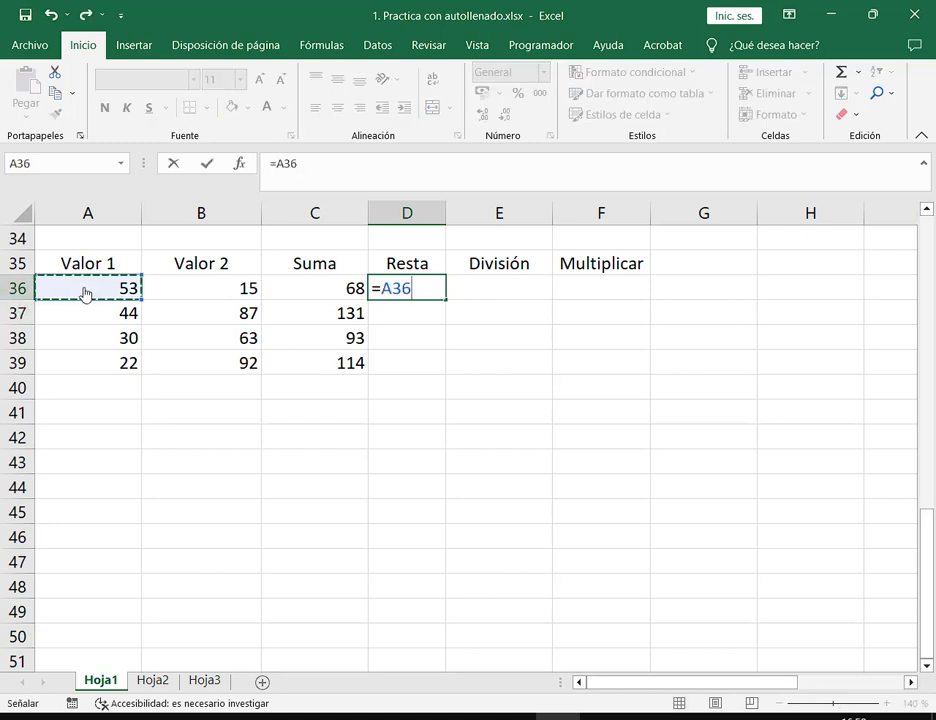
pyautogui.write('-')
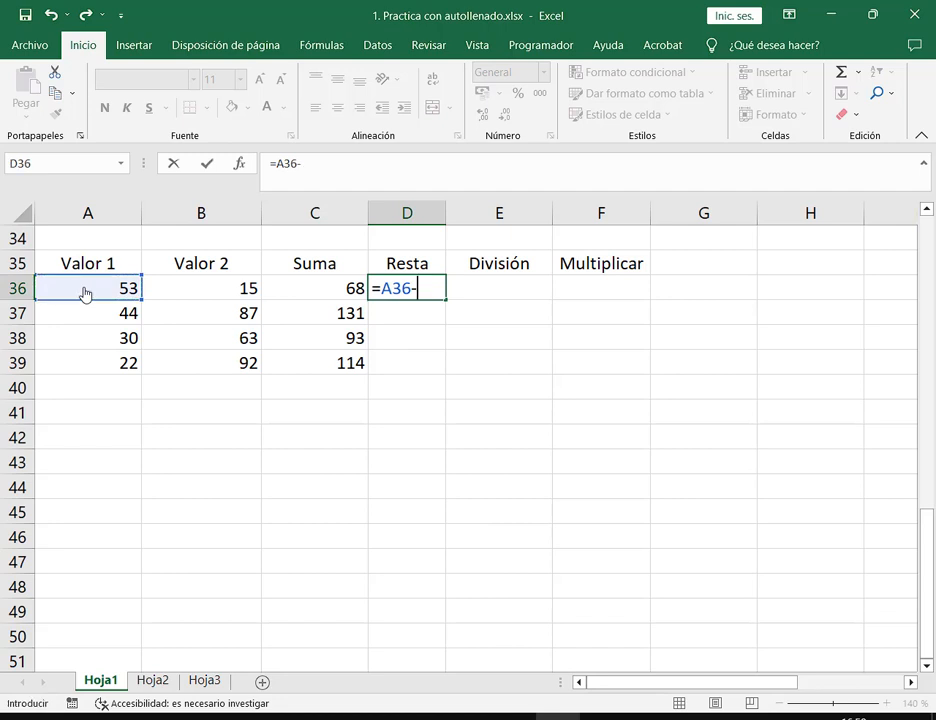
pyautogui.click(176, 289)
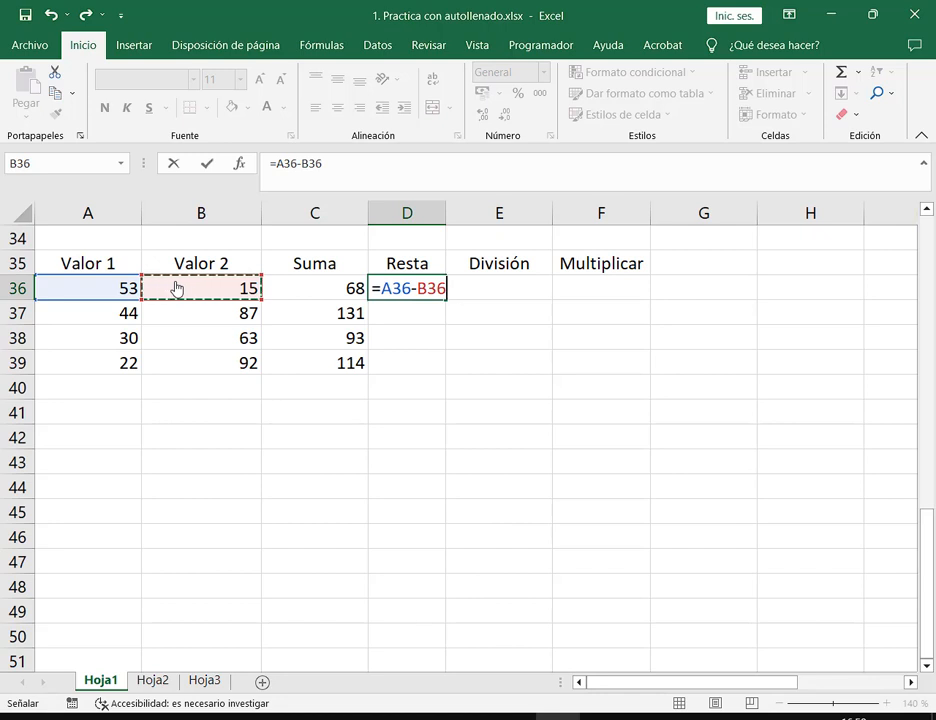
pyautogui.press('Return')
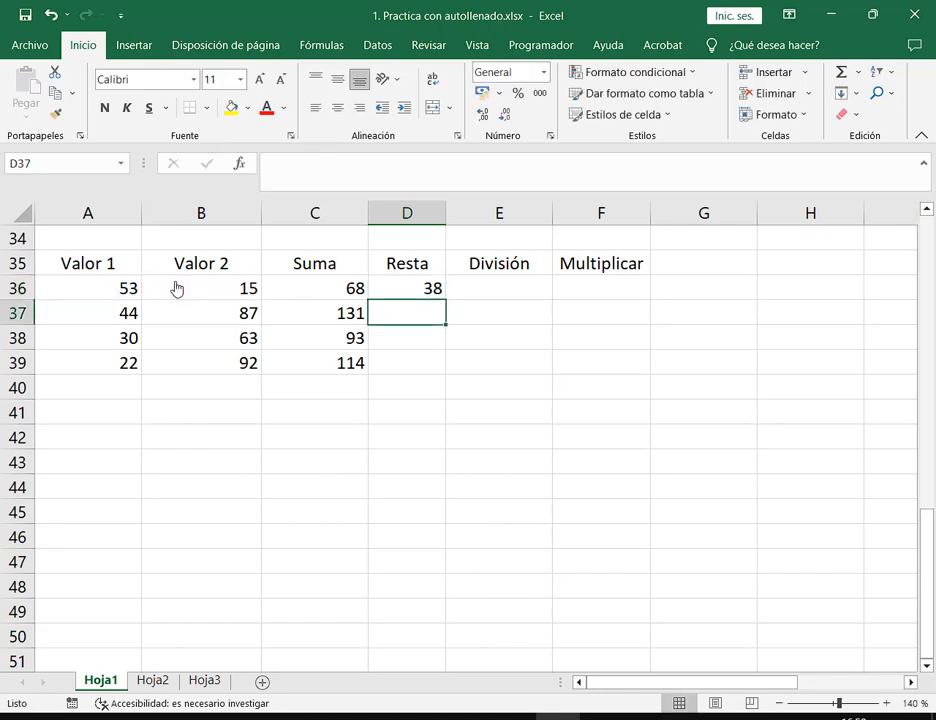
pyautogui.click(872, 14)
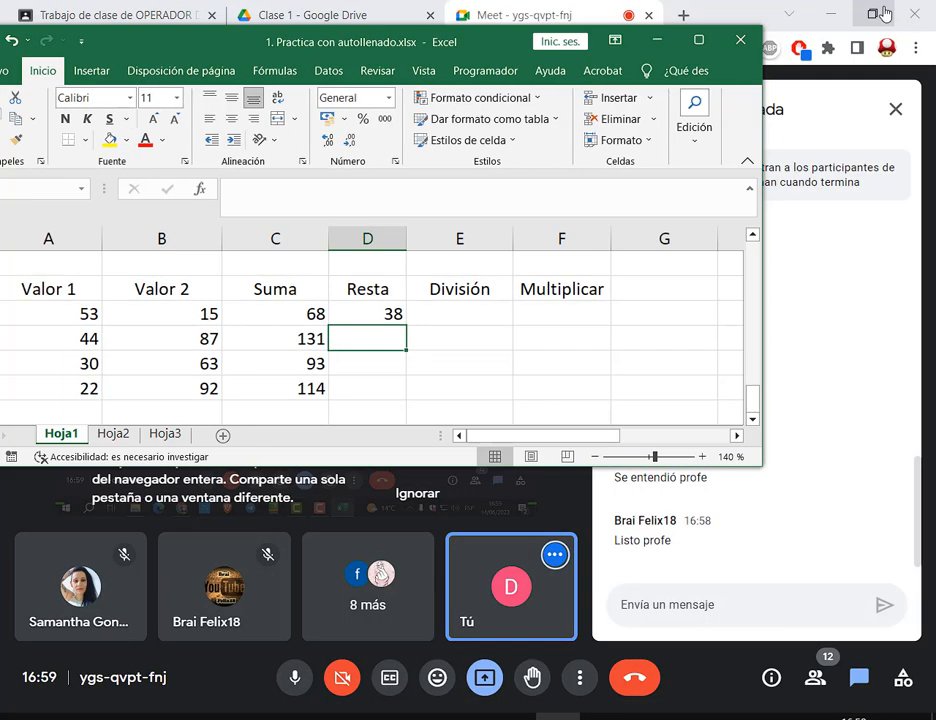
pyautogui.click(699, 39)
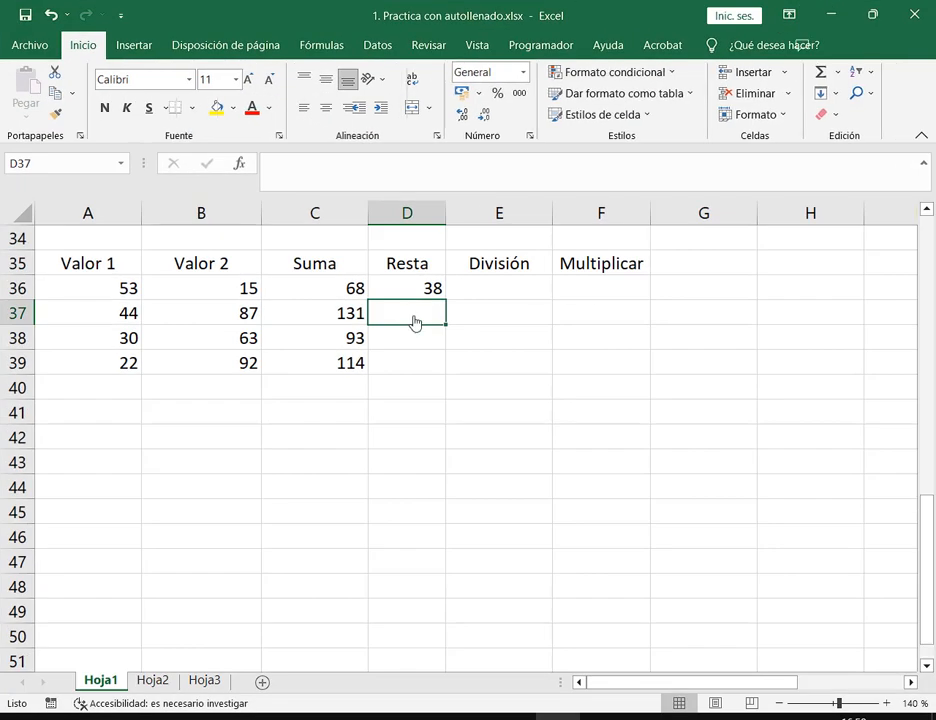
pyautogui.moveTo(449, 230); pyautogui.dragTo(463, 229)
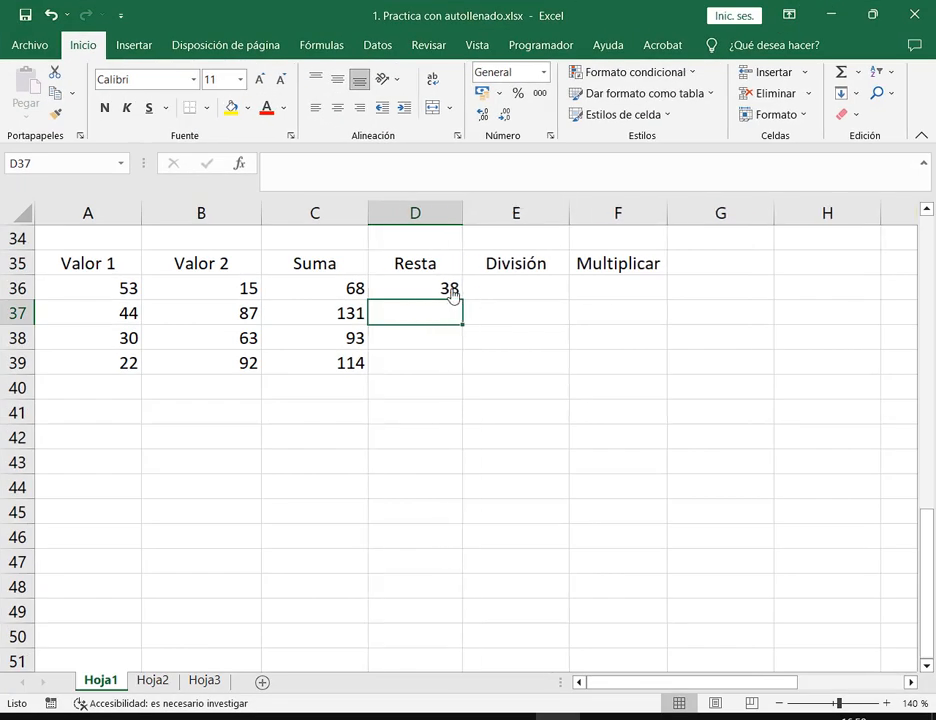
pyautogui.click(452, 293)
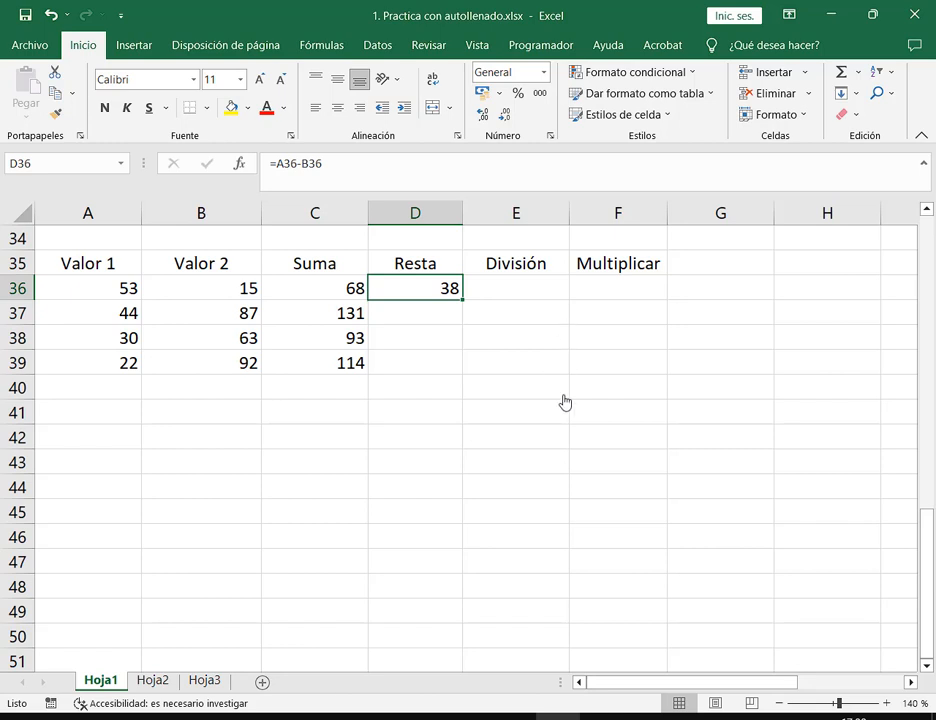
pyautogui.click(334, 296)
pyautogui.click(521, 289)
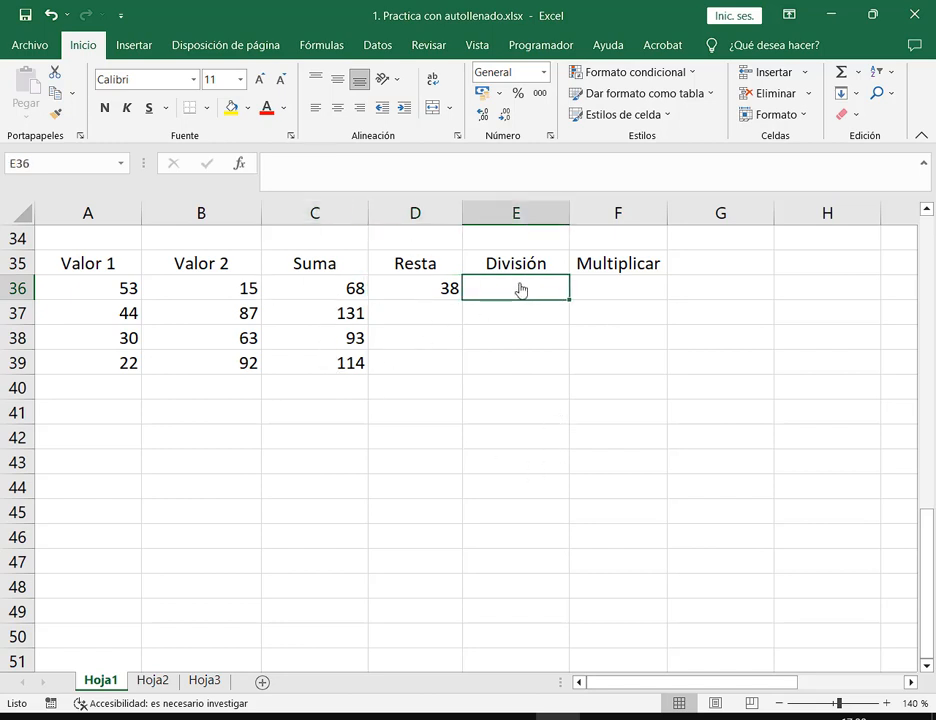
pyautogui.click(441, 296)
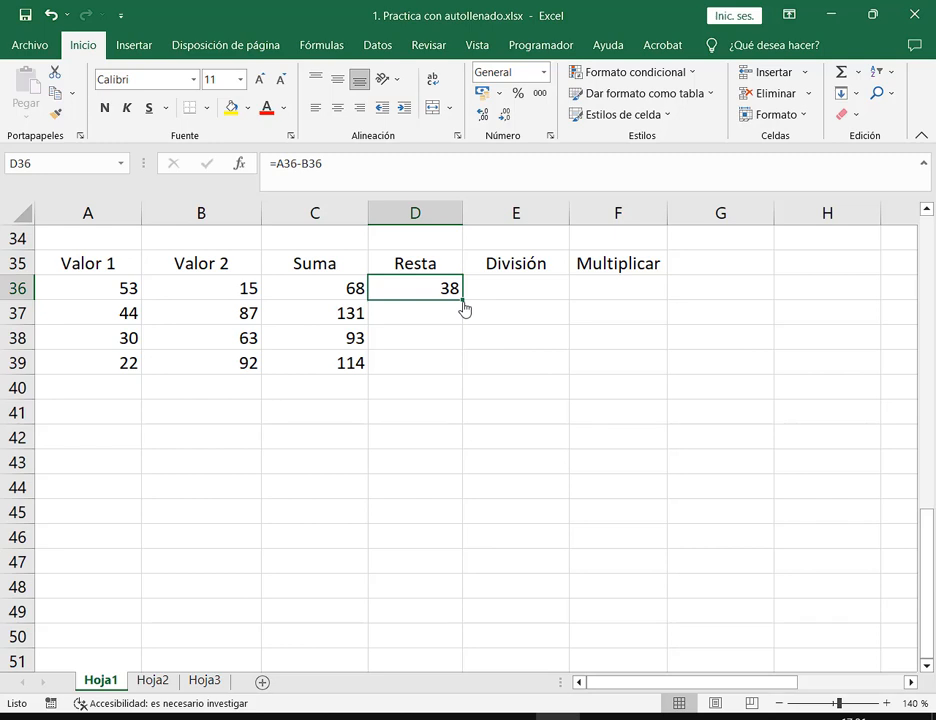
# Fill D36's subtraction down to D39 (-43, -33, -70) and check D37 against A37 and B37
pyautogui.moveTo(463, 301); pyautogui.dragTo(464, 375)
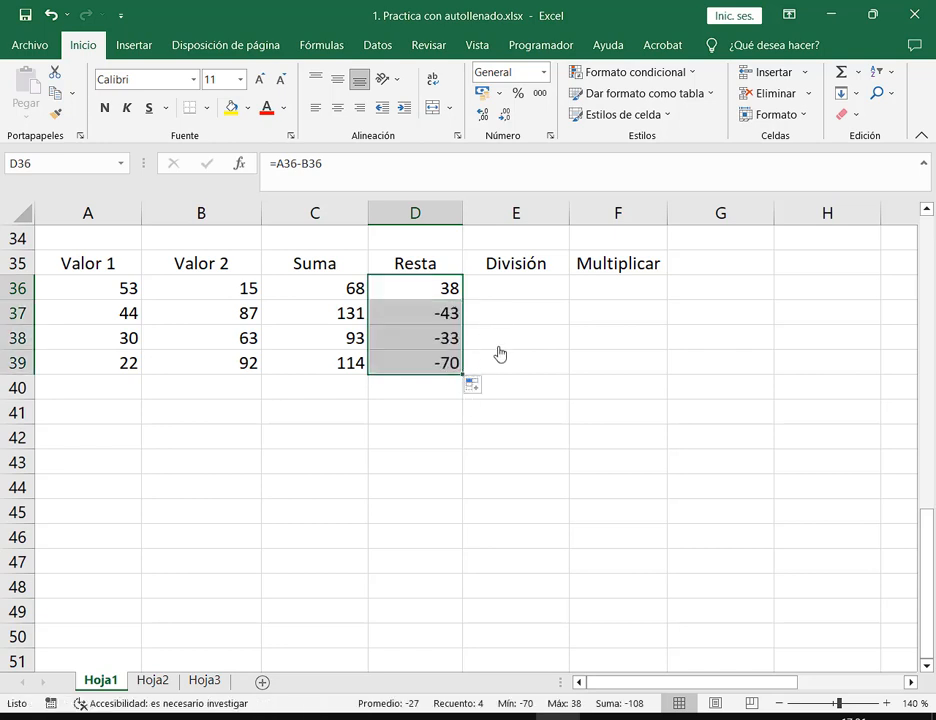
pyautogui.click(526, 293)
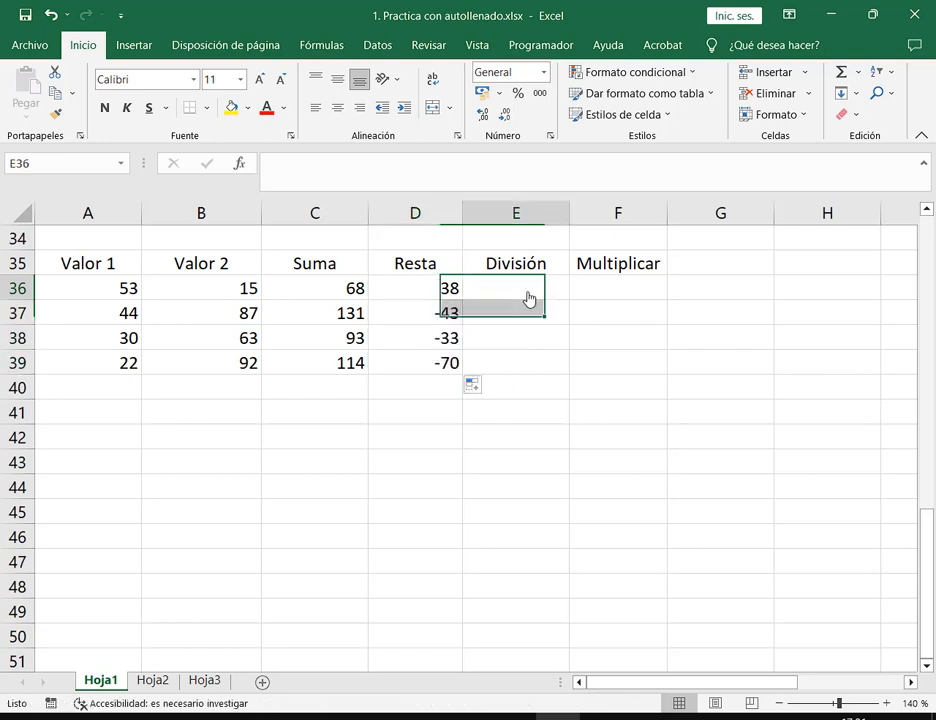
pyautogui.click(445, 318)
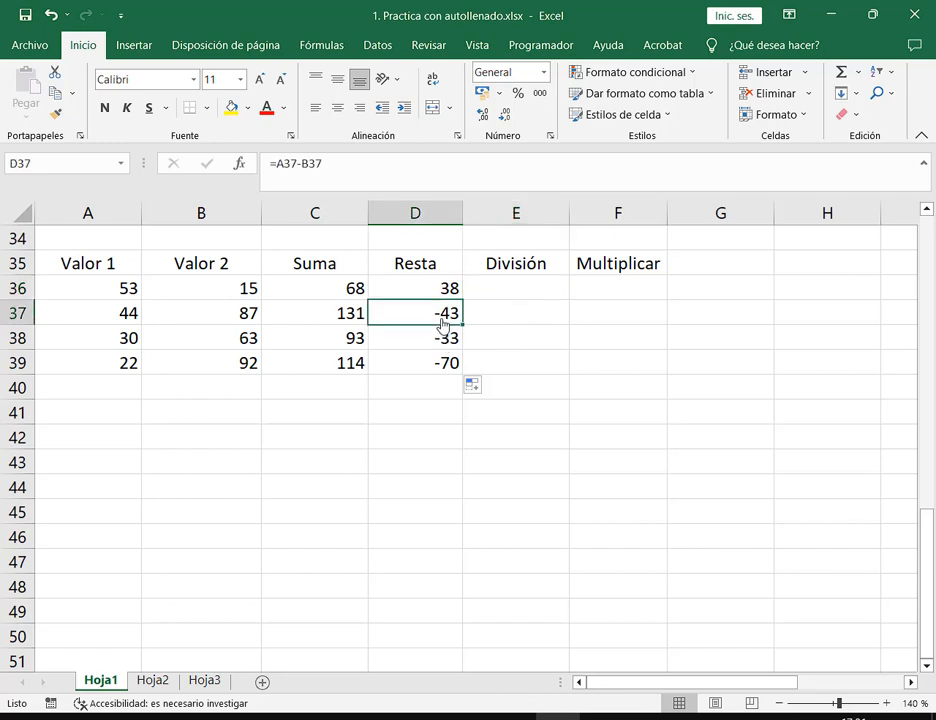
pyautogui.click(134, 322)
pyautogui.click(228, 320)
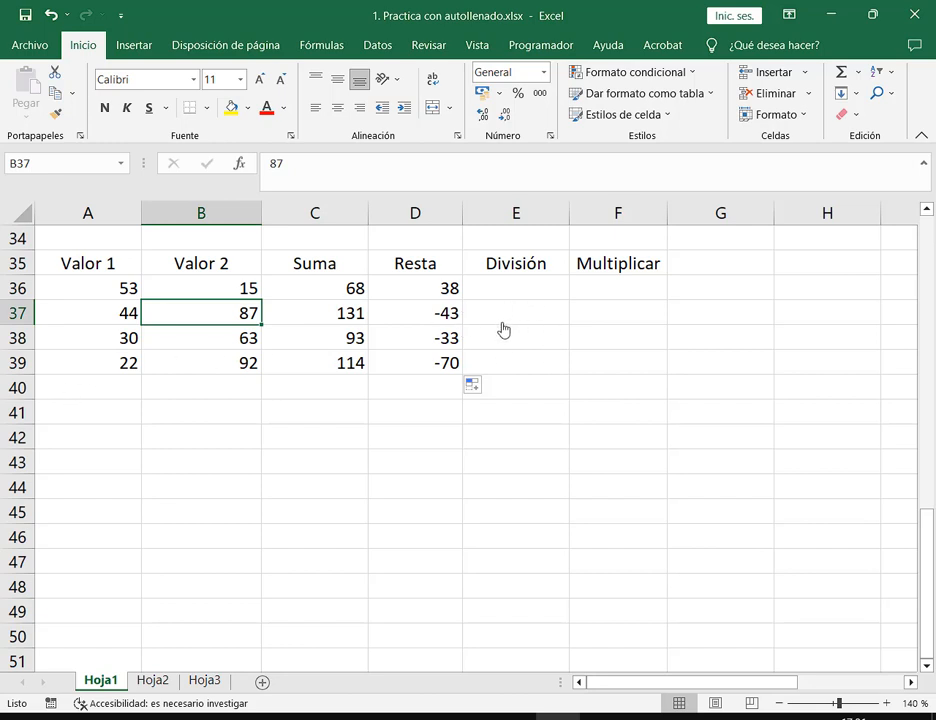
pyautogui.click(450, 292)
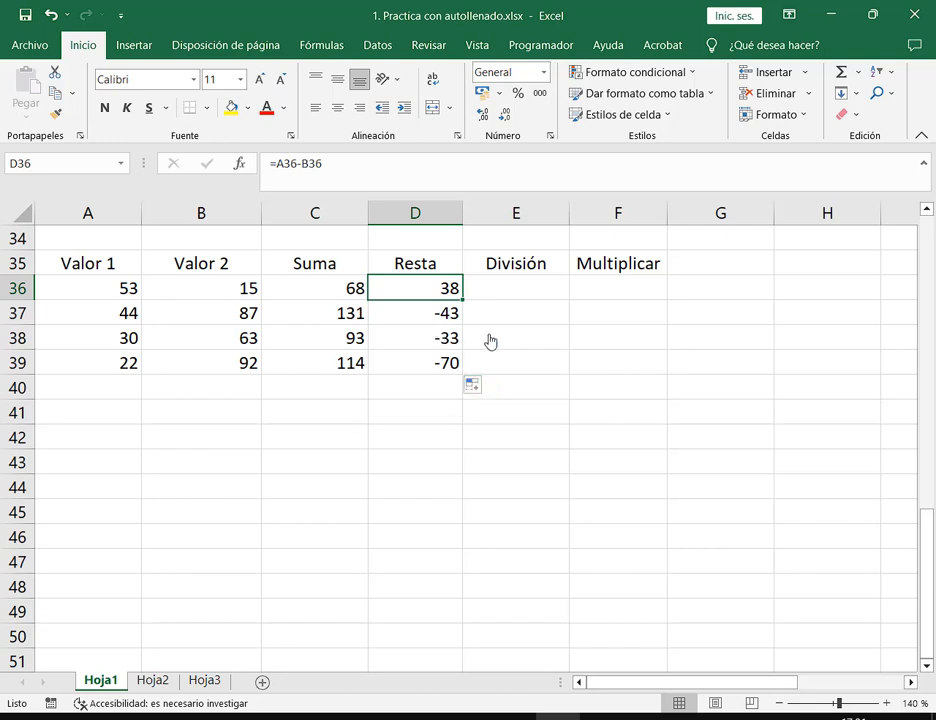
pyautogui.doubleClick(428, 292)
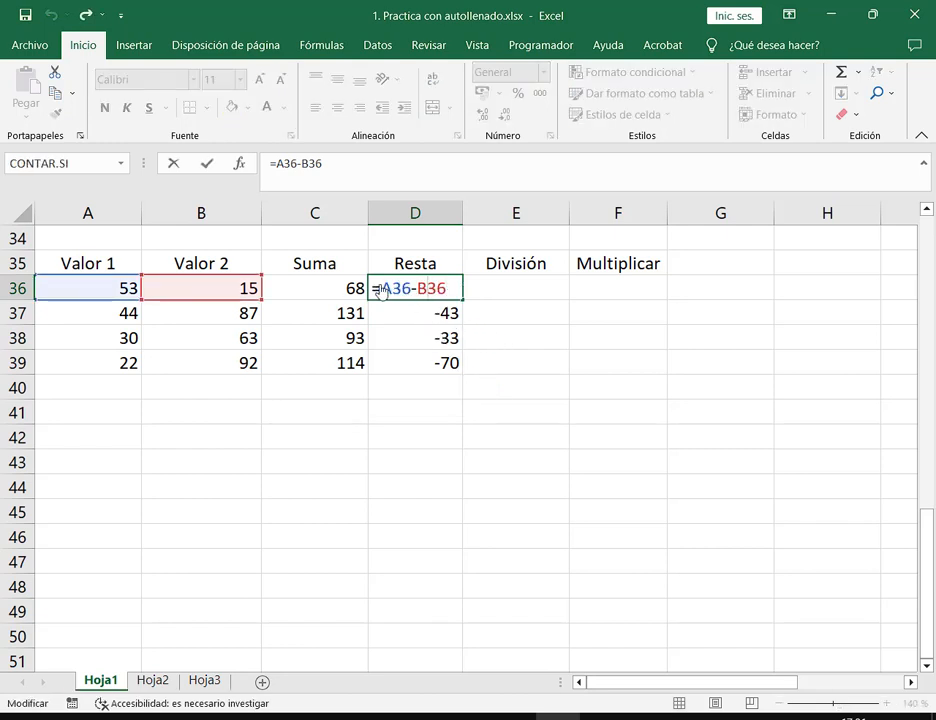
pyautogui.moveTo(382, 289); pyautogui.dragTo(453, 292)
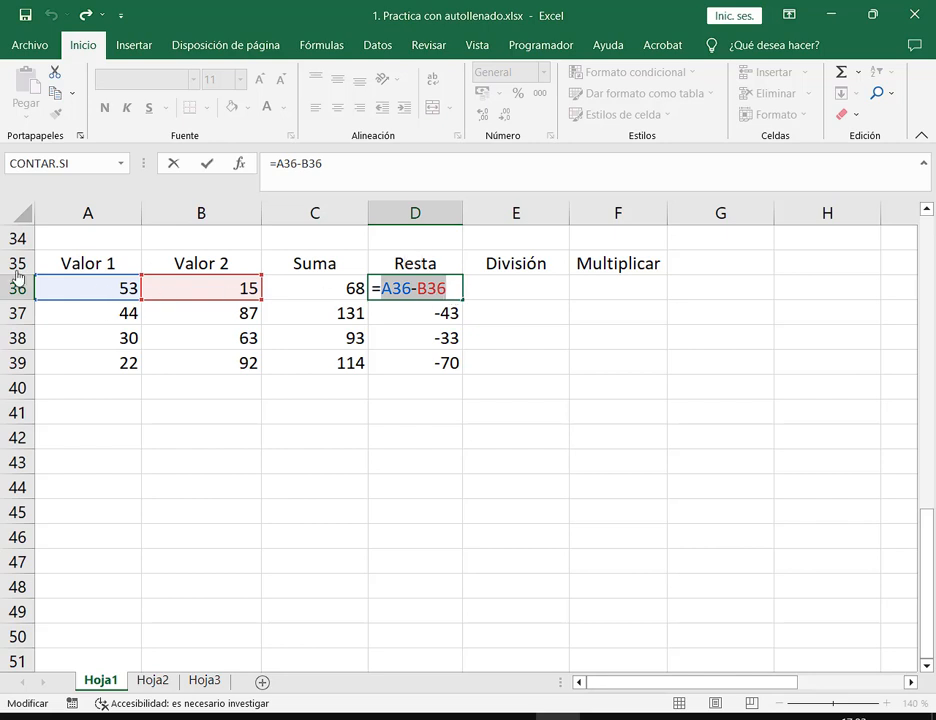
pyautogui.moveTo(33, 202); pyautogui.dragTo(142, 303)
pyautogui.moveTo(1, 275); pyautogui.dragTo(142, 301)
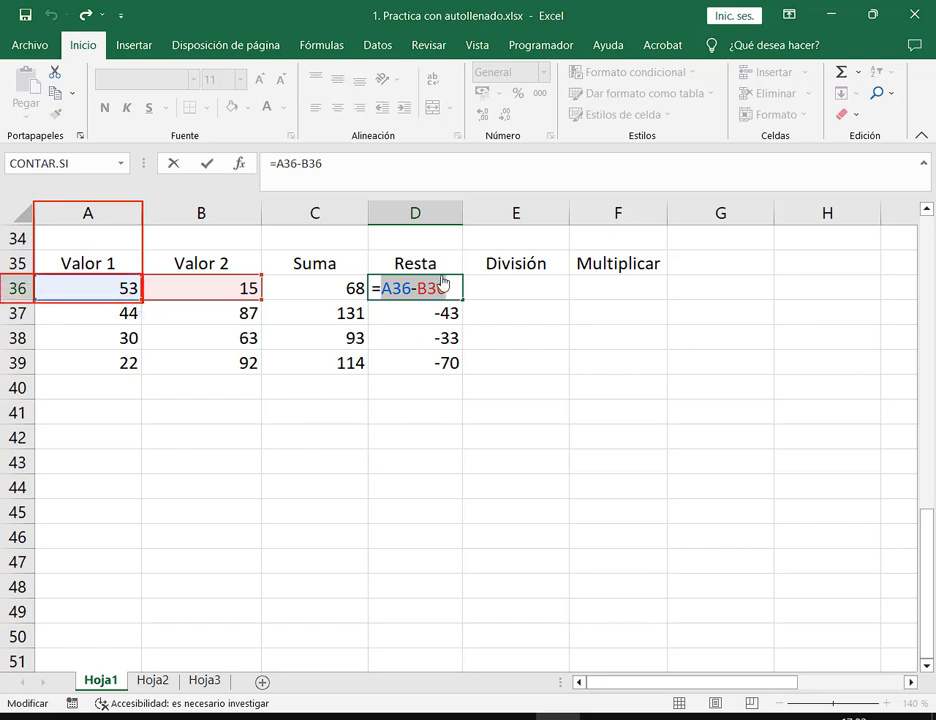
pyautogui.moveTo(144, 202); pyautogui.dragTo(262, 301)
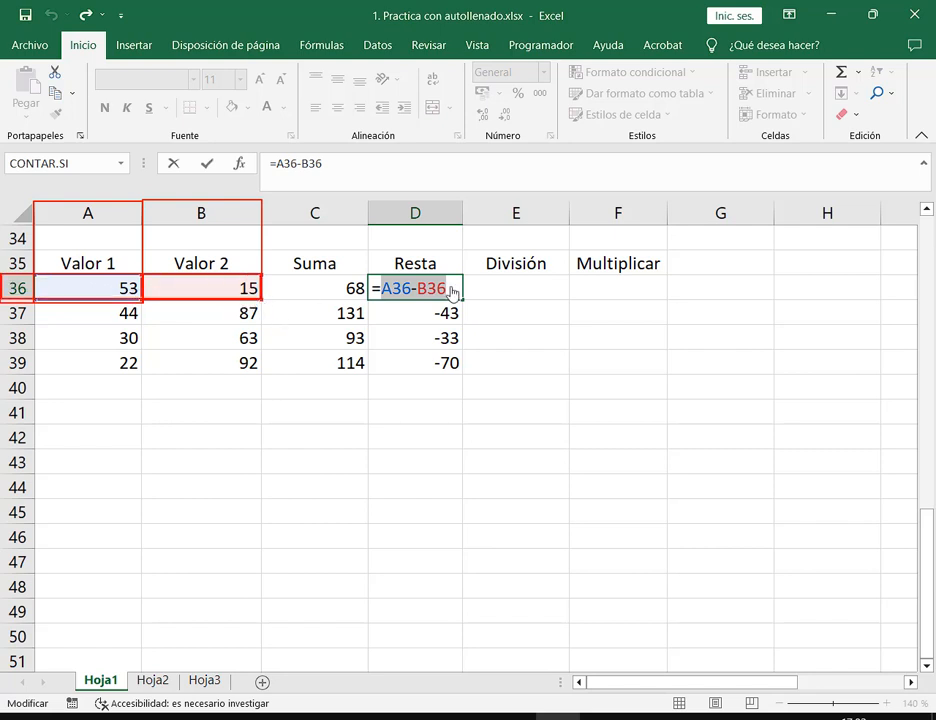
pyautogui.press('Escape')
pyautogui.press('Escape')
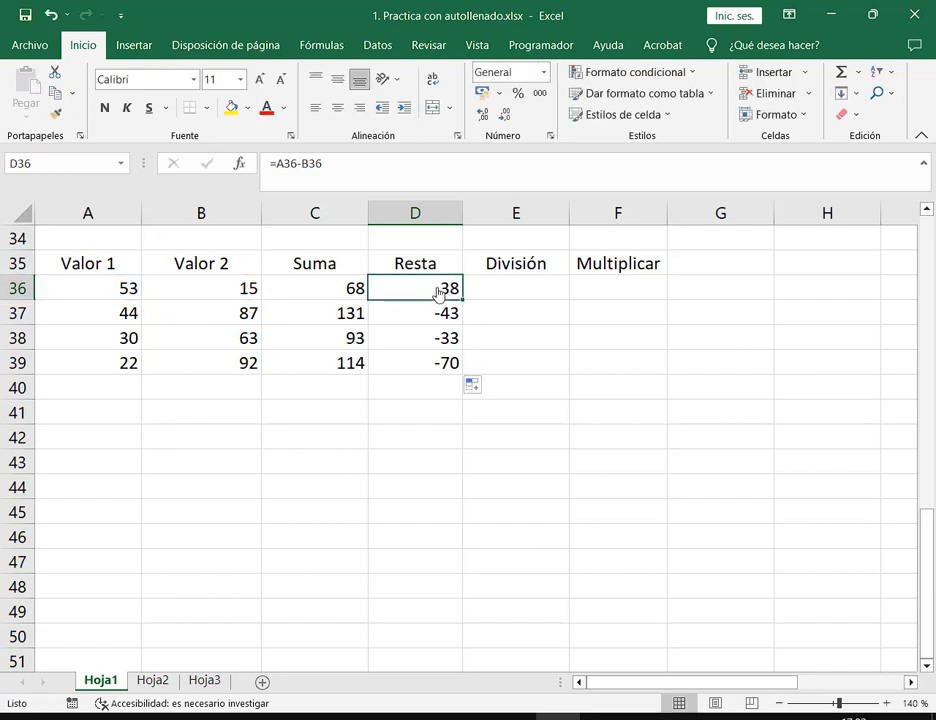
pyautogui.click(435, 314)
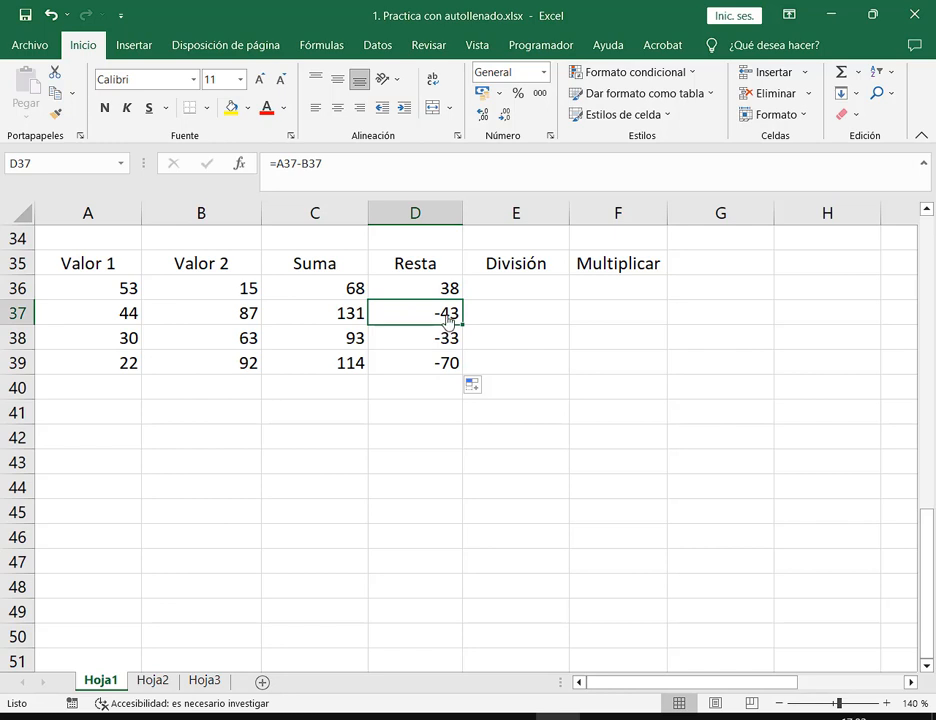
pyautogui.doubleClick(450, 318)
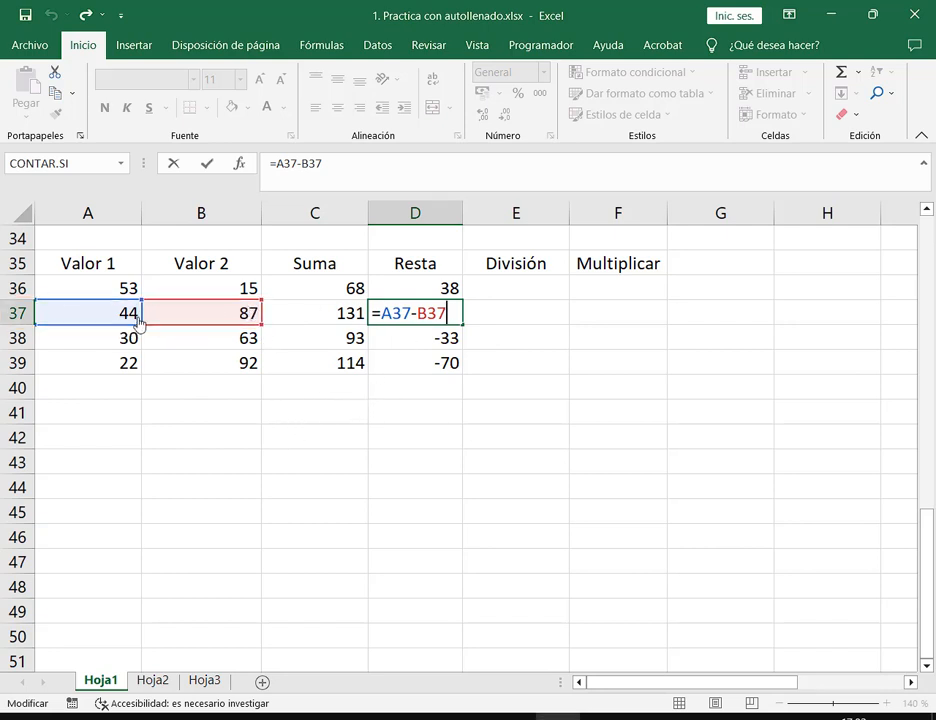
pyautogui.hotkey('ctrl', 'Return')
pyautogui.click(449, 340)
pyautogui.doubleClick(449, 340)
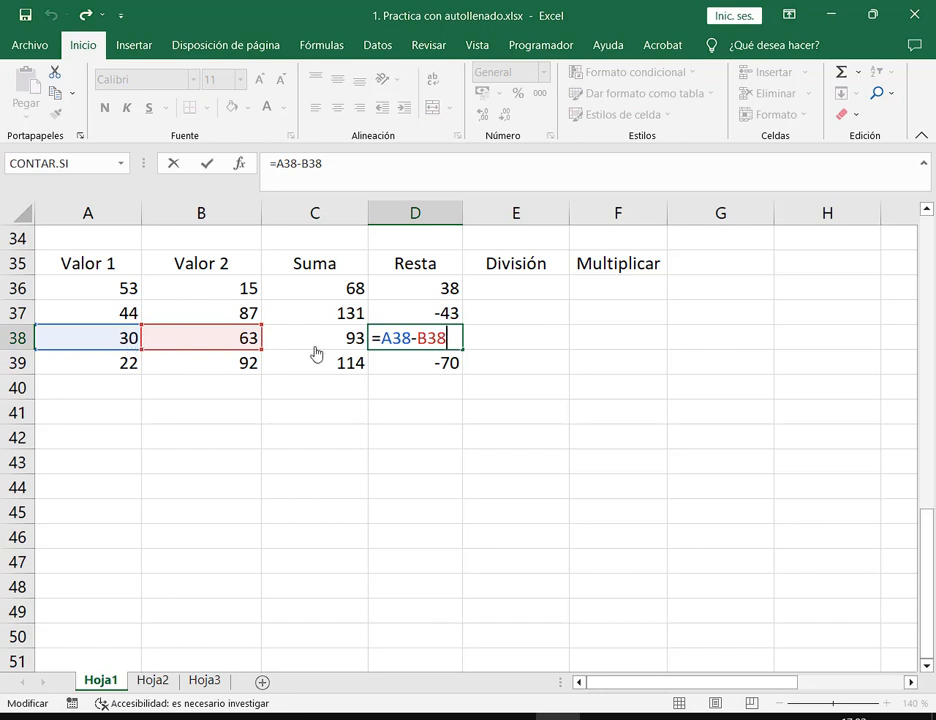
pyautogui.hotkey('ctrl', 'Return')
pyautogui.click(424, 365)
pyautogui.doubleClick(421, 366)
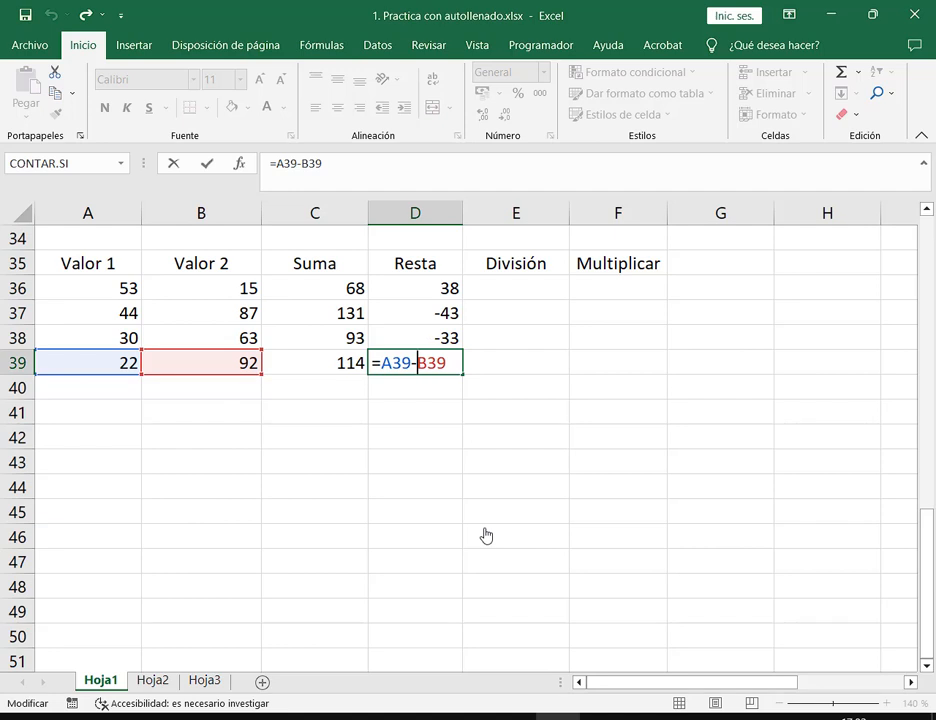
pyautogui.hotkey('ctrl', 'Return')
pyautogui.click(443, 296)
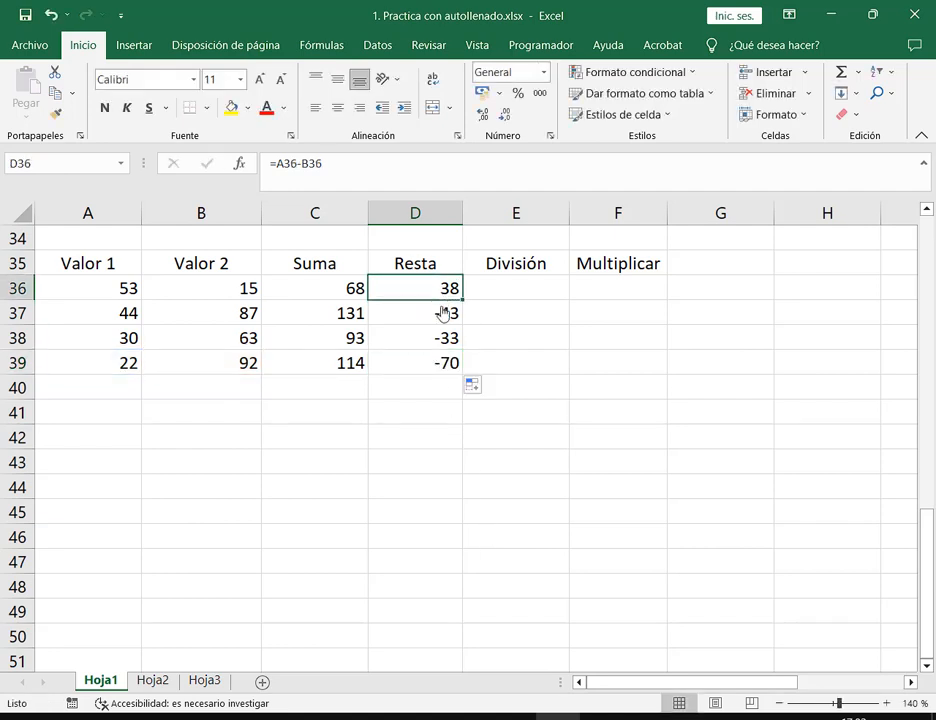
# Clear D37:D39 and AutoFill D36's subtraction formula back down to row 39
pyautogui.moveTo(443, 318); pyautogui.dragTo(441, 370)
pyautogui.press('Delete')
pyautogui.click(420, 298)
pyautogui.doubleClick(463, 301)
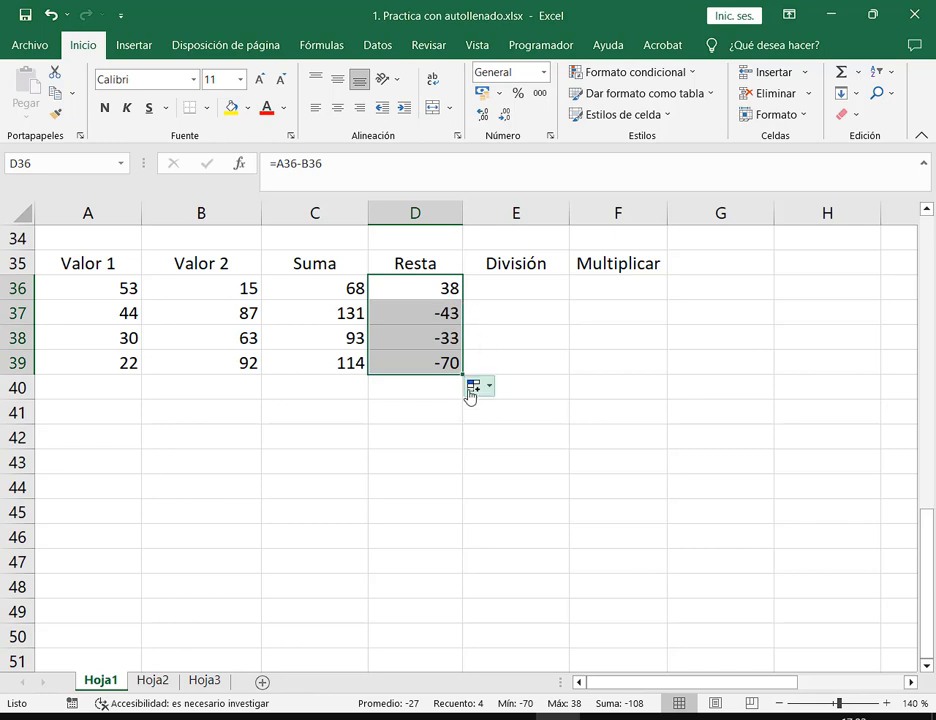
pyautogui.click(460, 297)
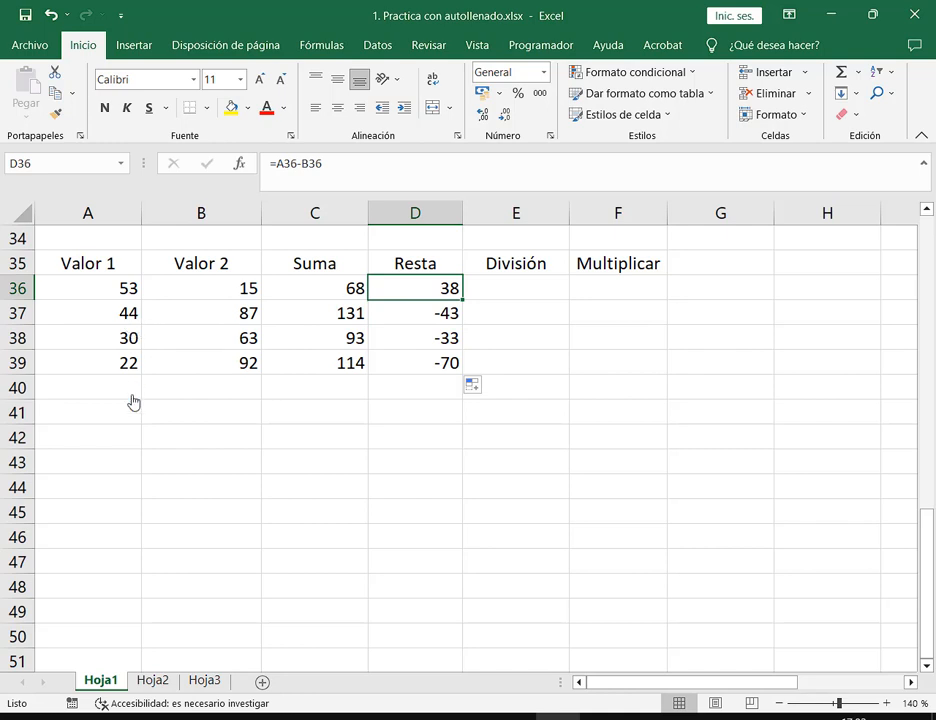
# Drag the D39 formula further down toward row 85, then scroll back to the Resta table
pyautogui.moveTo(131, 398); pyautogui.dragTo(215, 662)
pyautogui.click(440, 368)
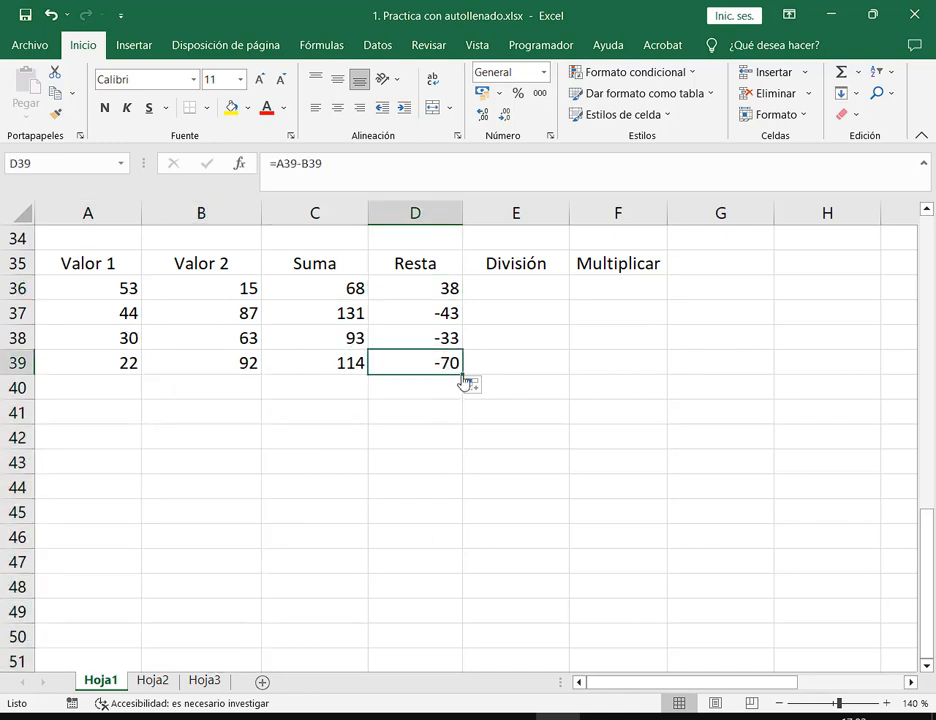
pyautogui.moveTo(462, 375); pyautogui.dragTo(476, 611)
pyautogui.scroll(1, 510, 549)
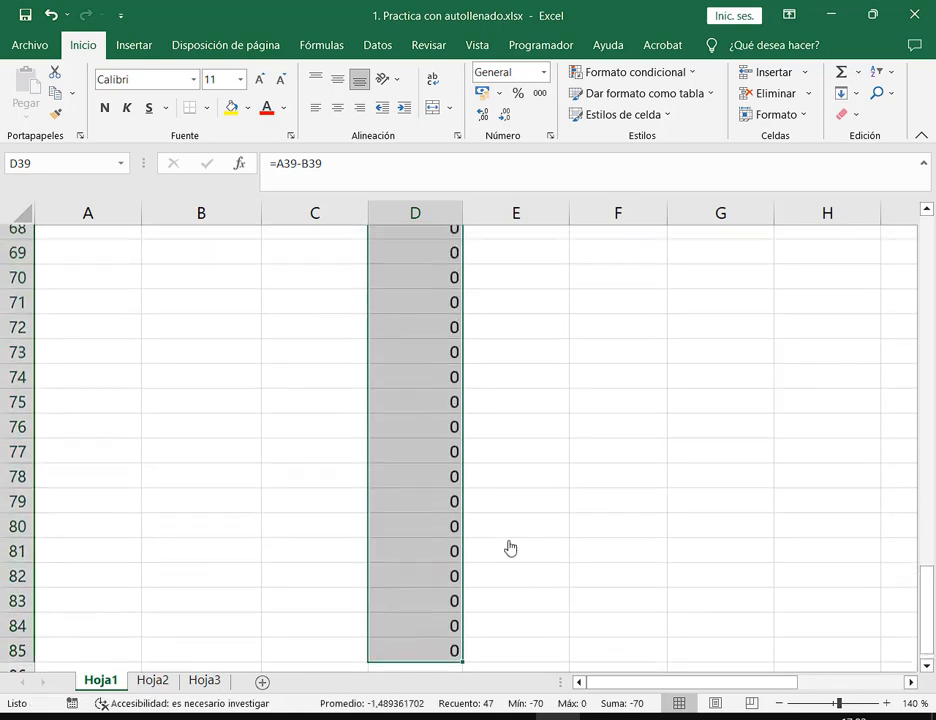
pyautogui.scroll(16, 513, 539)
pyautogui.scroll(2, 518, 528)
pyautogui.scroll(-6, 510, 490)
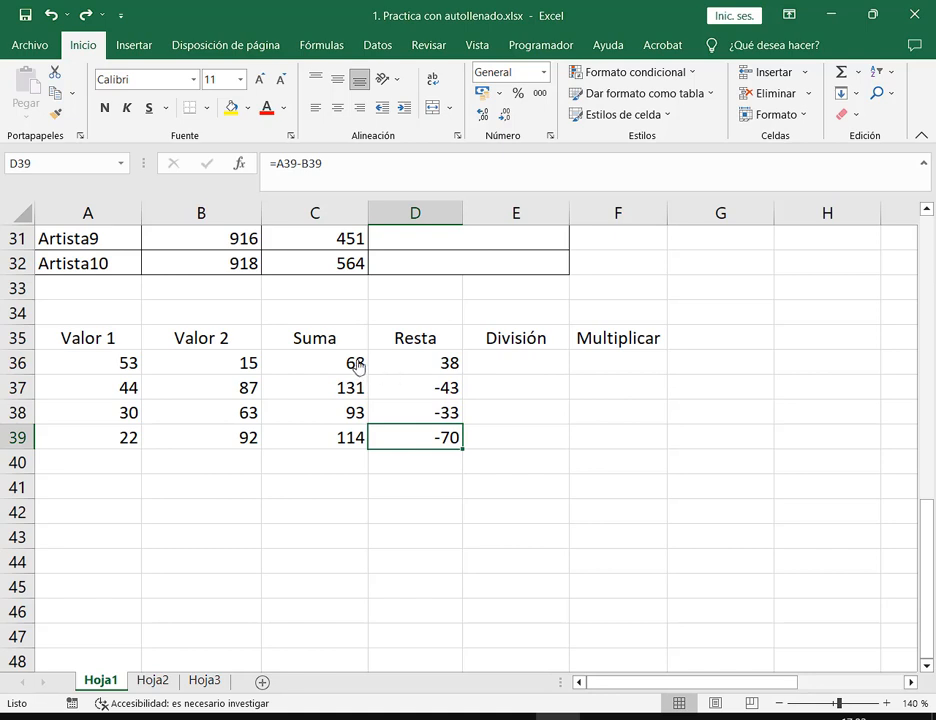
# Clear the Resta results in D37:D39 and the Suma results 93 and 114
pyautogui.moveTo(358, 366); pyautogui.dragTo(360, 440)
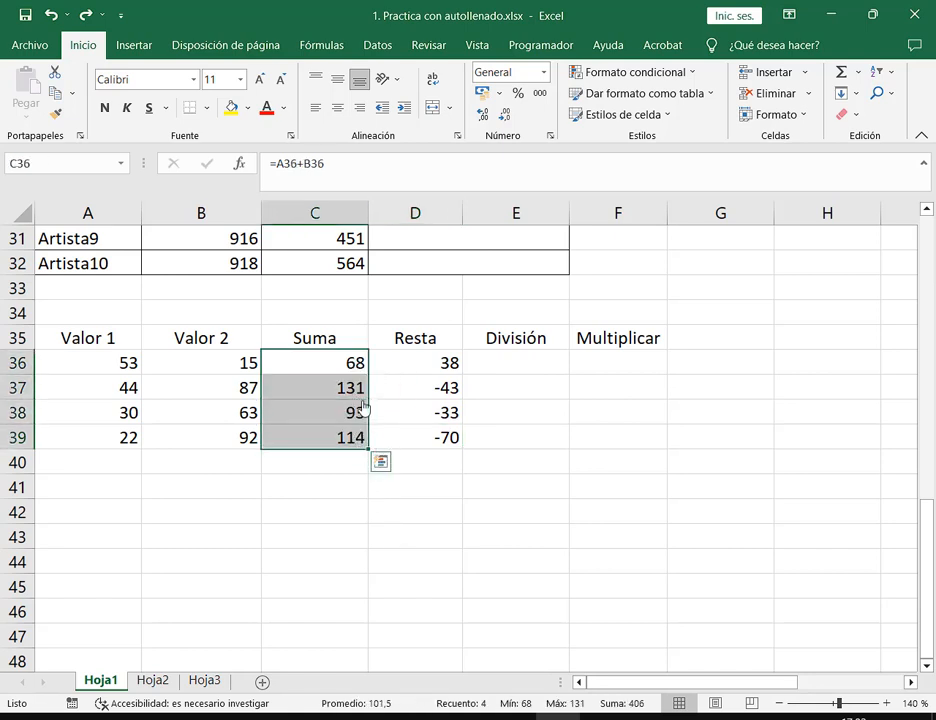
pyautogui.moveTo(428, 386); pyautogui.dragTo(415, 462)
pyautogui.press('Delete')
pyautogui.moveTo(352, 418); pyautogui.dragTo(382, 457)
pyautogui.press('Delete')
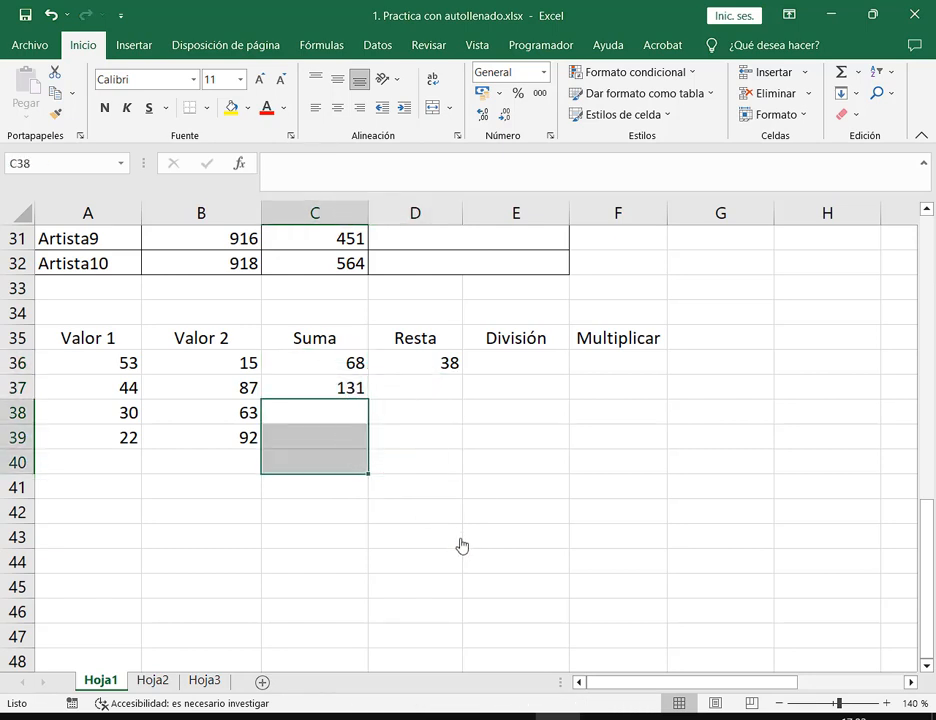
# Refill D37:D39 from D36 and copy C36's sum formula down to C39
pyautogui.click(350, 392)
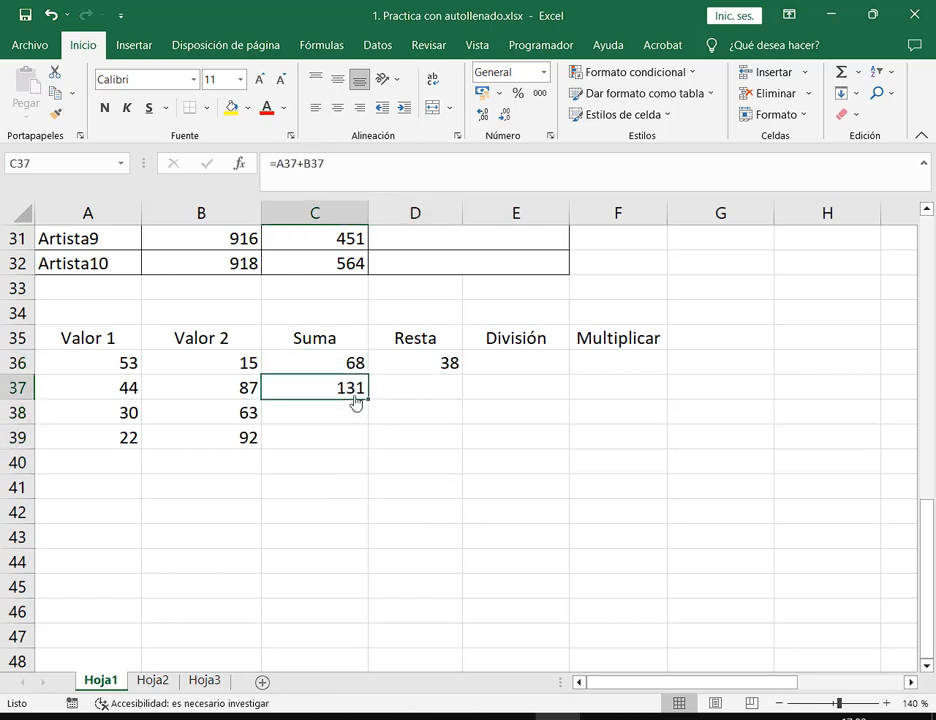
pyautogui.click(450, 370)
pyautogui.doubleClick(464, 378)
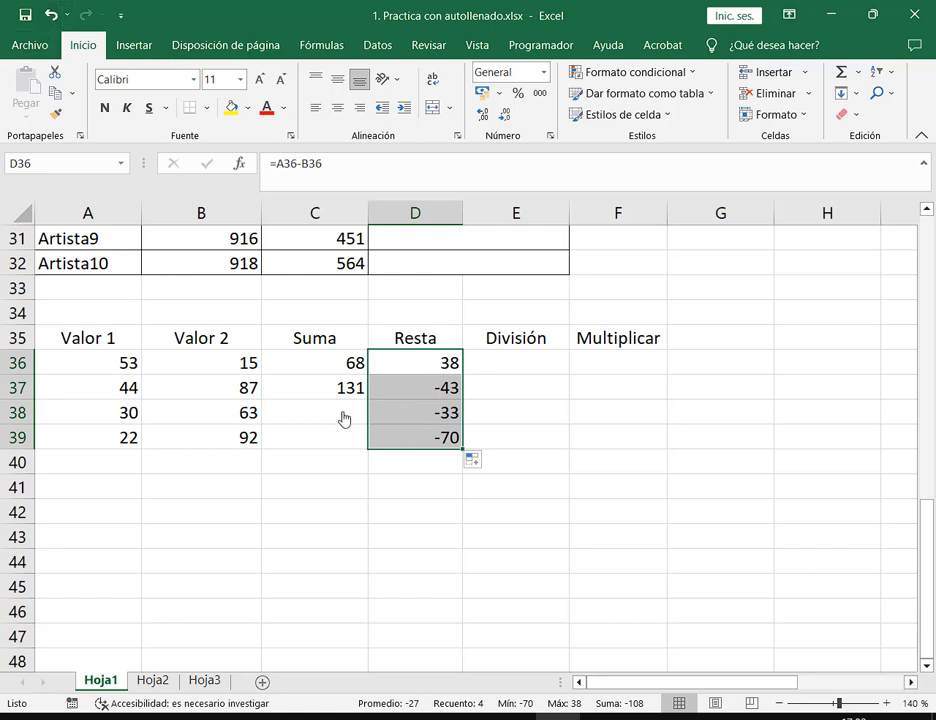
pyautogui.click(366, 367)
pyautogui.moveTo(368, 376); pyautogui.dragTo(367, 452)
pyautogui.click(444, 390)
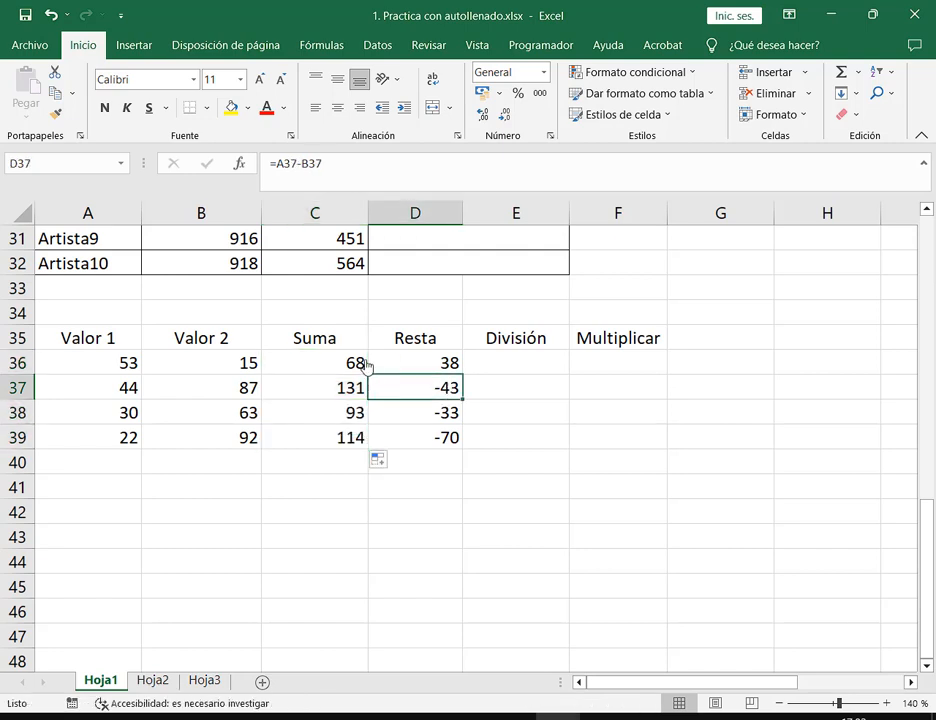
# Review the restored Suma totals 68, 131, 93, 114 and Resta results 38, -43, -33, -70
pyautogui.click(359, 362)
pyautogui.keyDown('shift'); pyautogui.click(358, 398); pyautogui.keyUp('shift')
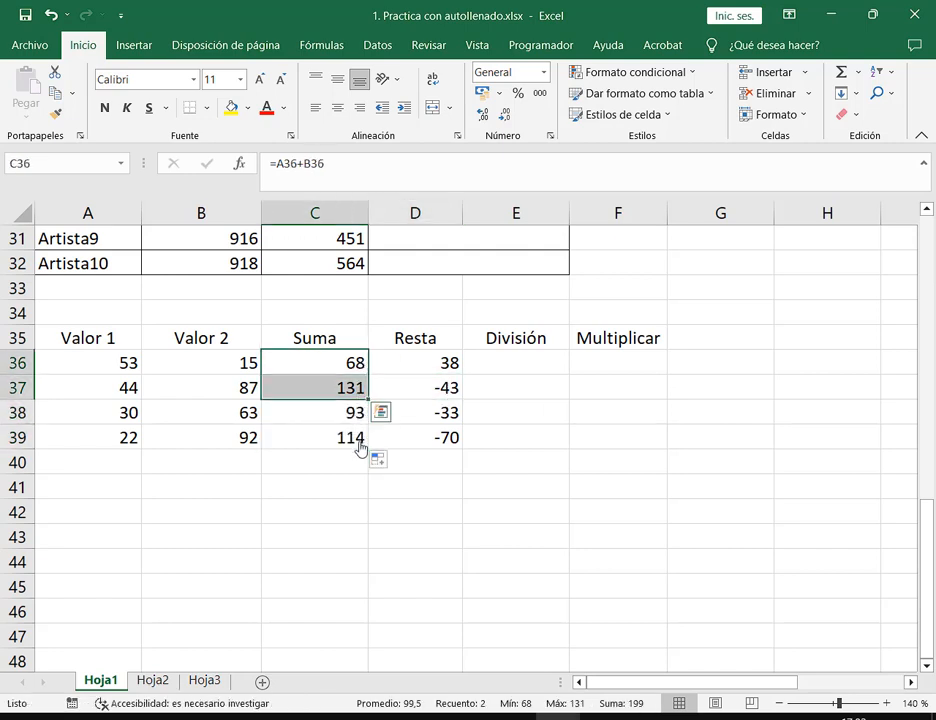
pyautogui.moveTo(358, 364); pyautogui.dragTo(358, 396)
pyautogui.moveTo(440, 364); pyautogui.dragTo(438, 434)
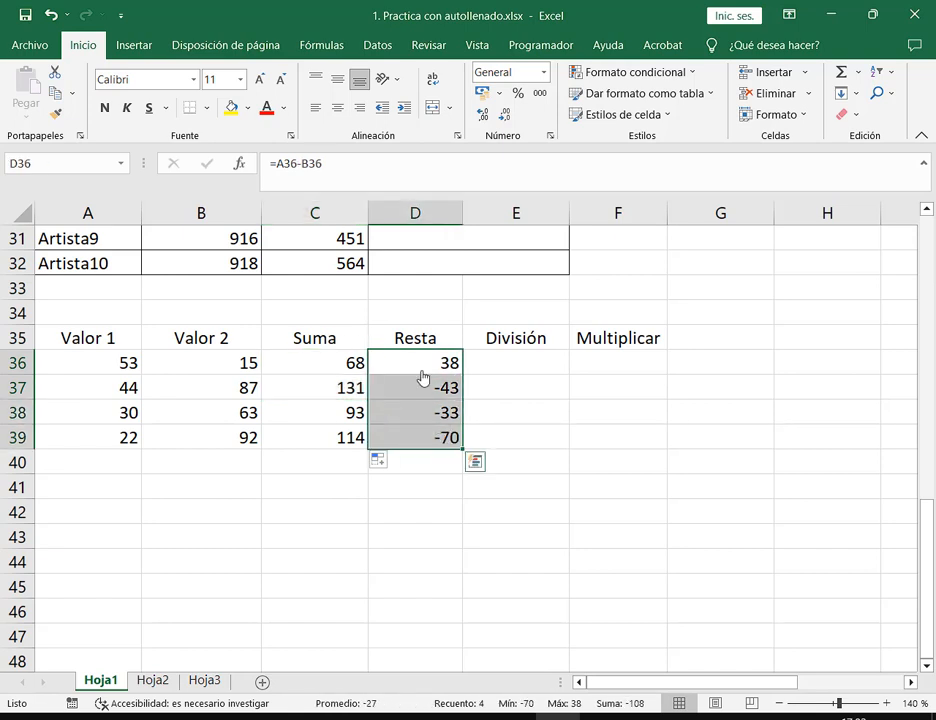
pyautogui.moveTo(420, 372); pyautogui.dragTo(428, 405)
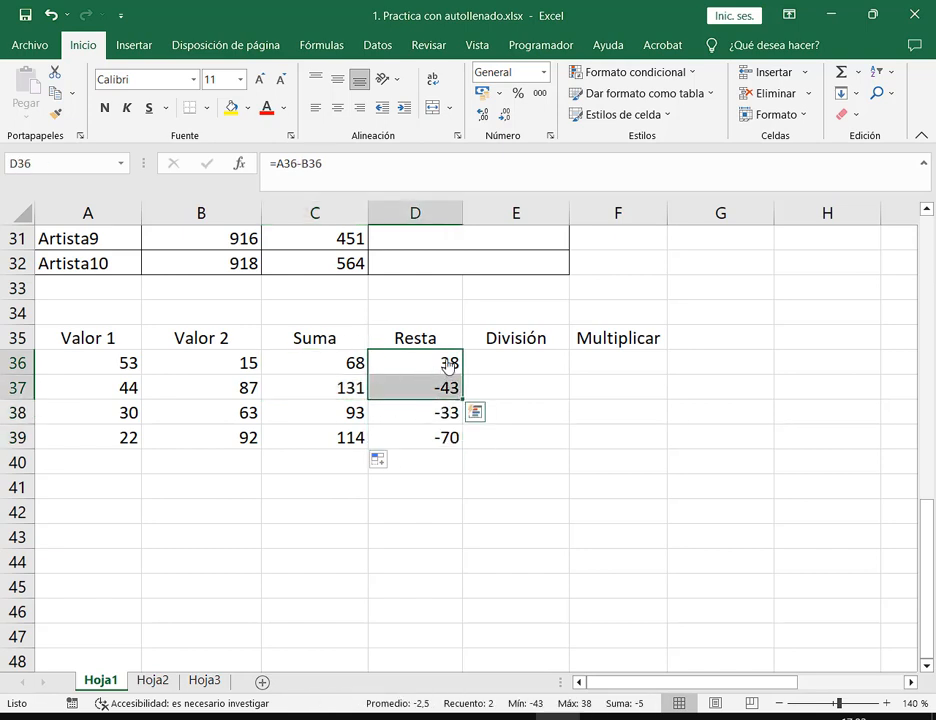
pyautogui.click(447, 361)
pyautogui.moveTo(435, 361); pyautogui.dragTo(440, 437)
pyautogui.moveTo(352, 368); pyautogui.dragTo(366, 443)
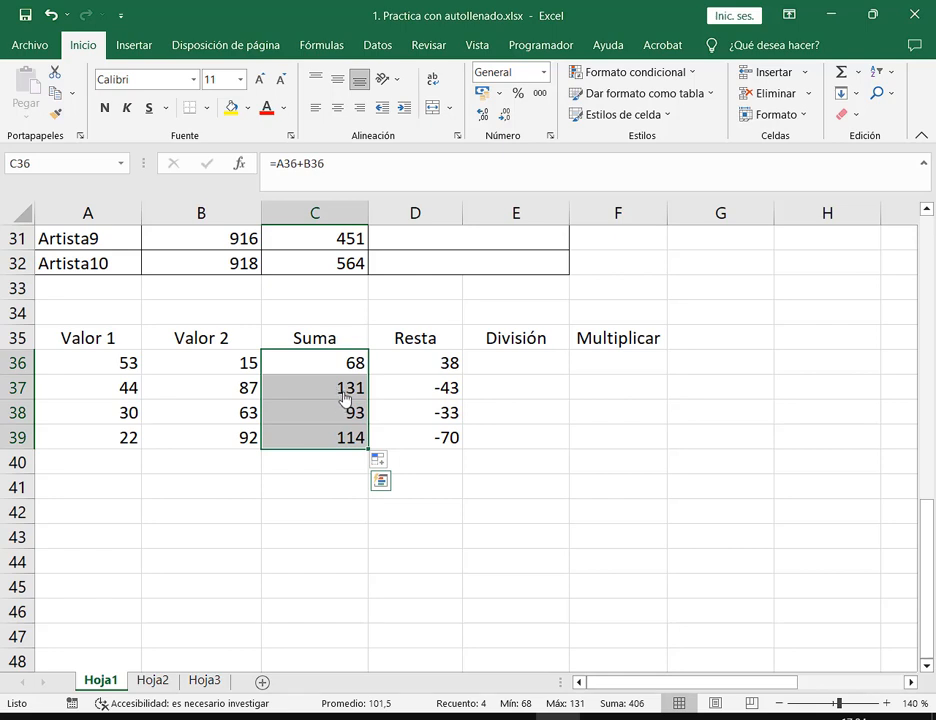
pyautogui.moveTo(352, 364); pyautogui.dragTo(368, 440)
pyautogui.moveTo(453, 363); pyautogui.dragTo(445, 462)
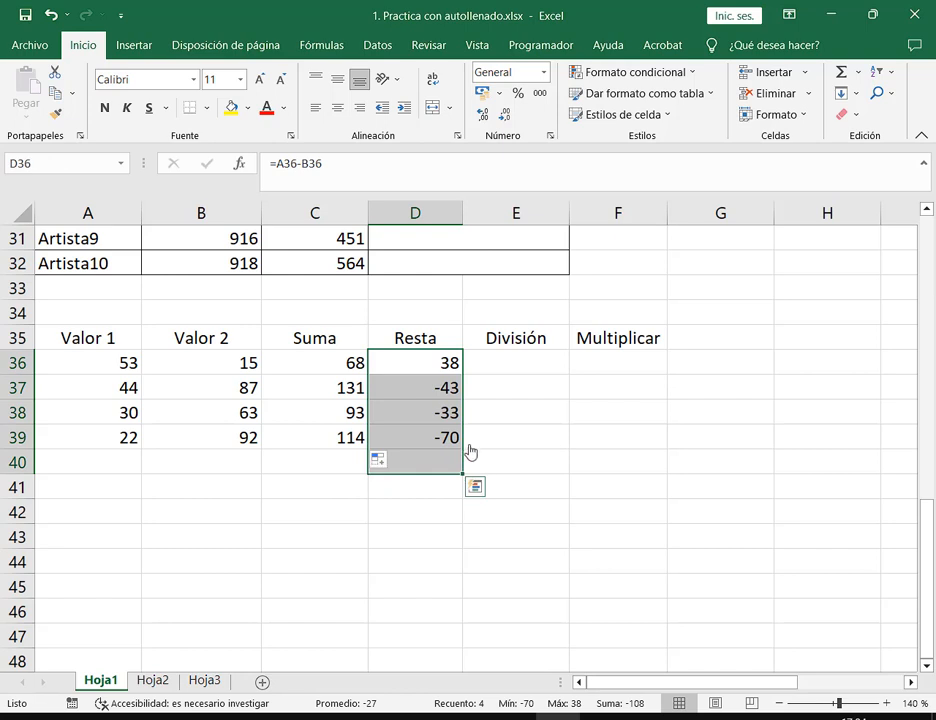
pyautogui.click(522, 368)
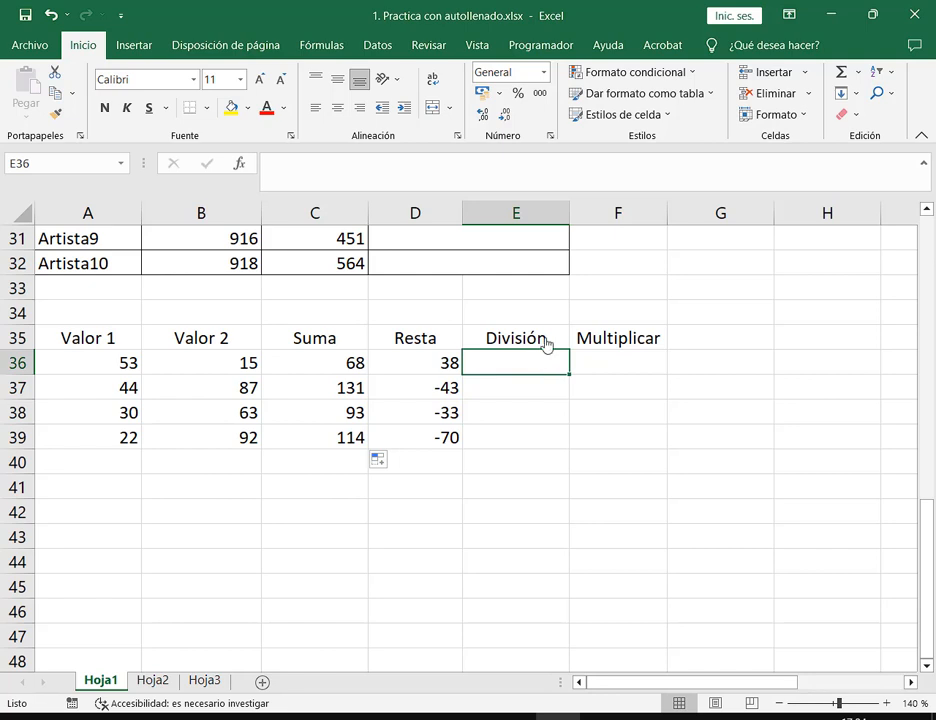
# Enter =A36/B36 in E36 and fill it to E39, giving 3,53333333 through 0,23913043
pyautogui.write('=')
pyautogui.click(95, 366)
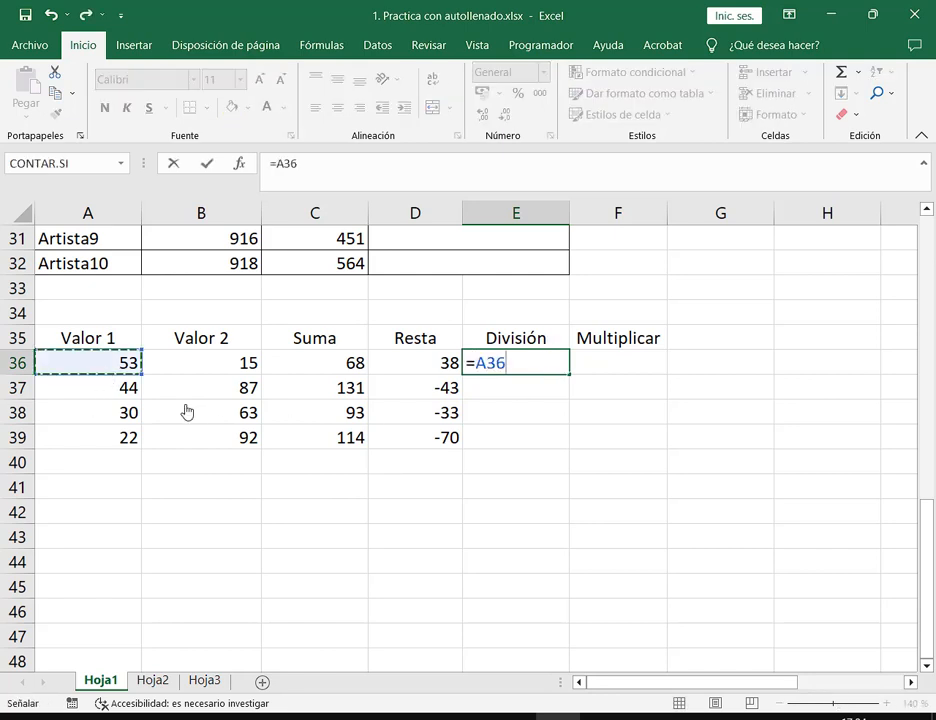
pyautogui.write('/')
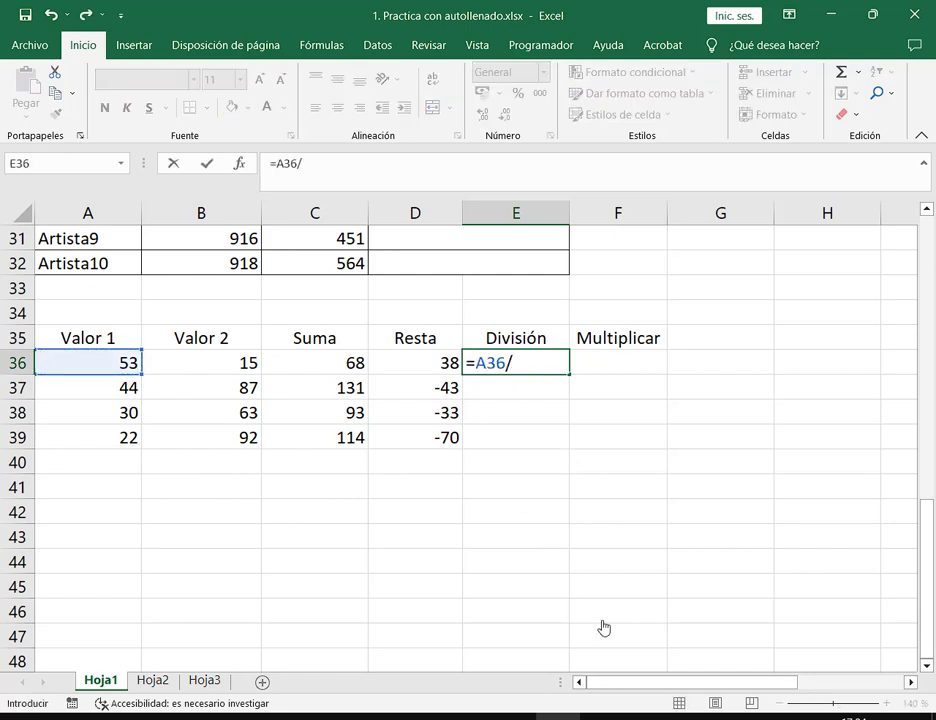
pyautogui.click(230, 368)
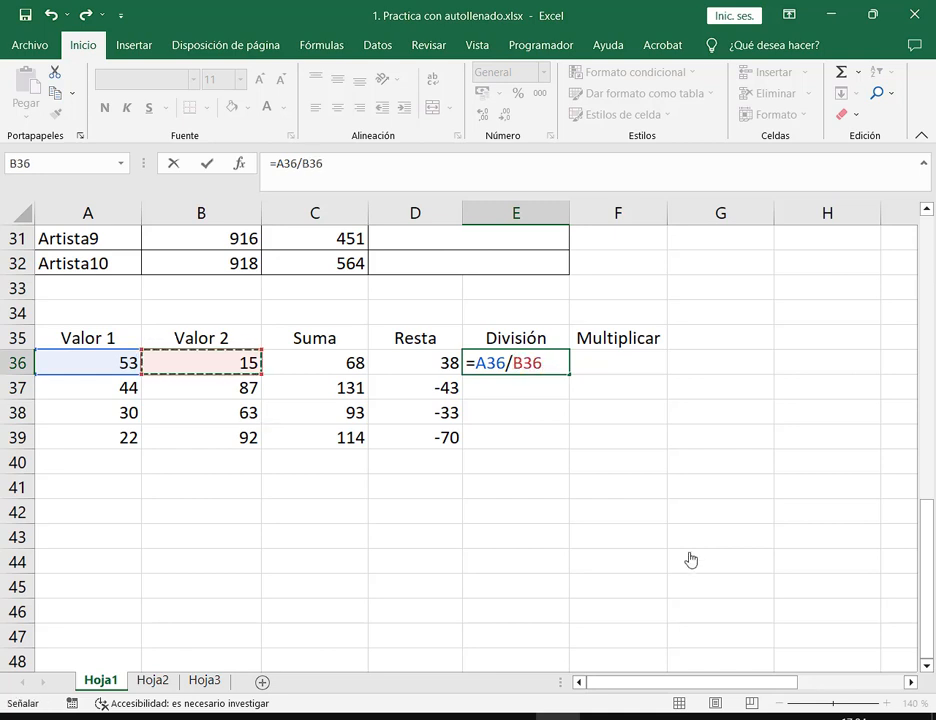
pyautogui.press('Return')
pyautogui.press('Up')
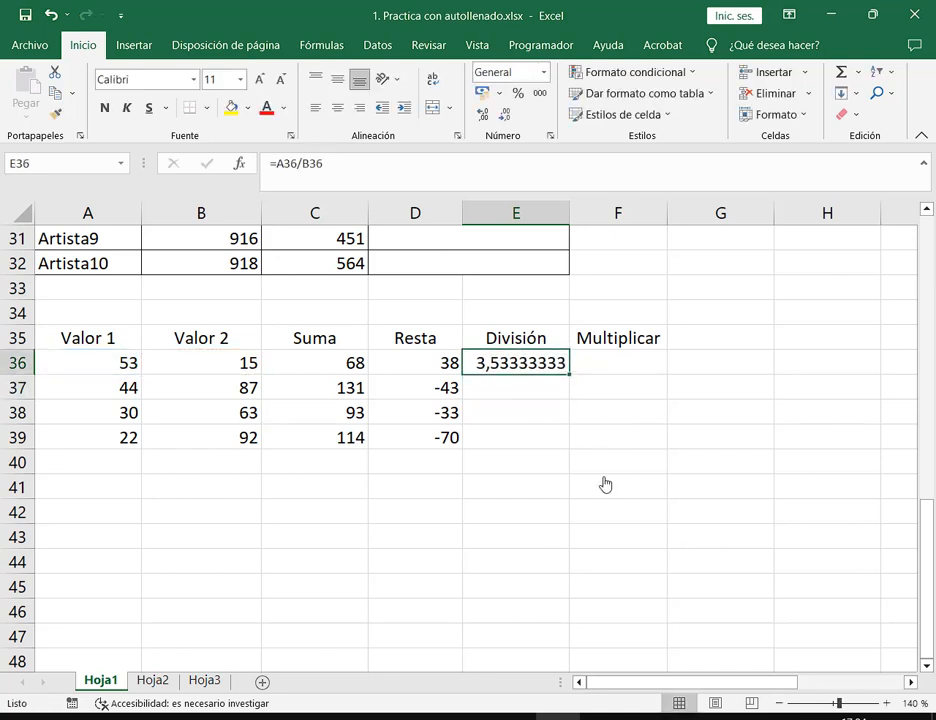
pyautogui.doubleClick(569, 376)
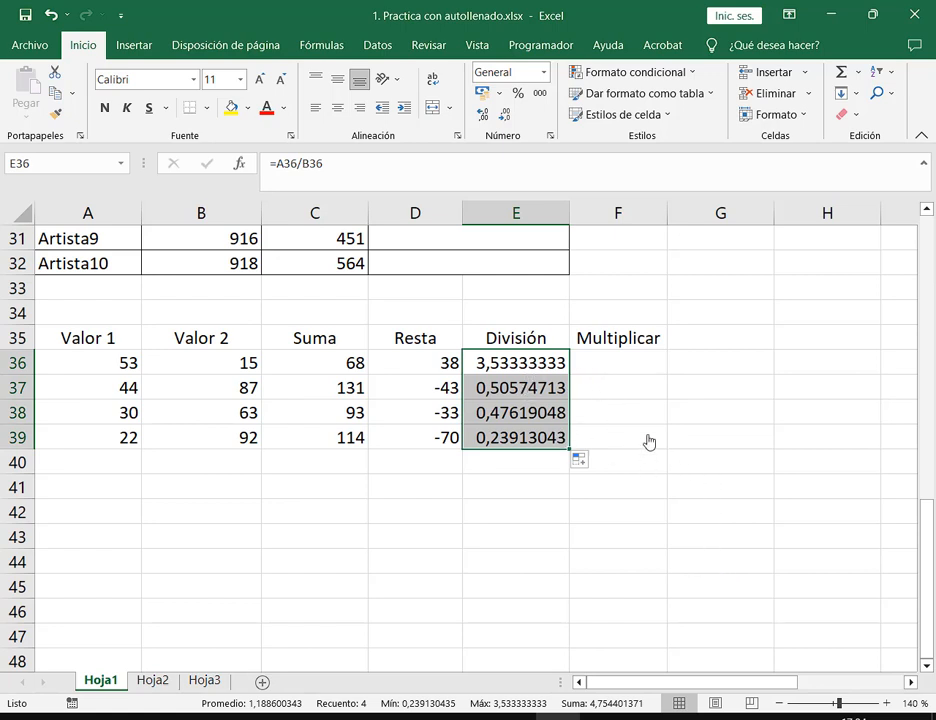
pyautogui.click(627, 368)
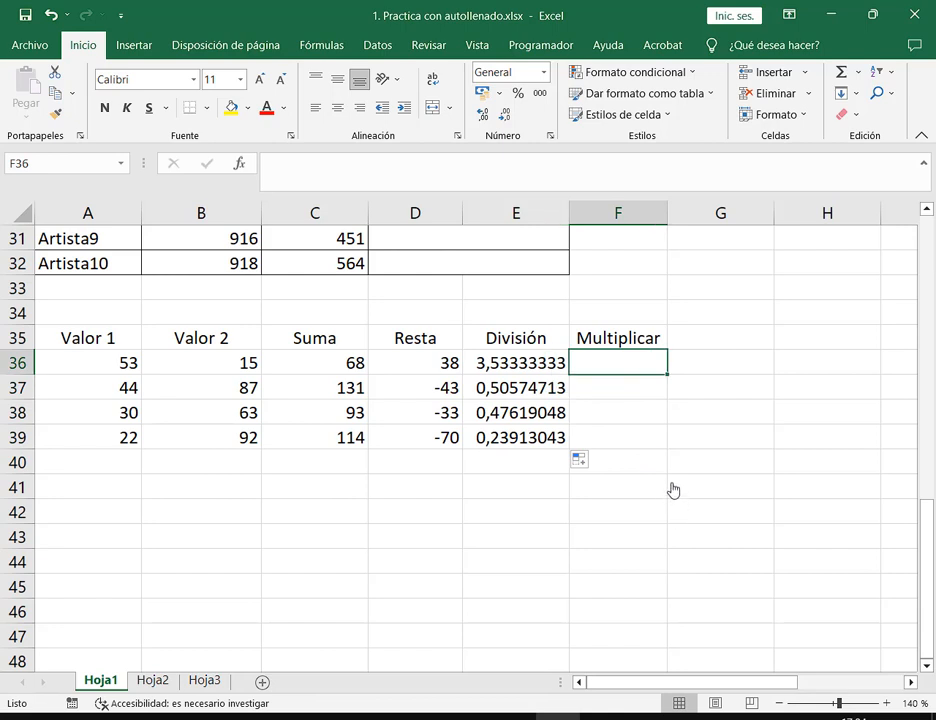
# Enter =A36*B36 in F36, fill to F39 (795, 3828, 1890, 2024), and restore the window
pyautogui.write('=')
pyautogui.click(111, 368)
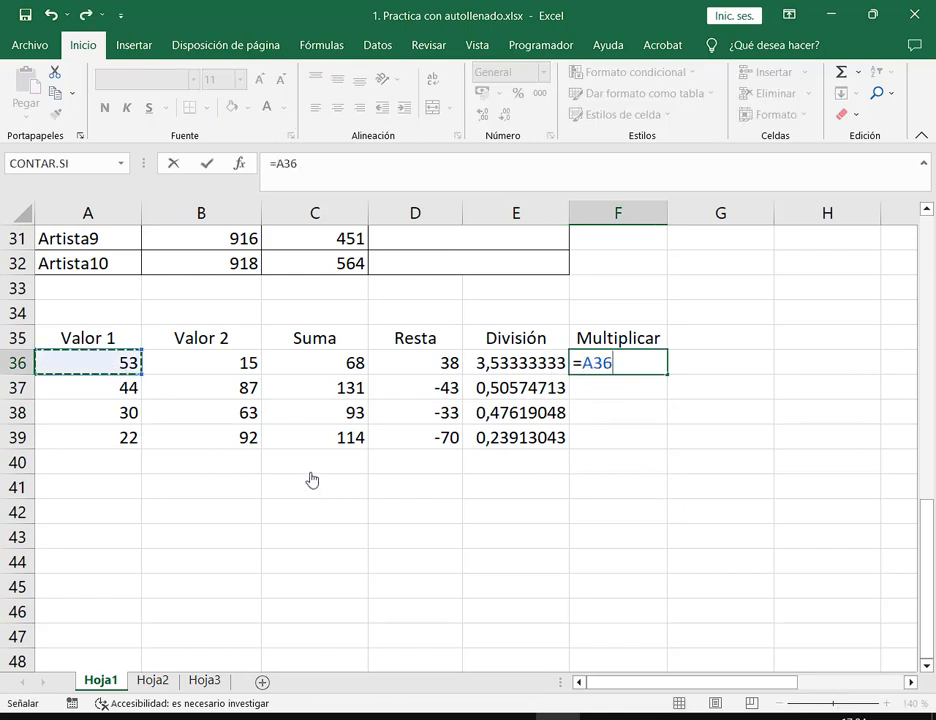
pyautogui.write('*')
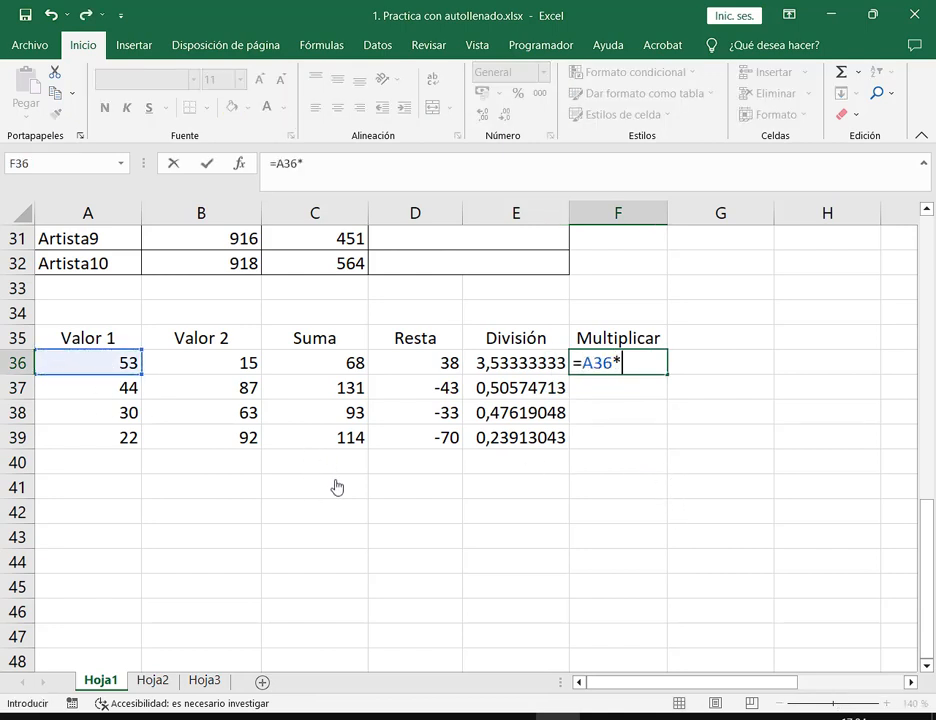
pyautogui.click(225, 387)
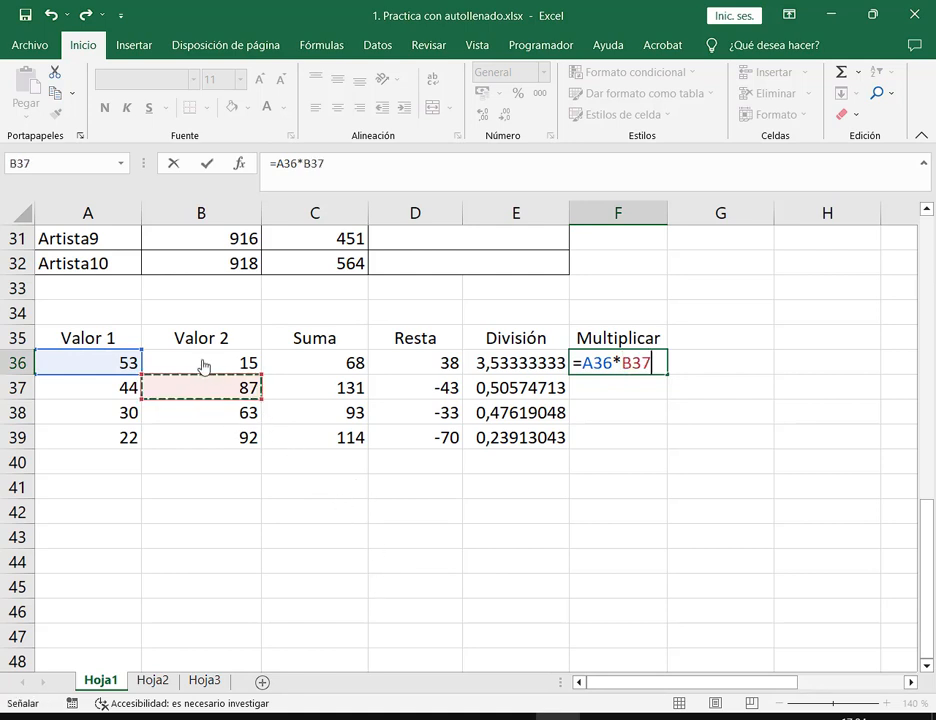
pyautogui.click(203, 366)
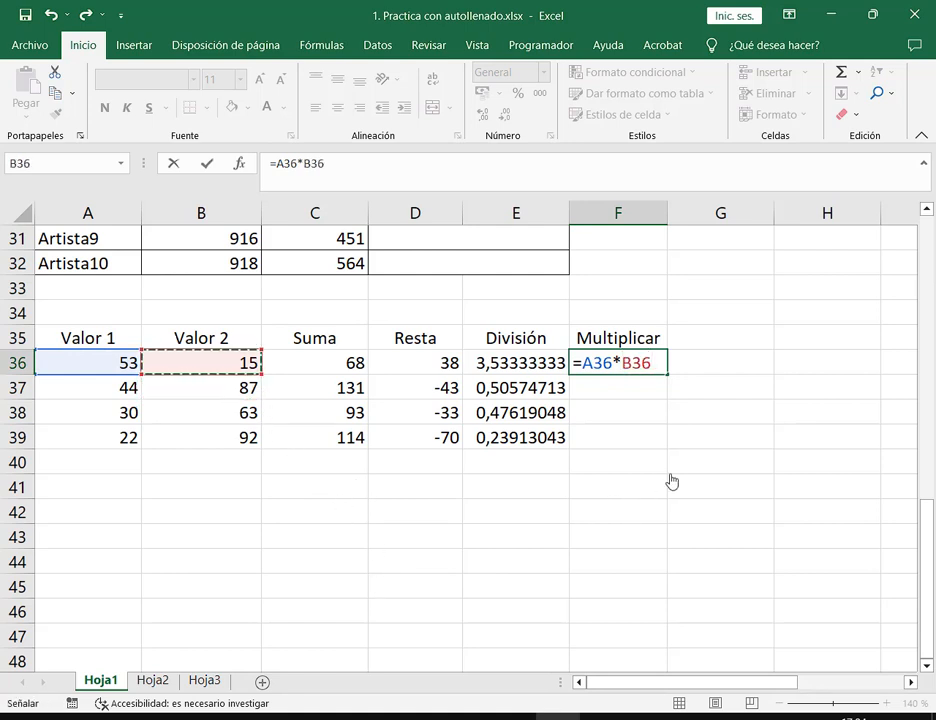
pyautogui.press('Return')
pyautogui.press('Up')
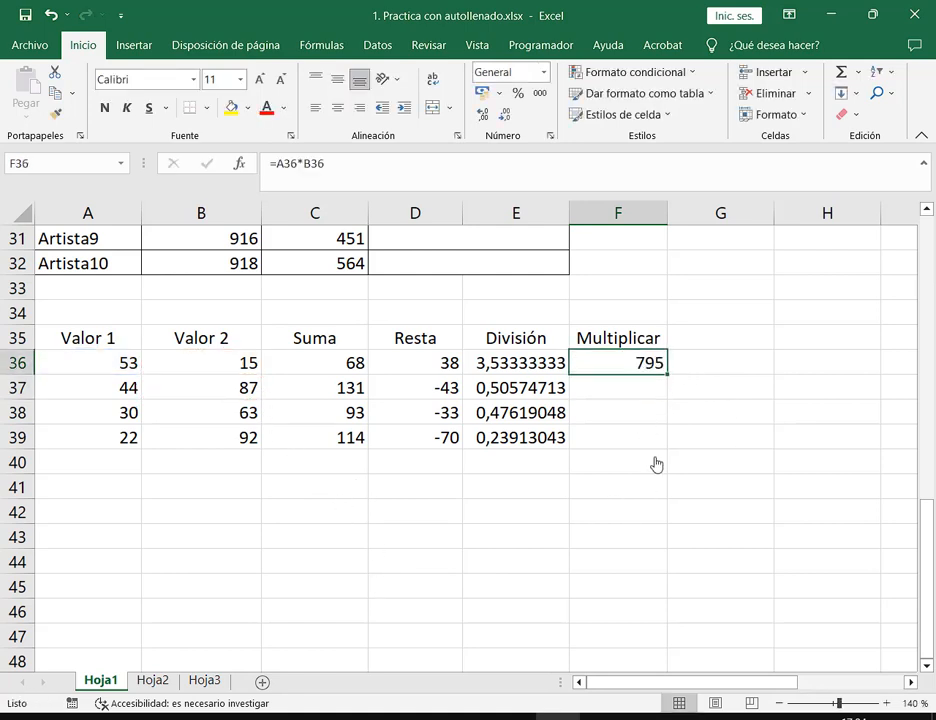
pyautogui.doubleClick(670, 380)
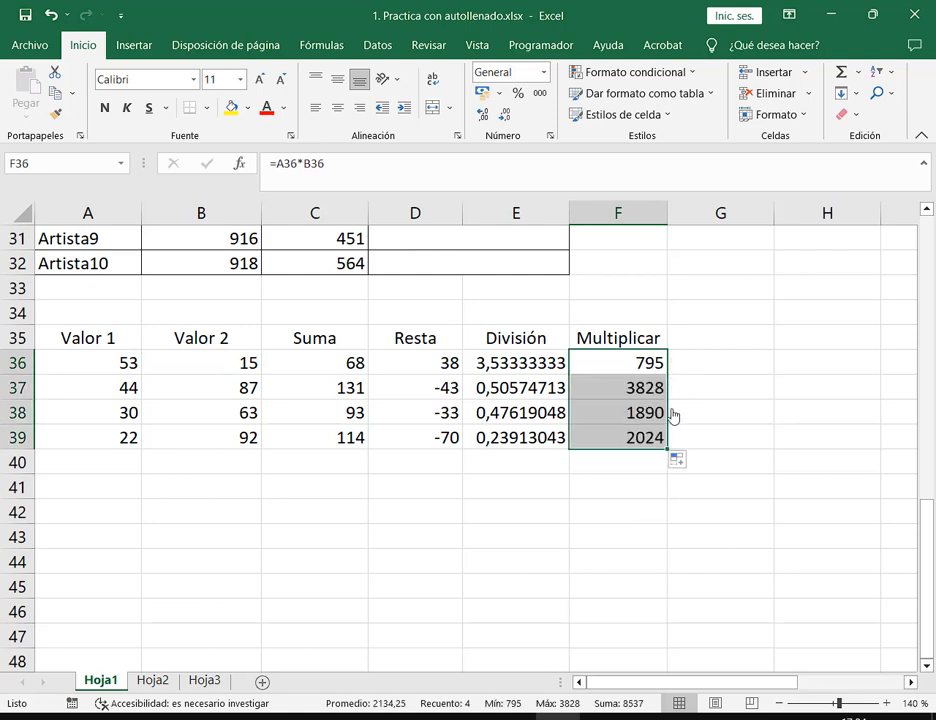
pyautogui.click(645, 368)
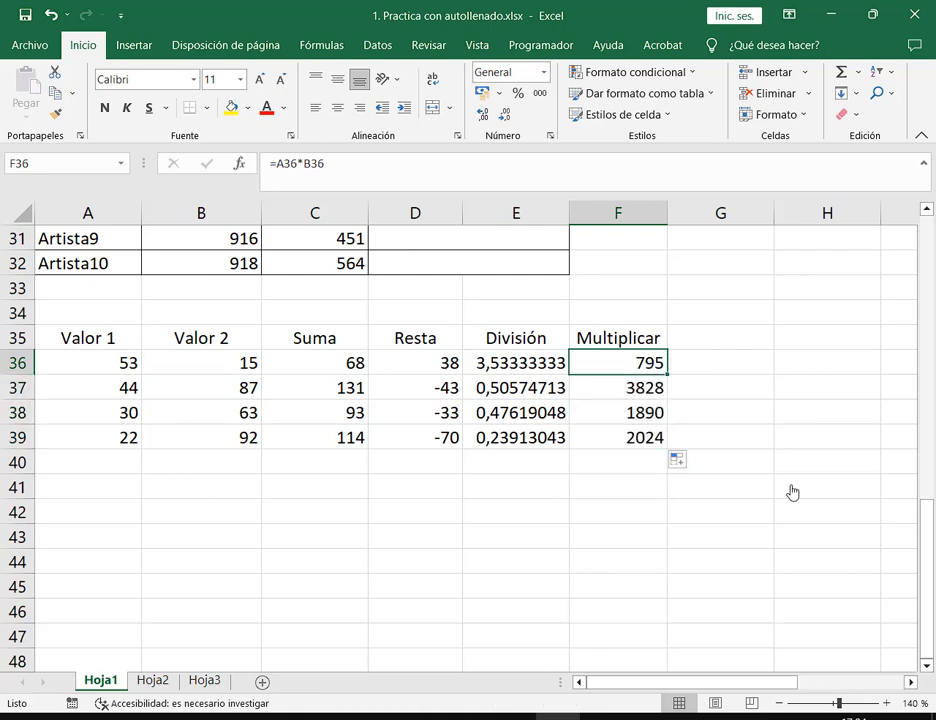
pyautogui.doubleClick(638, 12)
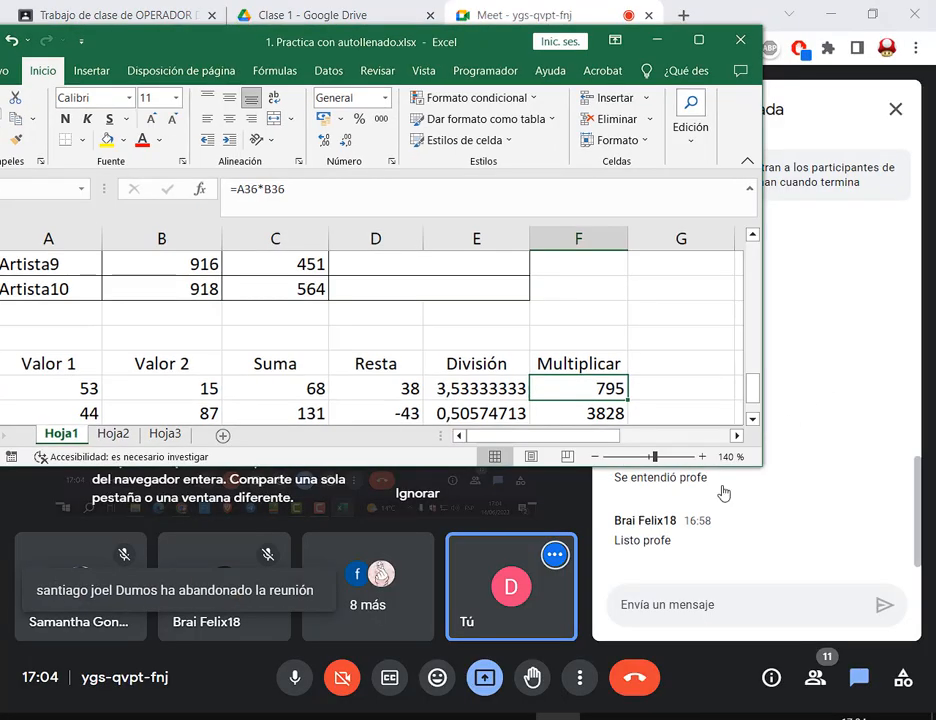
# Enlarge and reposition the Excel window while showing E36's =A36/B36 formula
pyautogui.moveTo(760, 466); pyautogui.dragTo(862, 543)
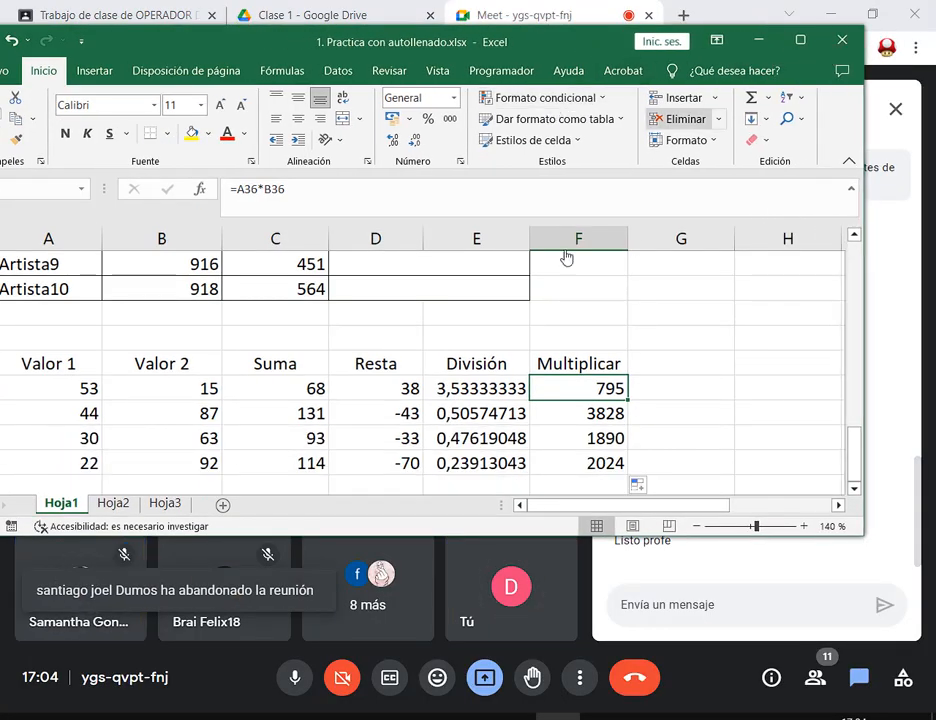
pyautogui.click(506, 390)
pyautogui.press('F2')
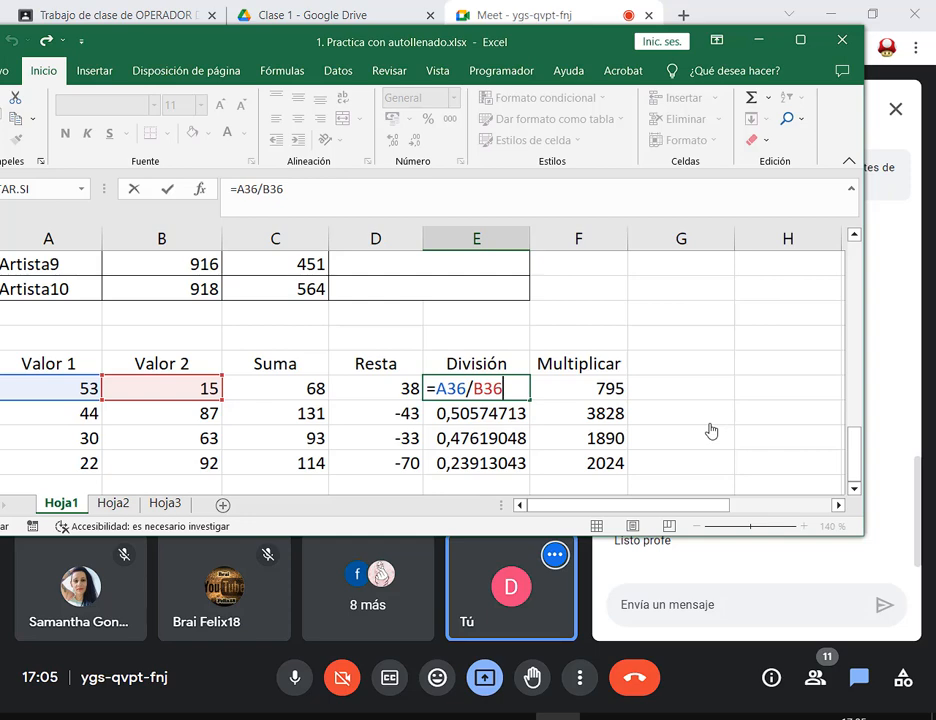
pyautogui.moveTo(413, 39); pyautogui.dragTo(426, 31)
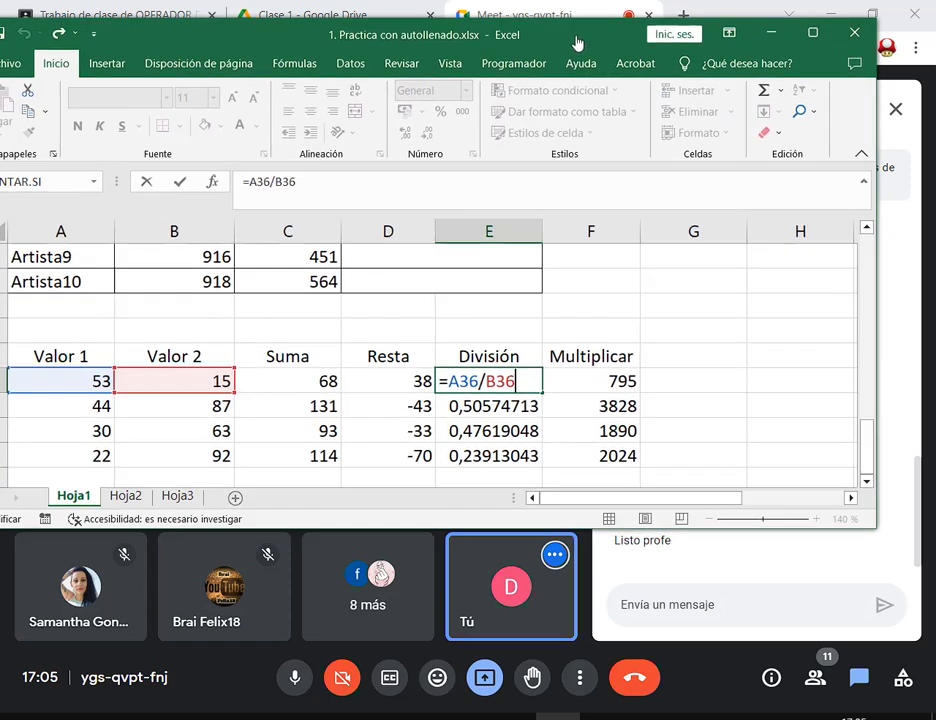
pyautogui.click(868, 481)
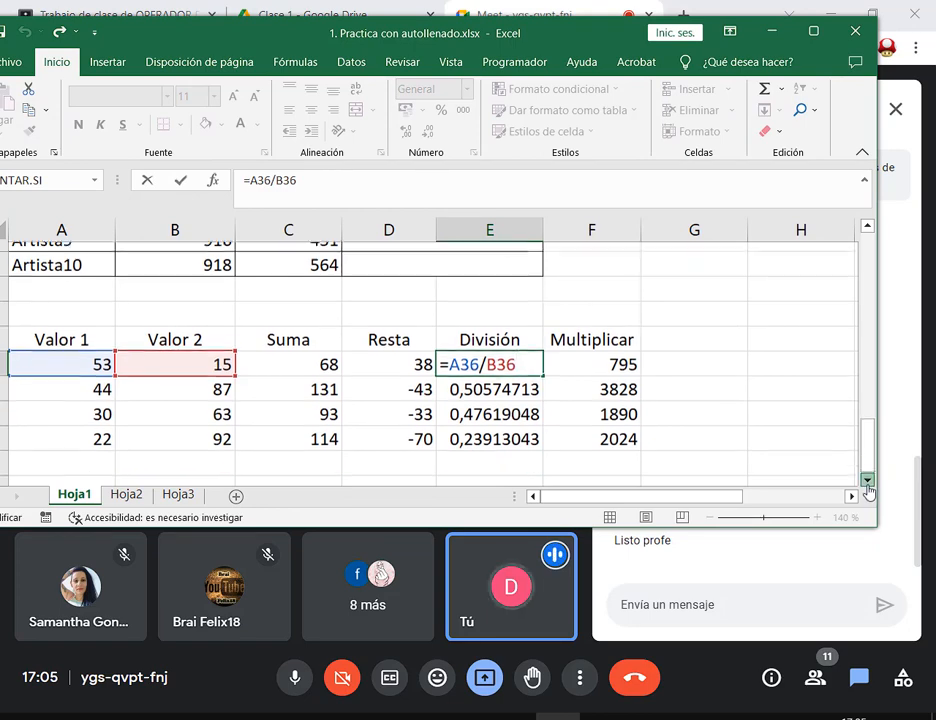
pyautogui.click(868, 481)
pyautogui.click(868, 483)
pyautogui.moveTo(876, 527); pyautogui.dragTo(895, 460)
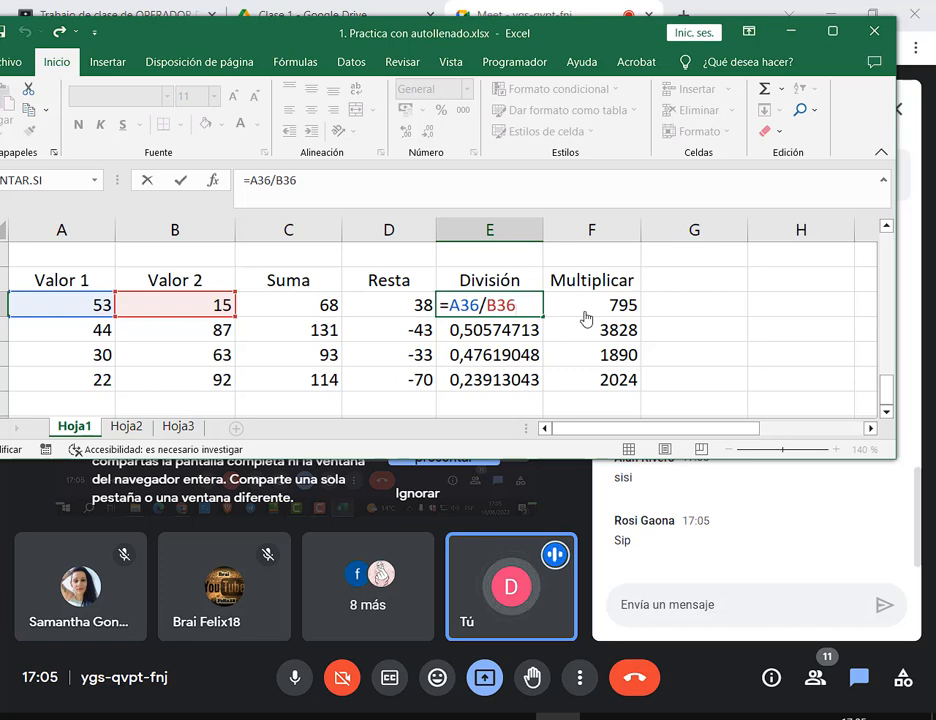
# Keep E36 unchanged, display F36's =A36*B36 formula, then move to the cell above Suma
pyautogui.hotkey('ctrl', 'Return')
pyautogui.doubleClick(586, 318)
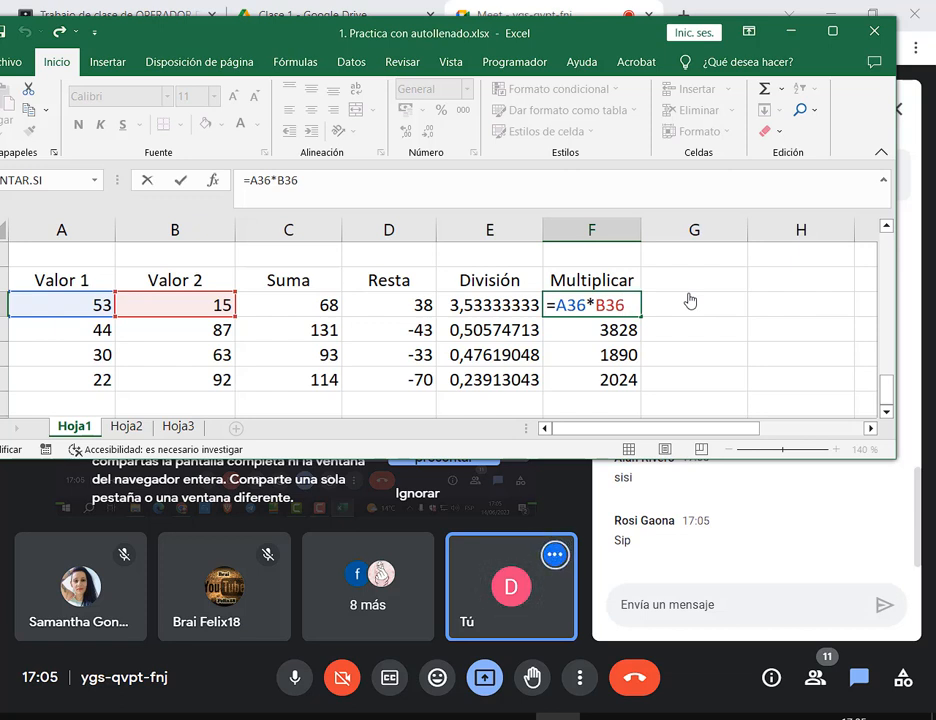
pyautogui.hotkey('ctrl', 'Return')
pyautogui.press('Left')
pyautogui.press('Left')
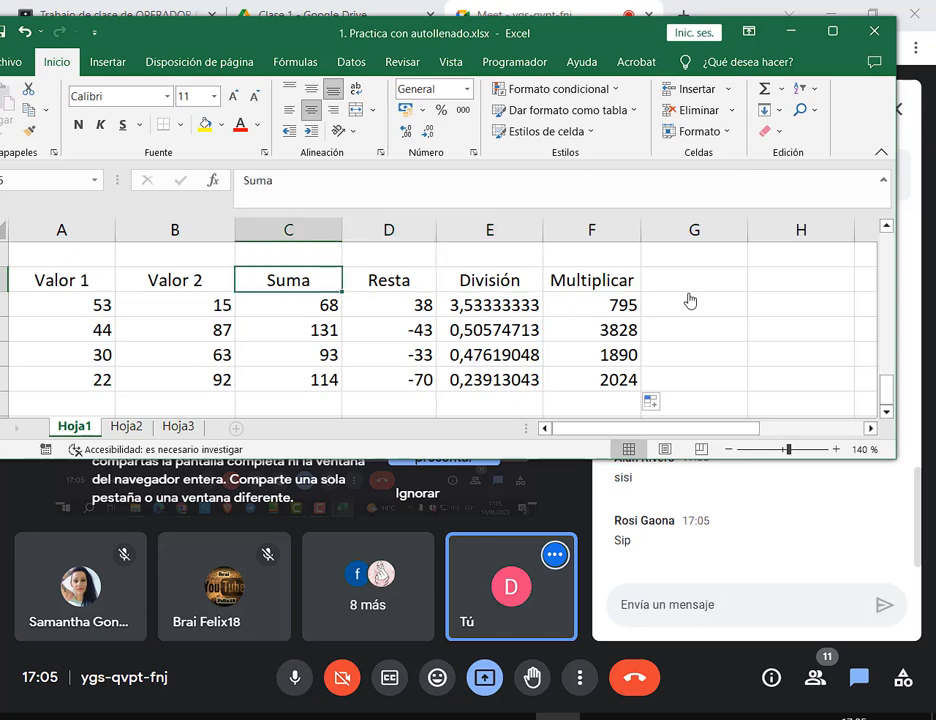
pyautogui.press('Up')
# Start the + label above Suma, cancelling the accidental +D34-D34 formula
pyautogui.write('+')
pyautogui.press('Right')
pyautogui.write('-')
pyautogui.press('Right')
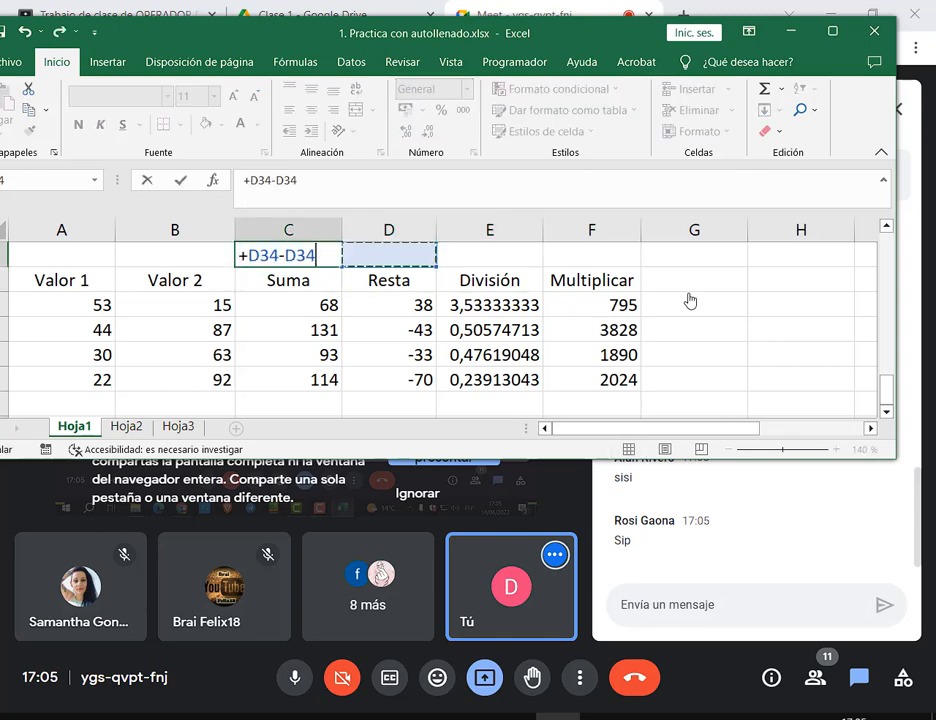
pyautogui.press('BackSpace')
pyautogui.press('BackSpace')
pyautogui.press('BackSpace')
pyautogui.press('BackSpace')
pyautogui.press('BackSpace')
pyautogui.press('BackSpace')
pyautogui.press('BackSpace')
pyautogui.press('BackSpace')
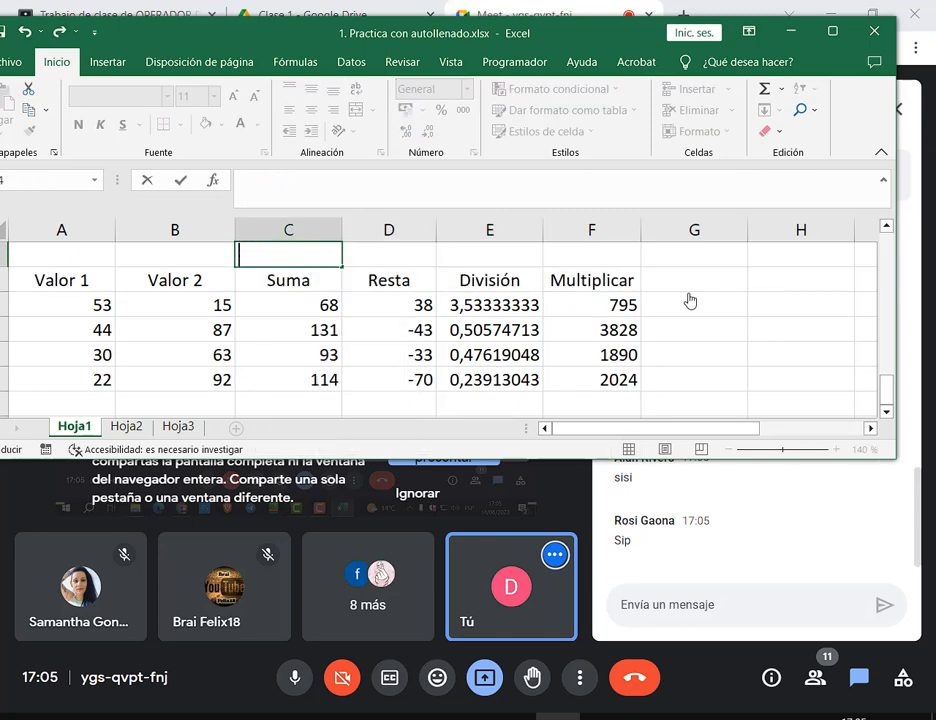
pyautogui.press('Escape')
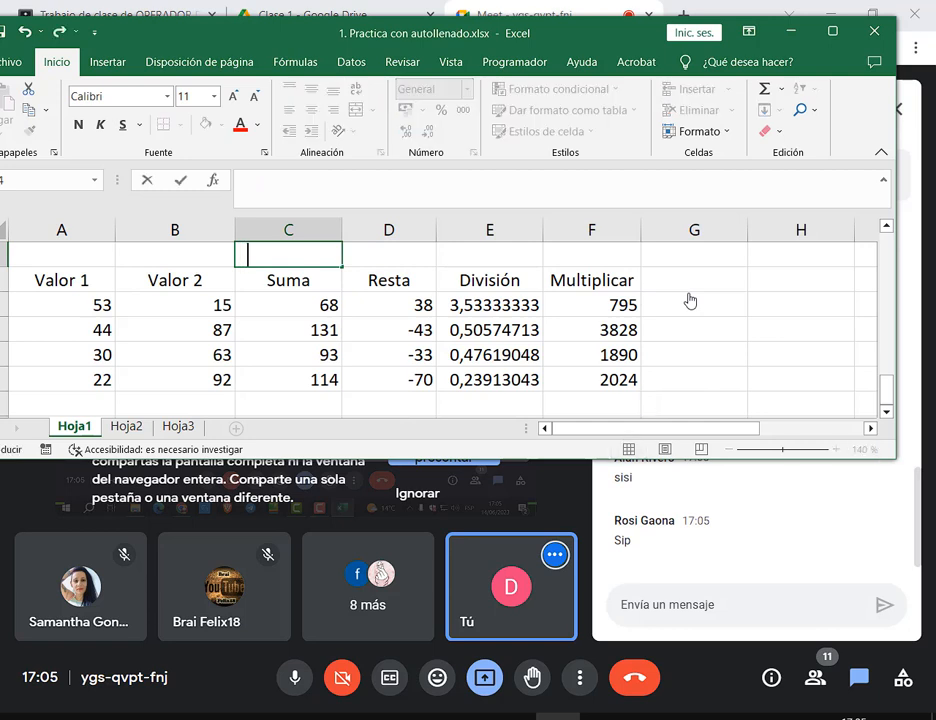
# Label the Resta, División and Multiplicar columns with -, / and *, keeping + above Suma
pyautogui.press('Right')
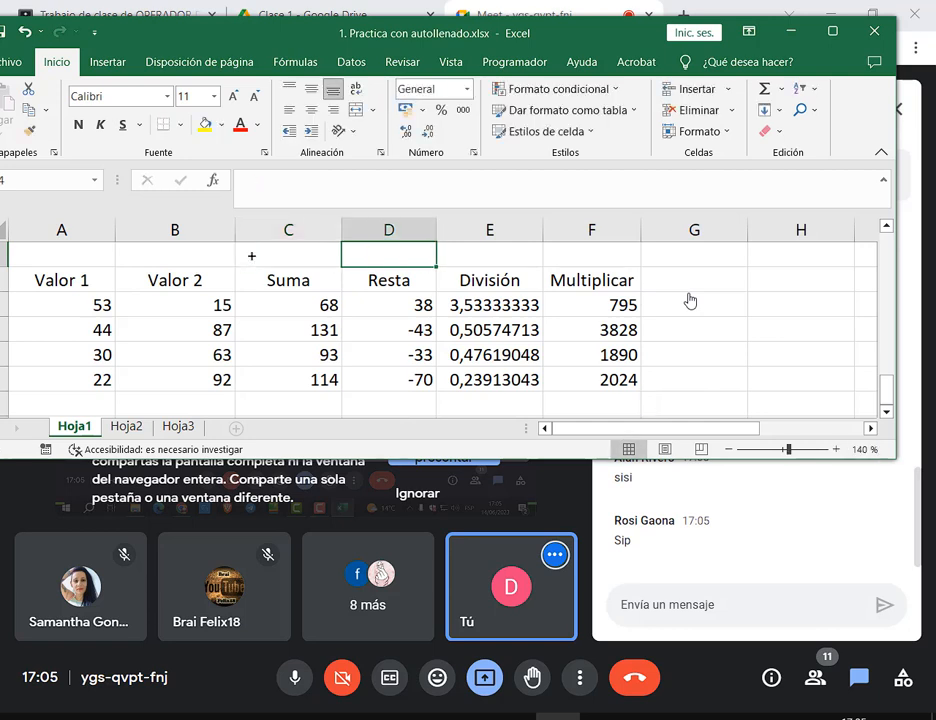
pyautogui.write('-')
pyautogui.press('Right')
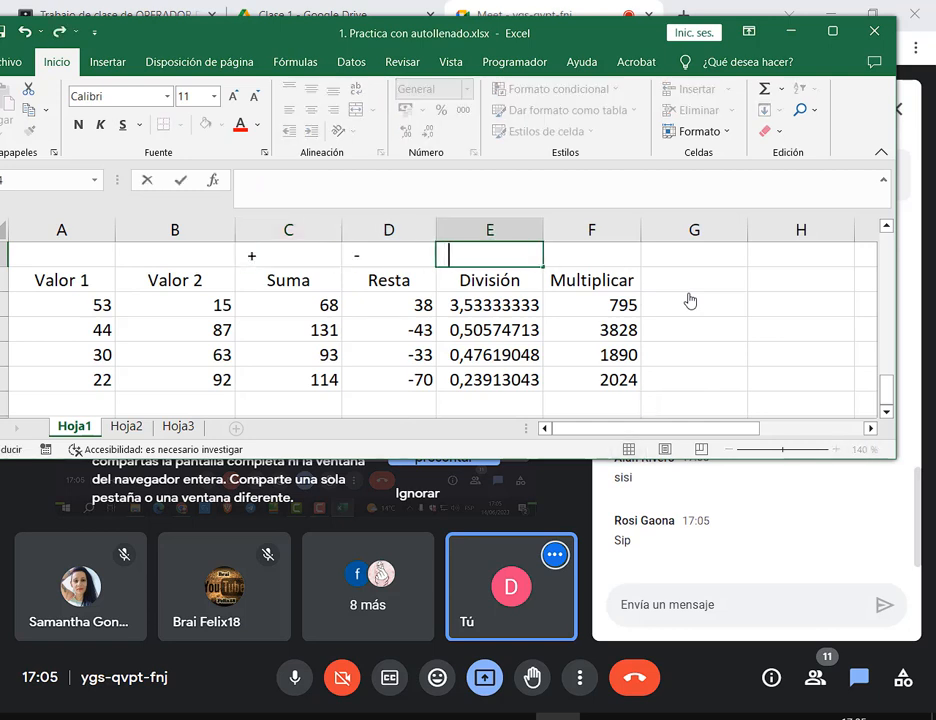
pyautogui.press('BackSpace')
pyautogui.write('/')
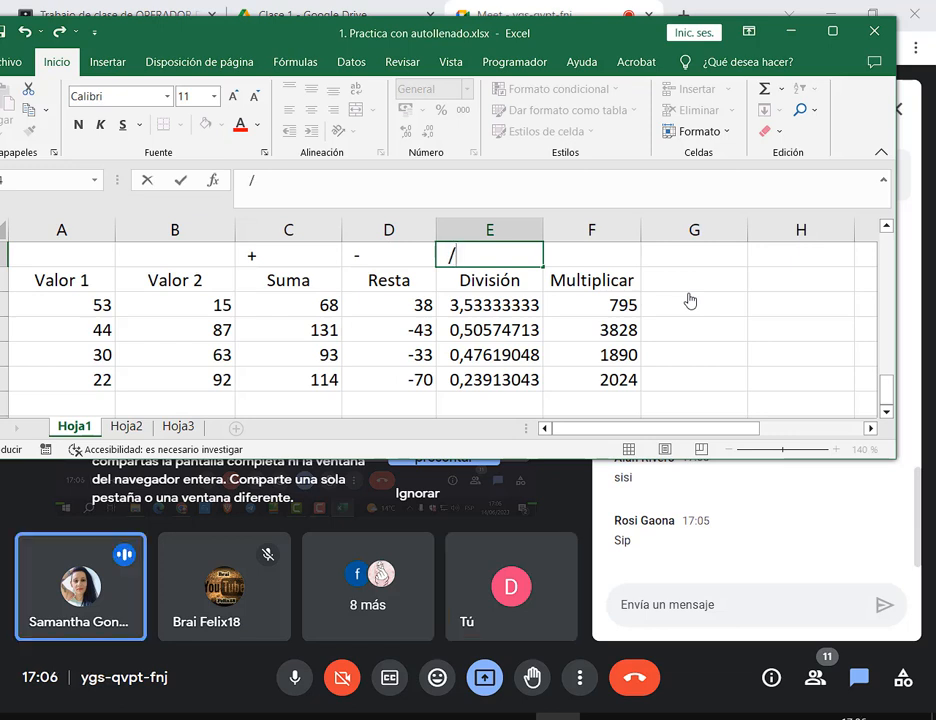
pyautogui.press('Right')
pyautogui.write('*')
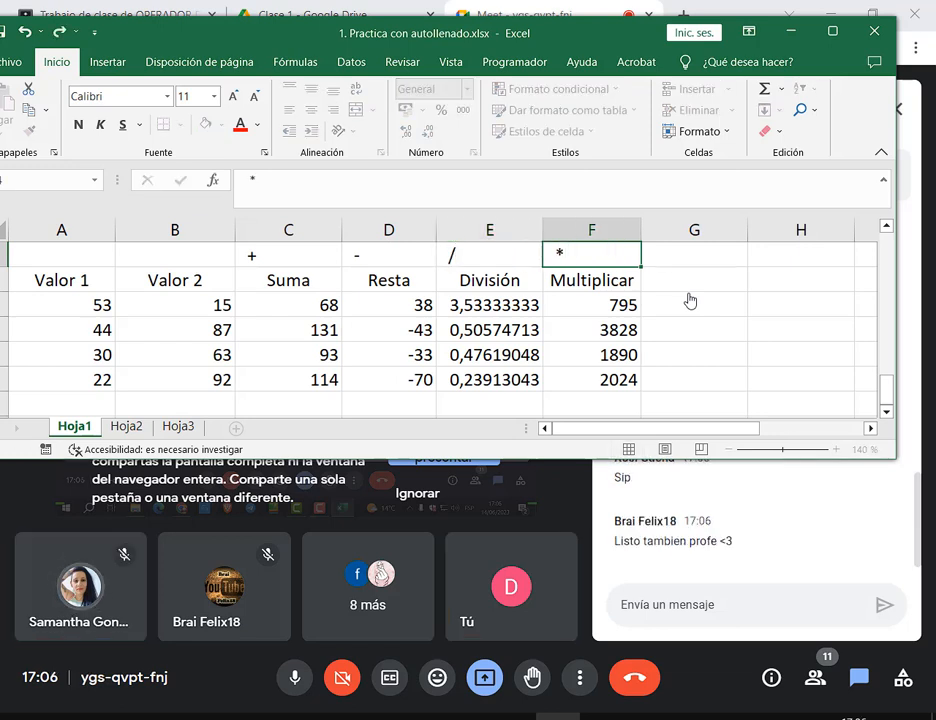
pyautogui.press('Return')
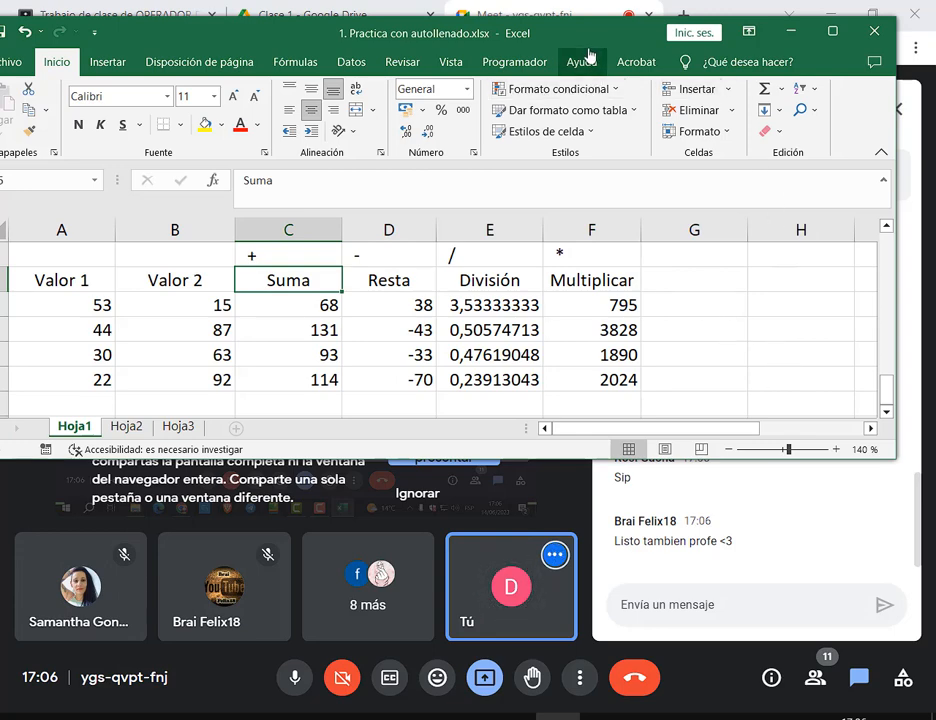
# Save the workbook, then open the Archivo backstage page with templates and recent files
pyautogui.moveTo(586, 46); pyautogui.dragTo(600, 48)
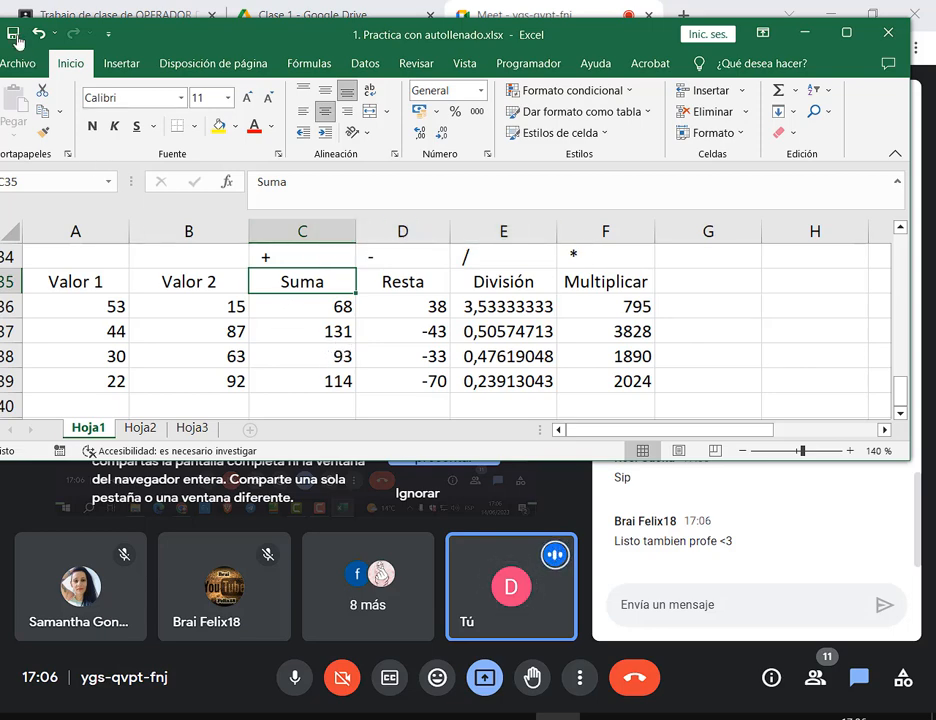
pyautogui.scroll(3, 670, 339)
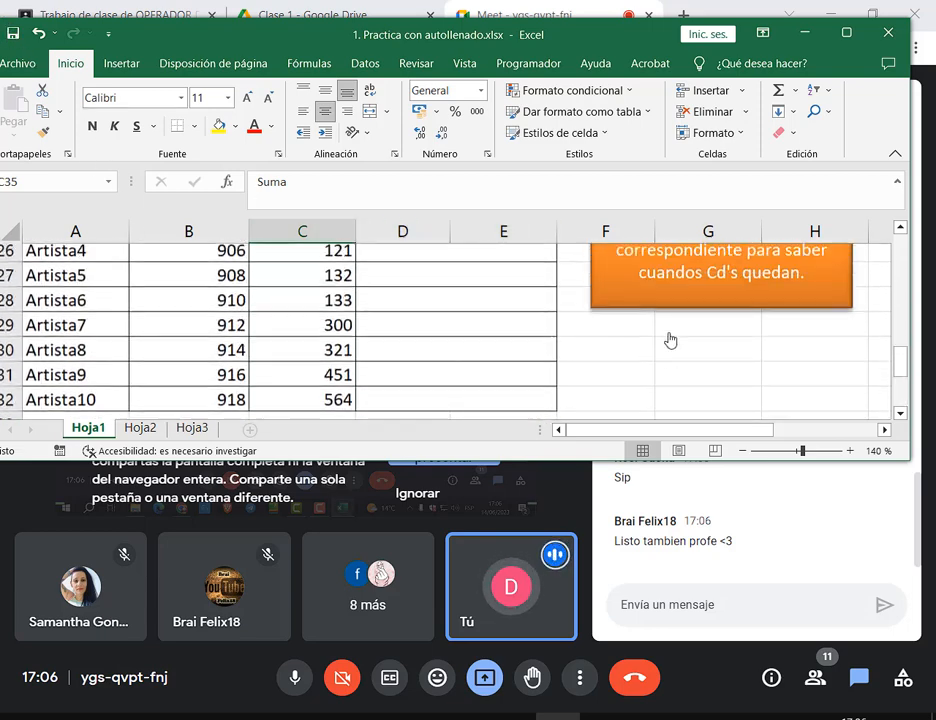
pyautogui.scroll(-3, 670, 339)
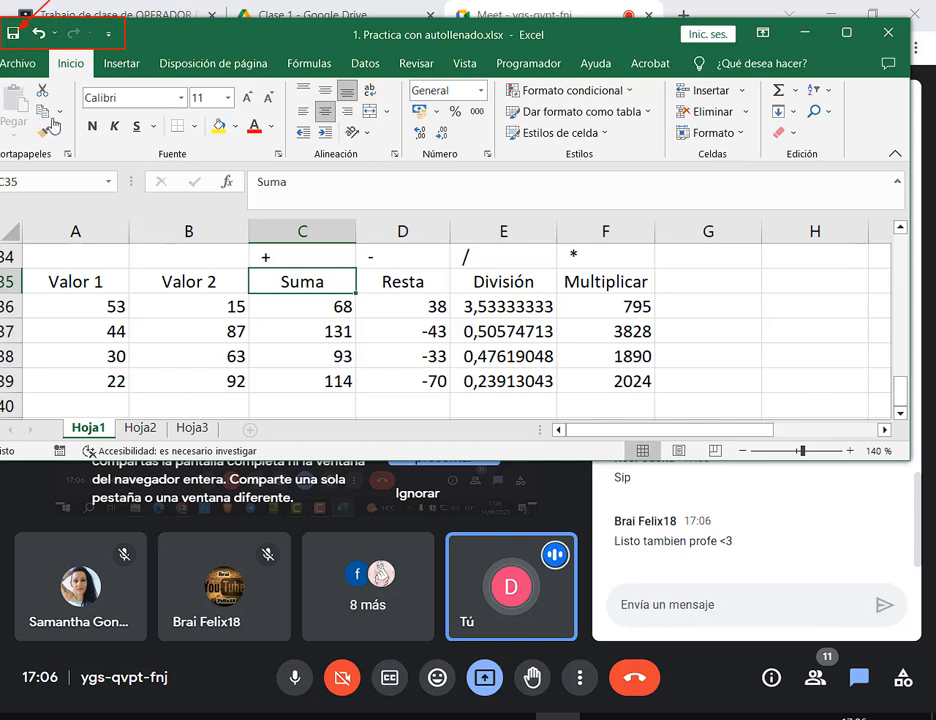
pyautogui.click(13, 33)
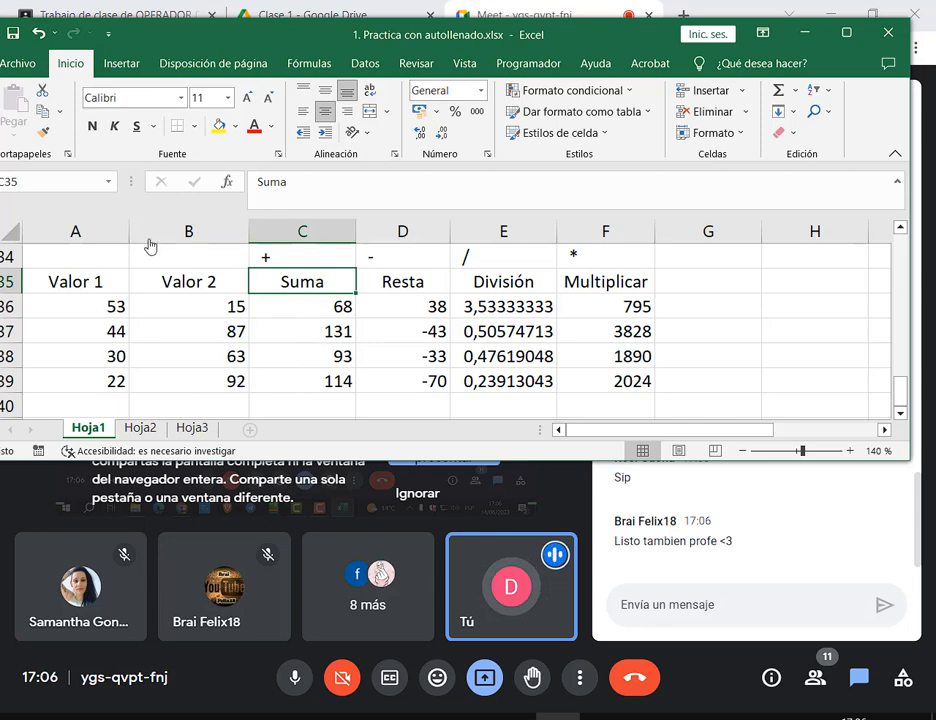
pyautogui.moveTo(187, 38); pyautogui.dragTo(193, 40)
pyautogui.click(35, 65)
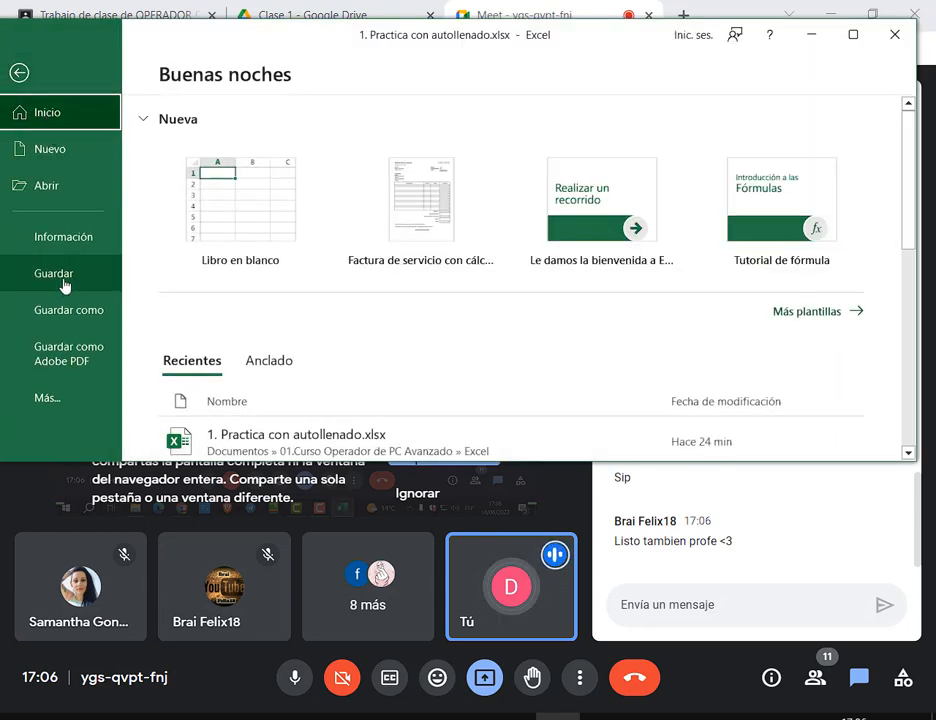
# Save the workbook, then view the recent workbooks list on the Abrir page
pyautogui.click(53, 274)
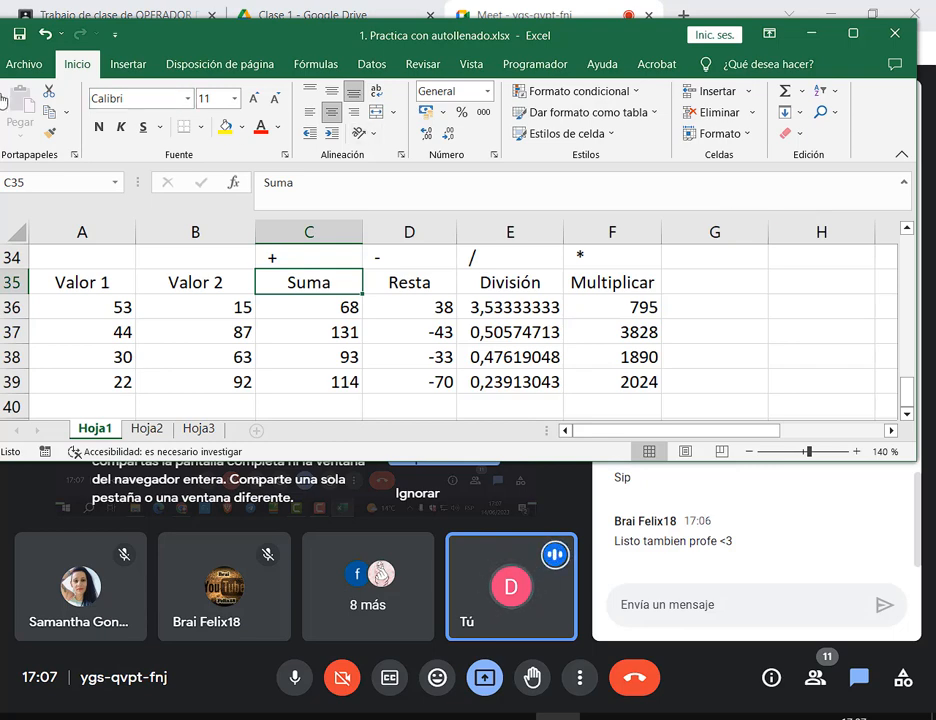
pyautogui.click(24, 63)
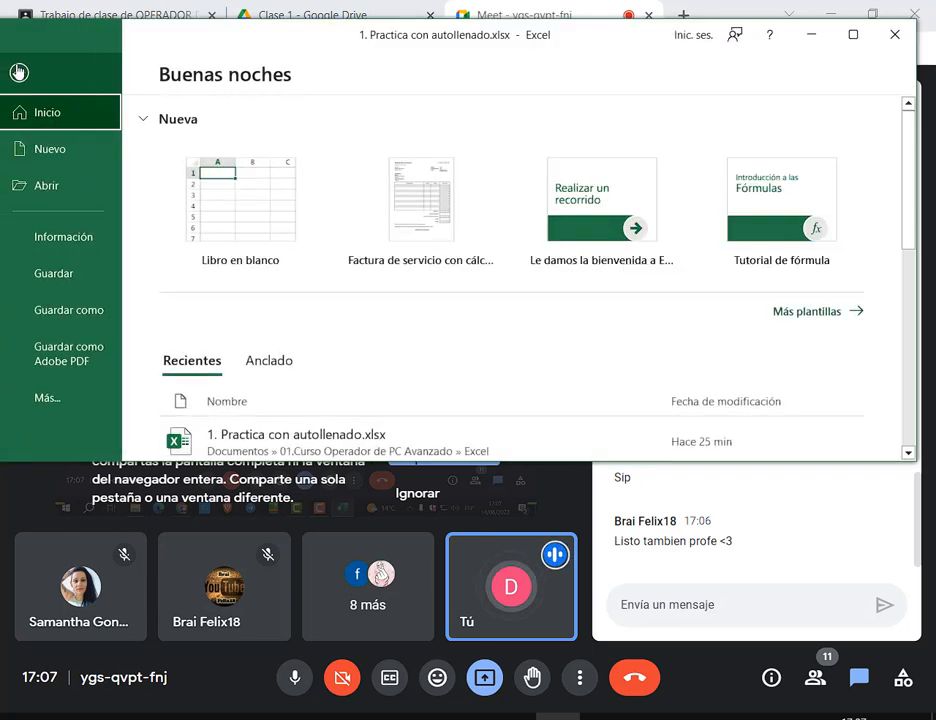
pyautogui.click(88, 194)
# Maximize Excel, return to the Hoja1 worksheet, and restore the window down
pyautogui.click(851, 34)
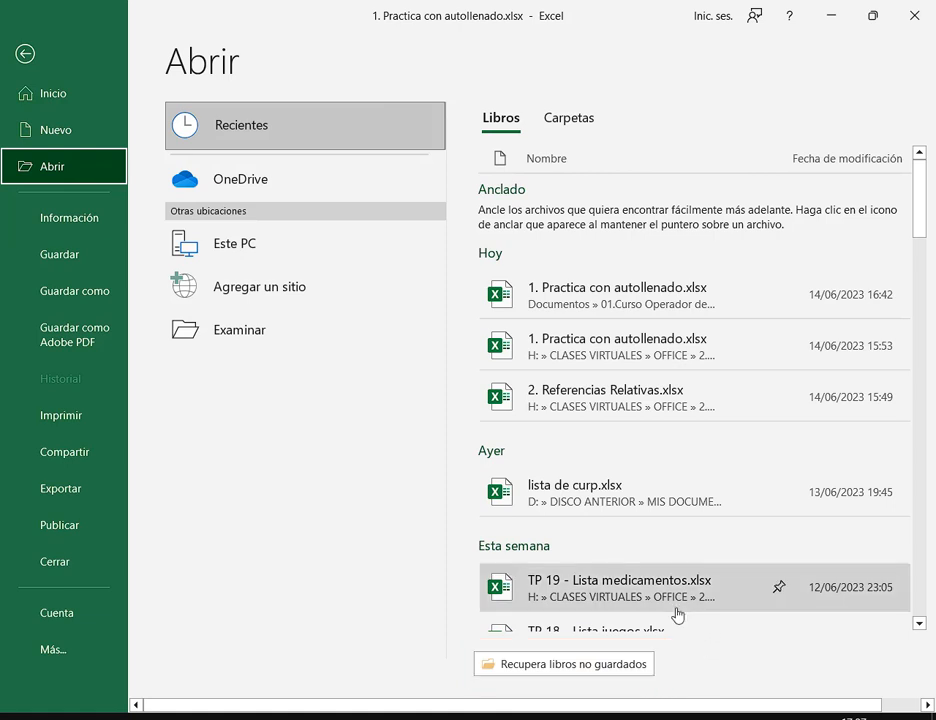
pyautogui.click(26, 55)
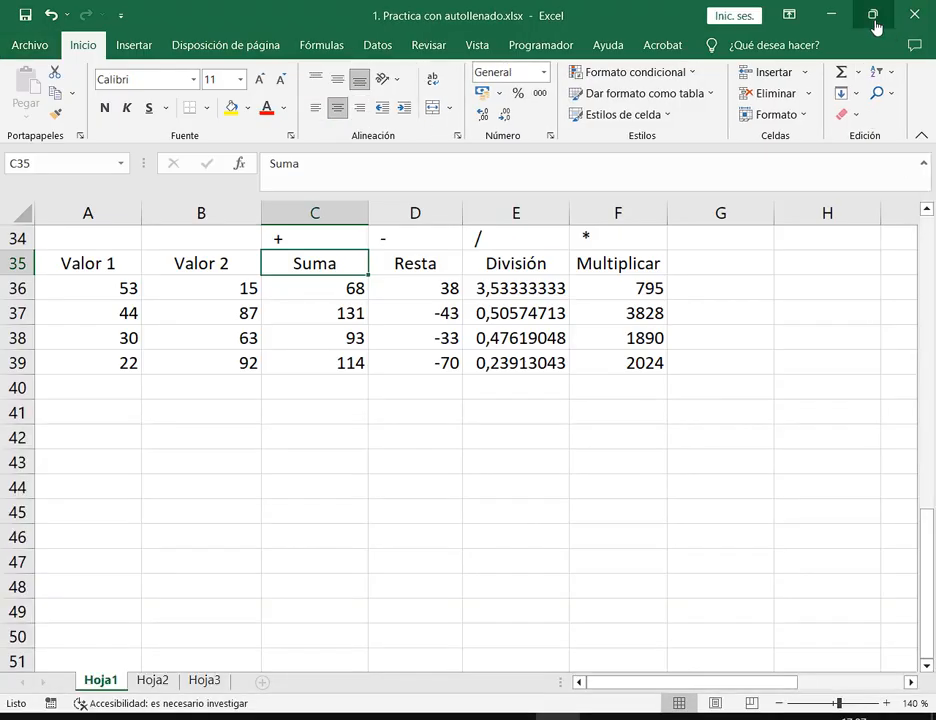
pyautogui.click(873, 15)
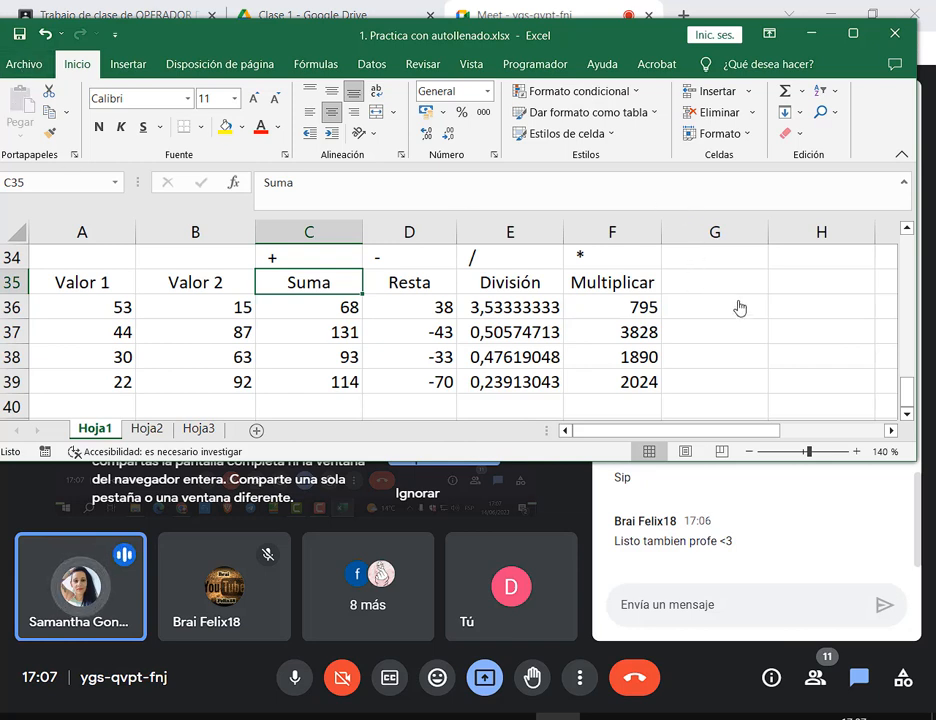
# Look at the Guardar como locations, then reopen Archivo on its new-templates and recent-workbooks view
pyautogui.click(25, 64)
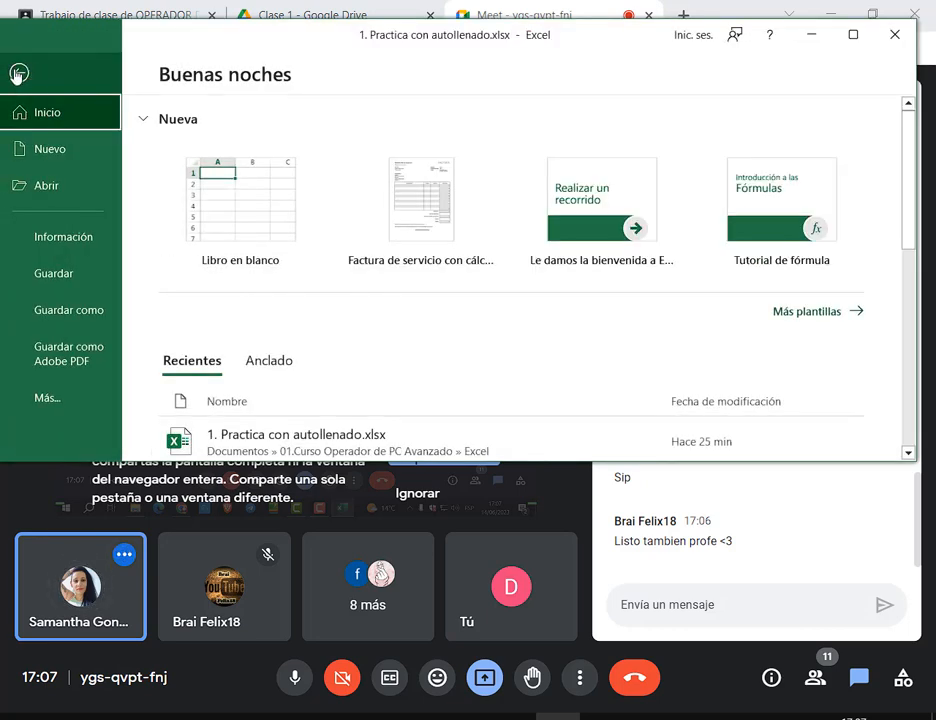
pyautogui.click(18, 73)
pyautogui.click(25, 63)
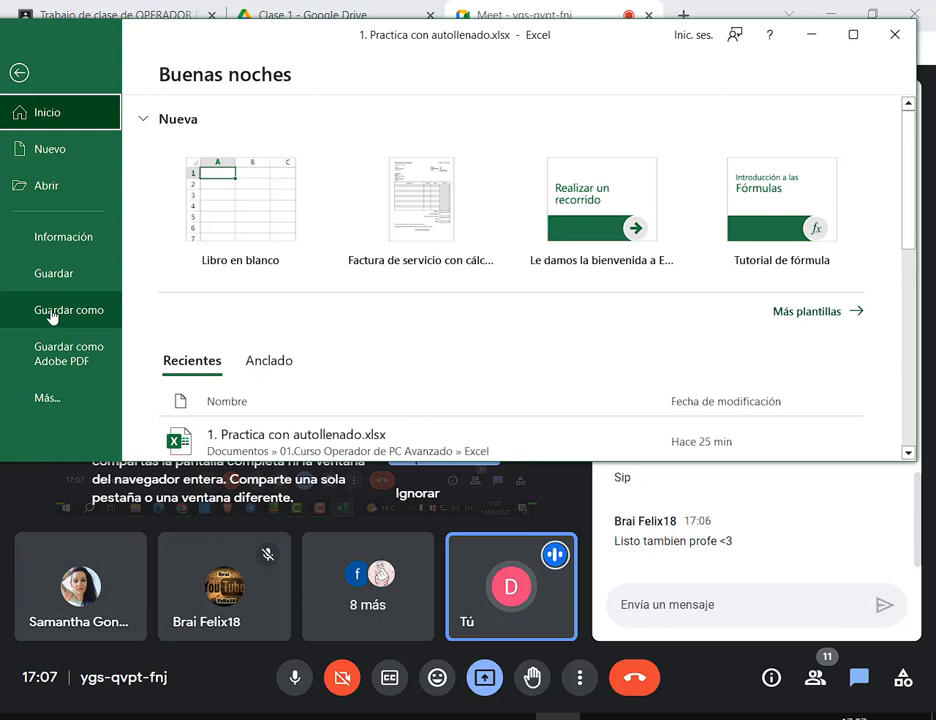
pyautogui.click(52, 313)
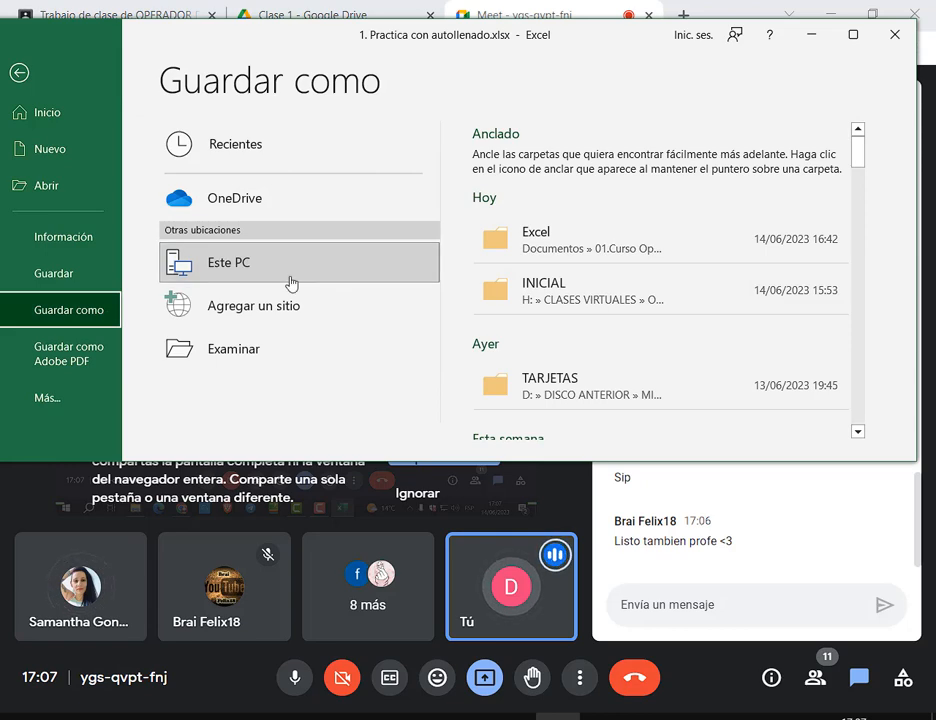
pyautogui.click(14, 74)
pyautogui.click(22, 63)
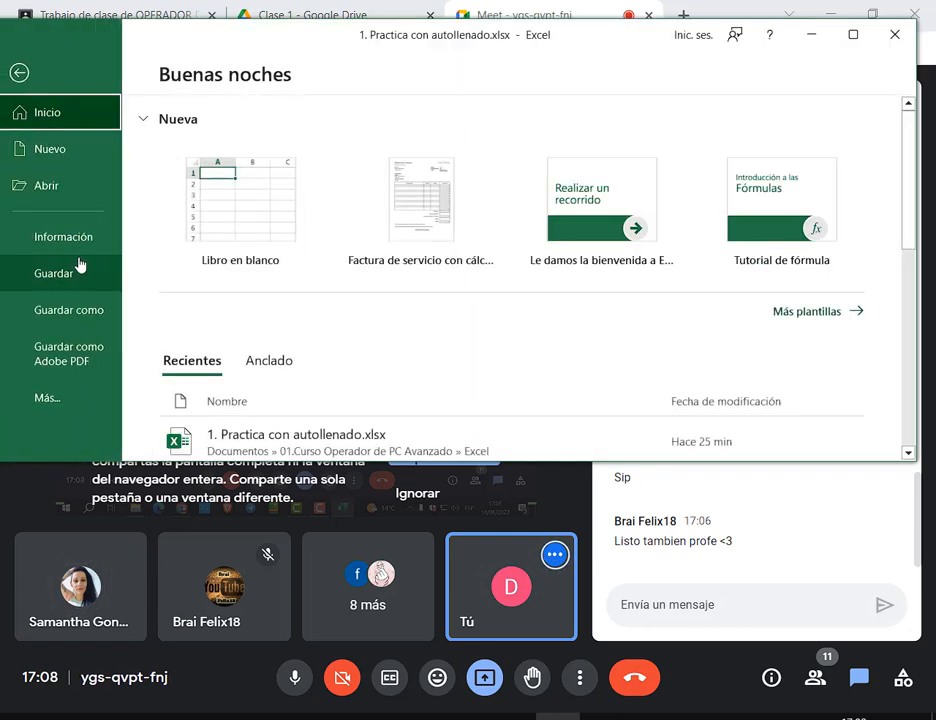
# Review the Guardar como save locations, then go back to the Hoja1 worksheet
pyautogui.click(76, 316)
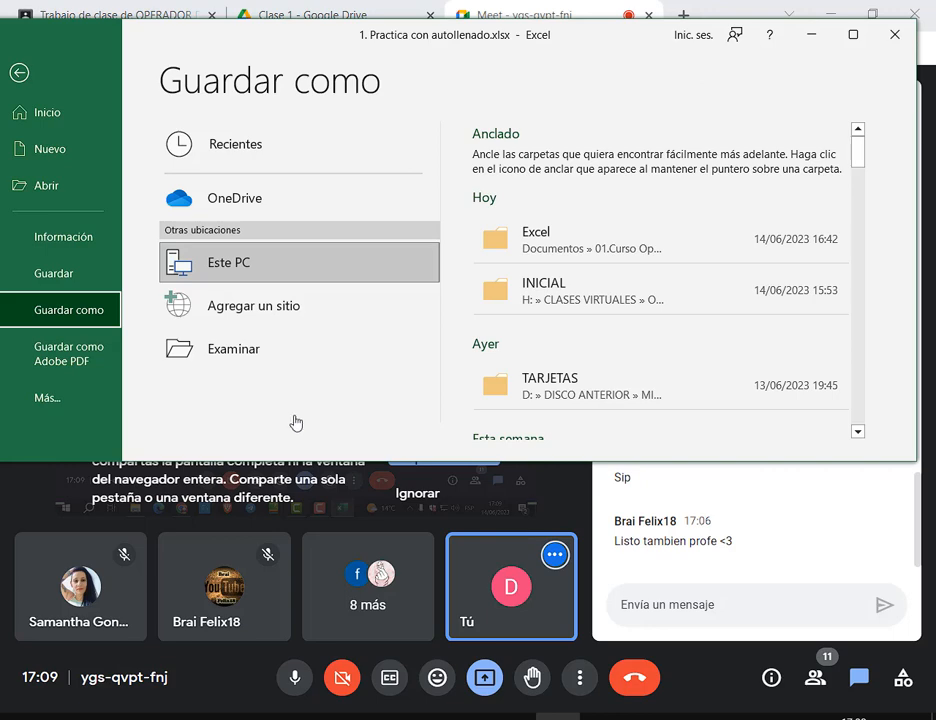
pyautogui.click(15, 72)
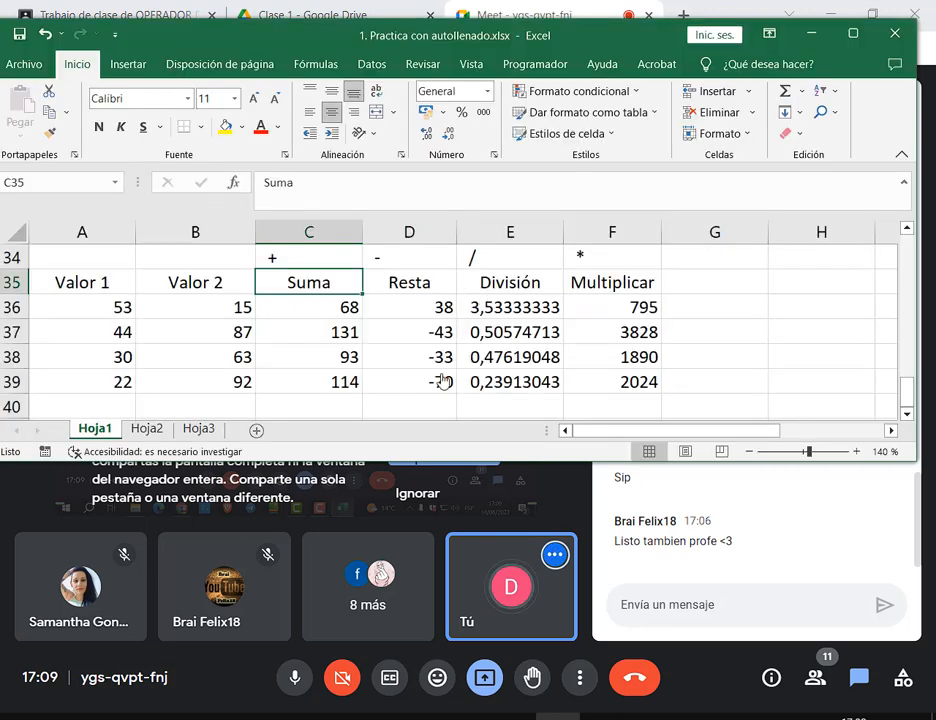
# Scroll to the Planilla A table, maximize Excel, and select cell D8
pyautogui.scroll(5, 408, 393)
pyautogui.scroll(6, 408, 393)
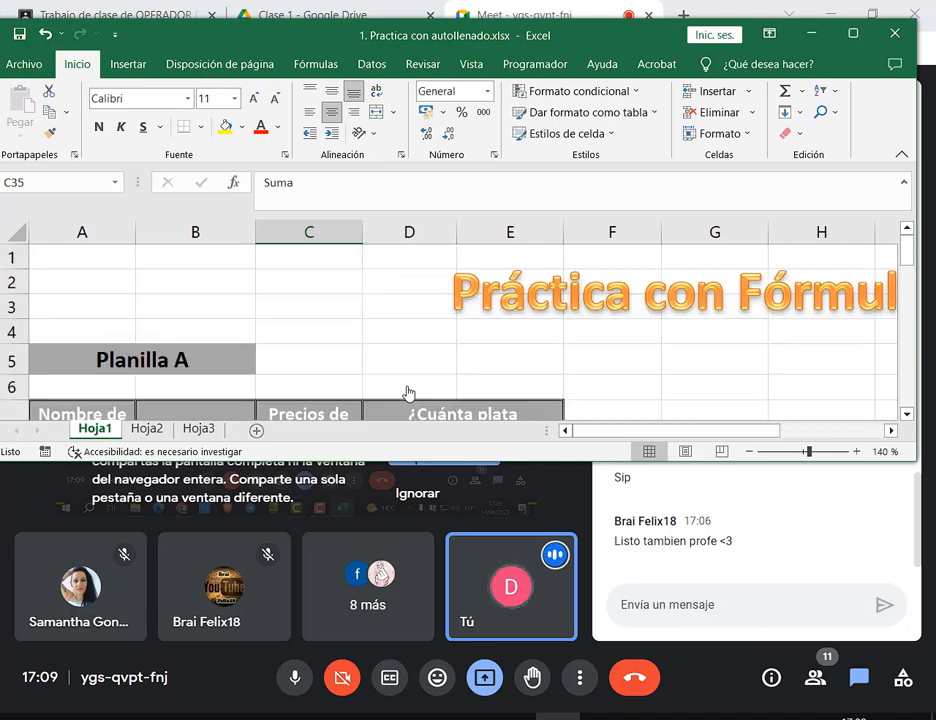
pyautogui.scroll(-1, 402, 390)
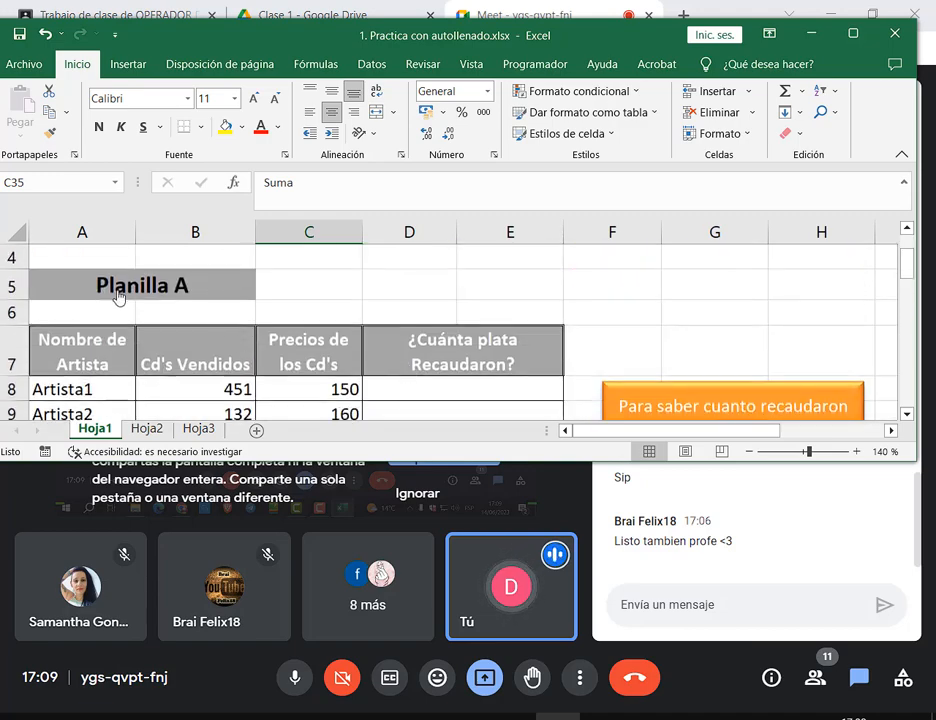
pyautogui.click(862, 48)
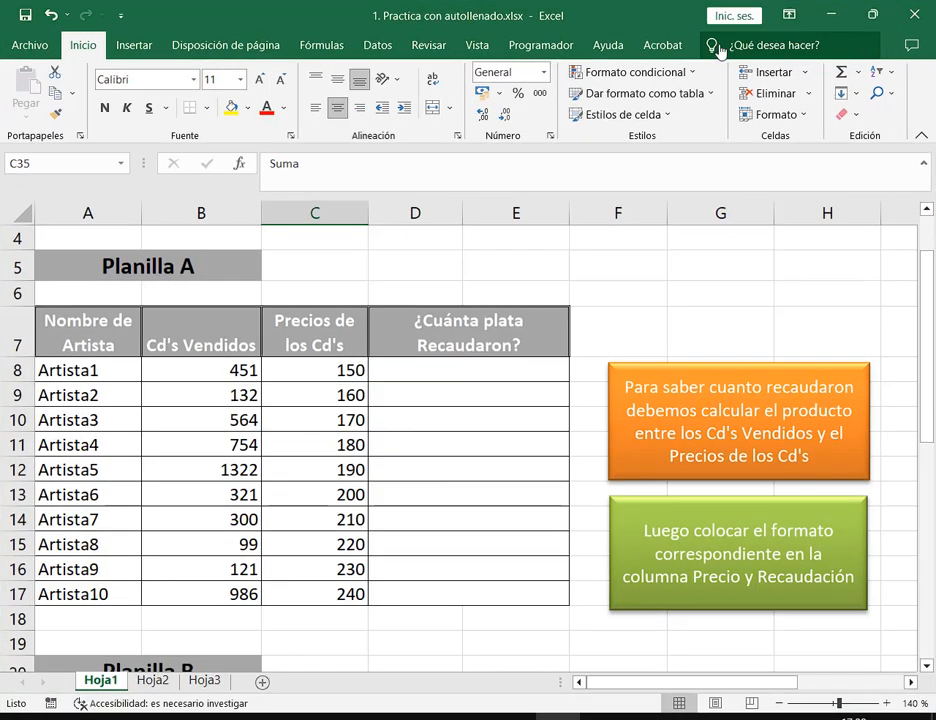
pyautogui.click(466, 372)
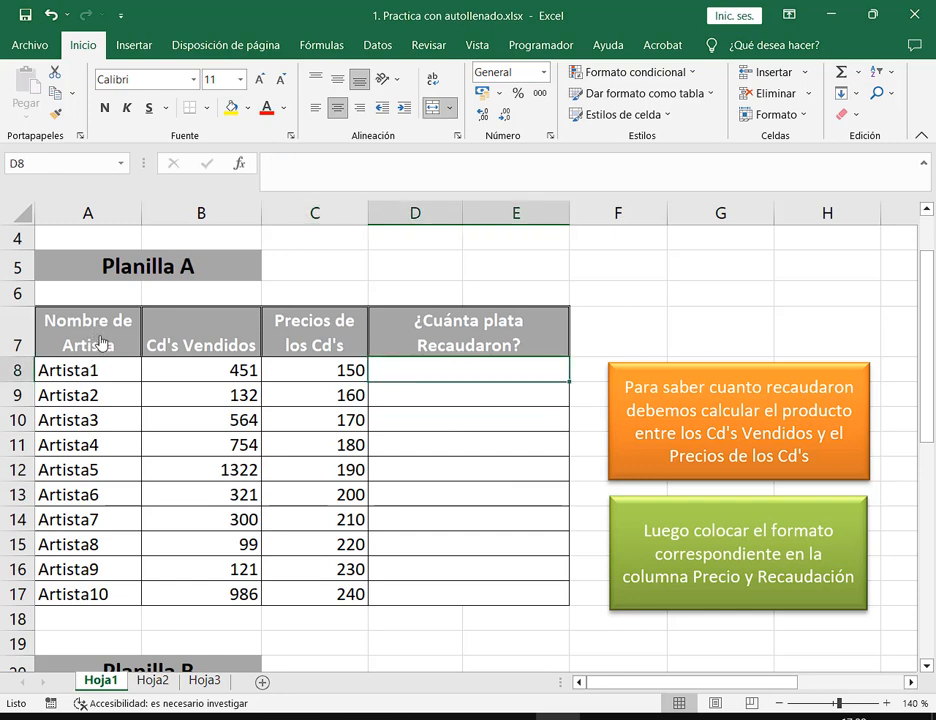
# Highlight the artist, Cd's Vendidos and price columns and the note's 'producto', then reselect D8
pyautogui.moveTo(104, 347); pyautogui.dragTo(491, 570)
pyautogui.moveTo(110, 372); pyautogui.dragTo(117, 468)
pyautogui.moveTo(186, 372); pyautogui.dragTo(205, 447)
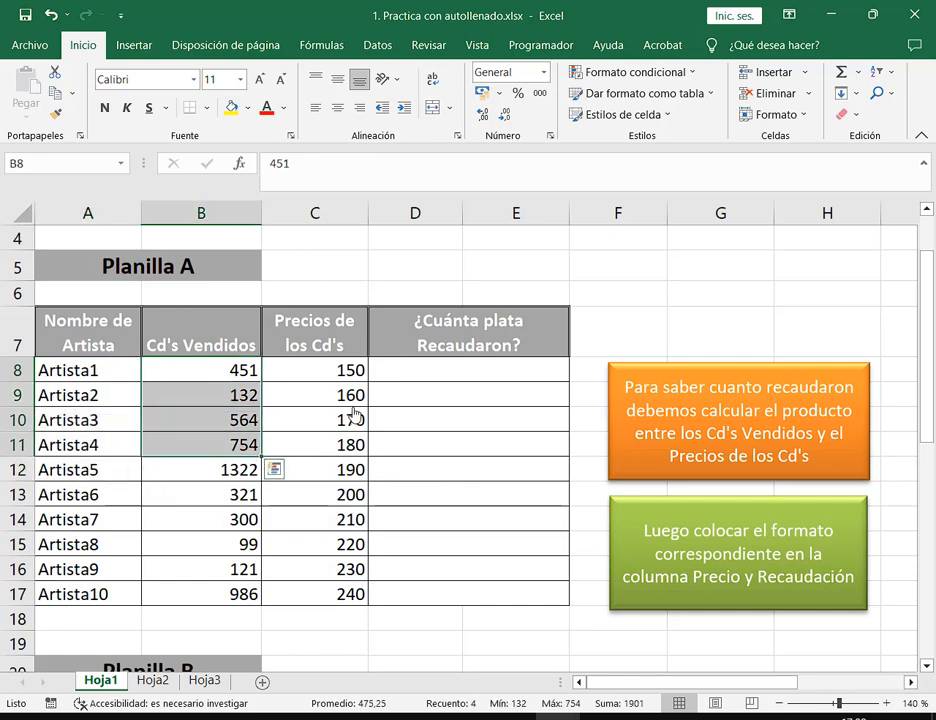
pyautogui.moveTo(300, 372); pyautogui.dragTo(305, 422)
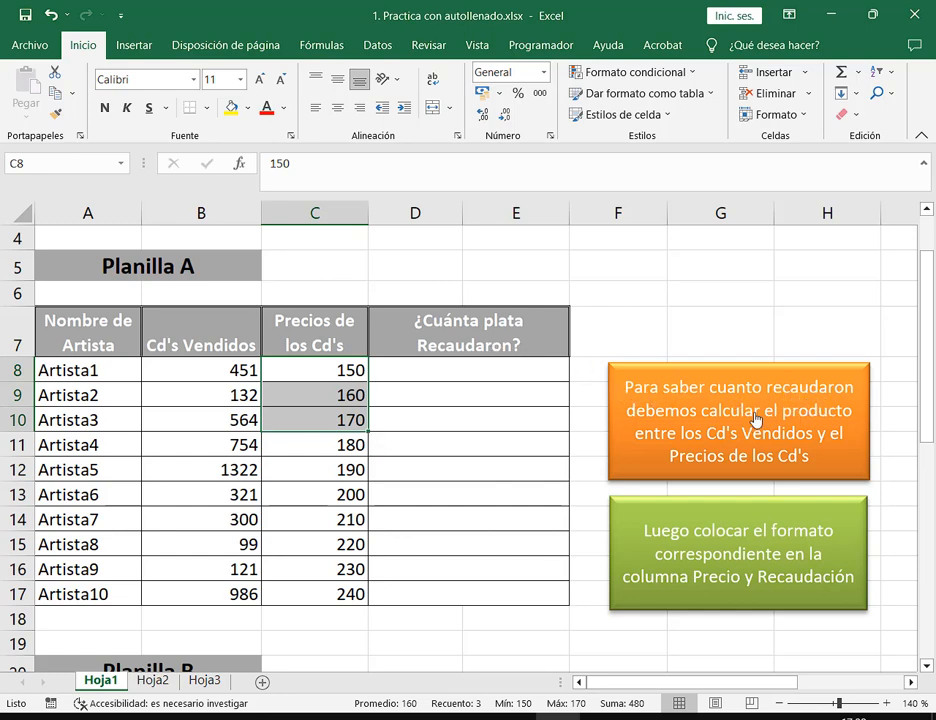
pyautogui.moveTo(780, 413); pyautogui.dragTo(854, 418)
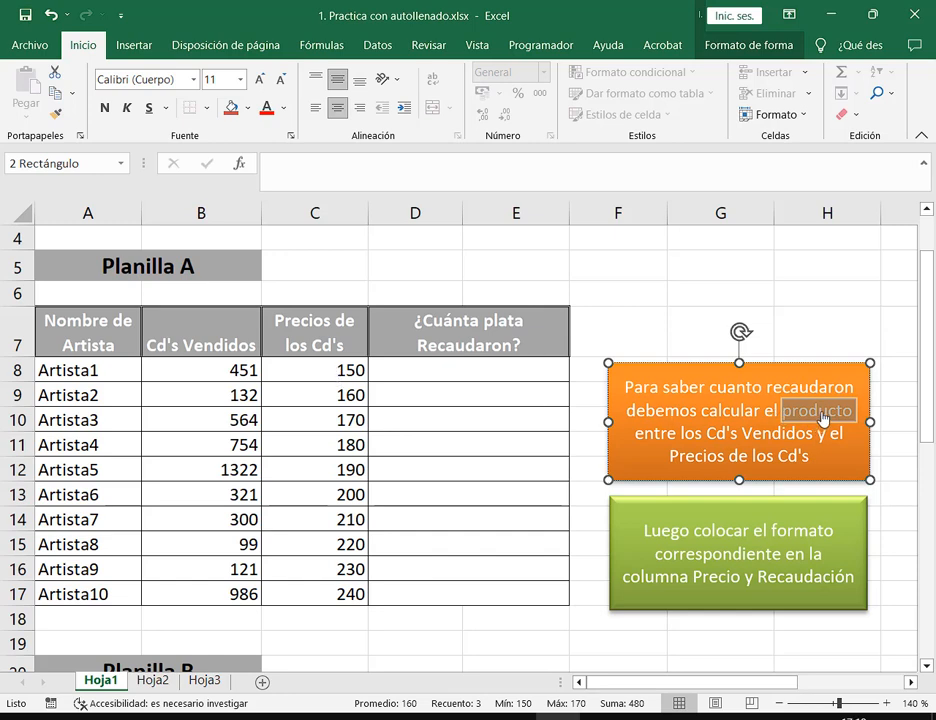
pyautogui.moveTo(818, 418)
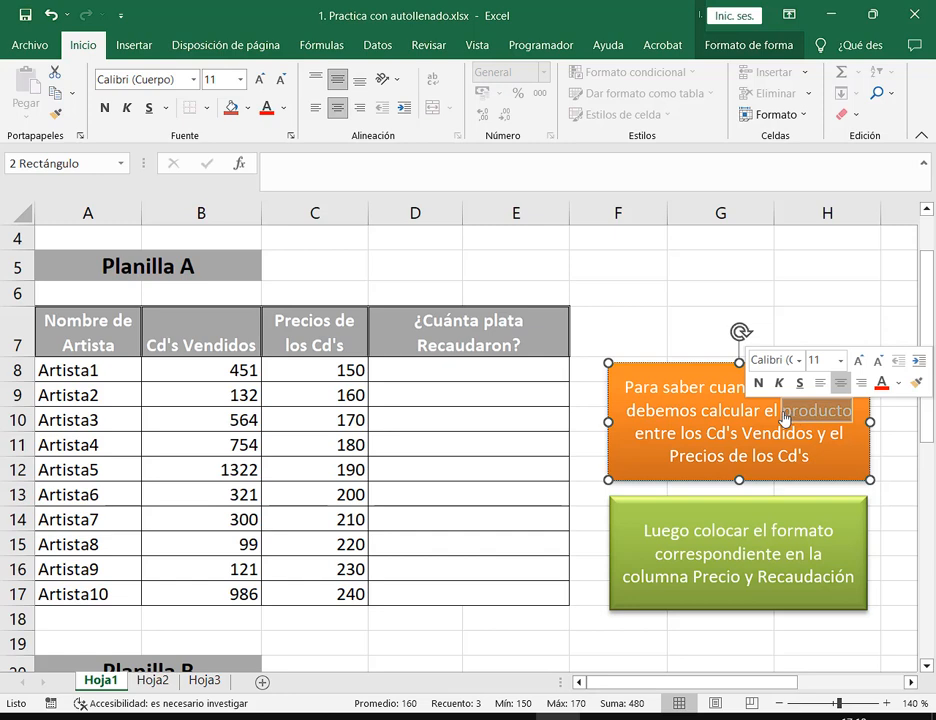
pyautogui.click(464, 379)
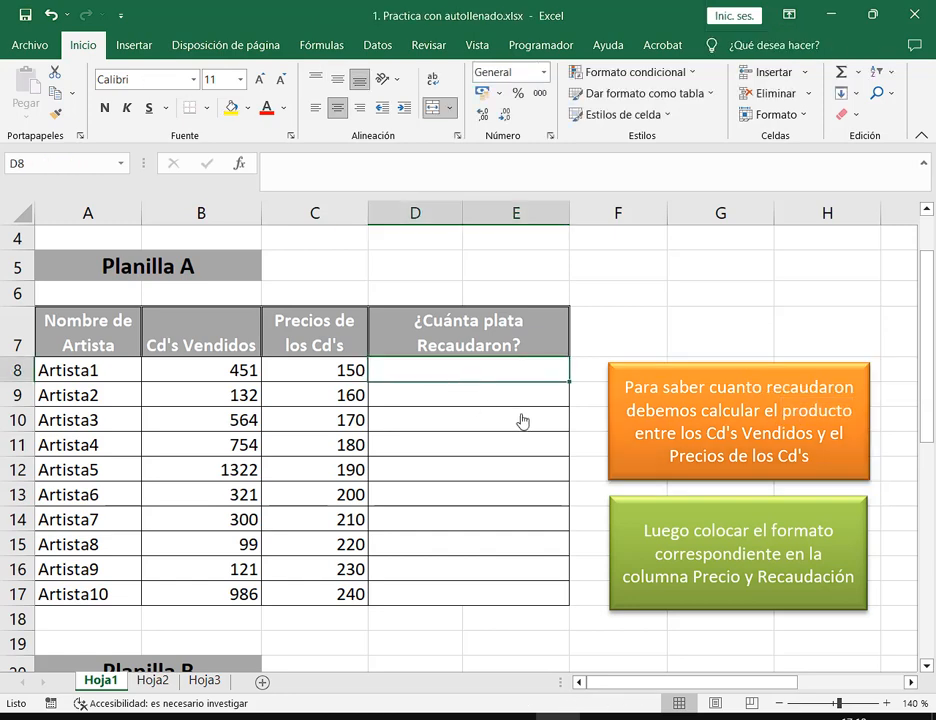
# Build =B8*C8 in D8, then cut the *C8 part and commit the shortened formula
pyautogui.write('=')
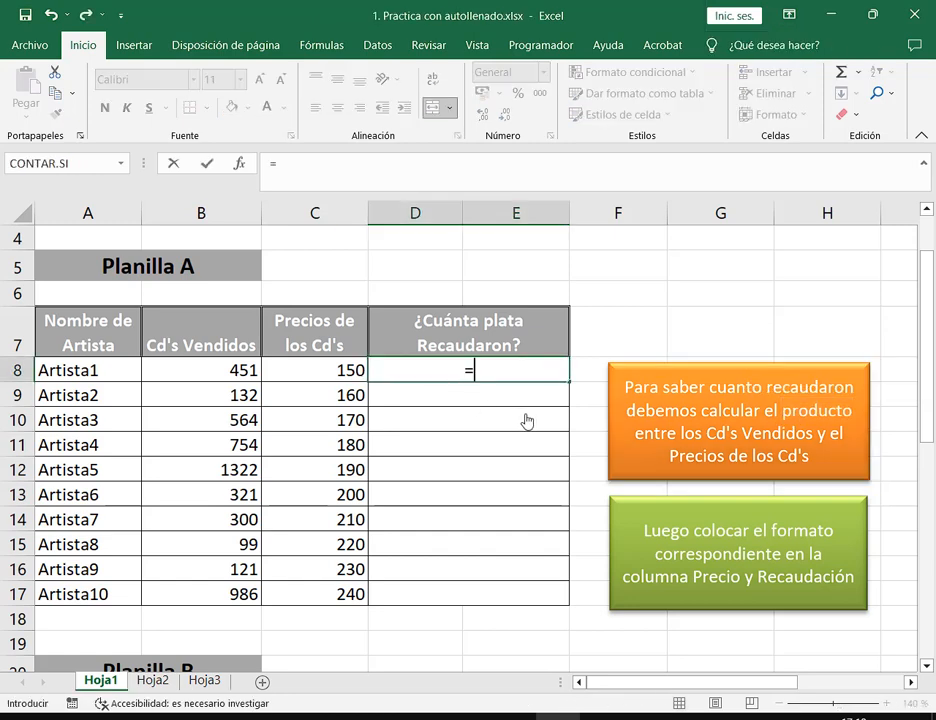
pyautogui.click(218, 379)
pyautogui.write('*')
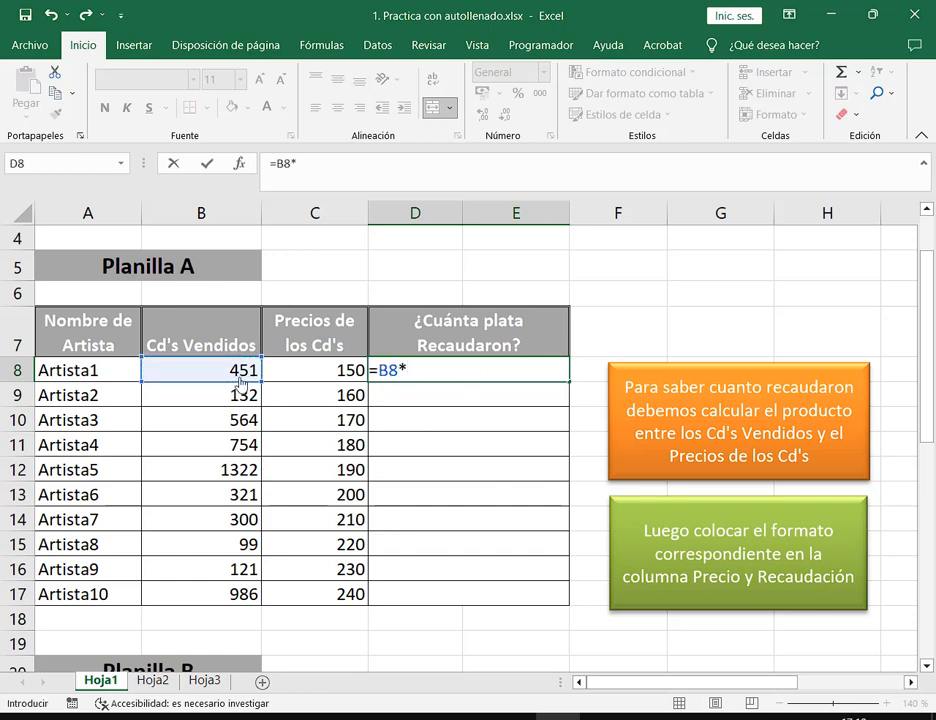
pyautogui.click(312, 374)
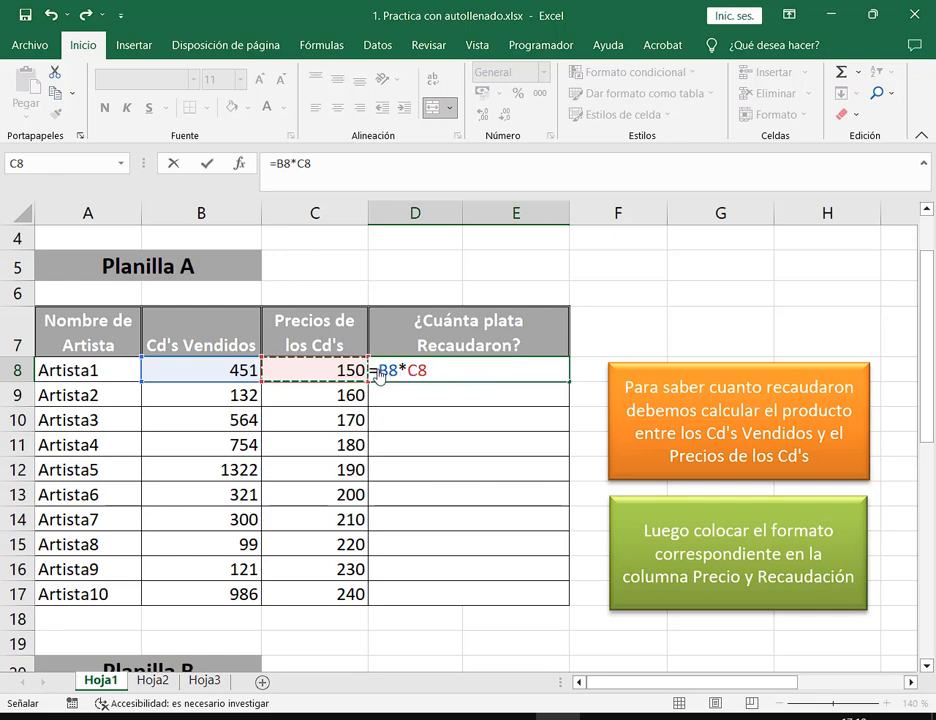
pyautogui.moveTo(379, 371); pyautogui.dragTo(397, 373)
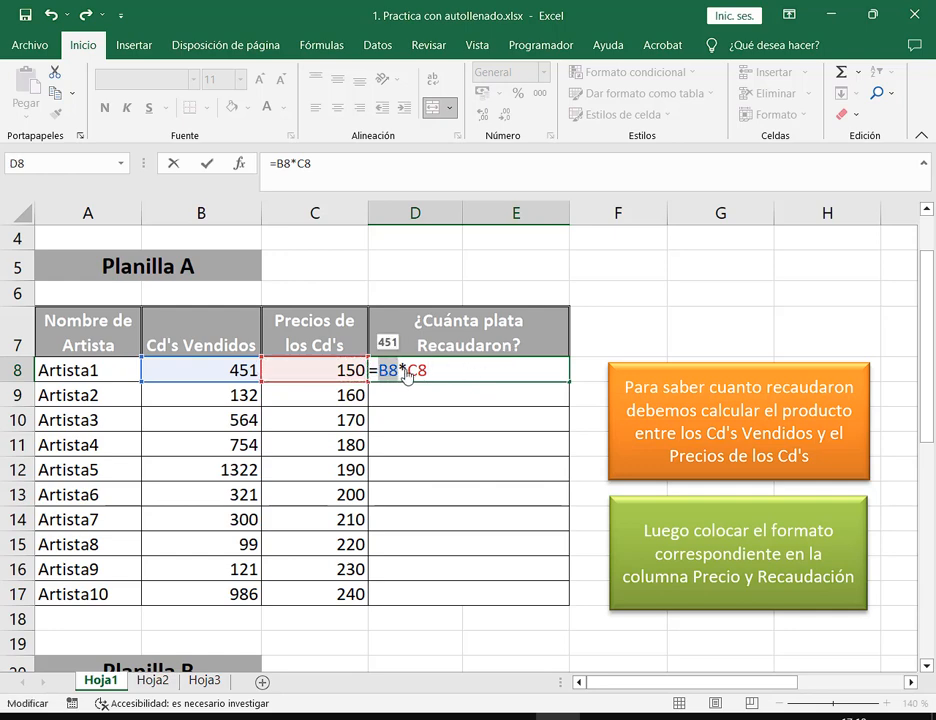
pyautogui.click(402, 372)
pyautogui.moveTo(402, 374); pyautogui.dragTo(453, 382)
pyautogui.press('BackSpace')
pyautogui.press('BackSpace')
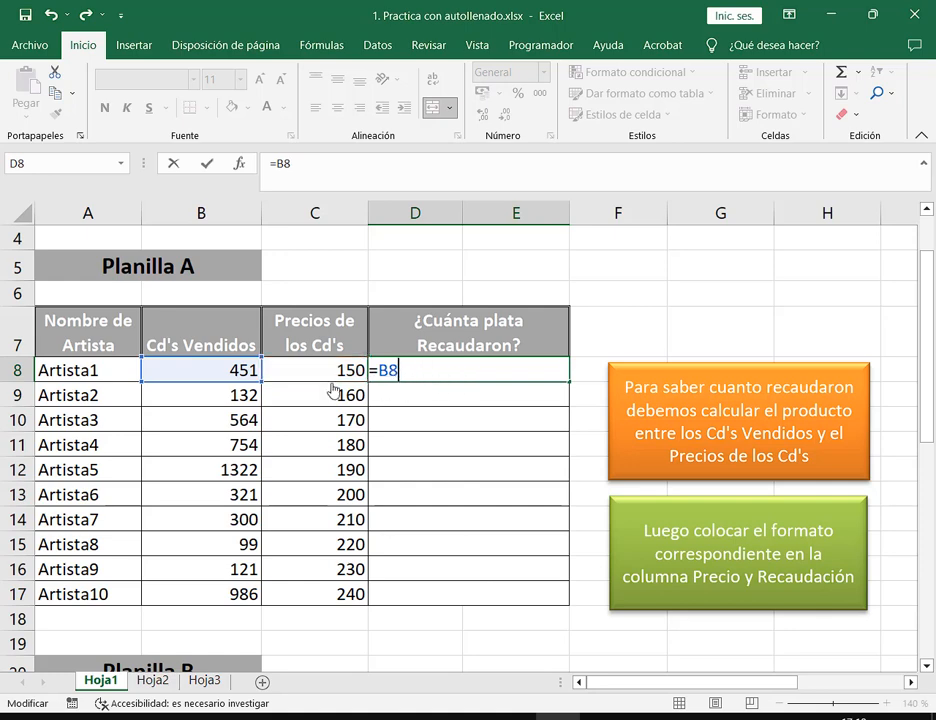
pyautogui.click(329, 378)
# Re-edit D8 back to =B8*C8 and commit it, showing 67650
pyautogui.doubleClick(428, 376)
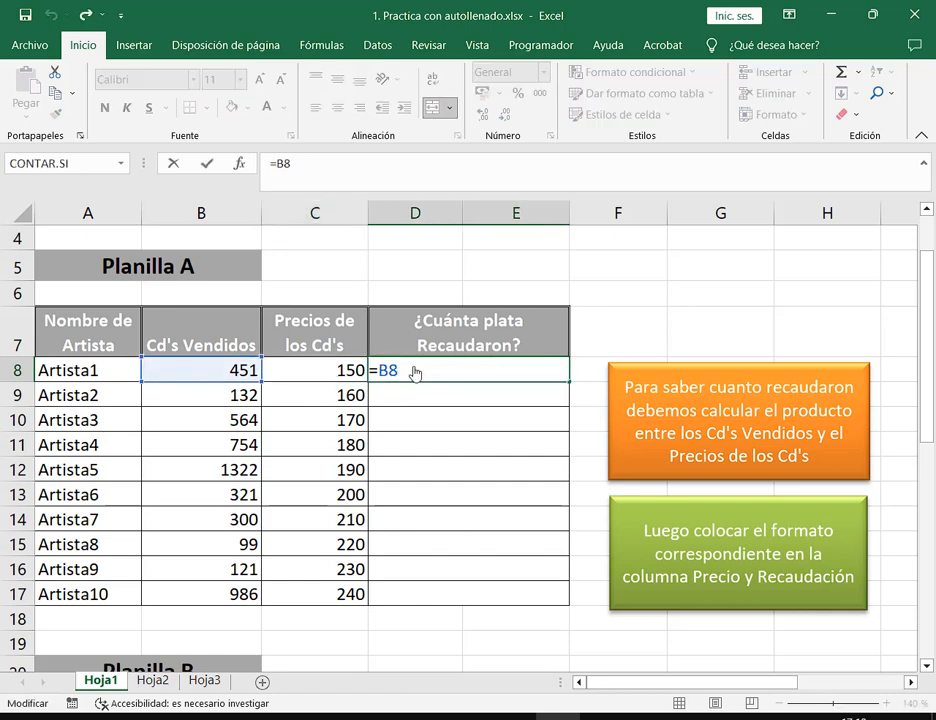
pyautogui.press('BackSpace')
pyautogui.press('BackSpace')
pyautogui.click(220, 374)
pyautogui.click(316, 378)
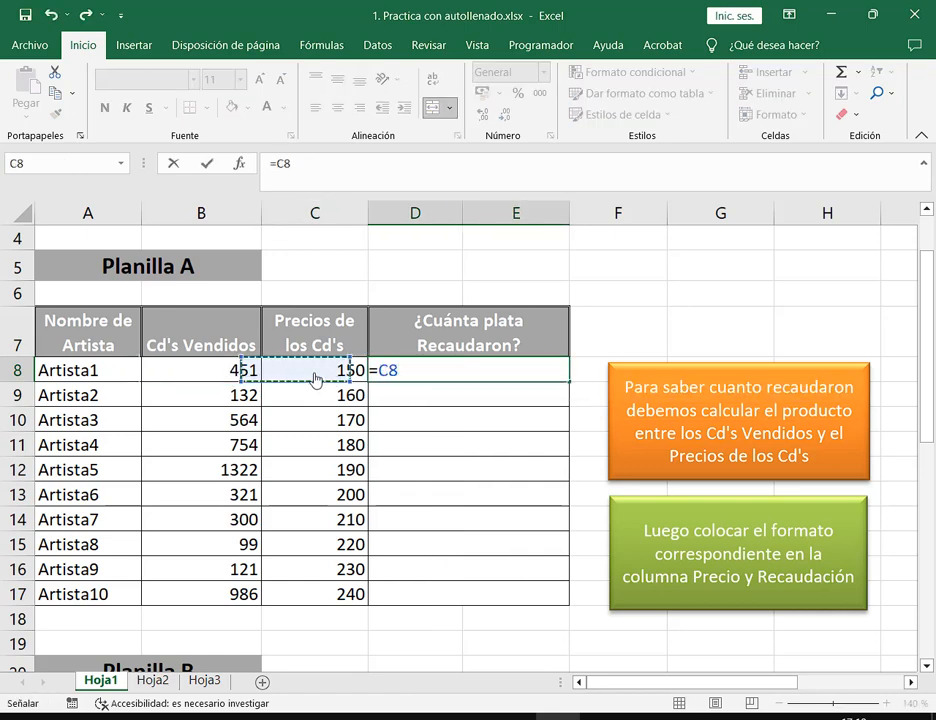
pyautogui.click(242, 375)
pyautogui.click(317, 378)
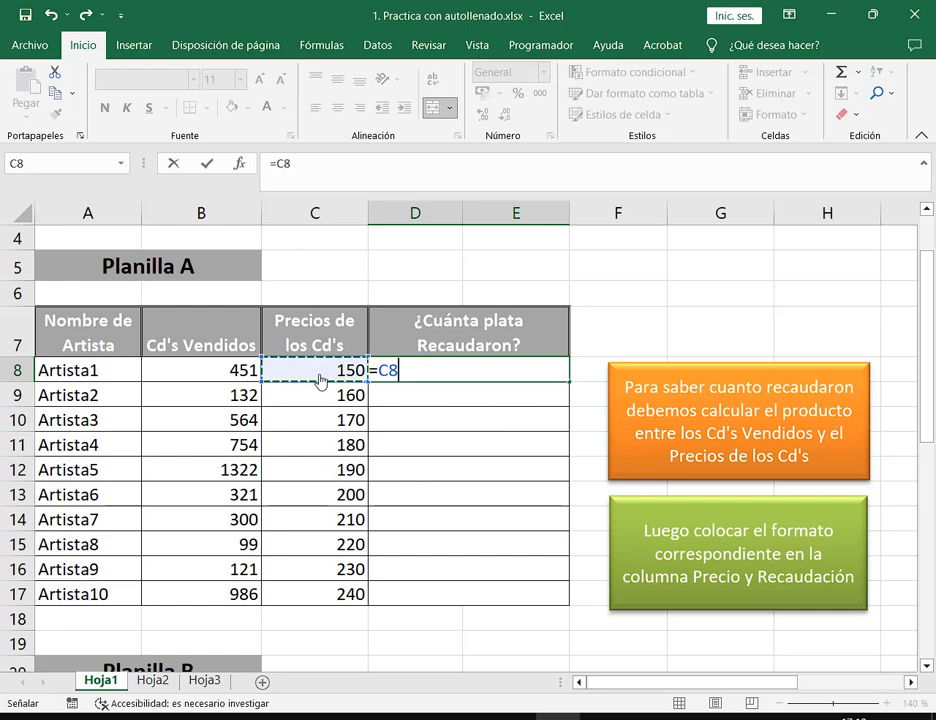
pyautogui.click(228, 372)
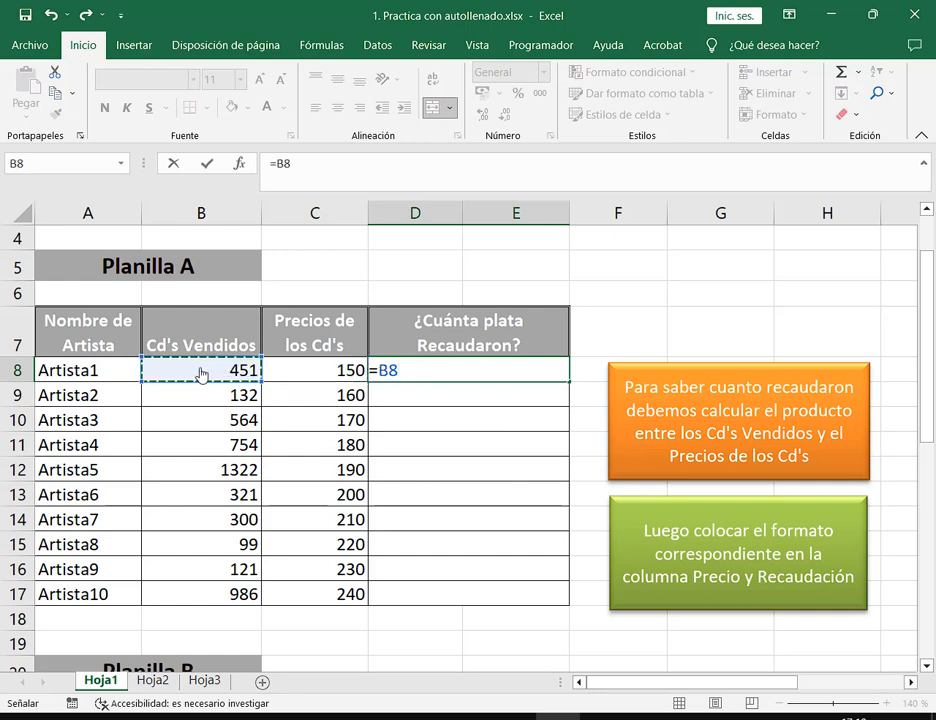
pyautogui.write('*')
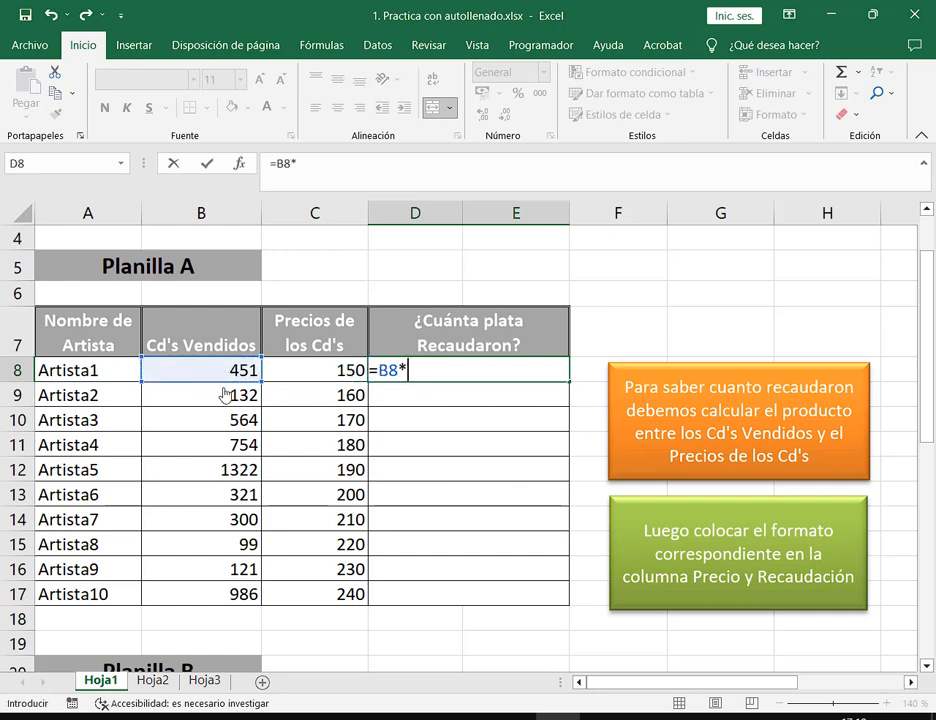
pyautogui.click(301, 383)
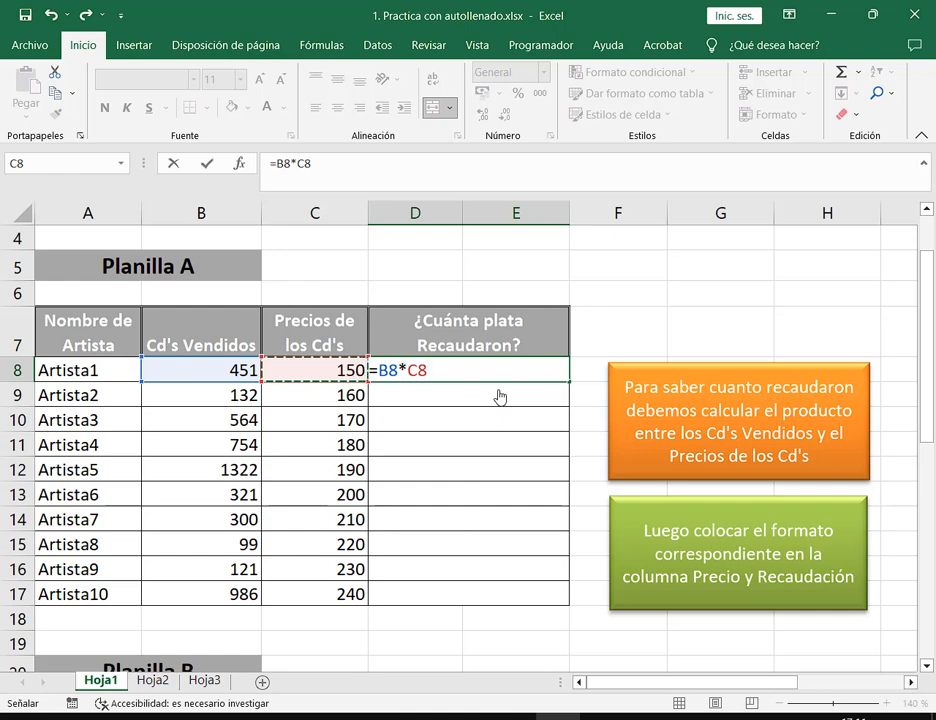
pyautogui.press('Return')
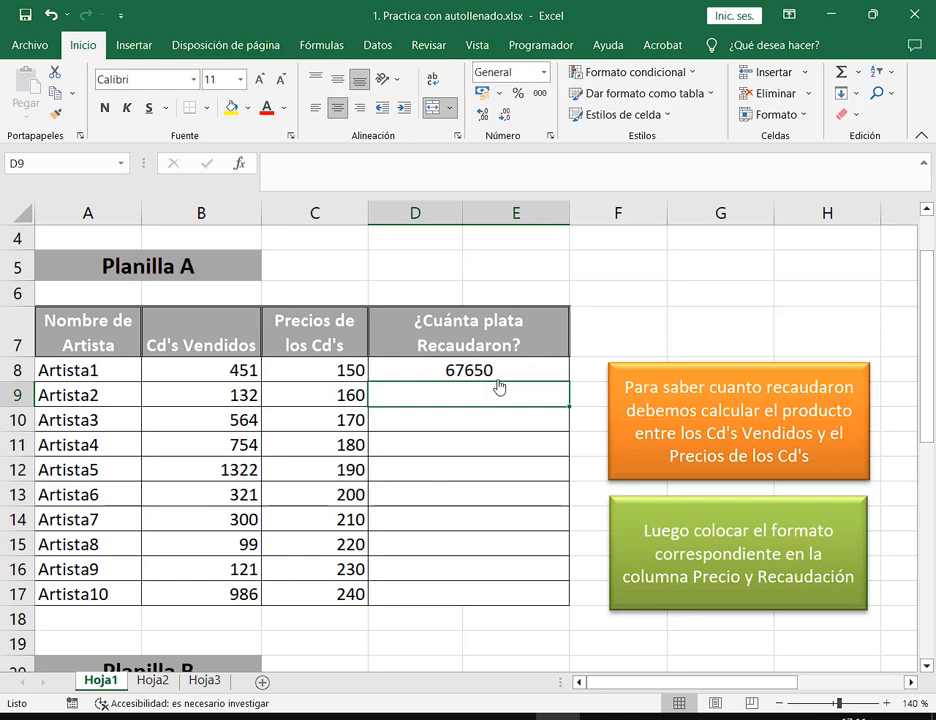
# Enter =B9*C9 in D9 for the second artist's revenue
pyautogui.click(499, 375)
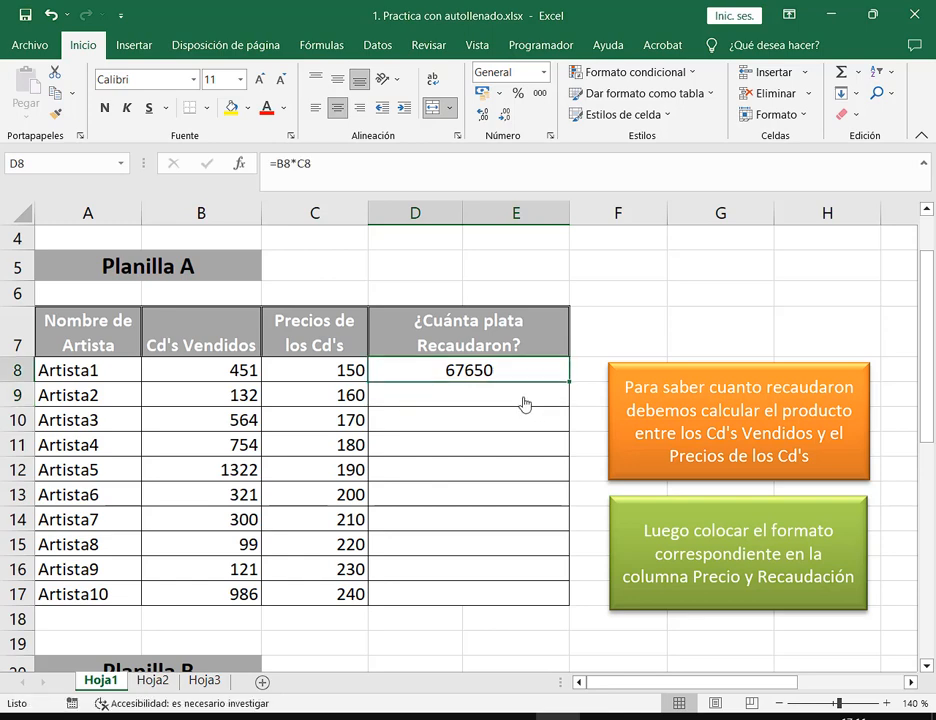
pyautogui.click(525, 404)
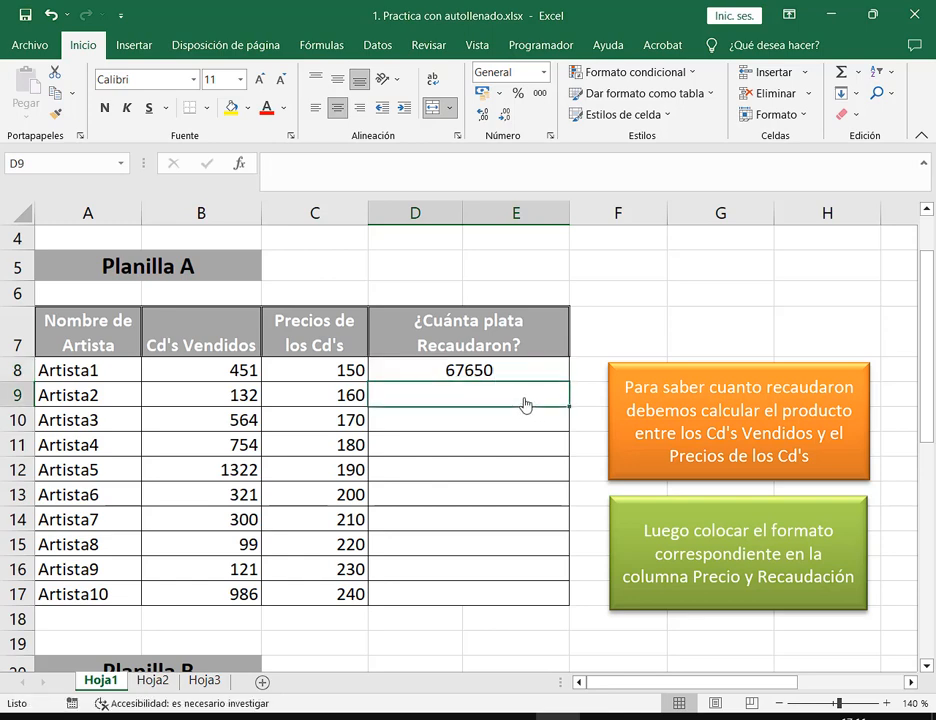
pyautogui.write('=')
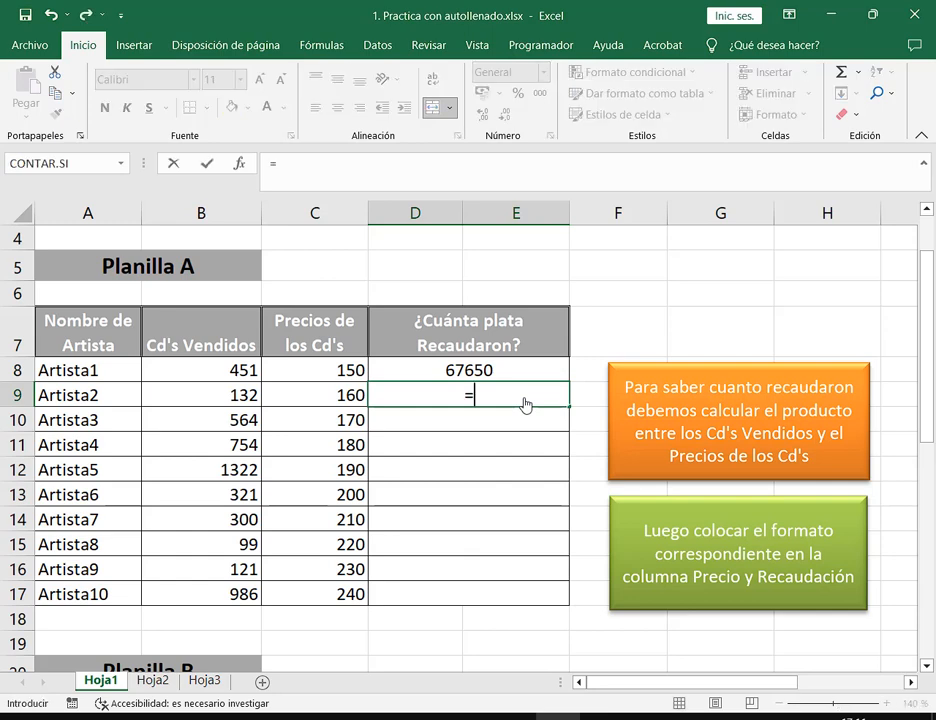
pyautogui.click(182, 402)
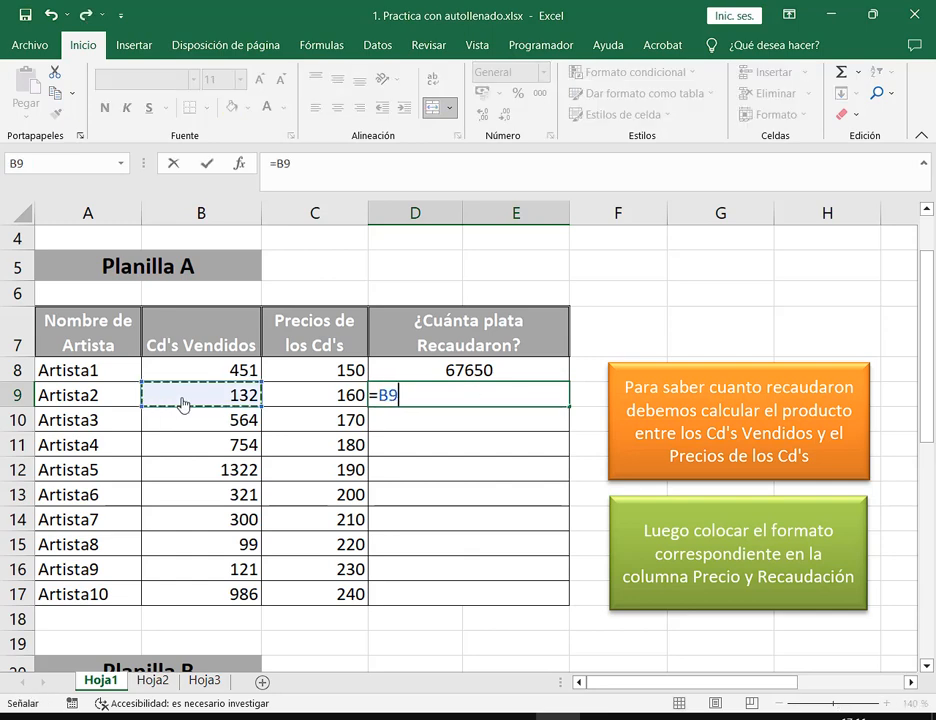
pyautogui.write('*')
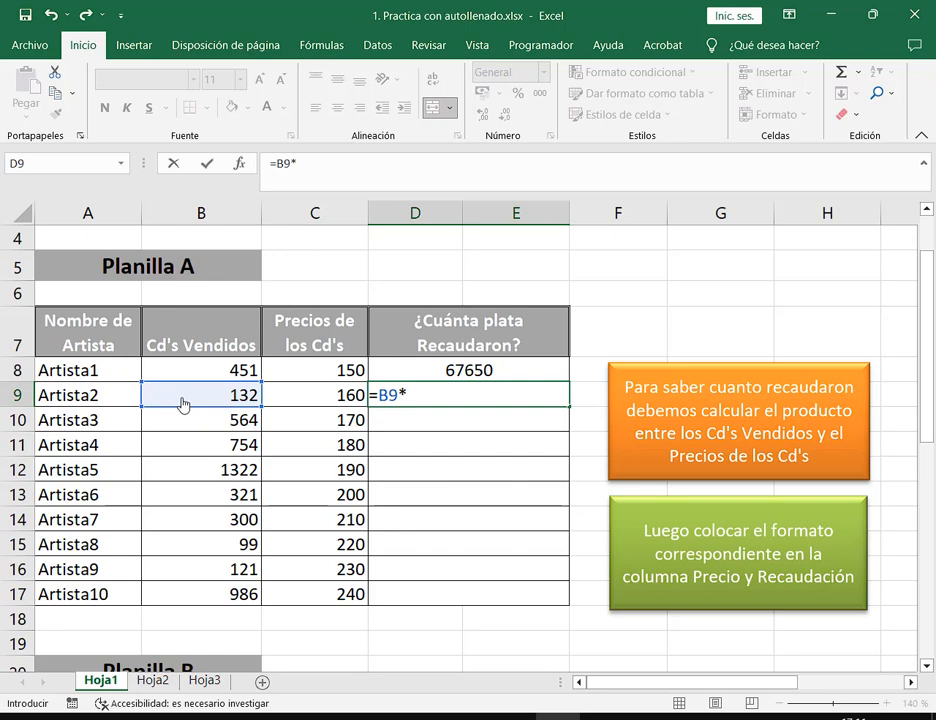
pyautogui.click(288, 401)
pyautogui.press('Return')
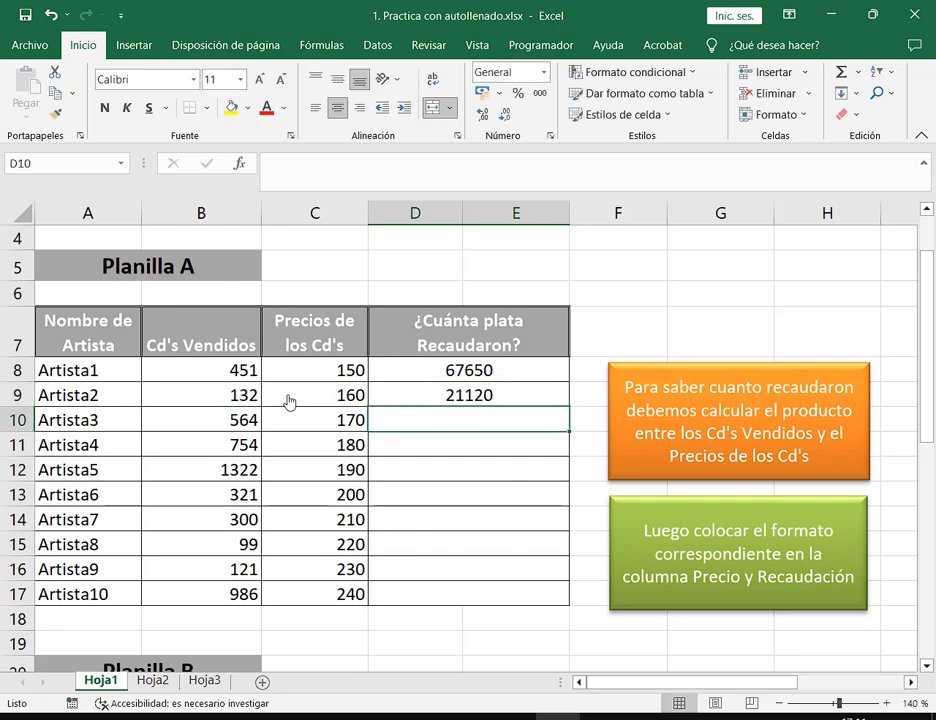
# Fill D9's formula down through D17 with the fill handle, then select D8
pyautogui.press('Up')
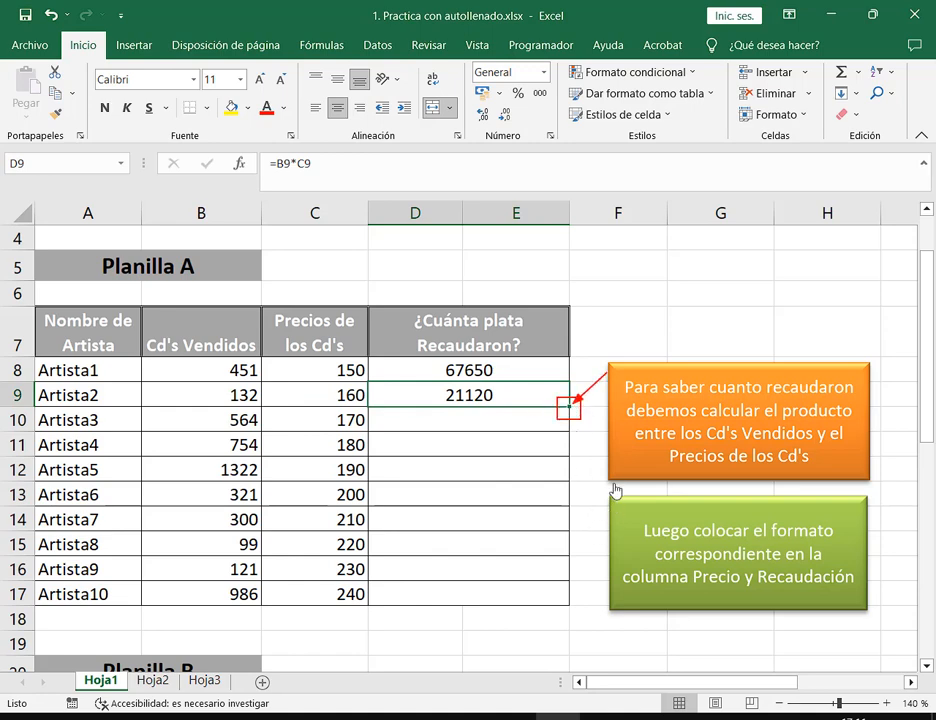
pyautogui.doubleClick(572, 410)
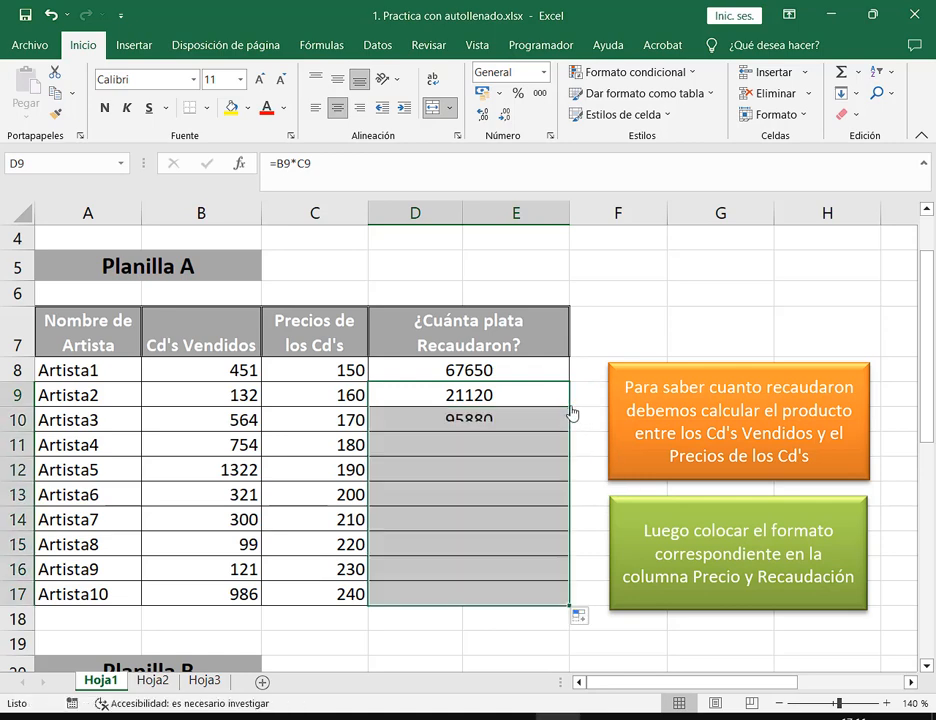
pyautogui.click(539, 369)
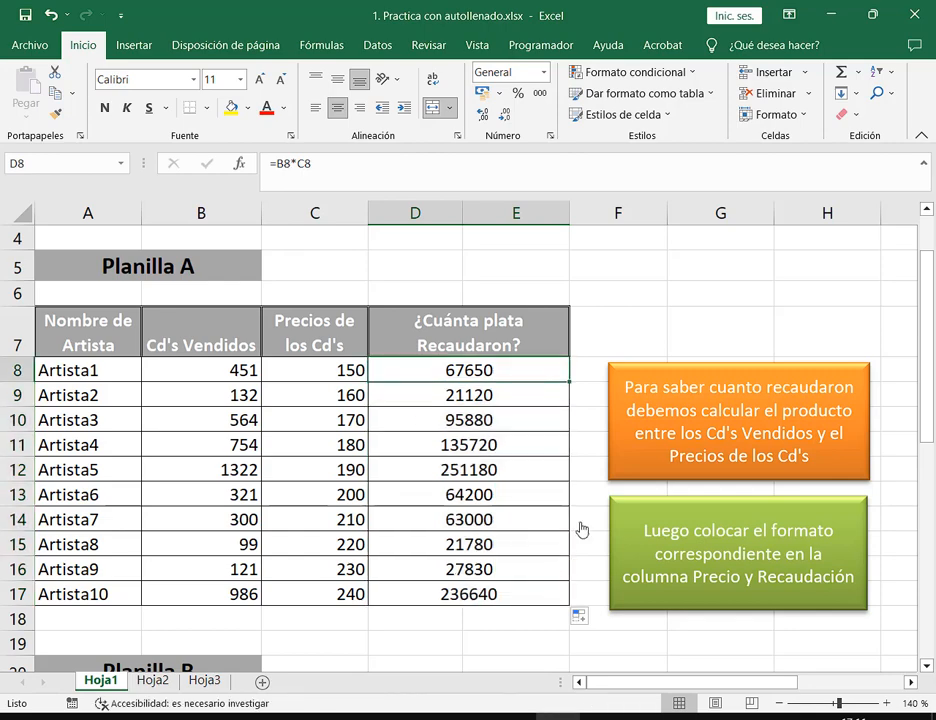
# Restore down, shrink and move Excel beside the Meet chat, then open D8's =B8*C8 formula
pyautogui.click(879, 18)
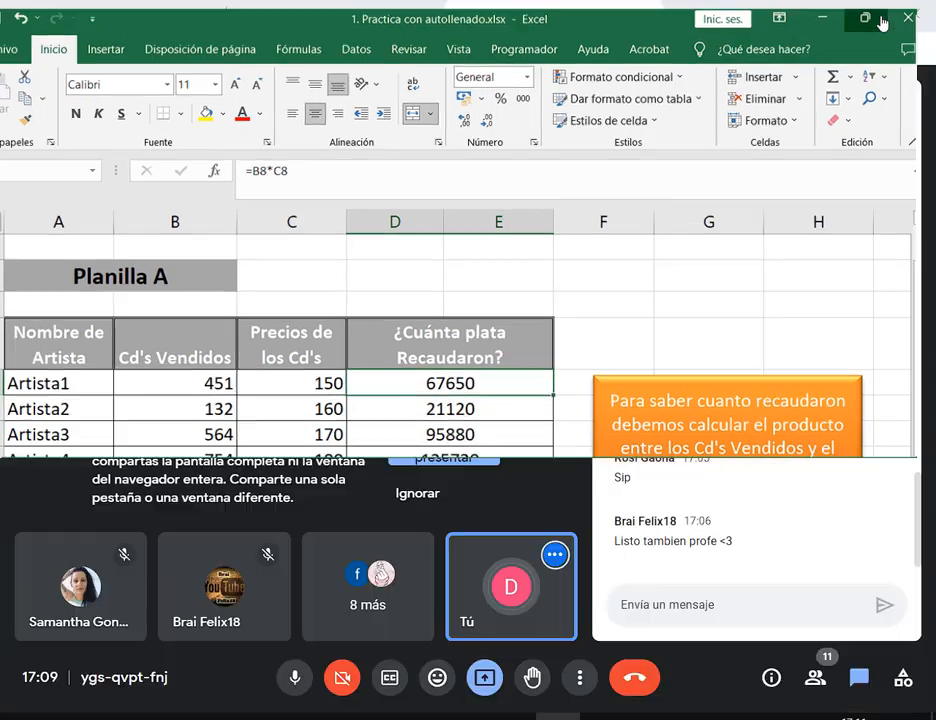
pyautogui.moveTo(930, 466); pyautogui.dragTo(729, 526)
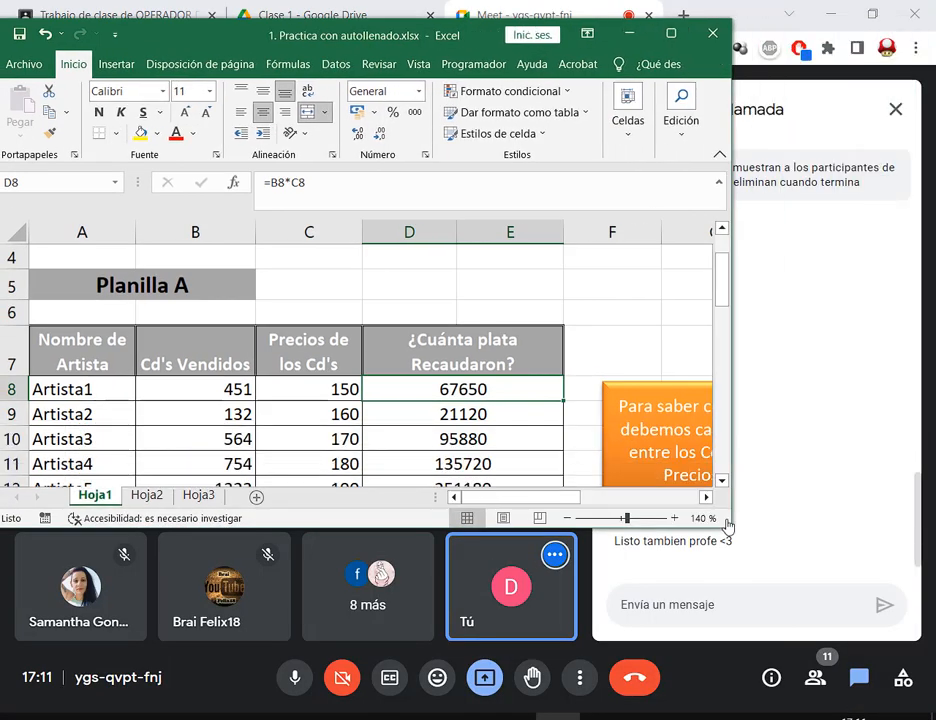
pyautogui.moveTo(460, 36); pyautogui.dragTo(308, 21)
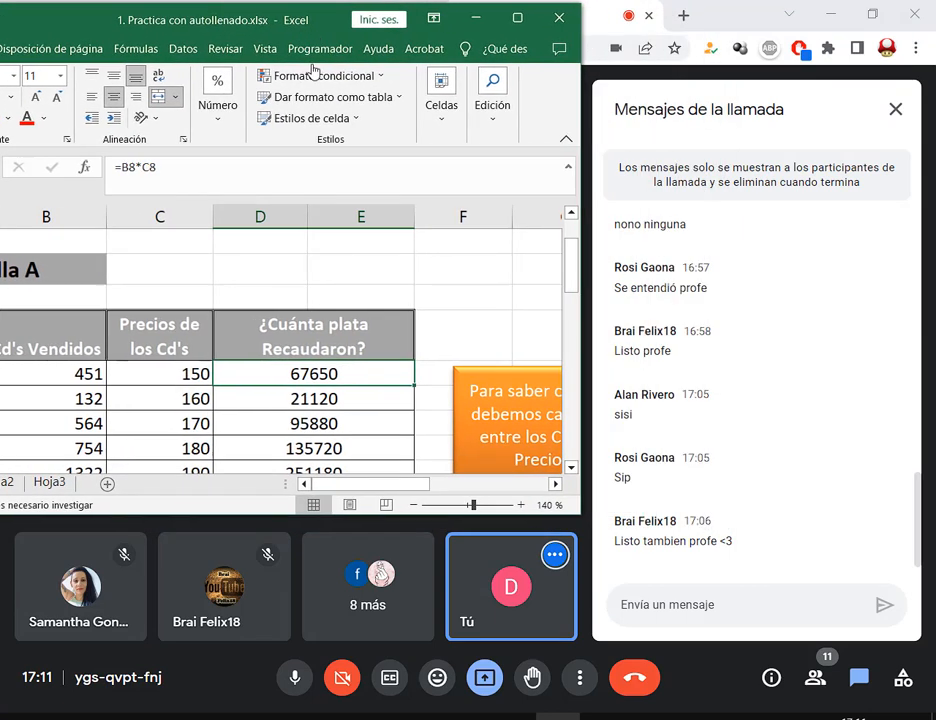
pyautogui.doubleClick(362, 380)
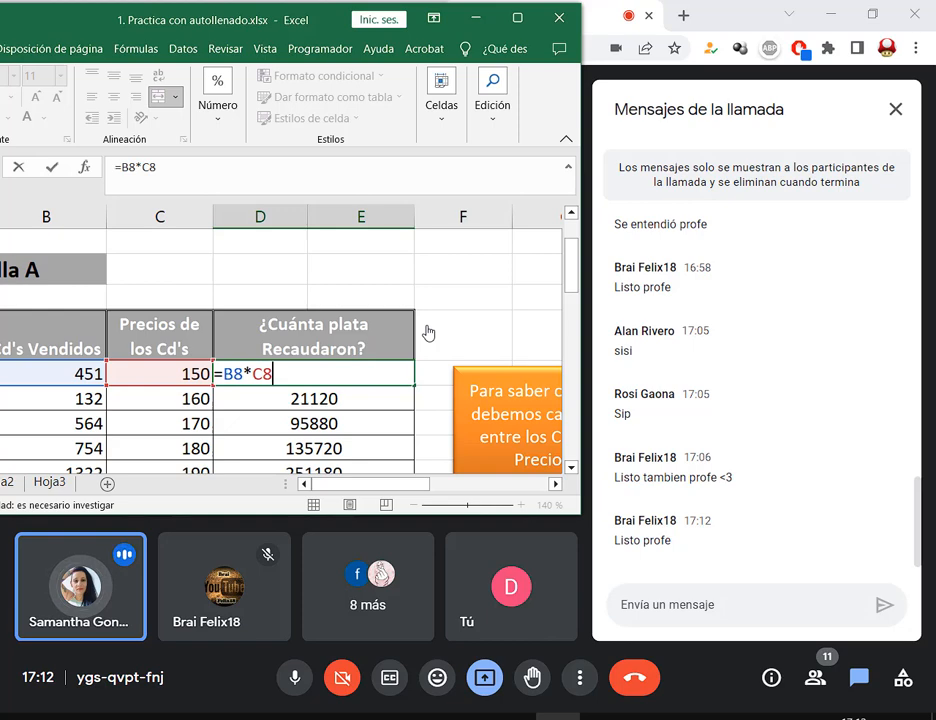
# Enlarge and reposition Excel to show row 17, then commit D8's =B8*C8 formula
pyautogui.moveTo(251, 40); pyautogui.dragTo(376, 56)
pyautogui.moveTo(694, 524); pyautogui.dragTo(806, 657)
pyautogui.moveTo(440, 36); pyautogui.dragTo(493, 23)
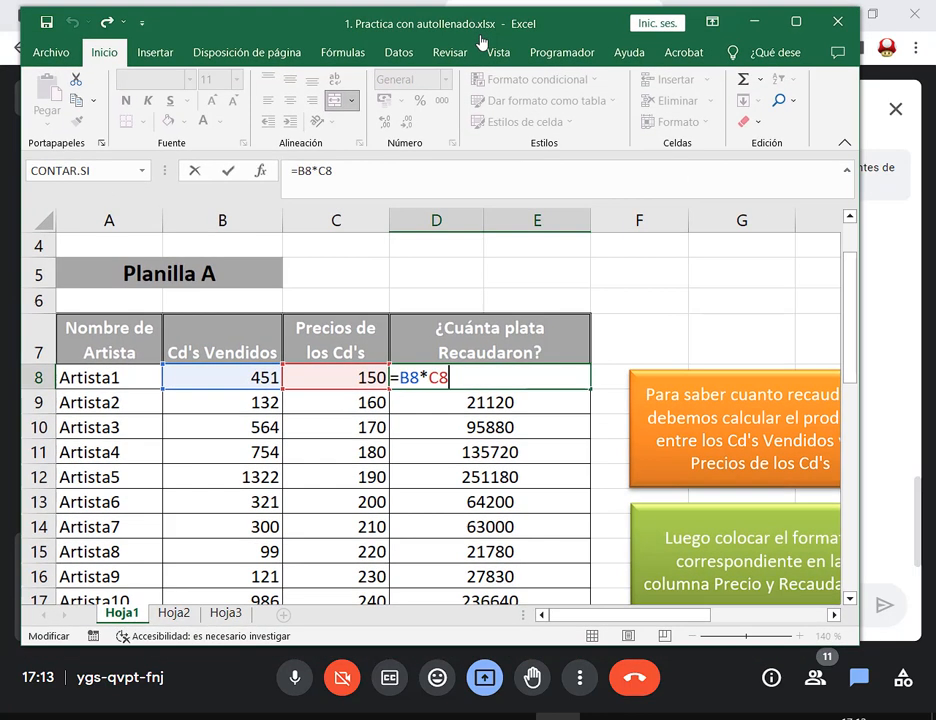
pyautogui.moveTo(859, 641); pyautogui.dragTo(855, 690)
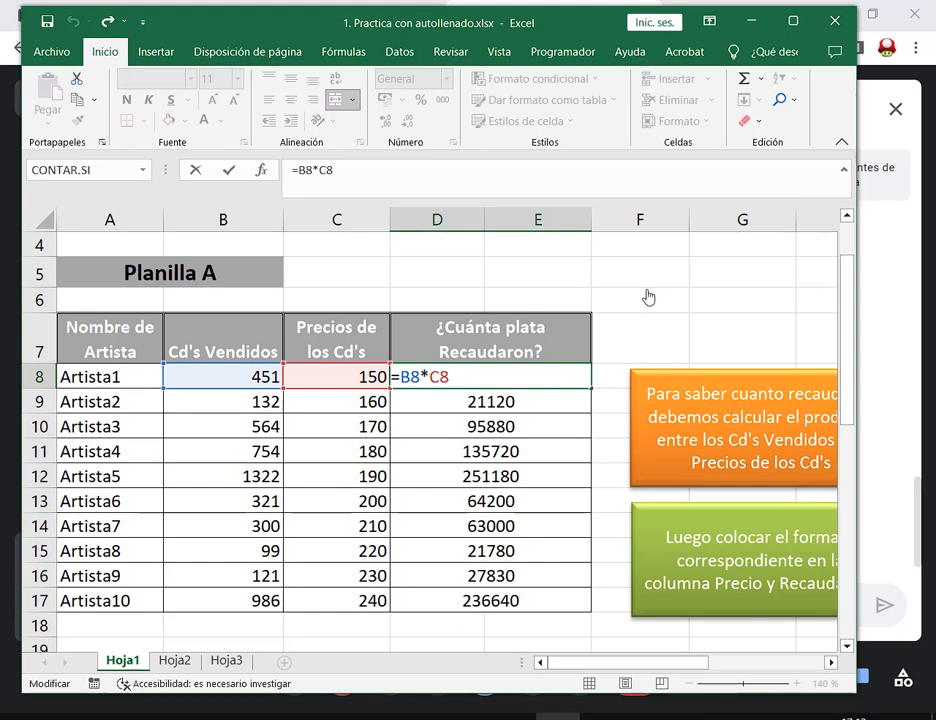
pyautogui.hotkey('ctrl', 'Return')
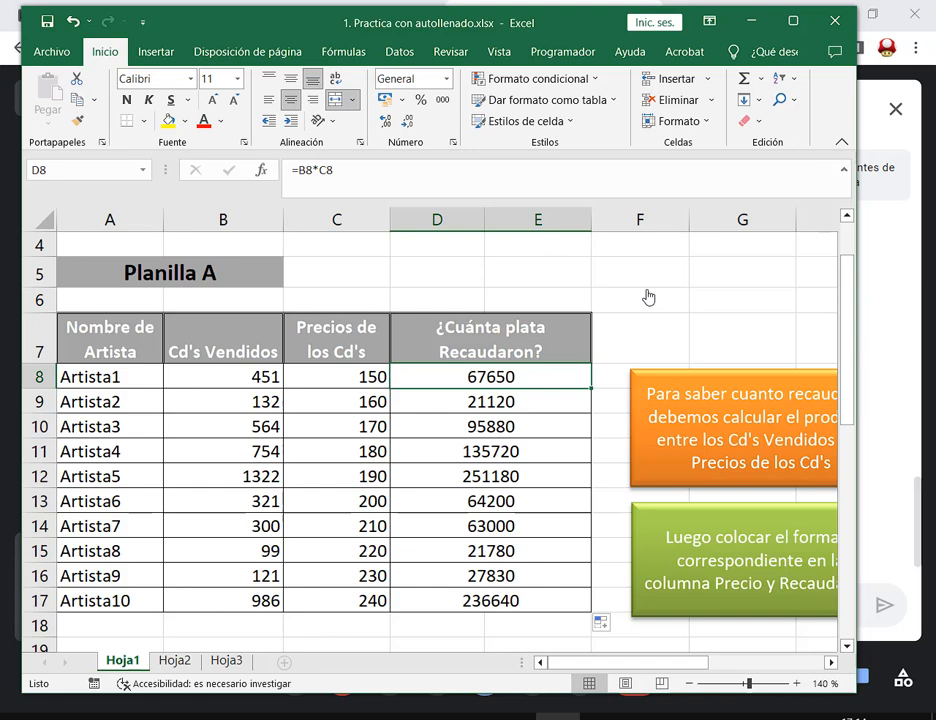
# Drag Excel's right edge left to narrow the window beside the Meet chat
pyautogui.moveTo(855, 360); pyautogui.dragTo(620, 380)
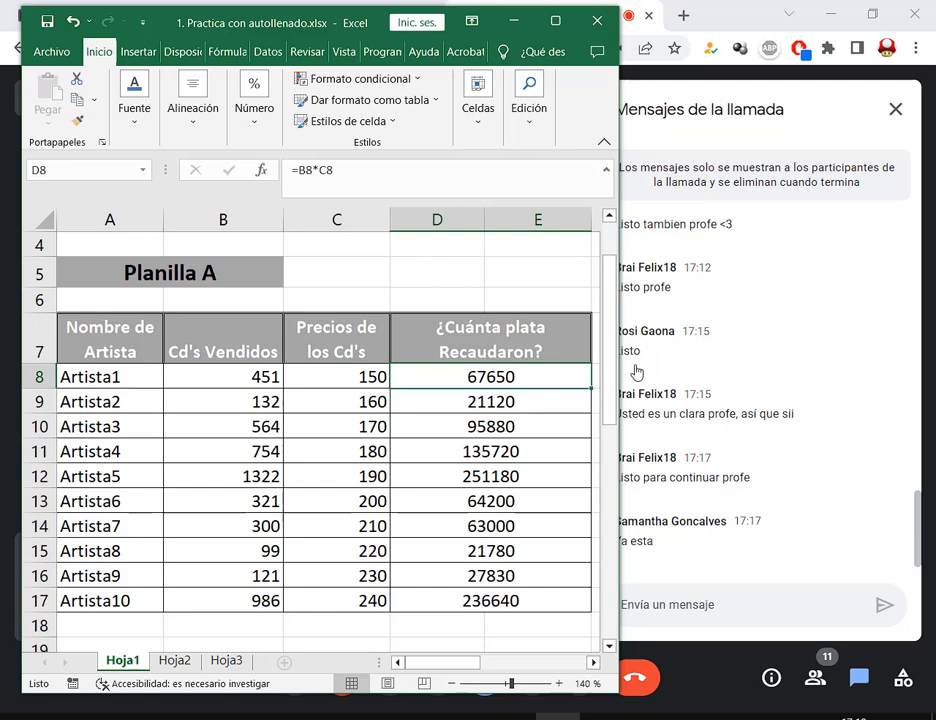
# Shift the Excel window down and right, then maximize it to full screen
pyautogui.moveTo(172, 15); pyautogui.dragTo(305, 42)
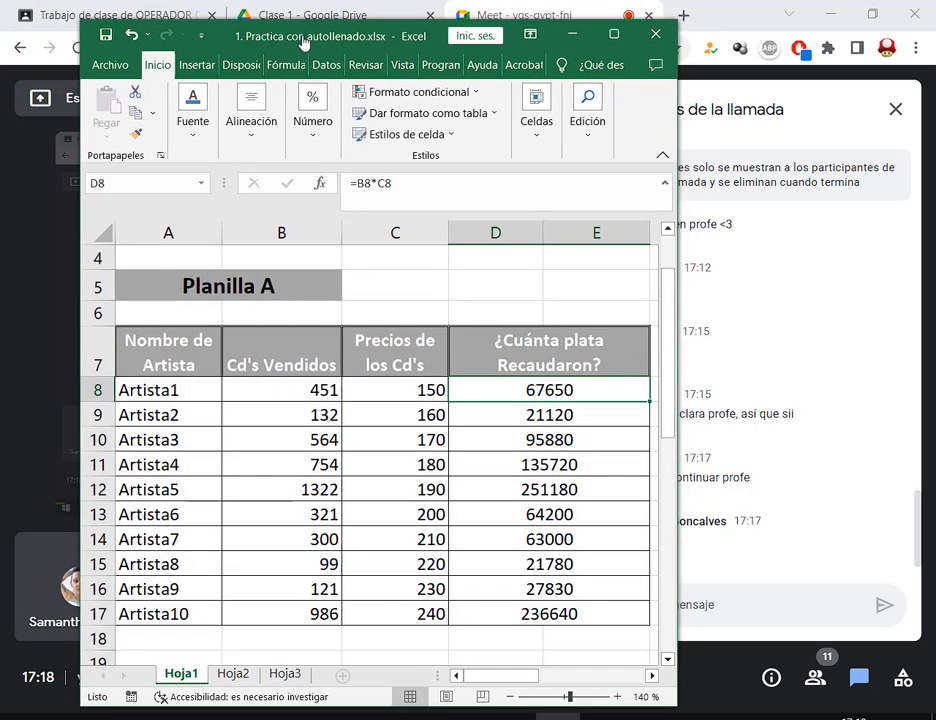
pyautogui.click(616, 34)
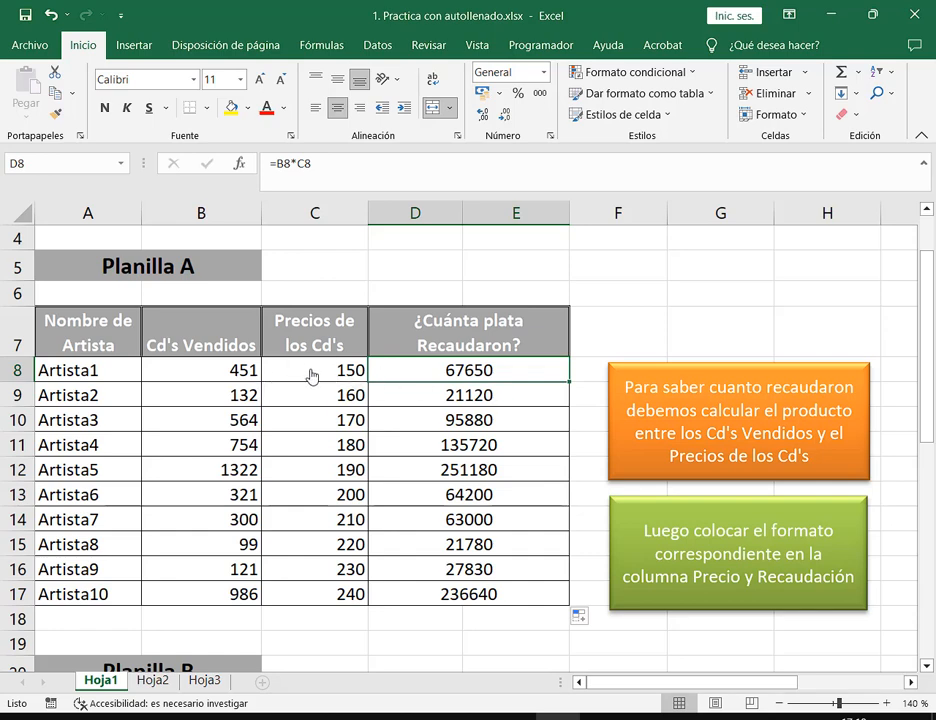
# Apply the $ Español (Argentina) accounting format to the prices and revenue in C8:E16
pyautogui.moveTo(310, 375); pyautogui.dragTo(435, 592)
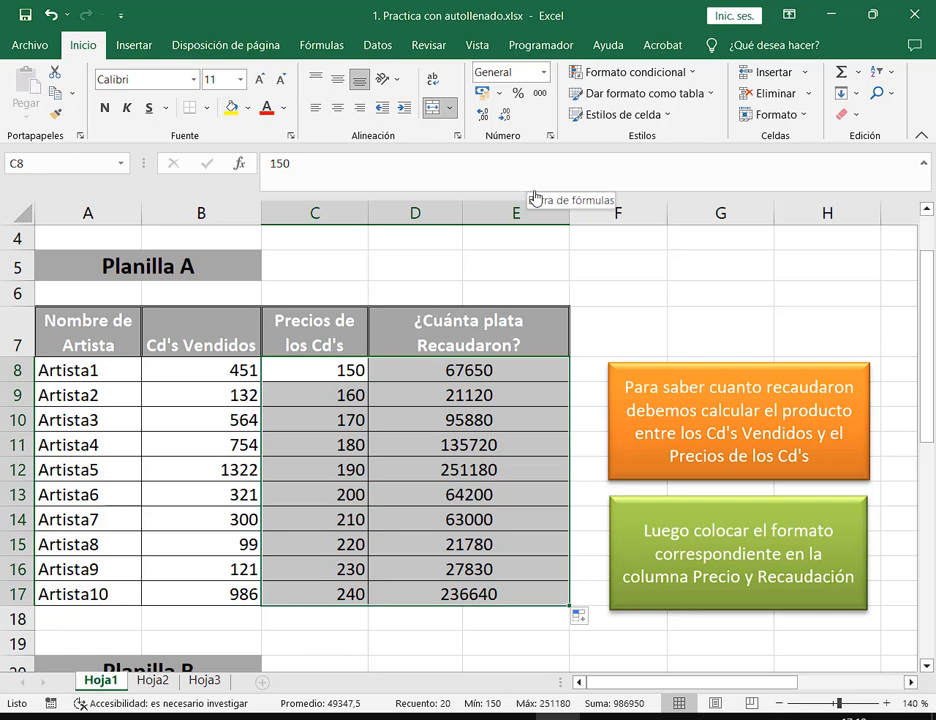
pyautogui.click(500, 94)
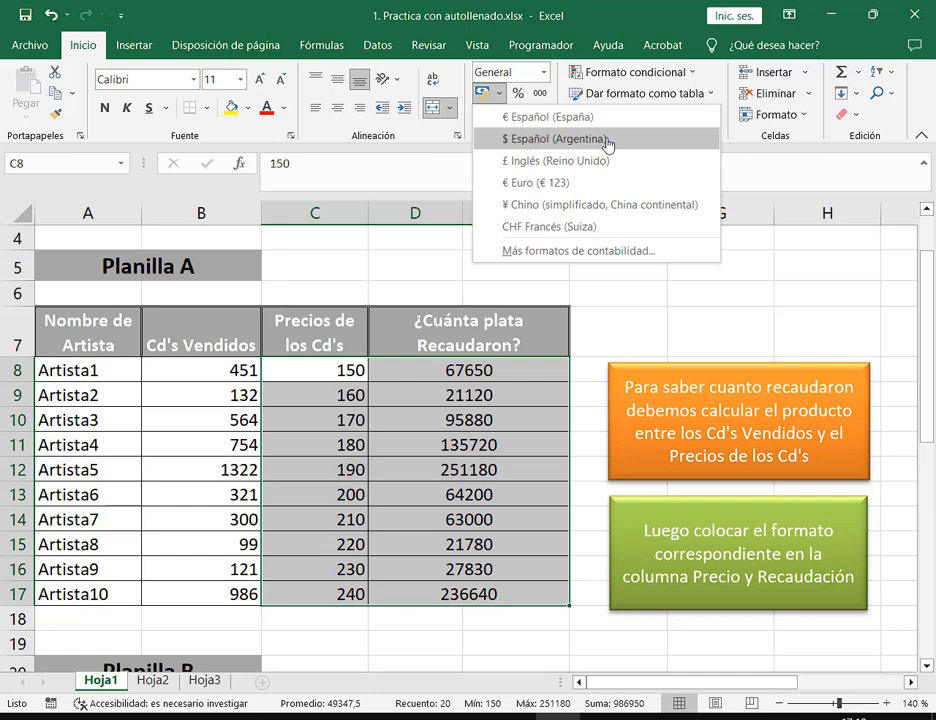
pyautogui.click(556, 139)
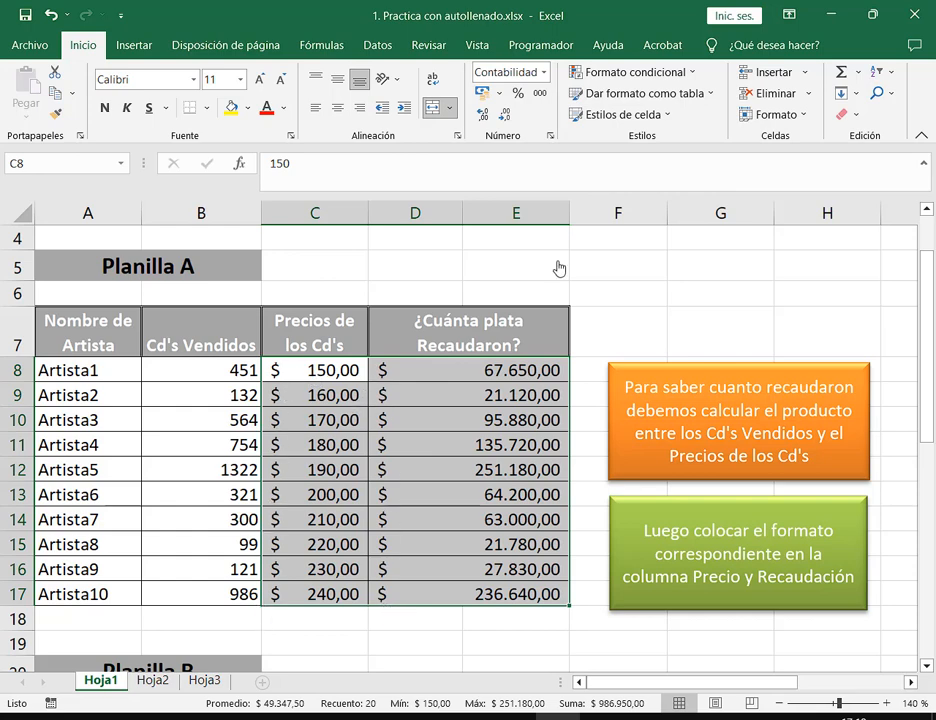
pyautogui.click(500, 93)
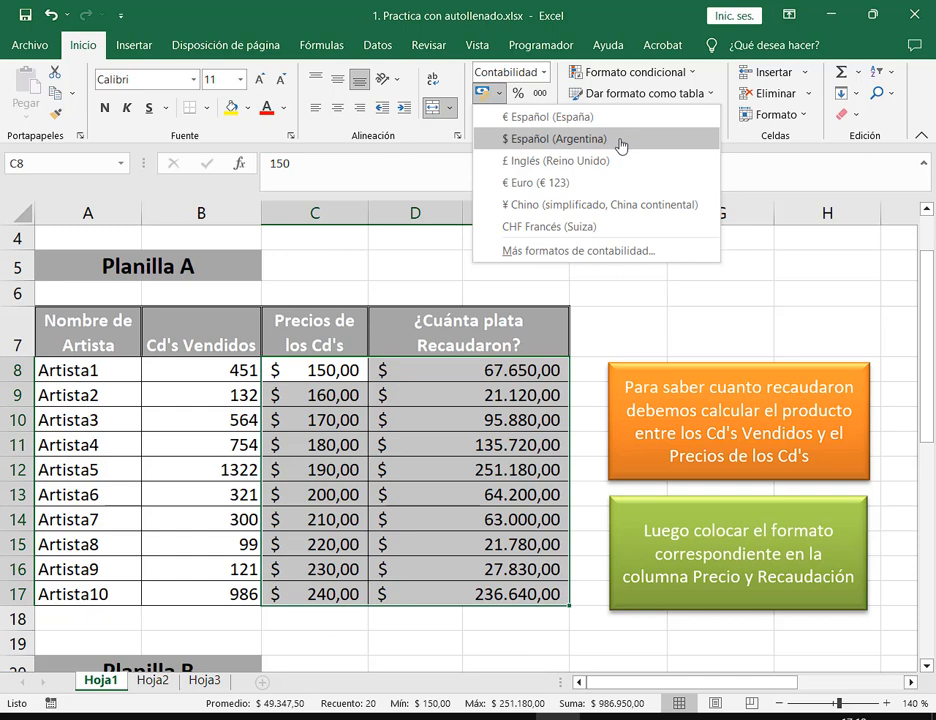
# In Más formatos de contabilidad, set the symbol to $ Español (Argentina) and confirm with Aceptar
pyautogui.click(636, 262)
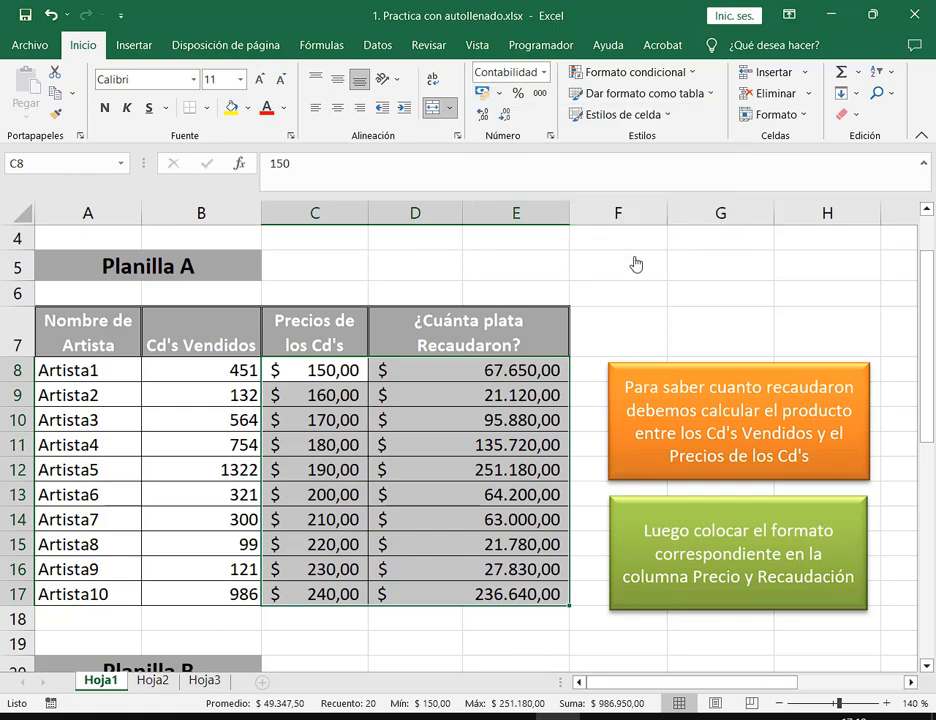
pyautogui.moveTo(659, 112); pyautogui.dragTo(425, 63)
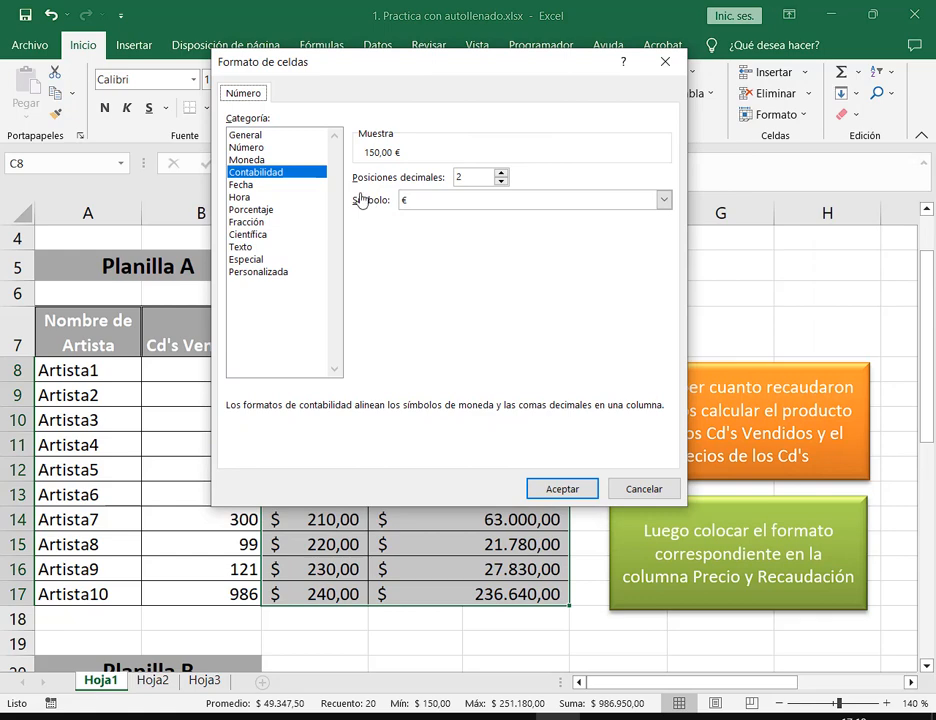
pyautogui.click(669, 206)
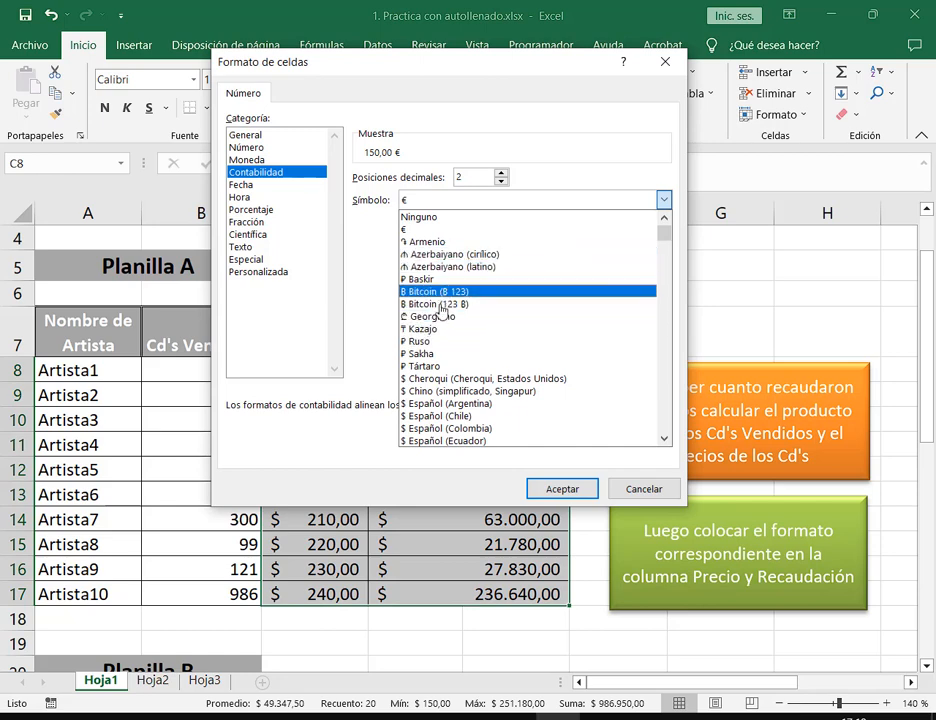
pyautogui.scroll(-1, 437, 362)
pyautogui.scroll(-4, 437, 362)
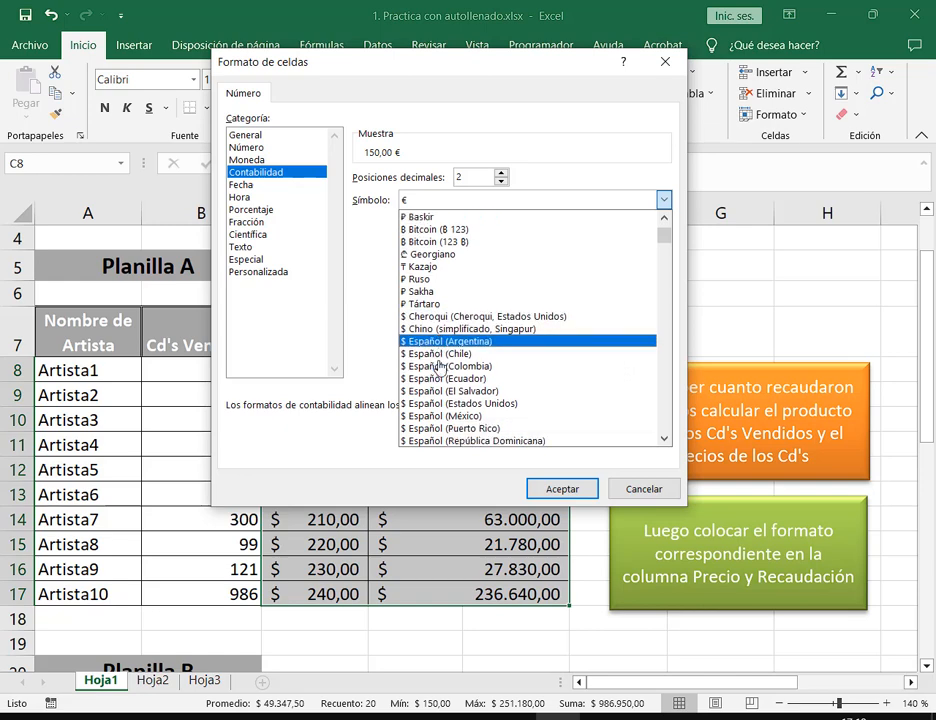
pyautogui.click(459, 345)
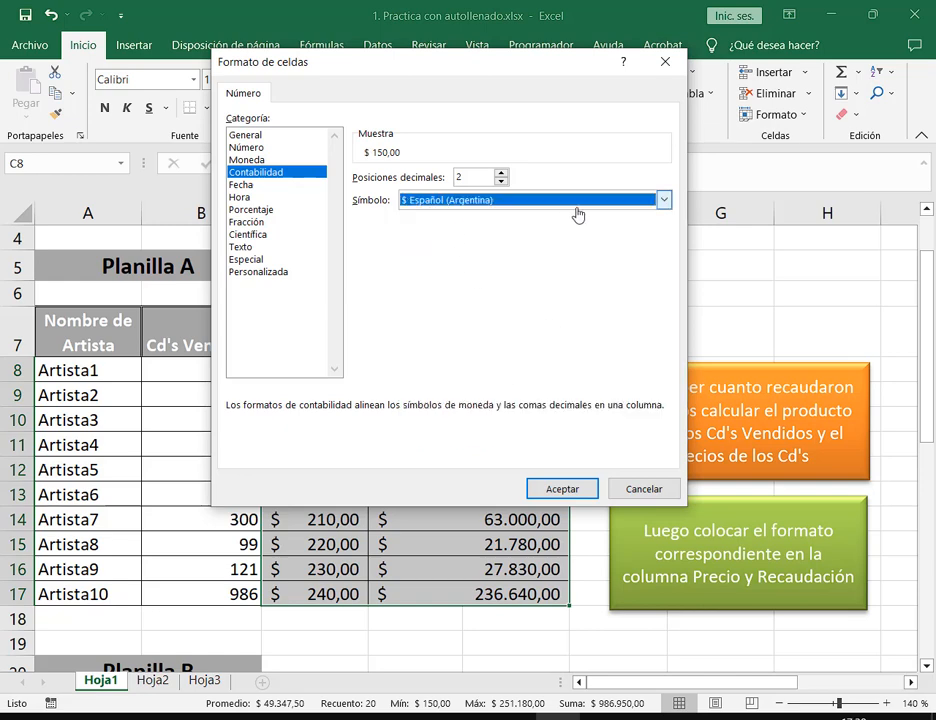
pyautogui.click(563, 490)
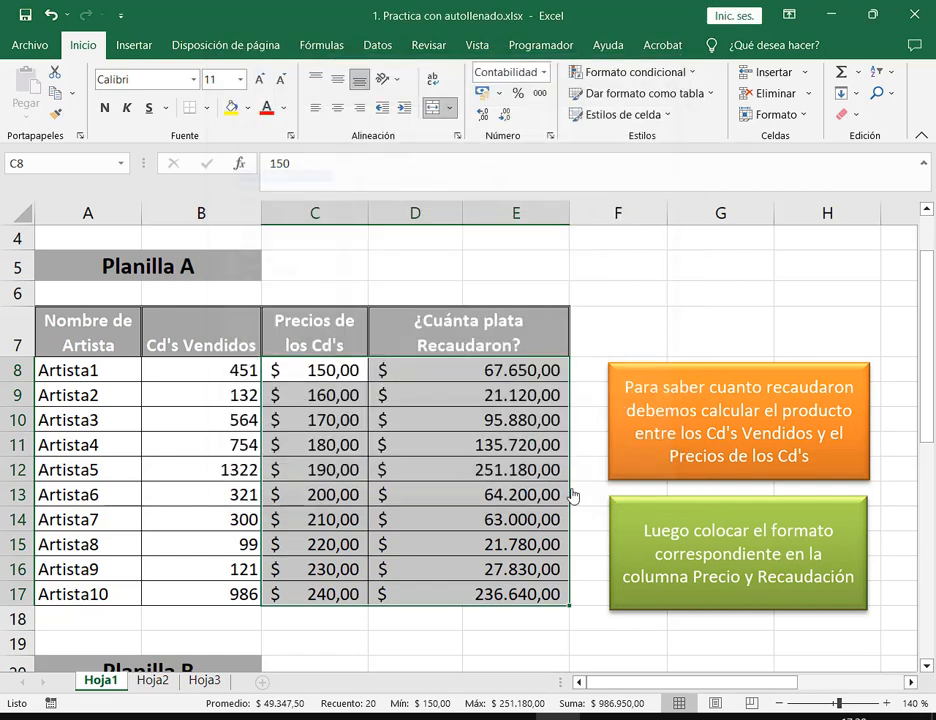
# Highlight the quantity in B8 and price in C8, then show D8's =B8*C8 revenue formula
pyautogui.click(473, 378)
pyautogui.click(353, 376)
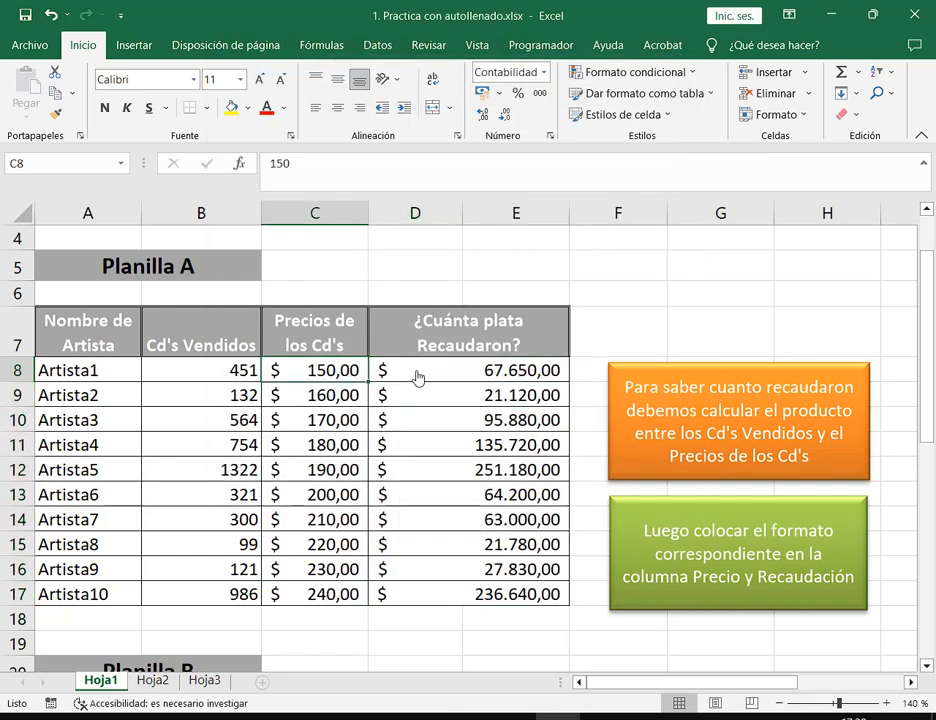
pyautogui.click(417, 375)
pyautogui.click(290, 373)
pyautogui.moveTo(368, 382); pyautogui.dragTo(366, 382)
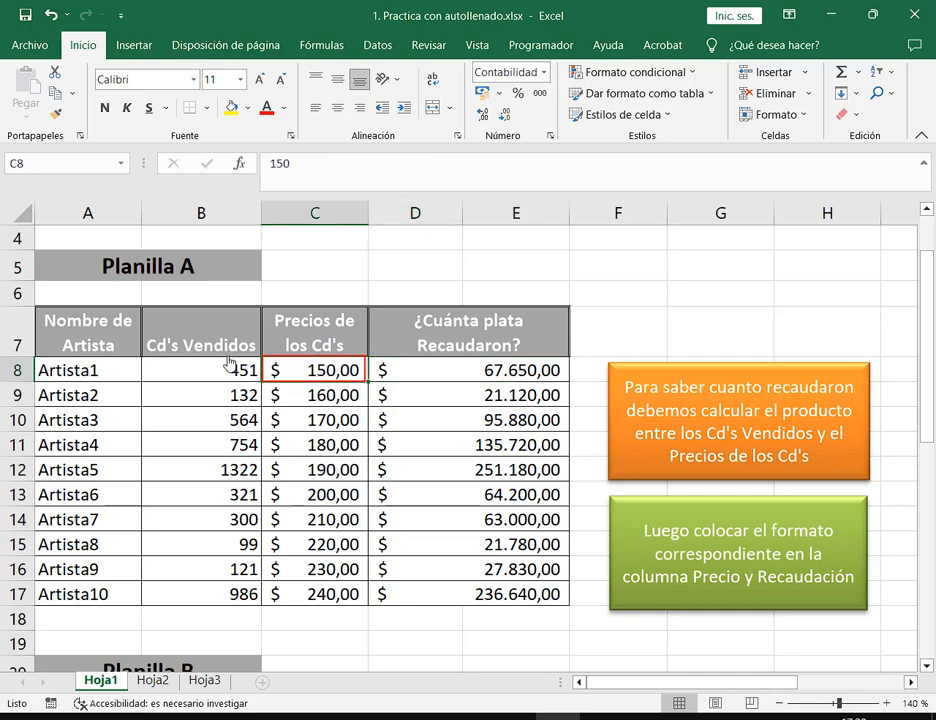
pyautogui.moveTo(226, 357)
pyautogui.mouseDown()
pyautogui.moveTo(273, 390)
pyautogui.moveTo(262, 384)
pyautogui.mouseUp()
pyautogui.press('Escape')
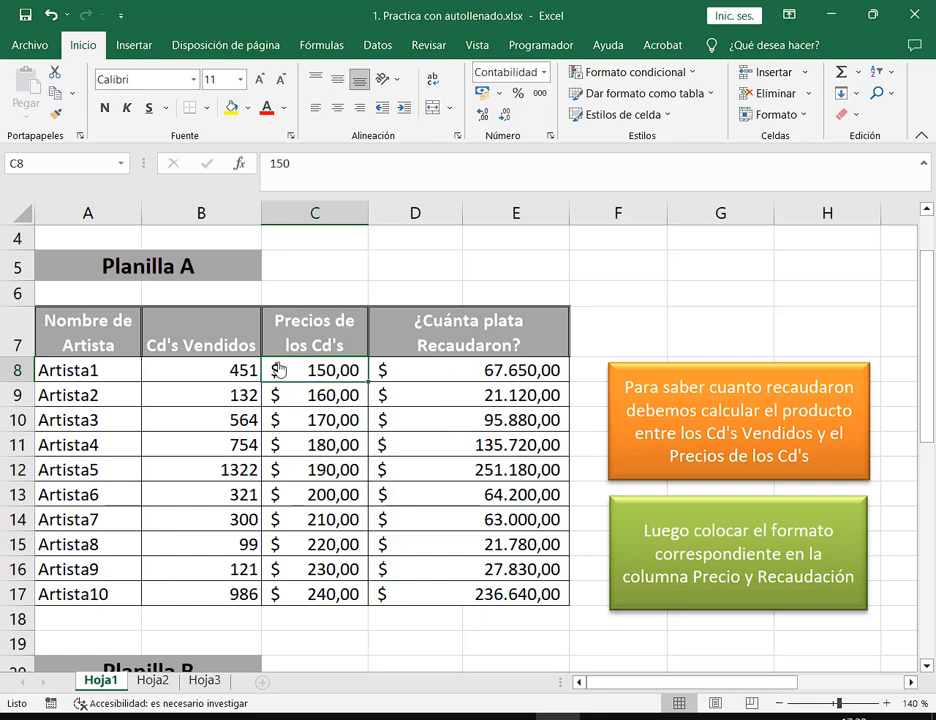
pyautogui.click(416, 383)
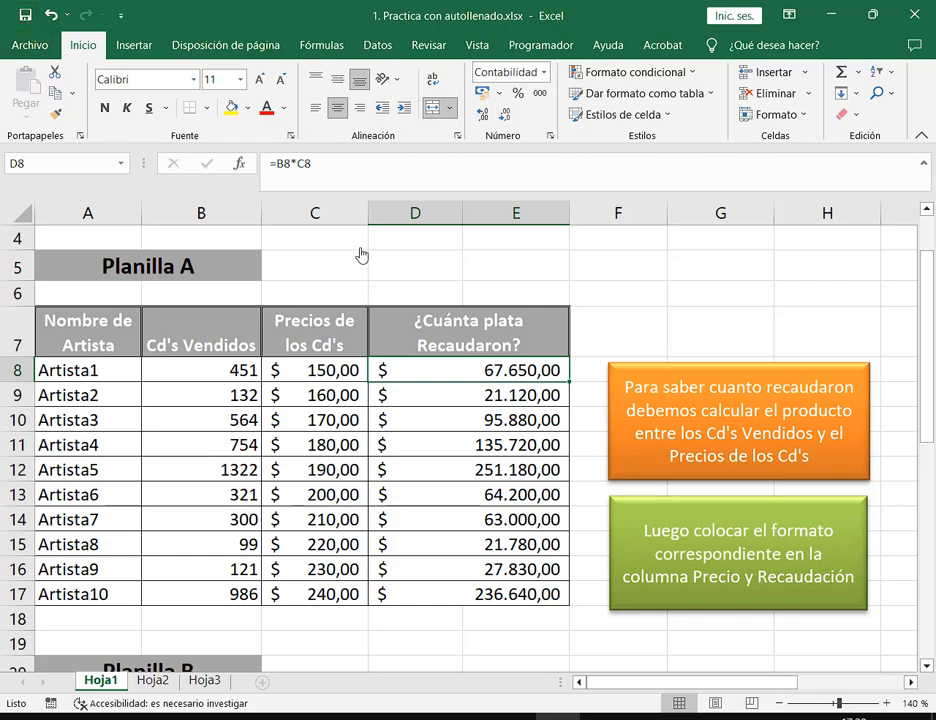
pyautogui.click(395, 271)
# Scroll down to Planilla B, briefly check the Meet chat, then maximize Excel again
pyautogui.scroll(-5, 455, 309)
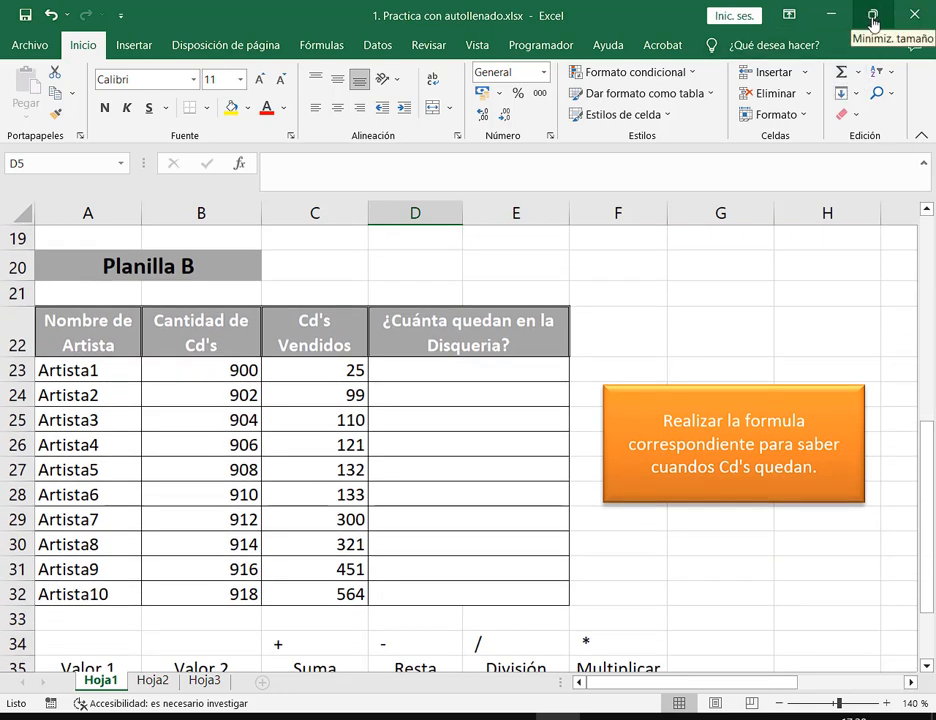
pyautogui.click(872, 20)
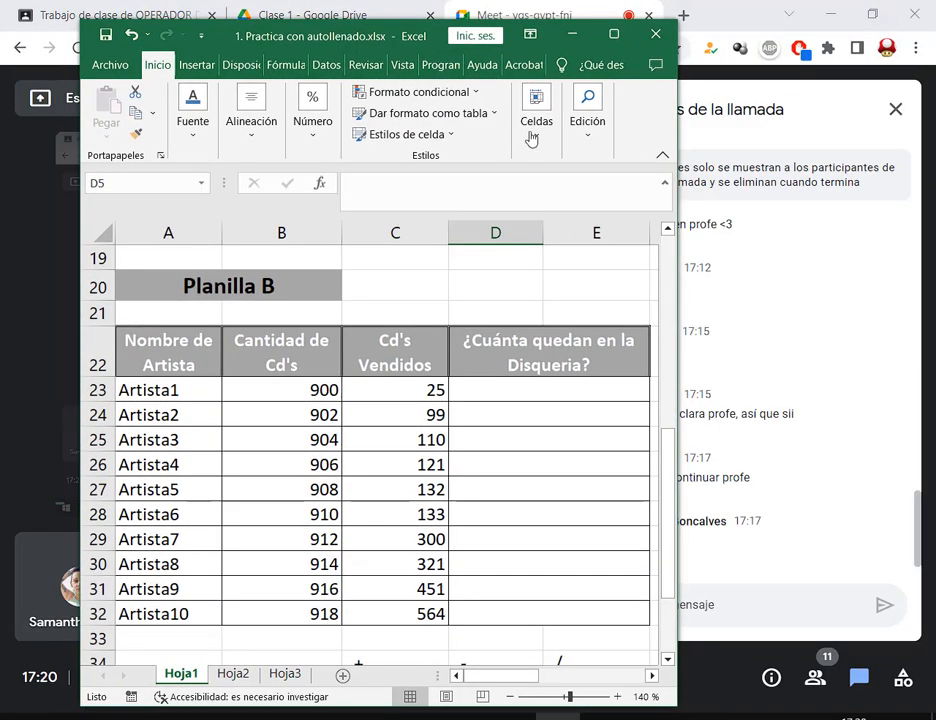
pyautogui.moveTo(370, 46); pyautogui.dragTo(270, 45)
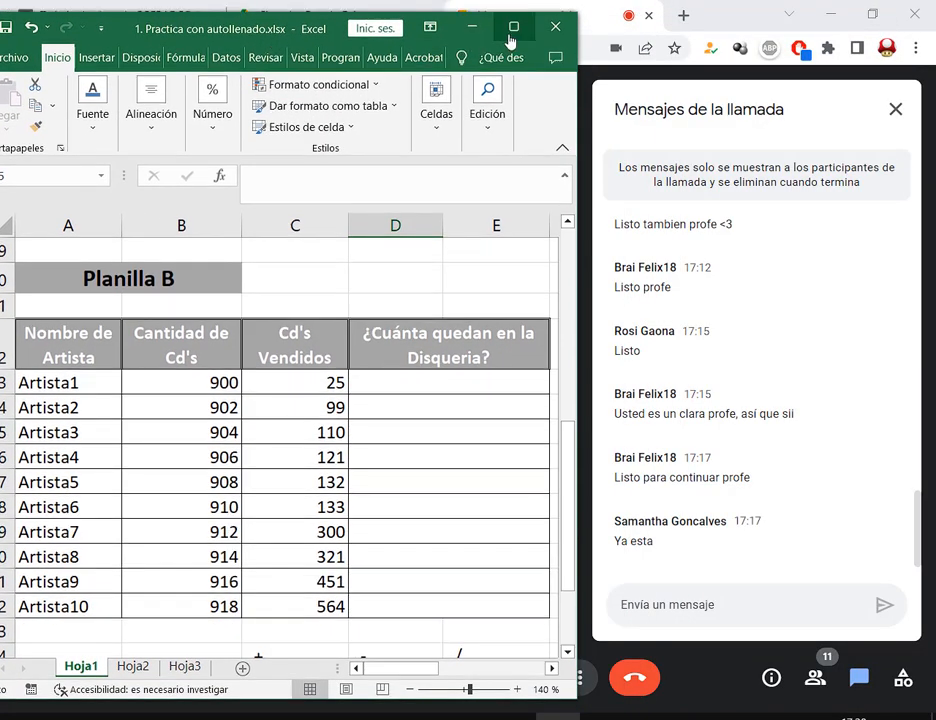
pyautogui.click(513, 32)
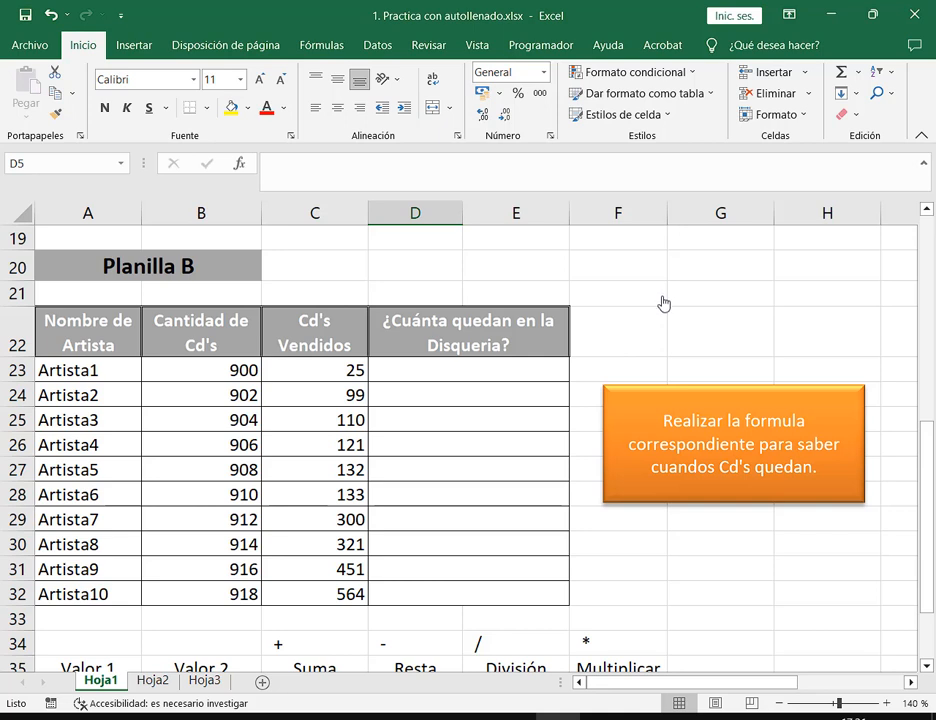
# Enter the formula =B23-C23 in cell D23
pyautogui.click(487, 379)
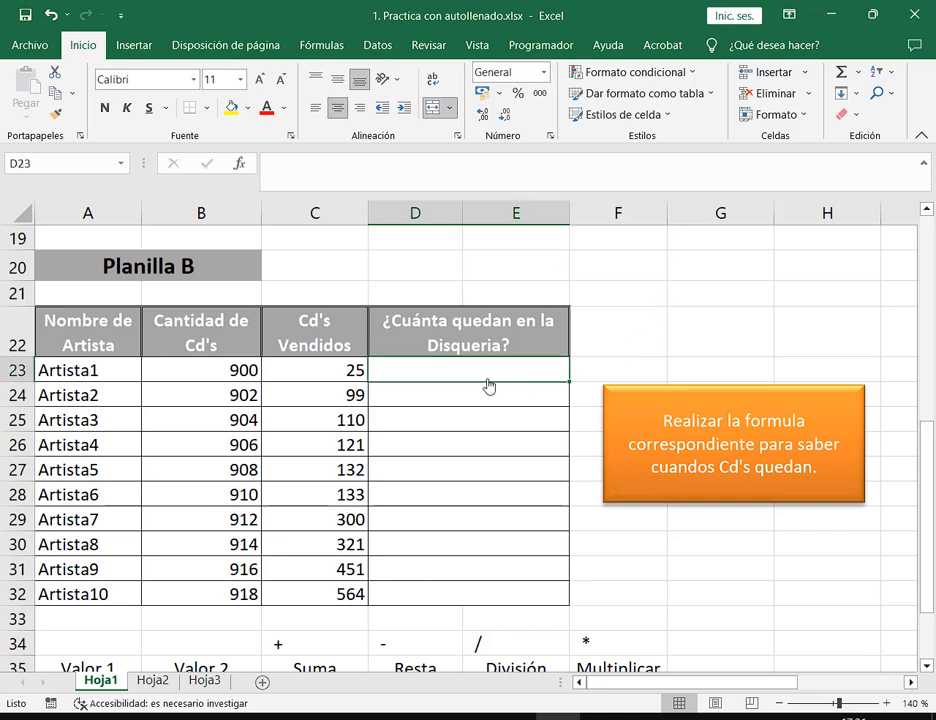
pyautogui.write('=')
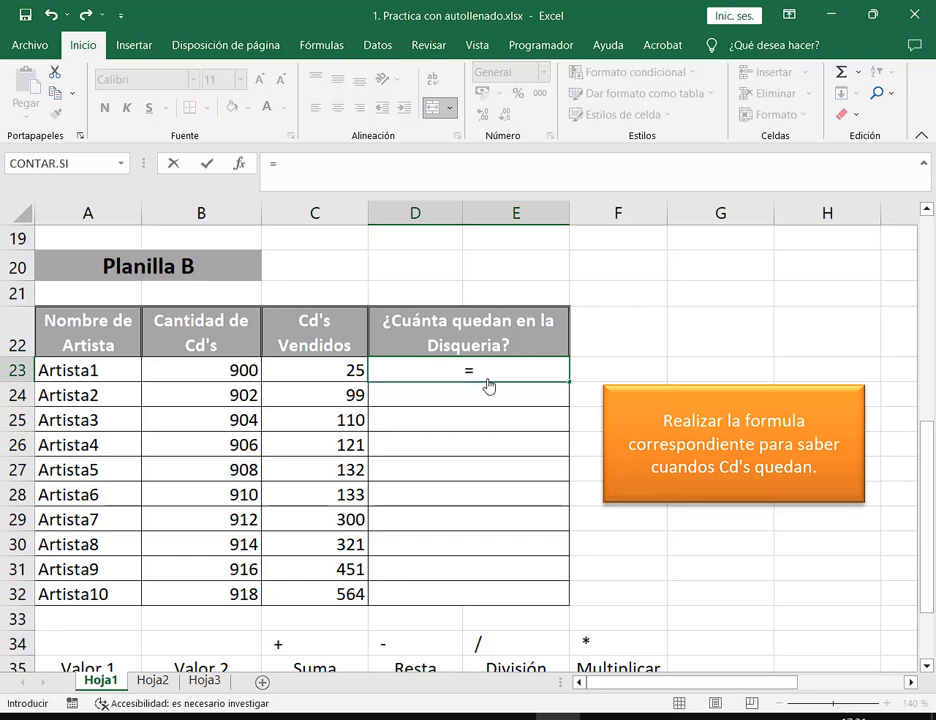
pyautogui.click(243, 376)
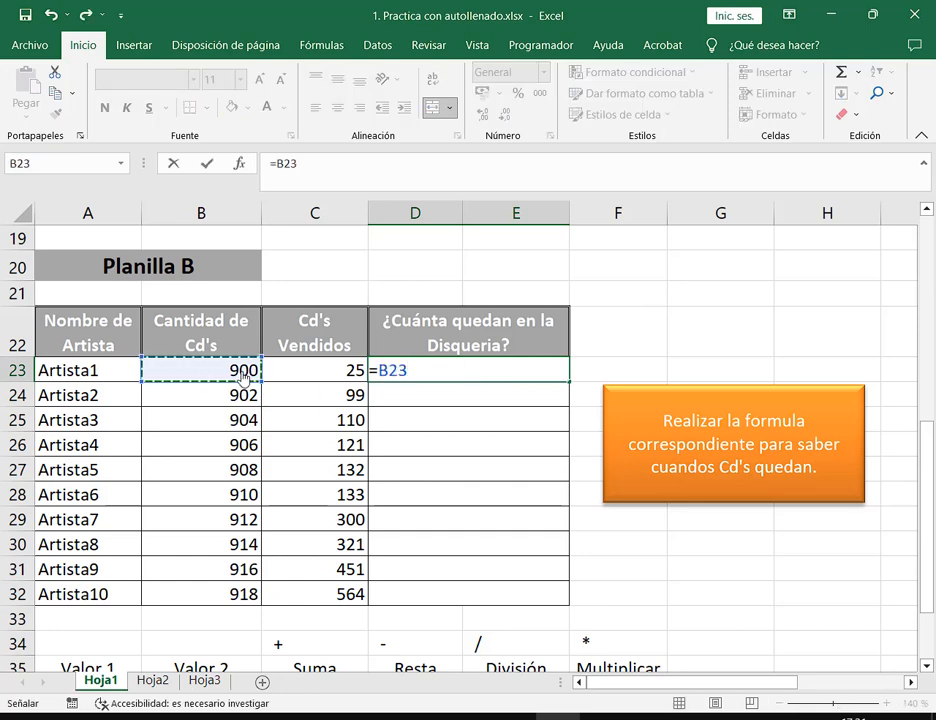
pyautogui.write('-')
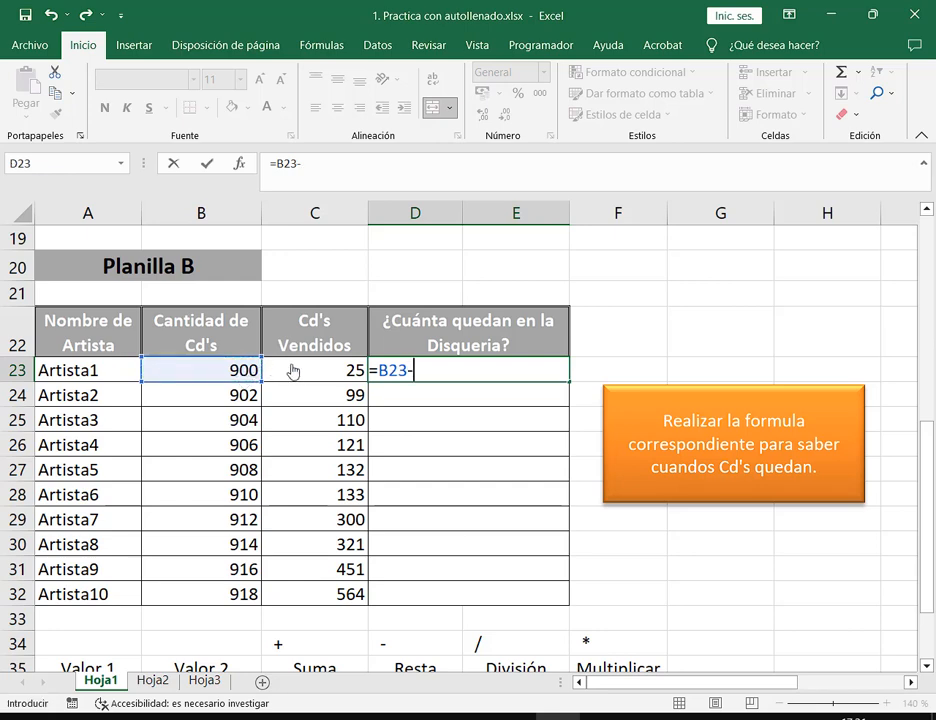
pyautogui.click(294, 370)
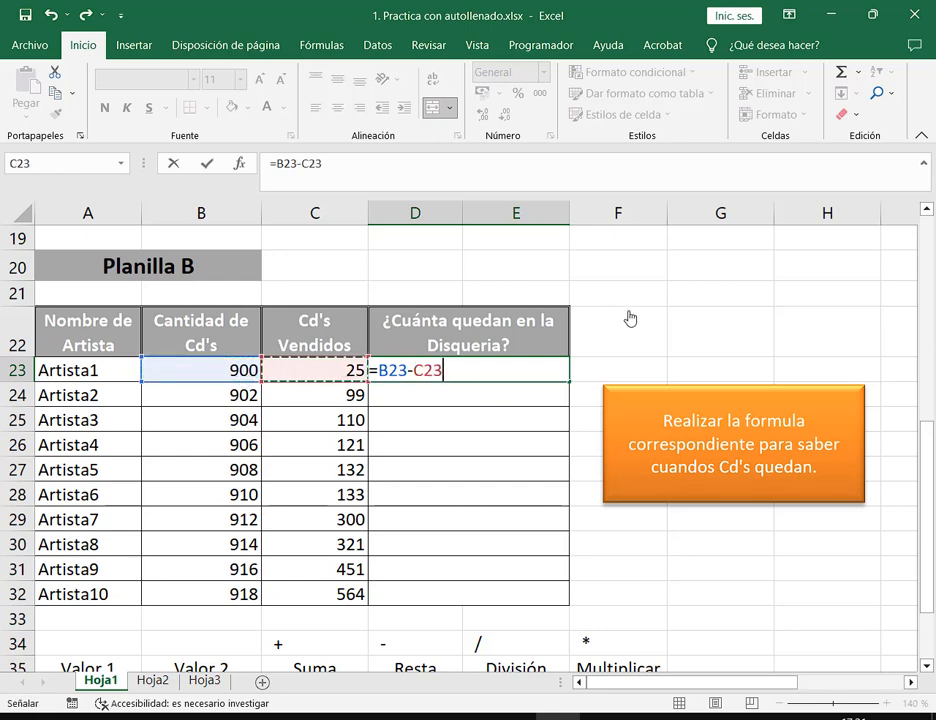
pyautogui.press('Return')
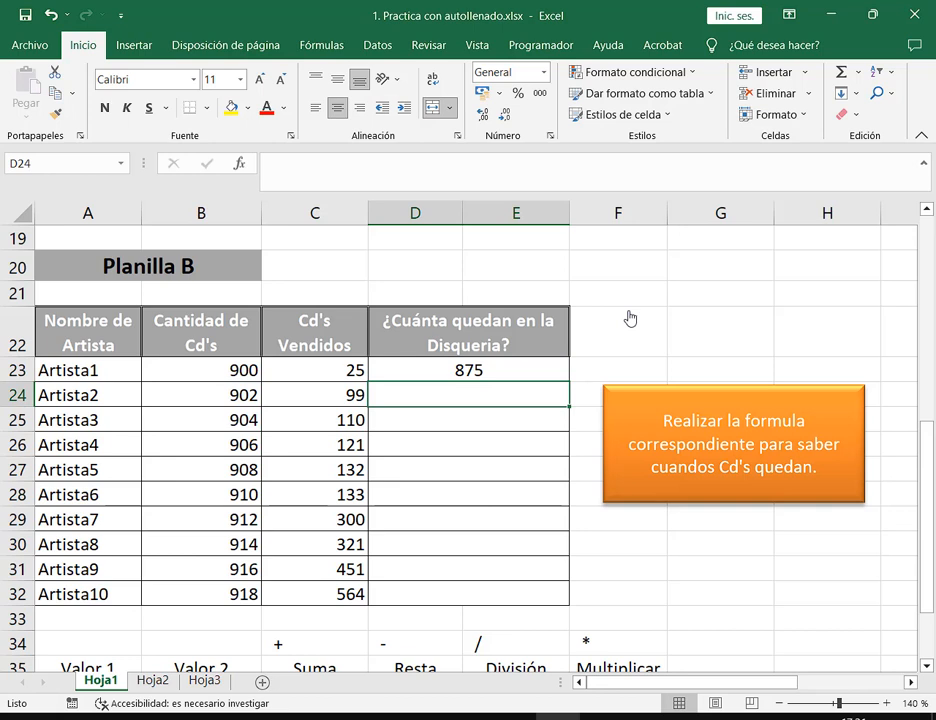
# Fill D23's subtraction formula down to D32, giving 875 through 354
pyautogui.click(560, 370)
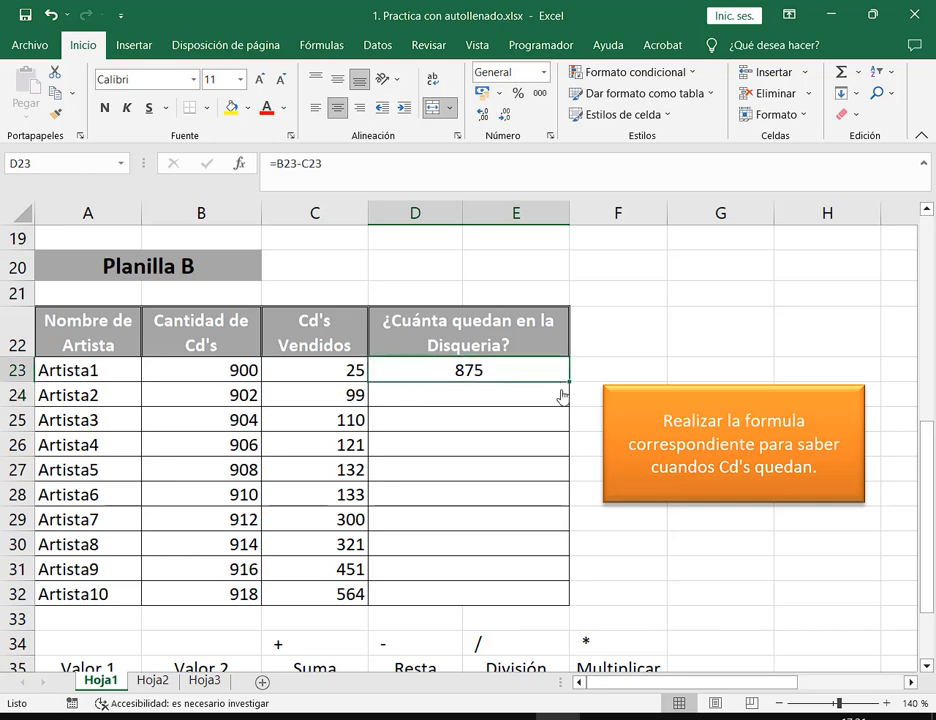
pyautogui.doubleClick(569, 382)
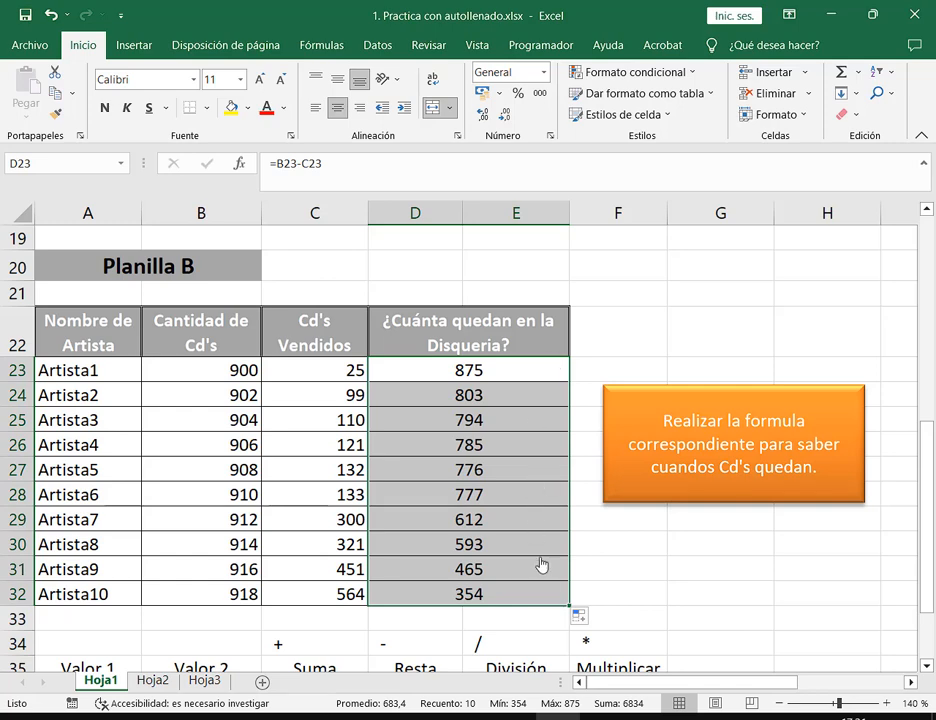
pyautogui.click(632, 590)
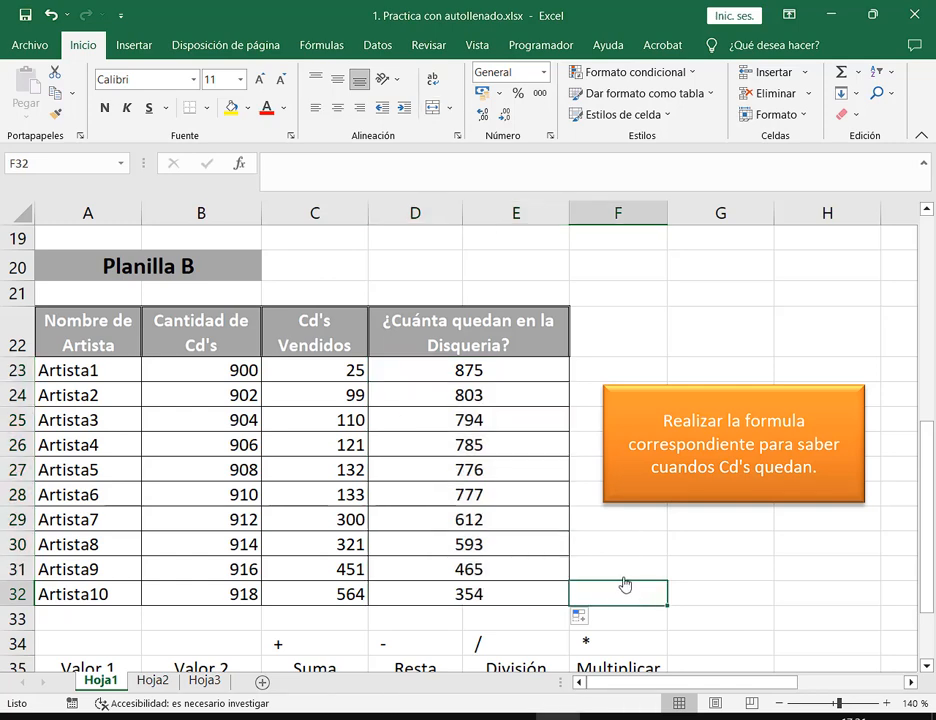
pyautogui.scroll(-1, 626, 586)
pyautogui.scroll(1, 840, 270)
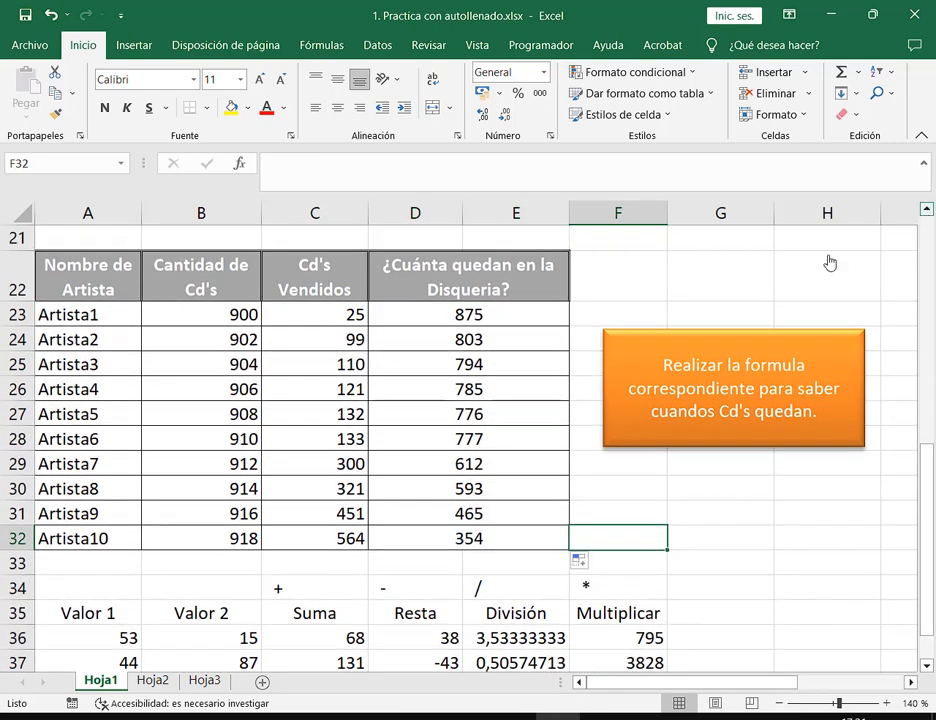
# Restore the Excel window and review the copied formulas in D29 and D23
pyautogui.click(876, 14)
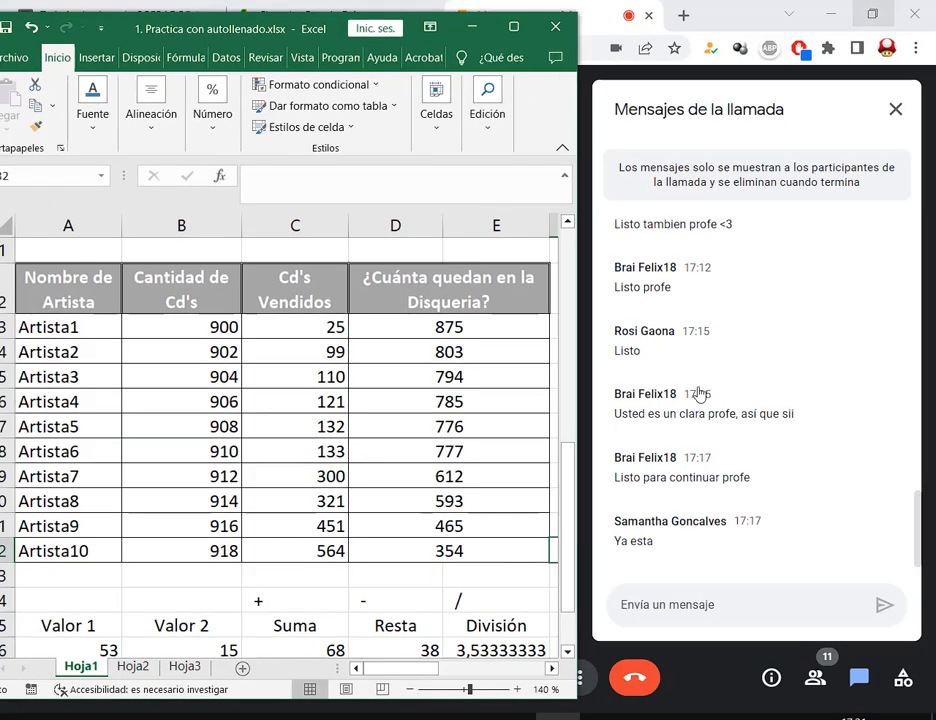
pyautogui.click(457, 478)
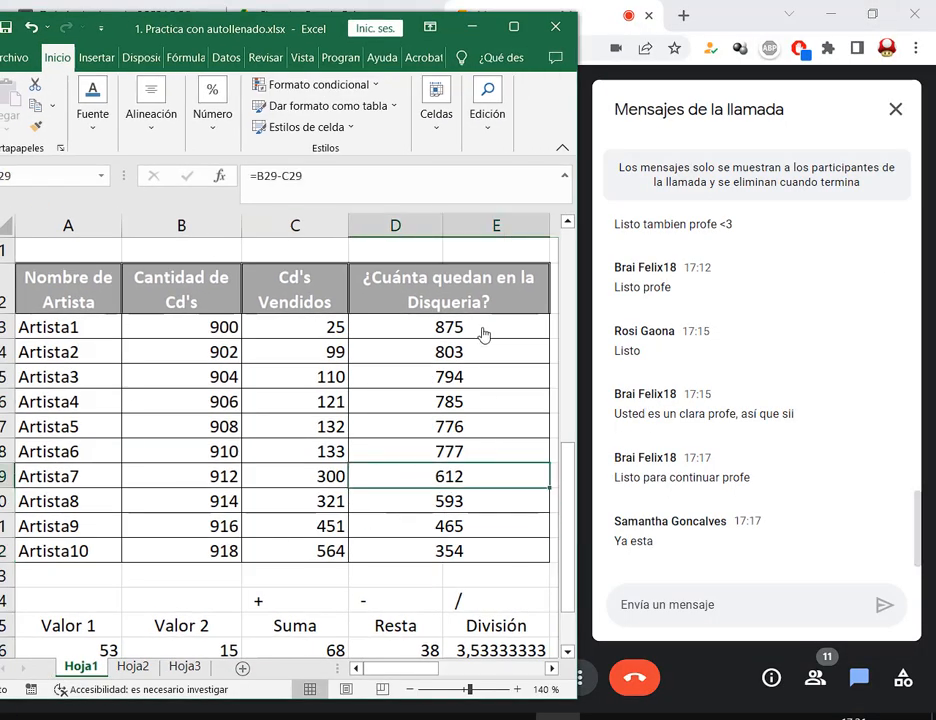
pyautogui.click(483, 334)
pyautogui.doubleClick(483, 334)
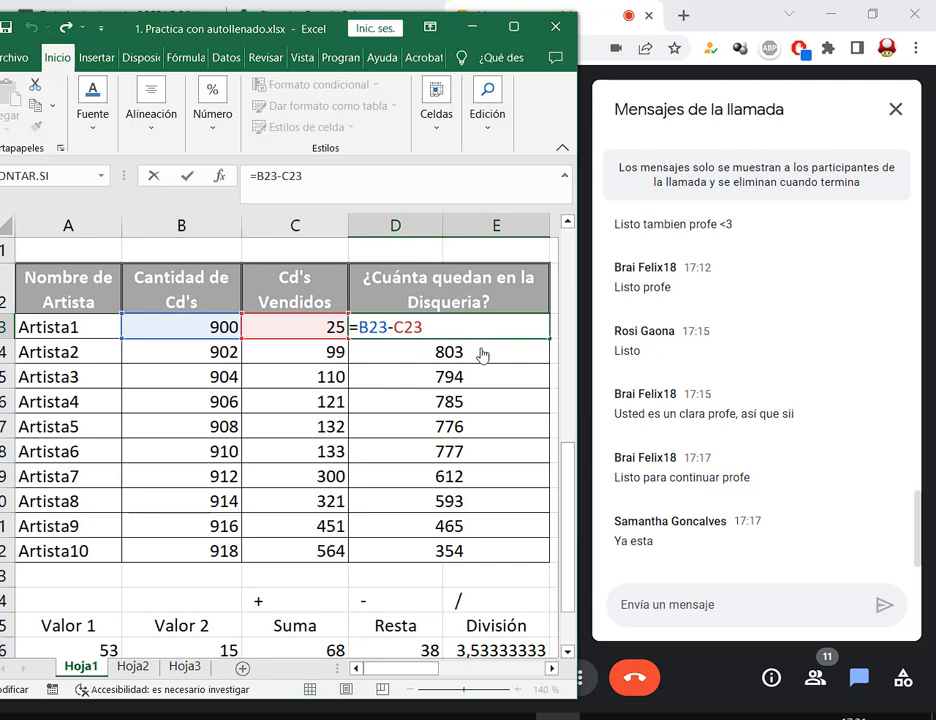
pyautogui.press('Escape')
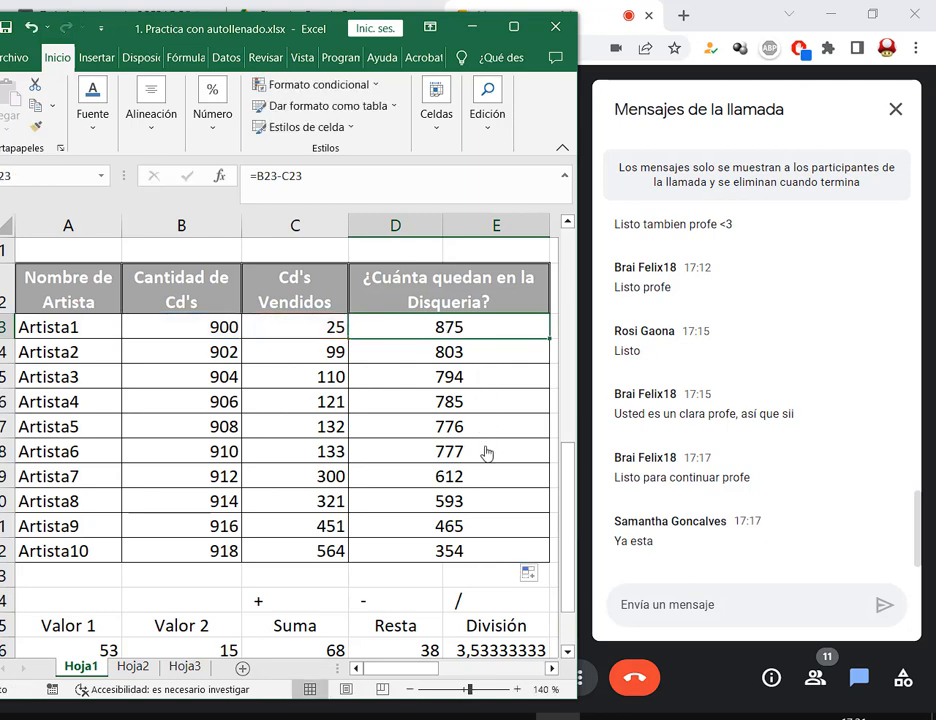
pyautogui.click(295, 575)
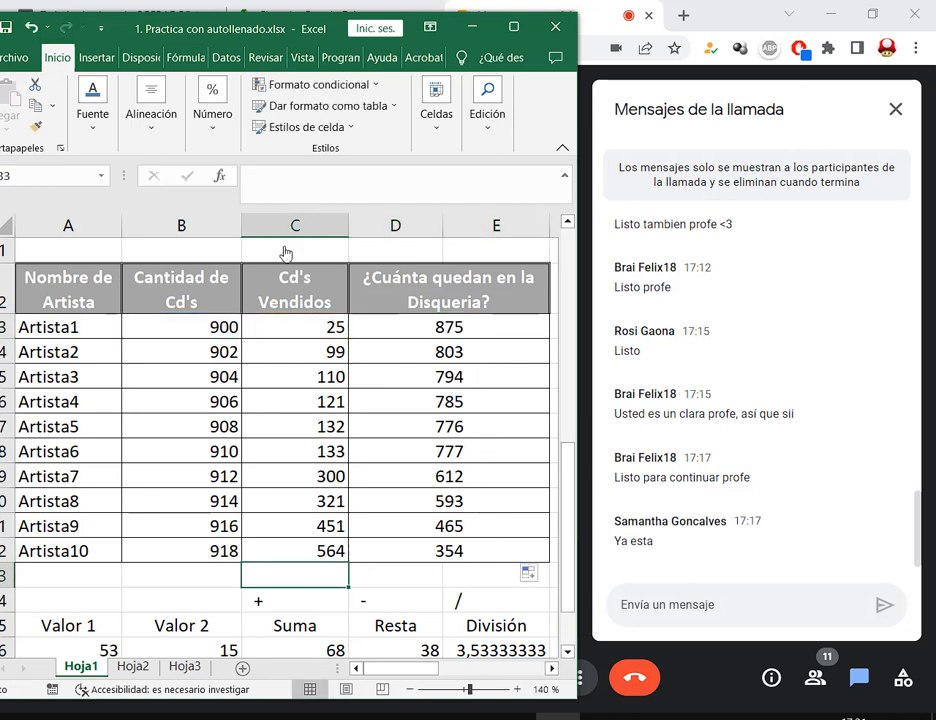
pyautogui.moveTo(156, 30); pyautogui.dragTo(168, 30)
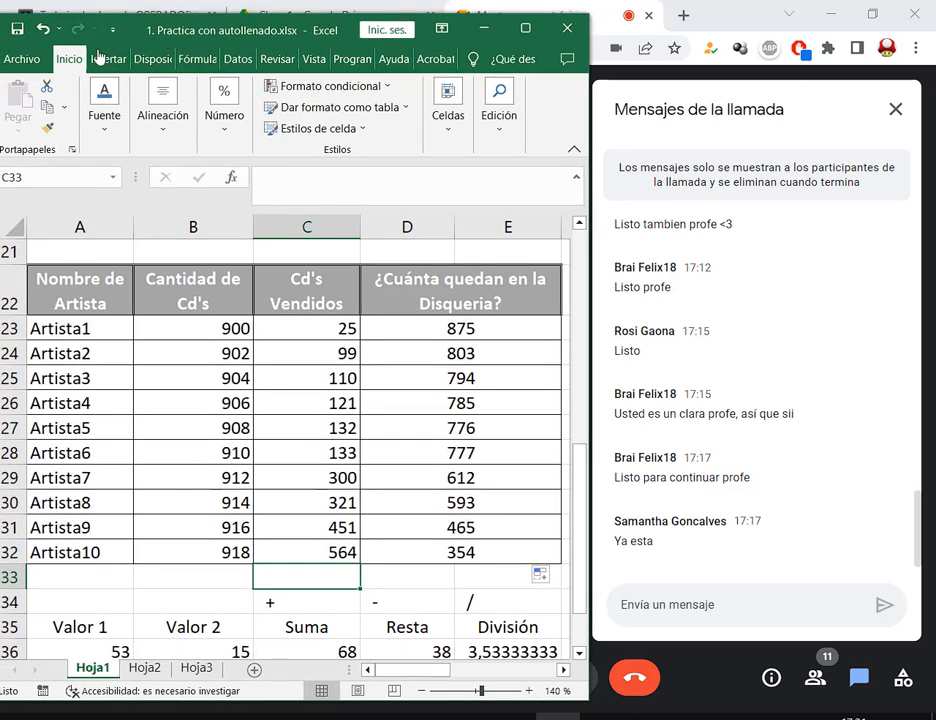
pyautogui.click(196, 600)
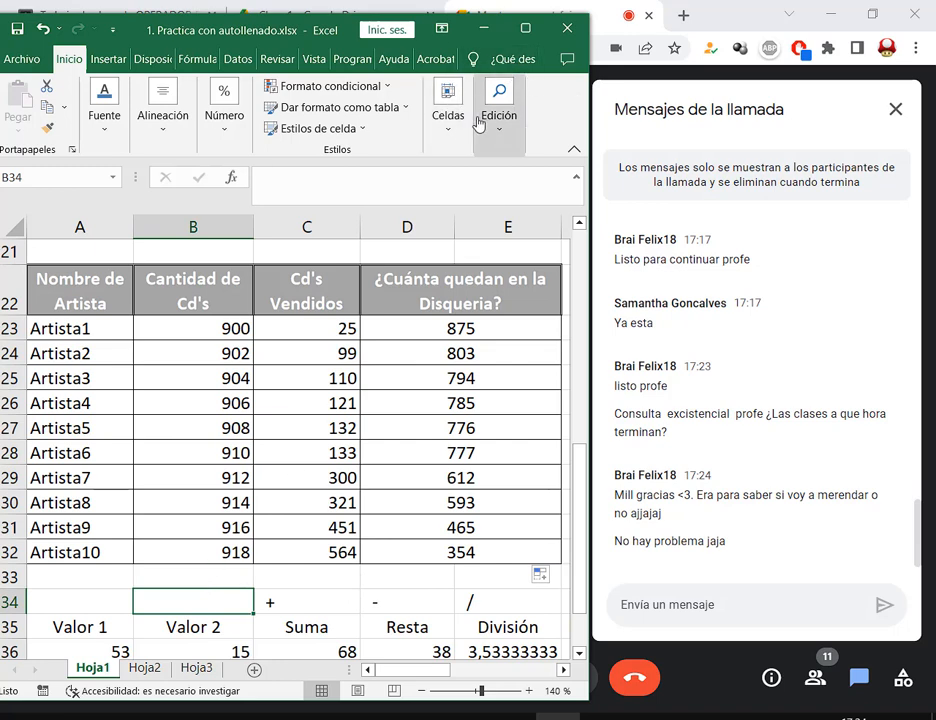
pyautogui.moveTo(305, 35); pyautogui.dragTo(335, 89)
# Preview TP 2.pdf from the Clase 1 Drive folder, then go back to the Meet call
pyautogui.click(352, 22)
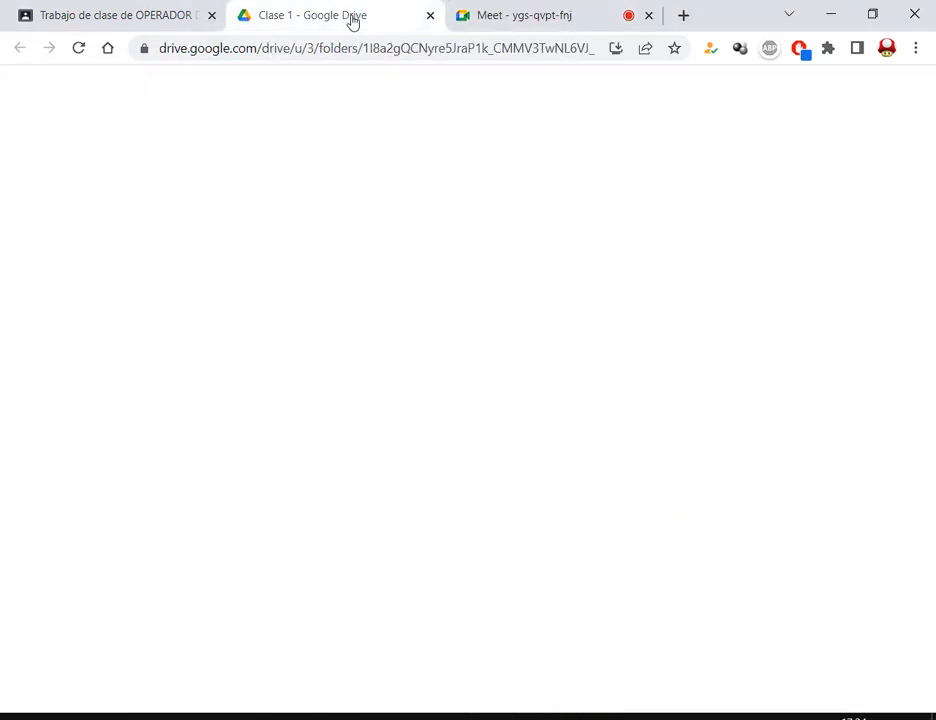
pyautogui.scroll(-1, 650, 340)
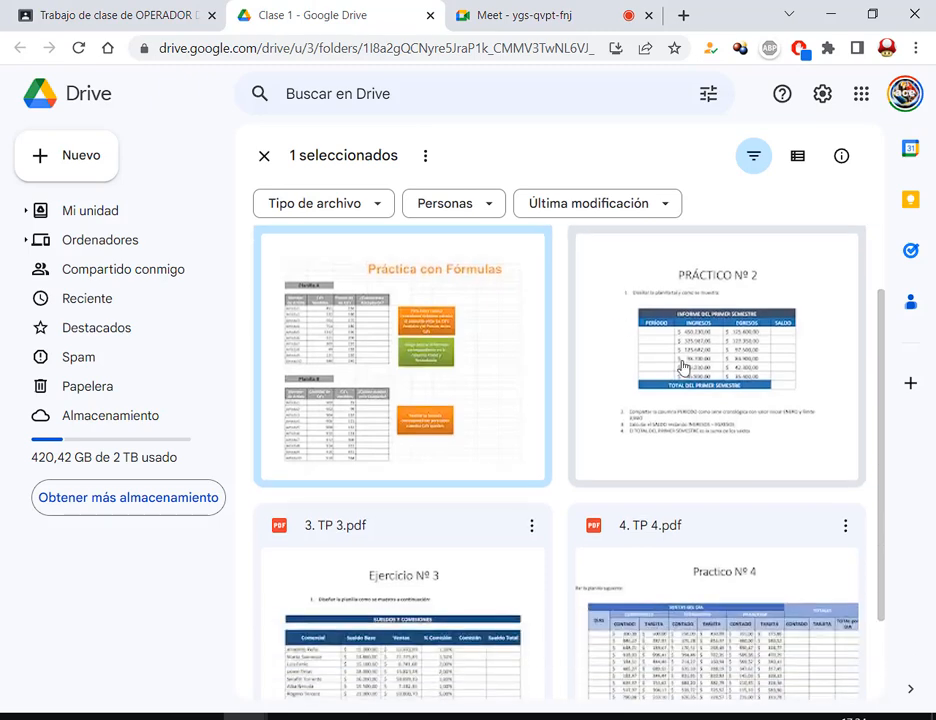
pyautogui.click(681, 367)
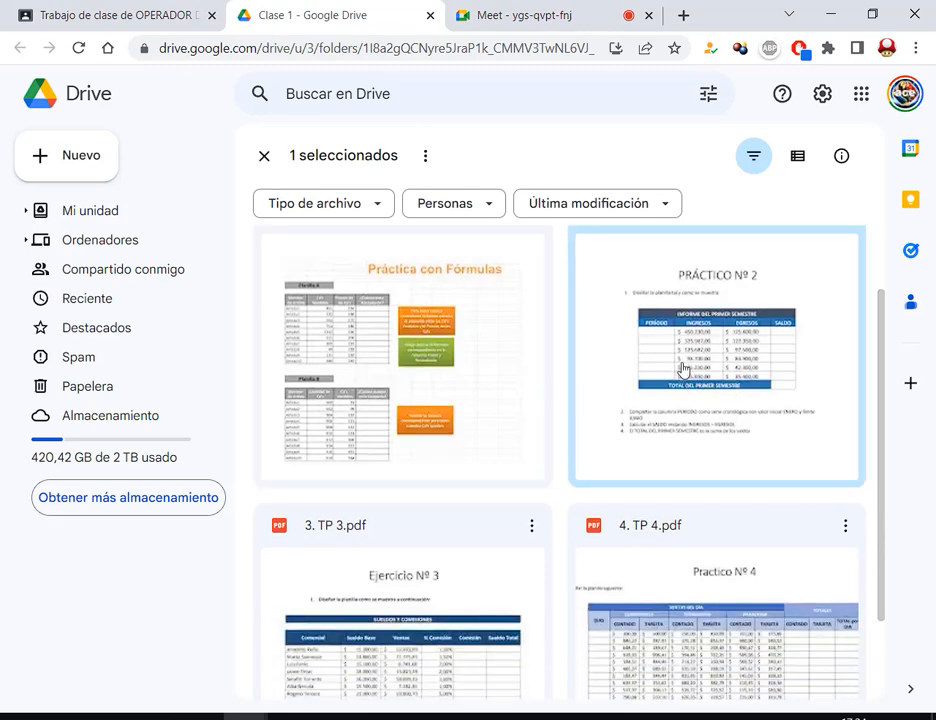
pyautogui.doubleClick(682, 368)
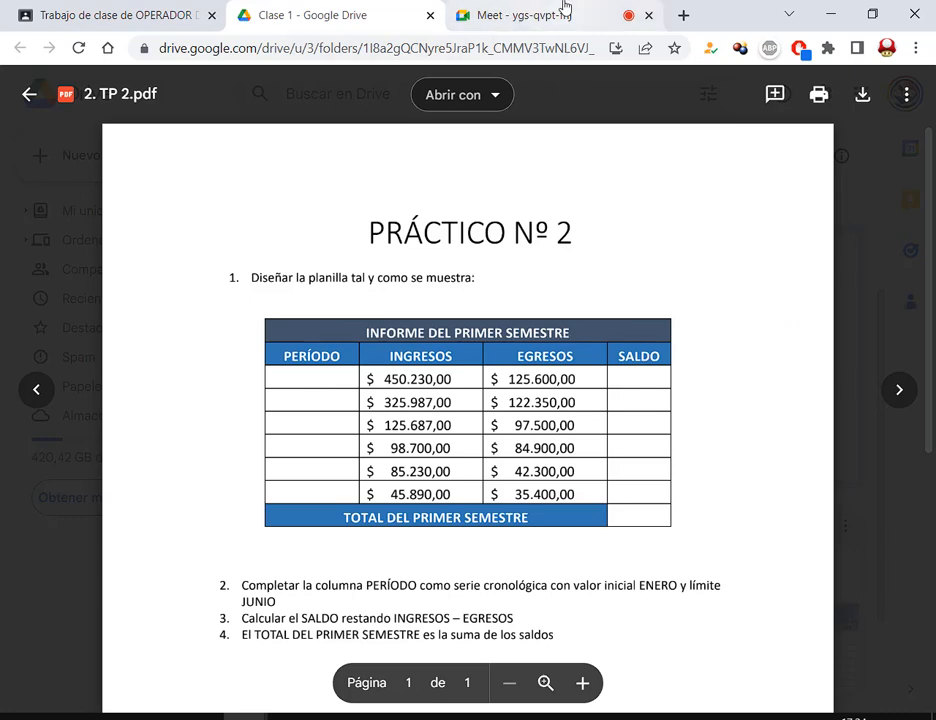
pyautogui.click(520, 15)
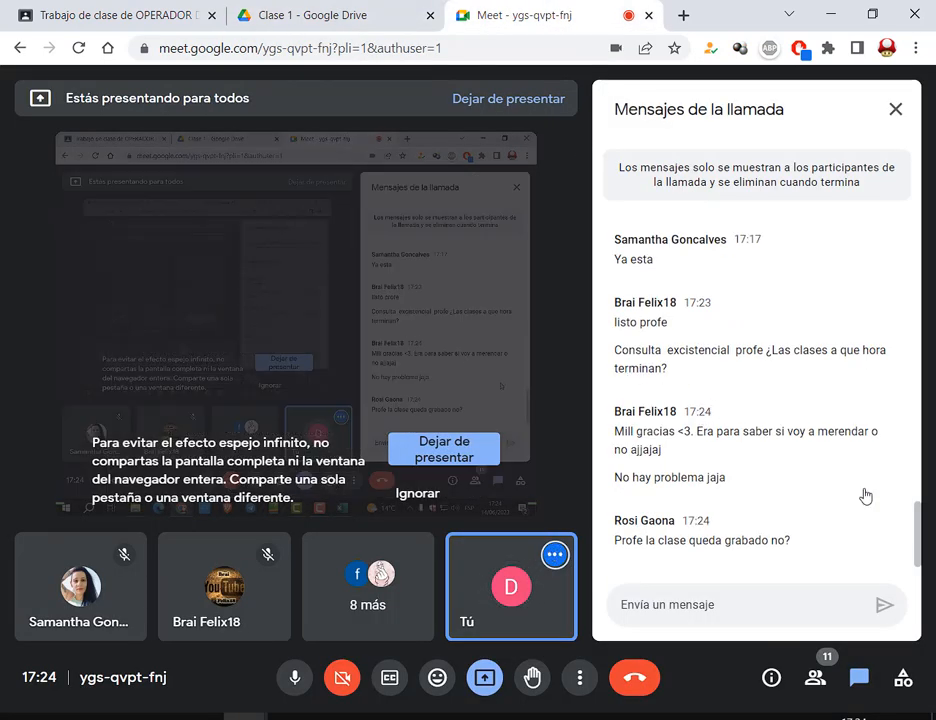
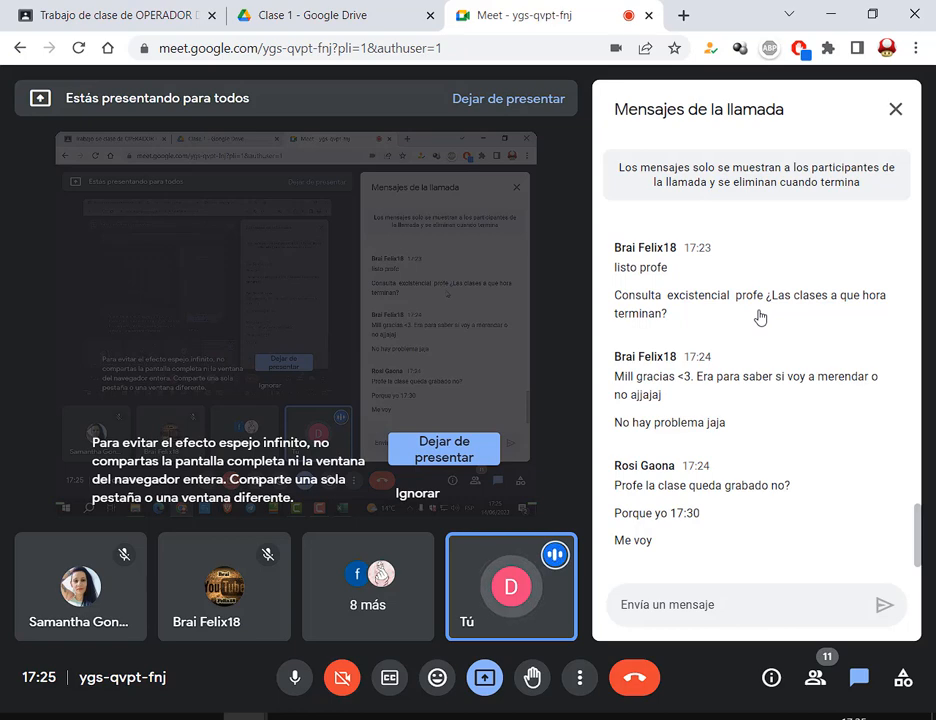
# Scroll through the TP 2 PDF assignment in Drive, then launch Excel from the Start menu
pyautogui.click(336, 26)
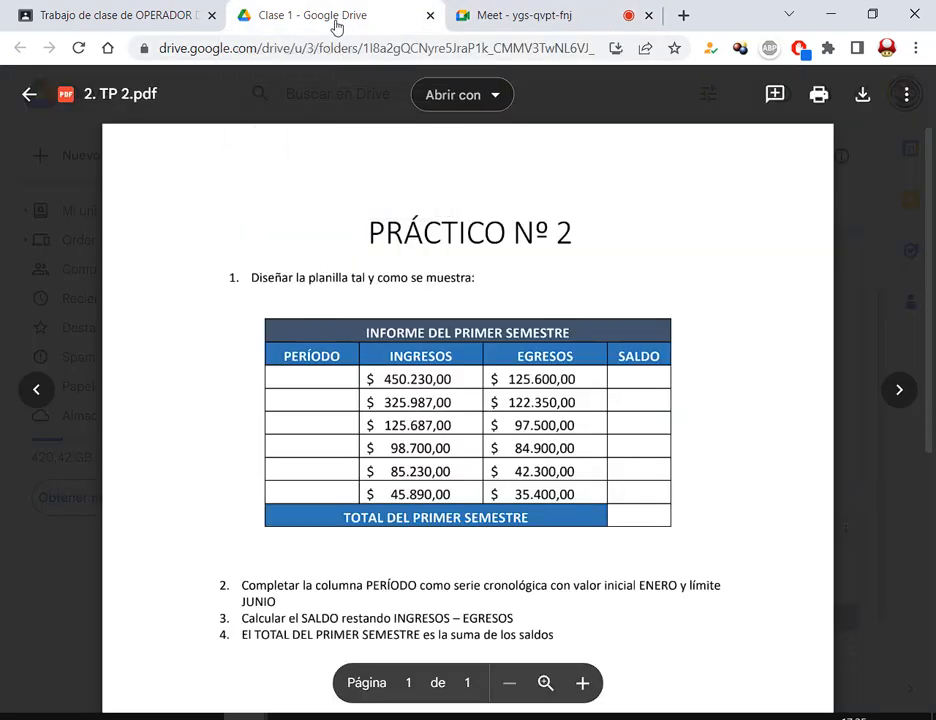
pyautogui.scroll(-1, 790, 478)
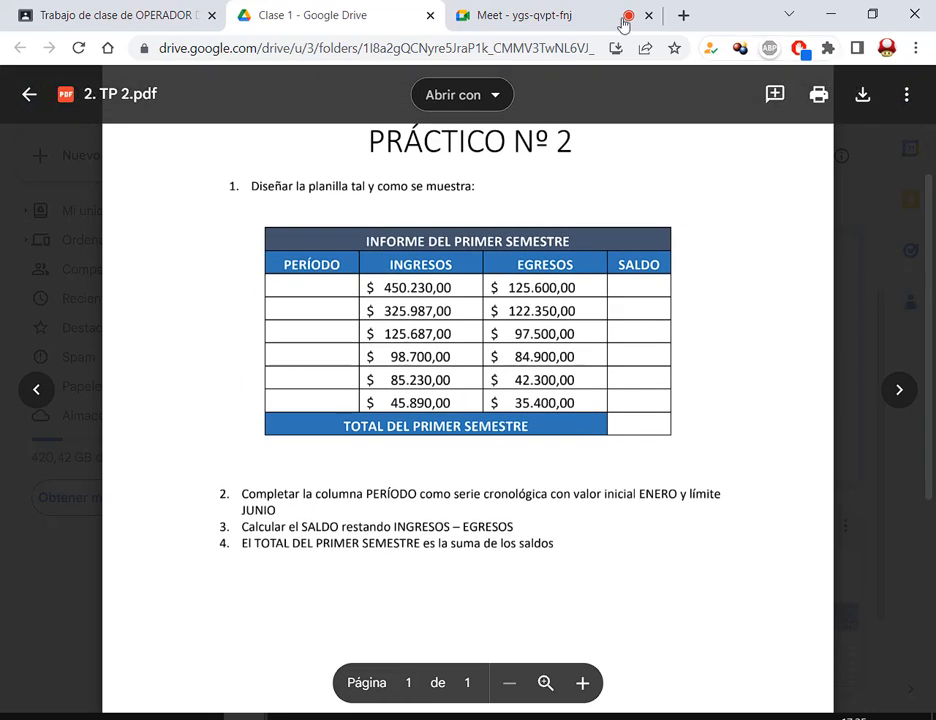
pyautogui.scroll(-1, 861, 306)
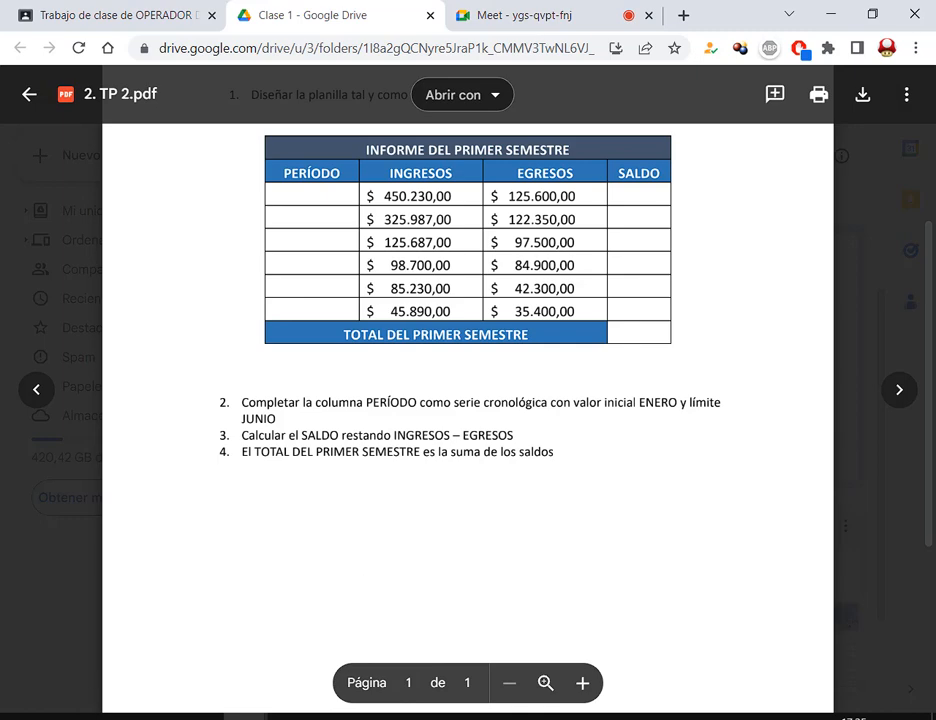
pyautogui.press('super')
pyautogui.click(130, 313)
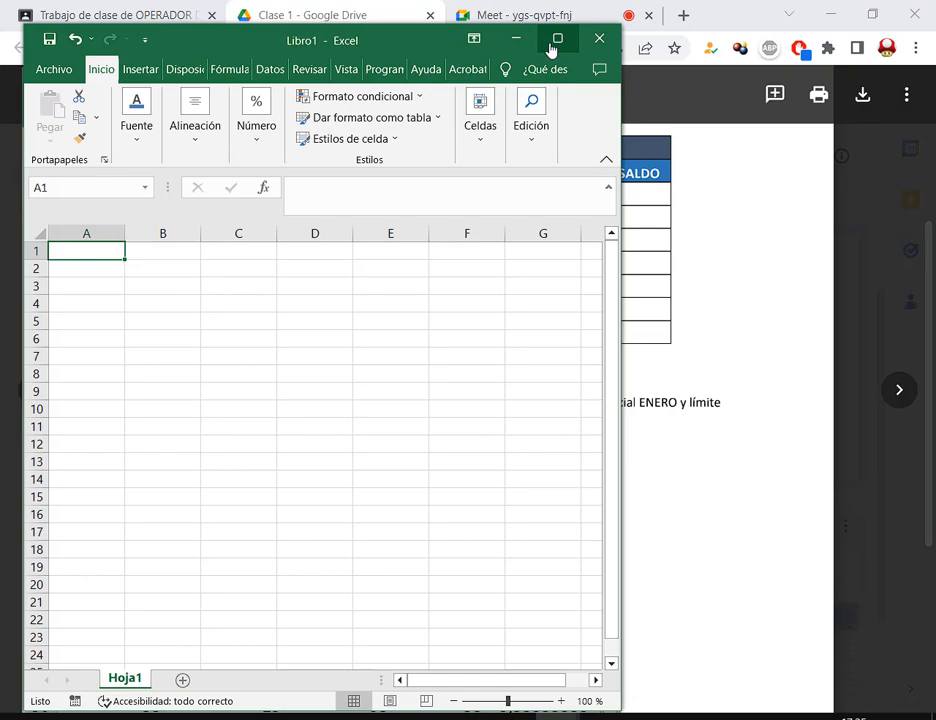
# Close the blank Libro1 and the 1. Practica con autollenado.xlsx workbook
pyautogui.click(554, 39)
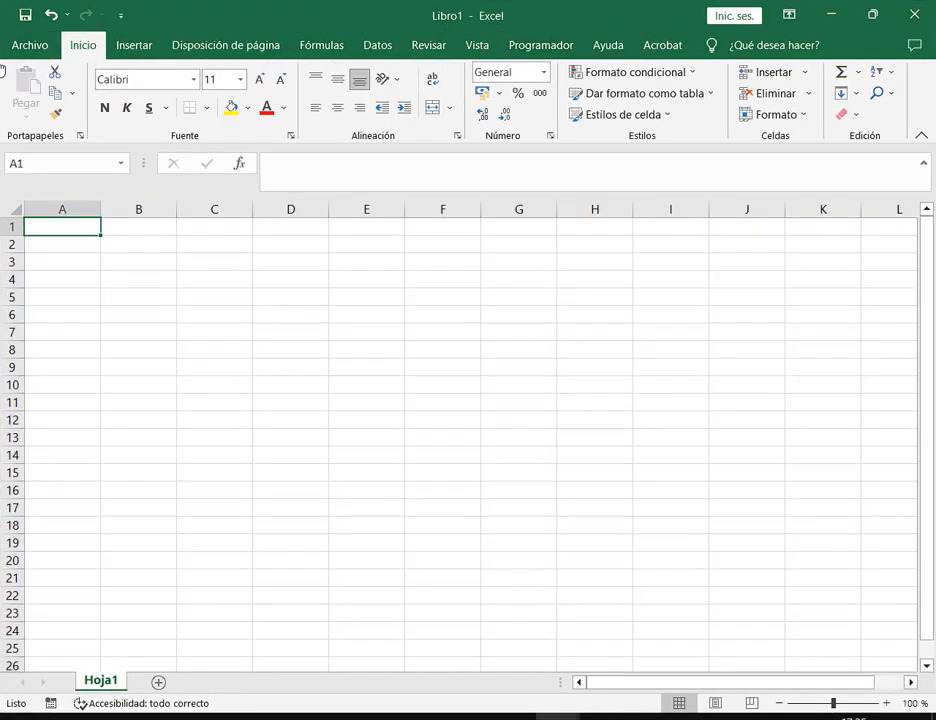
pyautogui.click(914, 15)
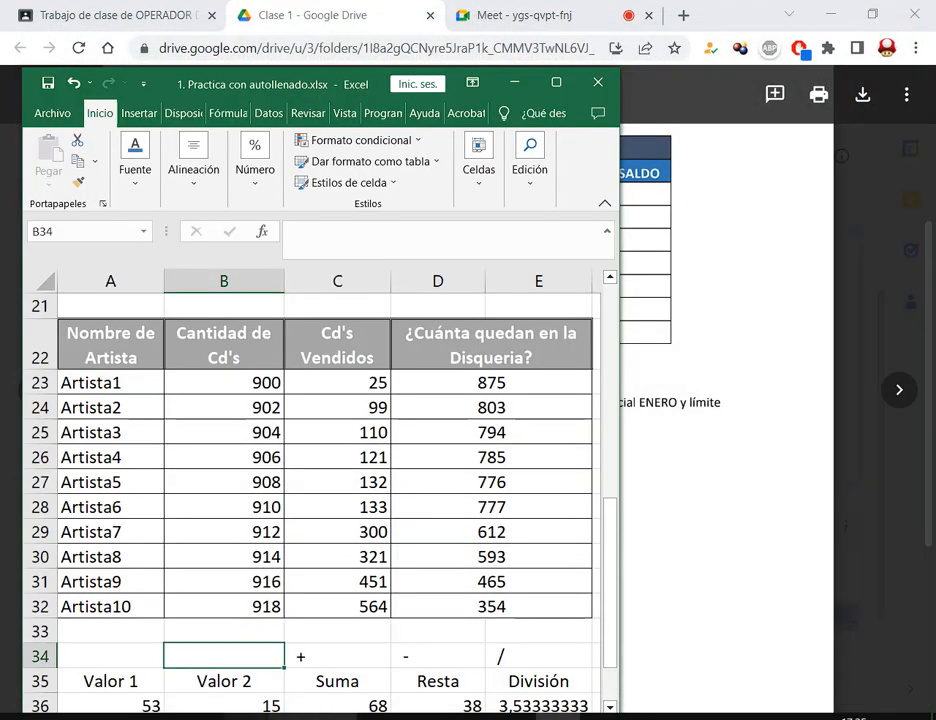
pyautogui.click(556, 83)
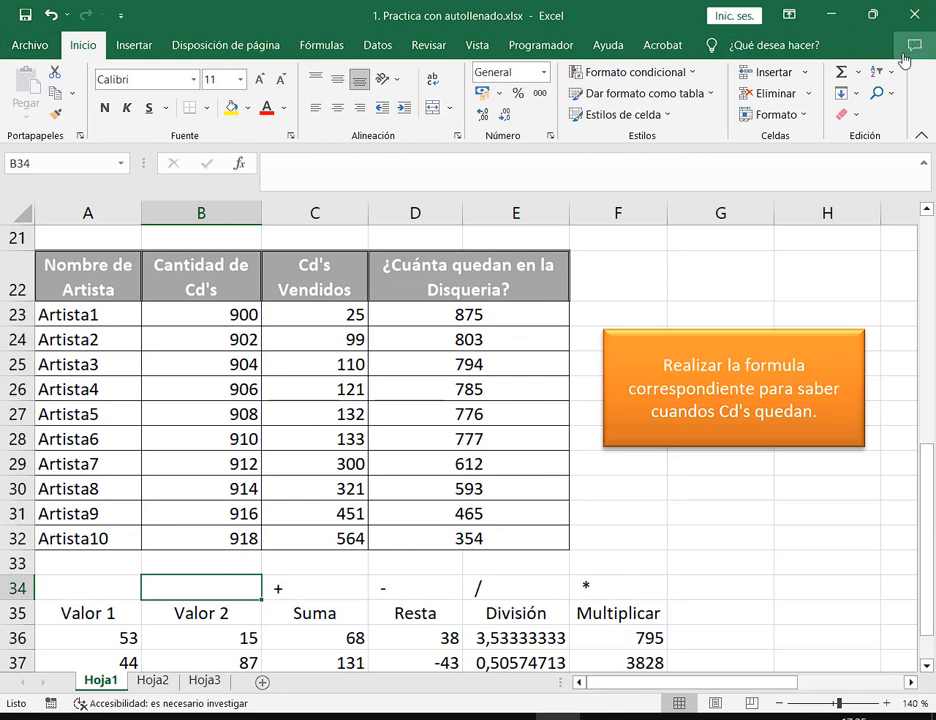
pyautogui.click(29, 46)
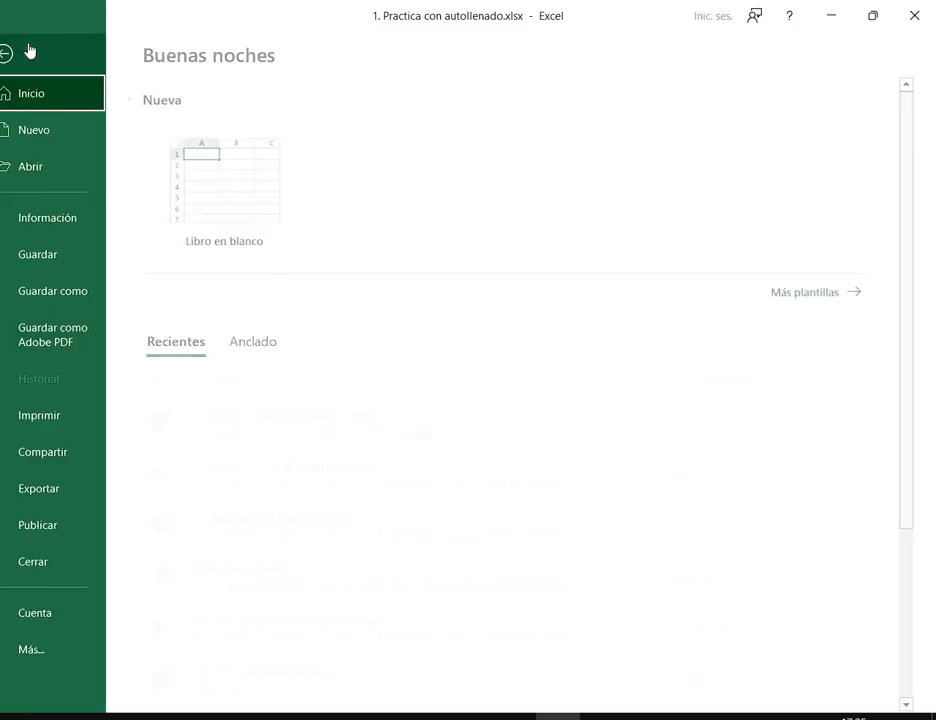
pyautogui.click(70, 565)
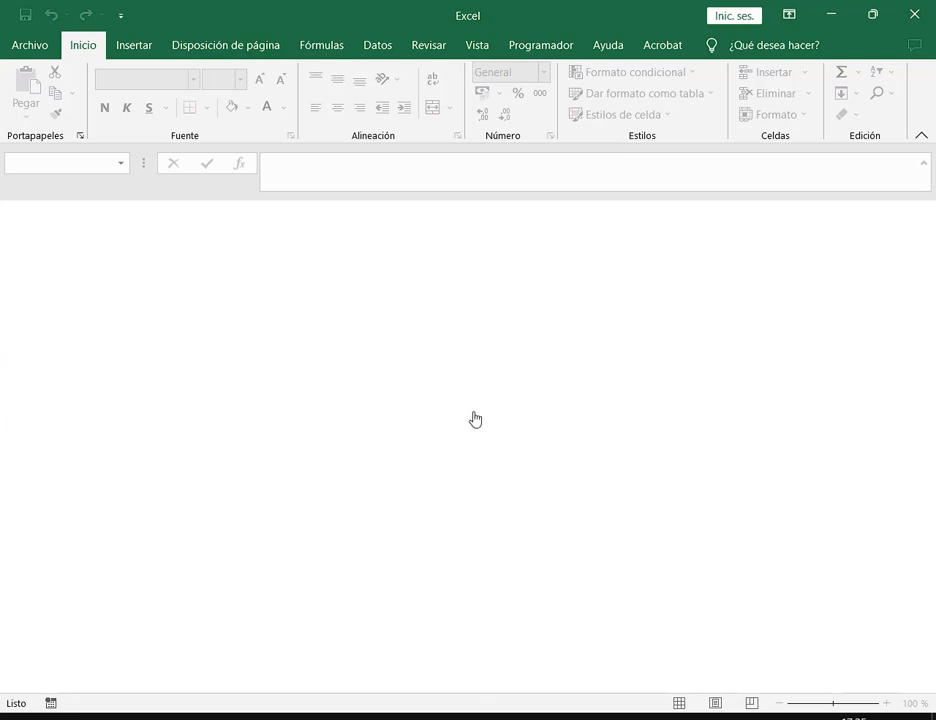
# Create a new blank workbook and shrink its window to reveal the PDF
pyautogui.click(33, 48)
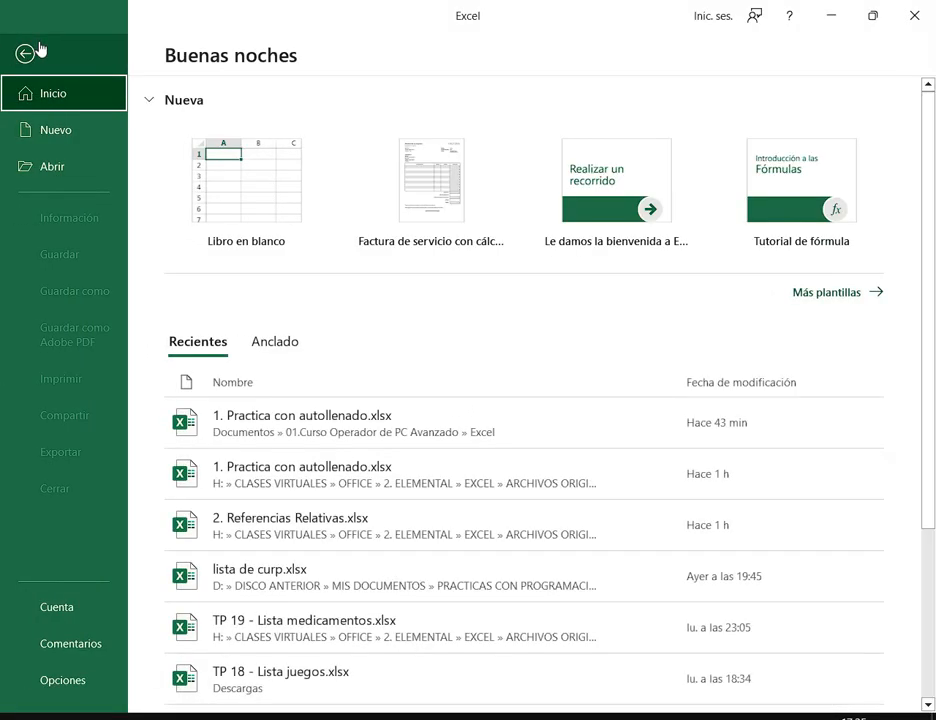
pyautogui.click(63, 141)
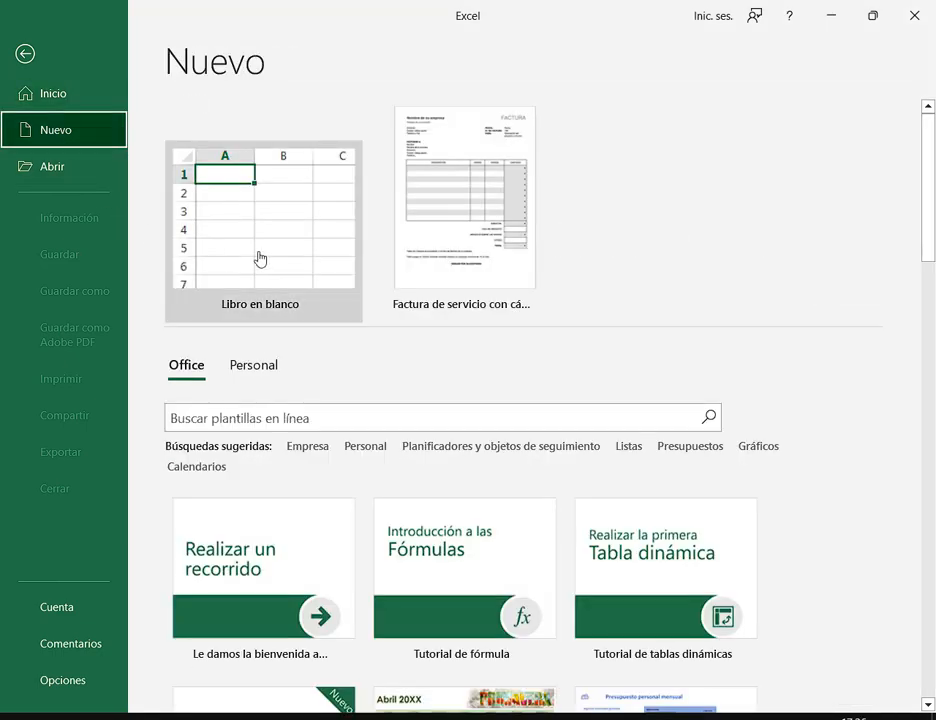
pyautogui.click(259, 259)
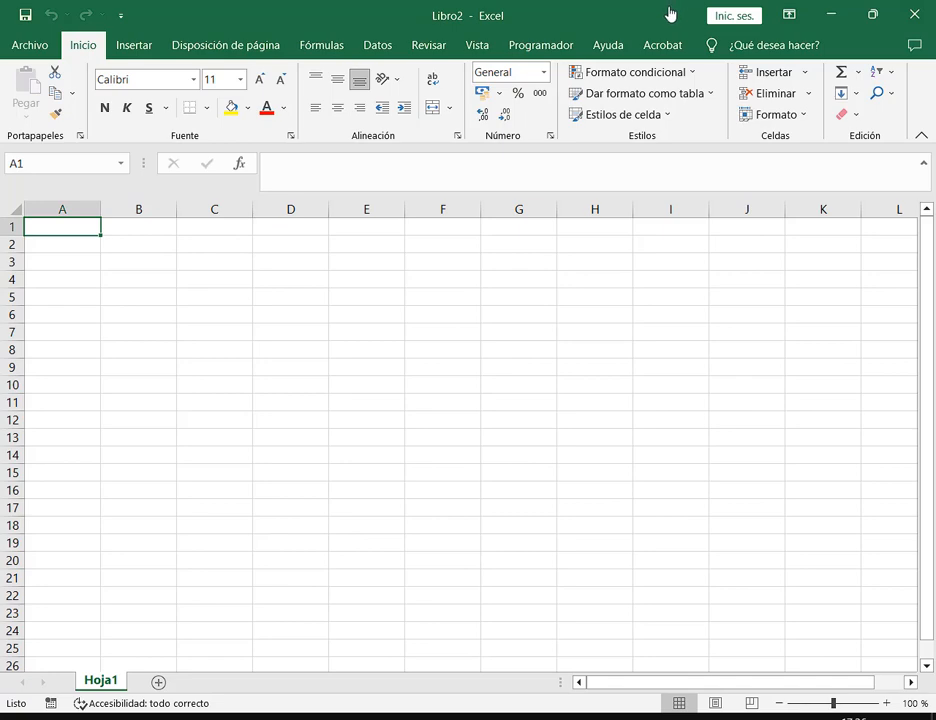
pyautogui.moveTo(670, 14); pyautogui.dragTo(663, 285)
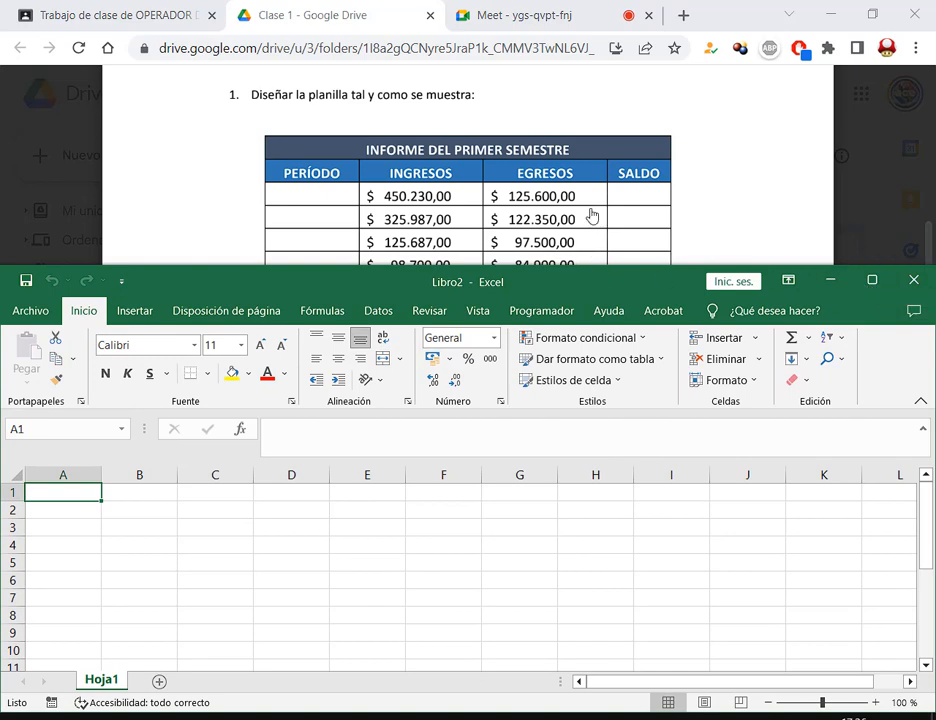
# Type the title INFORME DEL PRIMER SEMESTRE in A1
pyautogui.scroll(-2, 591, 209)
pyautogui.scroll(2, 574, 225)
pyautogui.moveTo(443, 288); pyautogui.dragTo(603, 384)
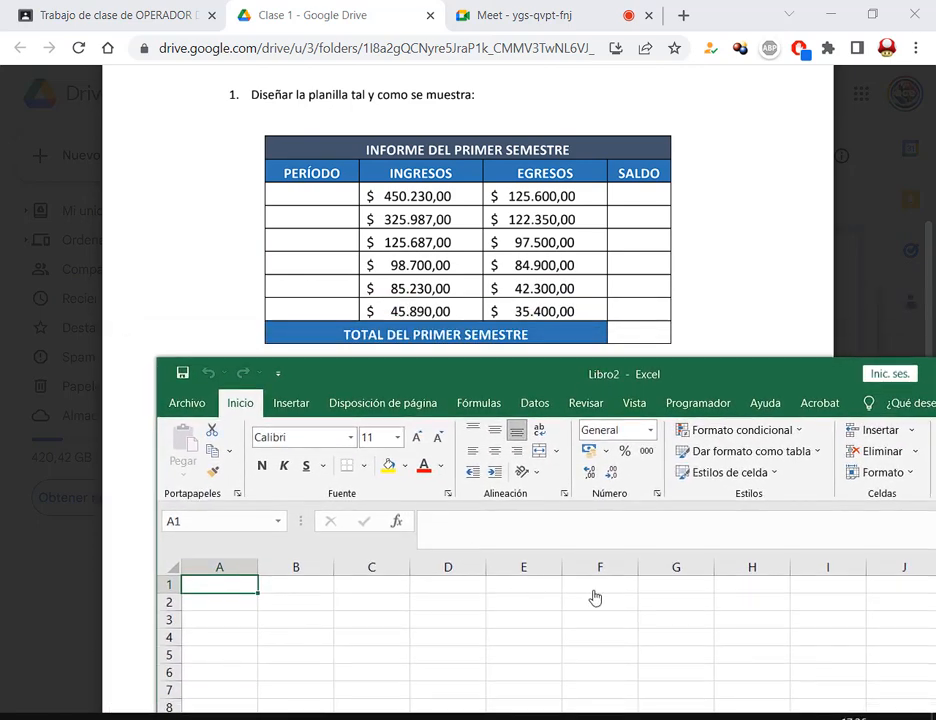
pyautogui.write('INFORME DE')
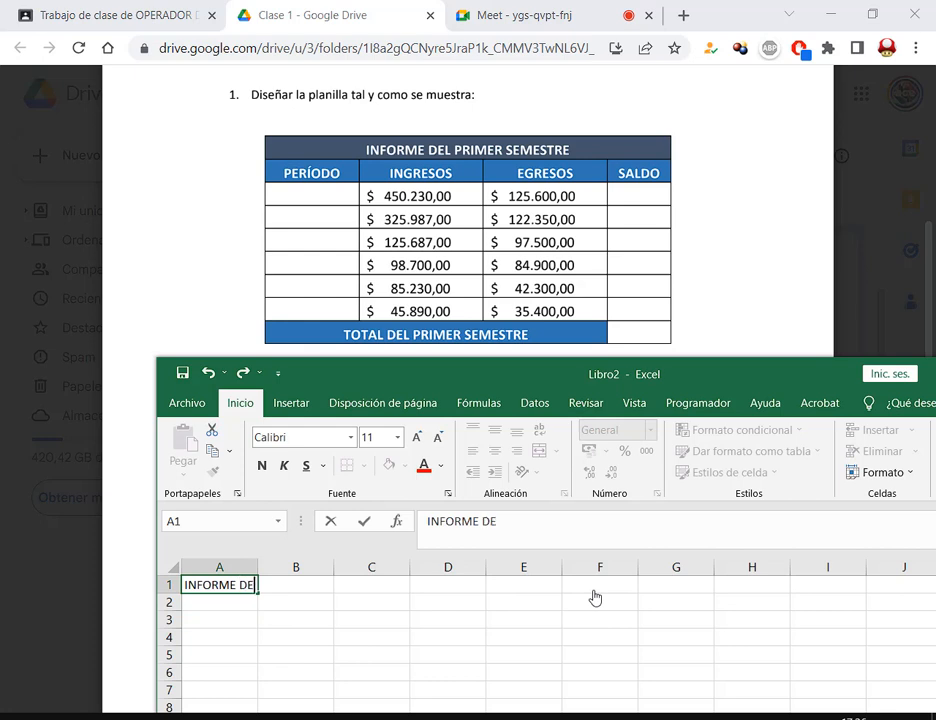
pyautogui.write('L PRIMER SEM')
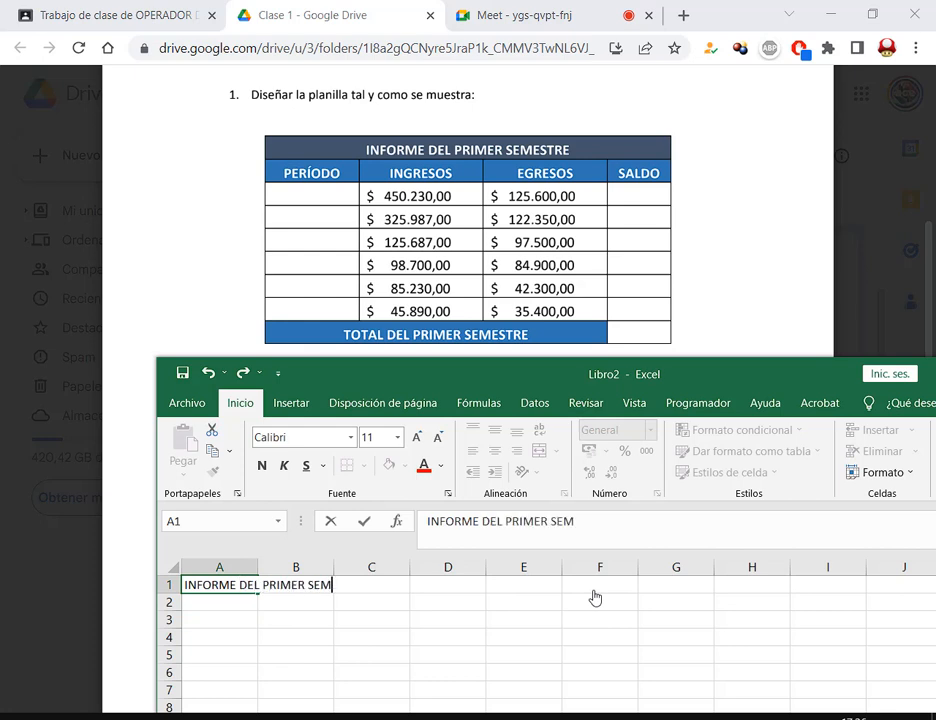
pyautogui.write('ESTRE')
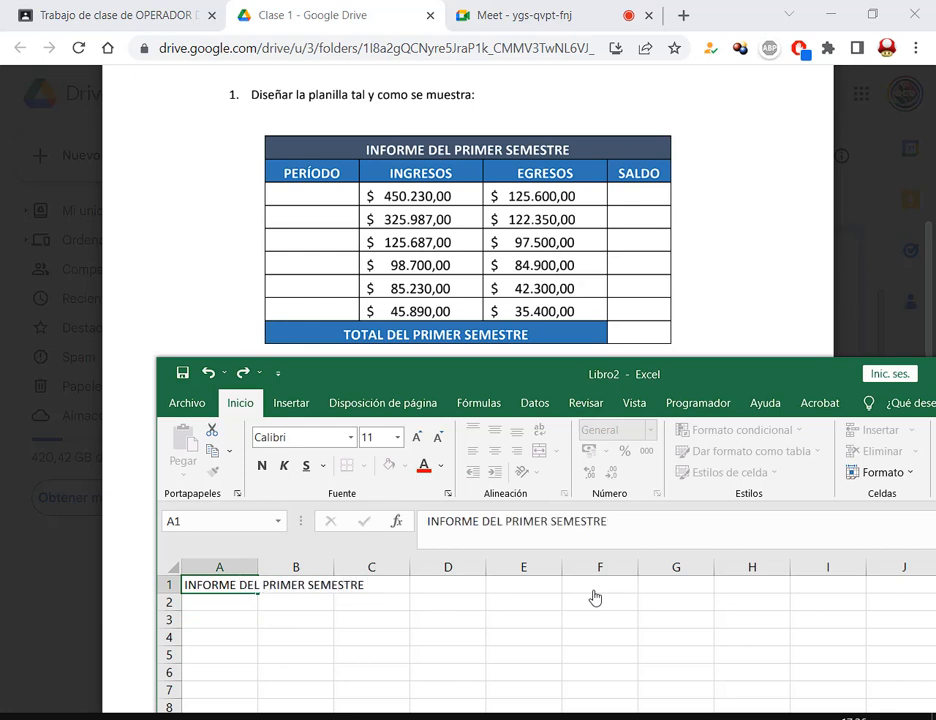
pyautogui.press('Return')
# Enter headers PERÍODO, INGRESOS, EGRESOS, SALDO across A2:D2
pyautogui.write('PERÍ')
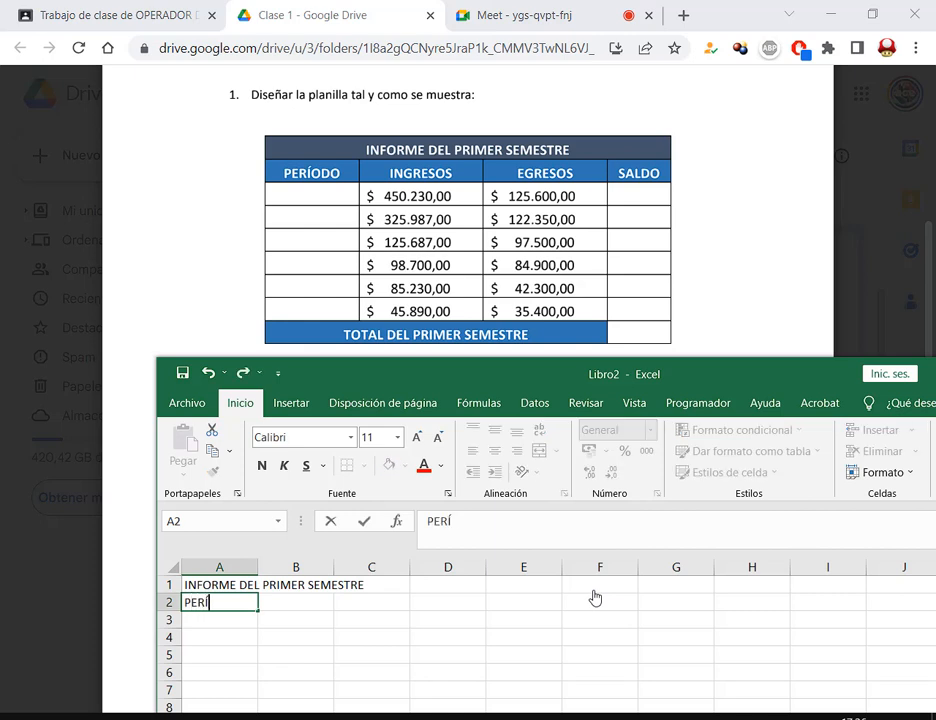
pyautogui.write('ODO')
pyautogui.press('Tab')
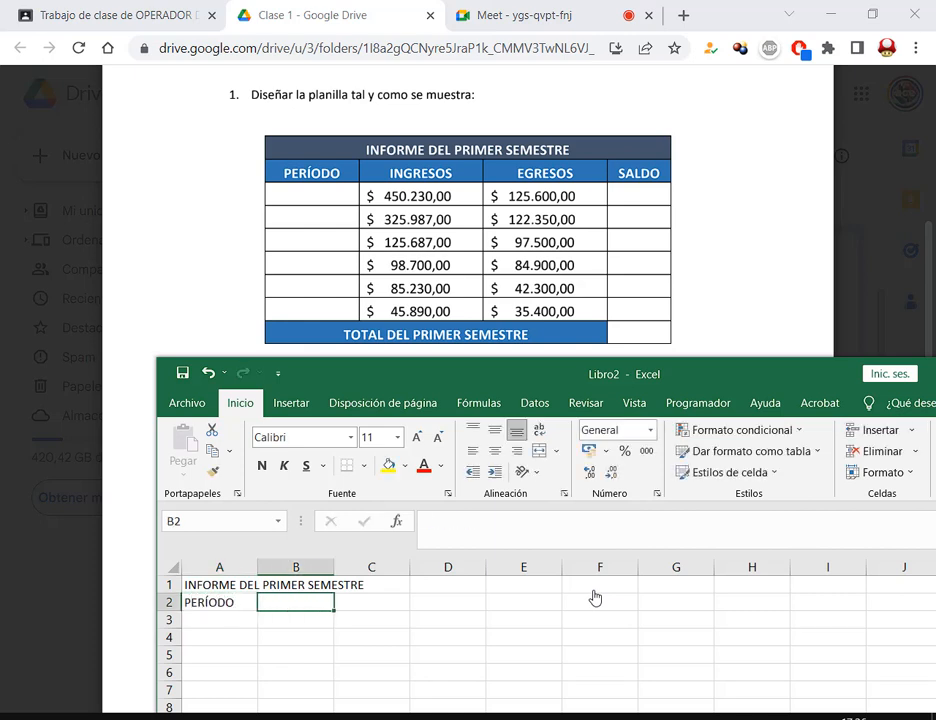
pyautogui.write('INGRESOS')
pyautogui.press('Tab')
pyautogui.write('EGRESOS')
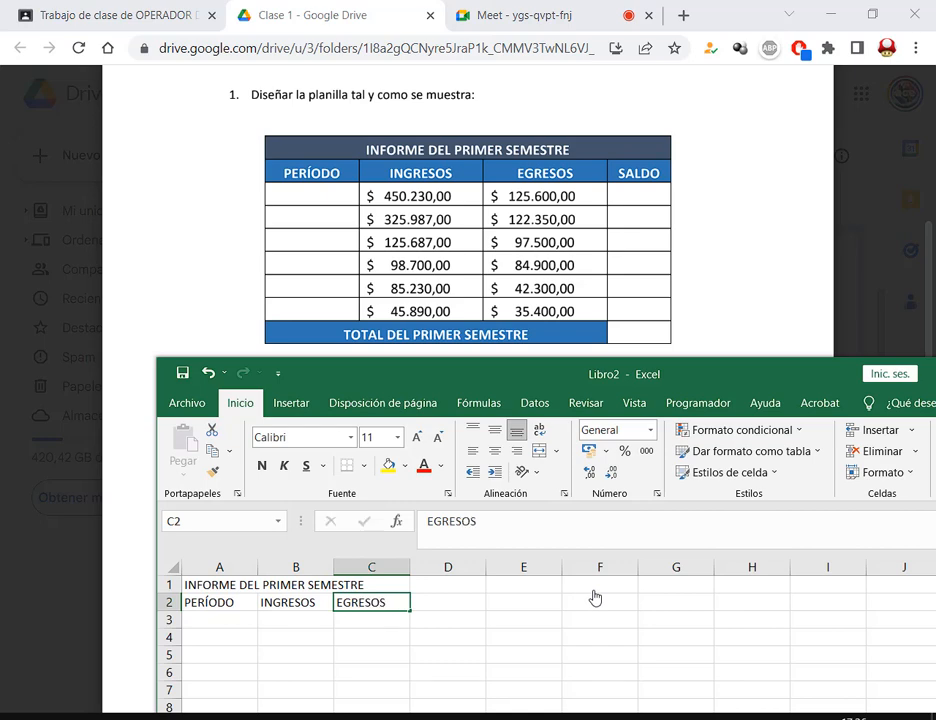
pyautogui.press('Tab')
pyautogui.write('SALDO')
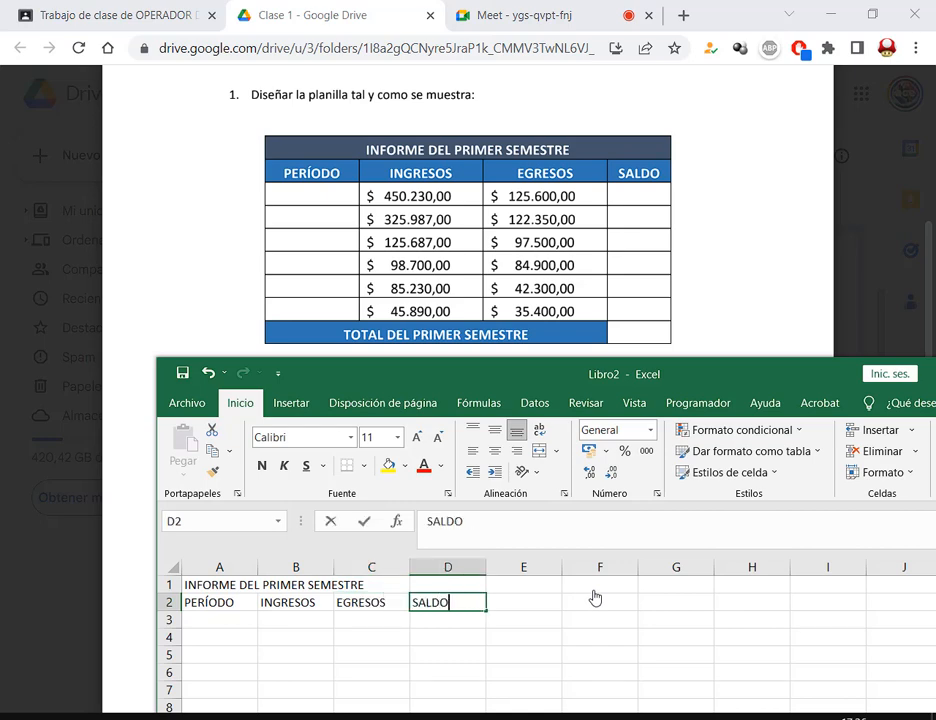
pyautogui.press('Return')
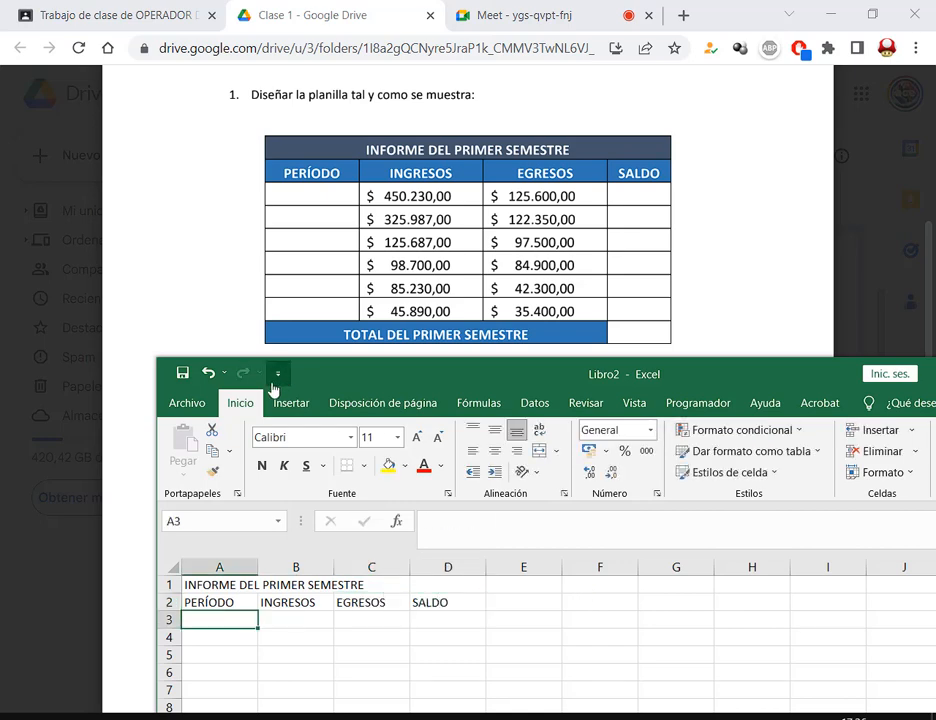
pyautogui.moveTo(274, 376); pyautogui.dragTo(370, 366)
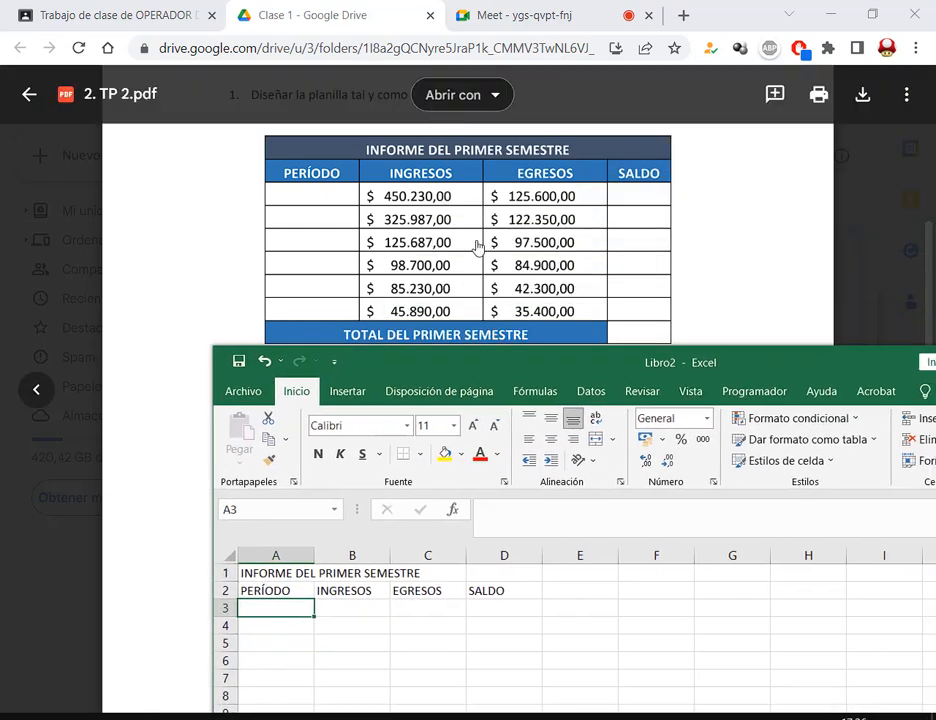
pyautogui.moveTo(359, 184)
pyautogui.mouseDown()
pyautogui.moveTo(596, 317)
pyautogui.moveTo(587, 324)
pyautogui.mouseUp()
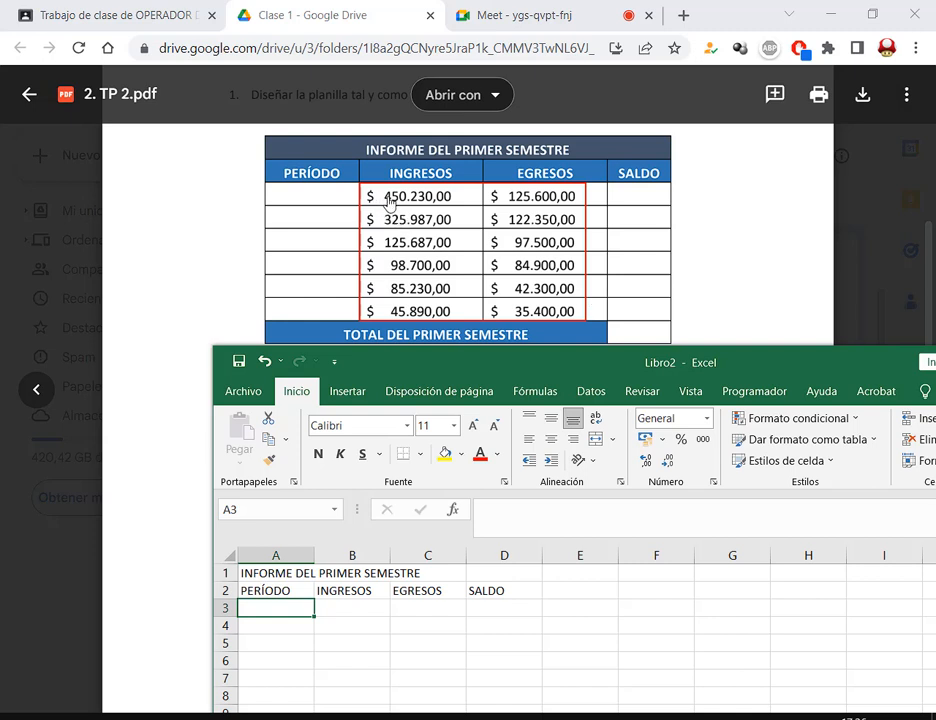
pyautogui.moveTo(363, 186); pyautogui.dragTo(377, 207)
pyautogui.moveTo(405, 196)
pyautogui.mouseDown()
pyautogui.moveTo(409, 208)
pyautogui.moveTo(441, 206)
pyautogui.mouseUp()
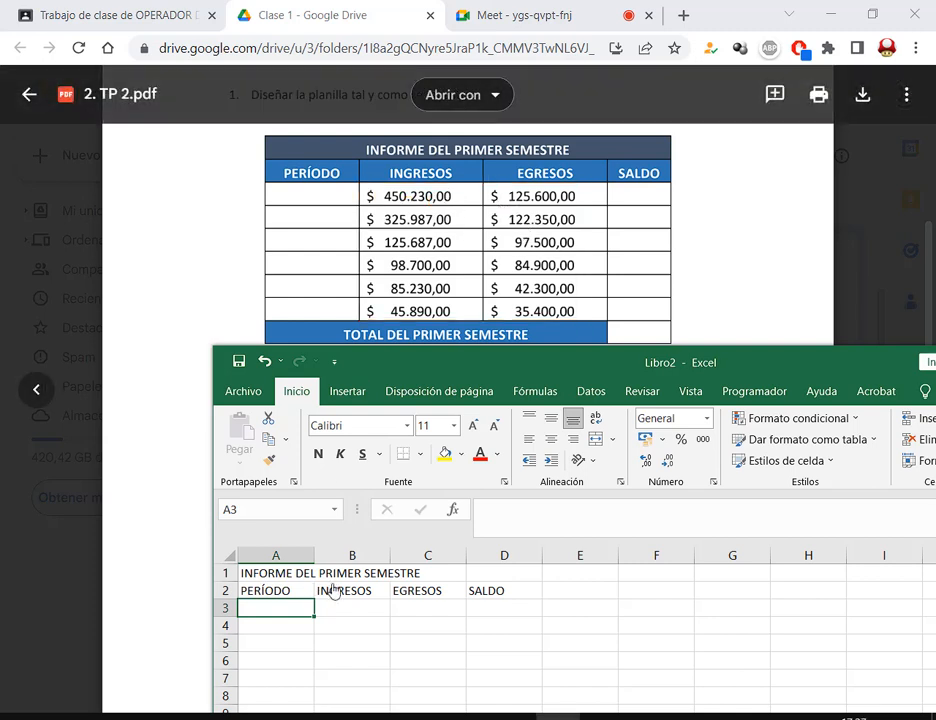
pyautogui.scroll(-1, 393, 610)
pyautogui.scroll(1, 372, 624)
pyautogui.click(366, 610)
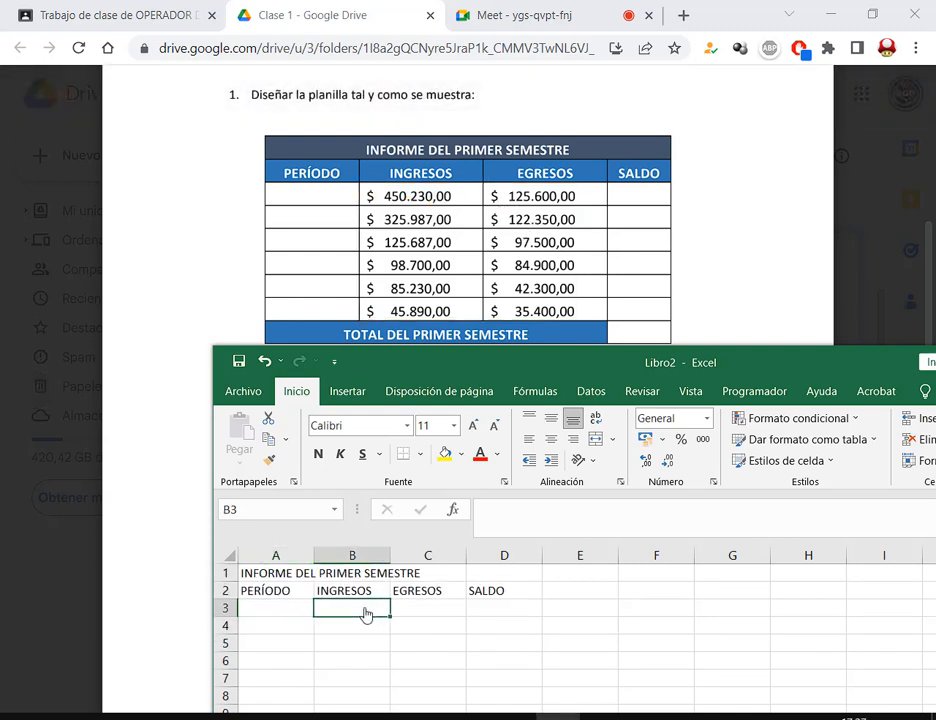
pyautogui.moveTo(440, 362); pyautogui.dragTo(669, 107)
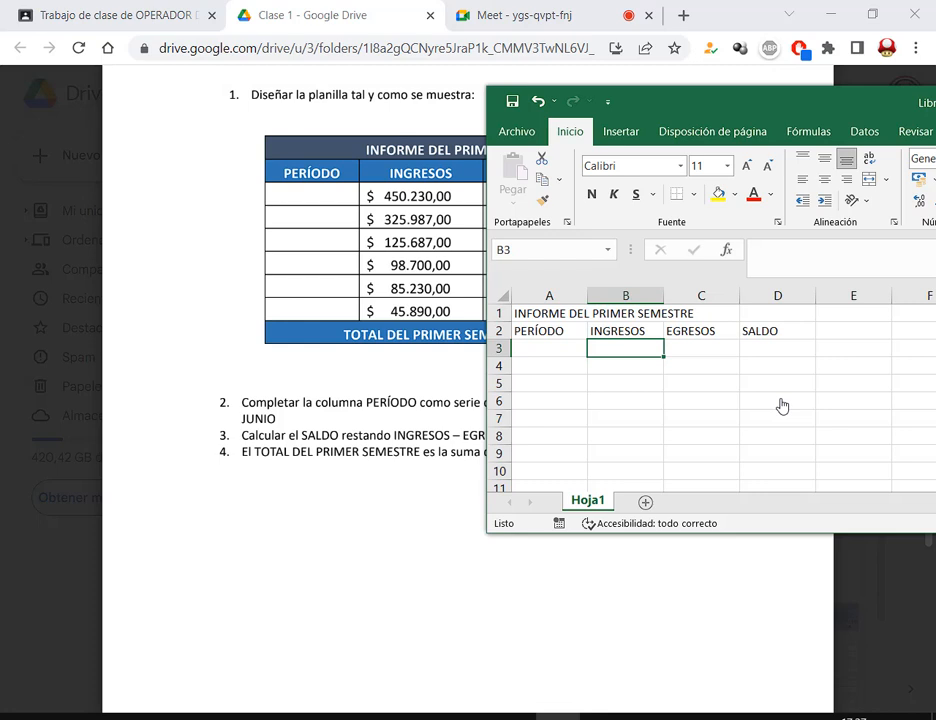
# Enter incomes 450230, 325987, 125687, 98700, 85230 and 45890 in B3:B8
pyautogui.write('450230')
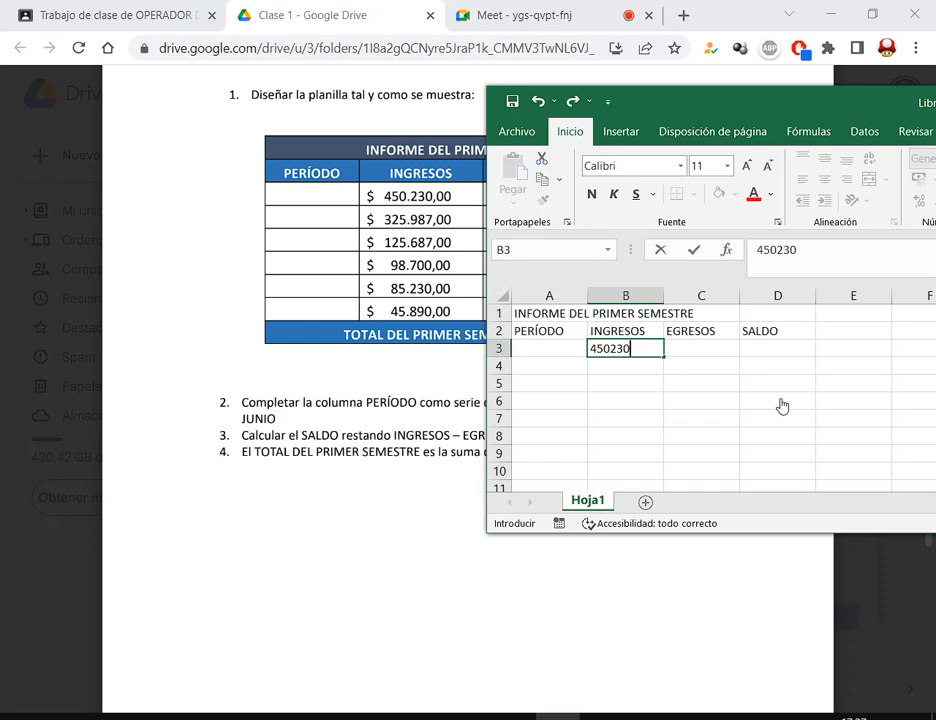
pyautogui.press('Return')
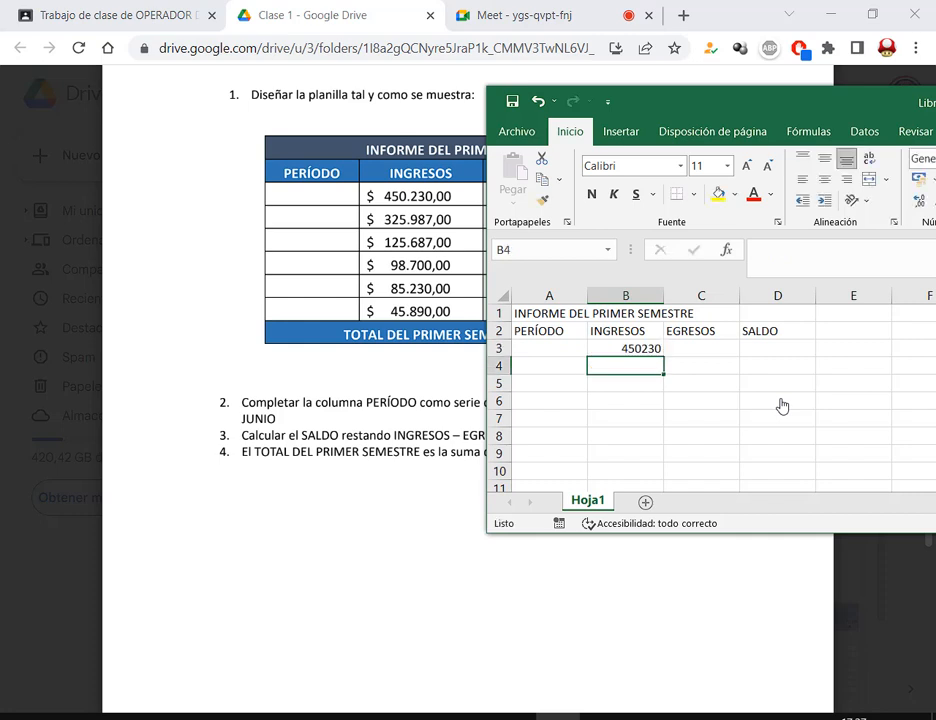
pyautogui.write('32')
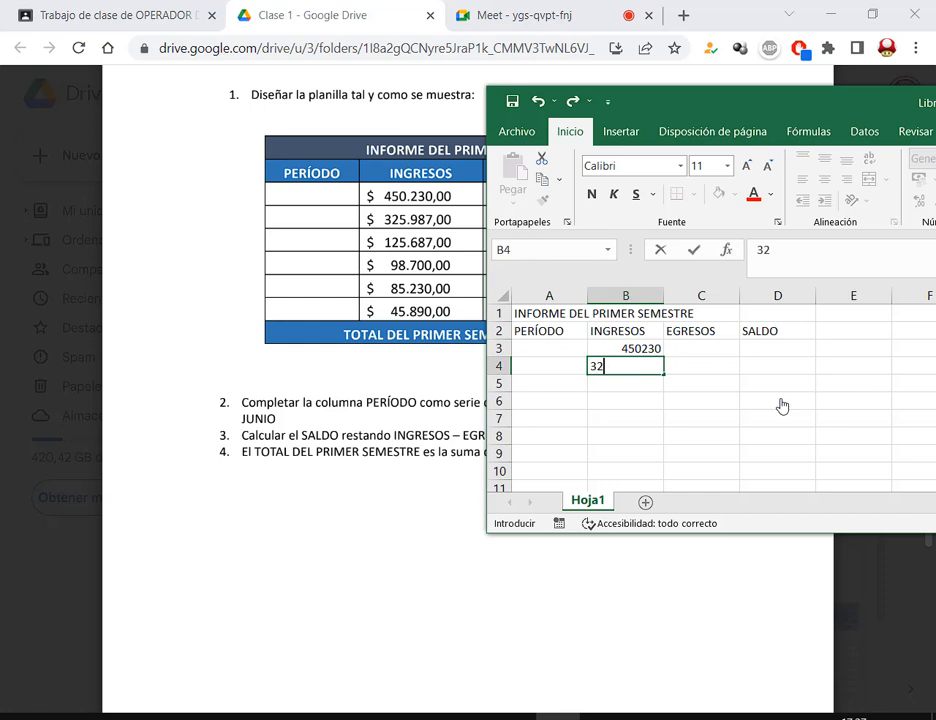
pyautogui.write('5987')
pyautogui.press('Return')
pyautogui.write('125687')
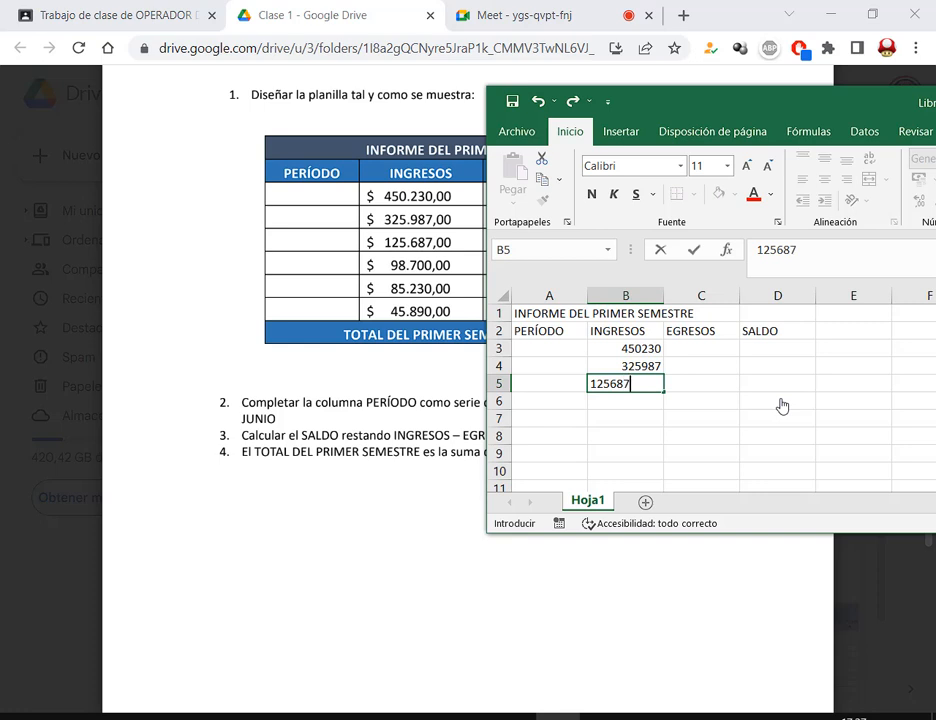
pyautogui.press('Return')
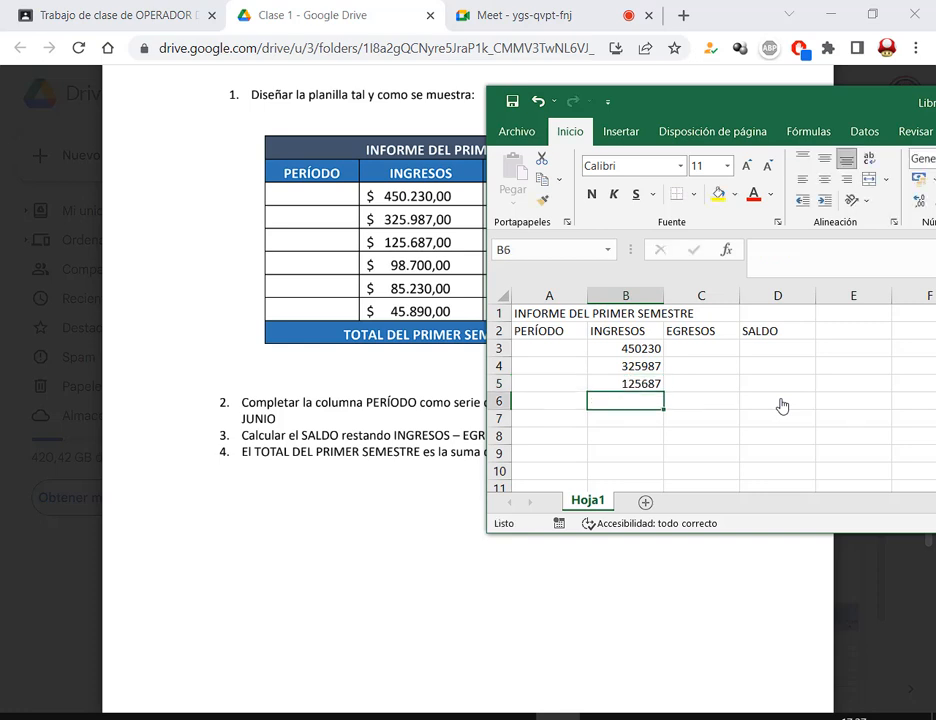
pyautogui.write('98700')
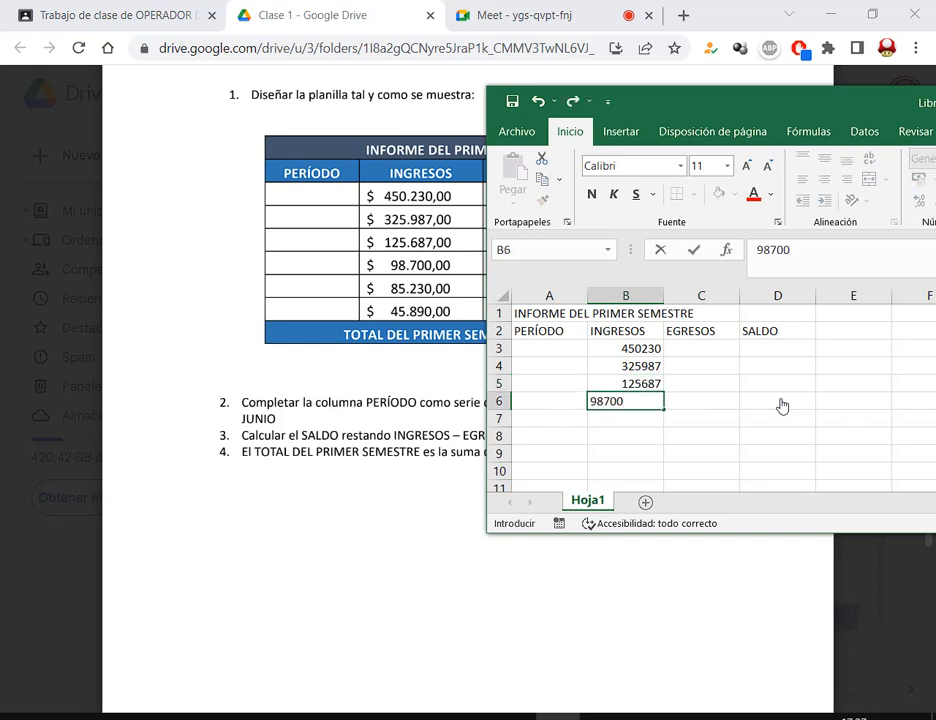
pyautogui.press('Return')
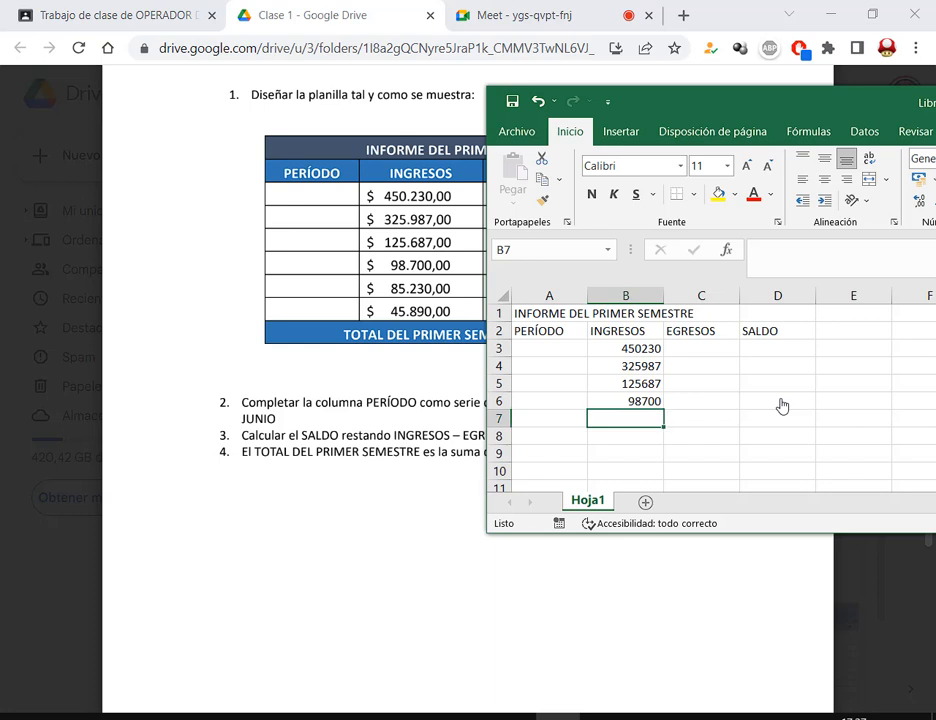
pyautogui.write('85230')
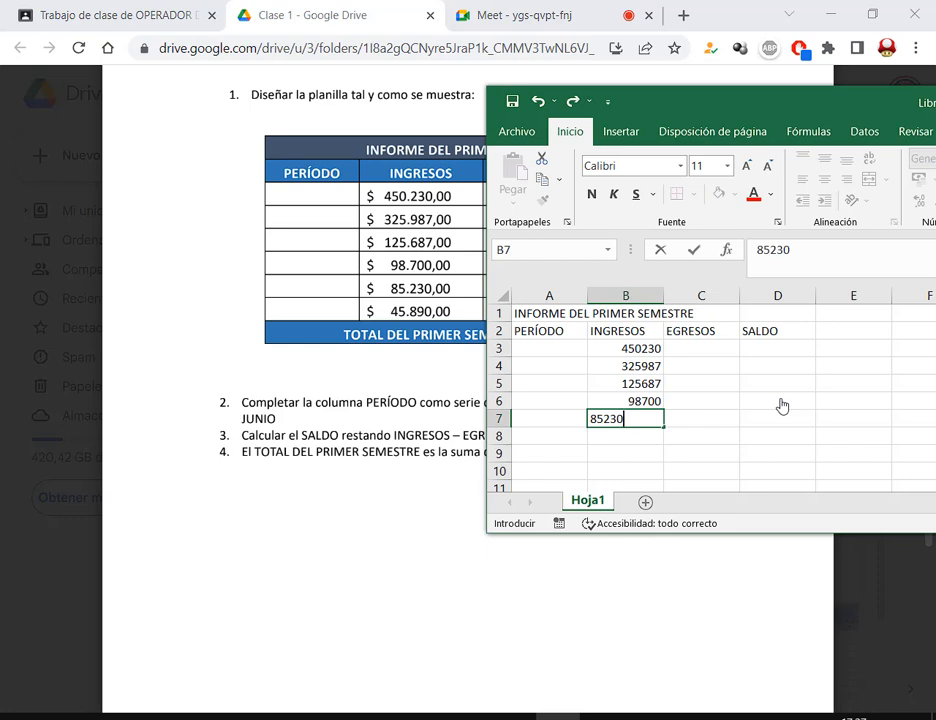
pyautogui.press('Return')
pyautogui.write('45890')
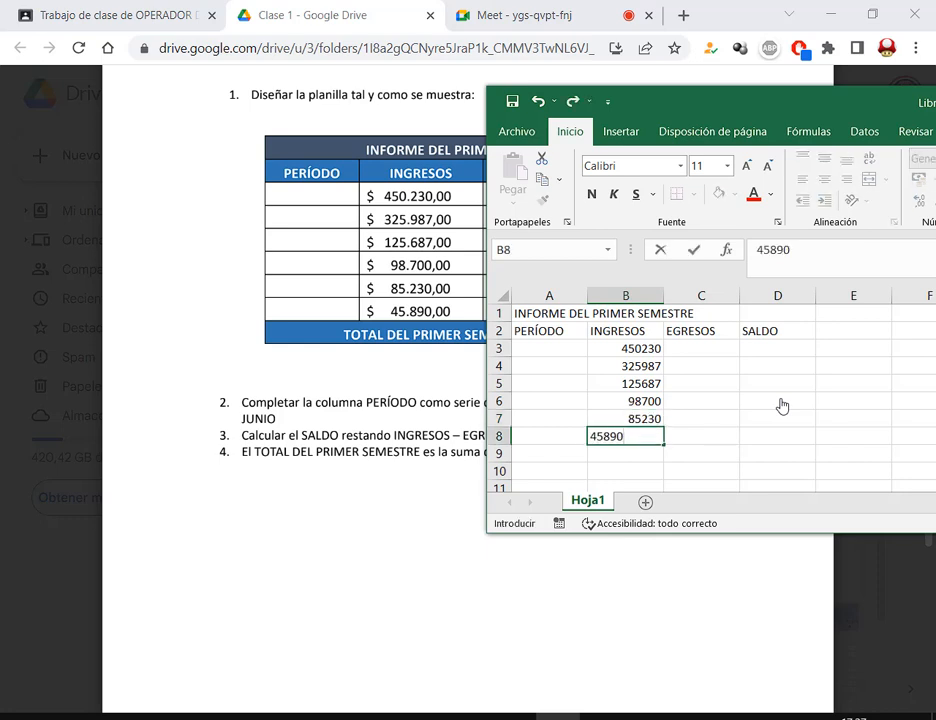
pyautogui.press('Return')
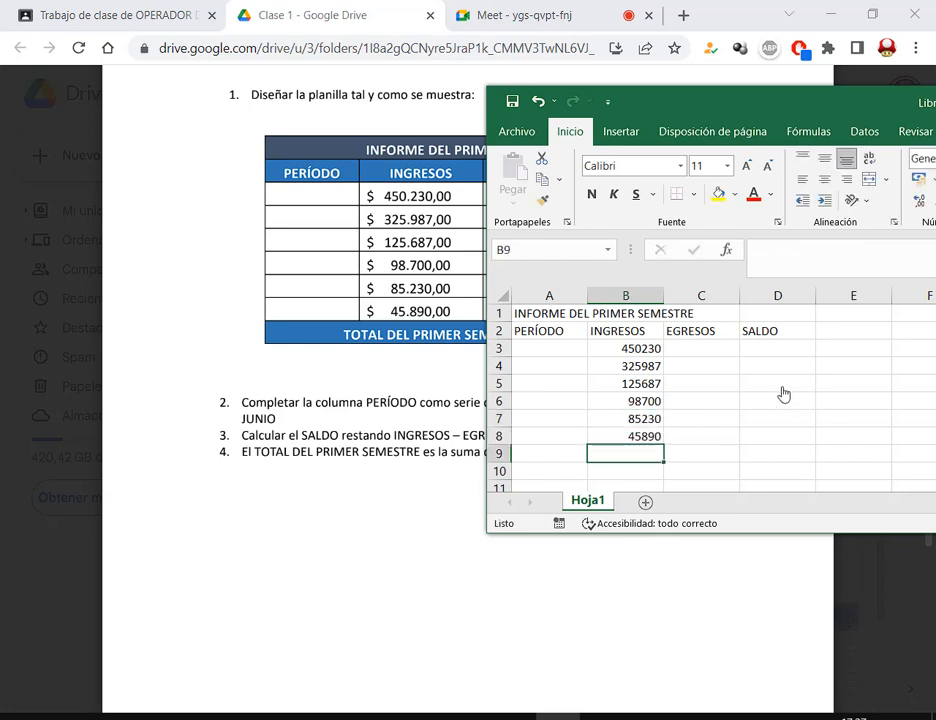
# Enter expenses 125600, 122350, 97500, 84900, 42300 and 35400 in C3:C8
pyautogui.moveTo(702, 109); pyautogui.dragTo(809, 98)
pyautogui.click(823, 342)
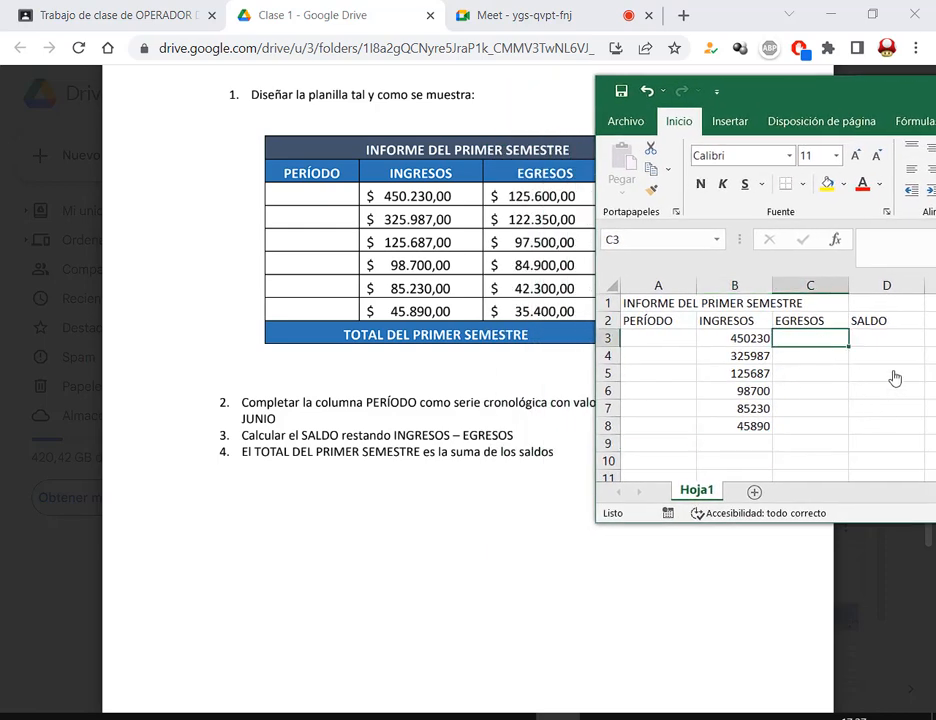
pyautogui.write('12')
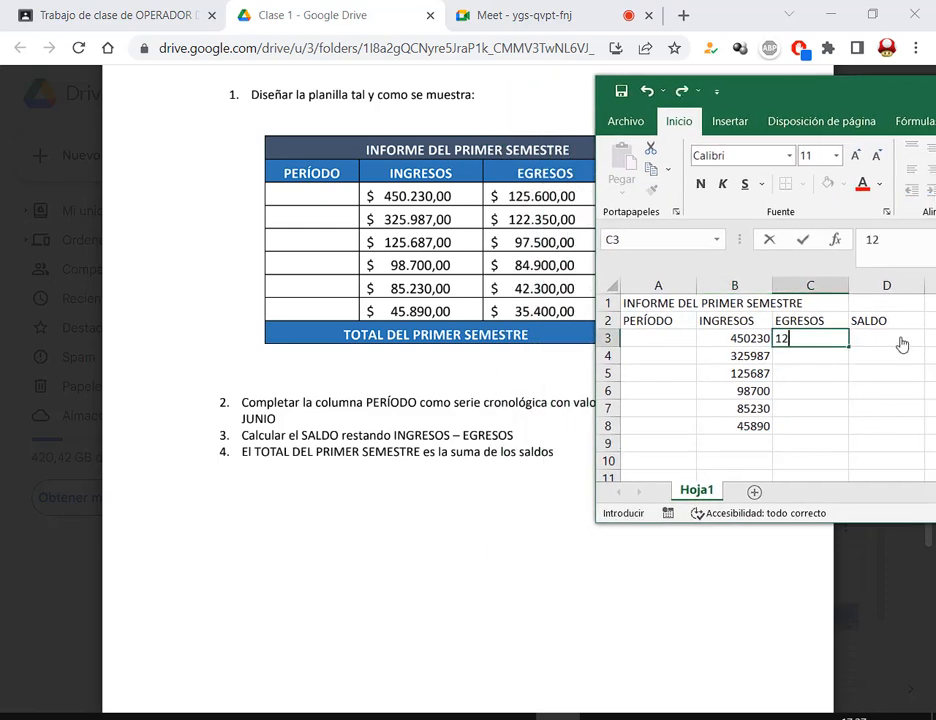
pyautogui.write('5600')
pyautogui.press('Return')
pyautogui.write('12235')
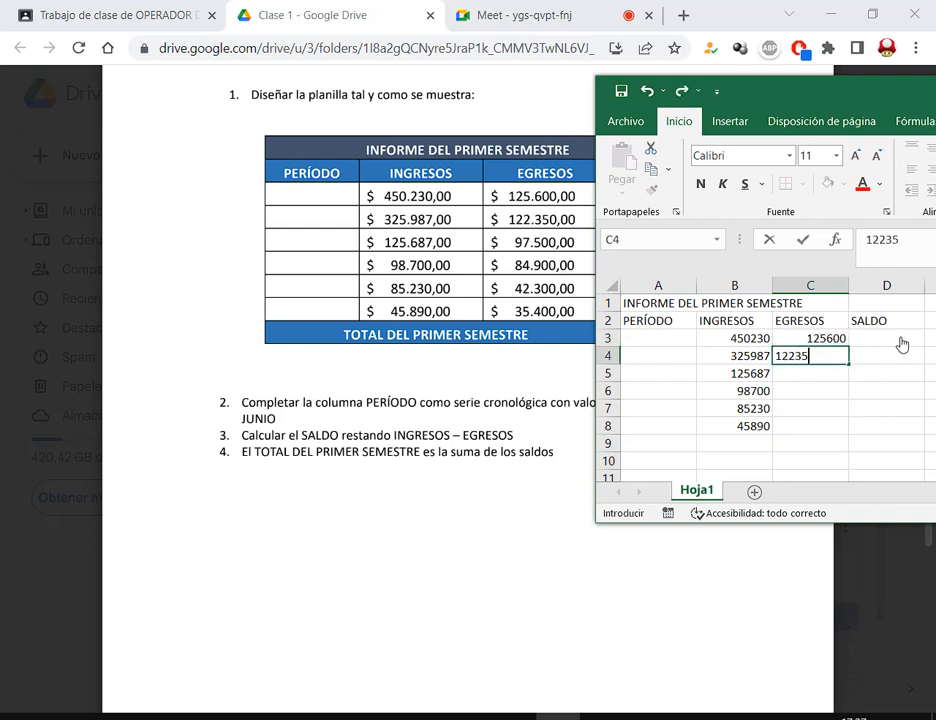
pyautogui.write('0')
pyautogui.press('Return')
pyautogui.write('9750')
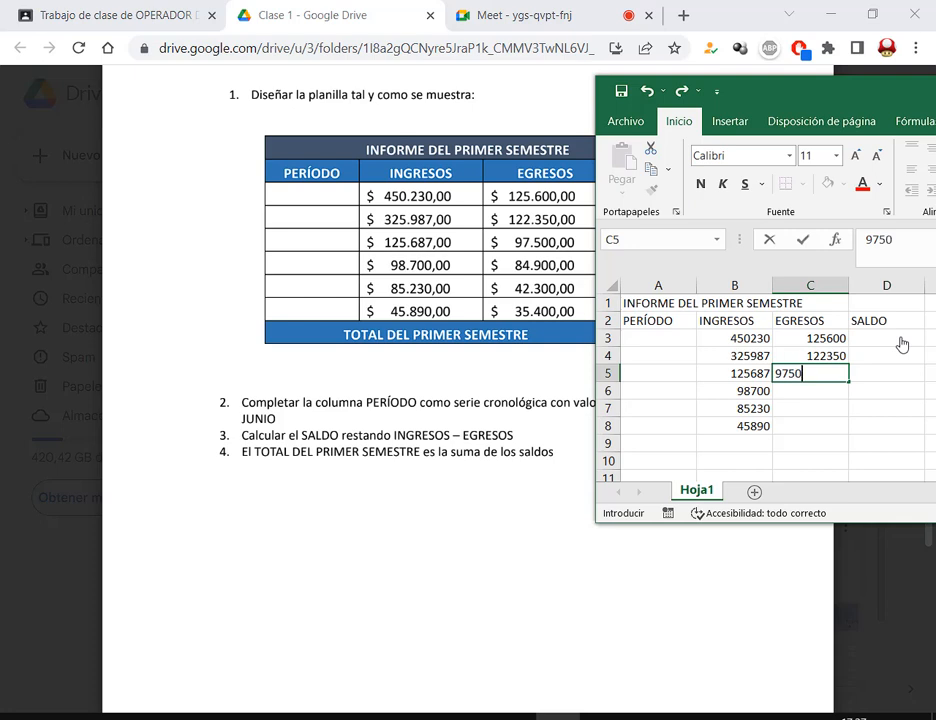
pyautogui.press('Return')
pyautogui.write('849')
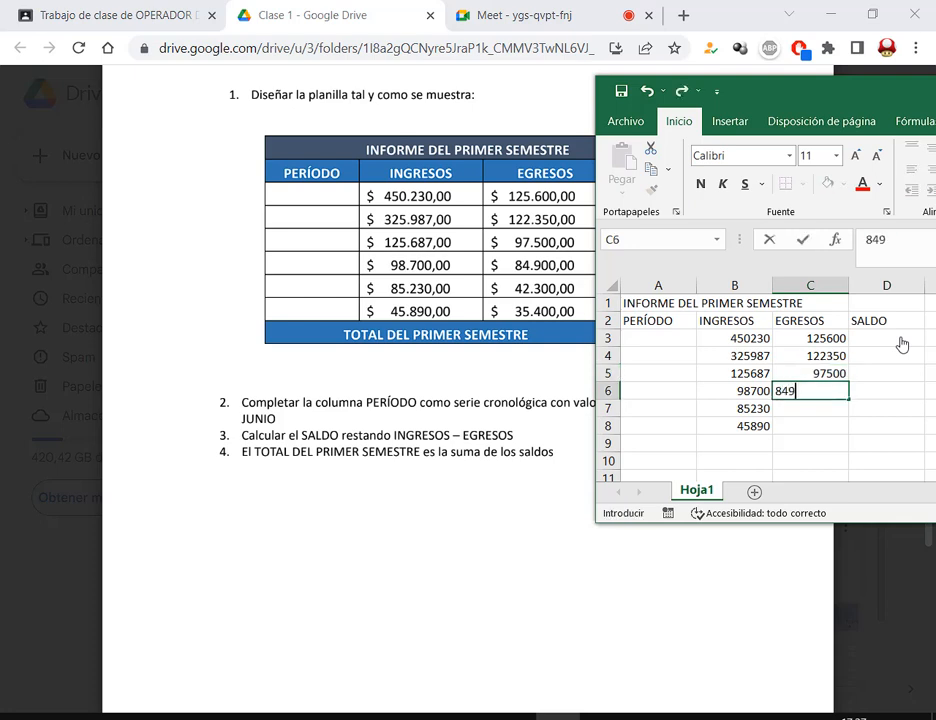
pyautogui.write('00')
pyautogui.press('Return')
pyautogui.write('4230')
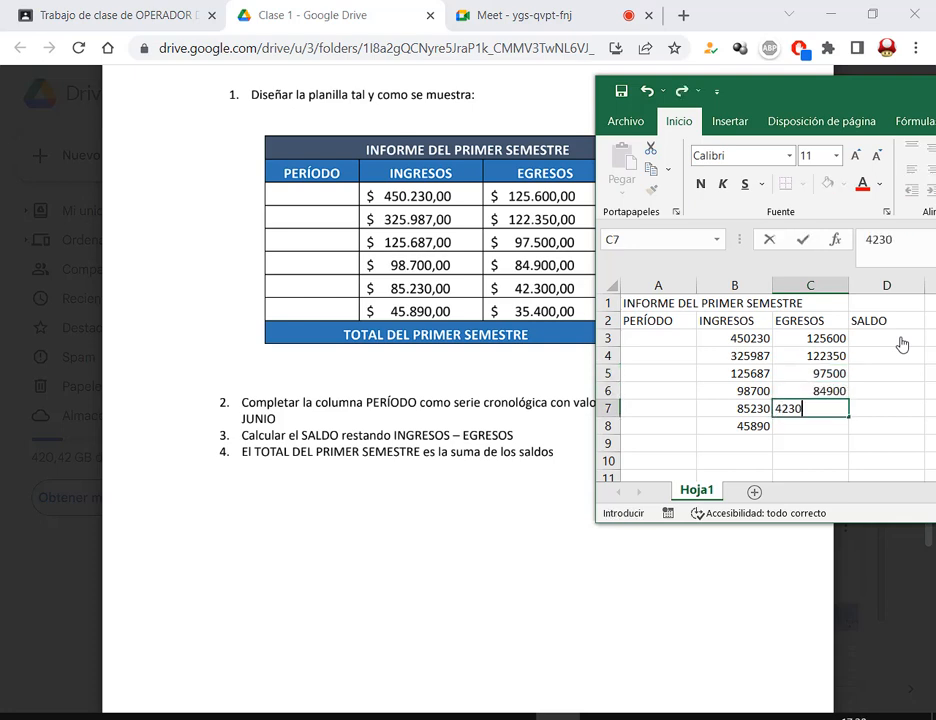
pyautogui.write('0')
pyautogui.press('Return')
pyautogui.write('354')
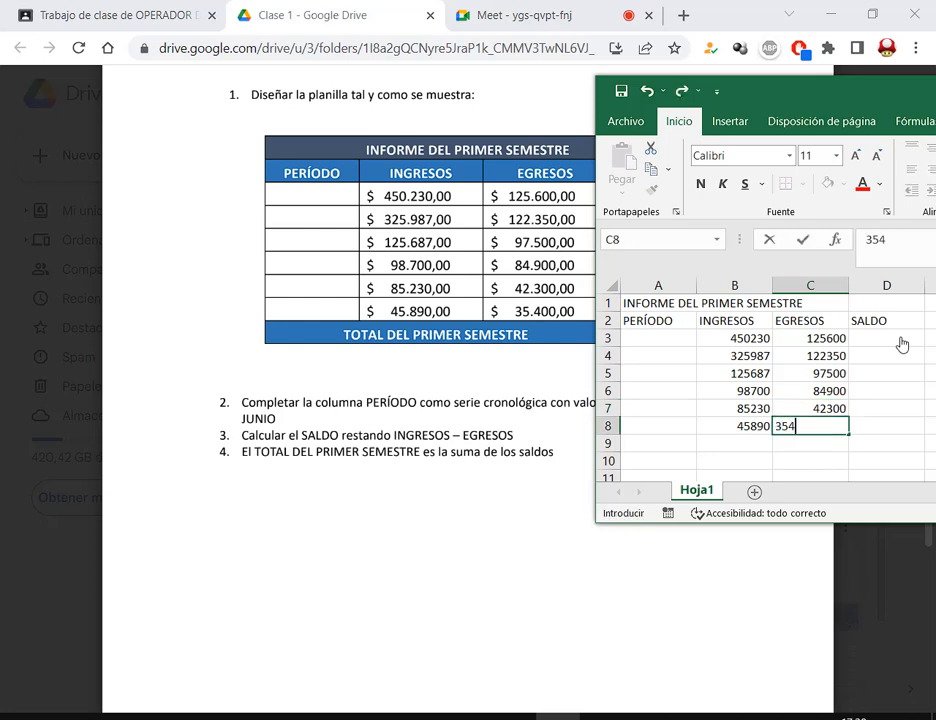
pyautogui.write('00')
pyautogui.press('Return')
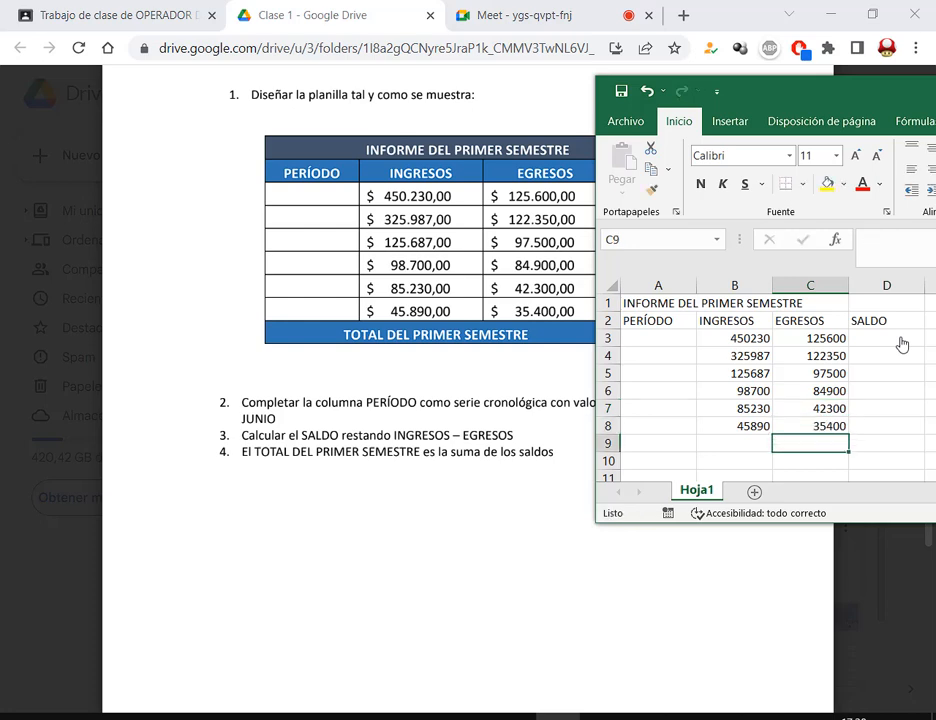
# Label A9 TOTAL DEL PRIMER SEMESTRE and maximize the Excel window
pyautogui.click(658, 446)
pyautogui.write('TOT')
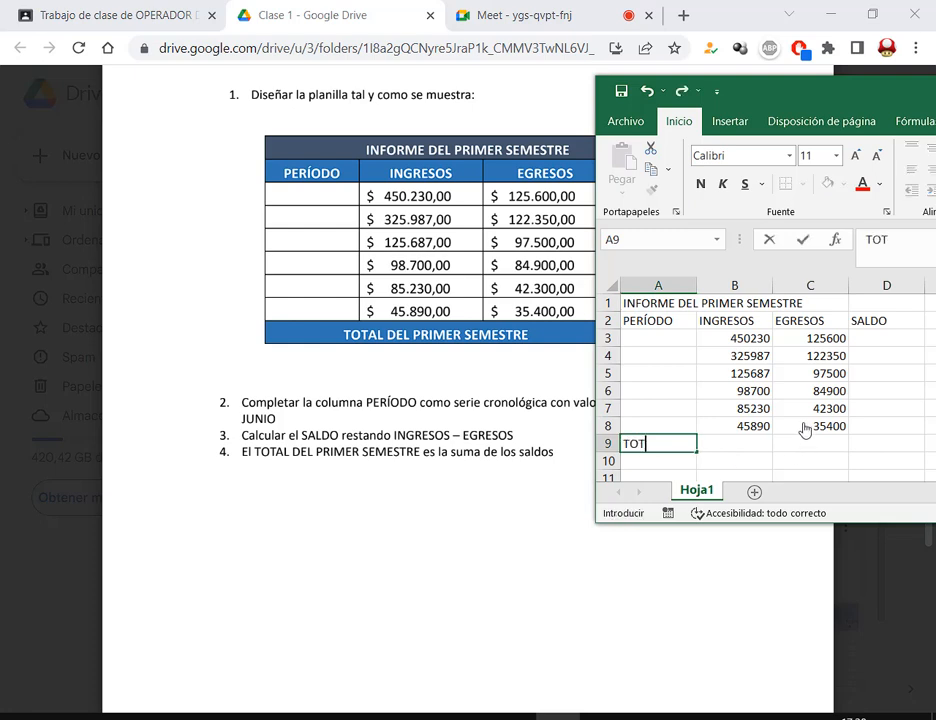
pyautogui.write('AL DEL PRIMER SEMESTRE')
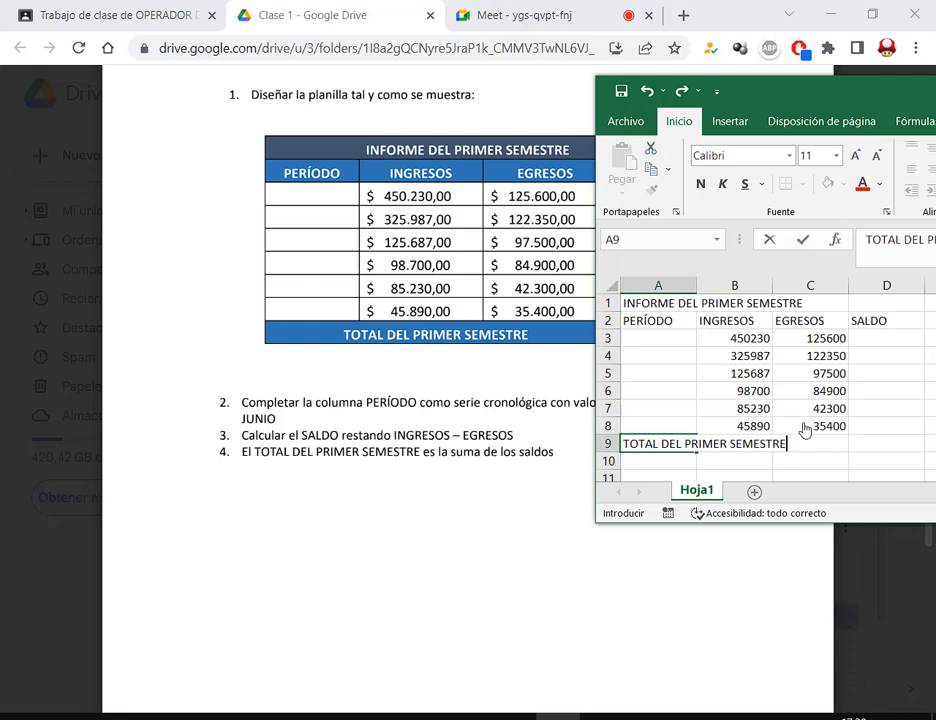
pyautogui.press('Return')
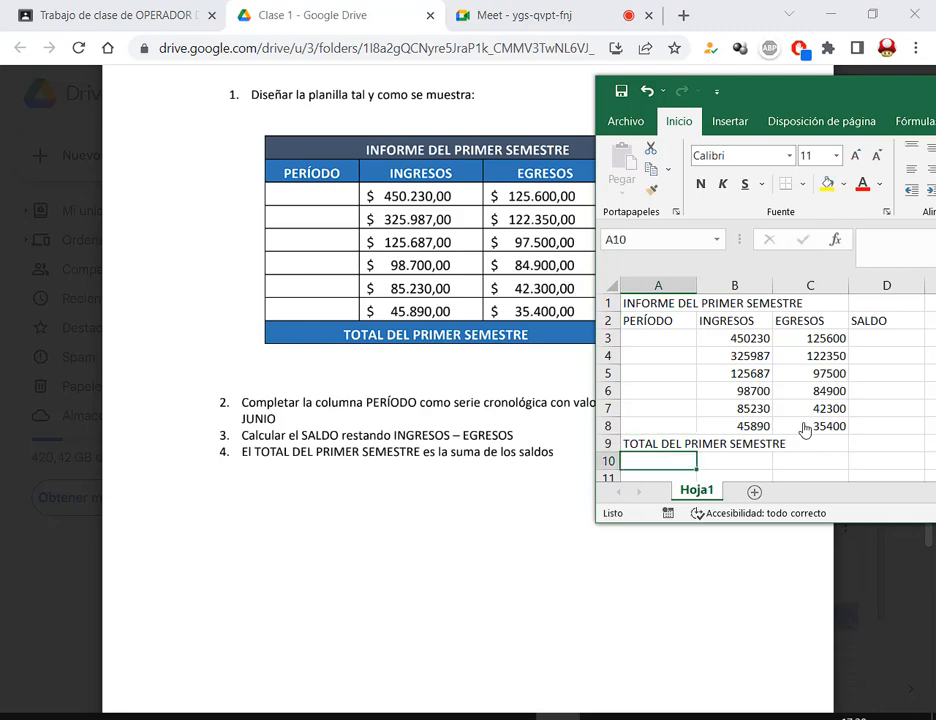
pyautogui.doubleClick(722, 88)
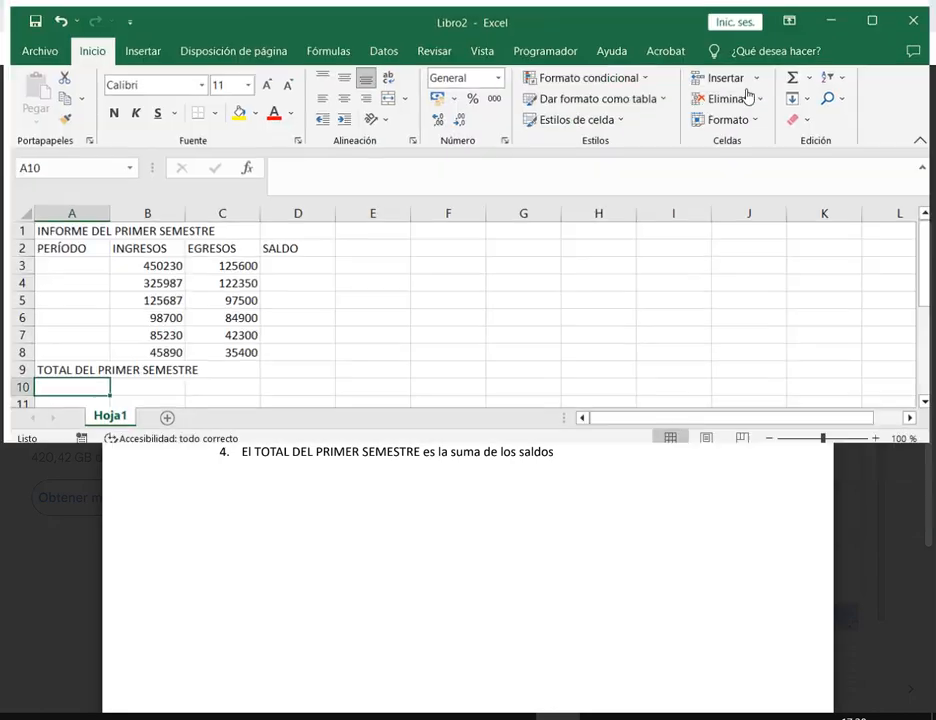
pyautogui.scroll(5, 400, 470)
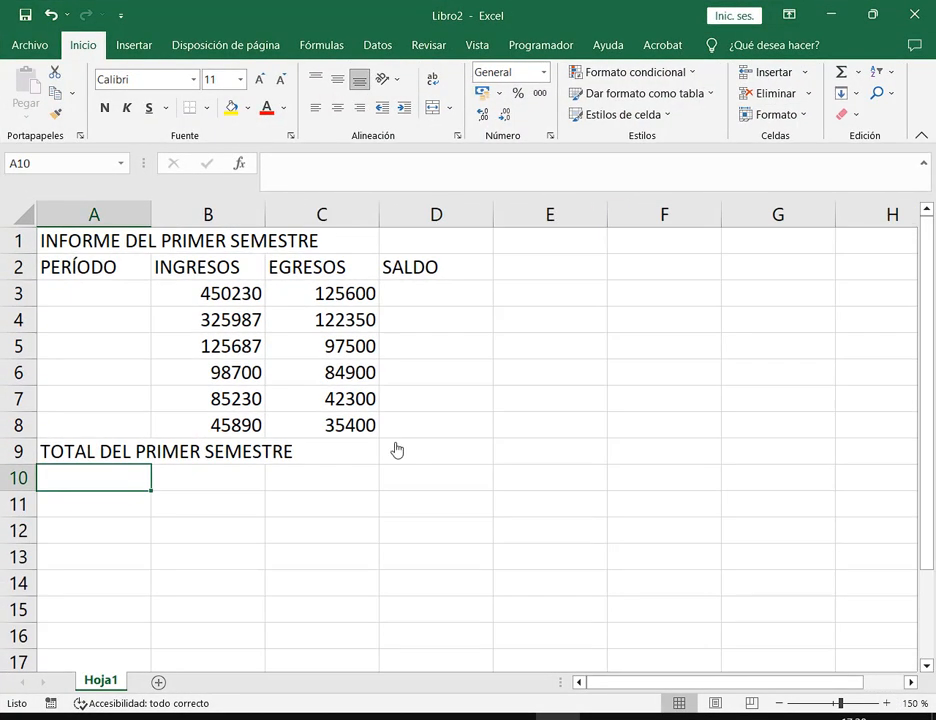
pyautogui.click(886, 703)
pyautogui.click(722, 612)
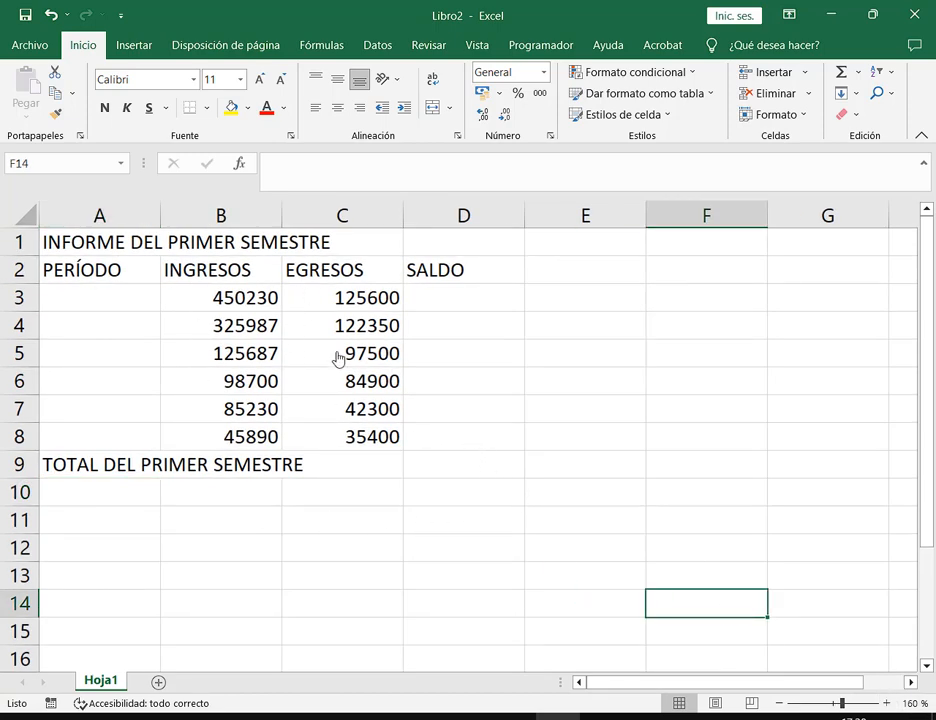
pyautogui.click(270, 303)
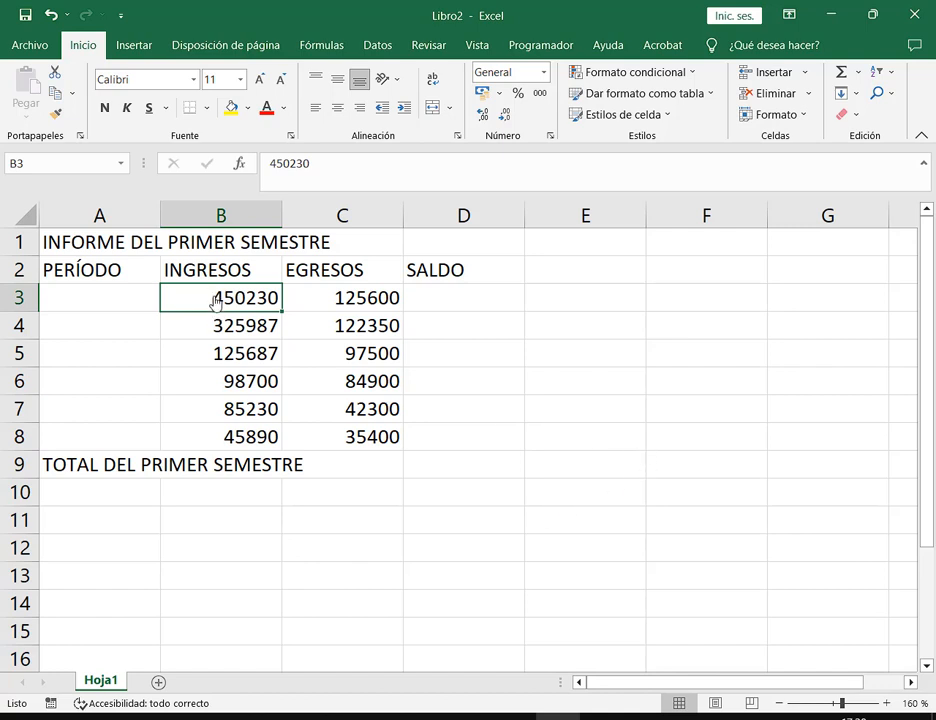
pyautogui.moveTo(224, 305); pyautogui.dragTo(368, 440)
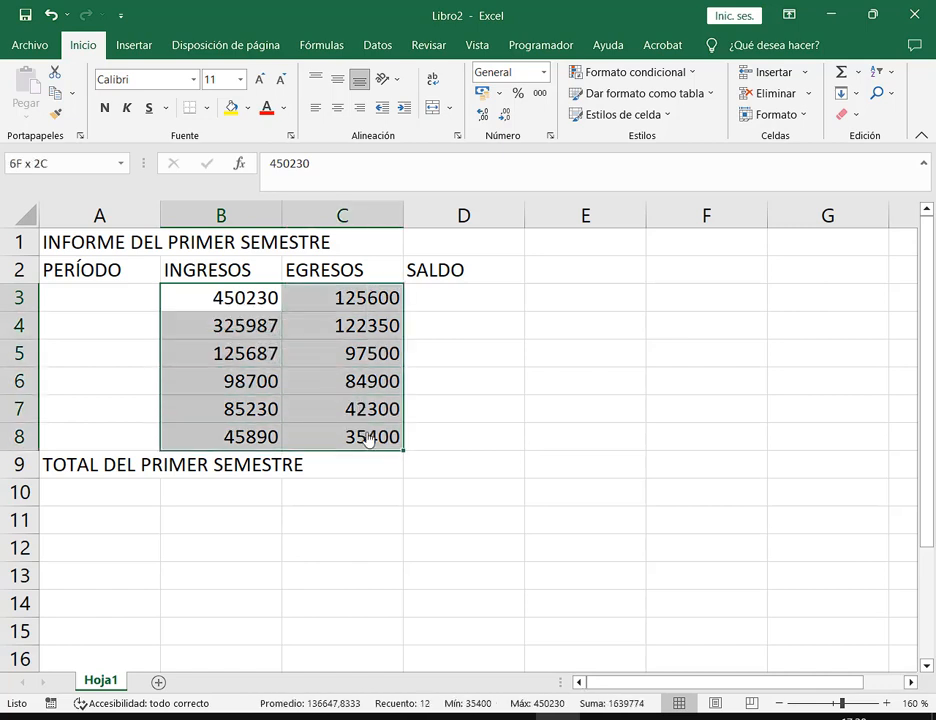
pyautogui.click(501, 94)
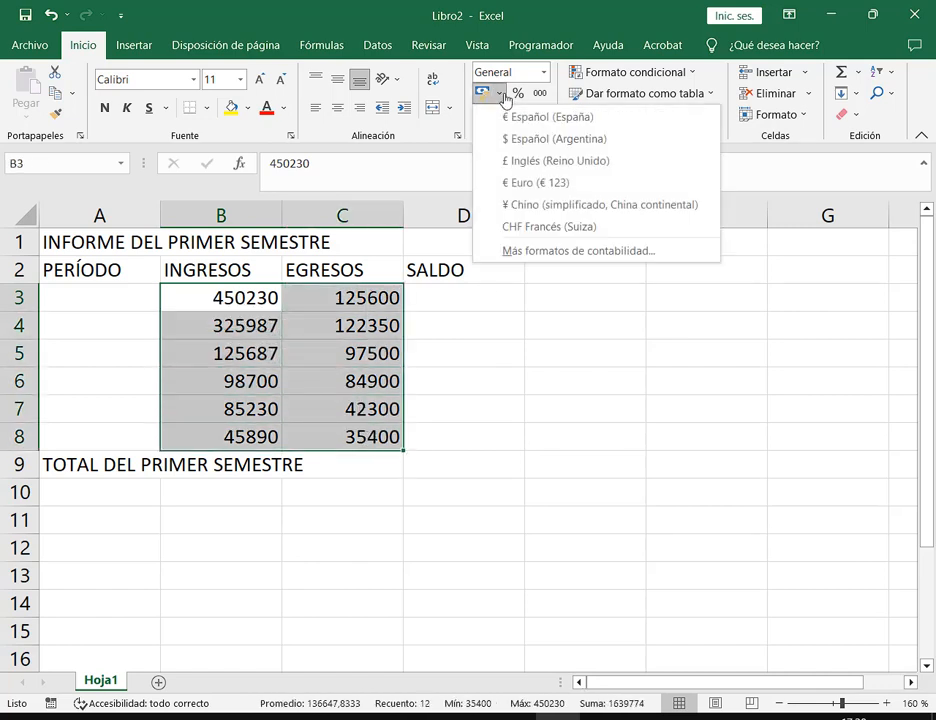
pyautogui.click(554, 145)
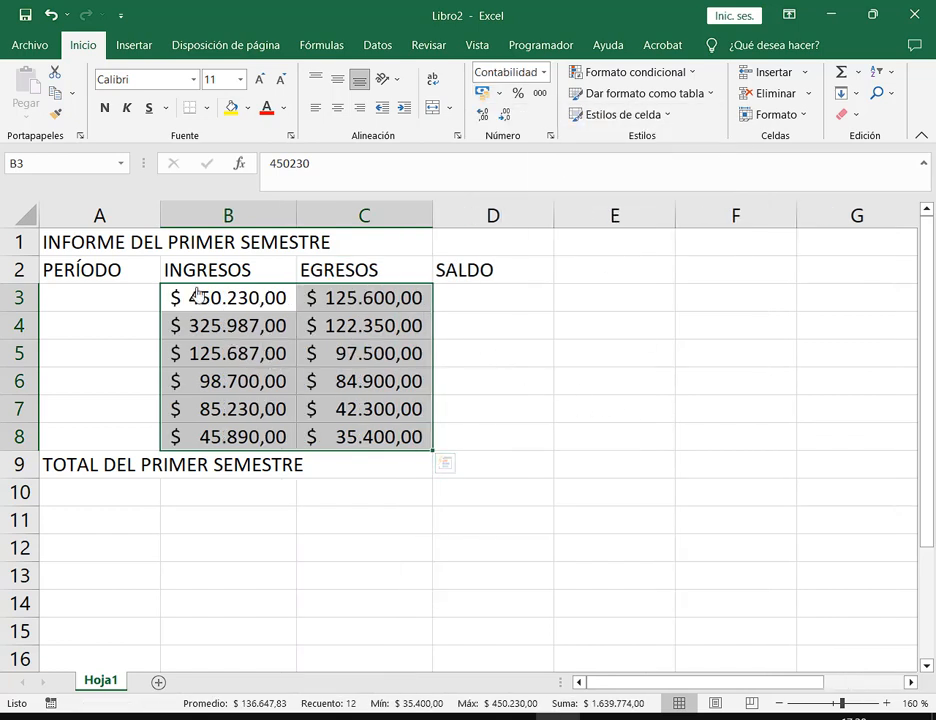
pyautogui.moveTo(169, 283); pyautogui.dragTo(287, 313)
pyautogui.moveTo(277, 262)
pyautogui.mouseDown()
pyautogui.moveTo(266, 294)
pyautogui.moveTo(225, 290)
pyautogui.mouseUp()
pyautogui.moveTo(186, 258); pyautogui.dragTo(178, 289)
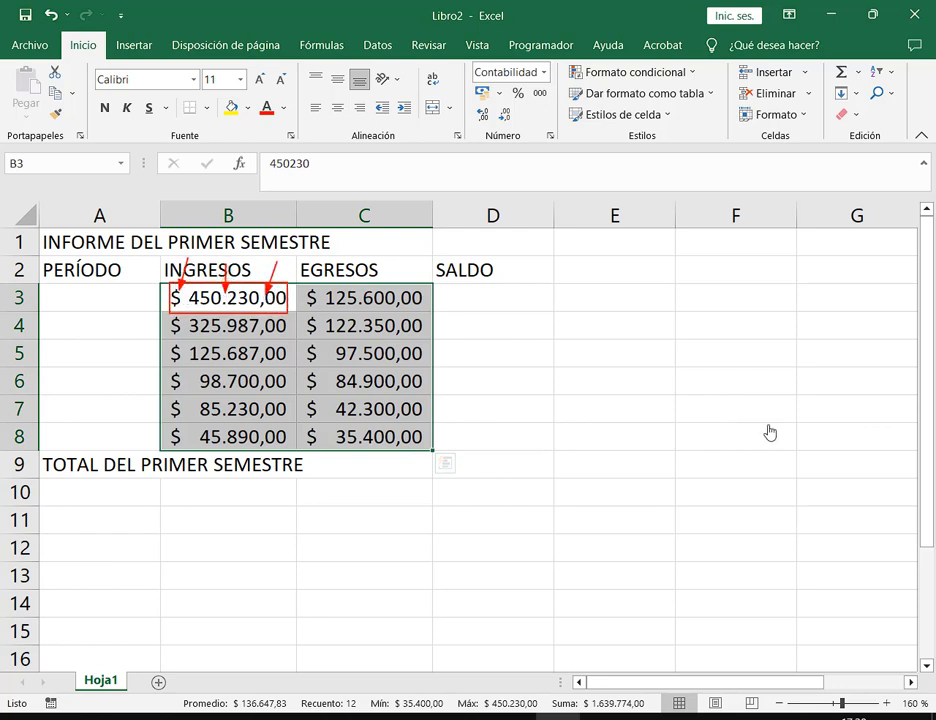
pyautogui.press('Escape')
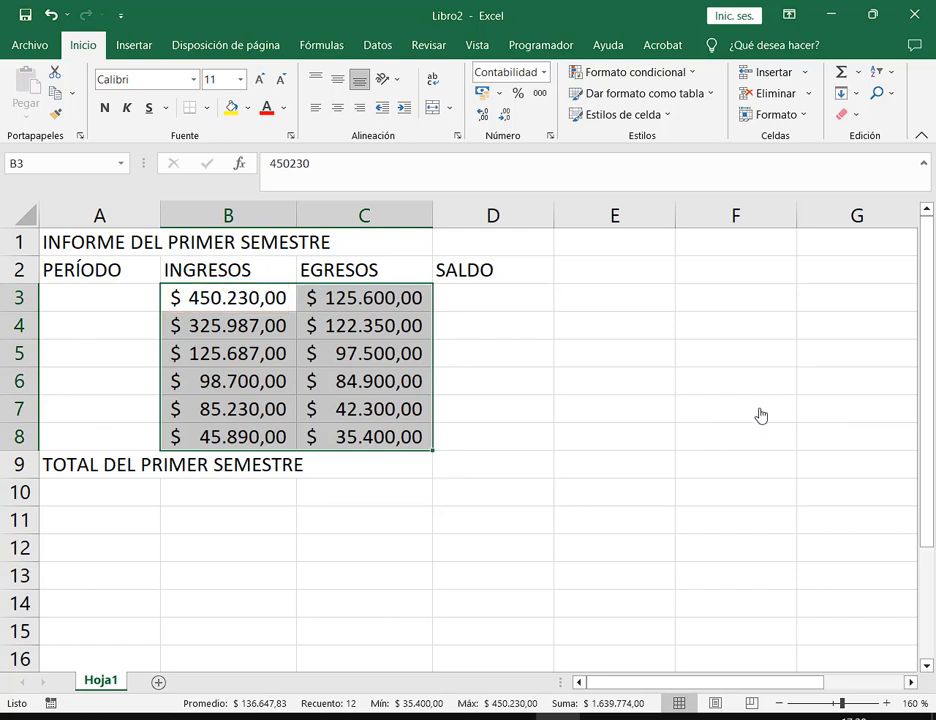
pyautogui.hotkey('ctrl', 'z')
pyautogui.hotkey('ctrl', 'z')
pyautogui.click(368, 301)
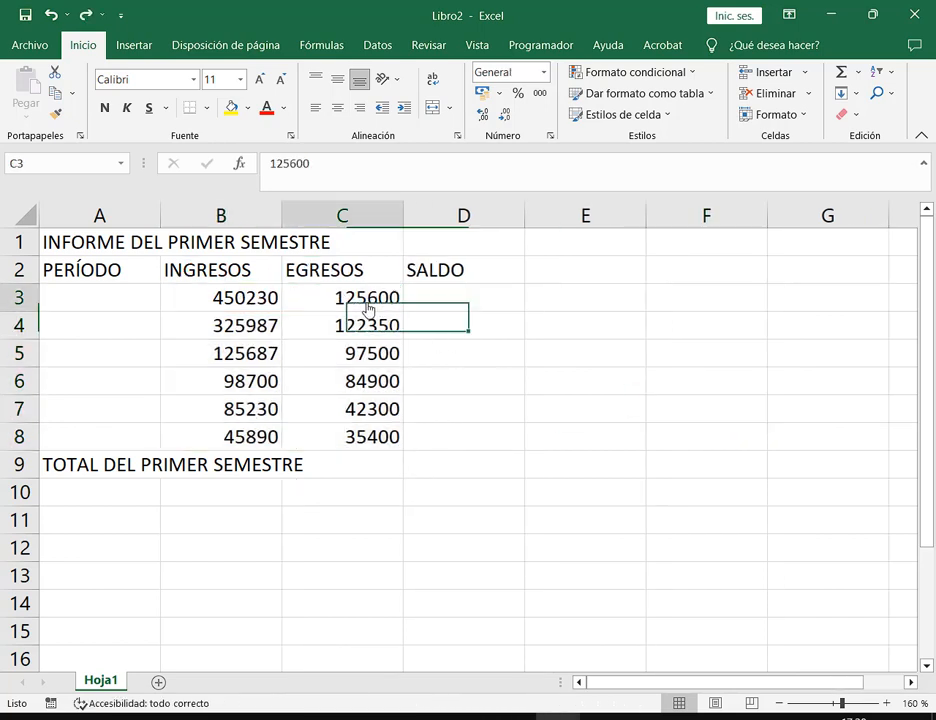
# Prefix B3's 450230 with a dollar sign, making it $ 450230
pyautogui.doubleClick(237, 297)
pyautogui.click(268, 165)
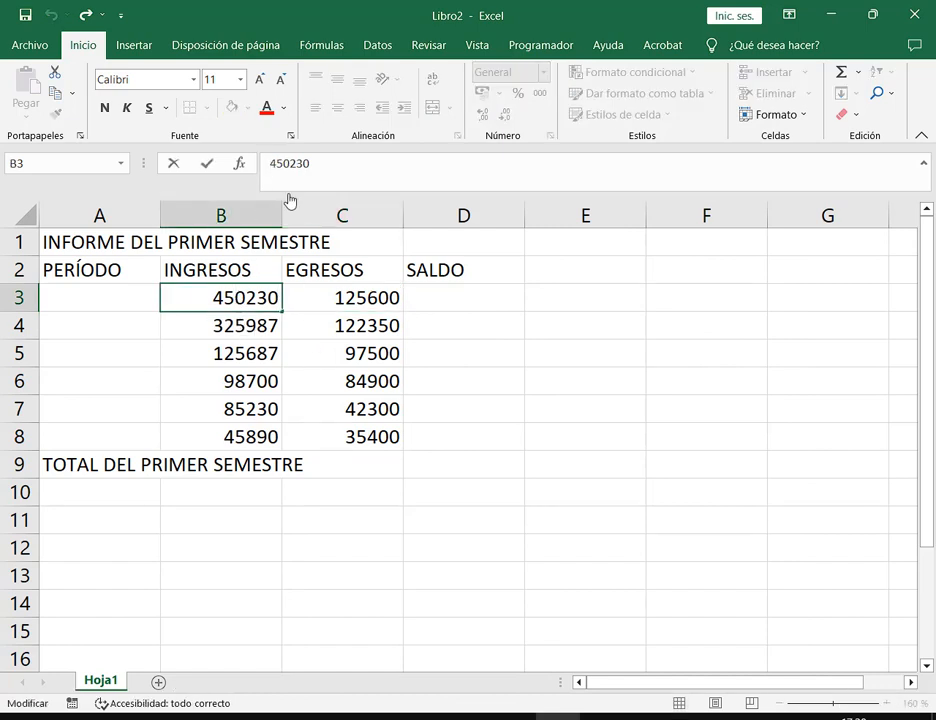
pyautogui.write('$')
pyautogui.press('Return')
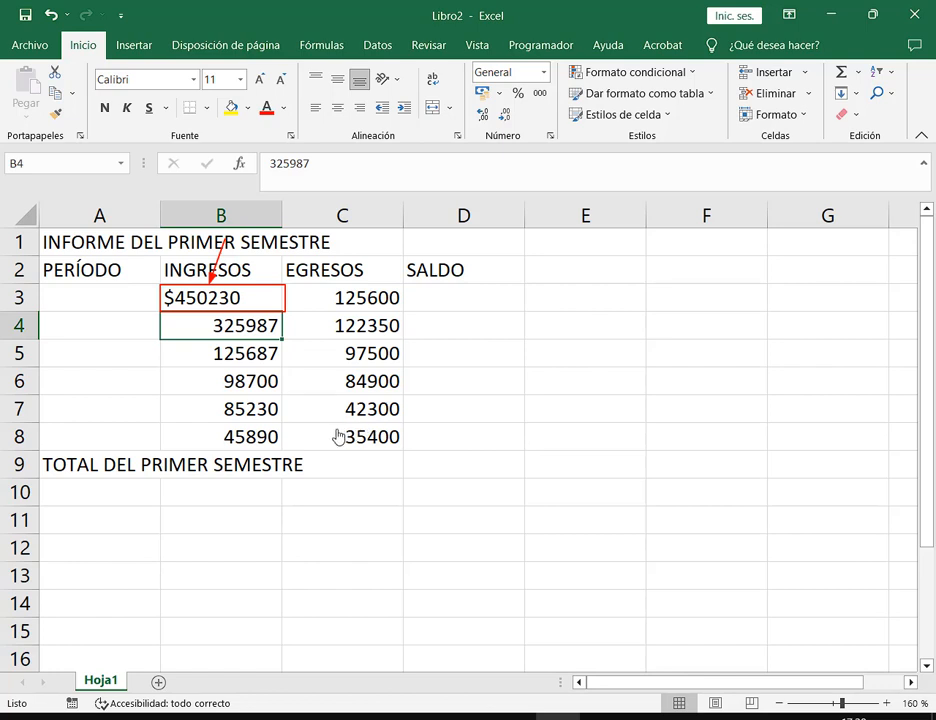
pyautogui.doubleClick(173, 302)
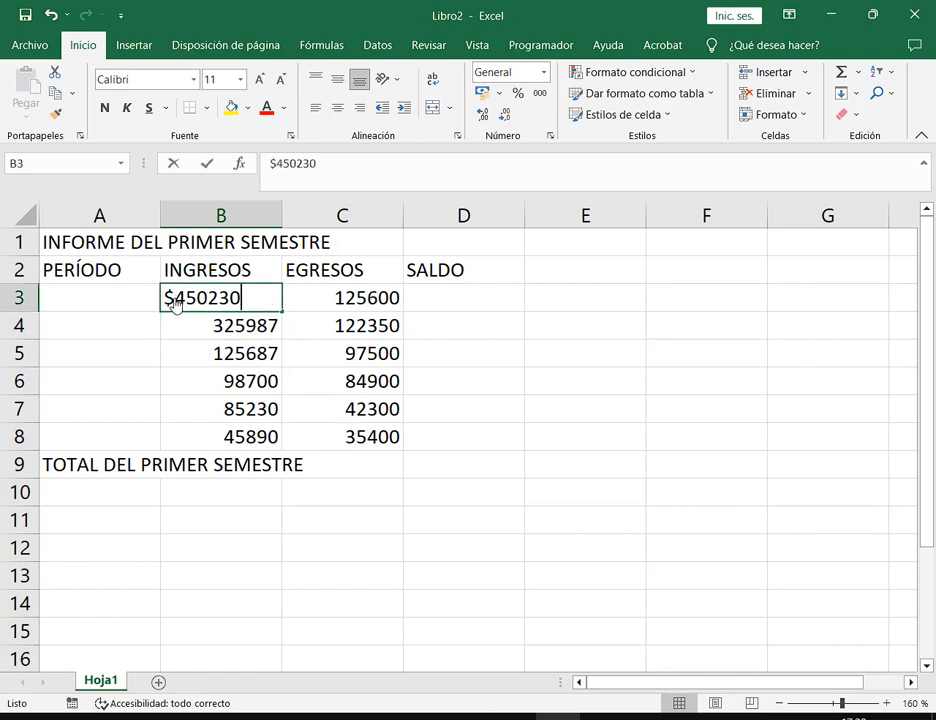
pyautogui.press('Return')
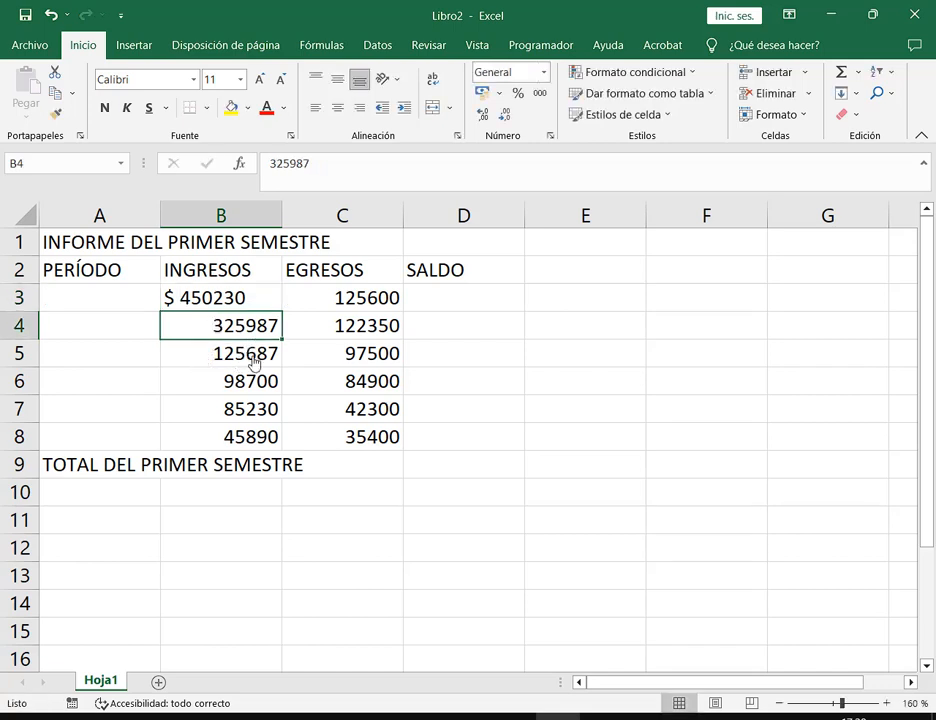
# Remove the $ and space so B3 holds plain 450230 again
pyautogui.click(185, 305)
pyautogui.doubleClick(185, 305)
pyautogui.moveTo(184, 305); pyautogui.dragTo(164, 305)
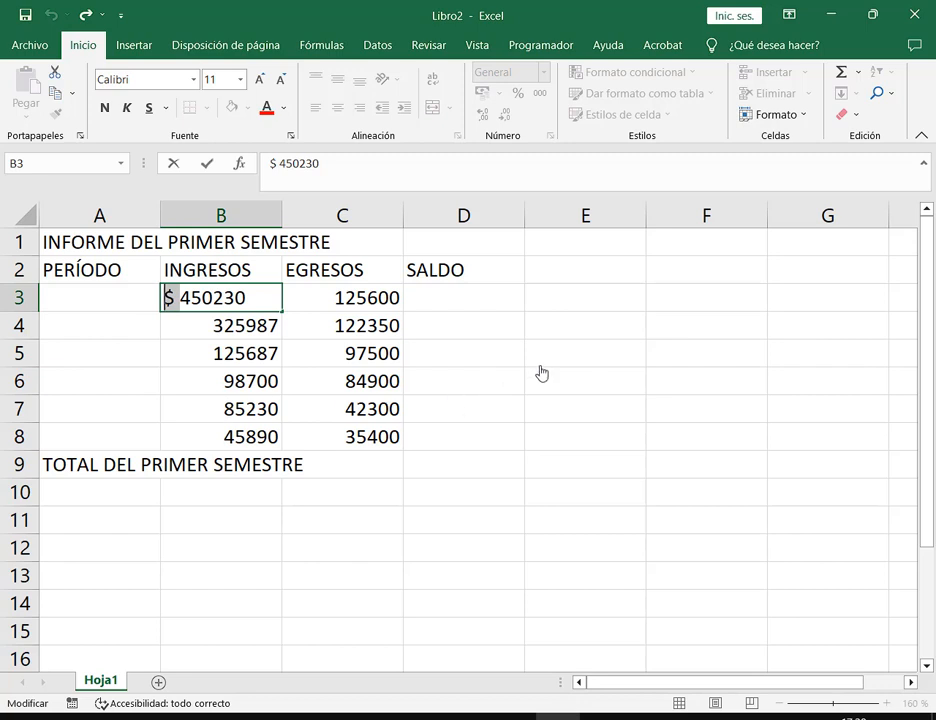
pyautogui.press('BackSpace')
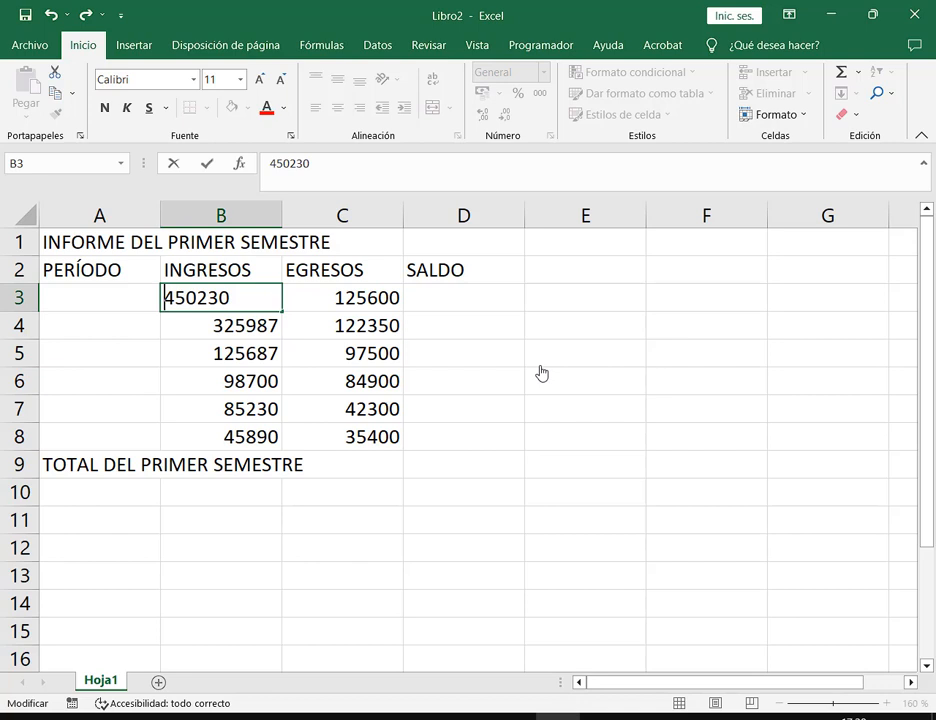
pyautogui.press('Return')
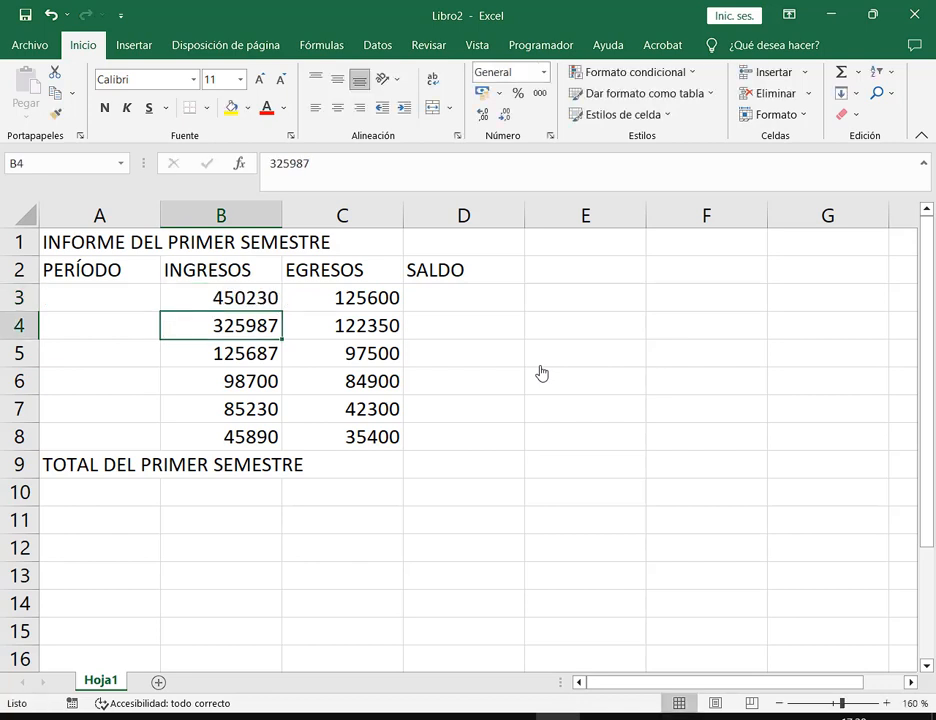
# Restore and resize the Excel window to sit beside the Meet call, selecting D10
pyautogui.click(865, 22)
pyautogui.moveTo(819, 98); pyautogui.dragTo(240, 56)
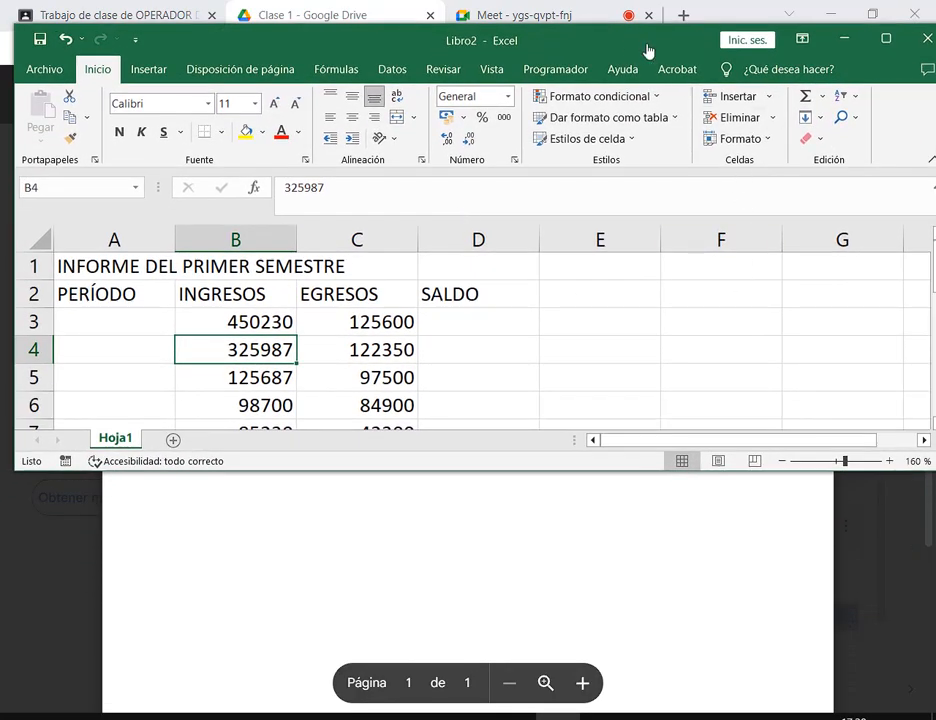
pyautogui.moveTo(648, 50); pyautogui.dragTo(622, 46)
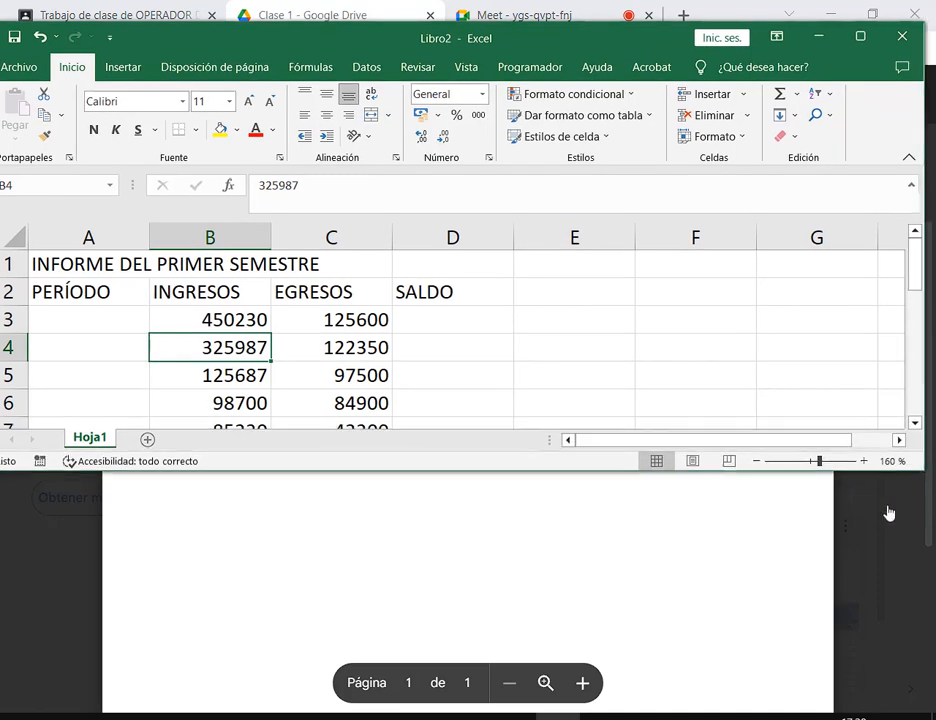
pyautogui.moveTo(921, 469); pyautogui.dragTo(518, 604)
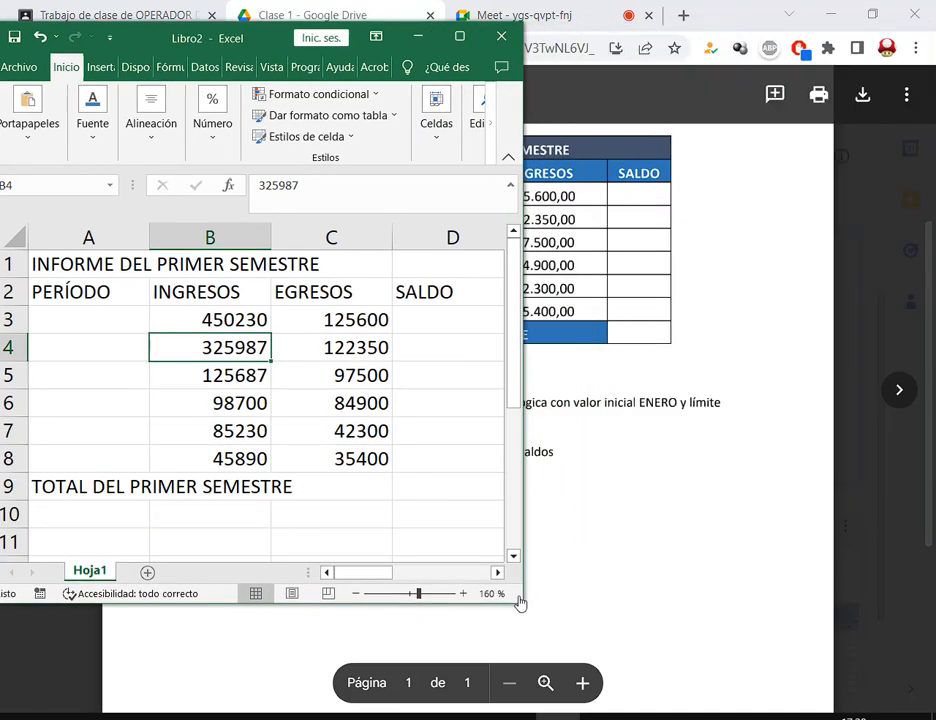
pyautogui.click(489, 7)
pyautogui.hotkey('alt', 'Tab')
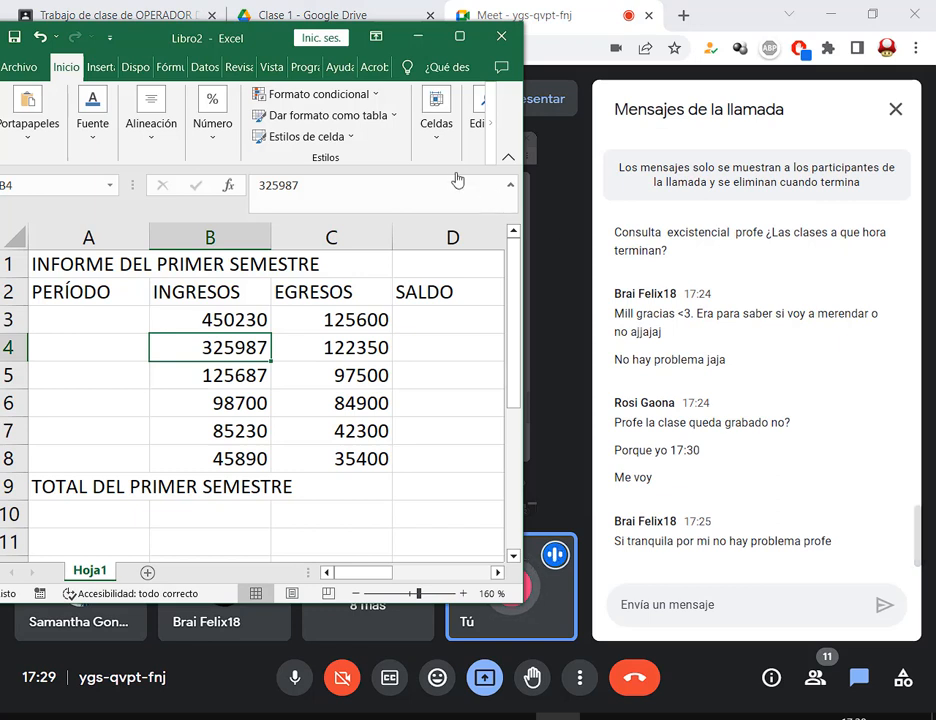
pyautogui.moveTo(521, 604); pyautogui.dragTo(555, 614)
pyautogui.click(462, 527)
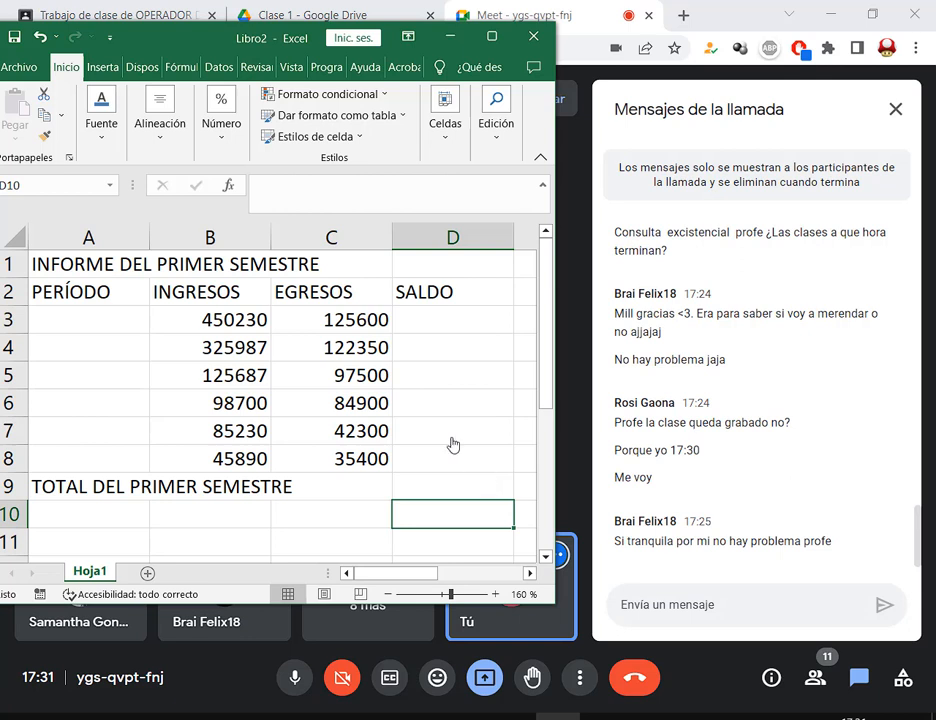
# Apply the $ Español (Argentina) accounting format to B3:C8
pyautogui.moveTo(232, 326); pyautogui.dragTo(349, 462)
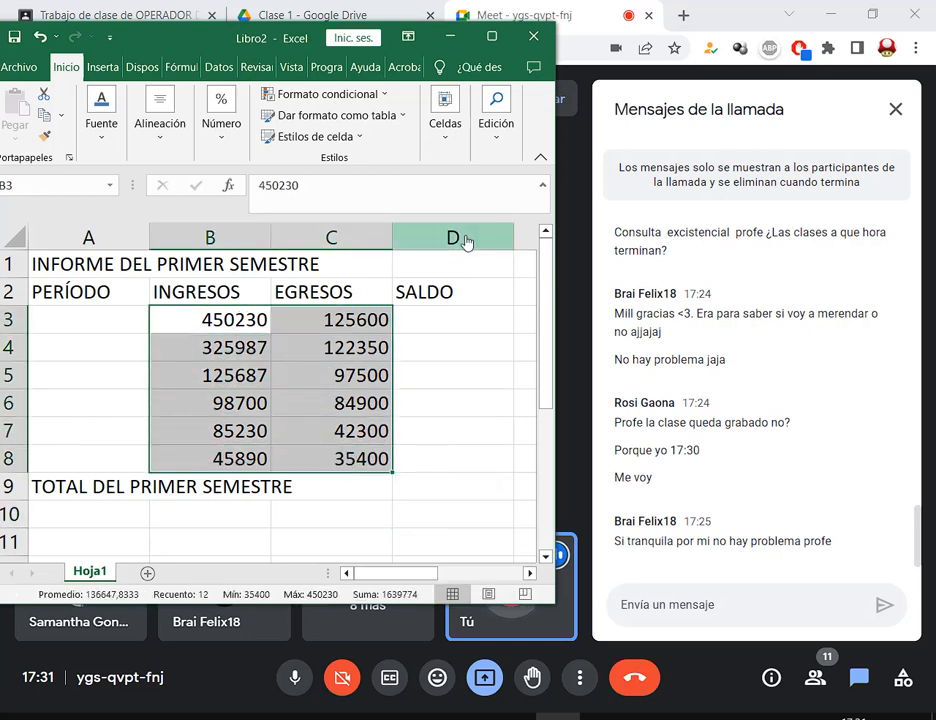
pyautogui.click(212, 147)
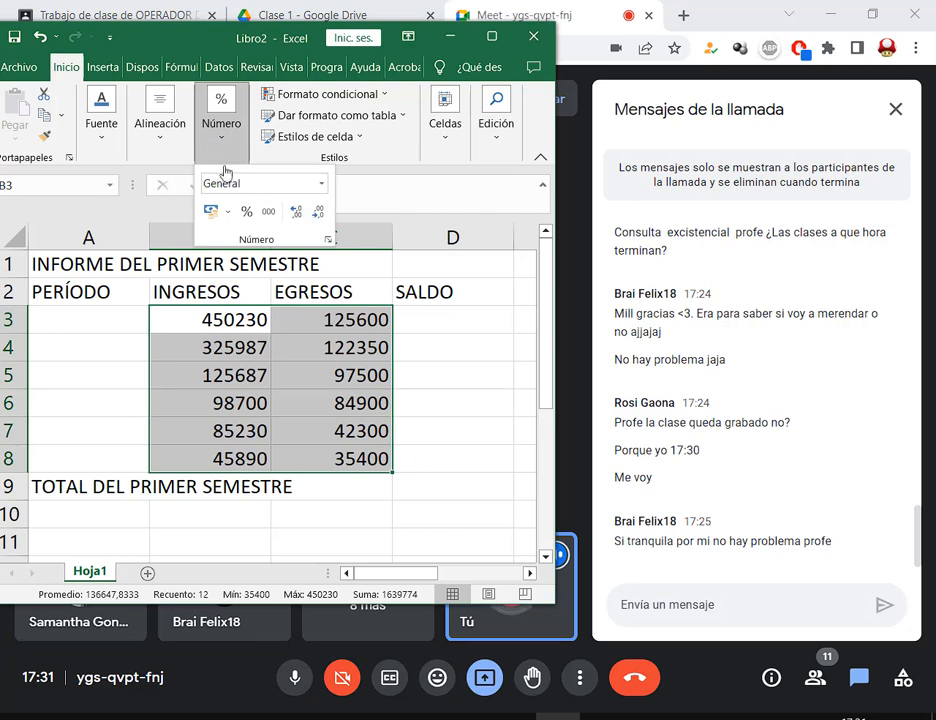
pyautogui.click(228, 212)
pyautogui.click(242, 259)
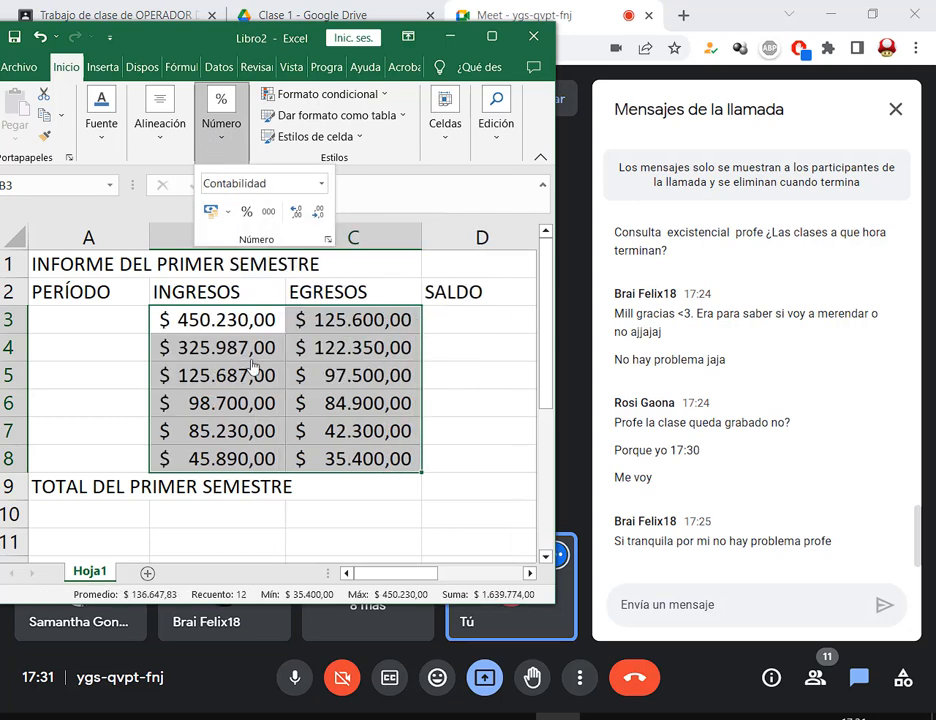
pyautogui.click(455, 329)
pyautogui.click(457, 329)
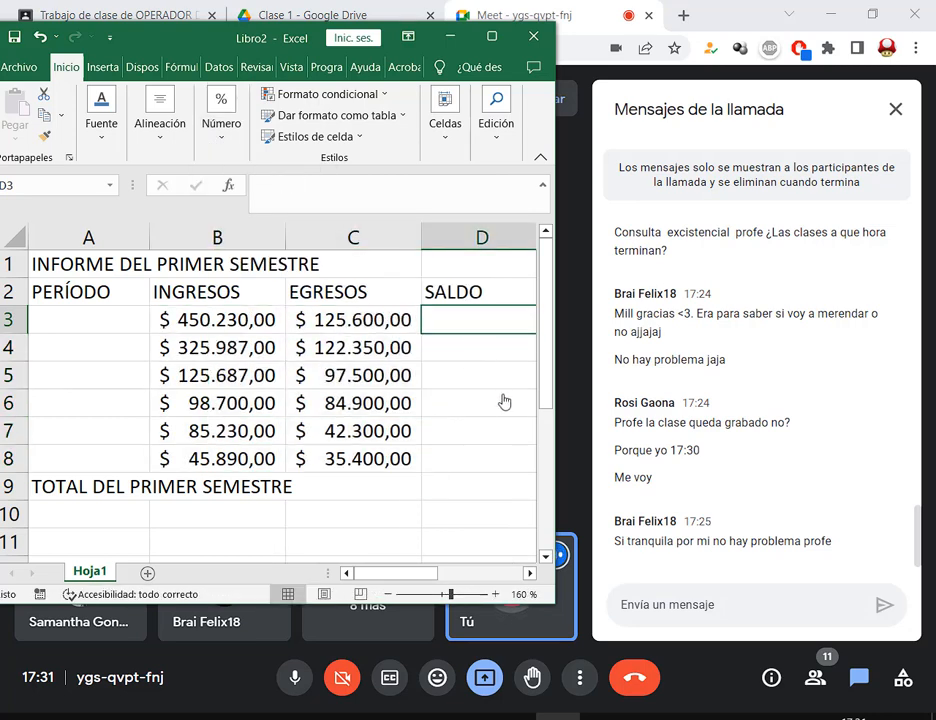
# Maximize Excel, then switch back to the Meet call
pyautogui.click(491, 38)
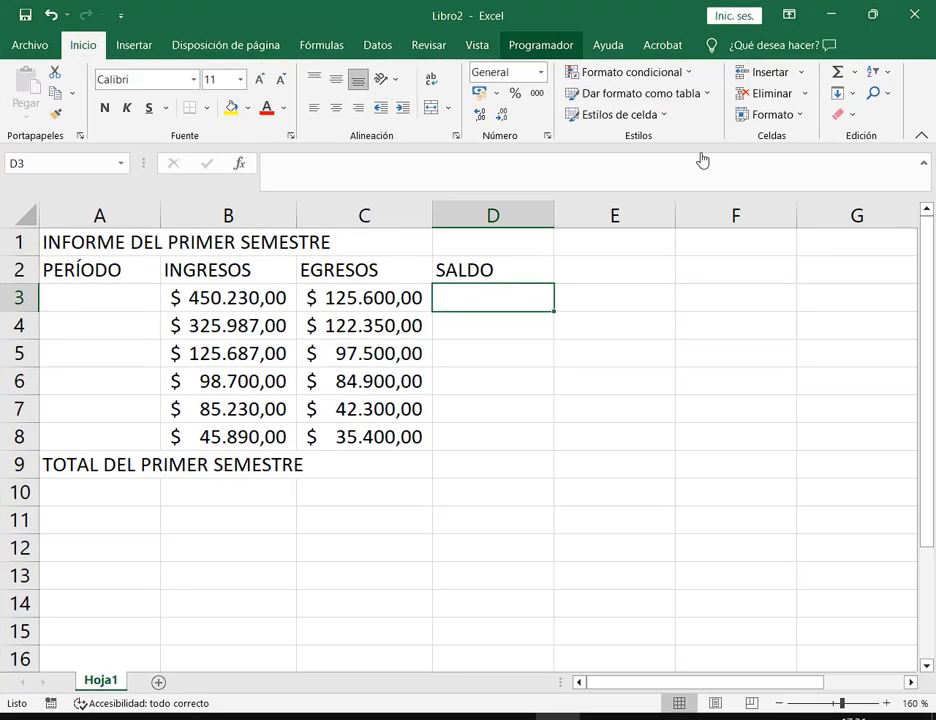
pyautogui.click(662, 494)
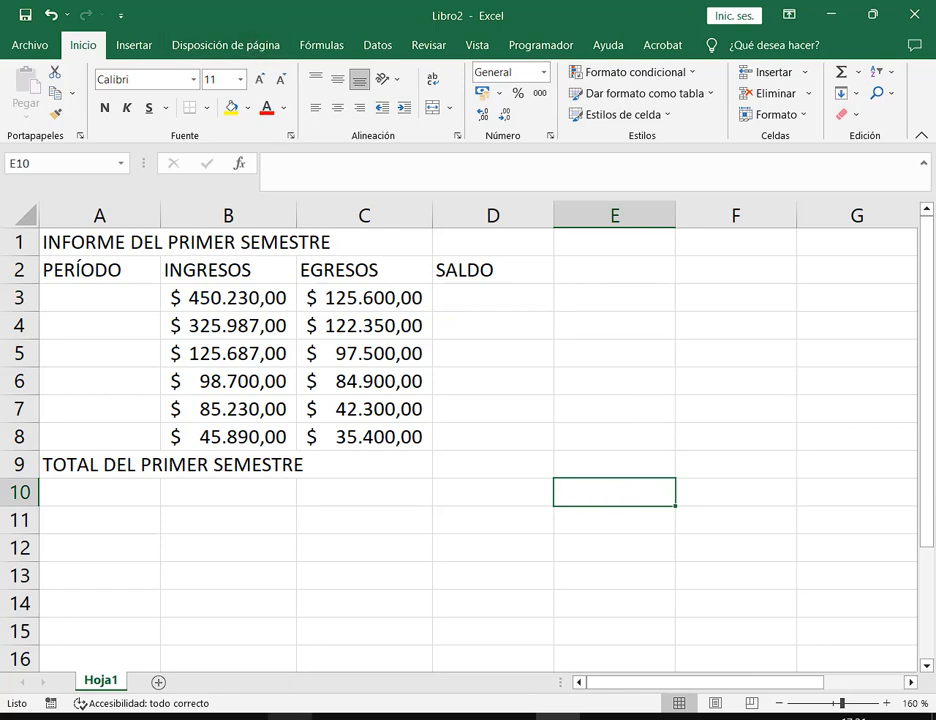
pyautogui.click(284, 718)
pyautogui.click(178, 654)
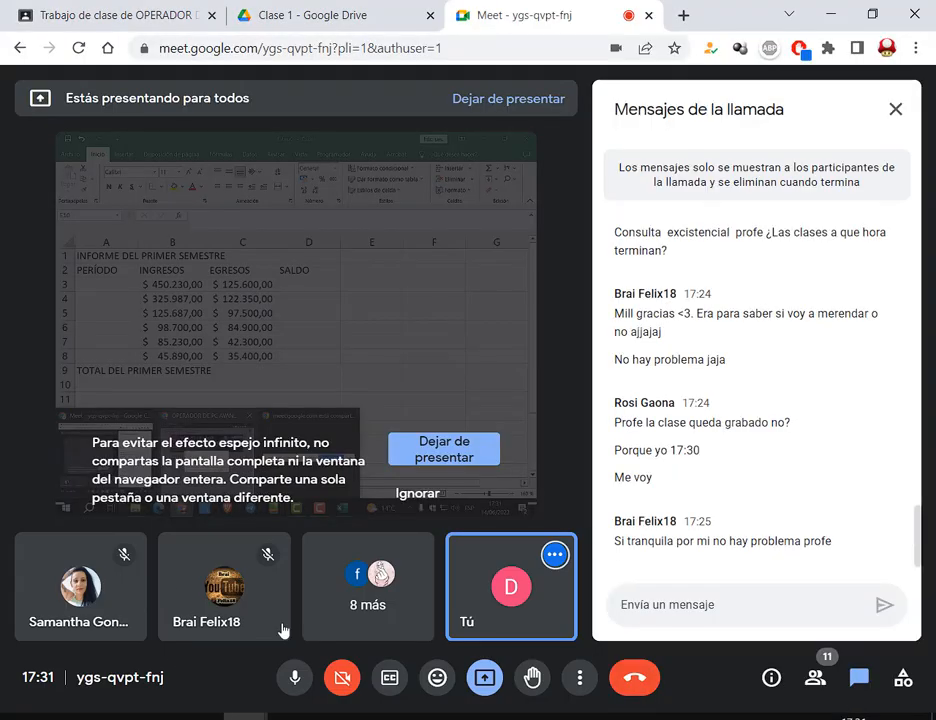
# Scroll the TP 2 PDF in Drive back to the top, then return to Excel
pyautogui.click(372, 8)
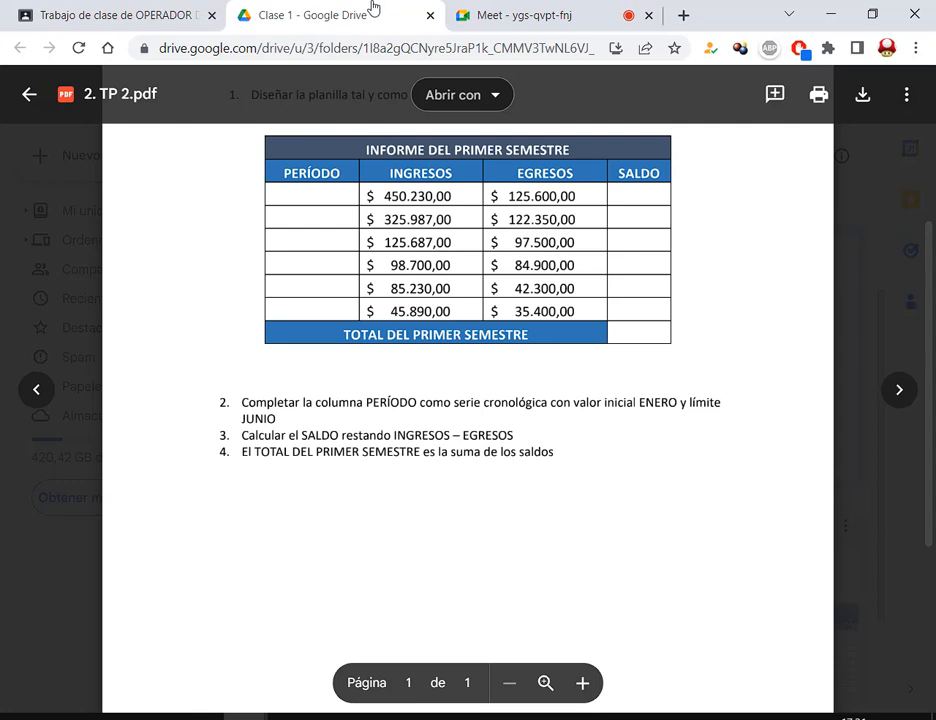
pyautogui.scroll(2, 570, 318)
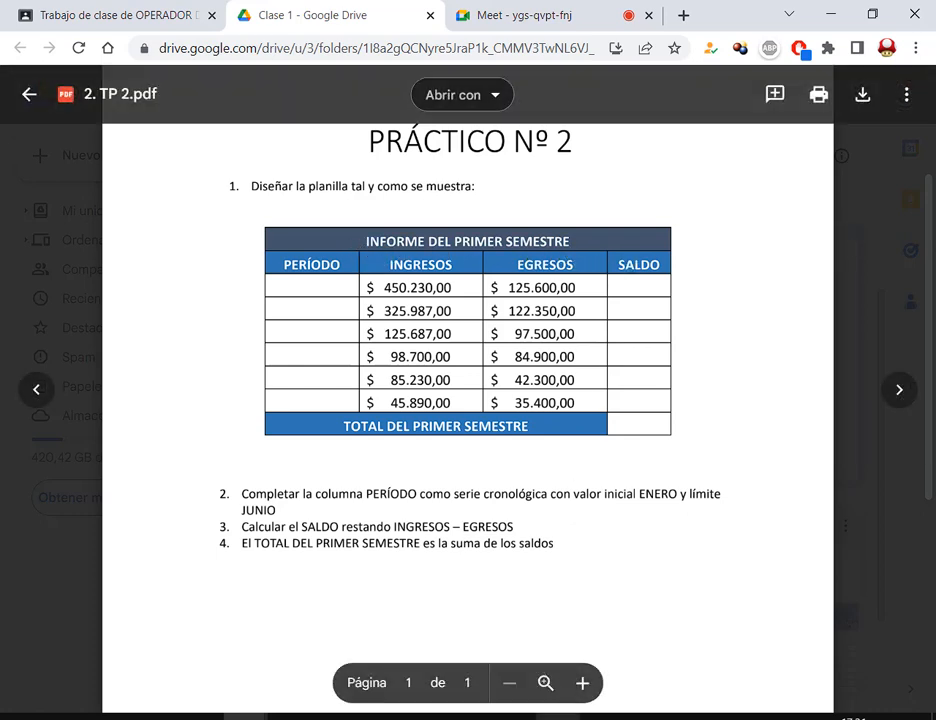
pyautogui.hotkey('alt', 'Tab')
pyautogui.click(493, 381)
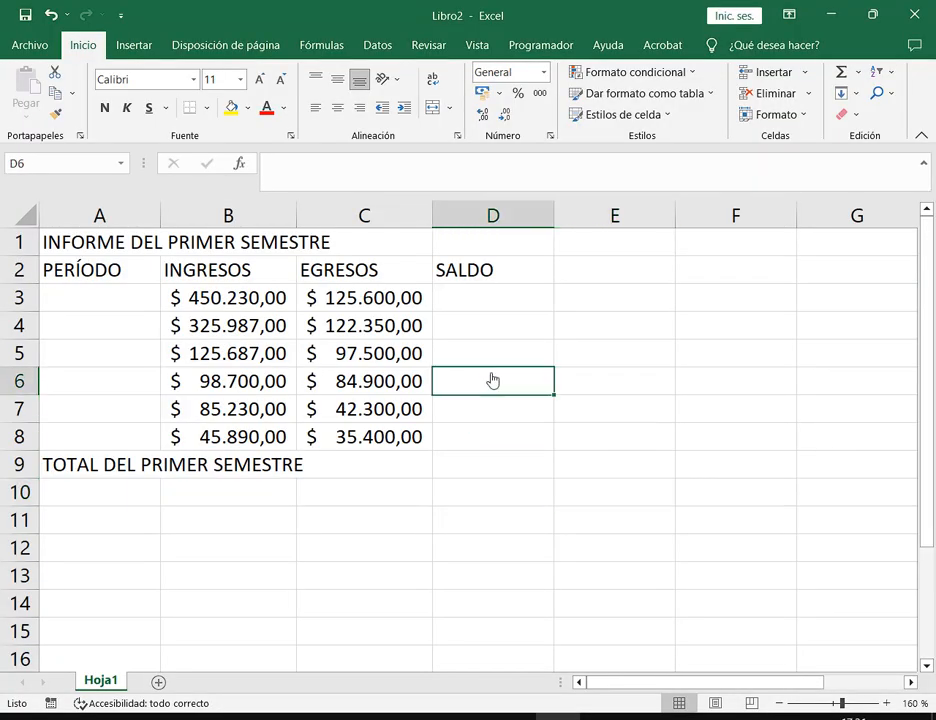
# Zoom the sheet out to 140% and open the print preview, which fits one A4 page
pyautogui.click(781, 703)
pyautogui.click(781, 703)
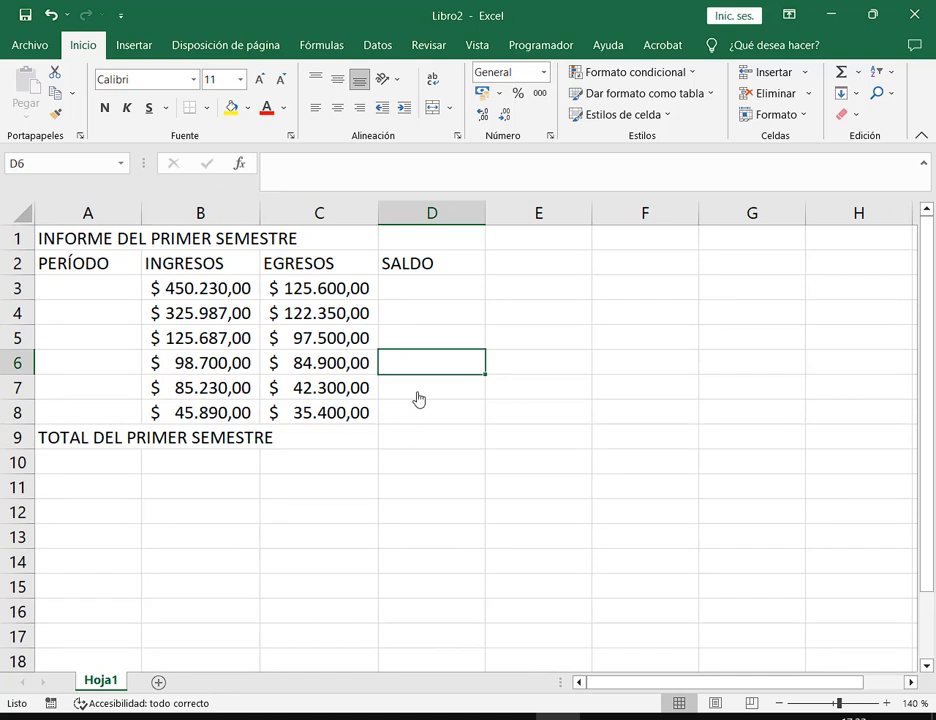
pyautogui.click(340, 298)
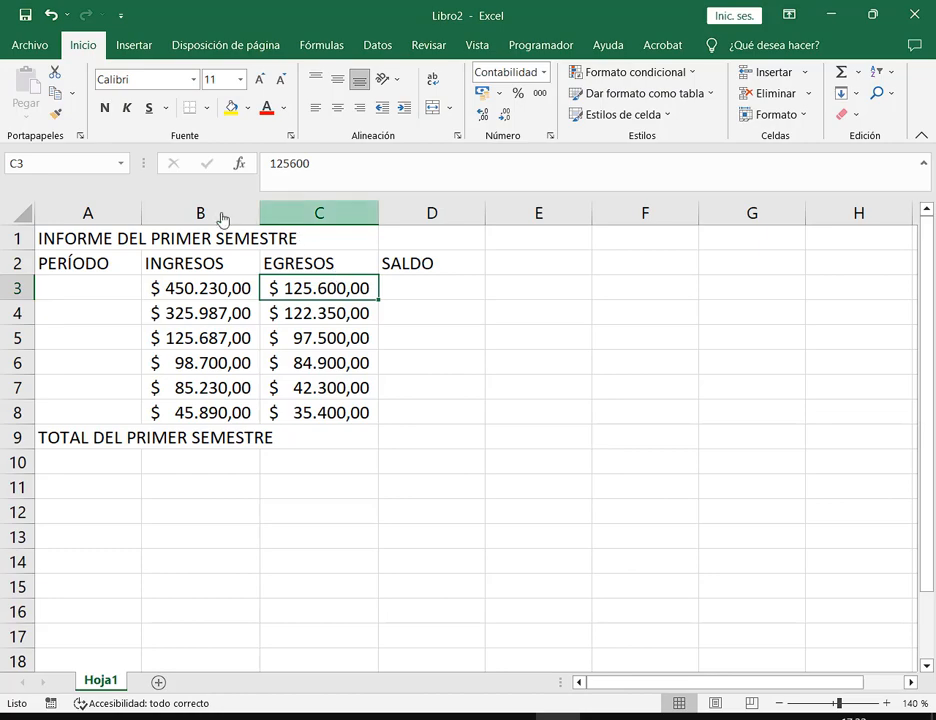
pyautogui.click(32, 46)
pyautogui.click(40, 416)
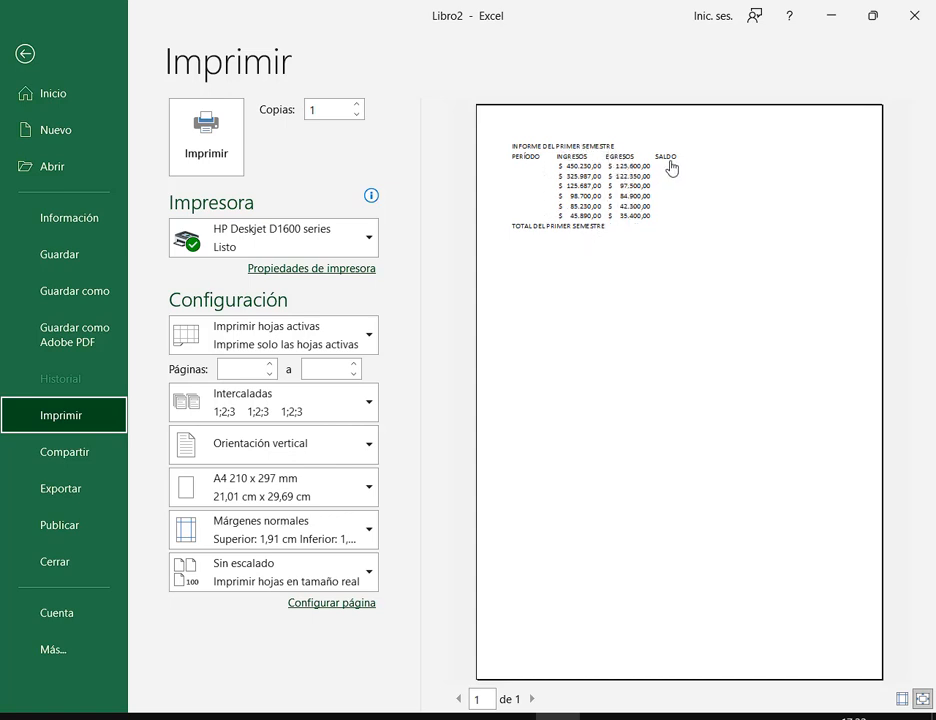
# Leave the print preview and click through cells E3, E2, D1, D3 and D4 of the report
pyautogui.click(18, 45)
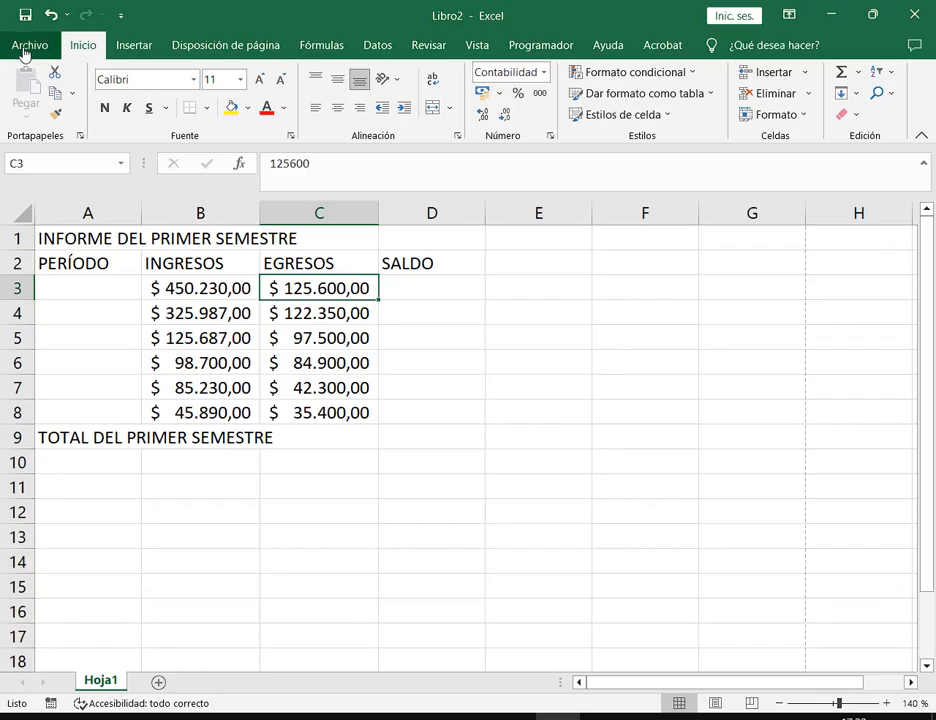
pyautogui.click(546, 286)
pyautogui.click(546, 262)
pyautogui.click(476, 242)
pyautogui.click(455, 284)
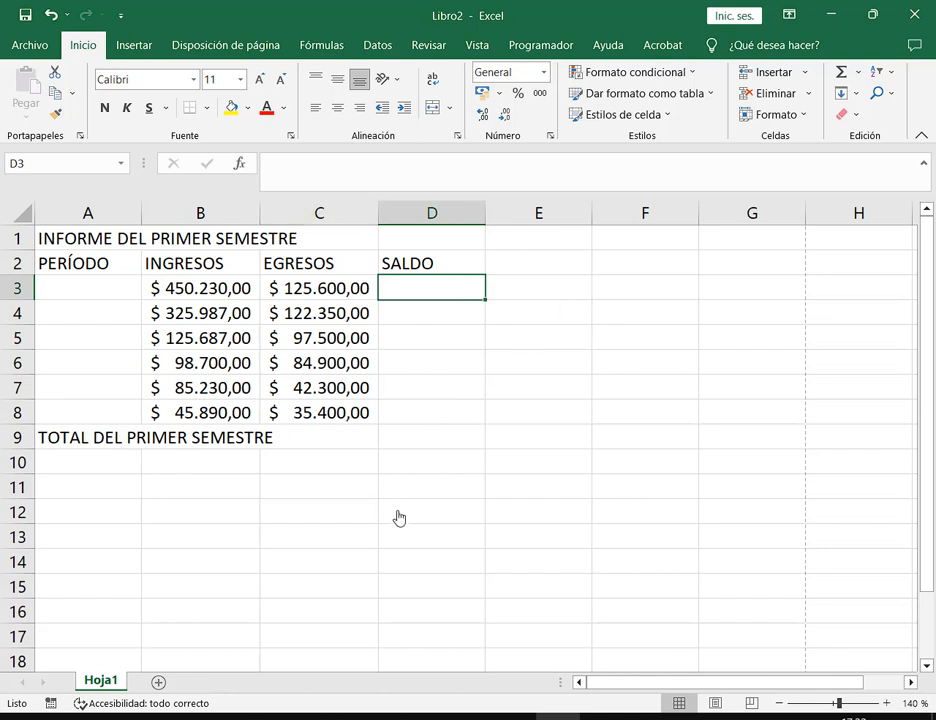
pyautogui.click(455, 320)
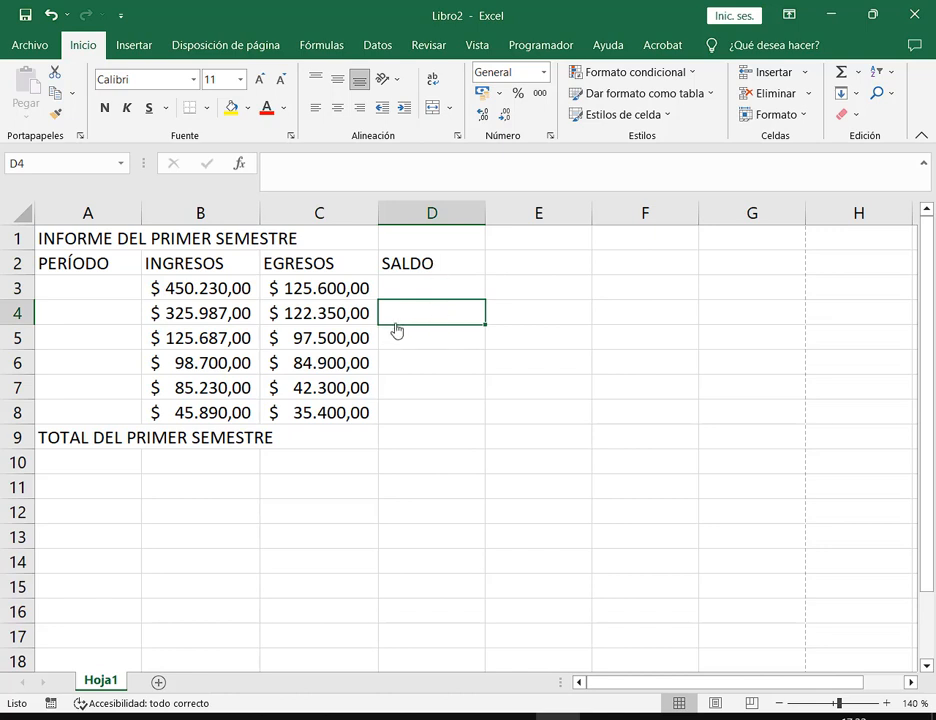
pyautogui.click(478, 46)
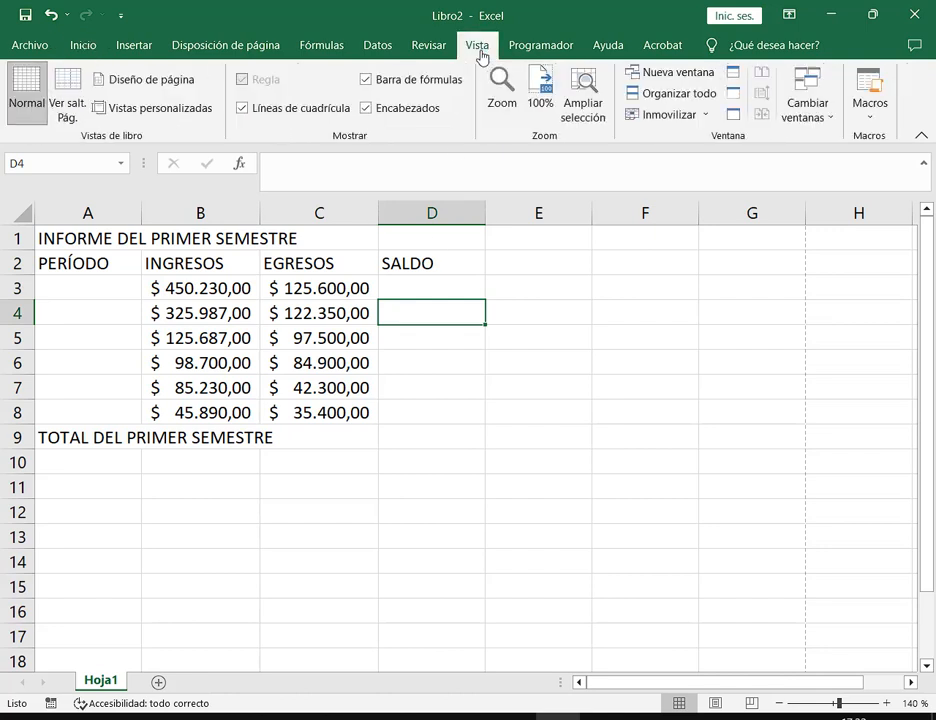
pyautogui.click(300, 111)
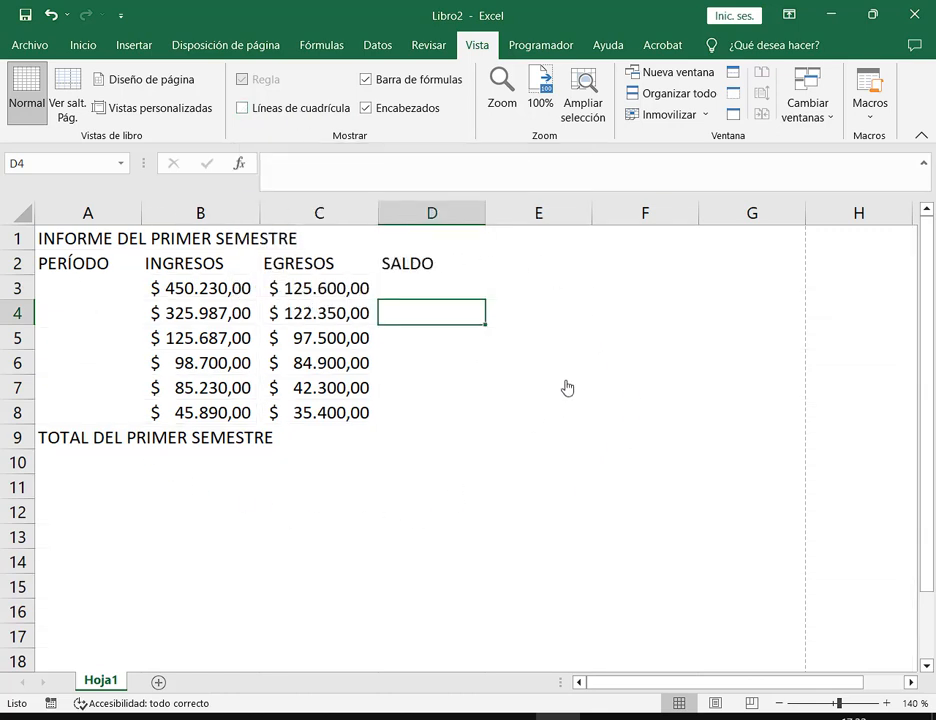
pyautogui.click(280, 109)
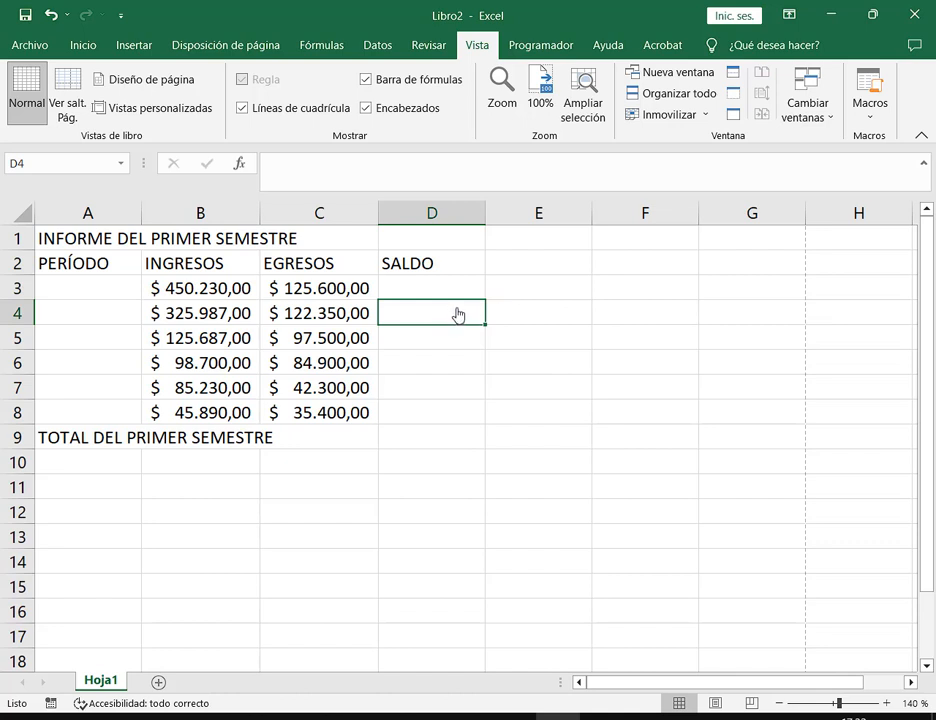
pyautogui.press('Return')
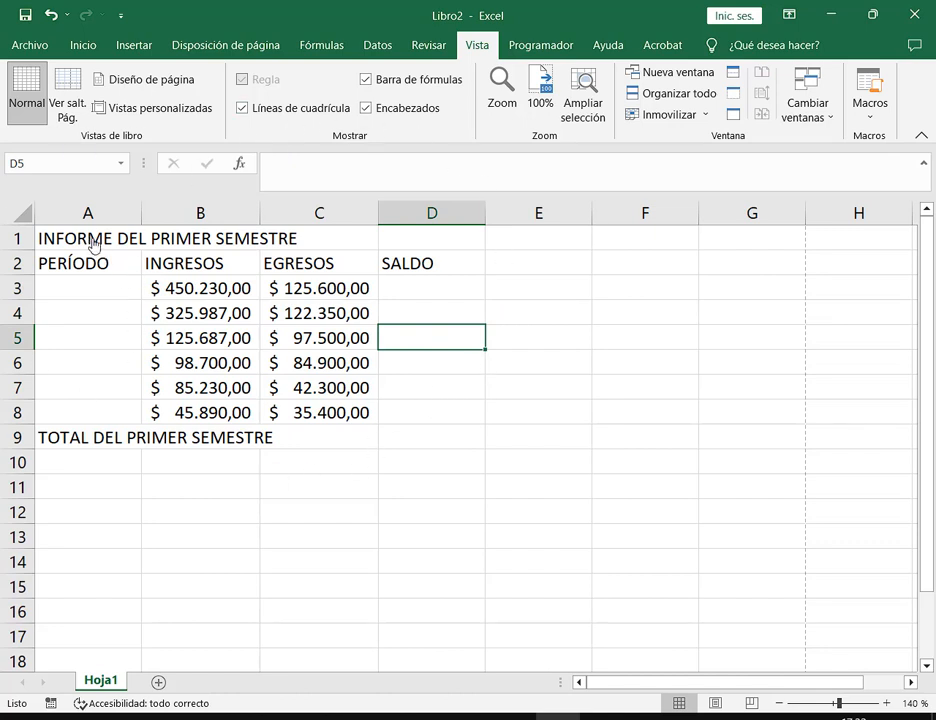
pyautogui.click(50, 243)
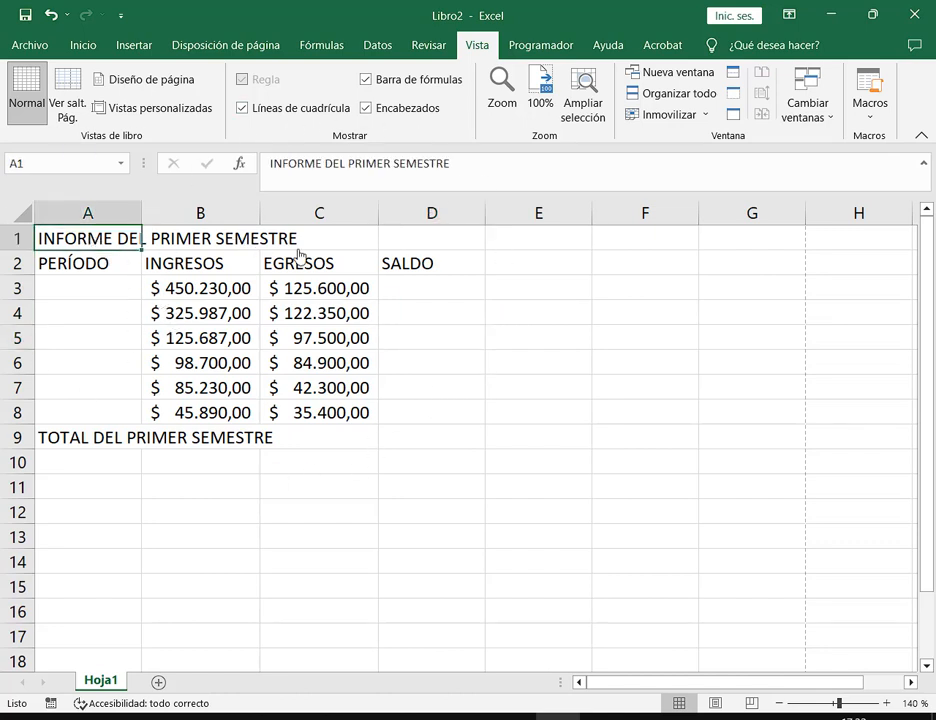
# Outline the INFORME DEL PRIMER SEMESTRE title row in red on the TP 2 PDF, then return to Excel
pyautogui.click(248, 718)
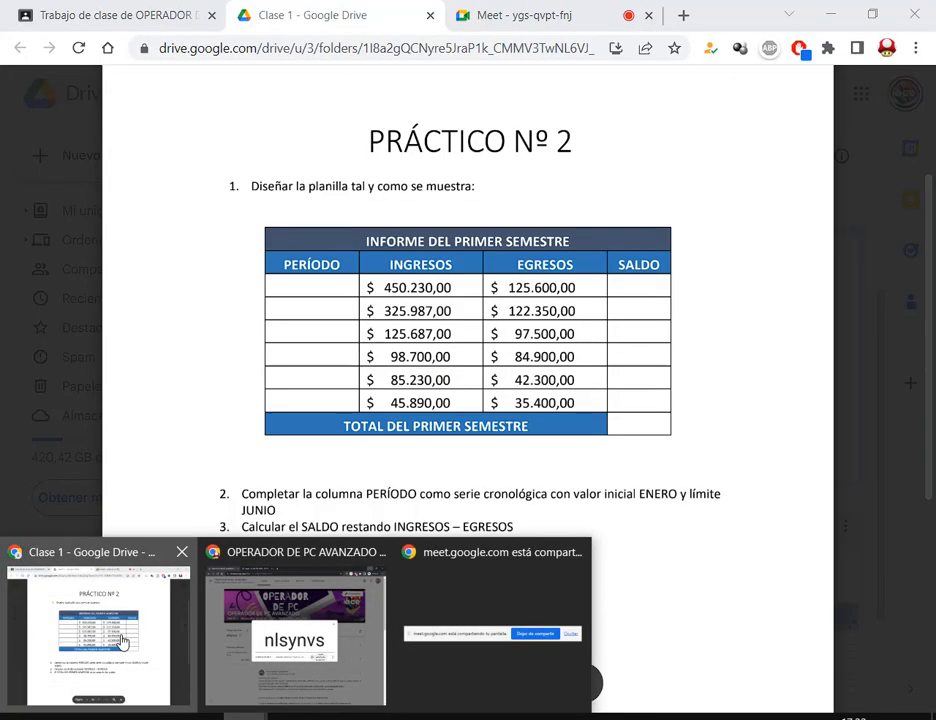
pyautogui.click(130, 641)
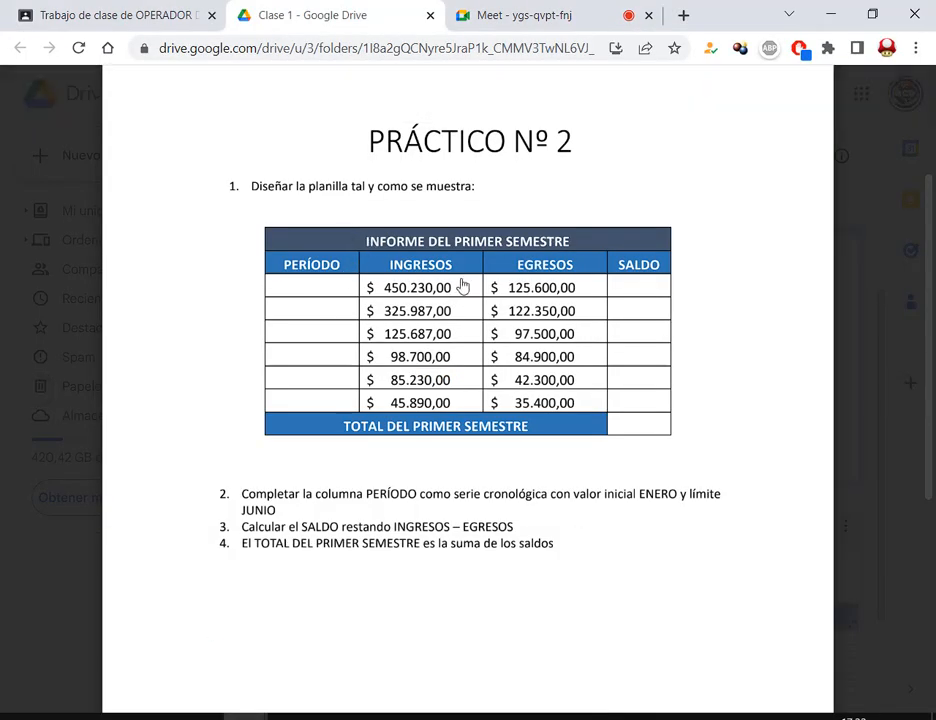
pyautogui.moveTo(265, 233)
pyautogui.mouseDown()
pyautogui.moveTo(638, 262)
pyautogui.moveTo(673, 250)
pyautogui.mouseUp()
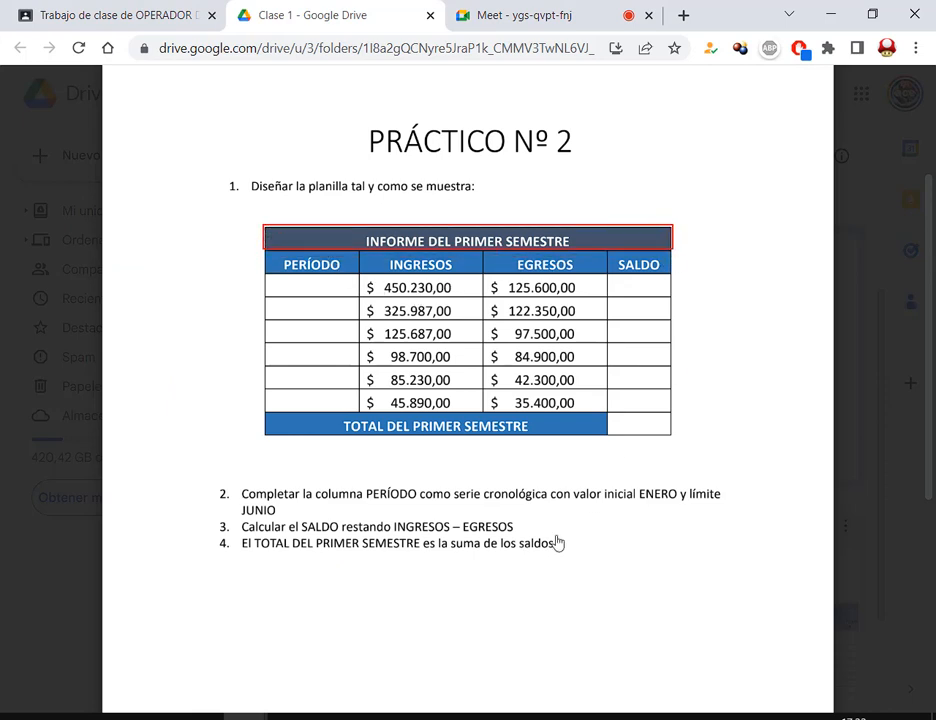
pyautogui.click(560, 716)
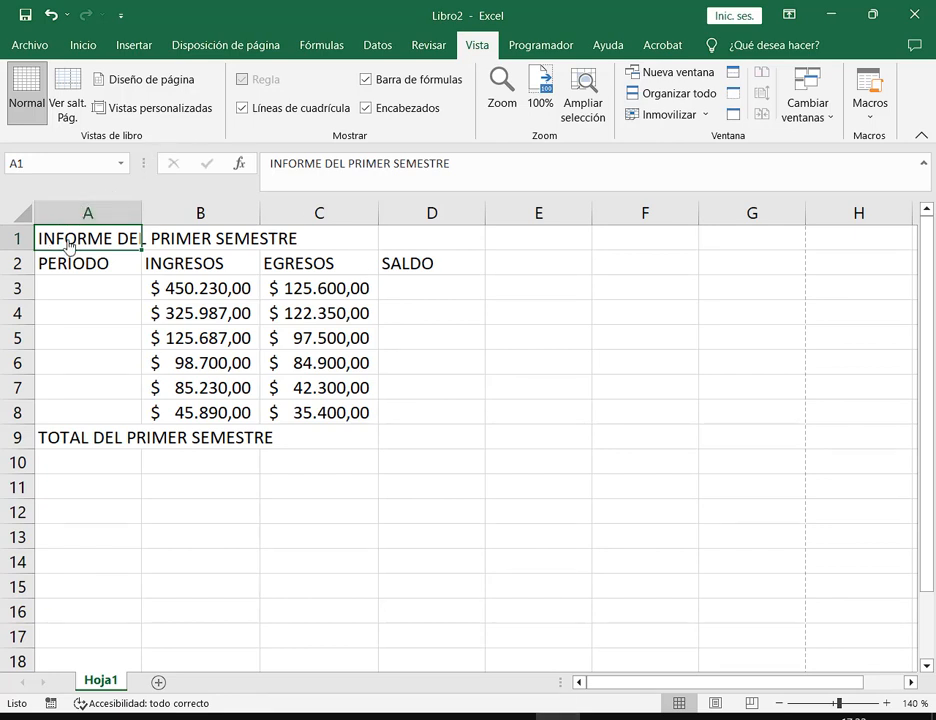
# Select A1:D1 and apply Combinar y centrar to the INFORME DEL PRIMER SEMESTRE title
pyautogui.moveTo(80, 242); pyautogui.dragTo(425, 243)
pyautogui.click(122, 245)
pyautogui.moveTo(122, 245); pyautogui.dragTo(435, 249)
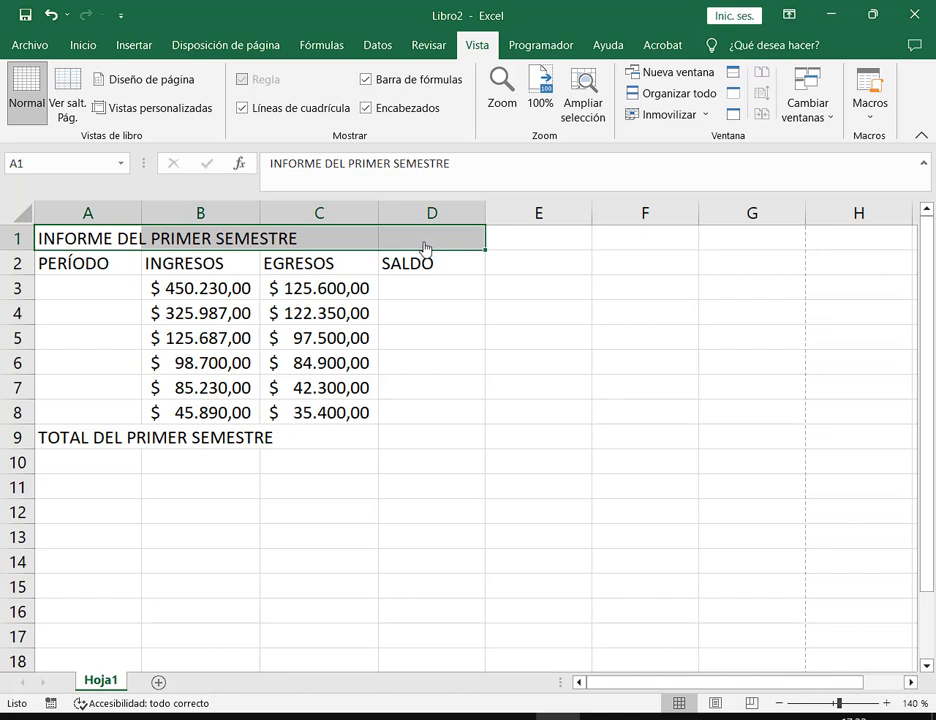
pyautogui.click(86, 47)
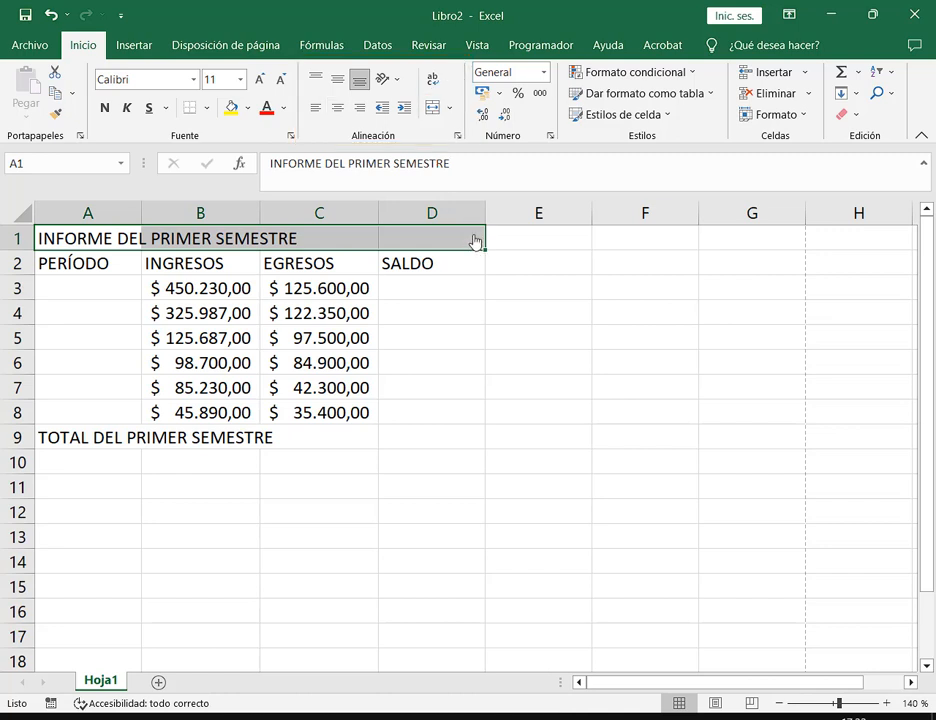
pyautogui.click(434, 112)
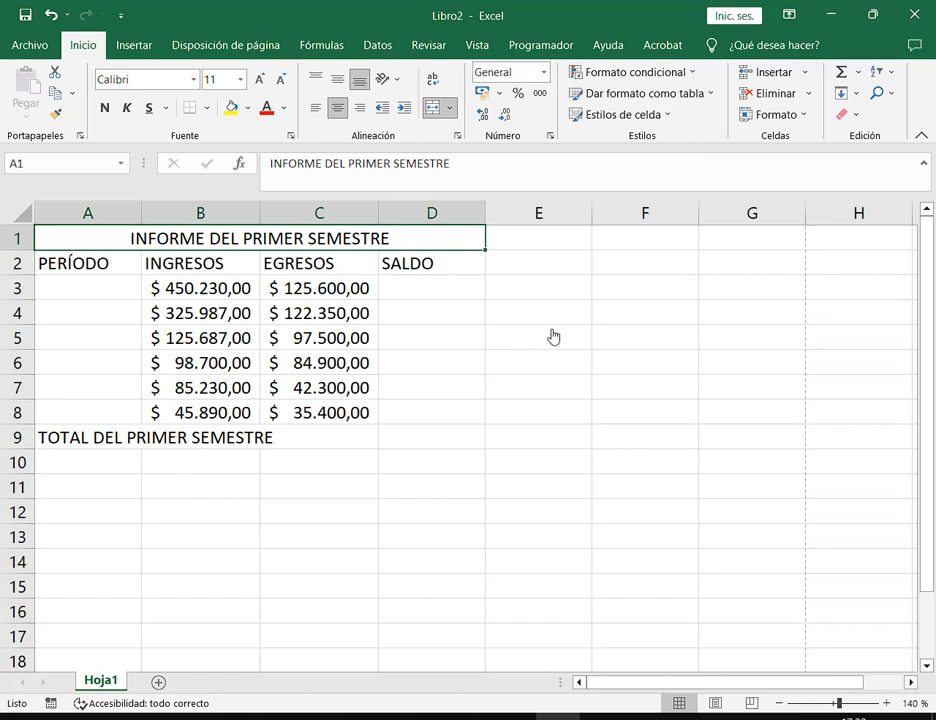
# Check the merged title cell, then select the TOTAL DEL PRIMER SEMESTRE cell
pyautogui.click(555, 249)
pyautogui.click(122, 242)
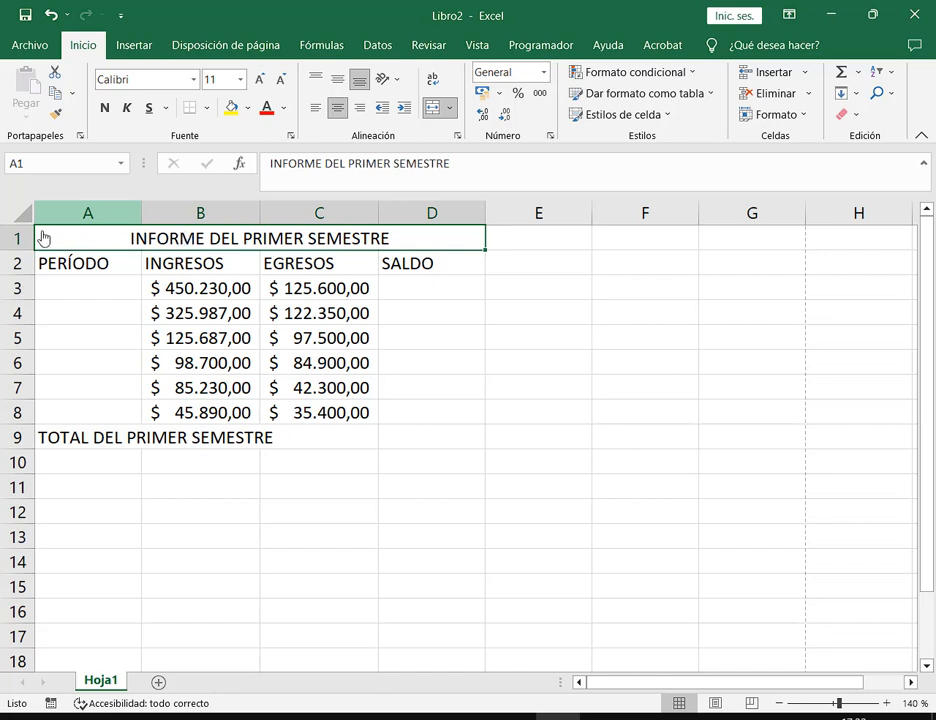
pyautogui.moveTo(35, 230); pyautogui.dragTo(486, 258)
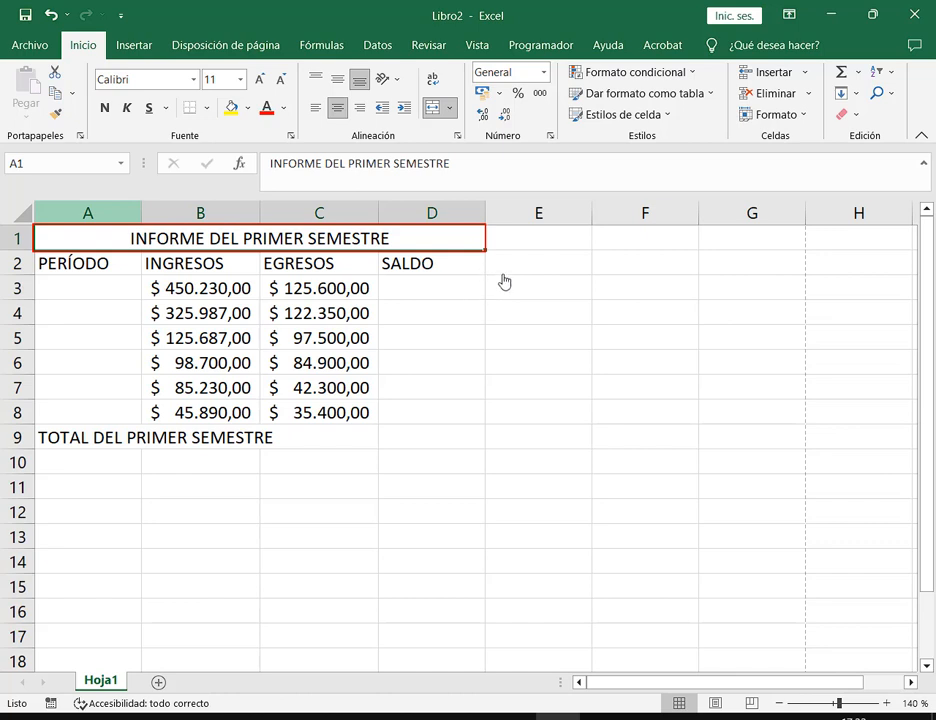
pyautogui.press('Escape')
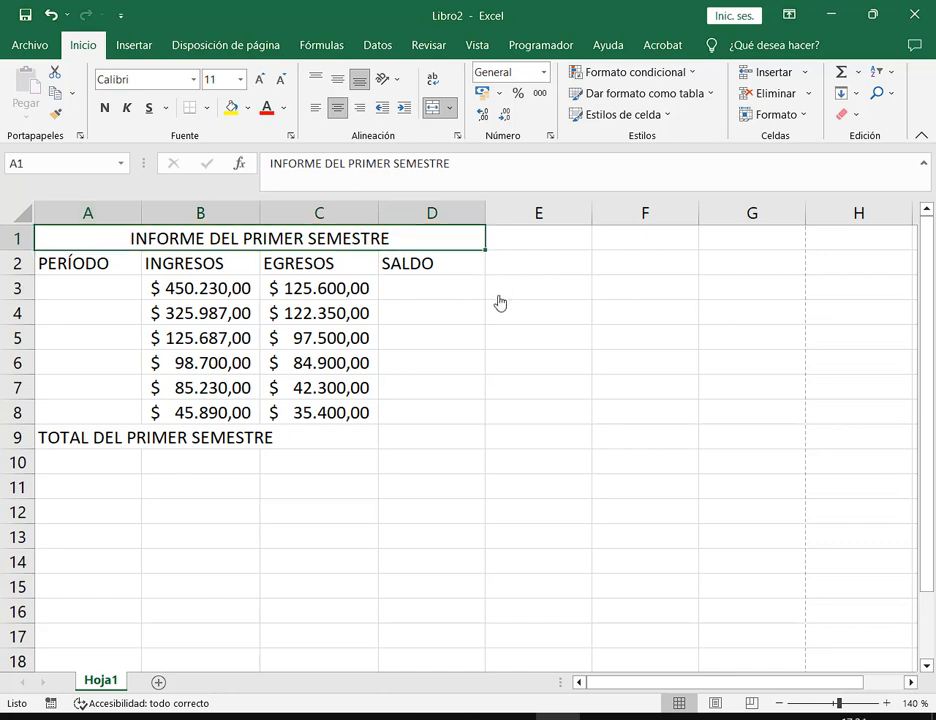
pyautogui.click(70, 446)
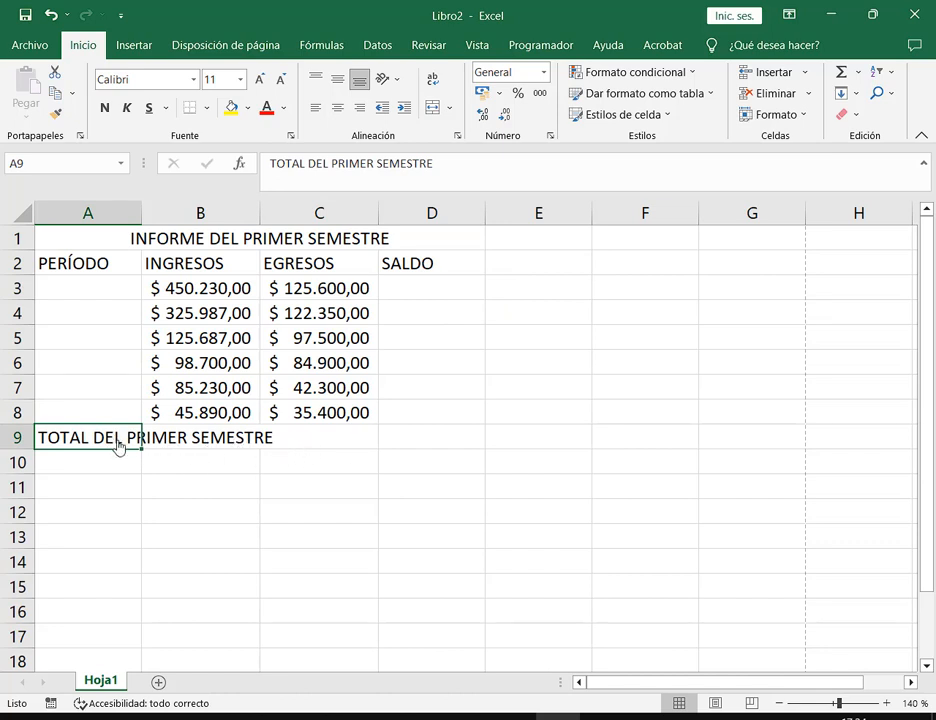
# Merge and centre the TOTAL DEL PRIMER SEMESTRE label across A9:C9, then select the title cell
pyautogui.moveTo(117, 445); pyautogui.dragTo(299, 445)
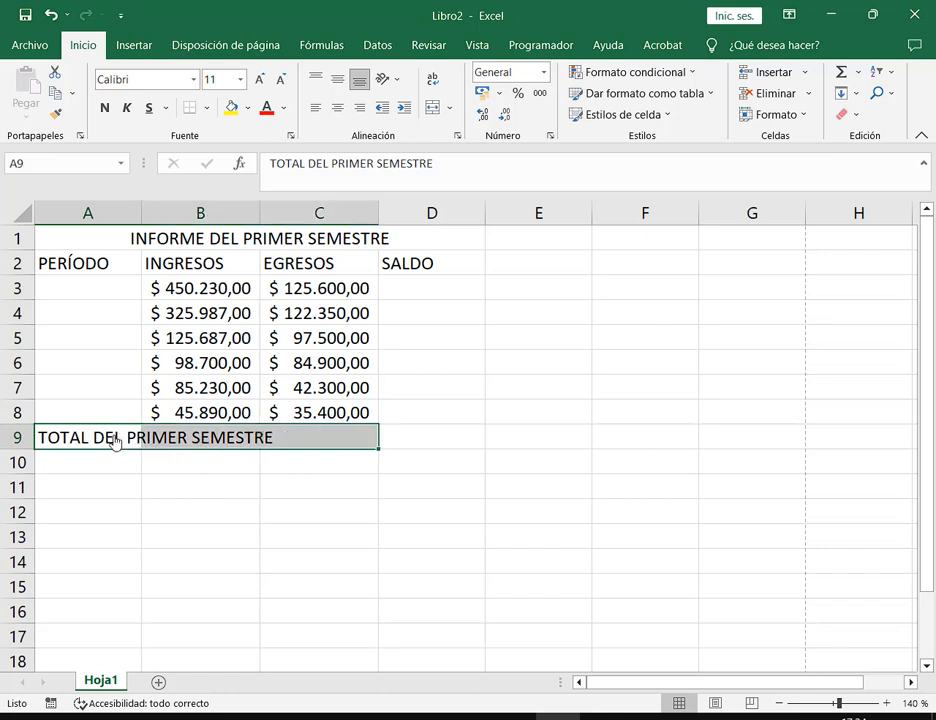
pyautogui.moveTo(115, 441); pyautogui.dragTo(310, 441)
pyautogui.click(432, 116)
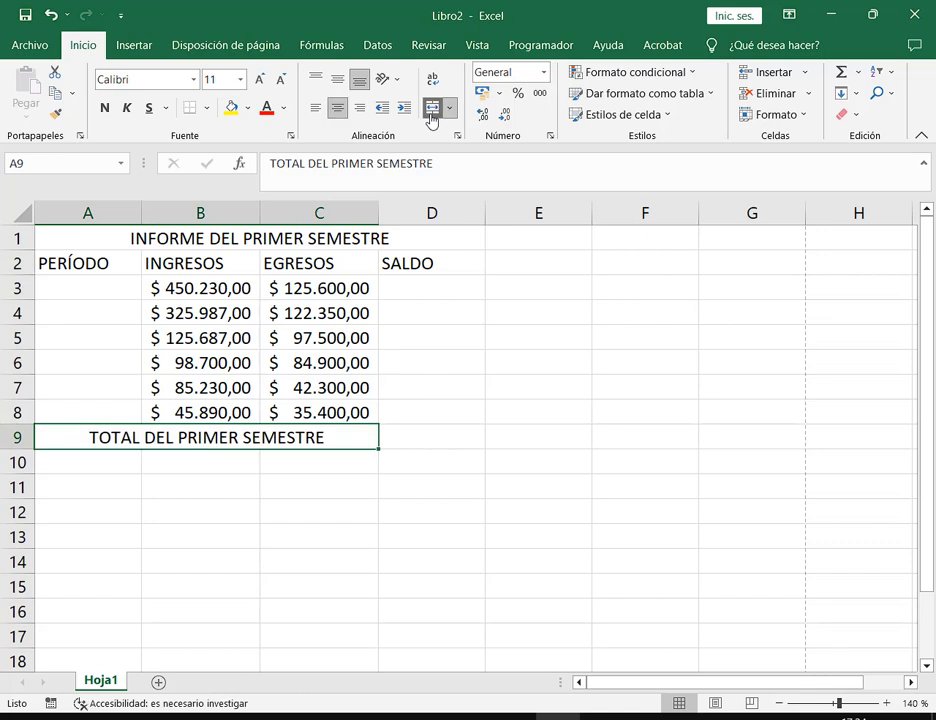
pyautogui.click(412, 537)
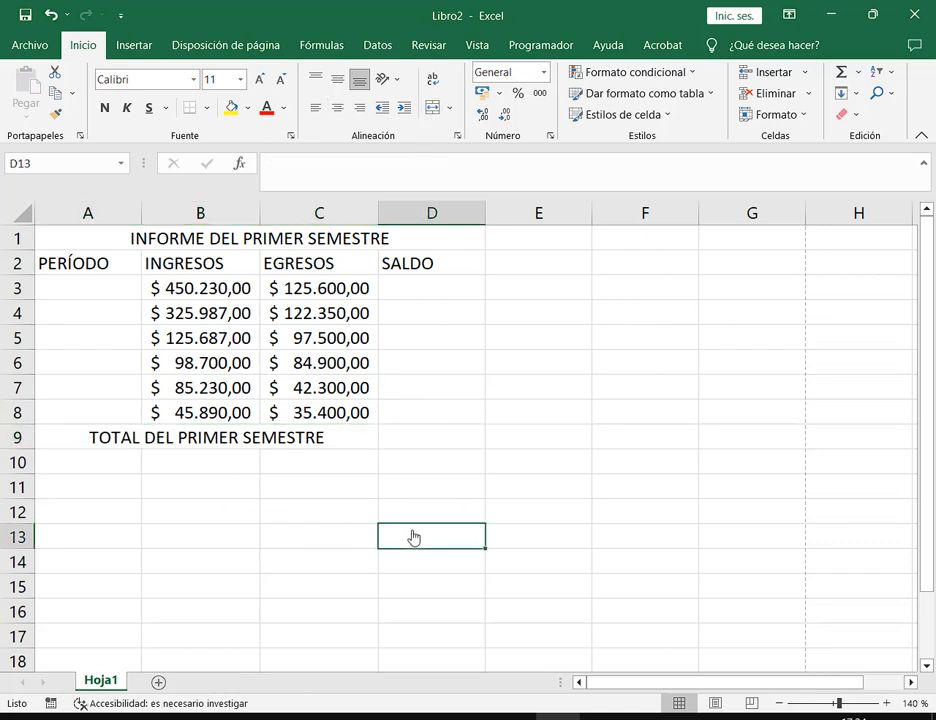
pyautogui.click(381, 248)
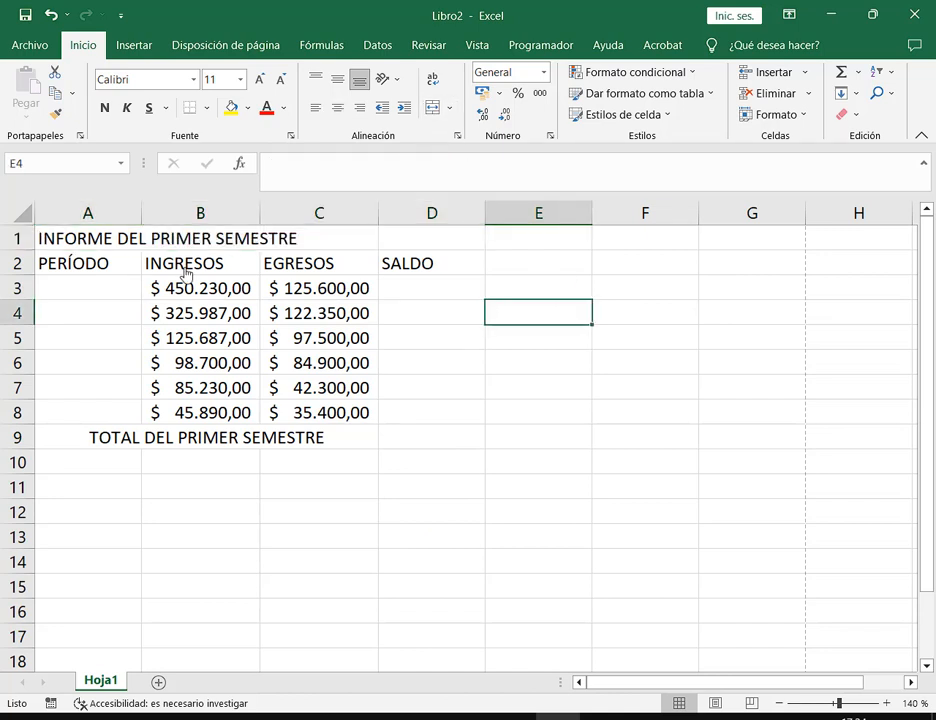
# Try merging the title across A1:F1, then unmerge it
pyautogui.moveTo(139, 244); pyautogui.dragTo(597, 236)
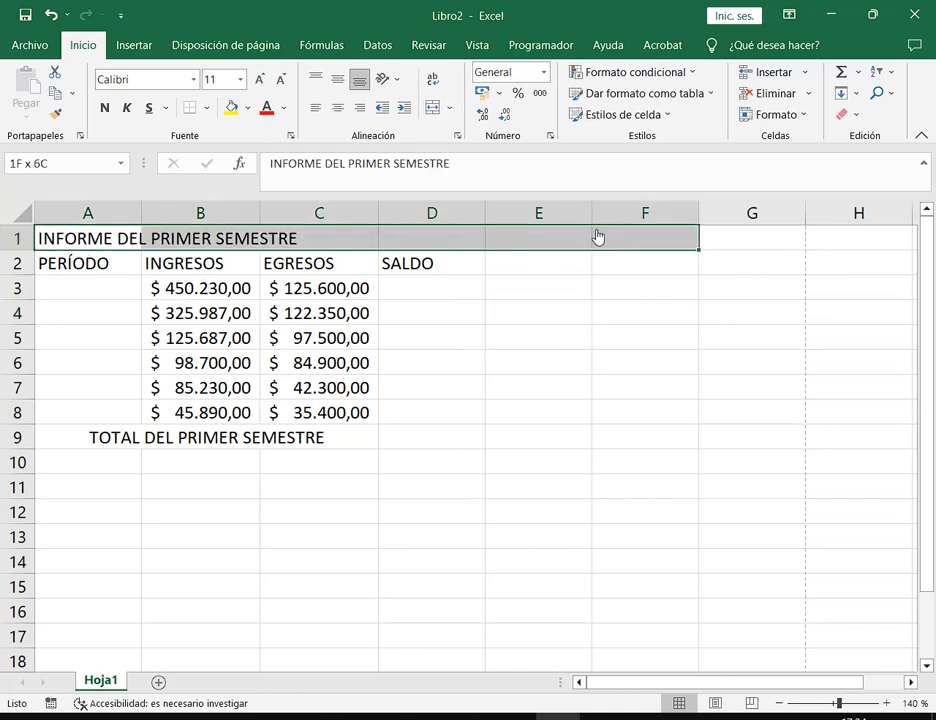
pyautogui.click(432, 107)
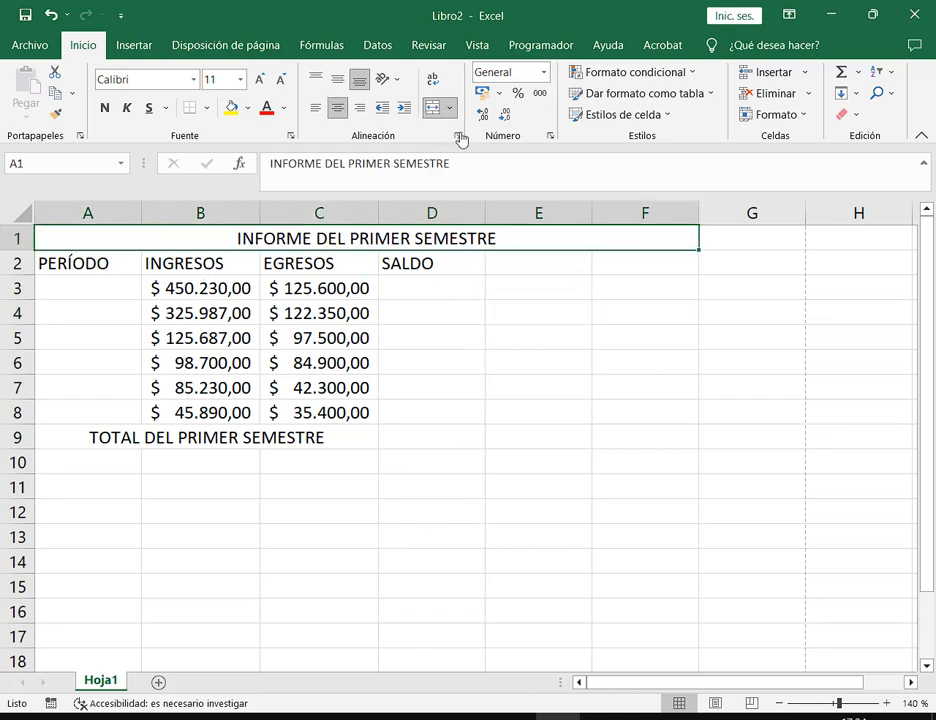
pyautogui.click(606, 440)
pyautogui.moveTo(540, 266); pyautogui.dragTo(650, 416)
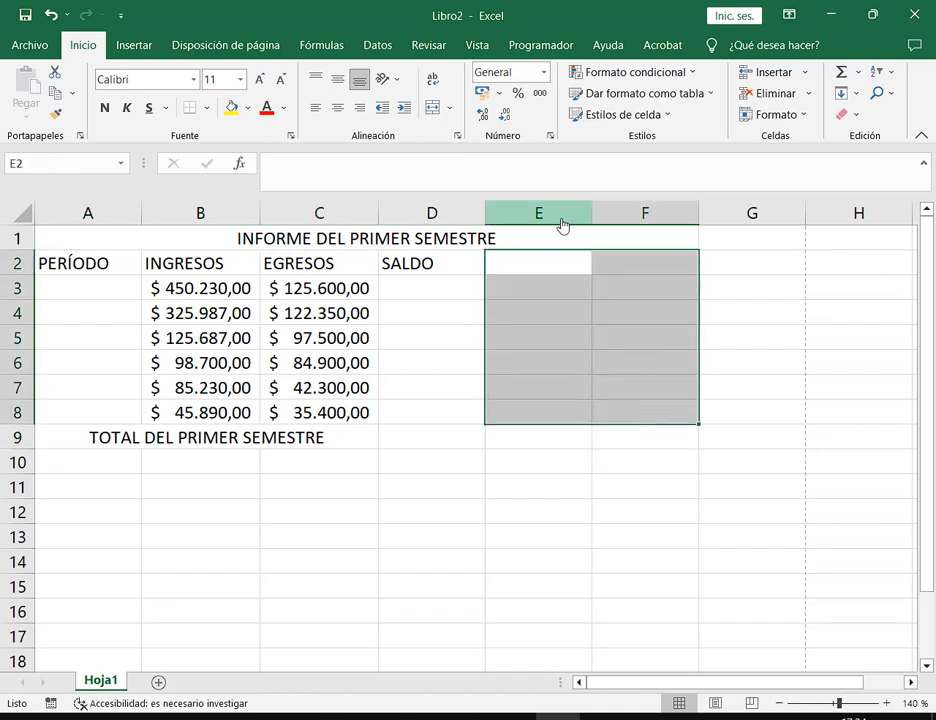
pyautogui.click(750, 343)
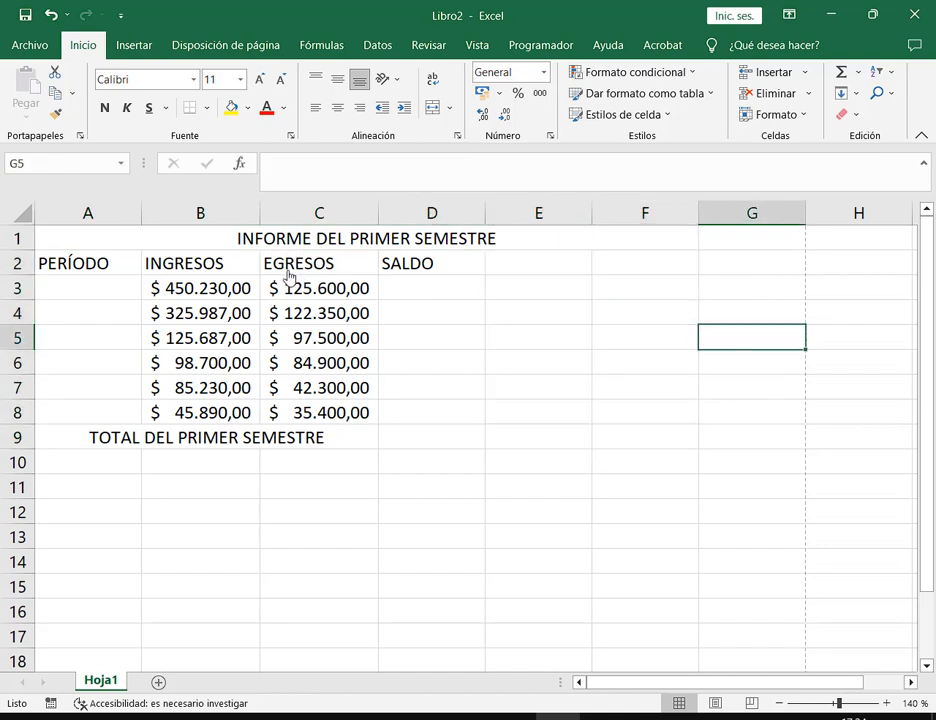
pyautogui.click(326, 243)
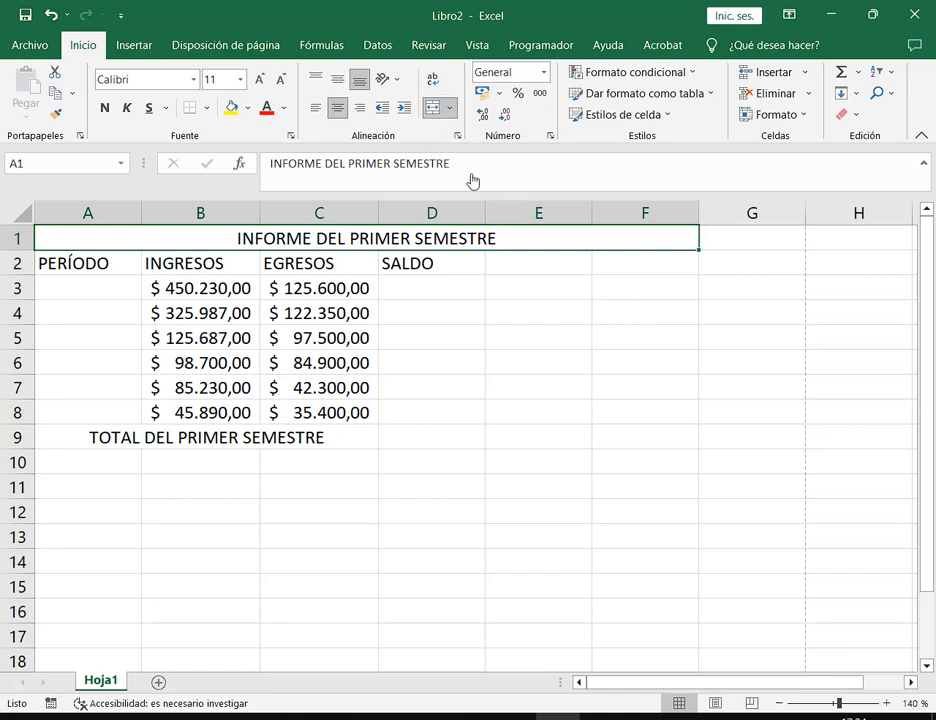
pyautogui.click(432, 108)
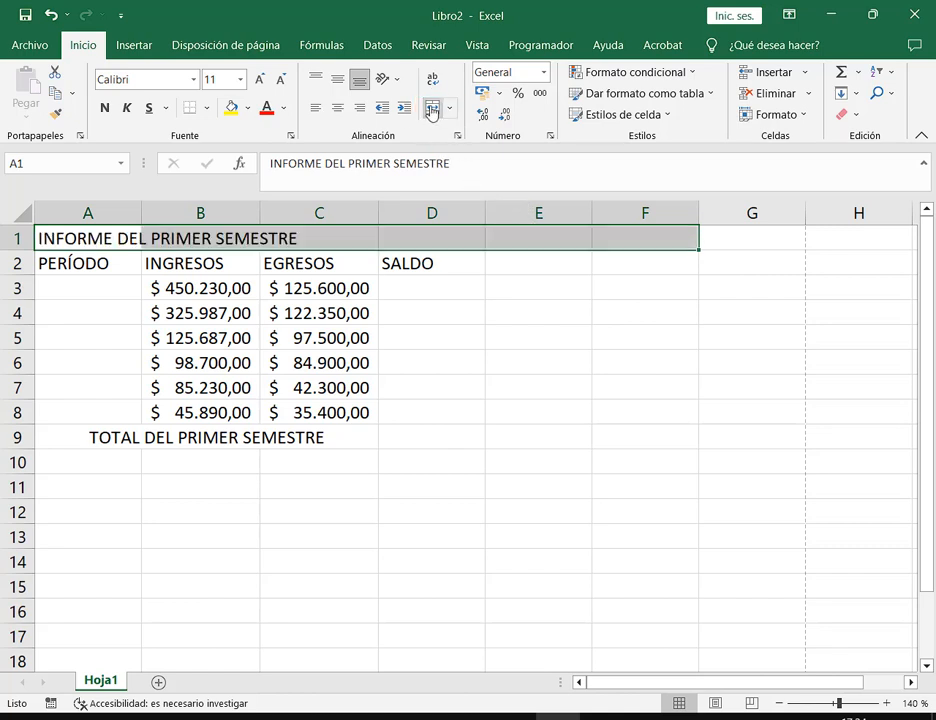
pyautogui.click(500, 390)
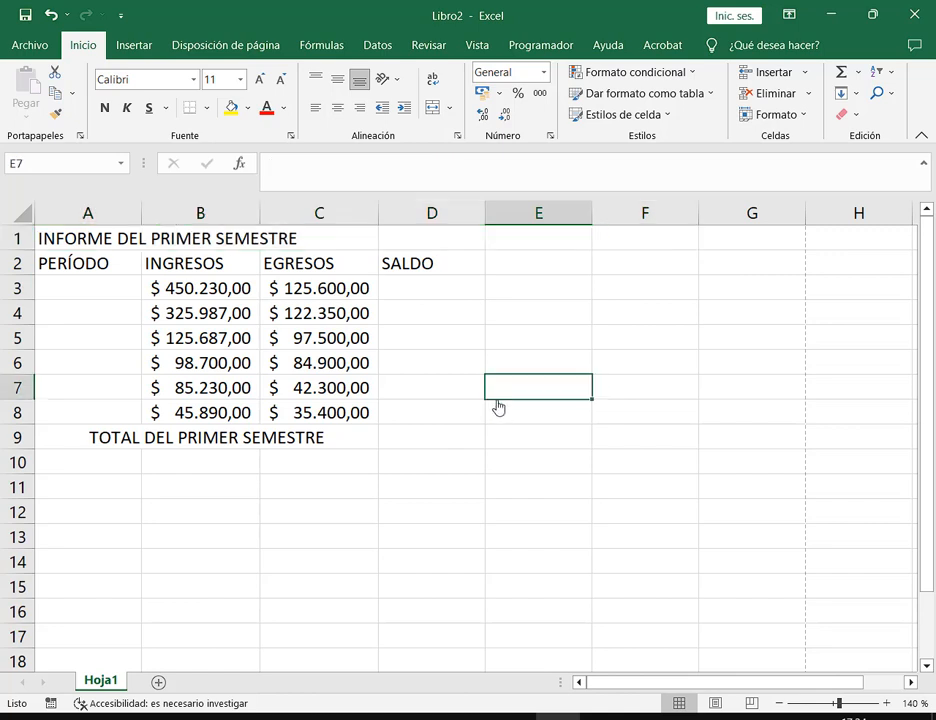
# Merge and centre the title across A1:D1 again and check the result
pyautogui.moveTo(98, 243); pyautogui.dragTo(428, 246)
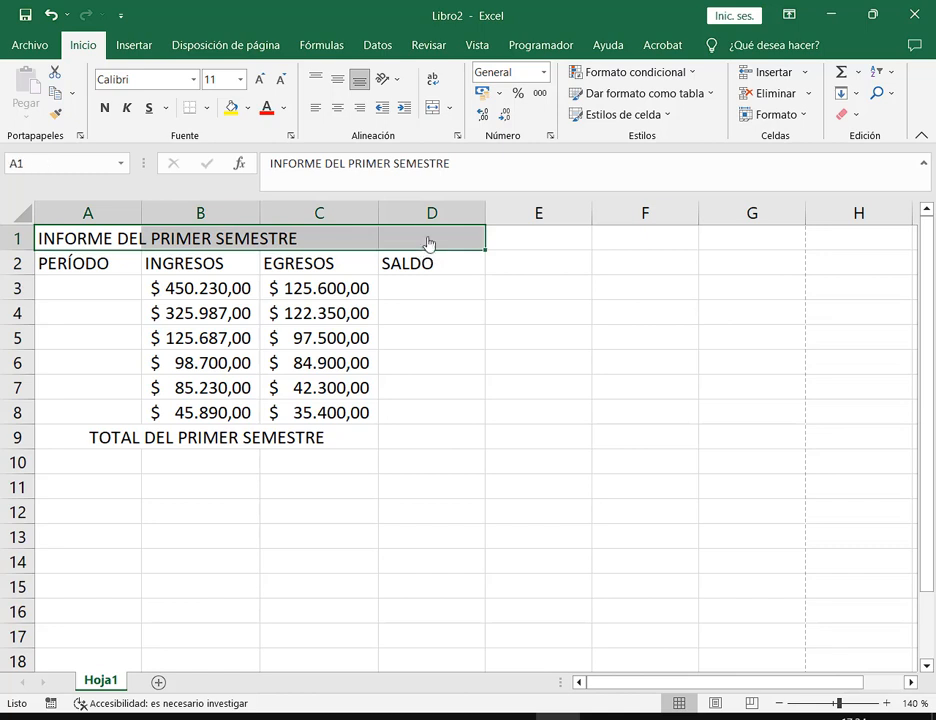
pyautogui.click(430, 113)
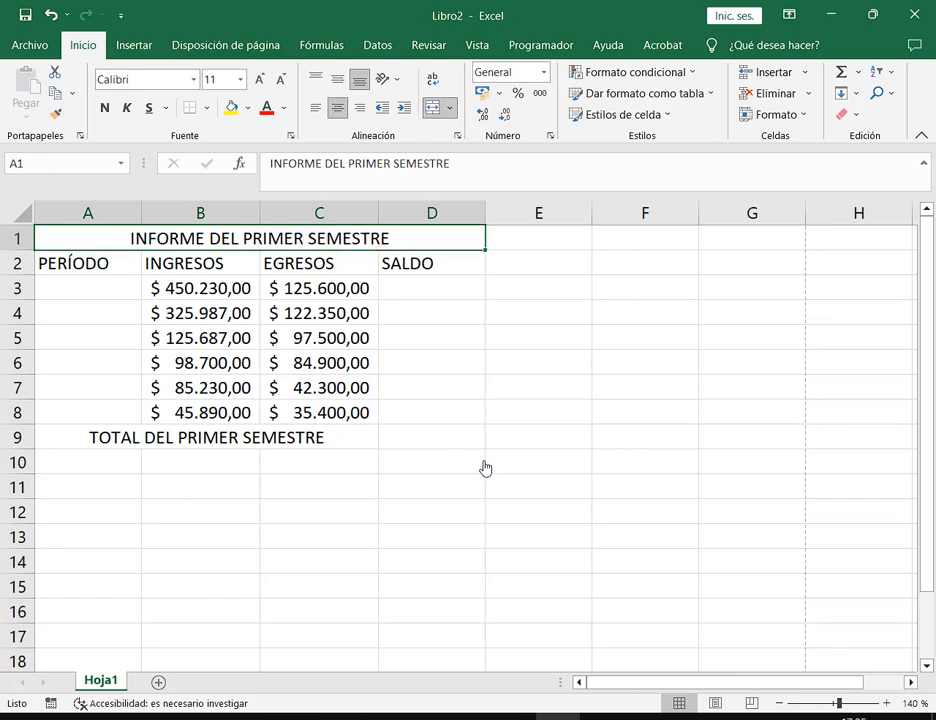
pyautogui.click(483, 466)
pyautogui.click(343, 244)
pyautogui.click(531, 293)
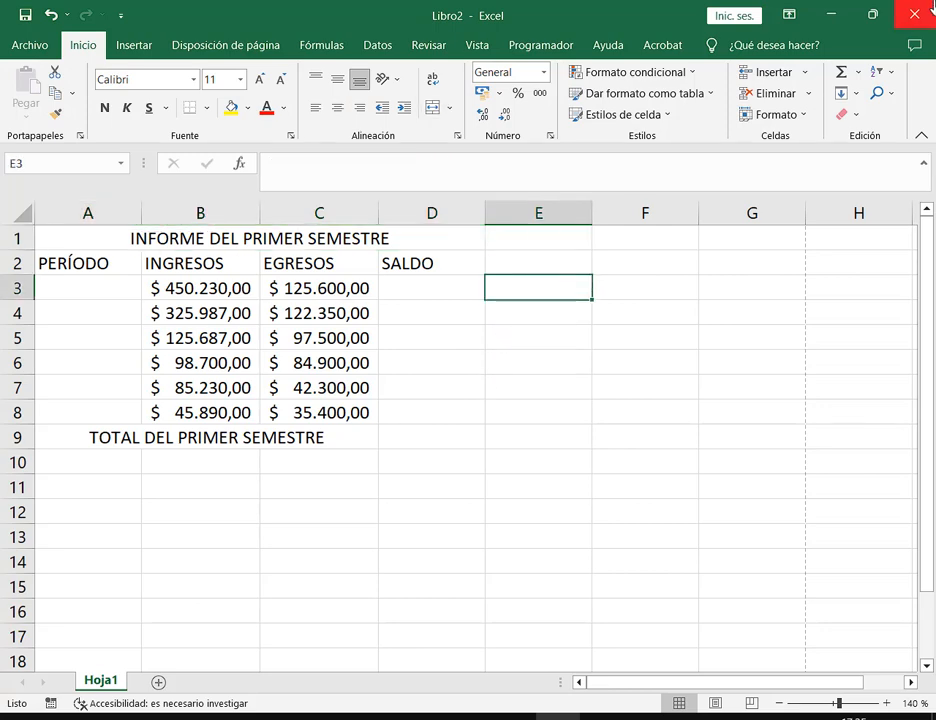
pyautogui.click(873, 15)
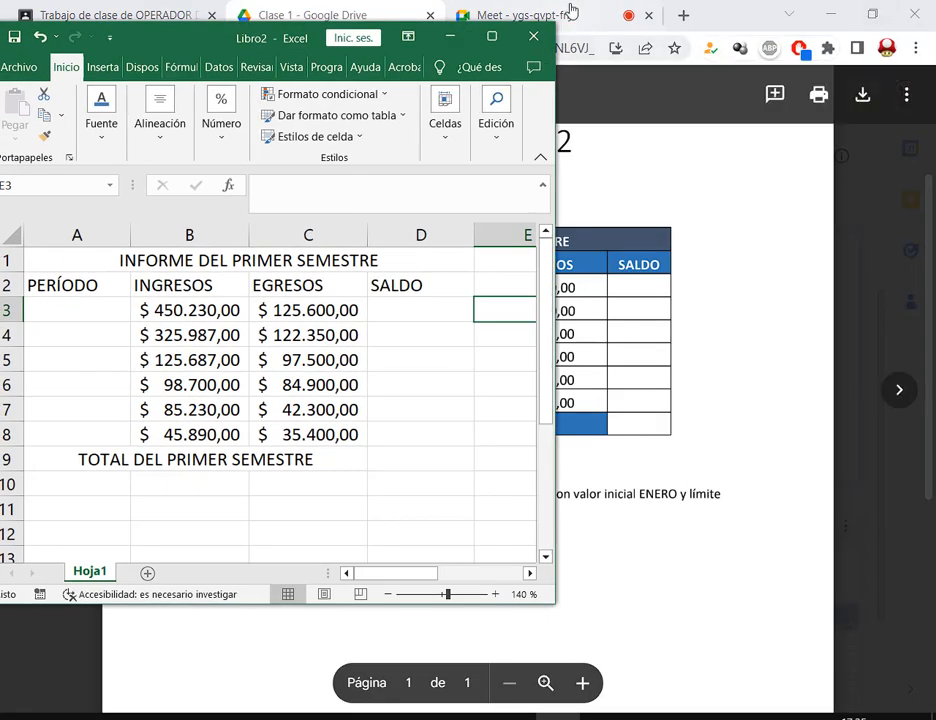
pyautogui.click(571, 12)
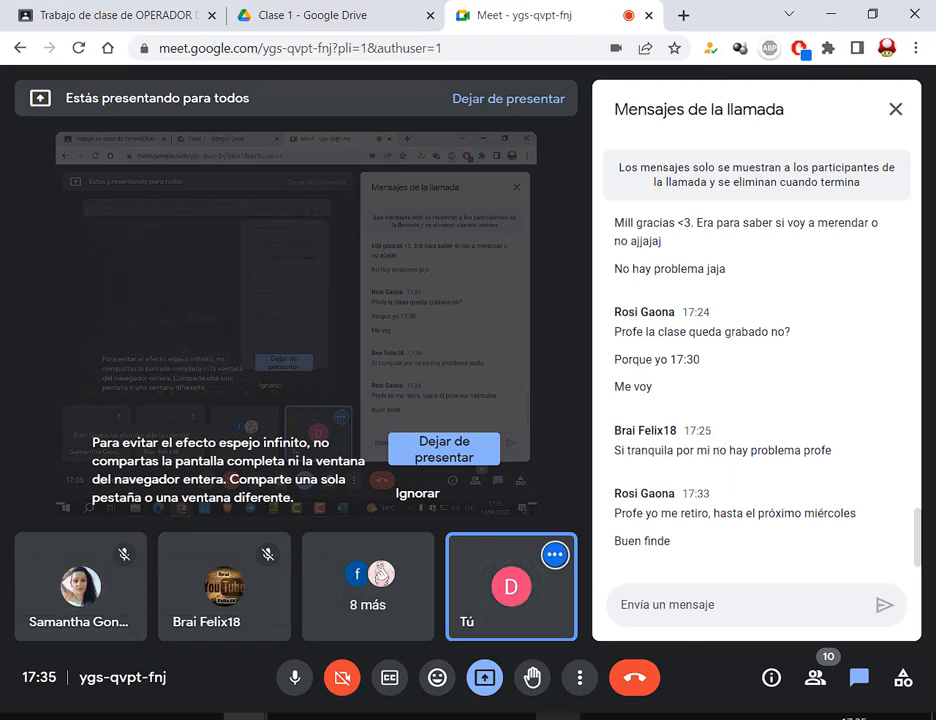
pyautogui.click(558, 716)
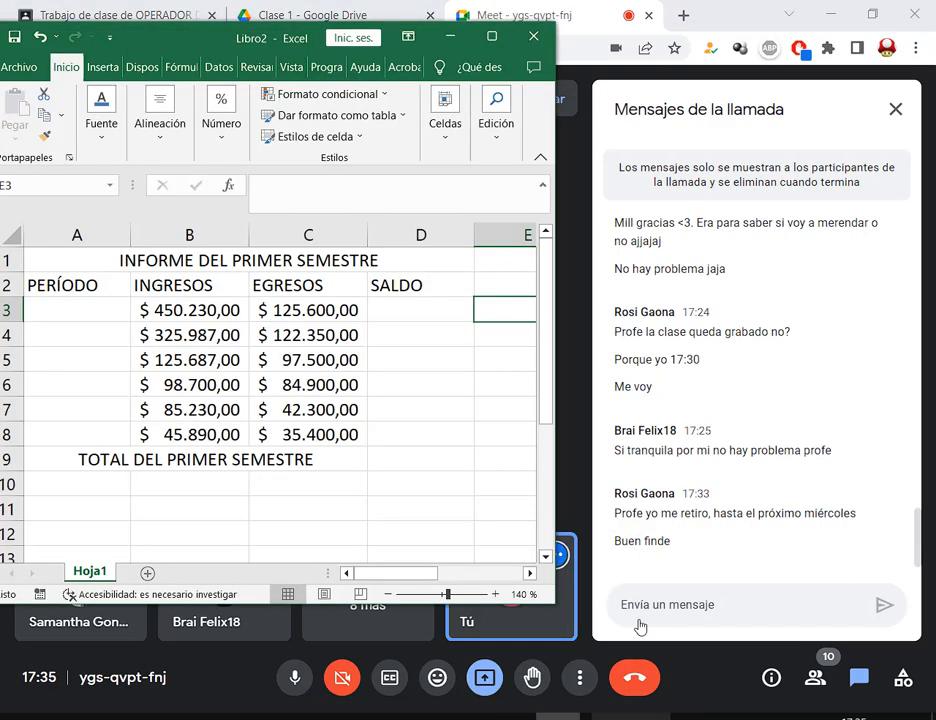
pyautogui.click(492, 37)
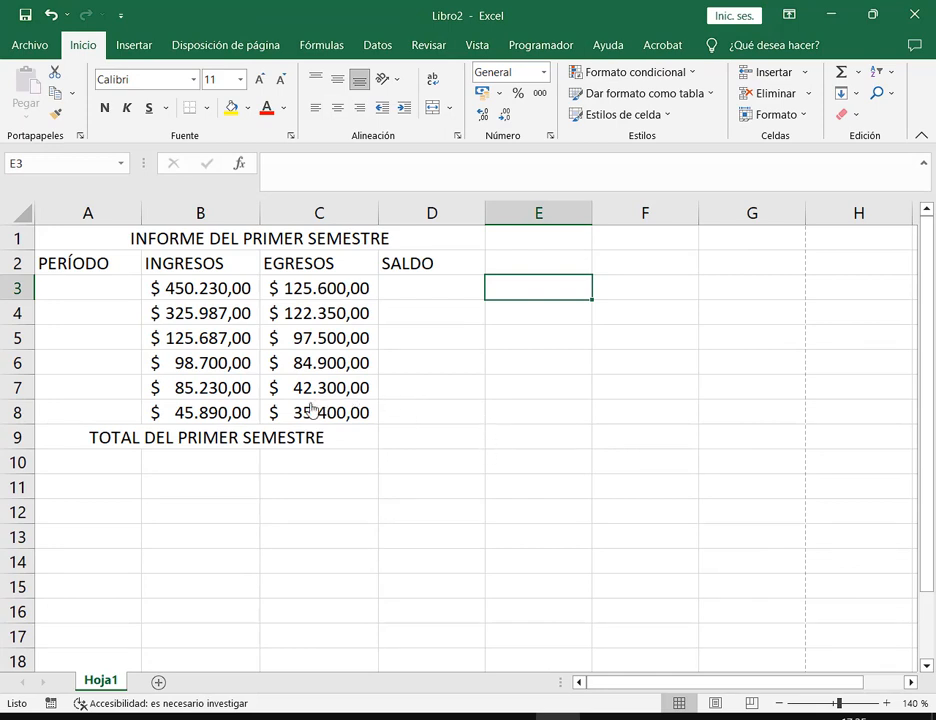
# Fill the merged title cell orange, then change its fill to green
pyautogui.click(349, 247)
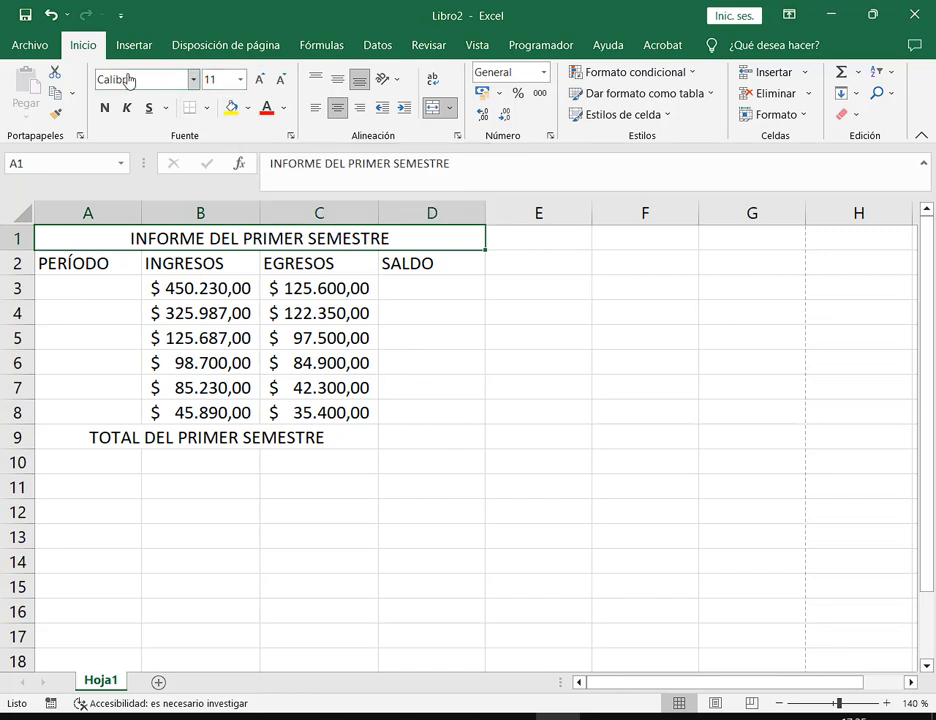
pyautogui.click(249, 114)
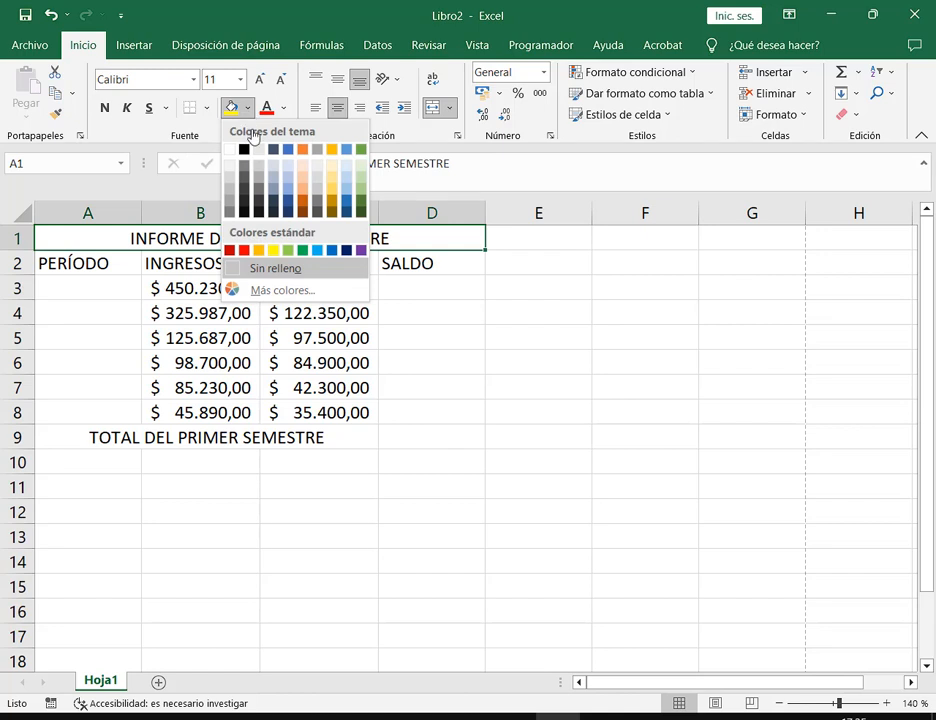
pyautogui.click(304, 150)
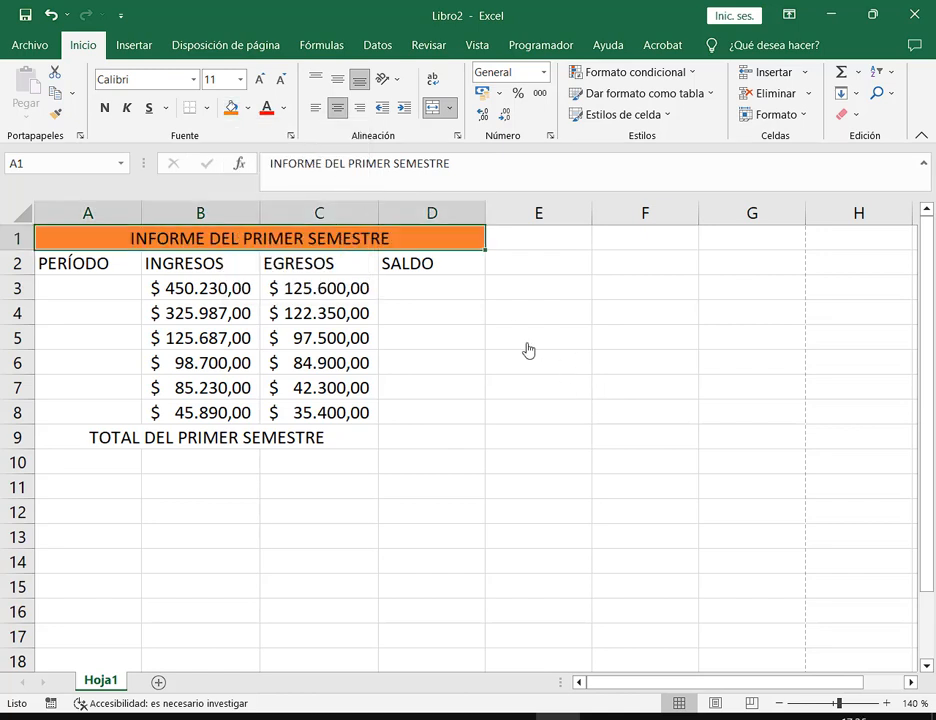
pyautogui.click(248, 108)
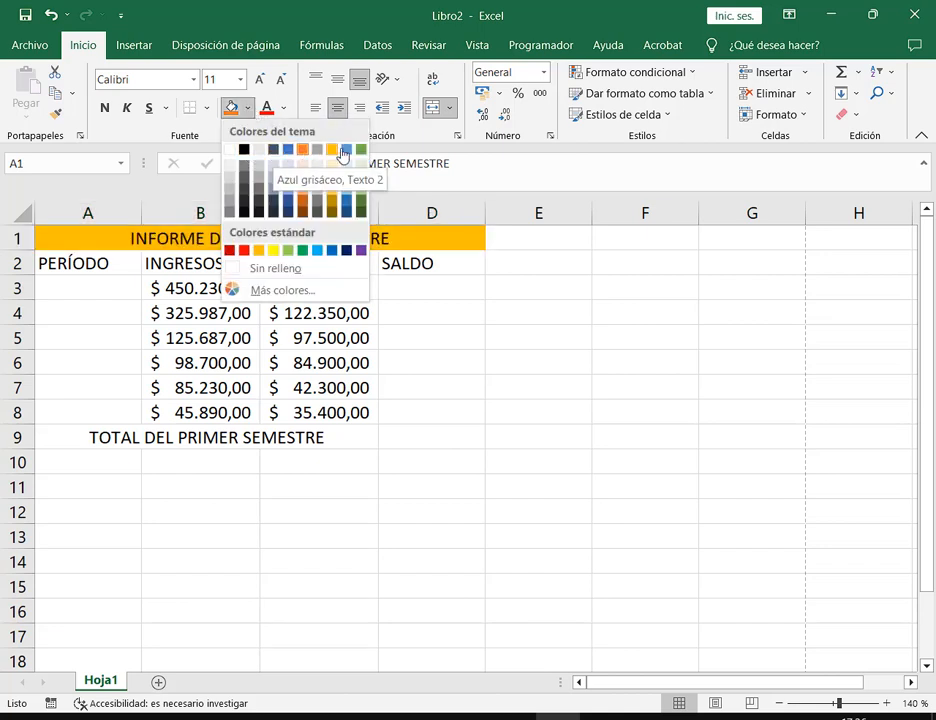
pyautogui.click(359, 152)
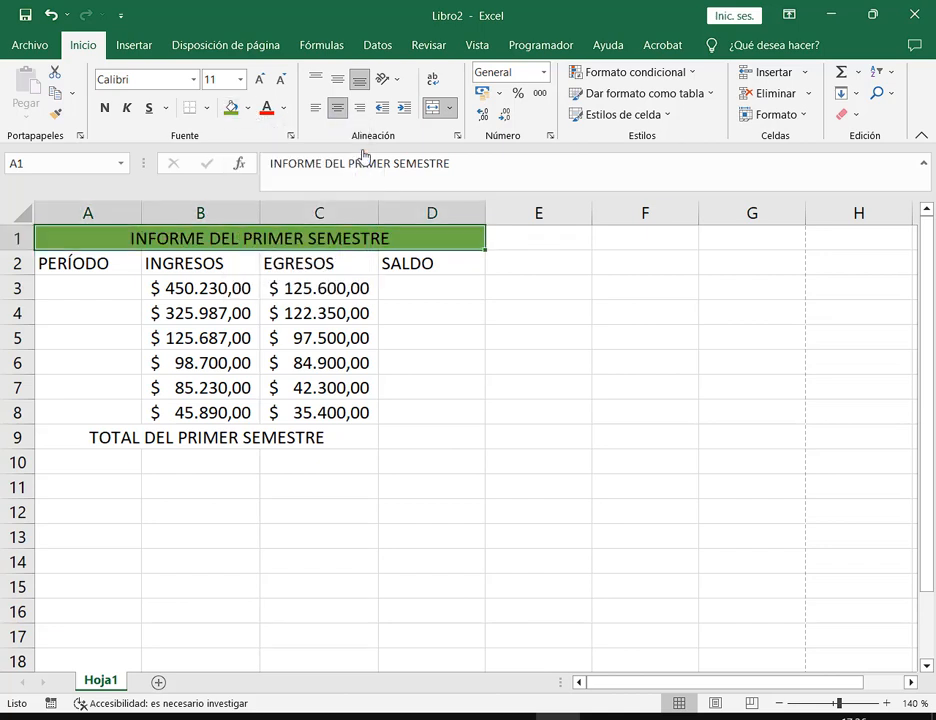
pyautogui.click(248, 108)
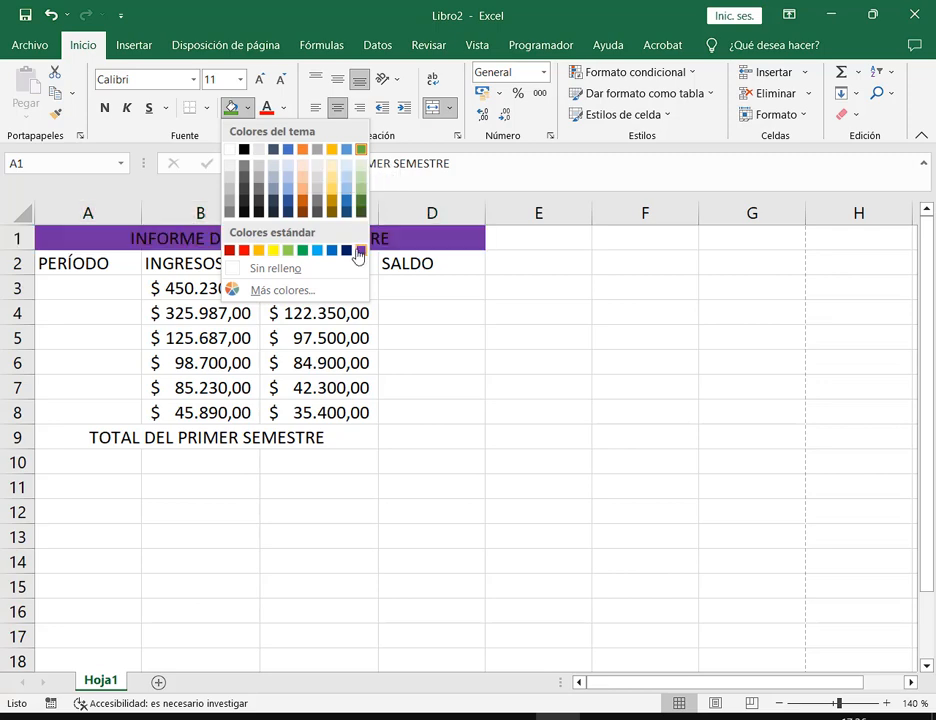
# Try green, red, orange-brown, purple and blue shades in the Colores dialog, then cancel it
pyautogui.click(275, 293)
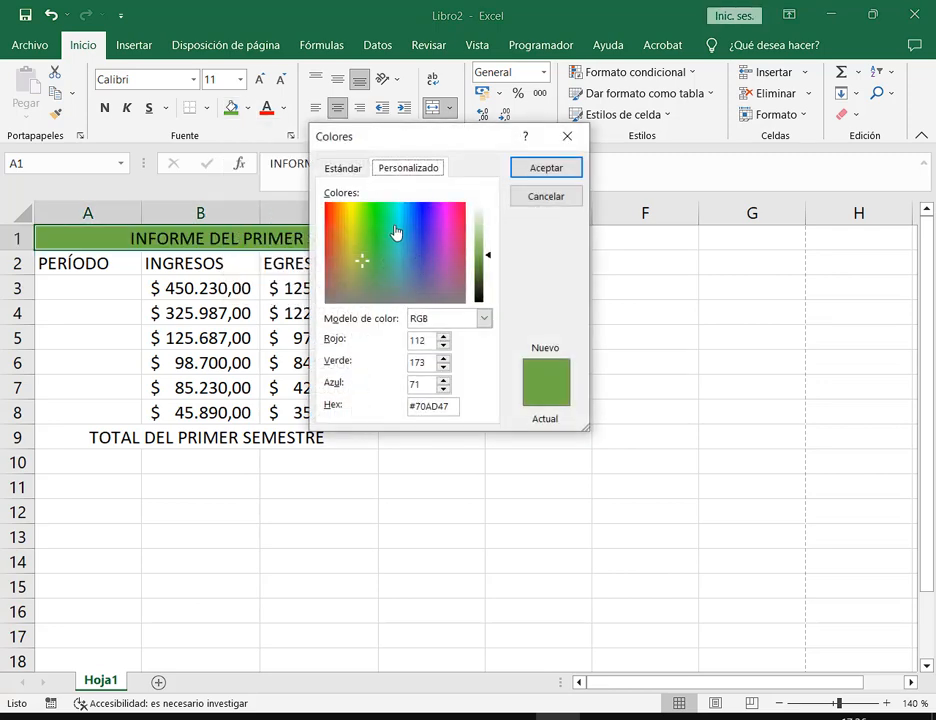
pyautogui.moveTo(382, 230); pyautogui.dragTo(379, 233)
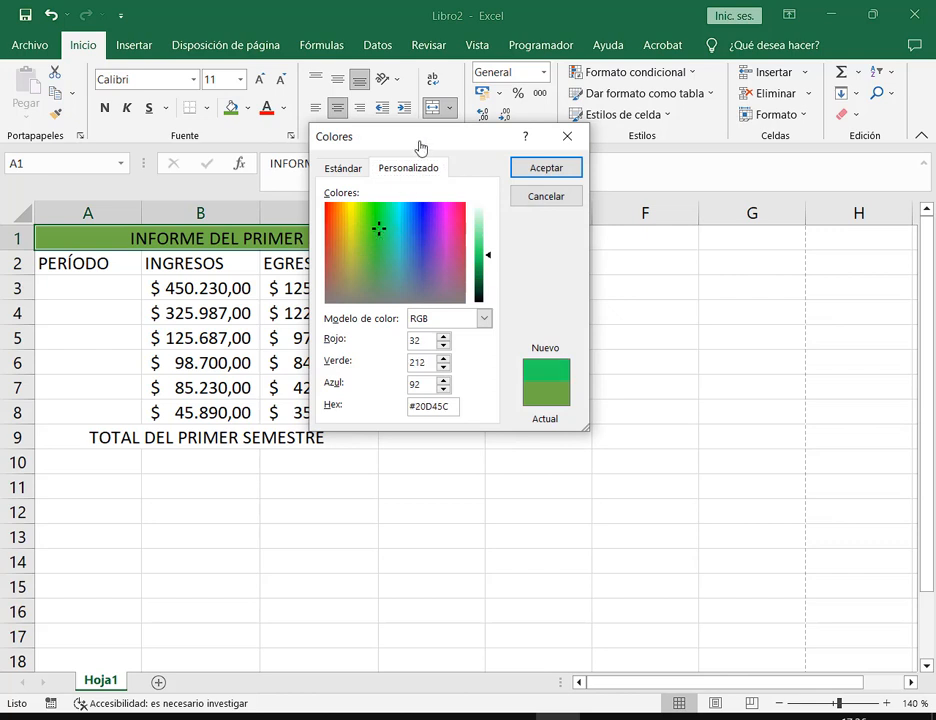
pyautogui.moveTo(425, 143); pyautogui.dragTo(537, 137)
pyautogui.moveTo(508, 245); pyautogui.dragTo(510, 211)
pyautogui.click(452, 241)
pyautogui.click(540, 254)
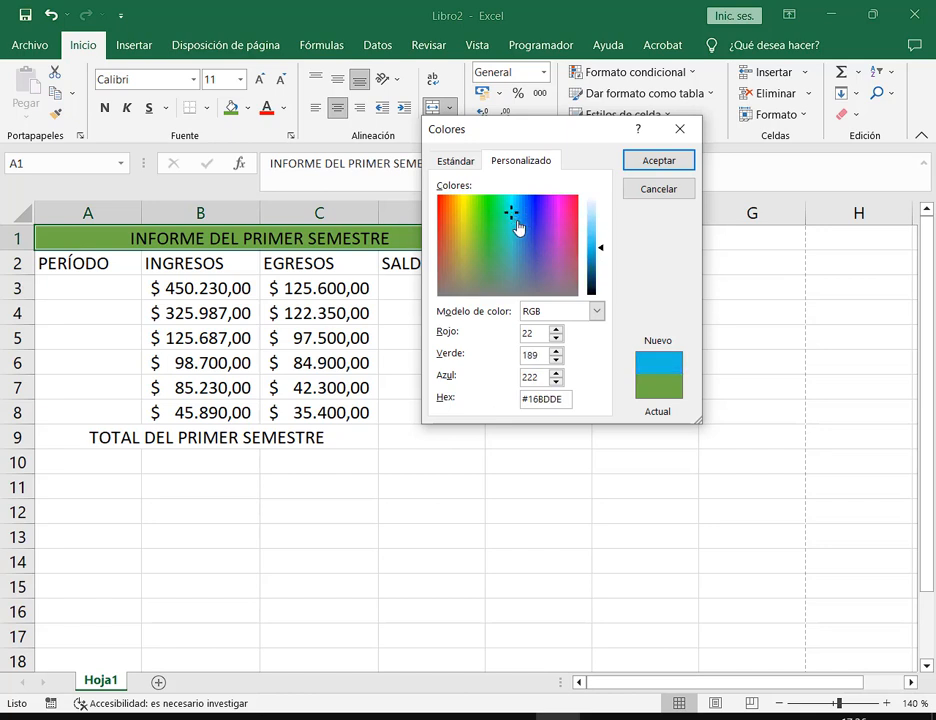
pyautogui.click(468, 166)
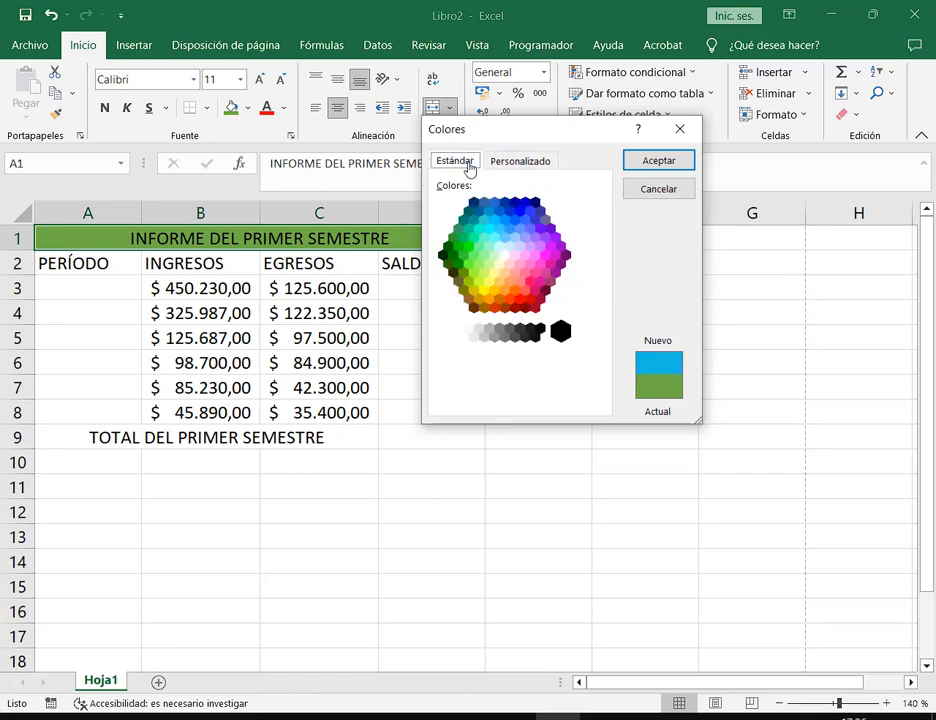
pyautogui.click(504, 237)
pyautogui.click(527, 246)
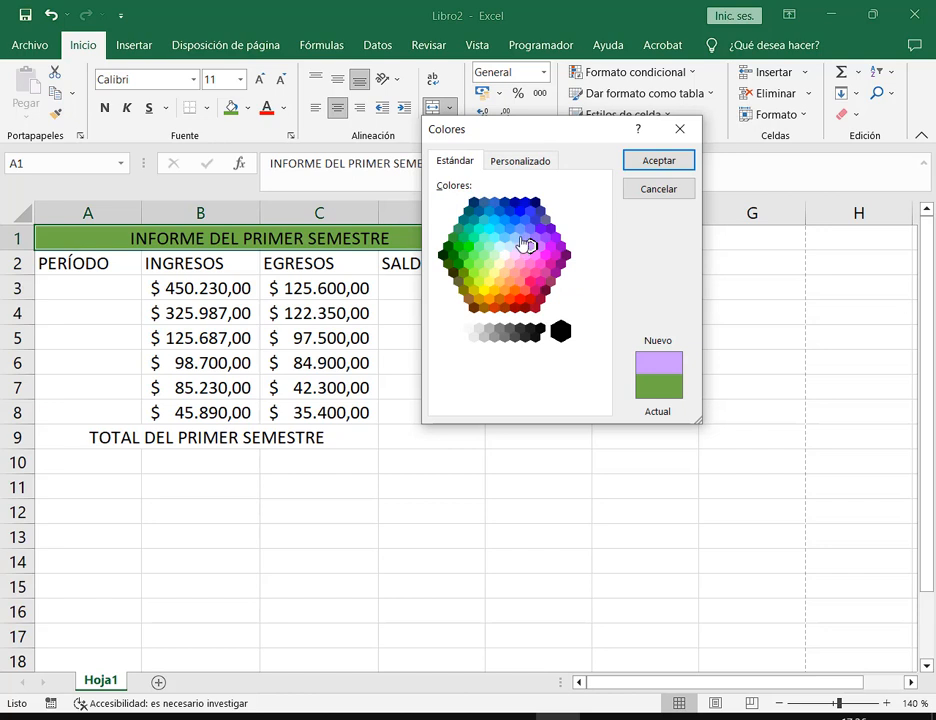
pyautogui.click(519, 229)
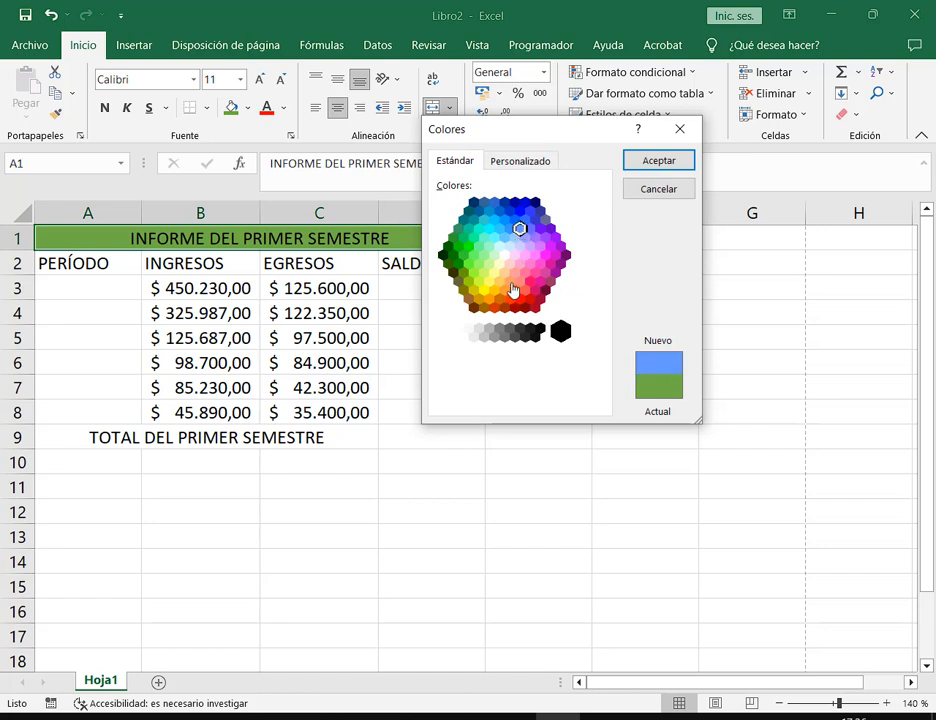
pyautogui.click(659, 192)
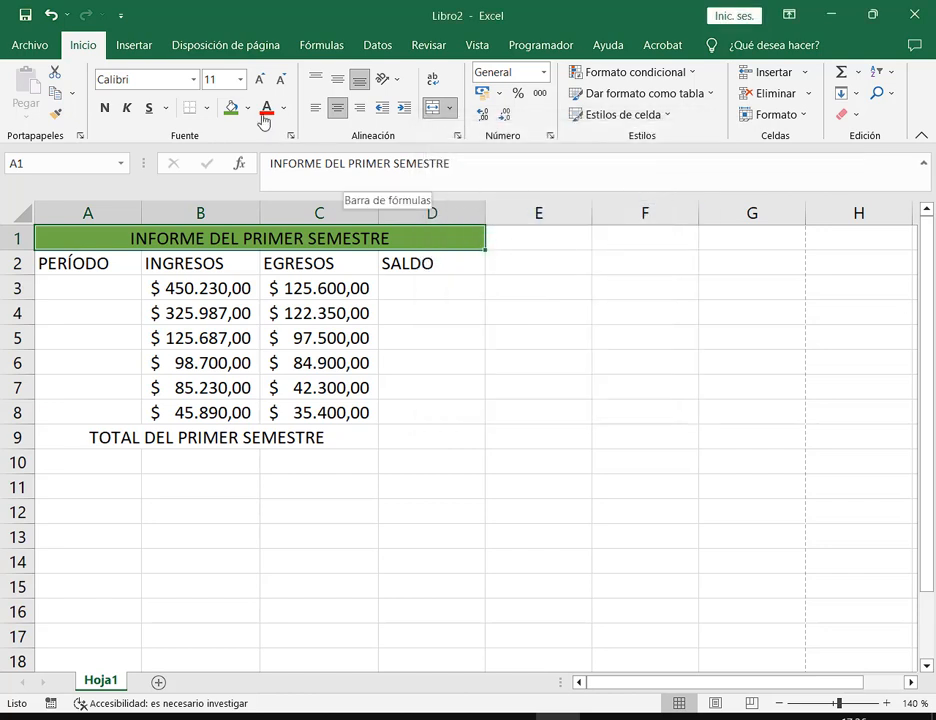
pyautogui.click(247, 107)
# Fill the title row dark blue-grey and make its text white
pyautogui.click(274, 149)
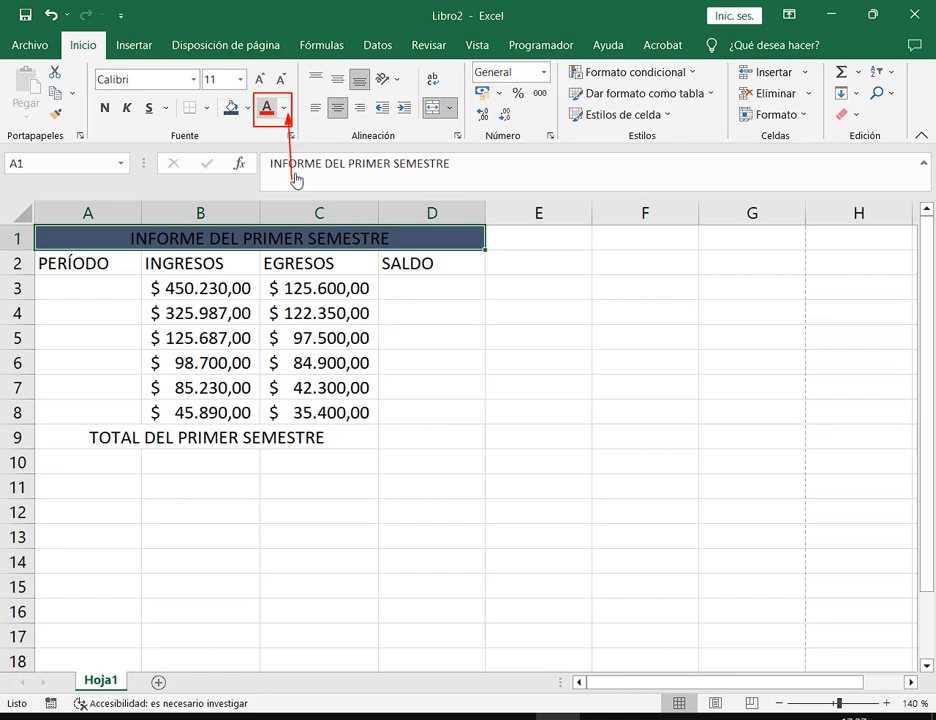
pyautogui.click(286, 112)
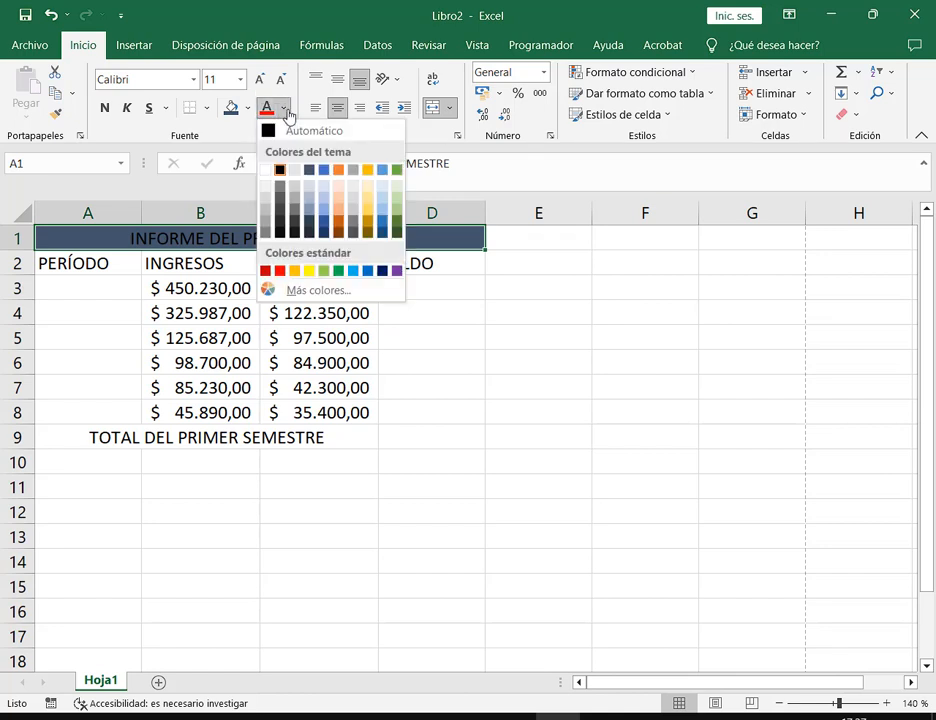
pyautogui.click(267, 174)
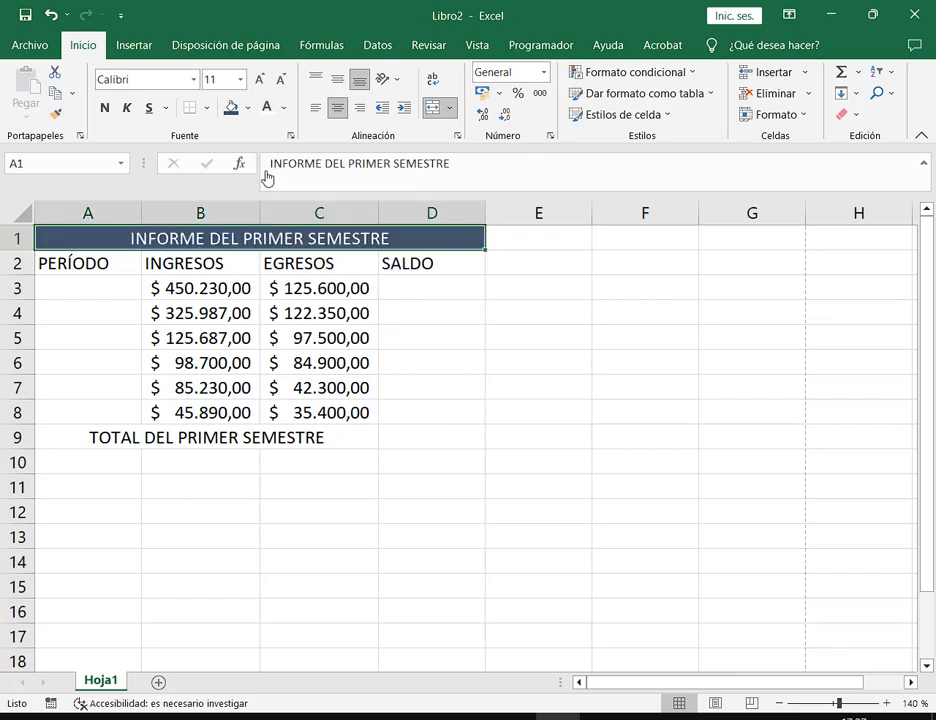
pyautogui.click(535, 247)
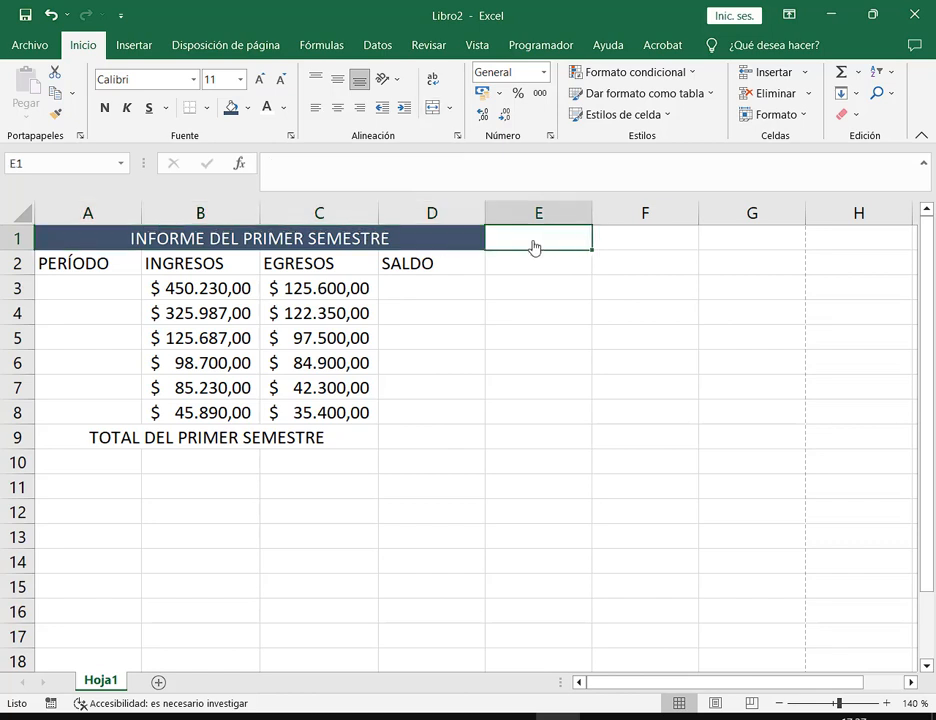
pyautogui.click(450, 243)
# Fill the TOTAL DEL PRIMER SEMESTRE row A9:C9 blue with white text
pyautogui.click(168, 445)
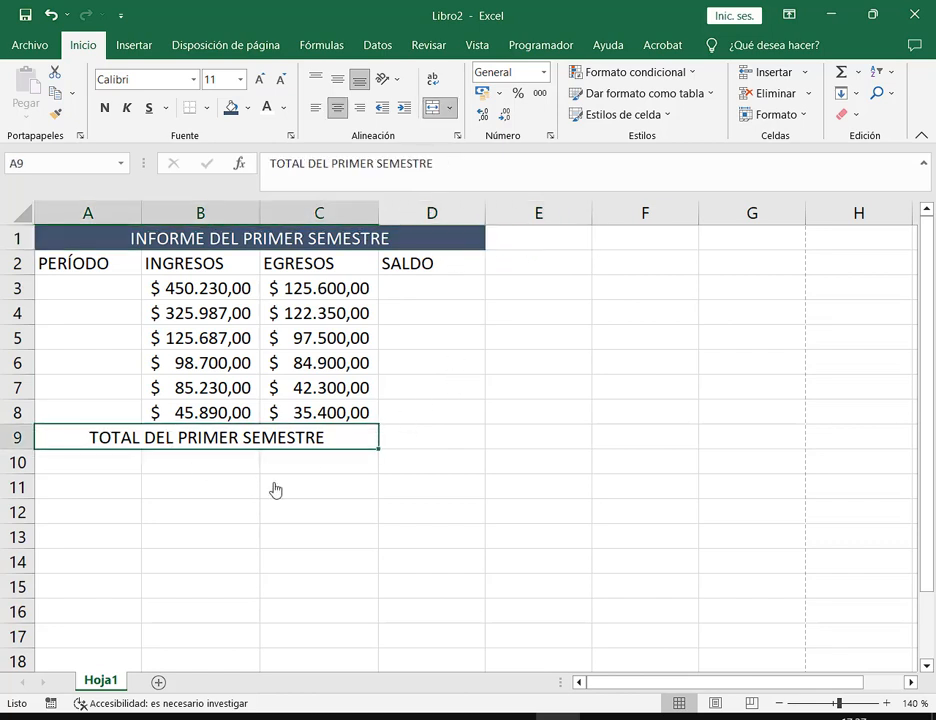
pyautogui.click(247, 112)
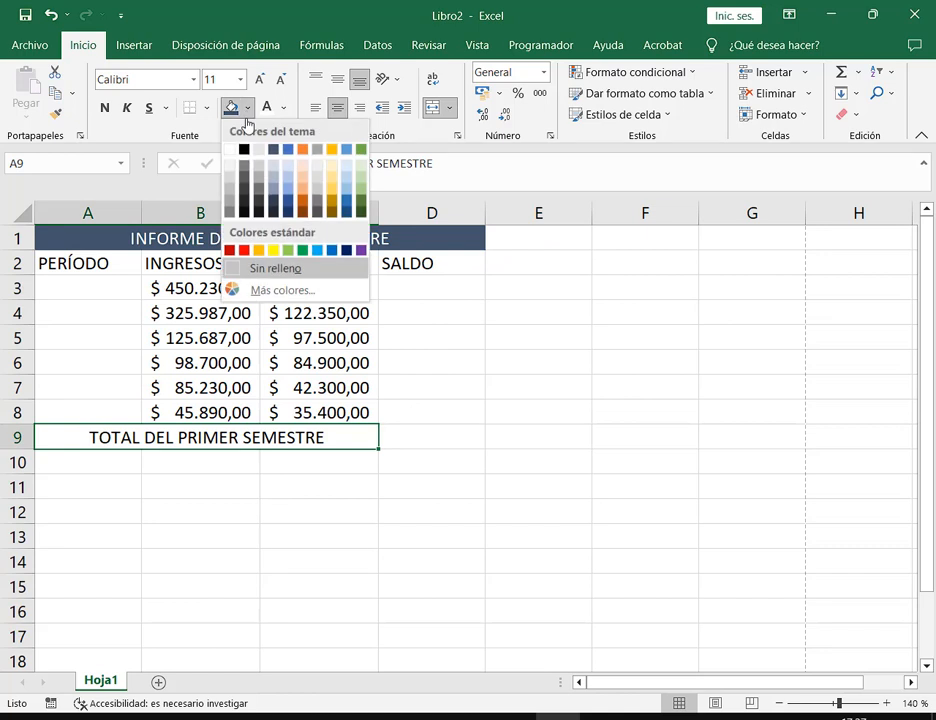
pyautogui.click(285, 150)
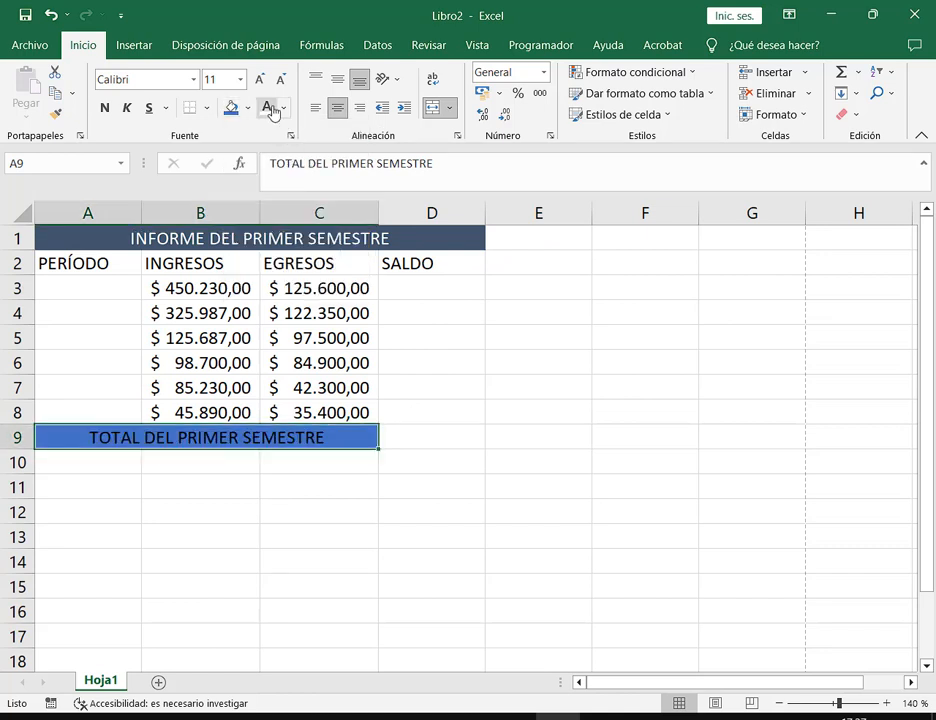
pyautogui.click(266, 107)
pyautogui.click(488, 492)
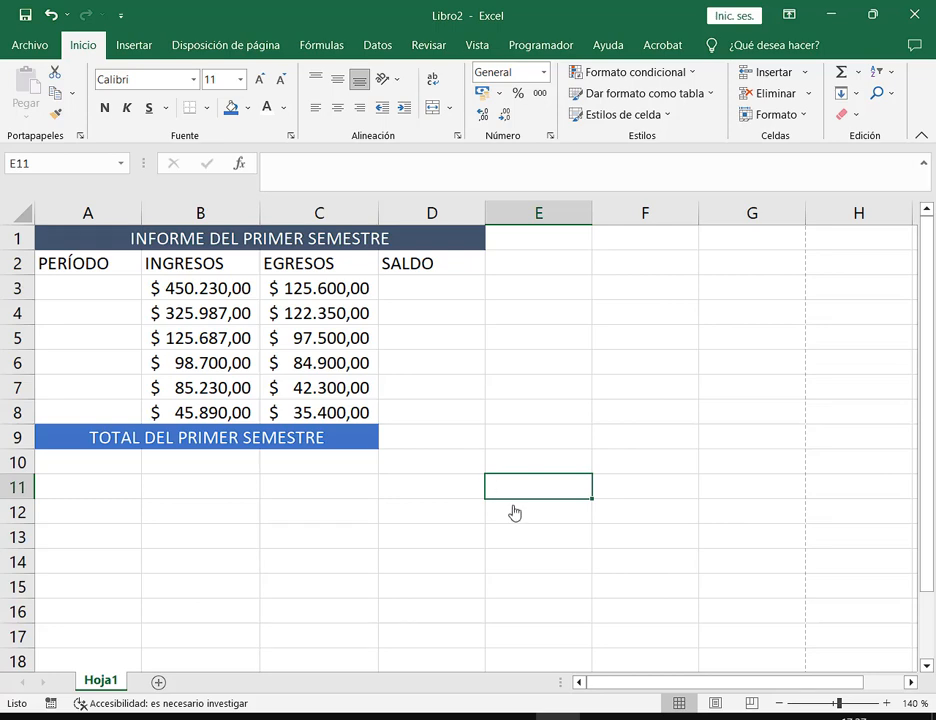
pyautogui.click(873, 15)
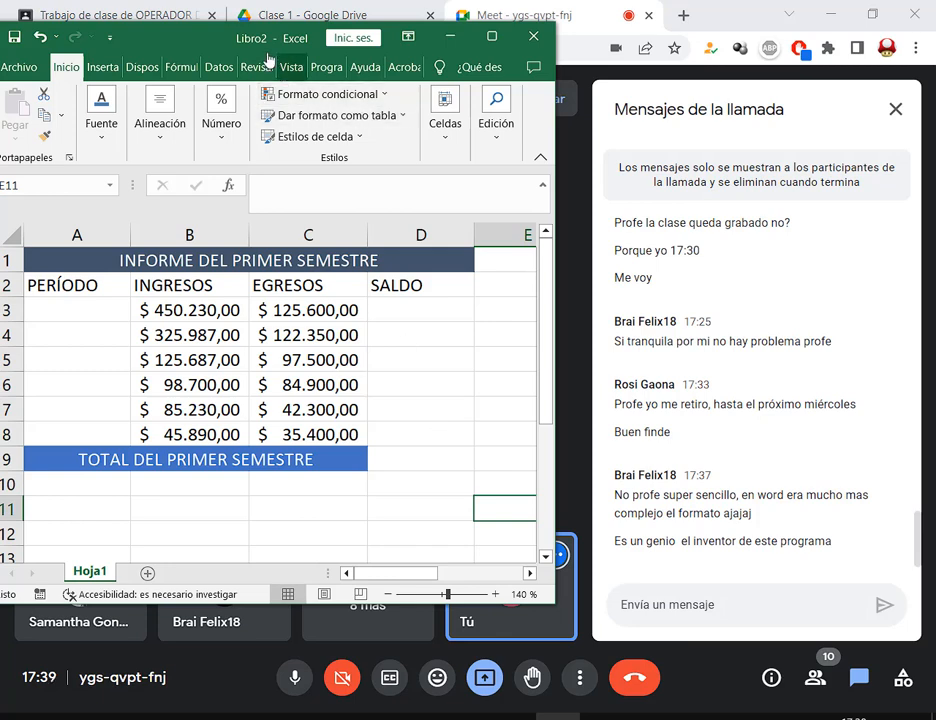
# Move the smaller workbook window aside and switch to the Drive tab showing 2. TP 2.pdf
pyautogui.moveTo(262, 46); pyautogui.dragTo(301, 93)
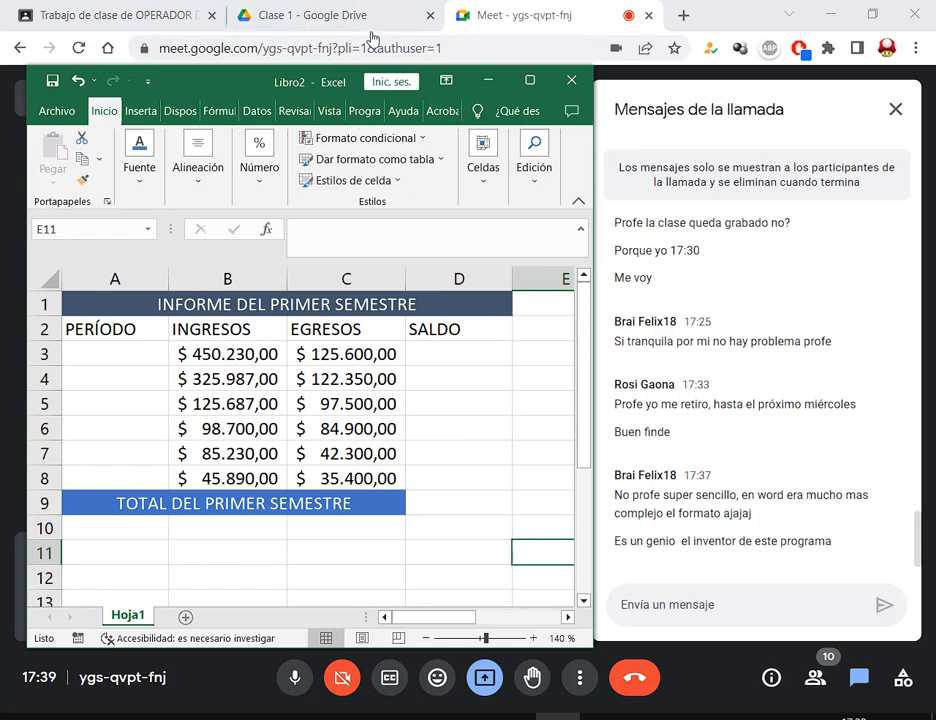
pyautogui.click(300, 24)
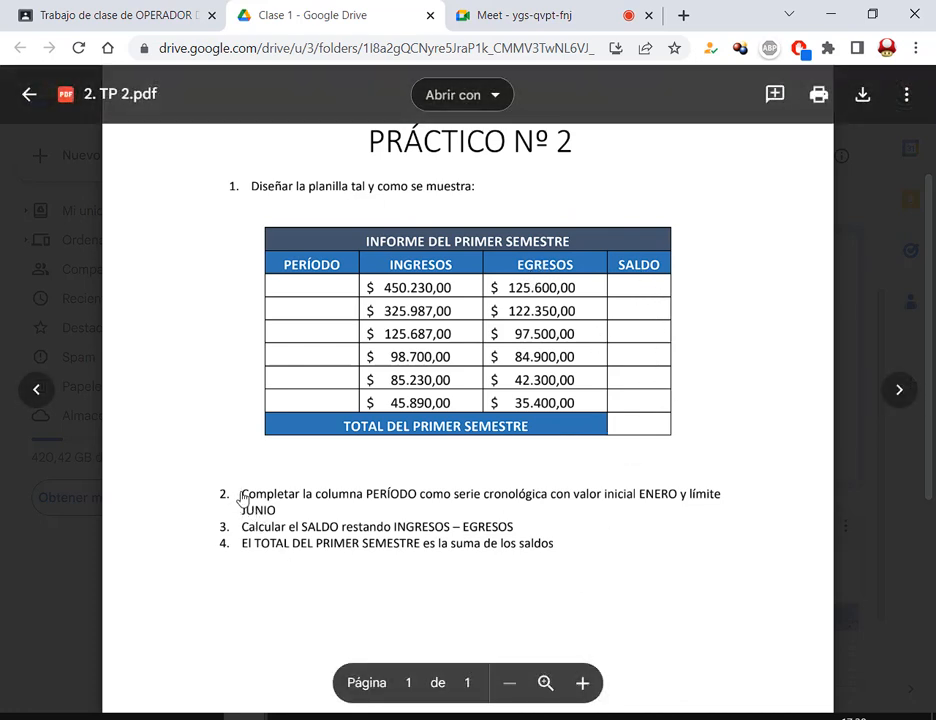
# Read the PERÍODO instruction in the PDF, then step through the empty PERÍODO cells down to A8
pyautogui.moveTo(241, 496); pyautogui.dragTo(341, 509)
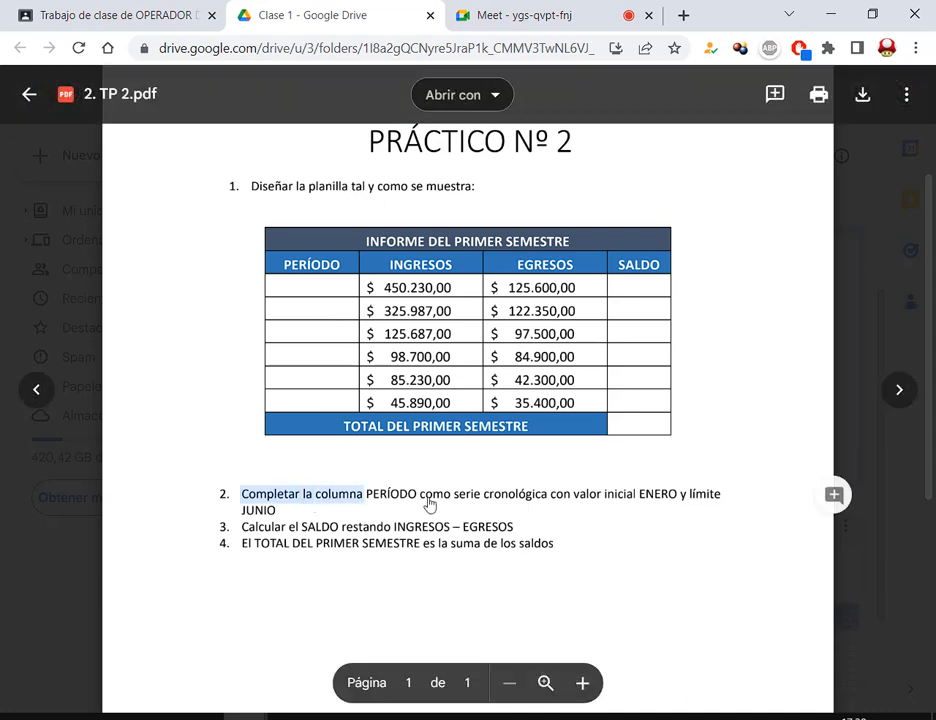
pyautogui.click(540, 503)
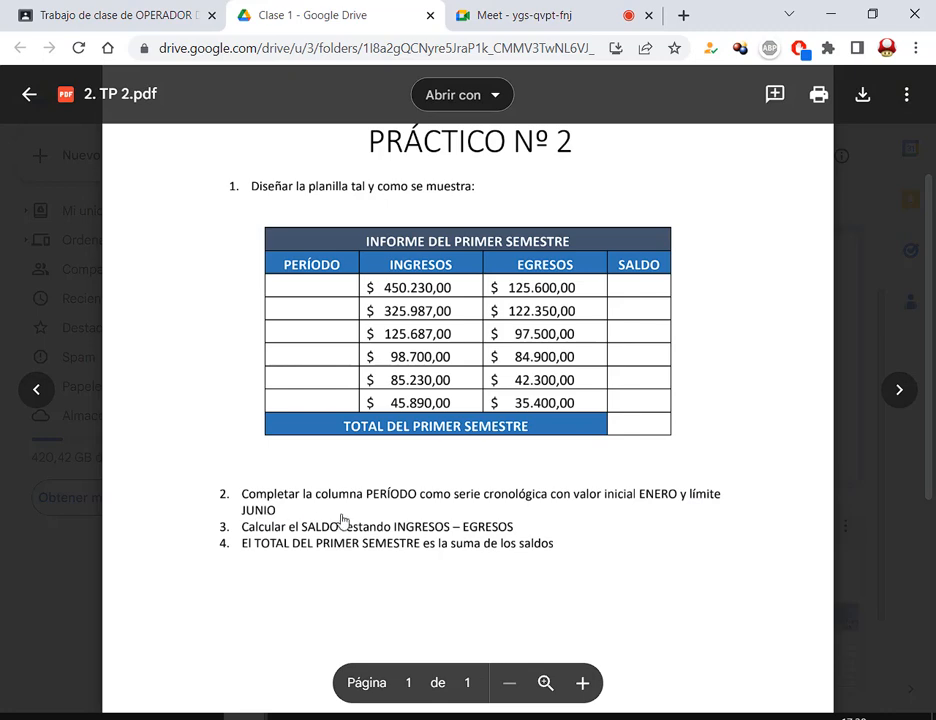
pyautogui.click(557, 716)
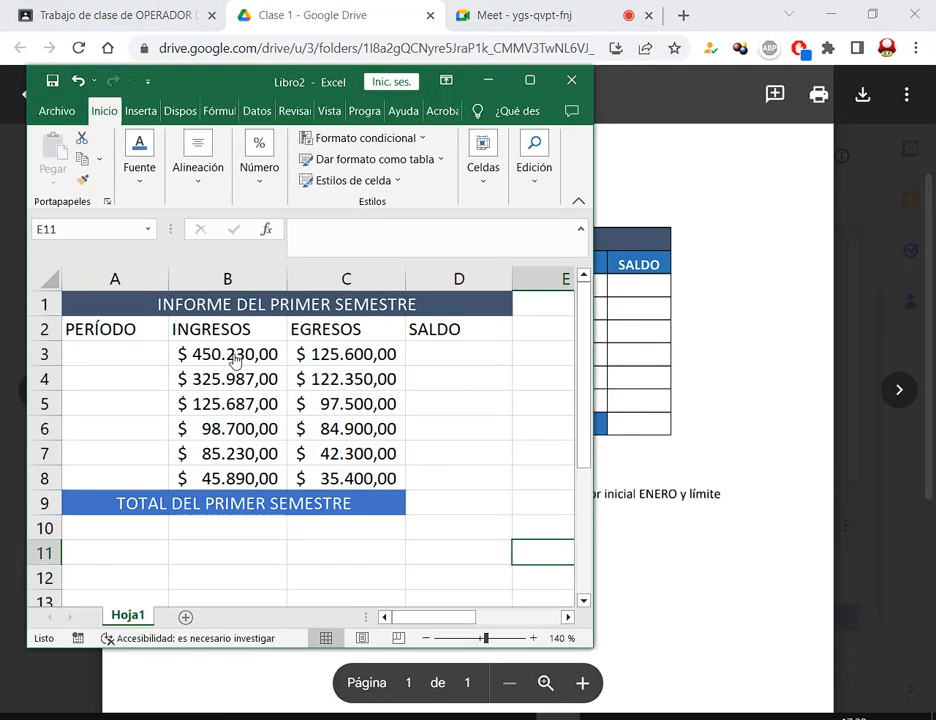
pyautogui.click(146, 360)
pyautogui.click(150, 389)
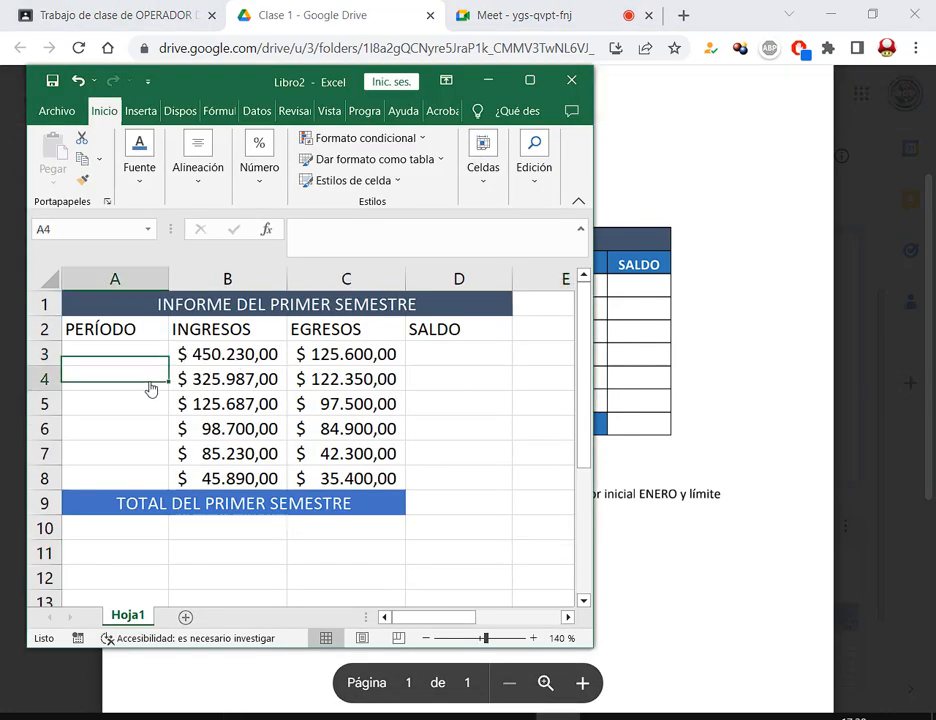
pyautogui.click(154, 408)
pyautogui.click(150, 432)
pyautogui.click(150, 456)
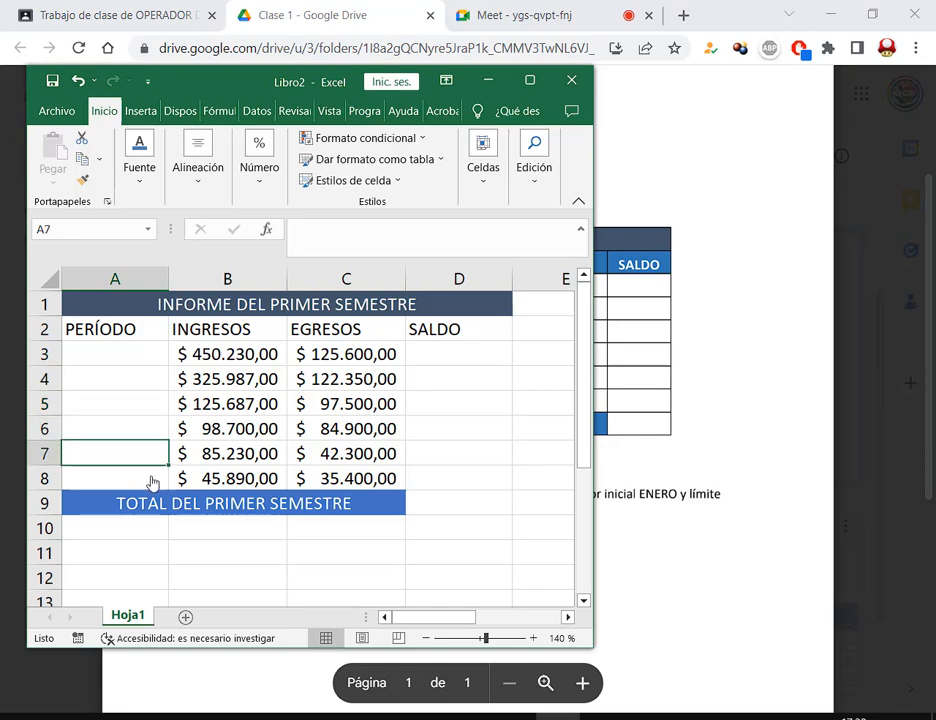
pyautogui.click(152, 480)
# Bring the Excel workbook in front of the call and maximize it
pyautogui.click(545, 15)
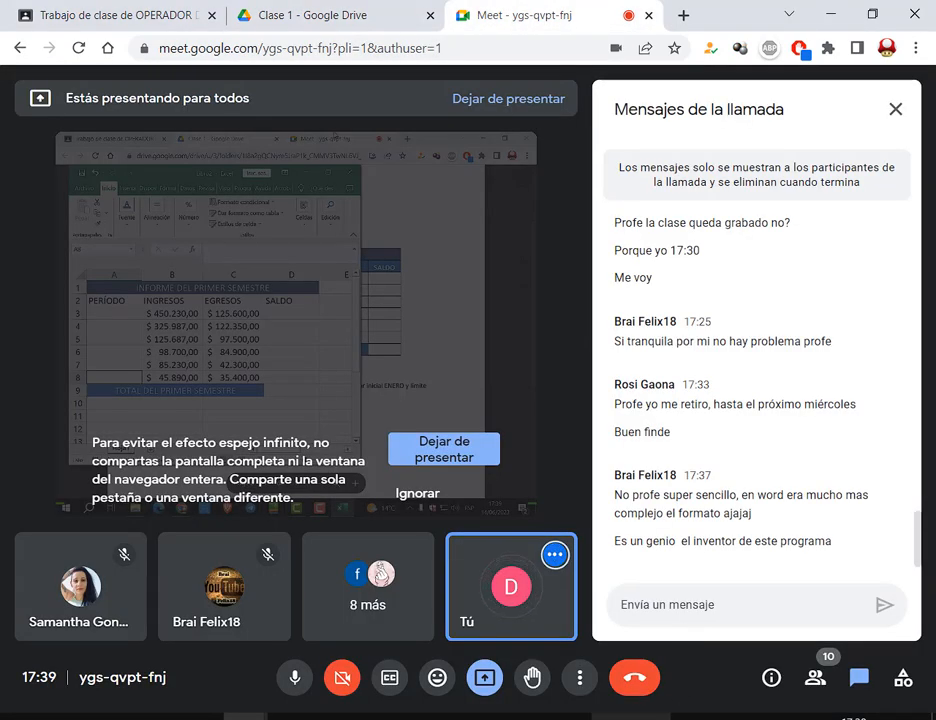
pyautogui.click(558, 718)
pyautogui.click(535, 82)
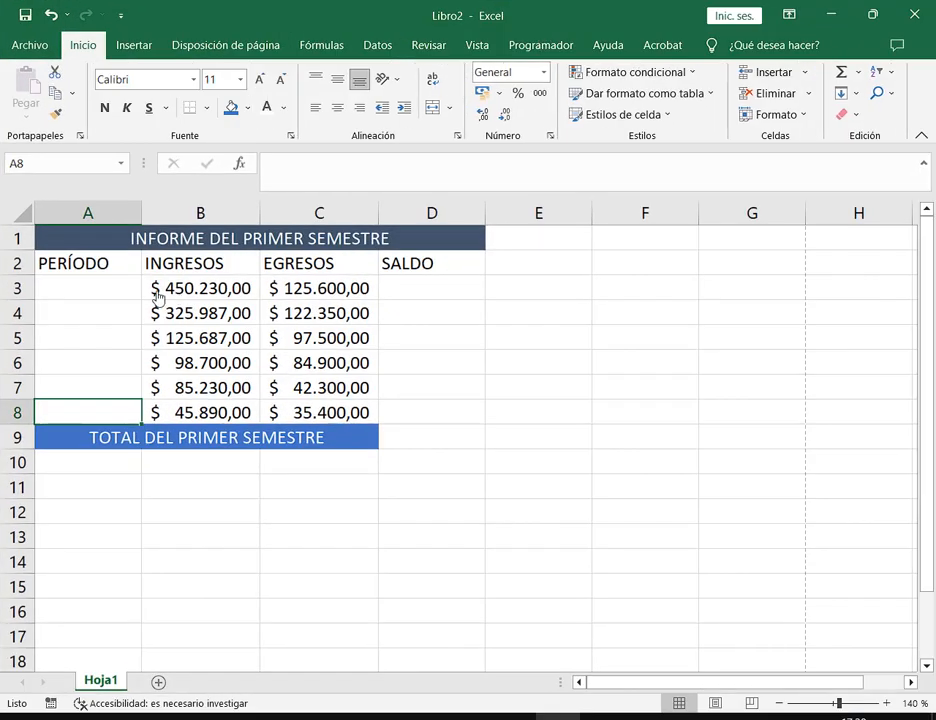
# Enter Enero in A3 and fill the month series down to Junio in A8
pyautogui.click(128, 292)
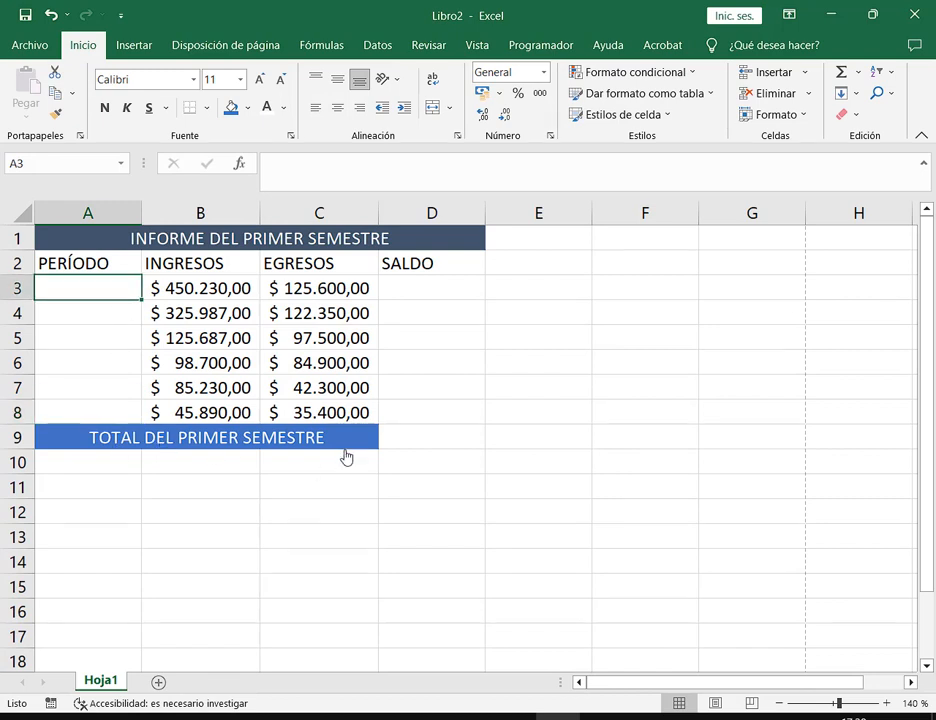
pyautogui.write('eN')
pyautogui.press('BackSpace')
pyautogui.press('BackSpace')
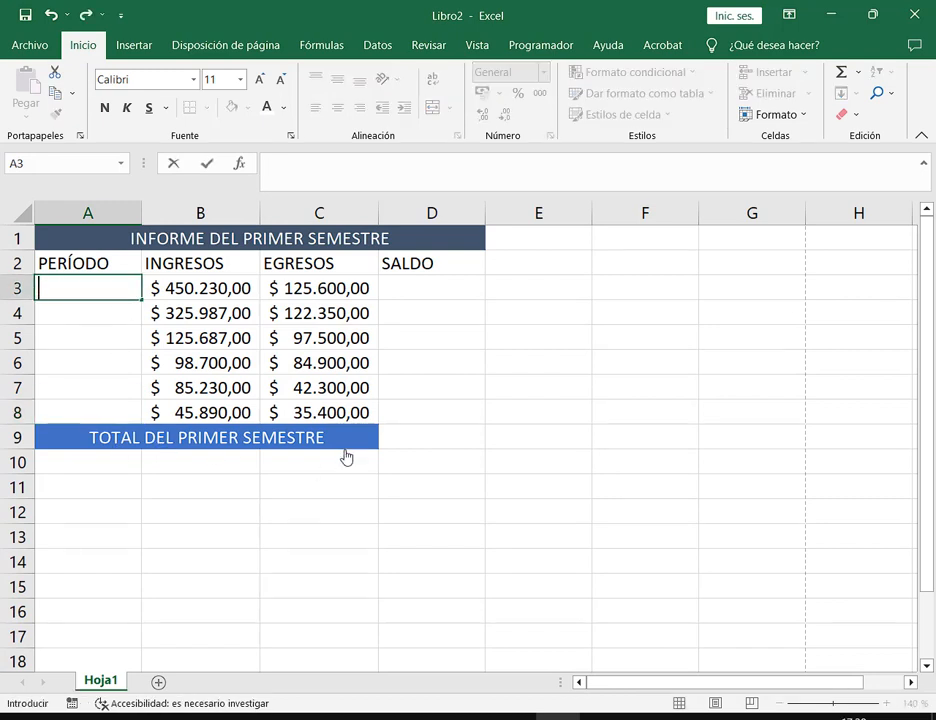
pyautogui.write('Enero')
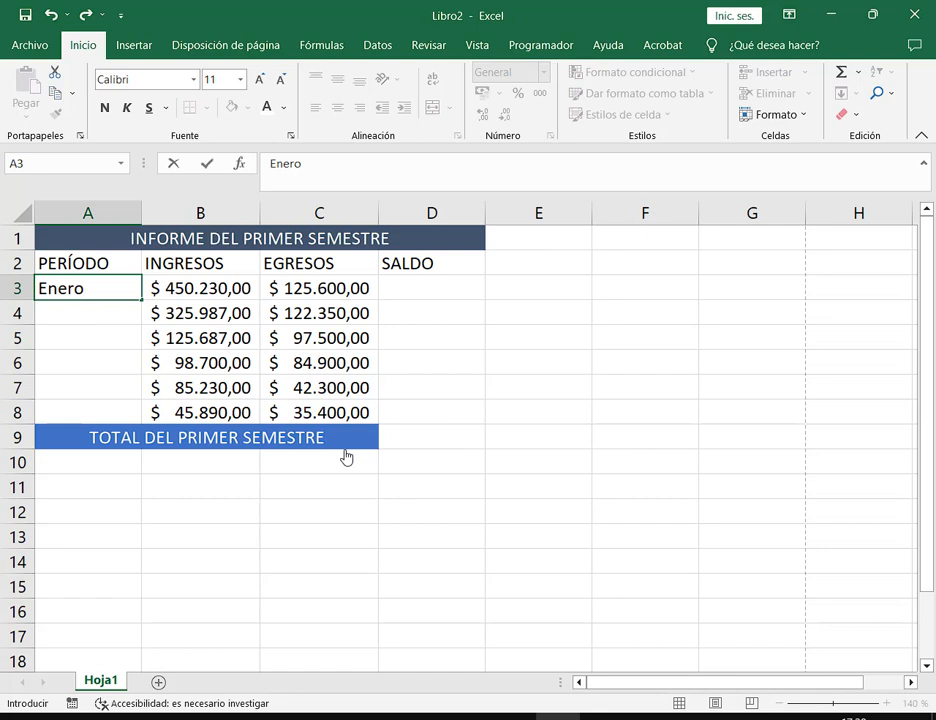
pyautogui.press('Return')
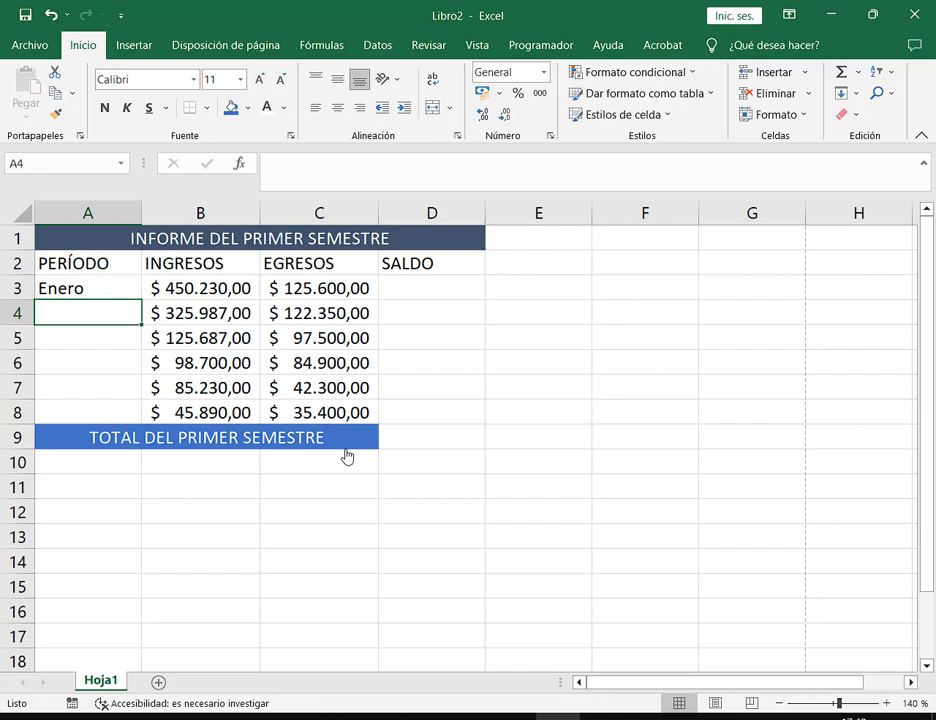
pyautogui.click(98, 300)
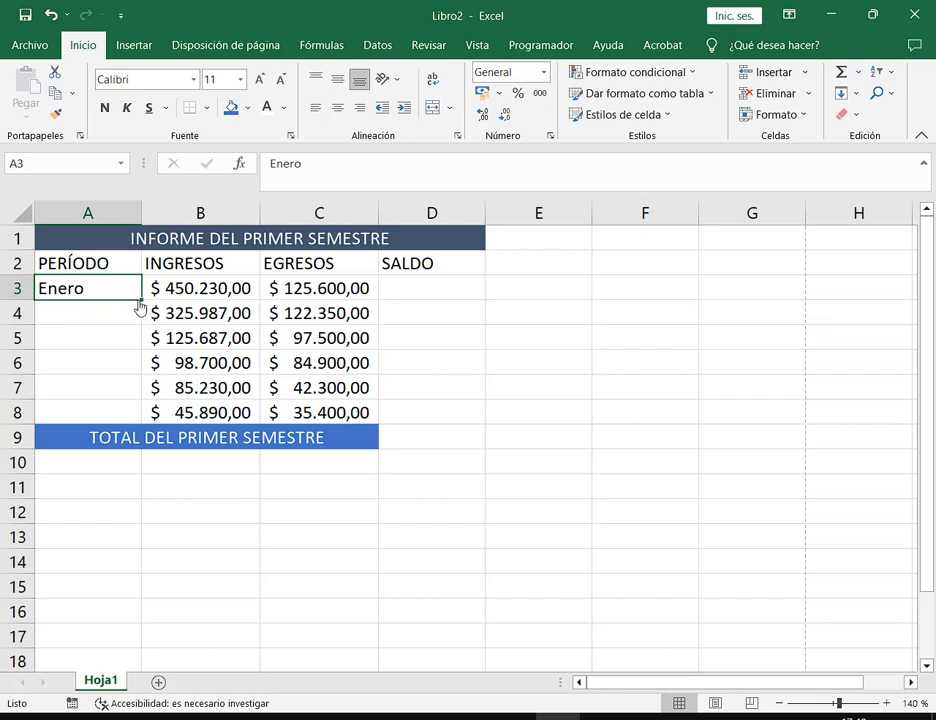
pyautogui.moveTo(140, 305); pyautogui.dragTo(133, 425)
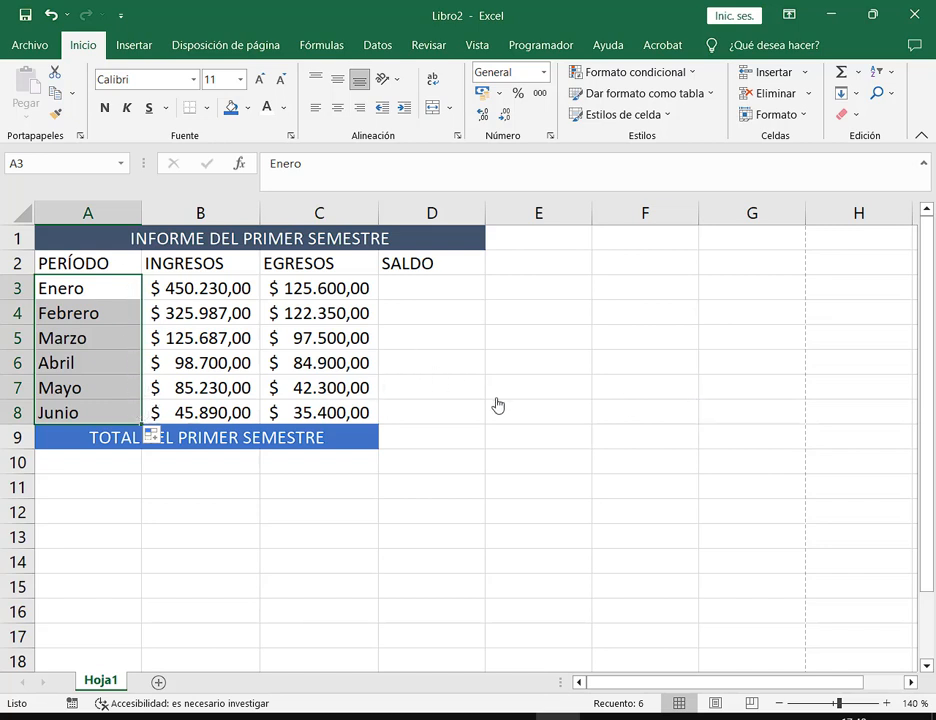
pyautogui.click(623, 295)
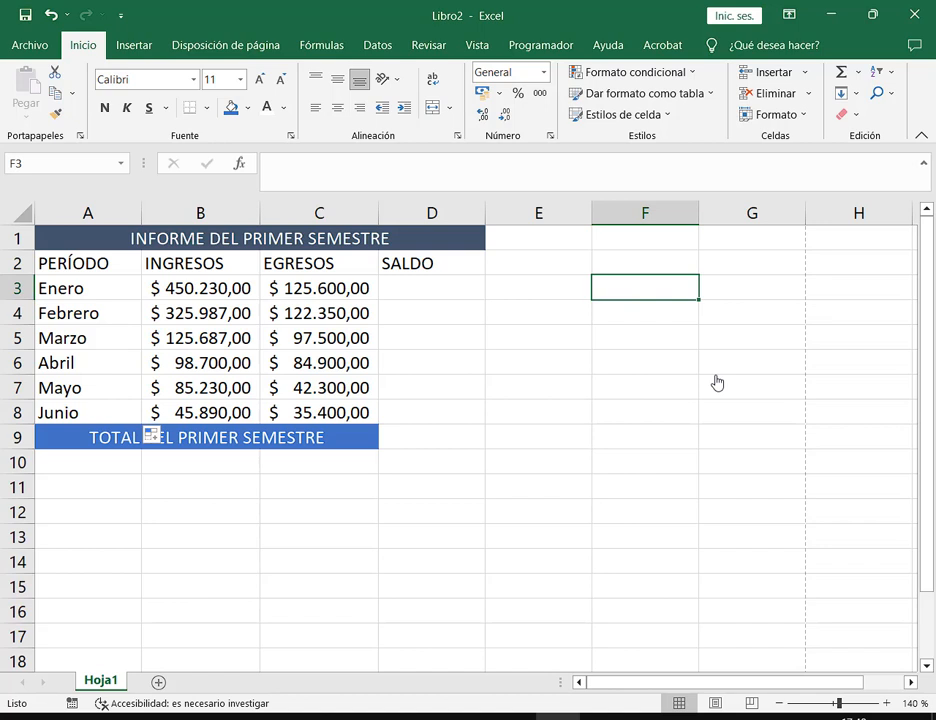
# Enter Lunes in F3 and extend it as a weekday series down to row 14
pyautogui.write('Lun')
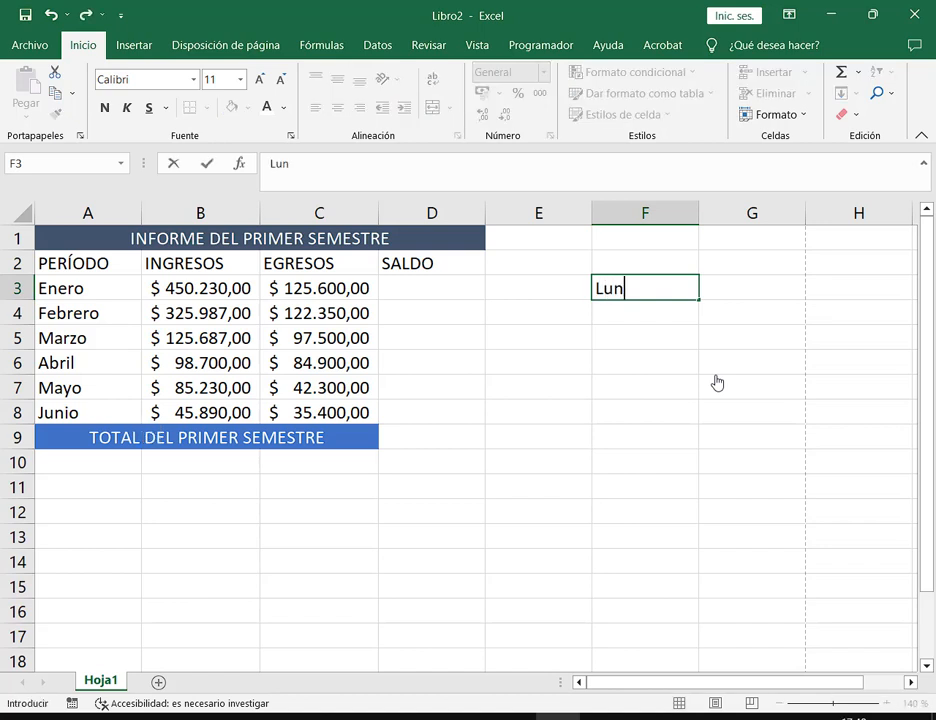
pyautogui.write('es')
pyautogui.press('Return')
pyautogui.click(664, 292)
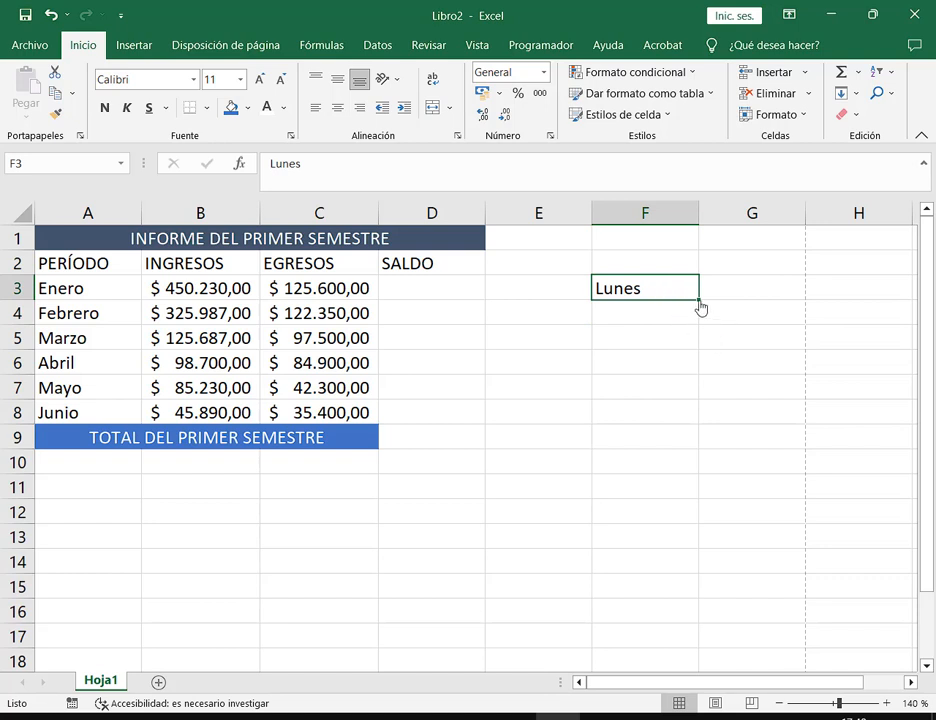
pyautogui.moveTo(699, 303); pyautogui.dragTo(692, 445)
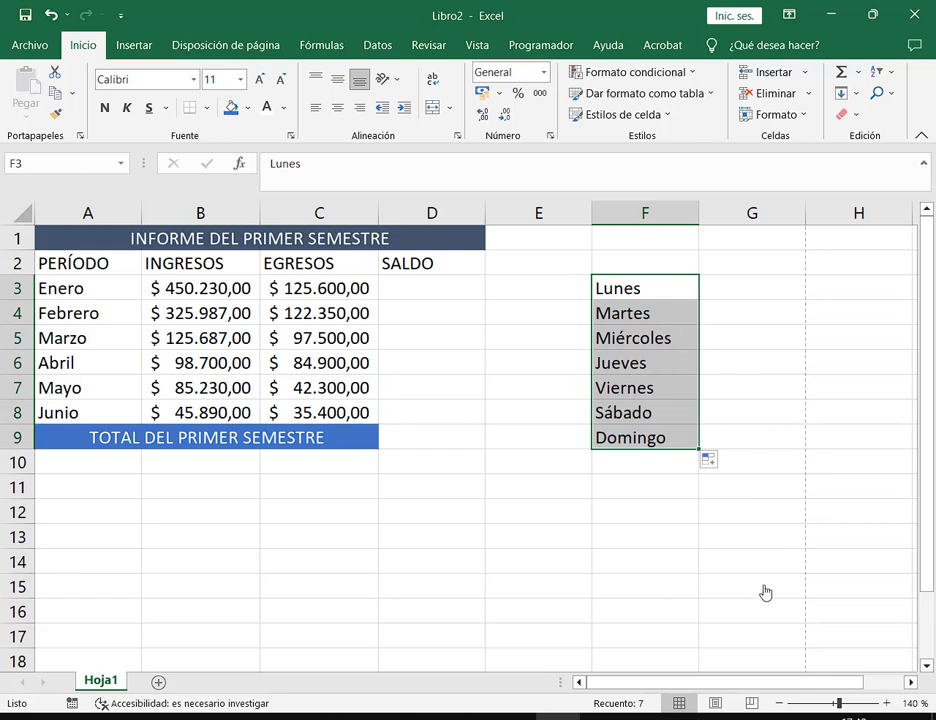
pyautogui.moveTo(698, 455); pyautogui.dragTo(696, 580)
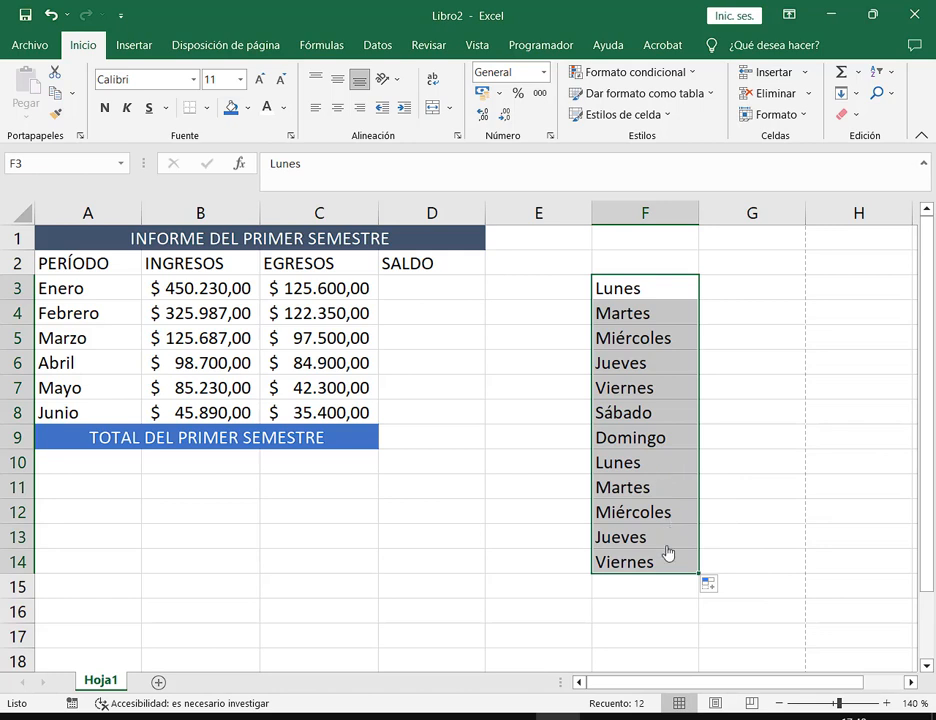
pyautogui.moveTo(728, 412); pyautogui.dragTo(735, 292)
# Enter Enero in G1 and extend it as a month series down column G
pyautogui.click(735, 290)
pyautogui.click(740, 241)
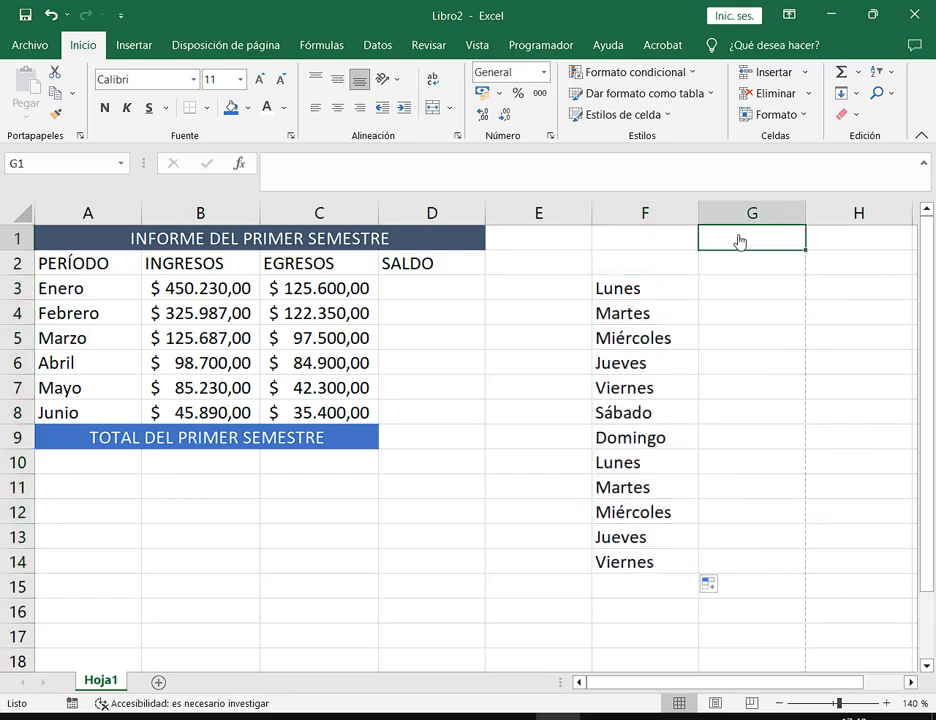
pyautogui.write('ener')
pyautogui.press('BackSpace')
pyautogui.press('BackSpace')
pyautogui.press('BackSpace')
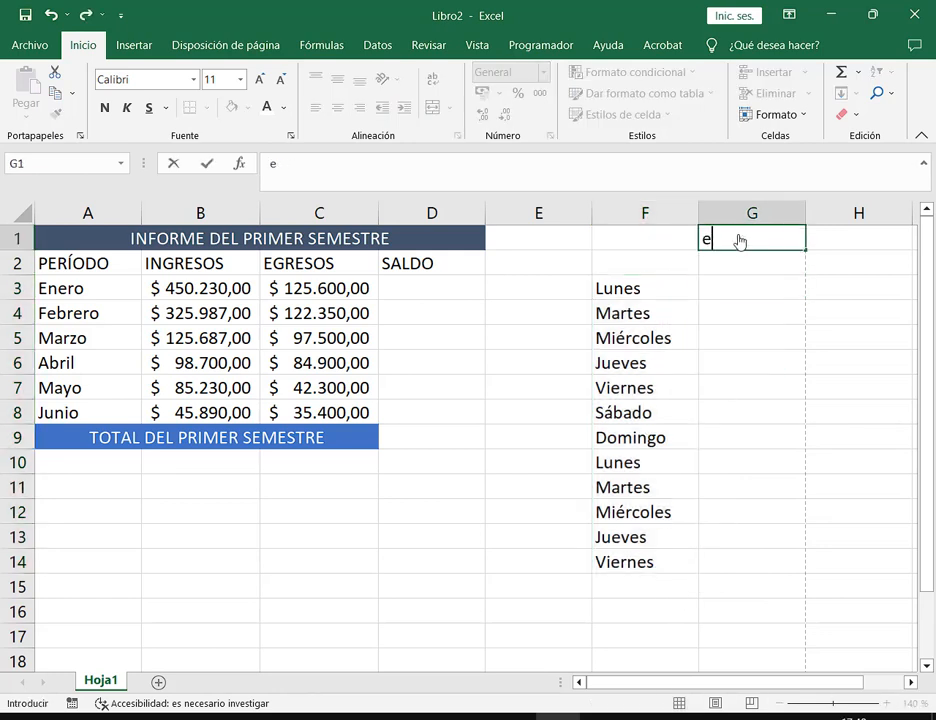
pyautogui.write('nero')
pyautogui.press('Return')
pyautogui.click(740, 241)
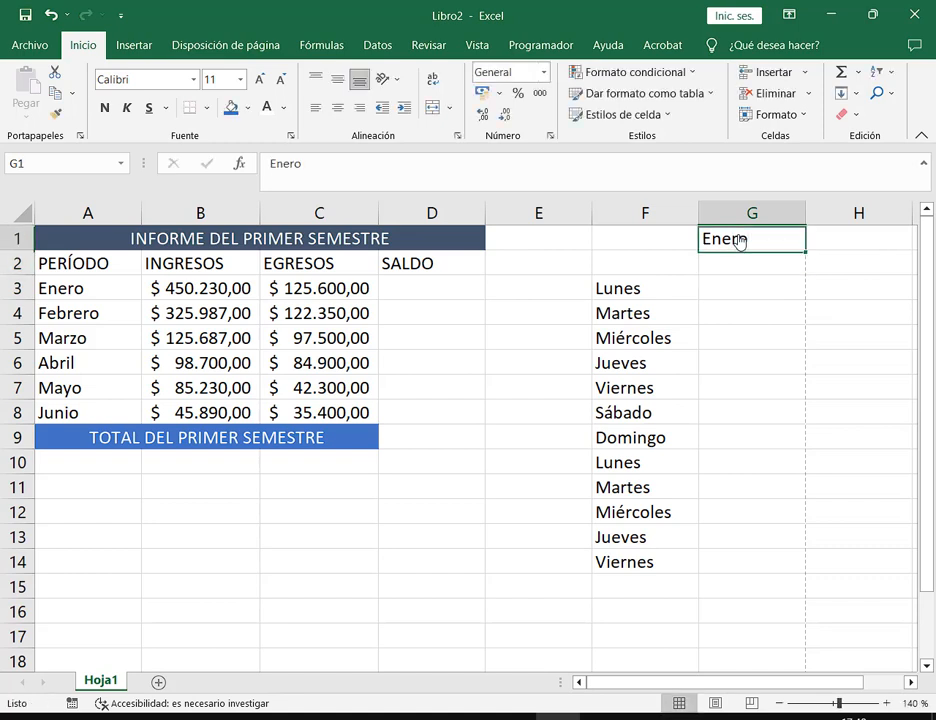
pyautogui.moveTo(806, 252); pyautogui.dragTo(801, 609)
pyautogui.click(756, 545)
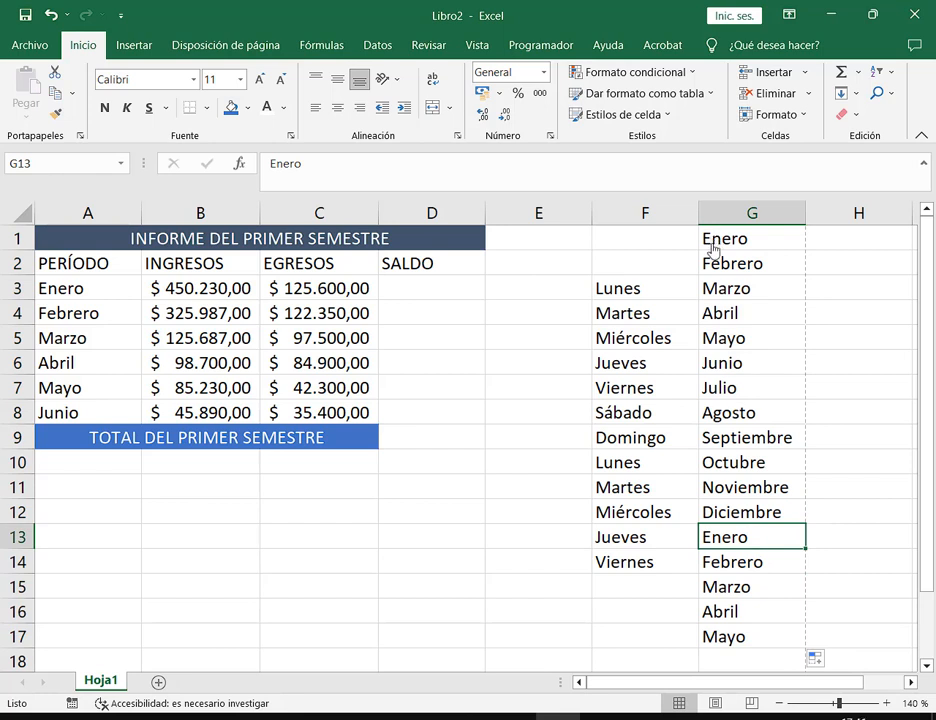
# Delete the practice lists in columns F and G, then refill A3:A8 with Enero–Junio
pyautogui.moveTo(661, 241); pyautogui.dragTo(735, 637)
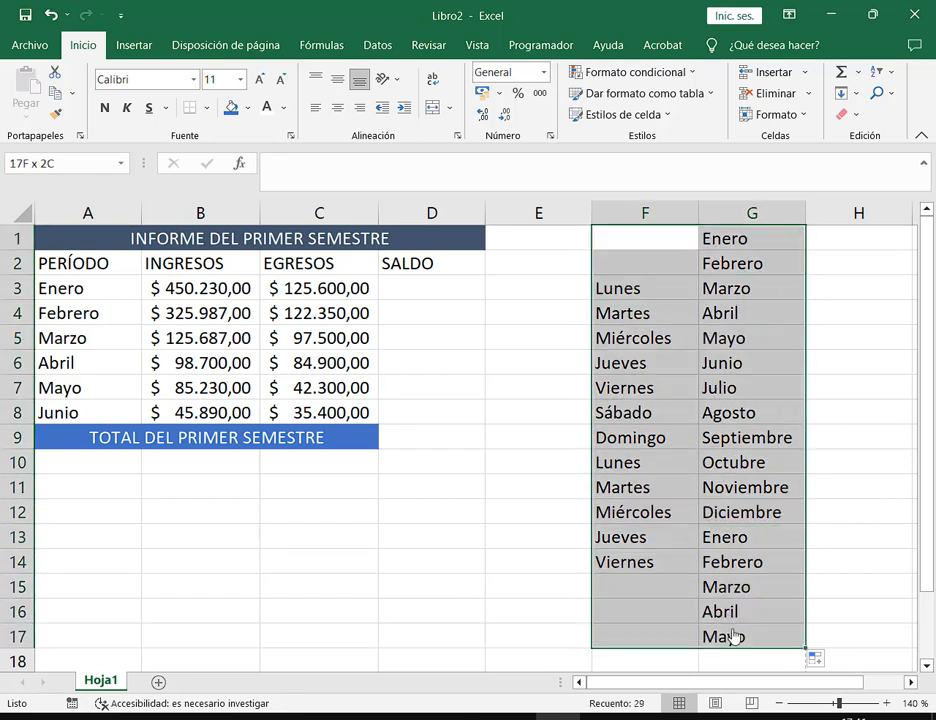
pyautogui.press('Delete')
pyautogui.click(77, 290)
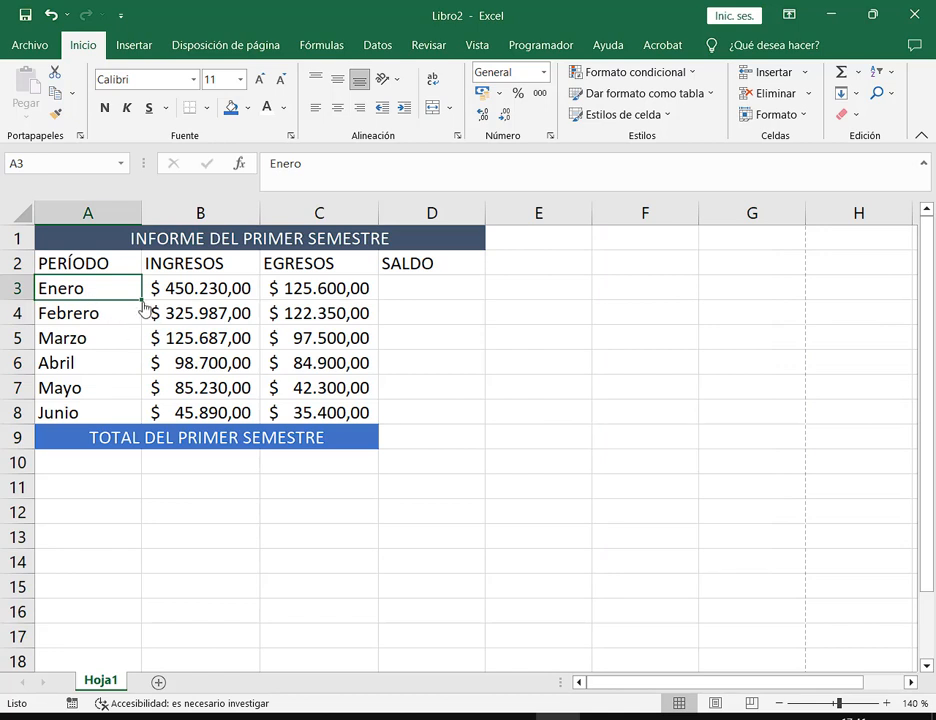
pyautogui.moveTo(142, 300); pyautogui.dragTo(134, 418)
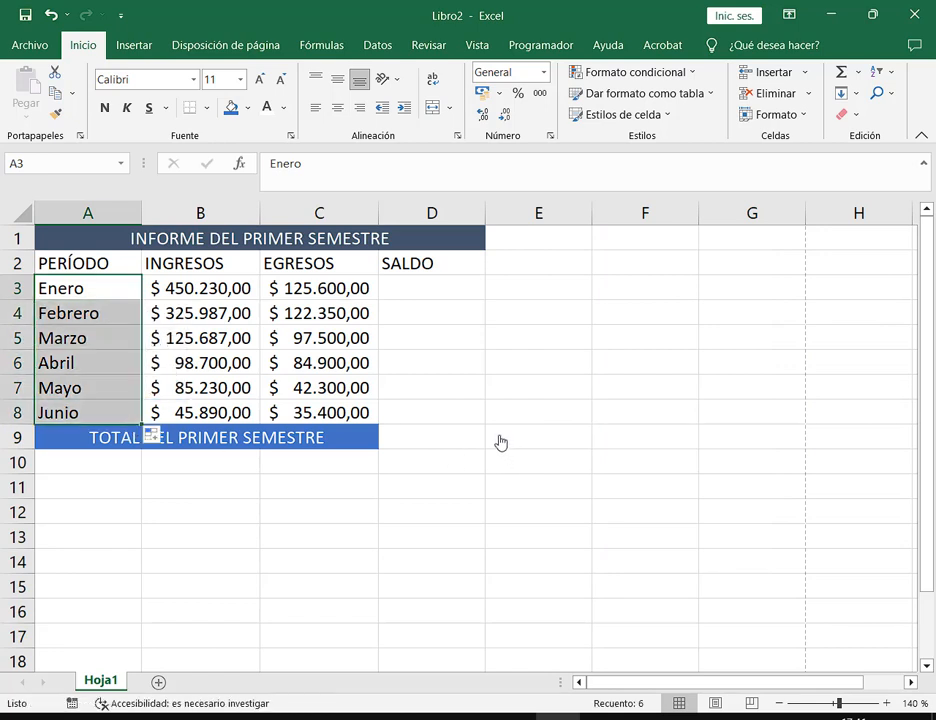
pyautogui.click(92, 416)
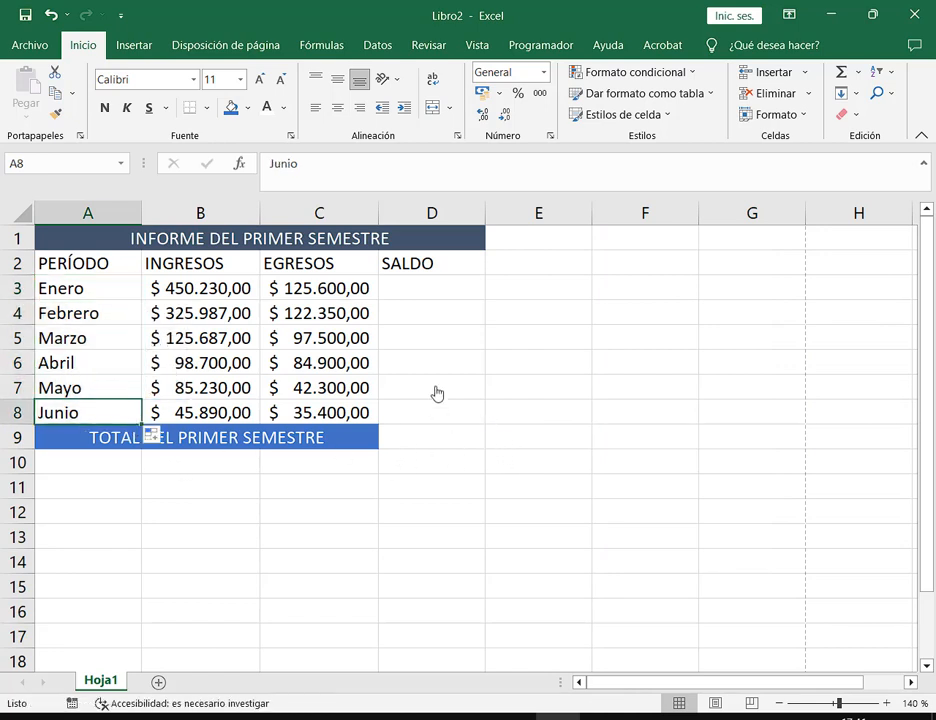
pyautogui.click(427, 297)
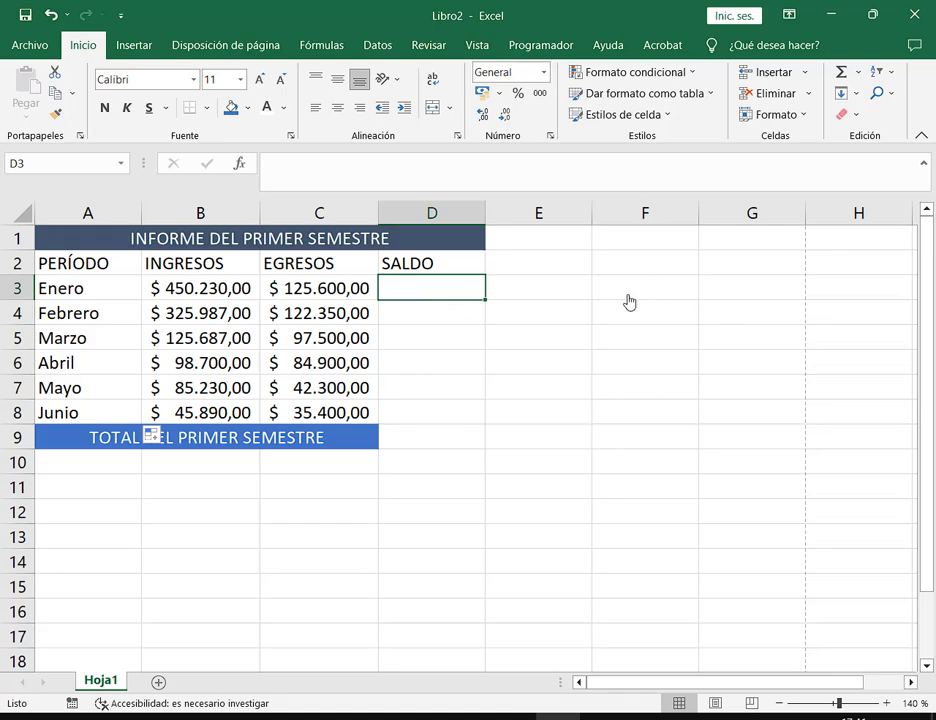
pyautogui.click(870, 15)
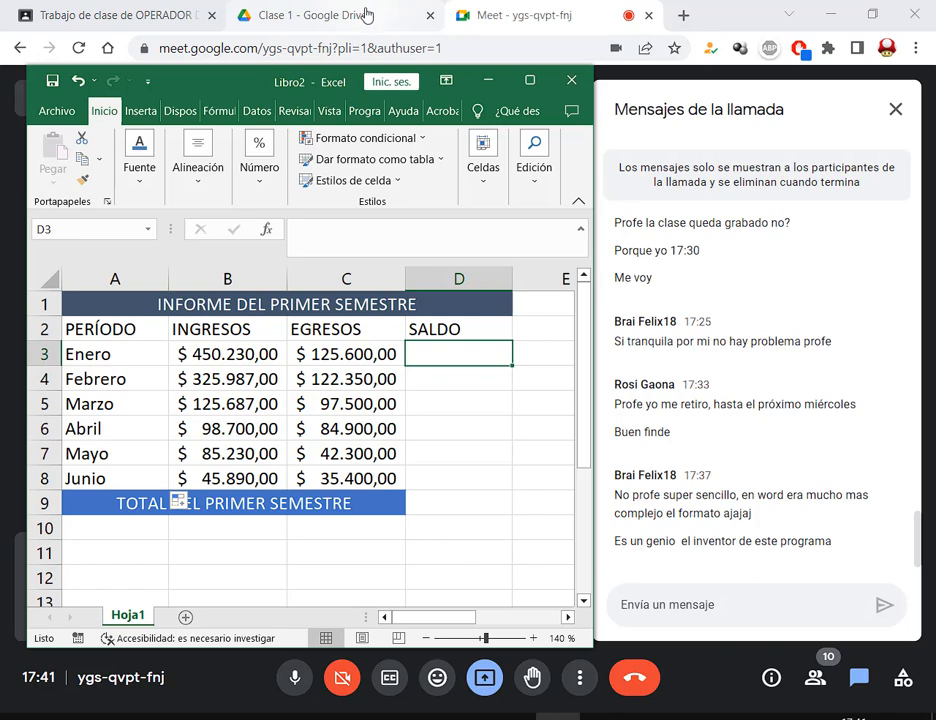
pyautogui.click(530, 80)
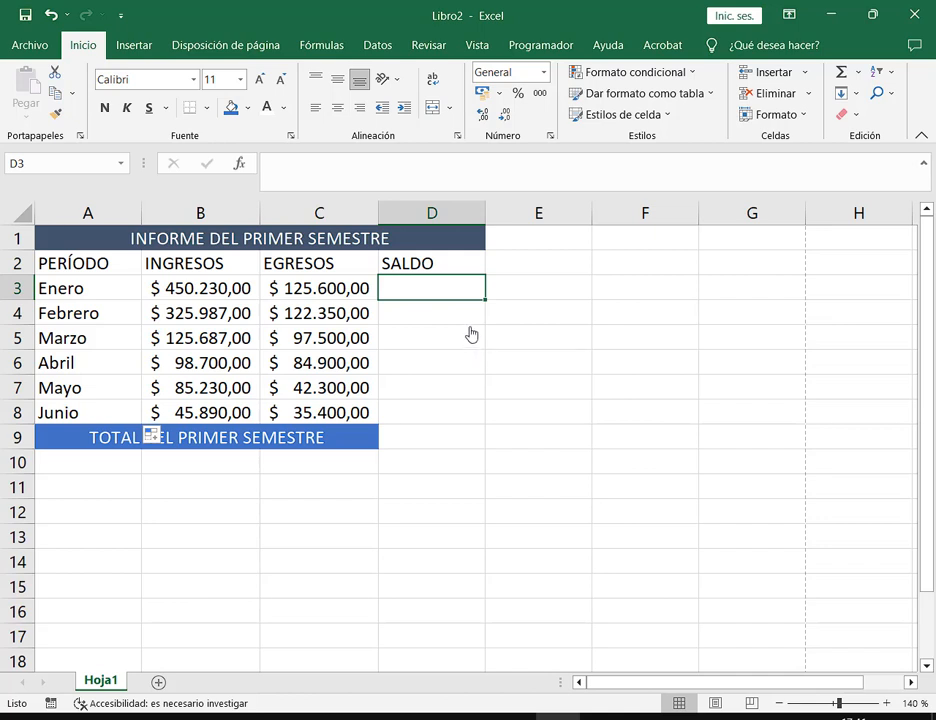
# Enter =B3-C3 in D3 and copy it down column D to D9
pyautogui.write('=')
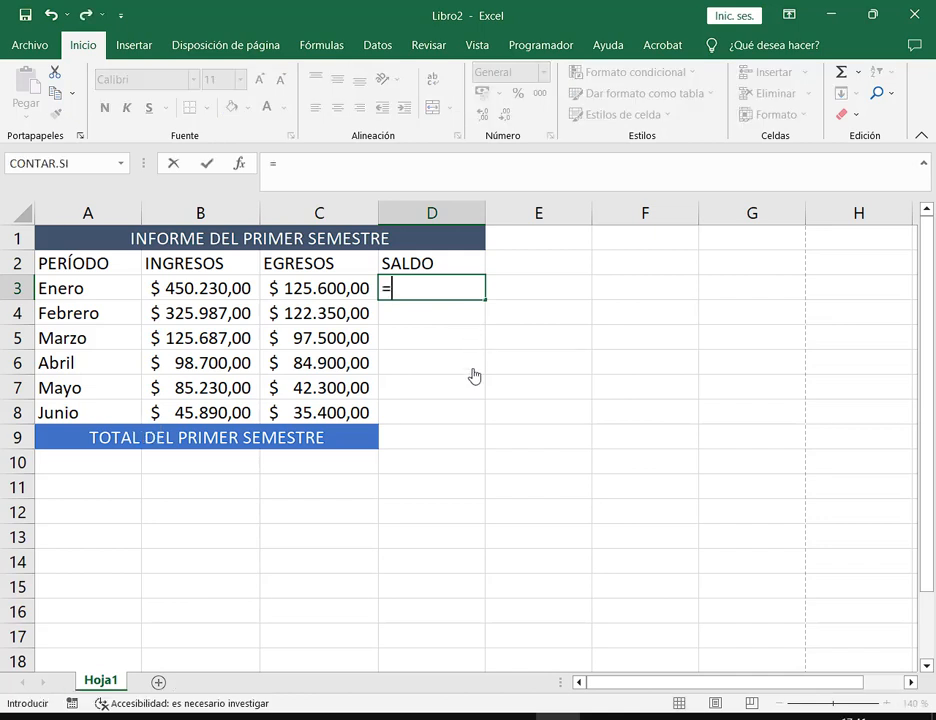
pyautogui.click(244, 296)
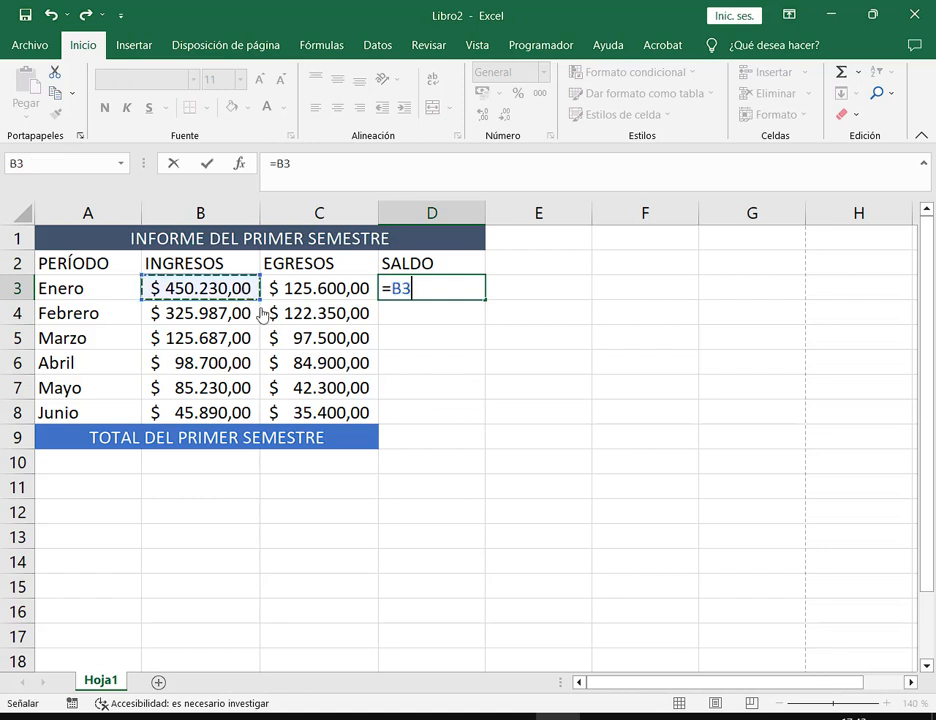
pyautogui.write('-')
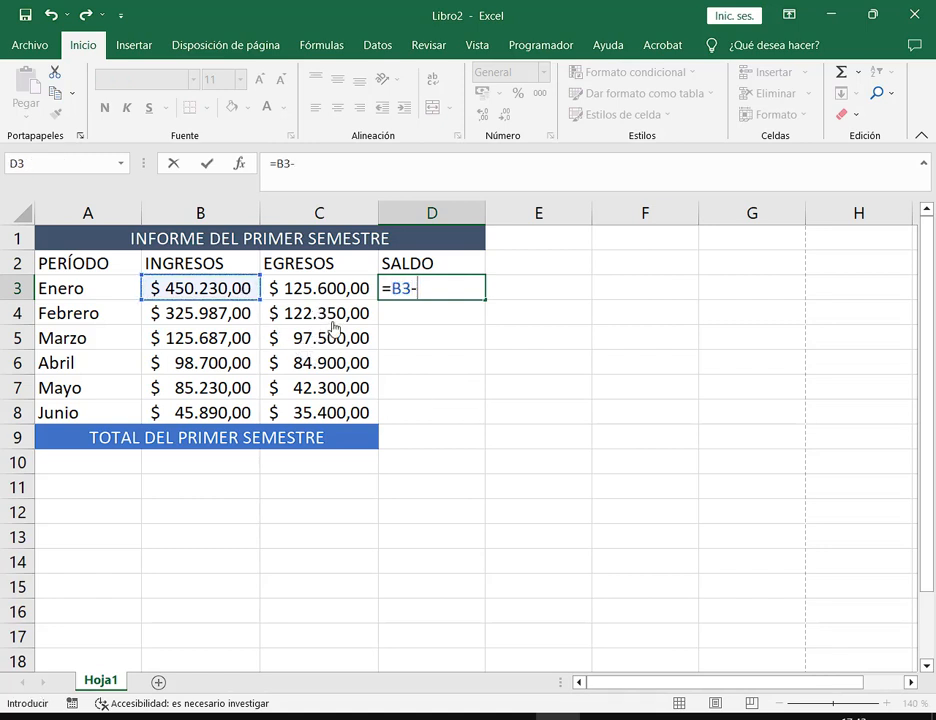
pyautogui.click(334, 296)
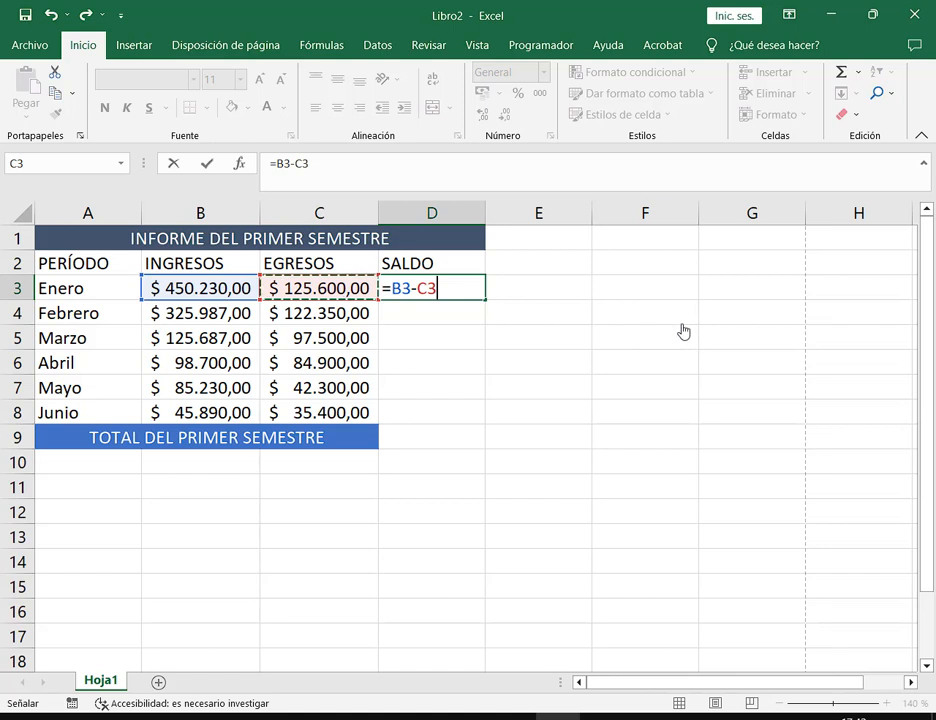
pyautogui.press('Return')
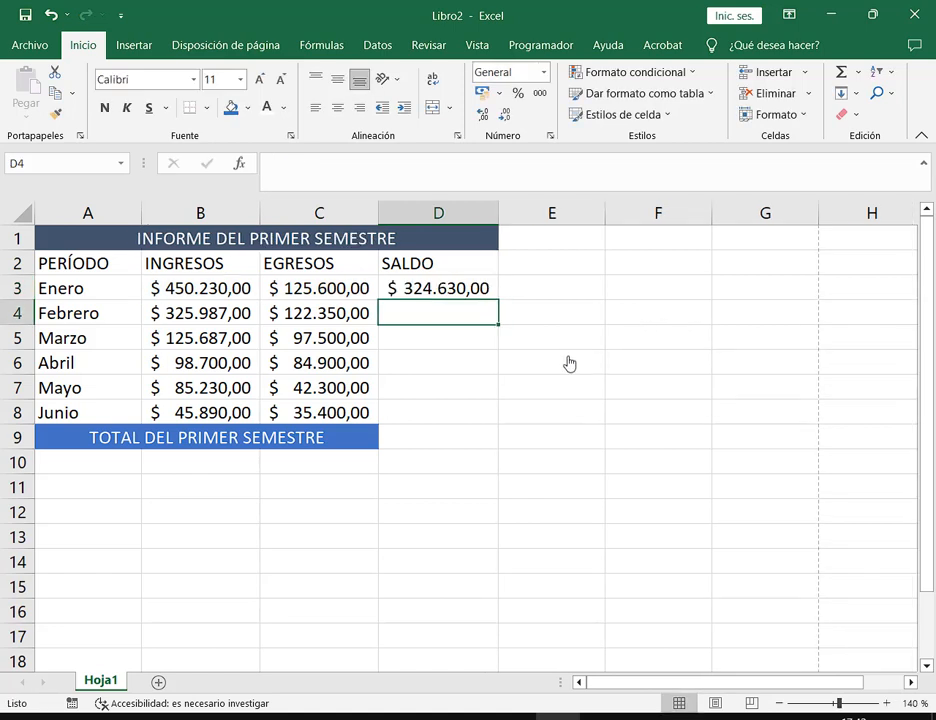
pyautogui.click(483, 295)
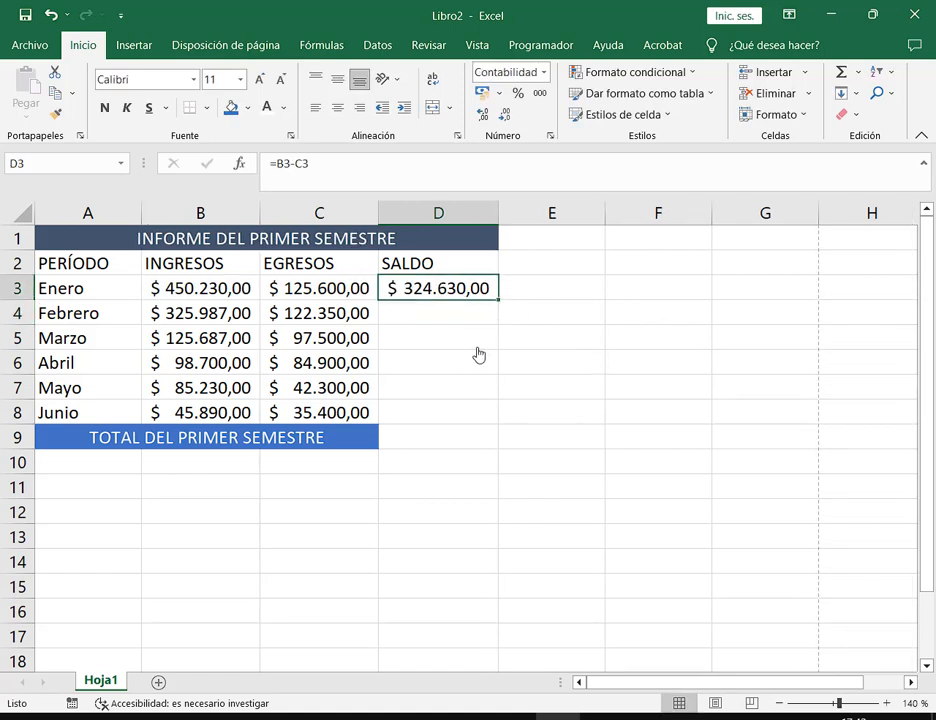
pyautogui.doubleClick(499, 301)
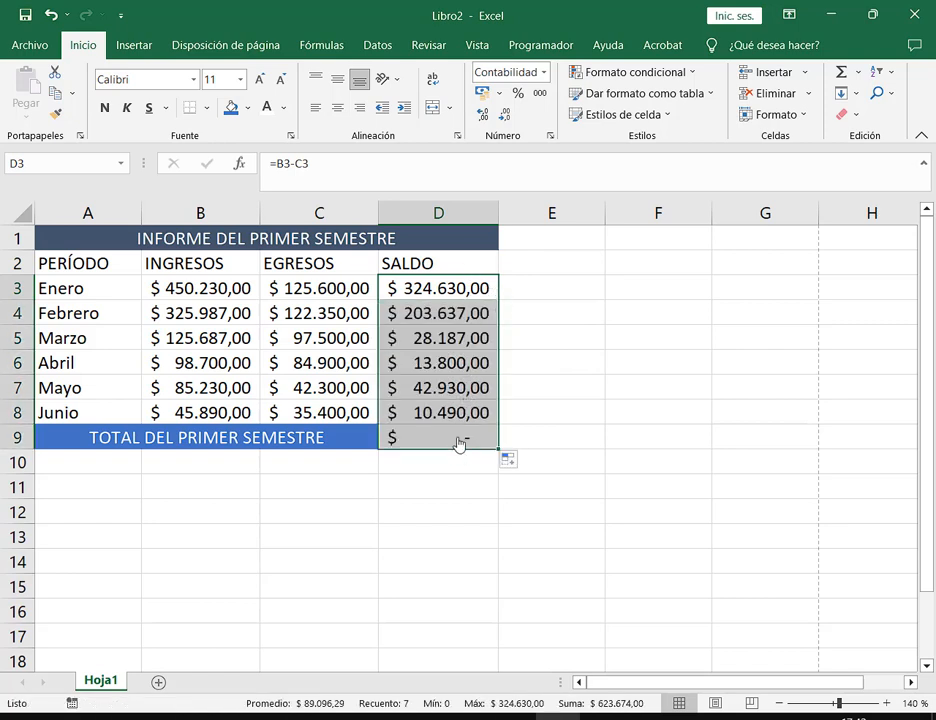
pyautogui.click(397, 447)
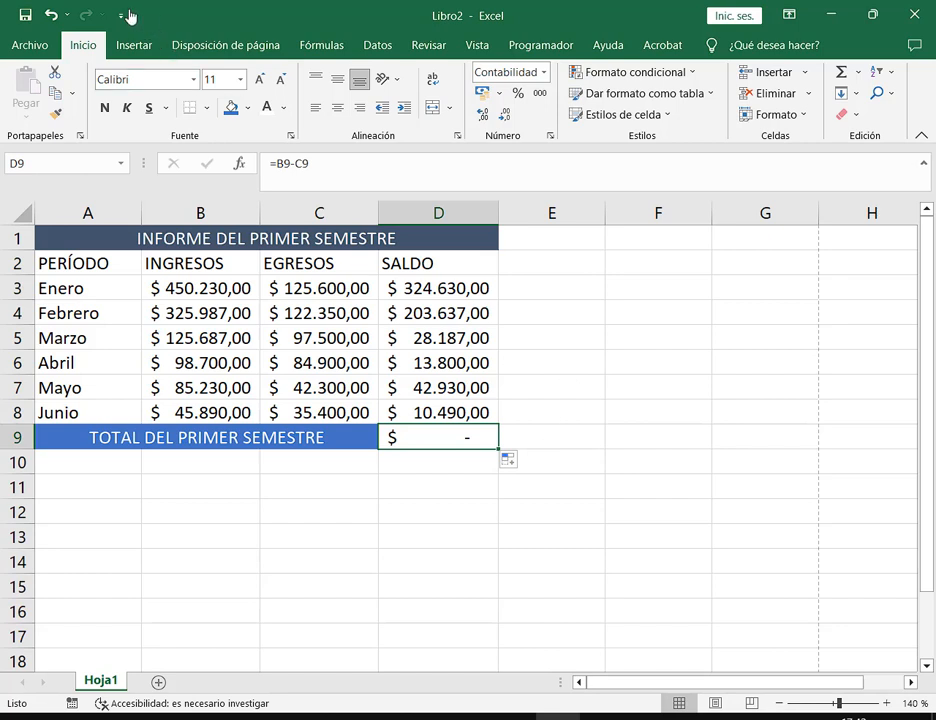
# Undo the copy and fill the D3 saldo formula only down to D8, leaving D9 empty
pyautogui.click(49, 15)
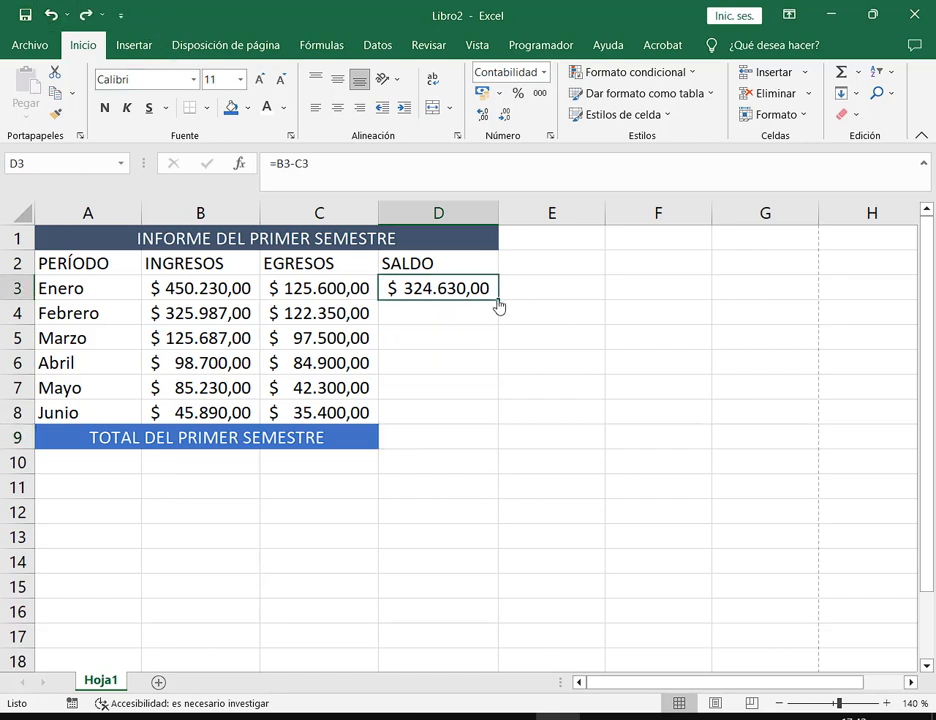
pyautogui.moveTo(498, 304); pyautogui.dragTo(481, 428)
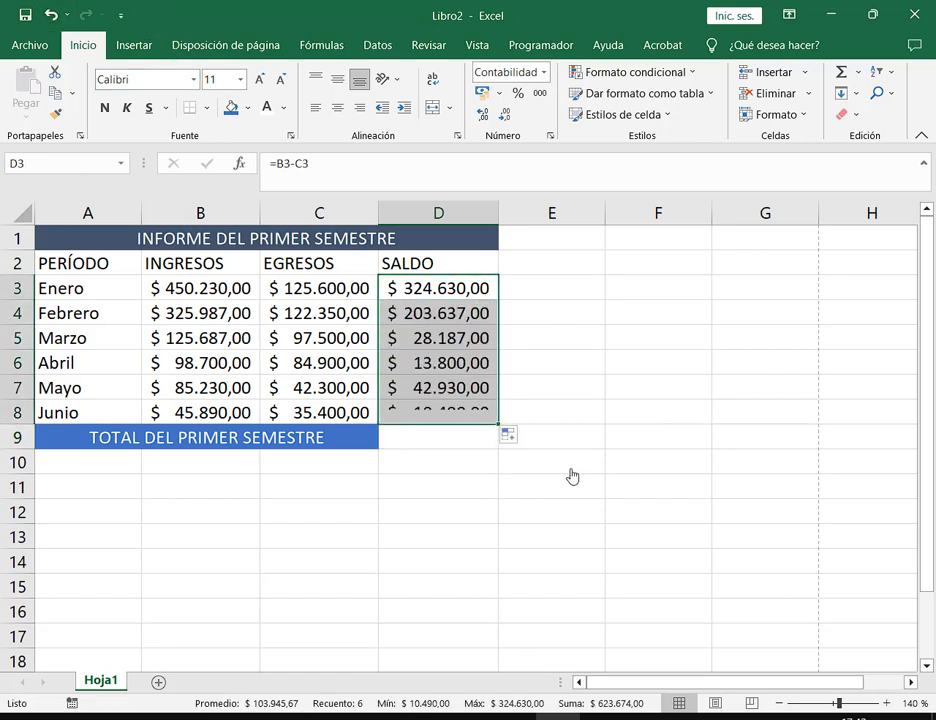
pyautogui.click(449, 448)
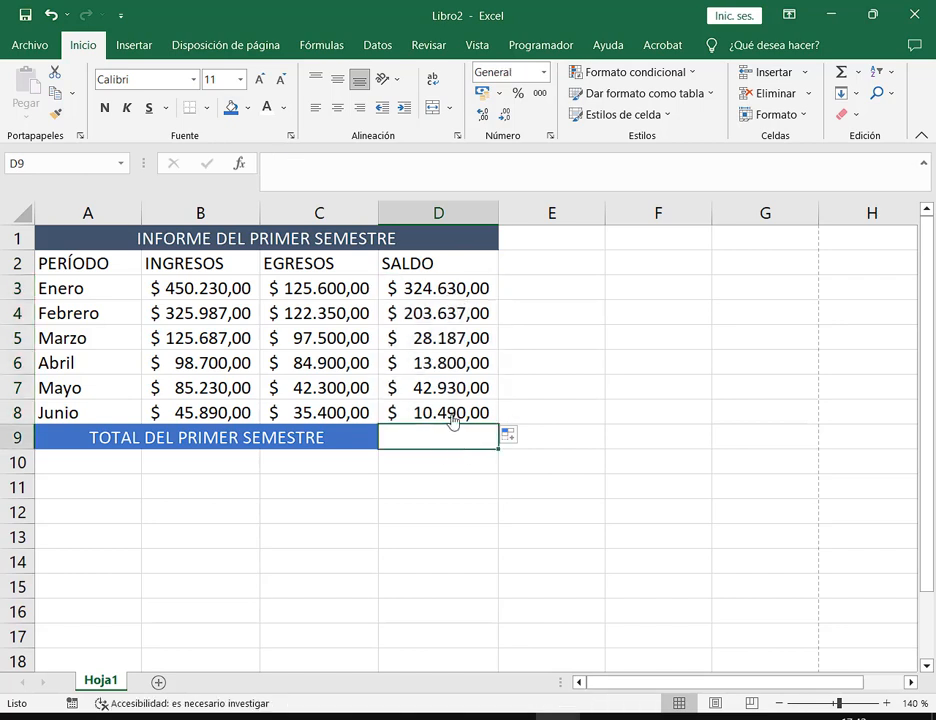
pyautogui.click(418, 288)
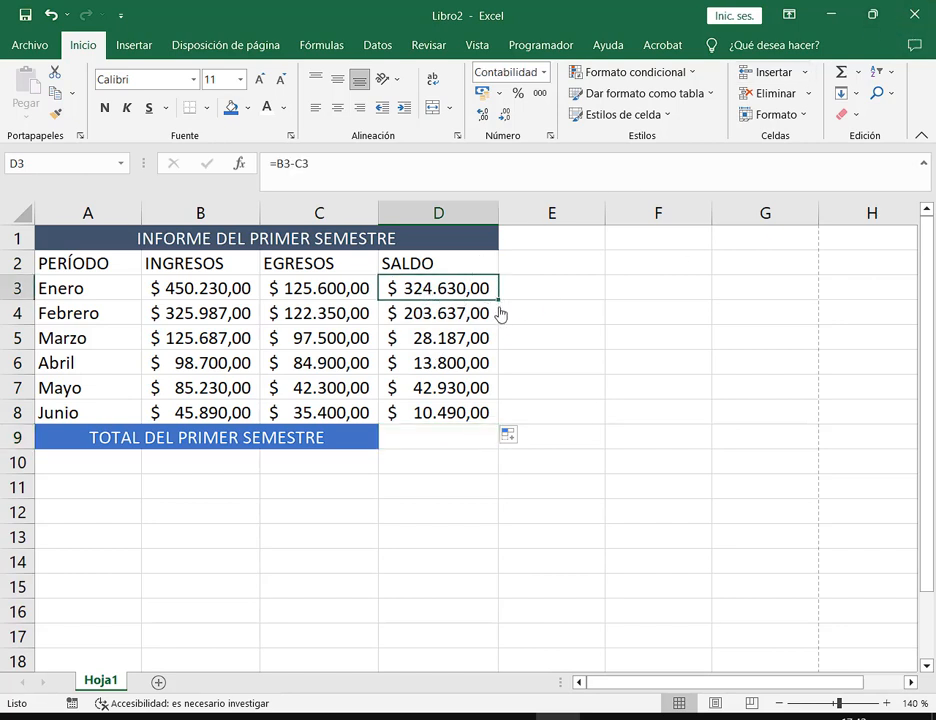
pyautogui.press('F2')
pyautogui.hotkey('ctrl', 'Return')
# Narrow column D until it shows #####, then AutoFit it to its values
pyautogui.moveTo(499, 215); pyautogui.dragTo(453, 220)
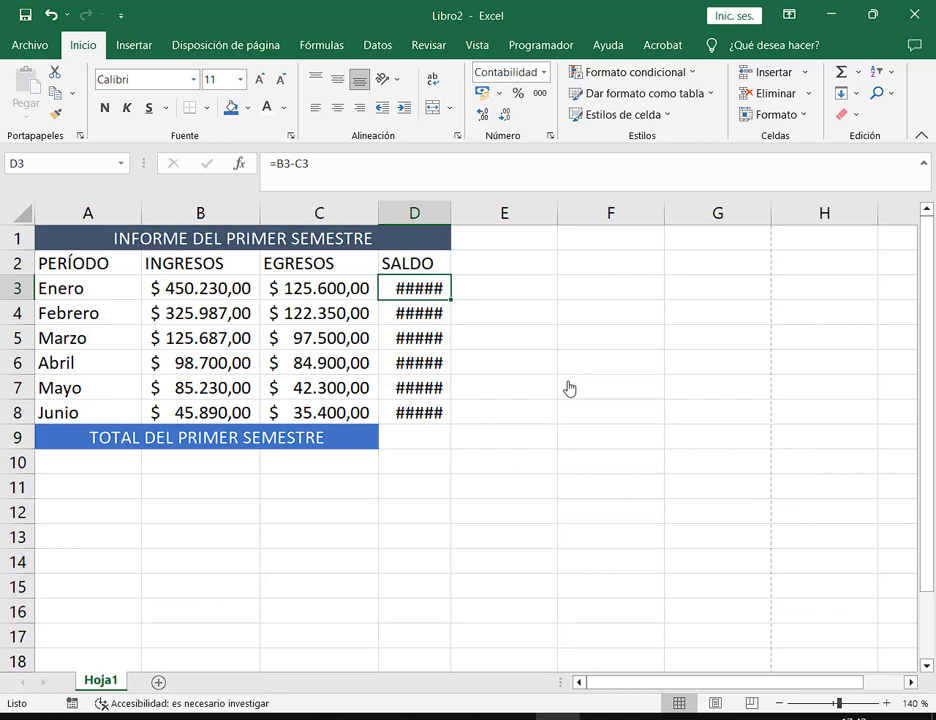
pyautogui.doubleClick(451, 214)
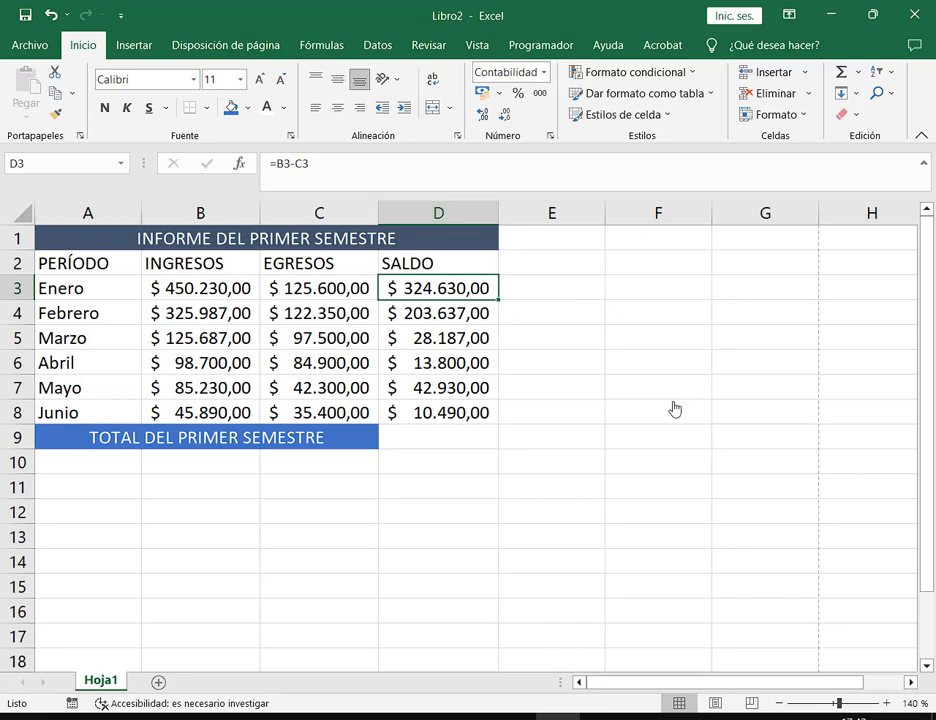
pyautogui.click(873, 16)
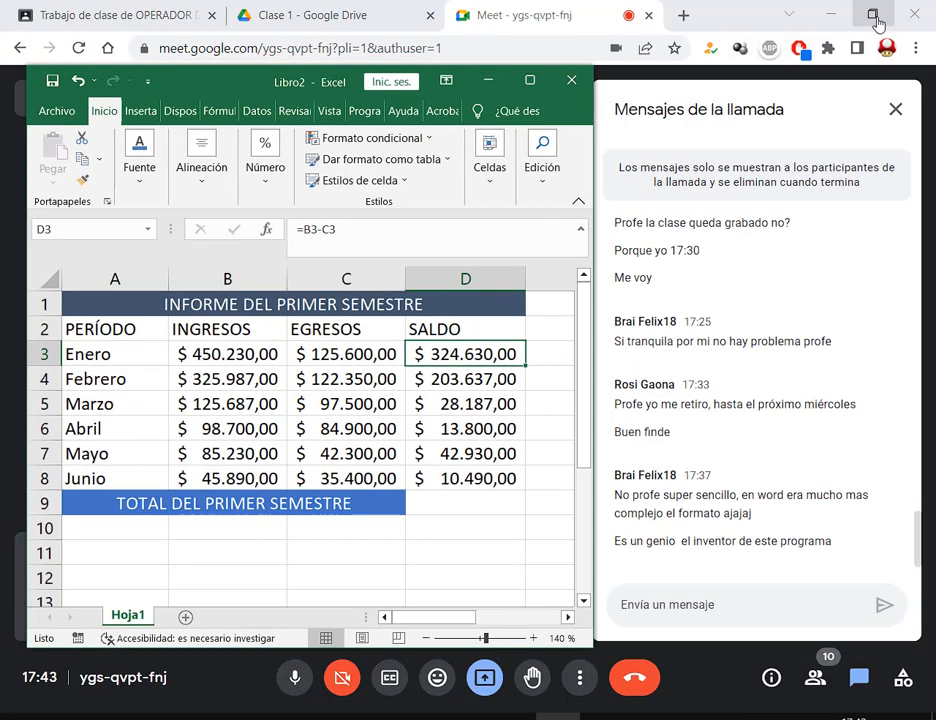
pyautogui.click(530, 80)
pyautogui.click(470, 438)
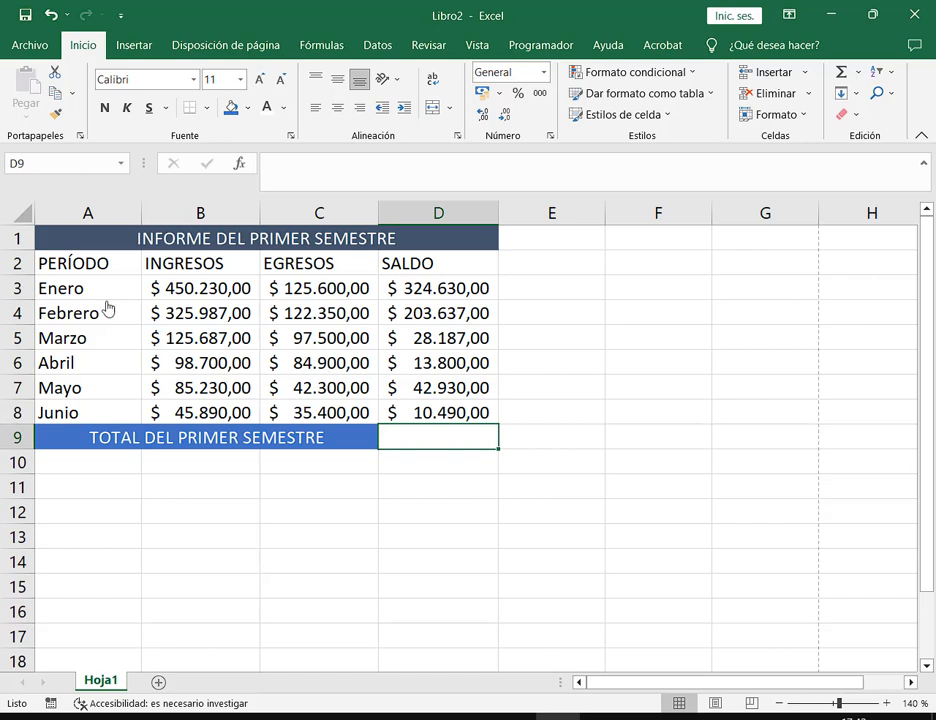
# Undo the month fill and refill A3:A8 from Enero through Junio
pyautogui.moveTo(100, 311); pyautogui.dragTo(101, 400)
pyautogui.hotkey('ctrl', 'z')
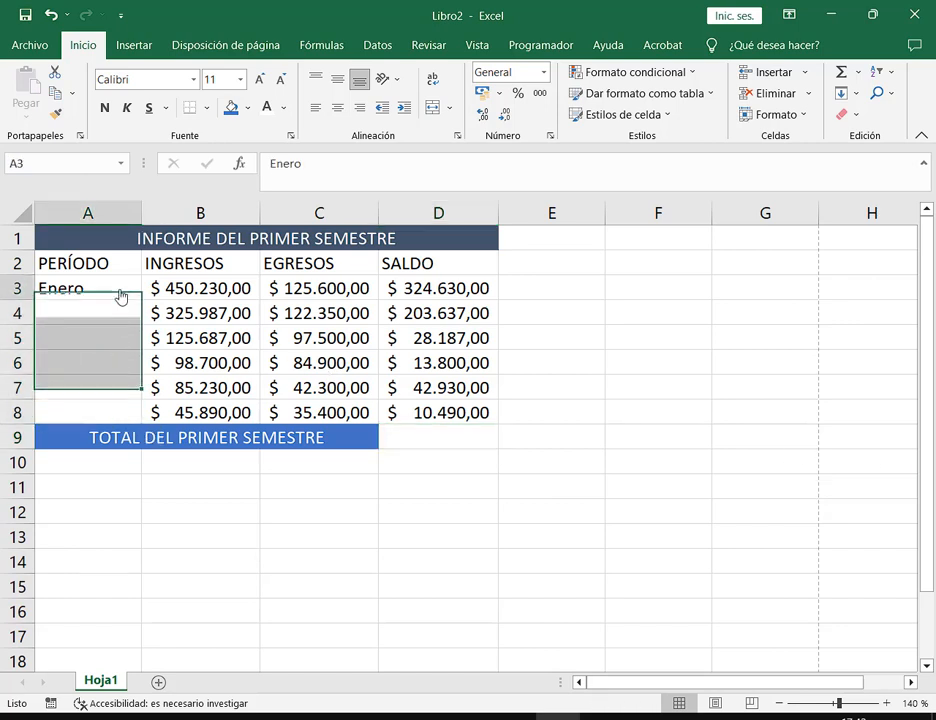
pyautogui.click(134, 297)
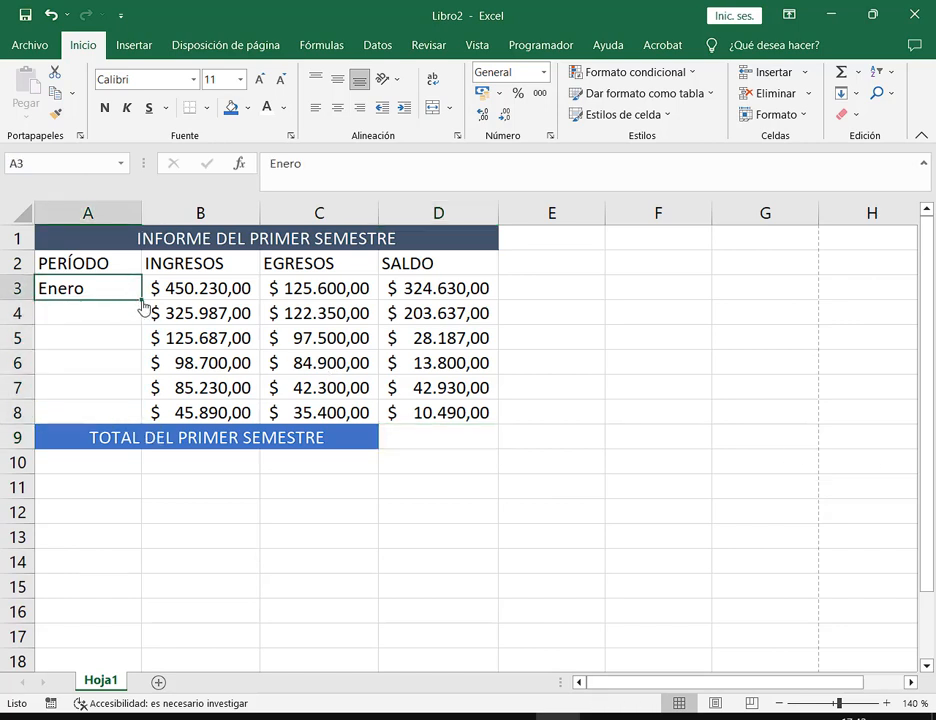
pyautogui.moveTo(143, 306); pyautogui.dragTo(133, 427)
# Clear the balances below D3, recopy the saldo formula through Junio, and delete the stray D9 result
pyautogui.moveTo(440, 313); pyautogui.dragTo(470, 412)
pyautogui.press('Delete')
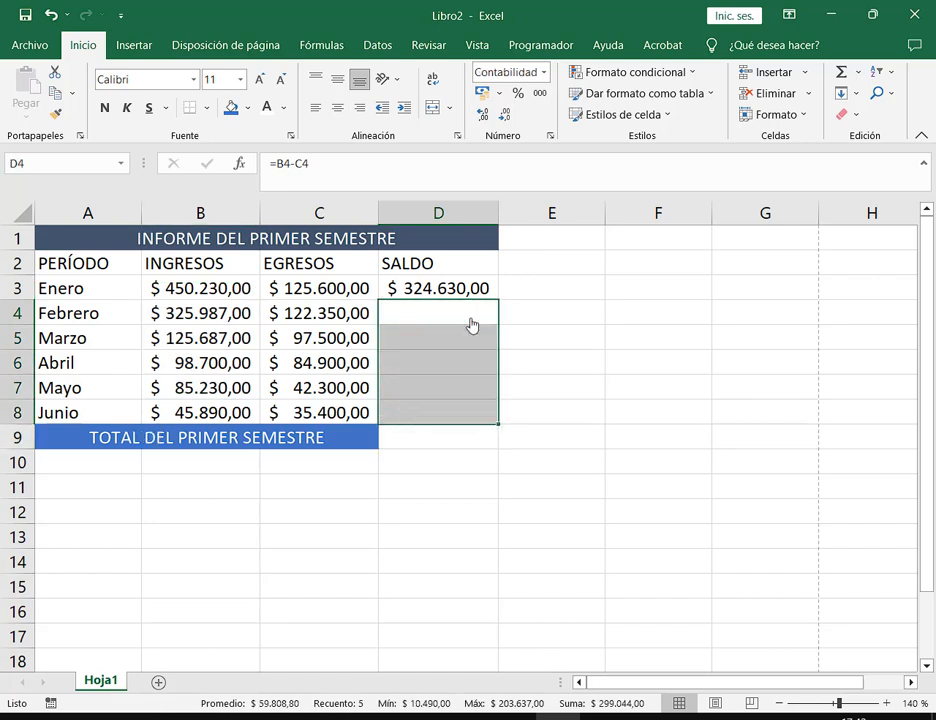
pyautogui.click(477, 298)
pyautogui.moveTo(498, 307); pyautogui.dragTo(497, 450)
pyautogui.click(566, 460)
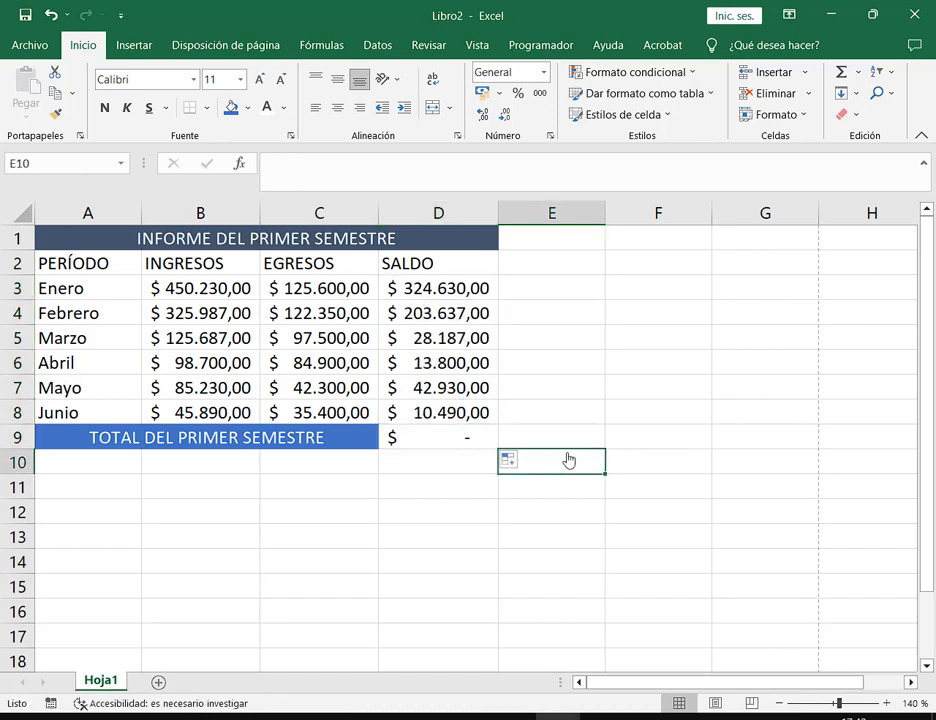
pyautogui.click(476, 446)
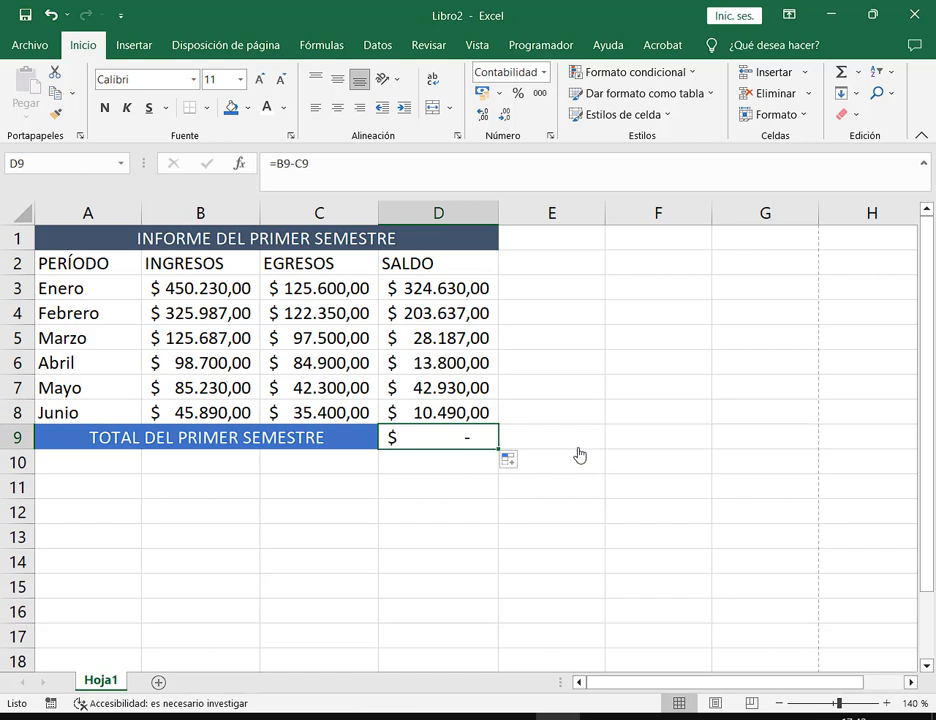
pyautogui.press('Delete')
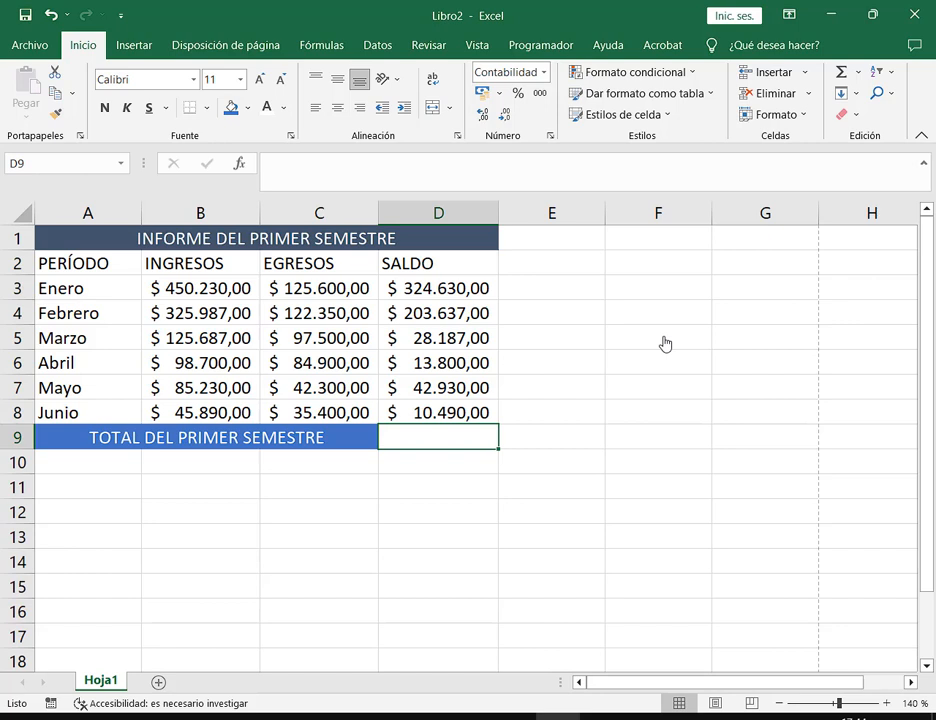
pyautogui.moveTo(100, 265); pyautogui.dragTo(426, 272)
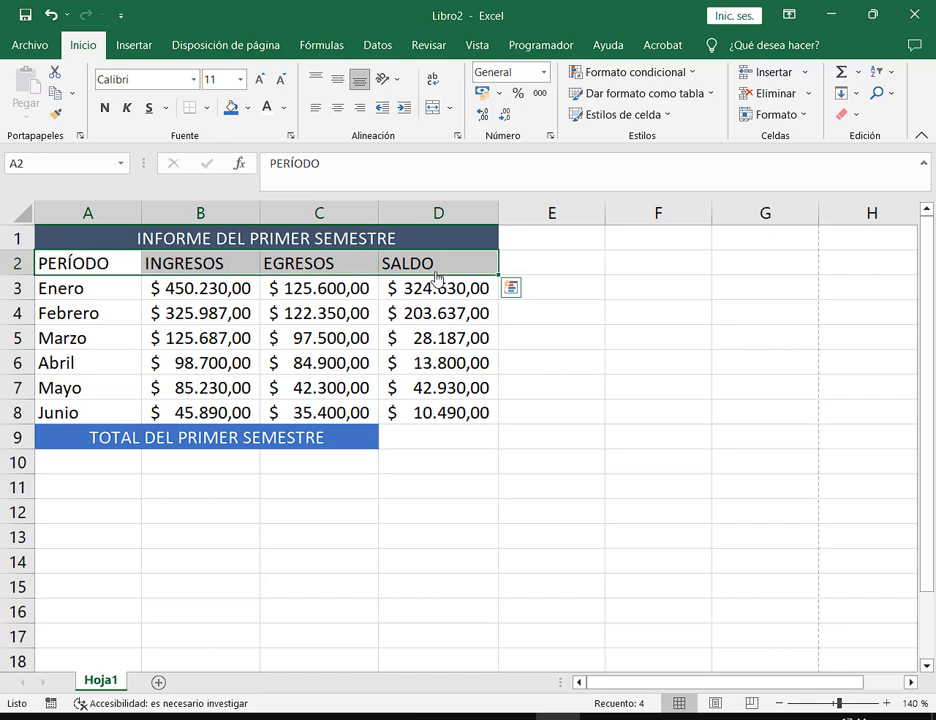
pyautogui.click(565, 268)
pyautogui.click(648, 266)
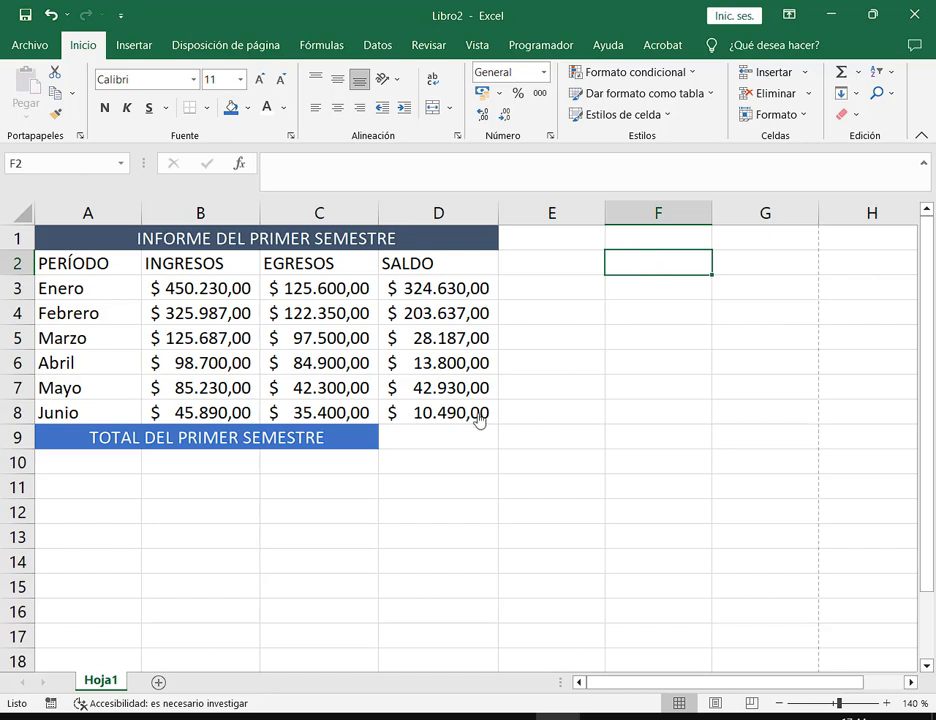
pyautogui.click(449, 440)
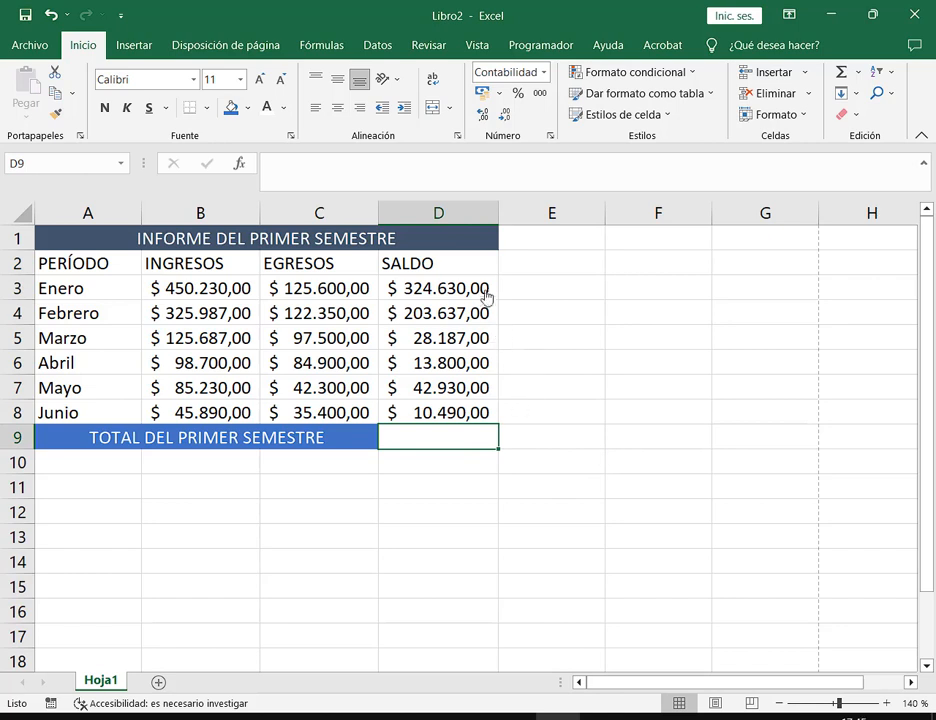
pyautogui.moveTo(485, 294); pyautogui.dragTo(476, 421)
pyautogui.click(474, 445)
pyautogui.write('=')
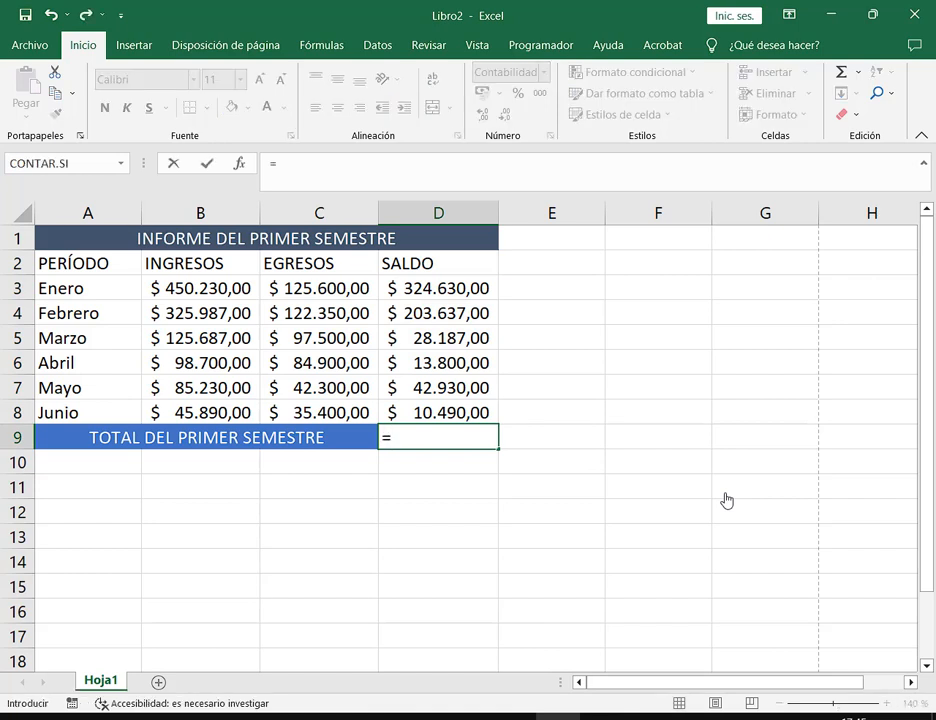
pyautogui.click(485, 292)
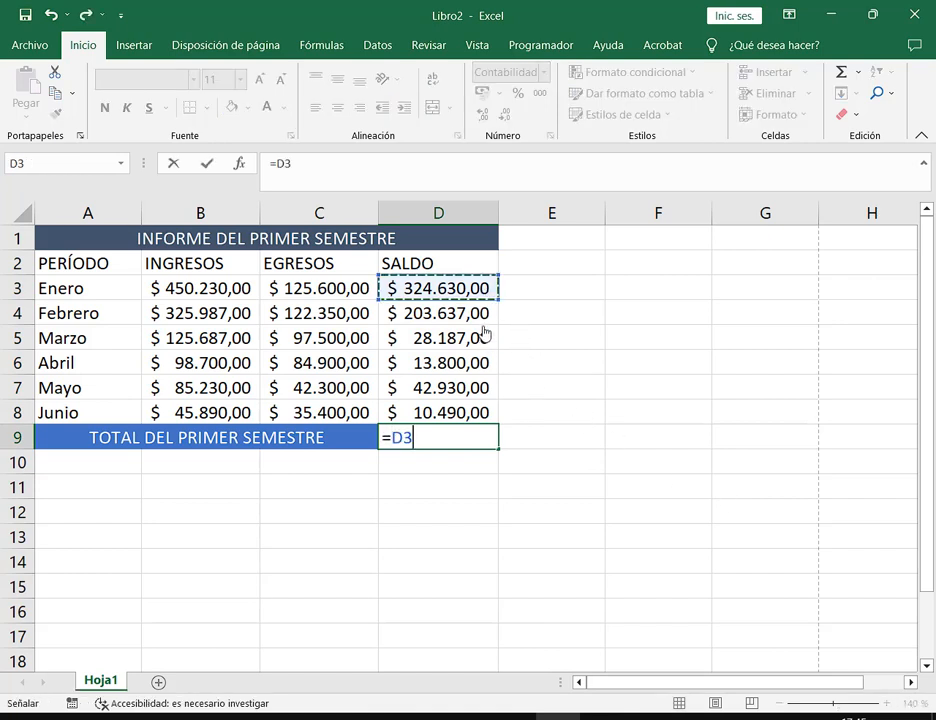
pyautogui.write('+')
pyautogui.click(470, 314)
pyautogui.write('+')
pyautogui.click(479, 345)
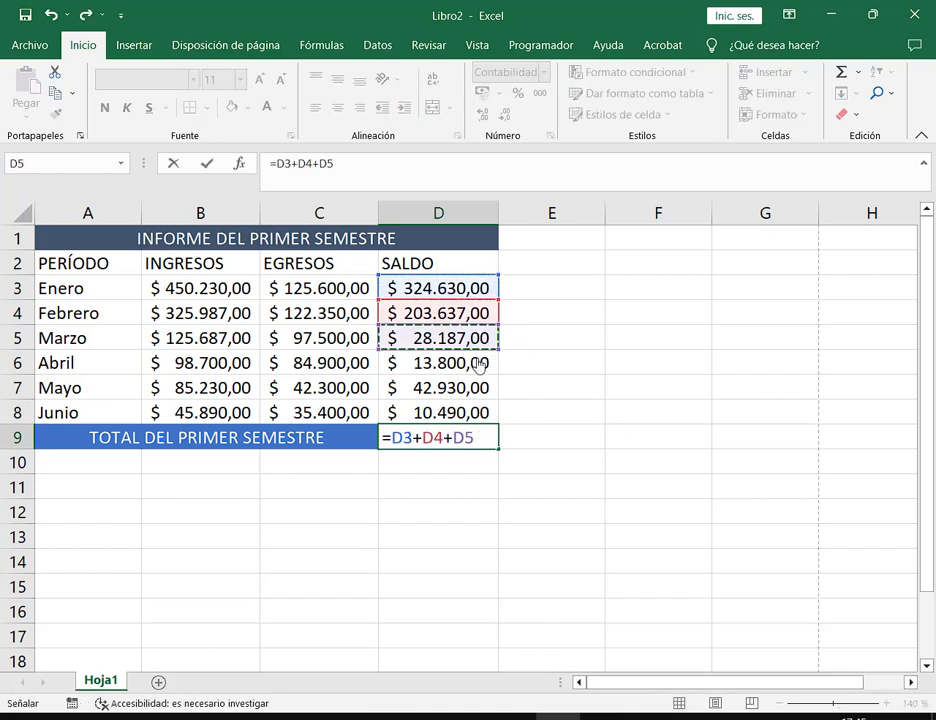
pyautogui.write('+')
pyautogui.click(479, 365)
pyautogui.write('+')
pyautogui.click(481, 391)
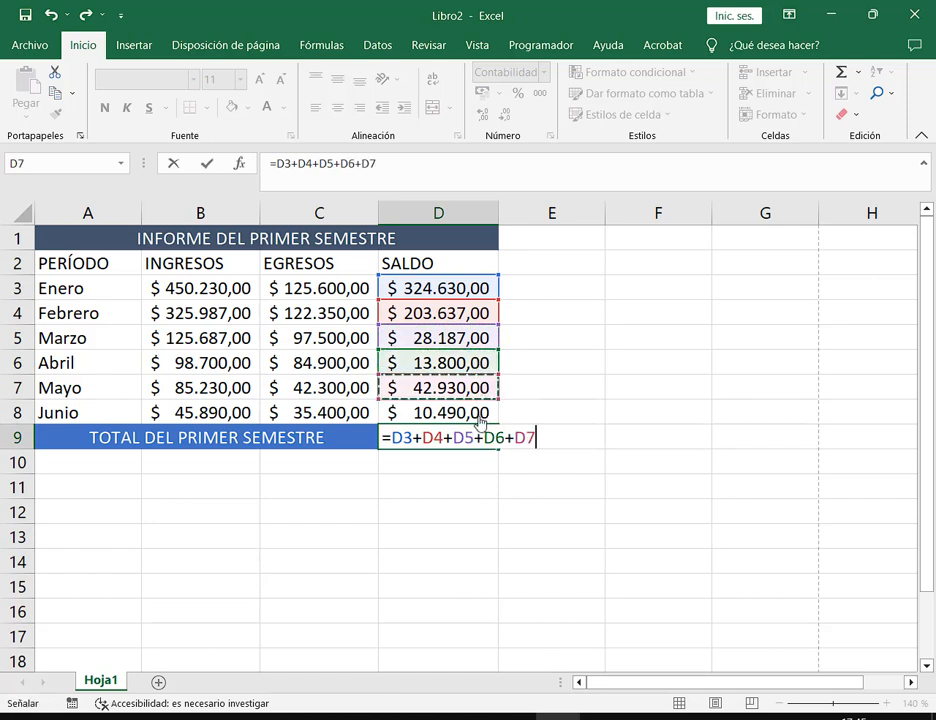
pyautogui.write('+')
pyautogui.click(478, 414)
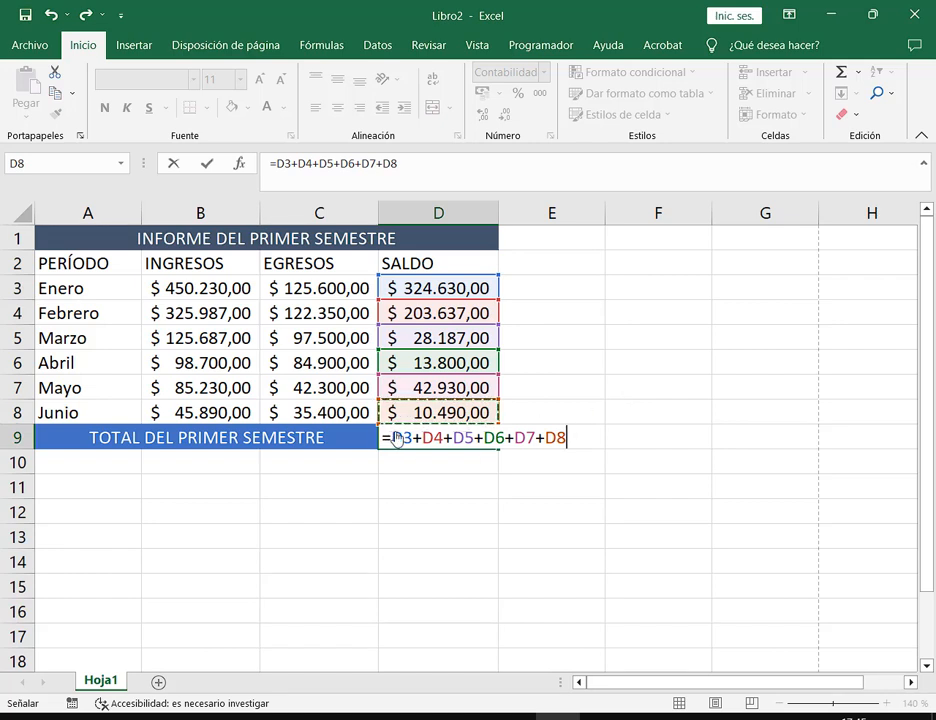
pyautogui.moveTo(480, 448); pyautogui.dragTo(931, 469)
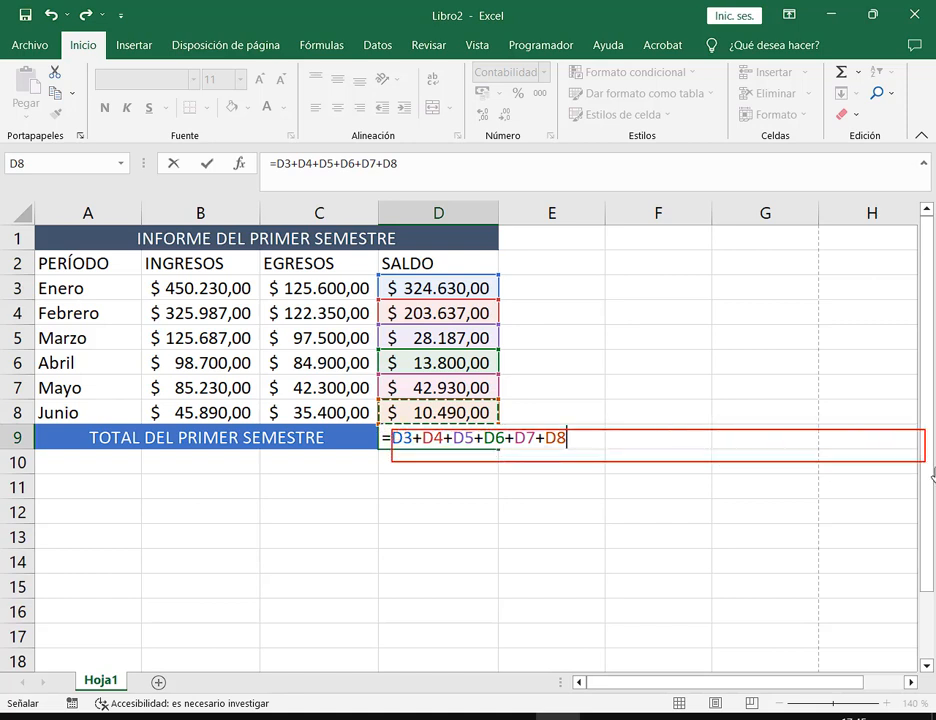
pyautogui.press('Escape')
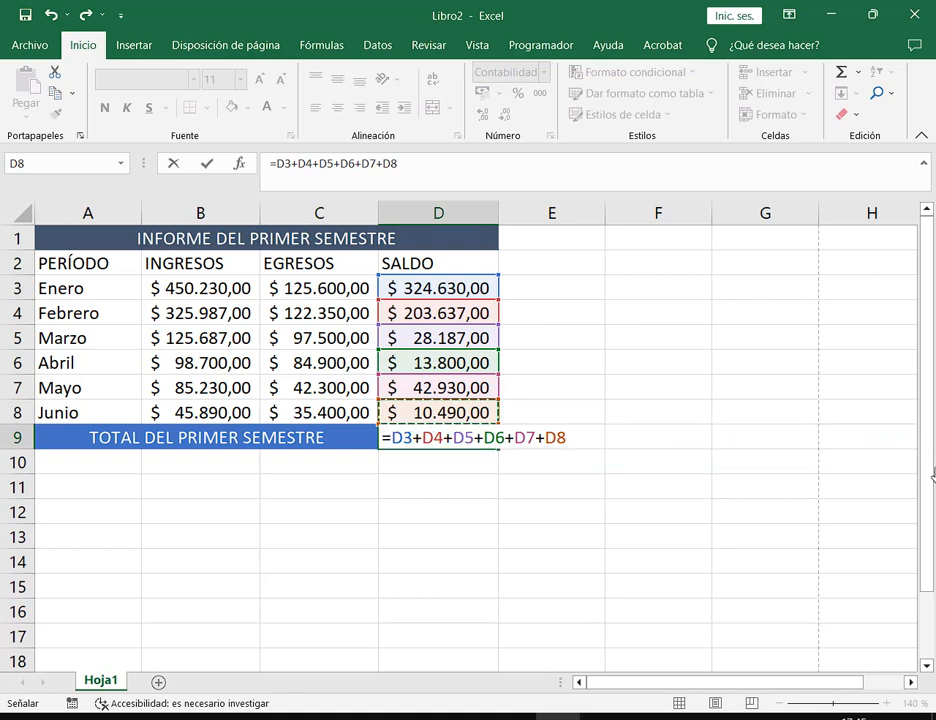
pyautogui.press('Escape')
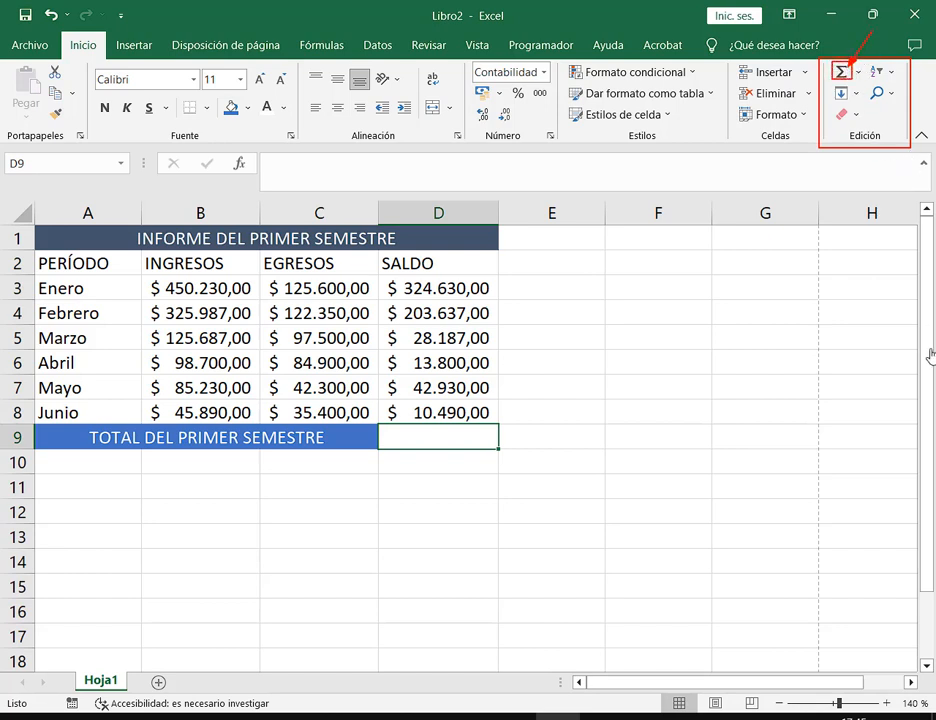
# Insert =SUMA(D3:D8) in D9 with AutoSum and check it with =D3+D4+D5+D6+D7+D8 in D10
pyautogui.click(842, 74)
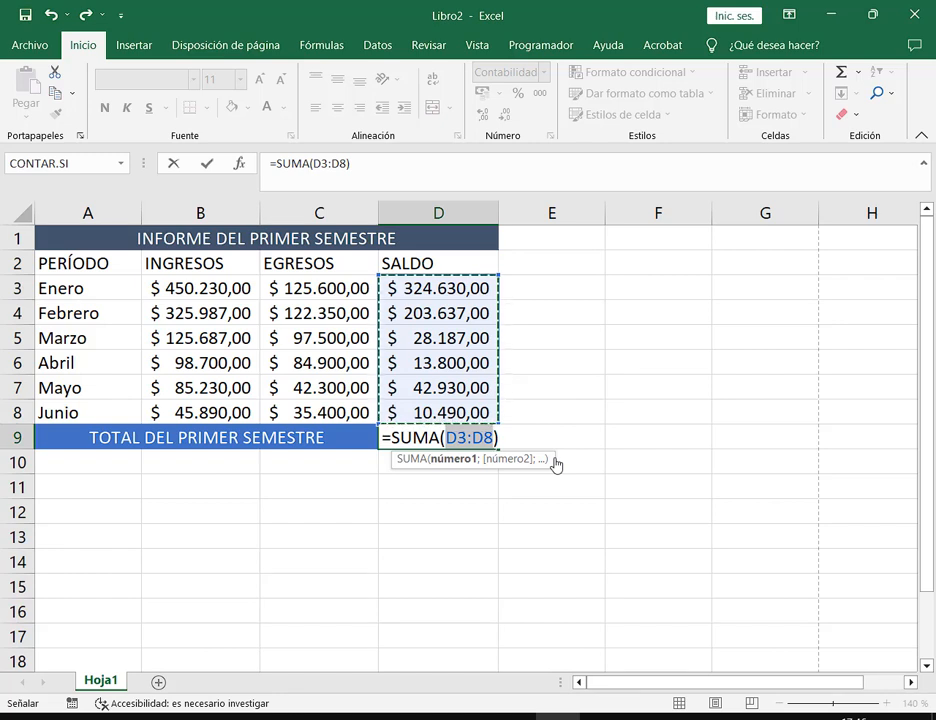
pyautogui.press('Return')
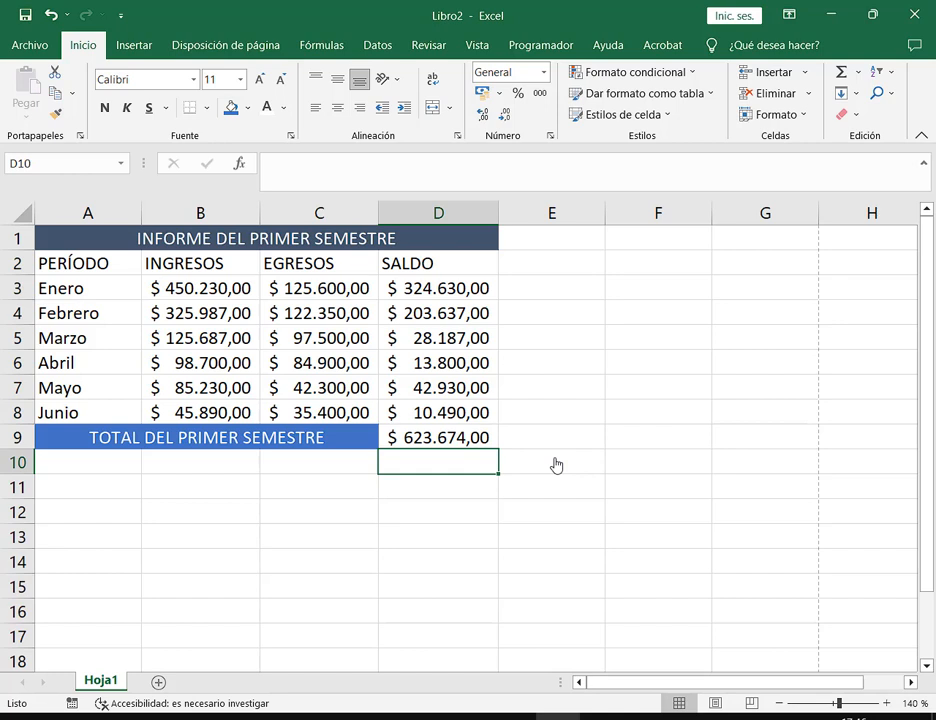
pyautogui.write('=')
pyautogui.click(479, 292)
pyautogui.write('+')
pyautogui.click(476, 316)
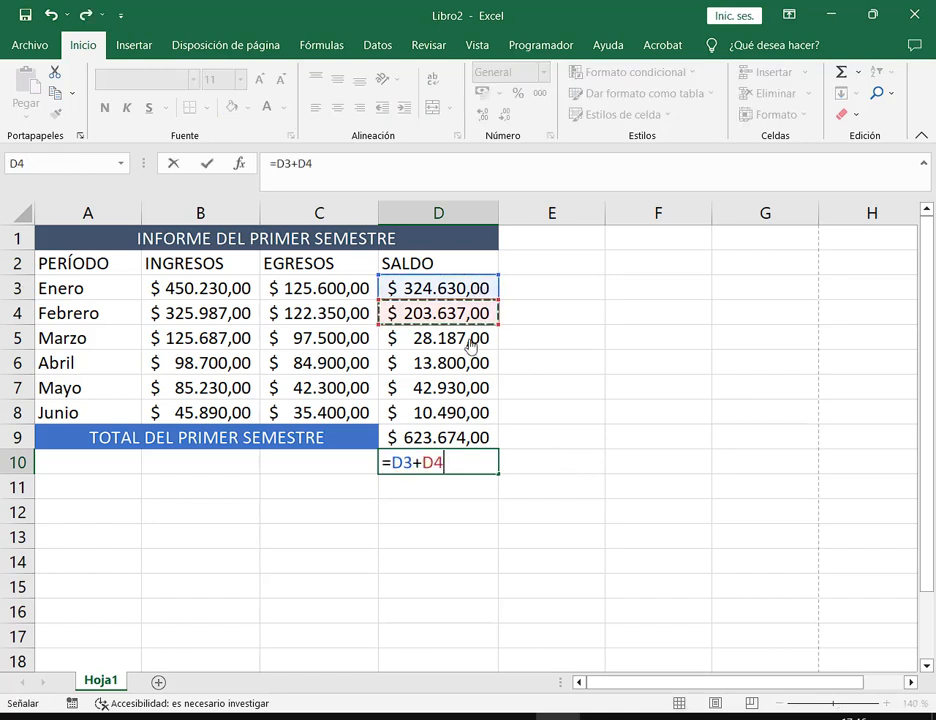
pyautogui.write('+')
pyautogui.click(472, 342)
pyautogui.write('+')
pyautogui.click(476, 365)
pyautogui.write('+')
pyautogui.click(479, 388)
pyautogui.write('+')
pyautogui.click(484, 411)
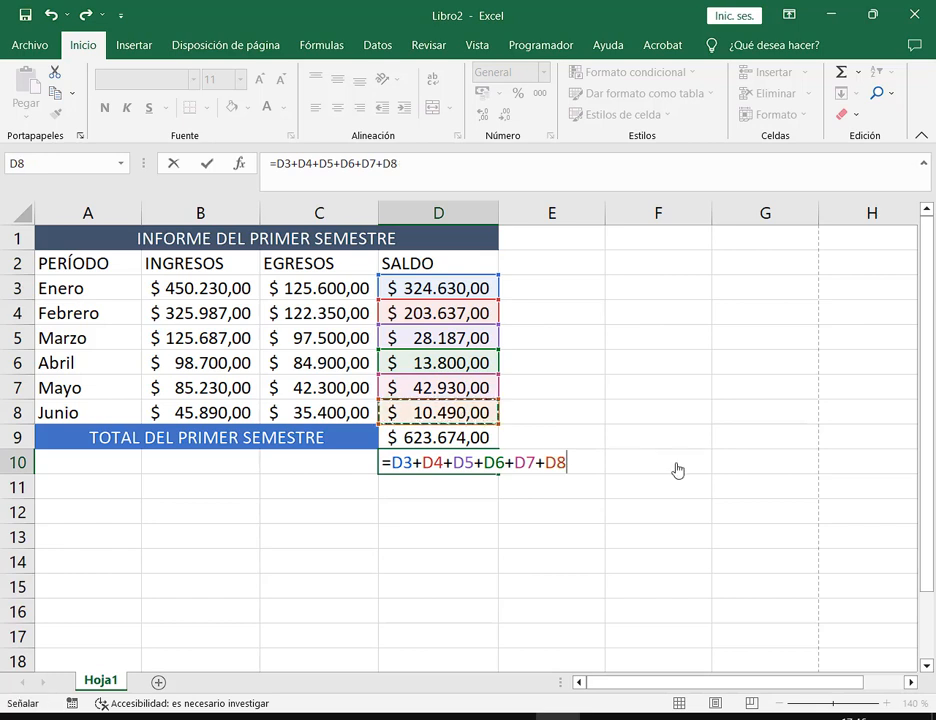
pyautogui.press('Return')
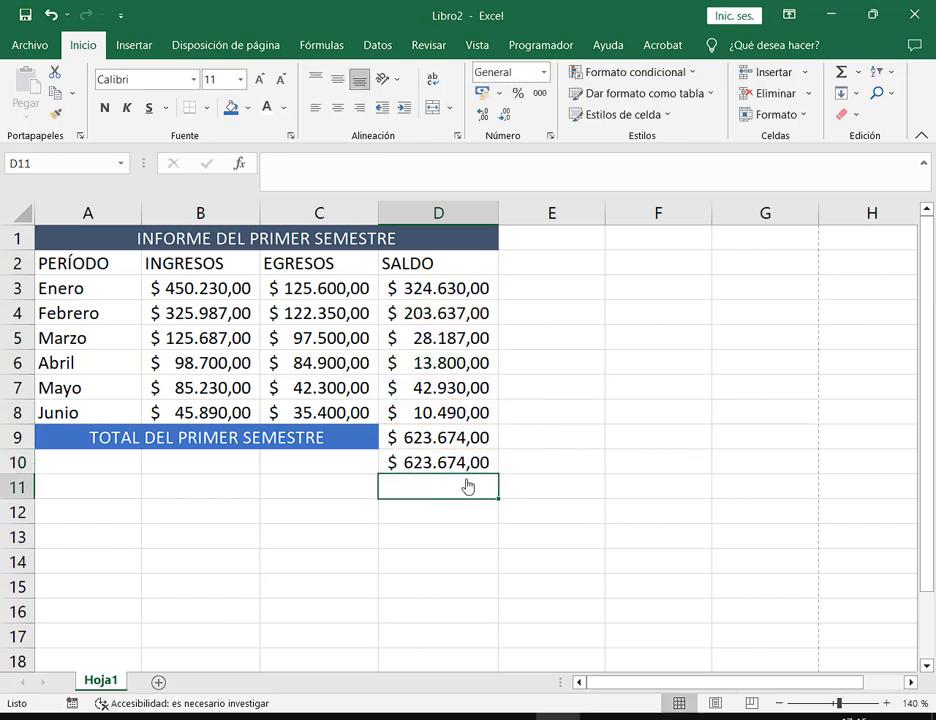
# Clear D9 and D10, then reinsert =SUMA(D3:D8) in D9 with AutoSum
pyautogui.moveTo(455, 439); pyautogui.dragTo(464, 470)
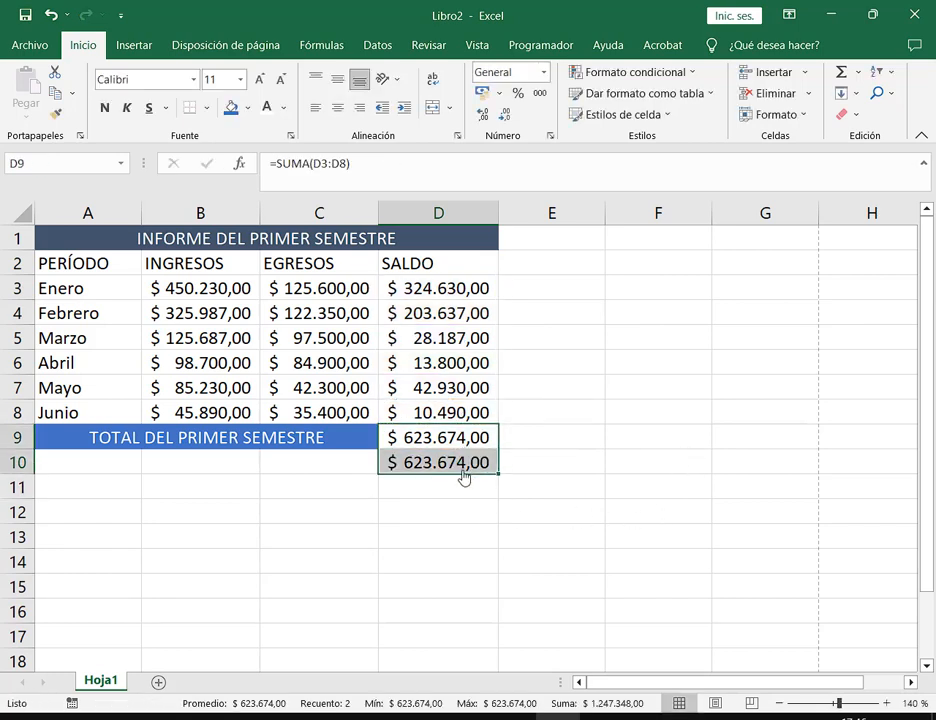
pyautogui.press('Delete')
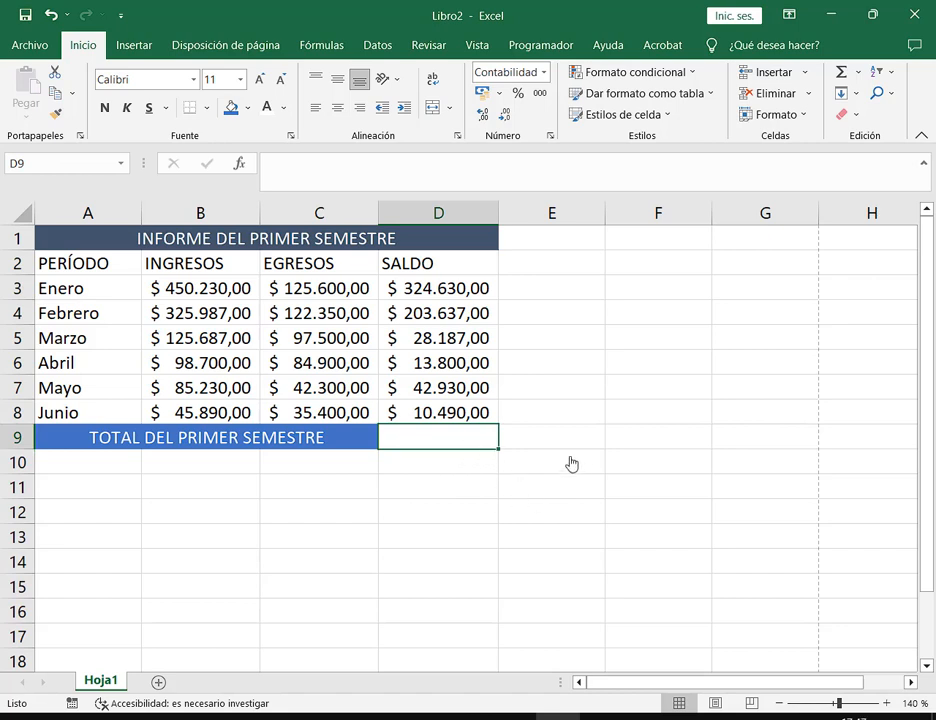
pyautogui.click(843, 73)
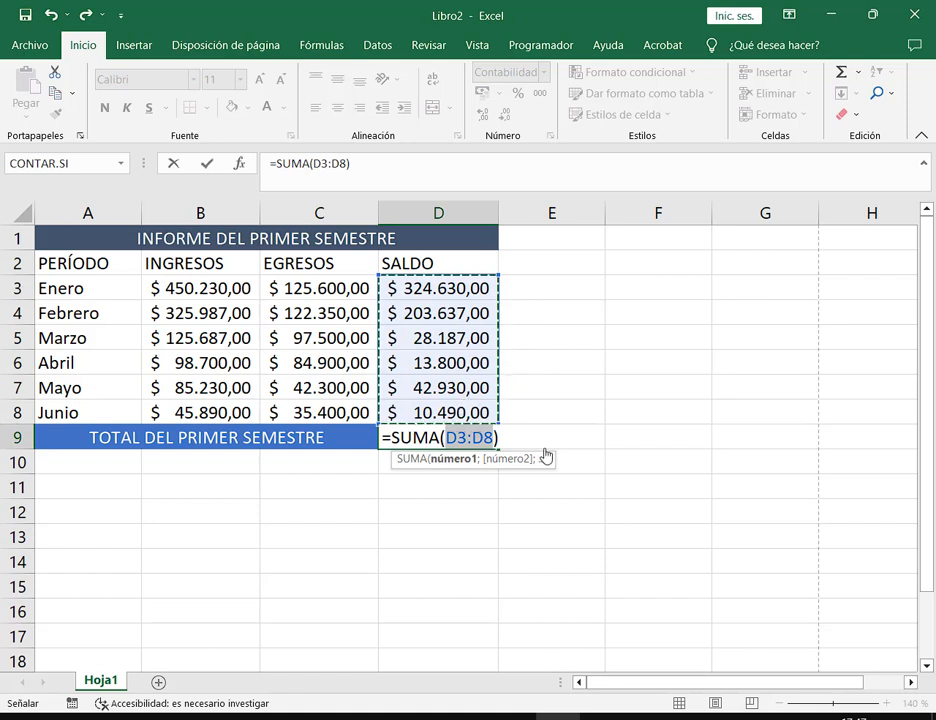
pyautogui.press('Return')
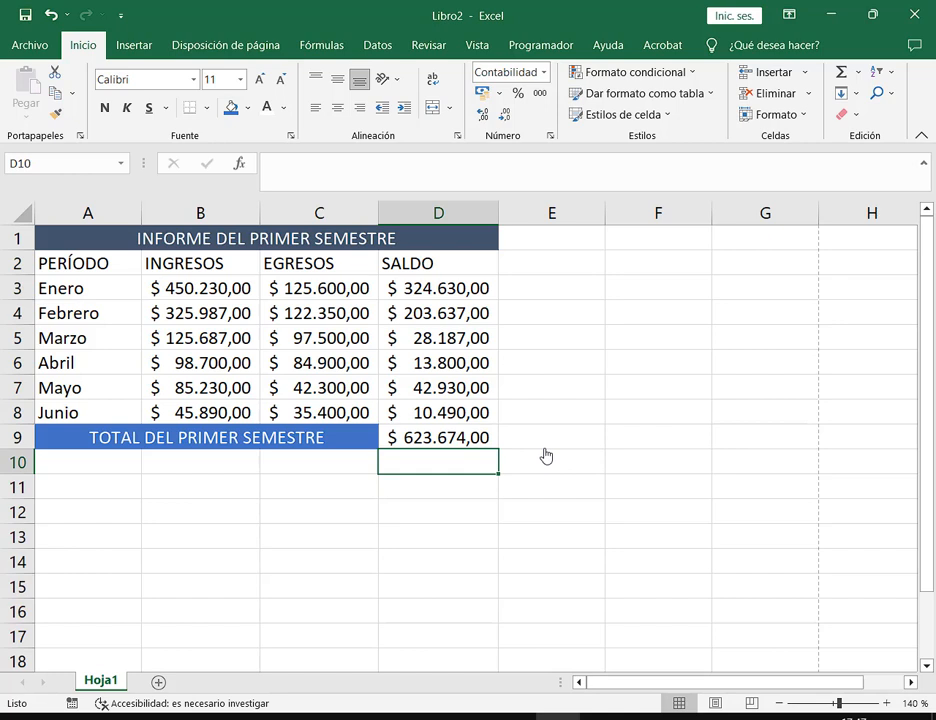
pyautogui.click(478, 445)
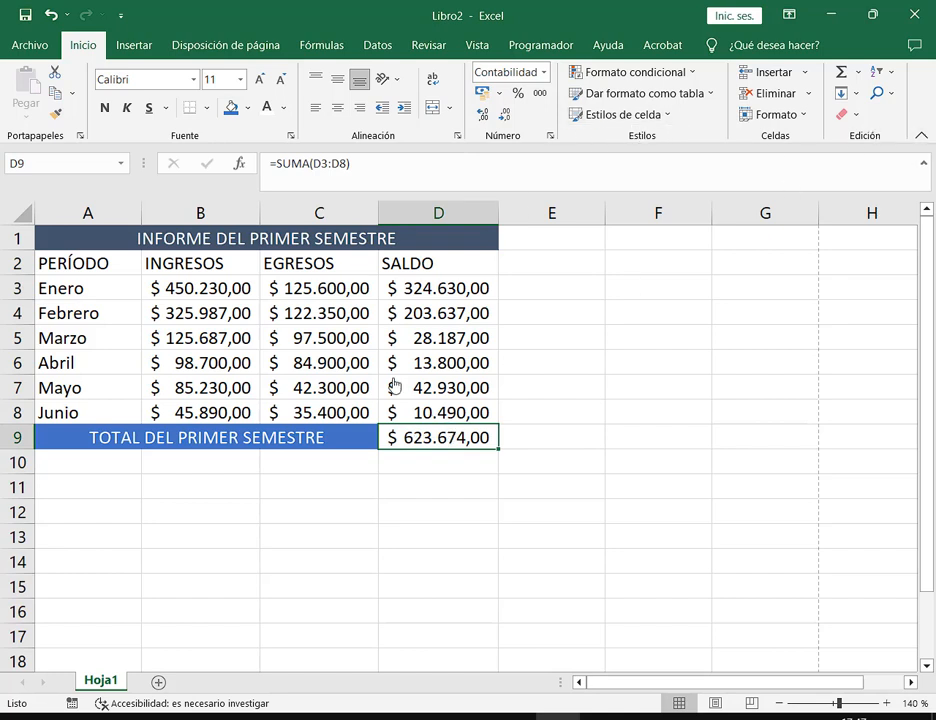
# Recopy the D3 balance formula down to D8 and review D9's accounting currency options
pyautogui.click(462, 288)
pyautogui.moveTo(500, 303); pyautogui.dragTo(495, 426)
pyautogui.click(440, 446)
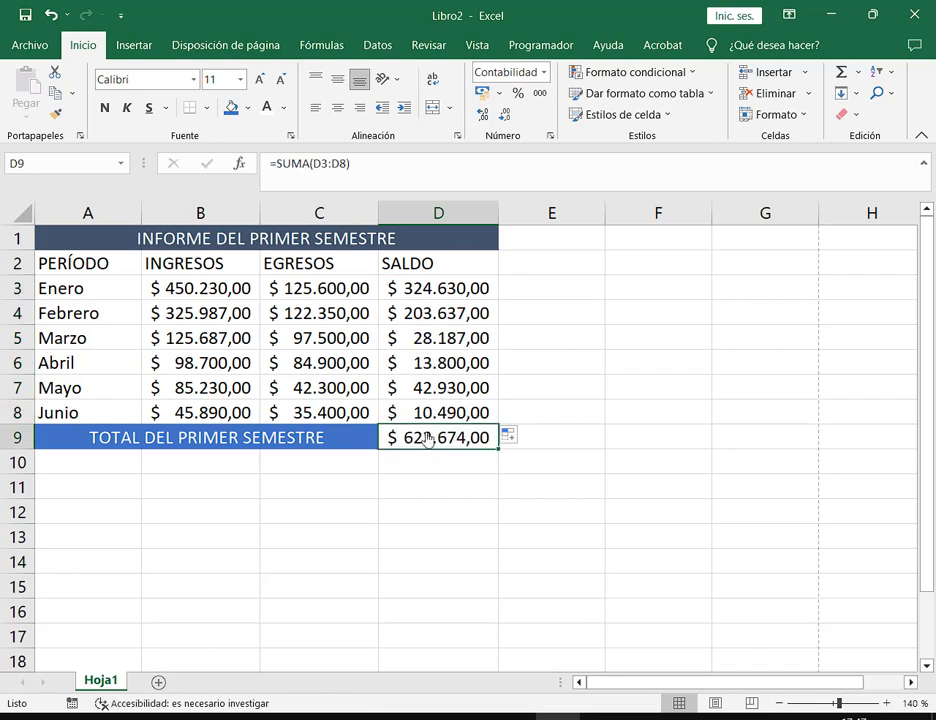
pyautogui.click(500, 93)
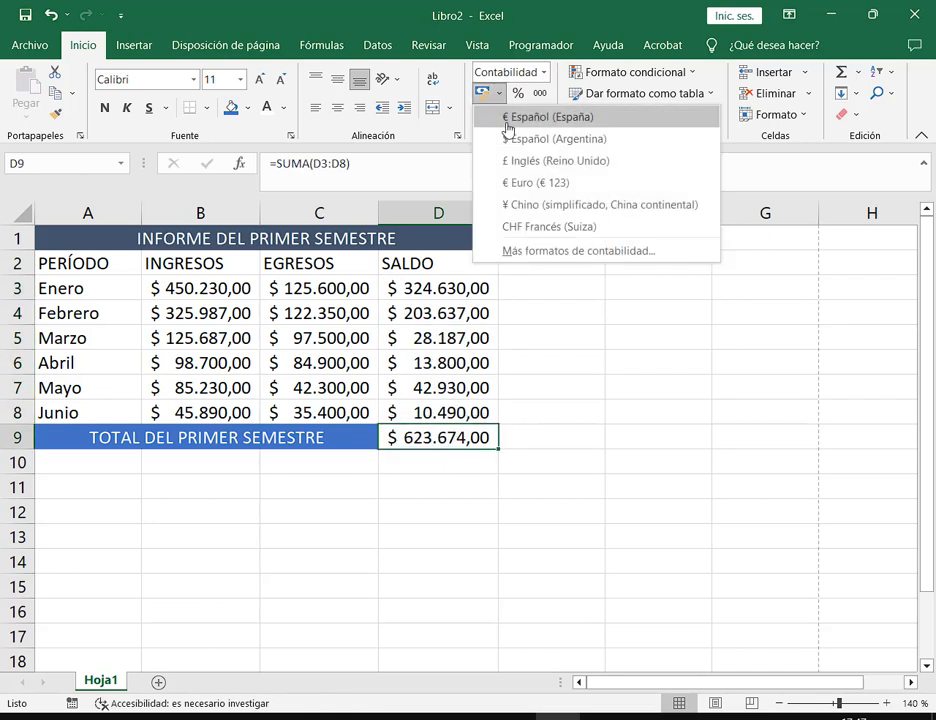
pyautogui.click(519, 148)
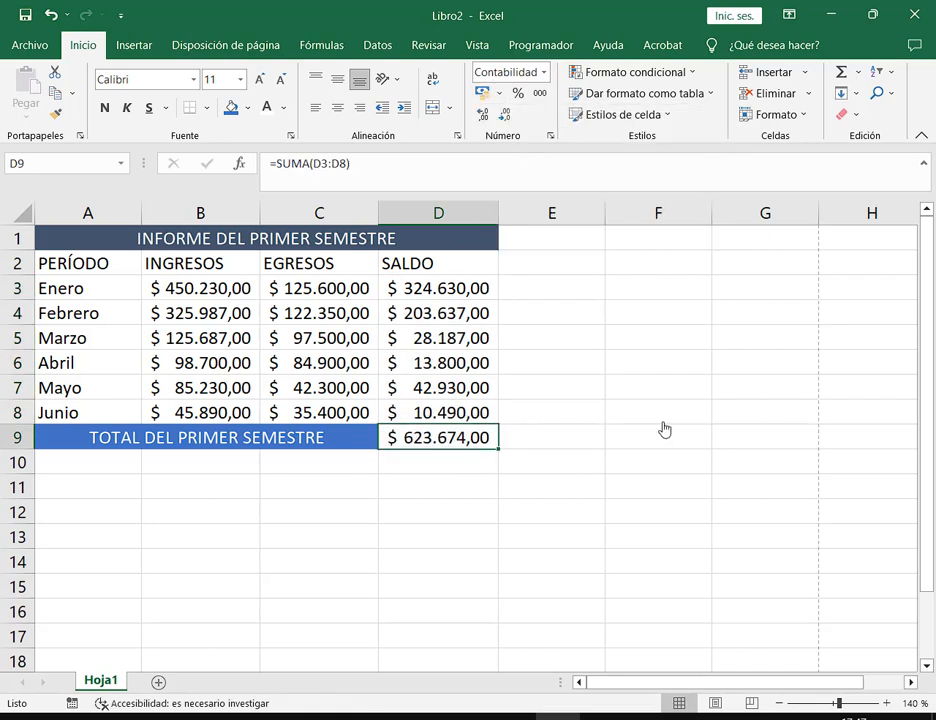
pyautogui.click(558, 446)
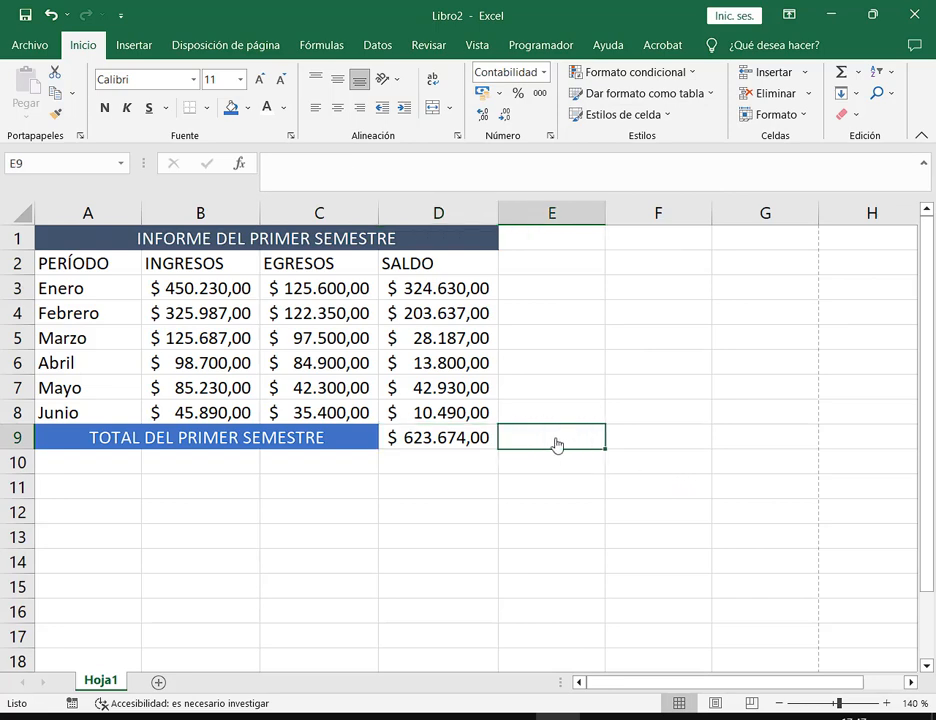
pyautogui.click(866, 15)
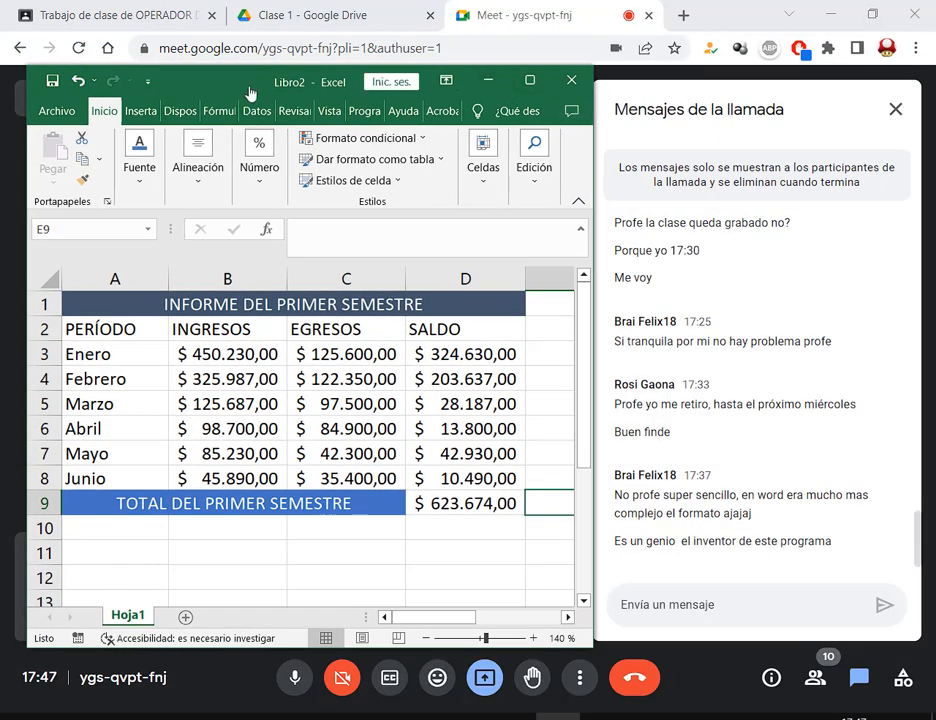
pyautogui.moveTo(170, 70); pyautogui.dragTo(156, 34)
pyautogui.moveTo(578, 611); pyautogui.dragTo(604, 622)
pyautogui.click(547, 327)
pyautogui.click(491, 467)
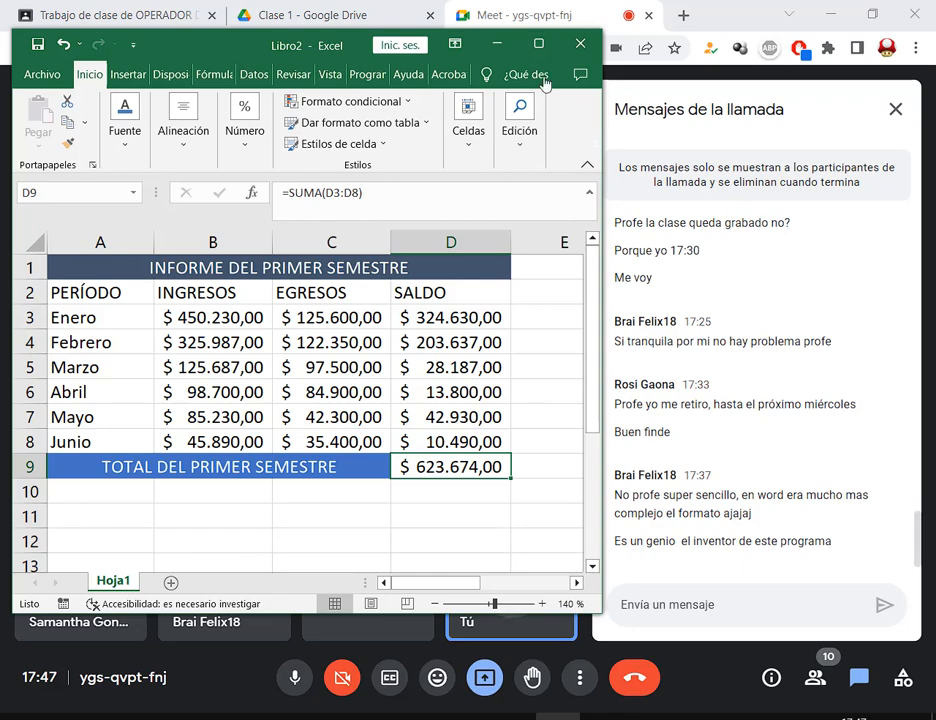
pyautogui.click(538, 44)
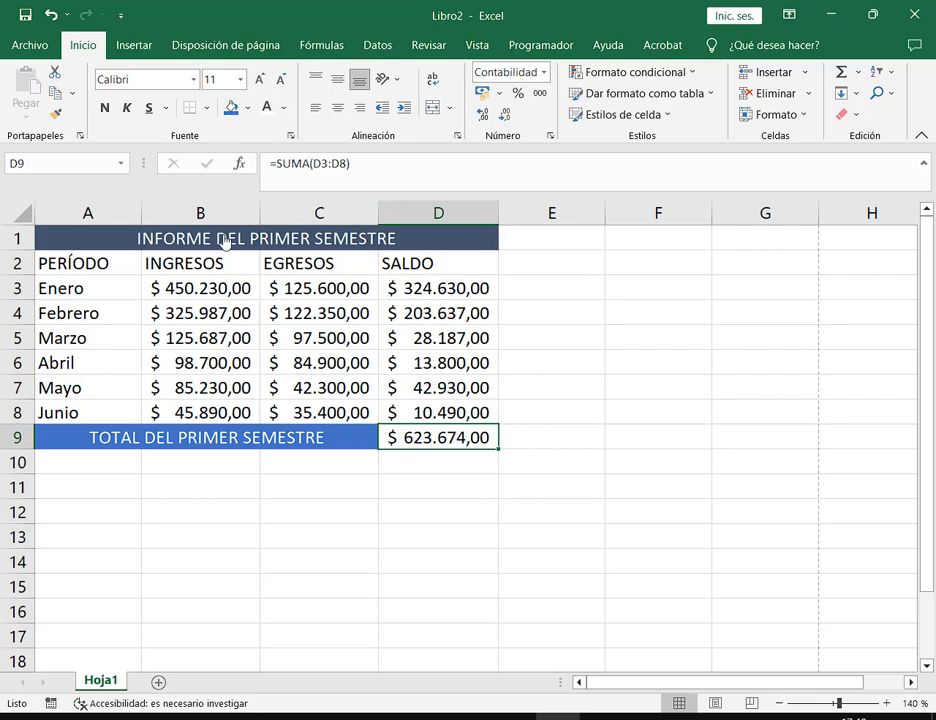
pyautogui.moveTo(224, 238); pyautogui.dragTo(265, 447)
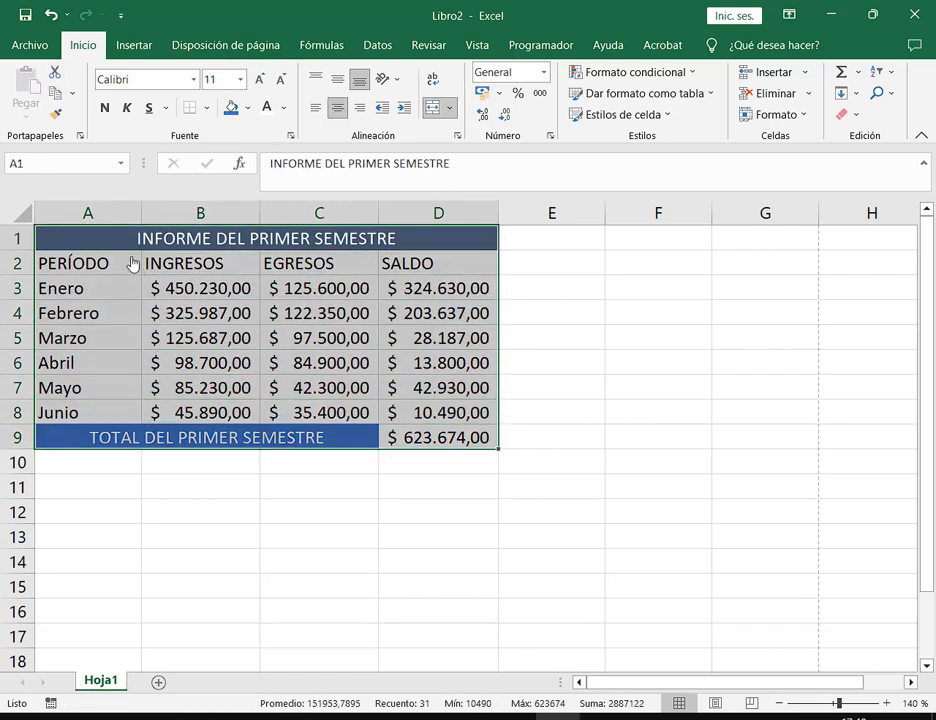
pyautogui.moveTo(145, 244); pyautogui.dragTo(387, 445)
pyautogui.click(626, 350)
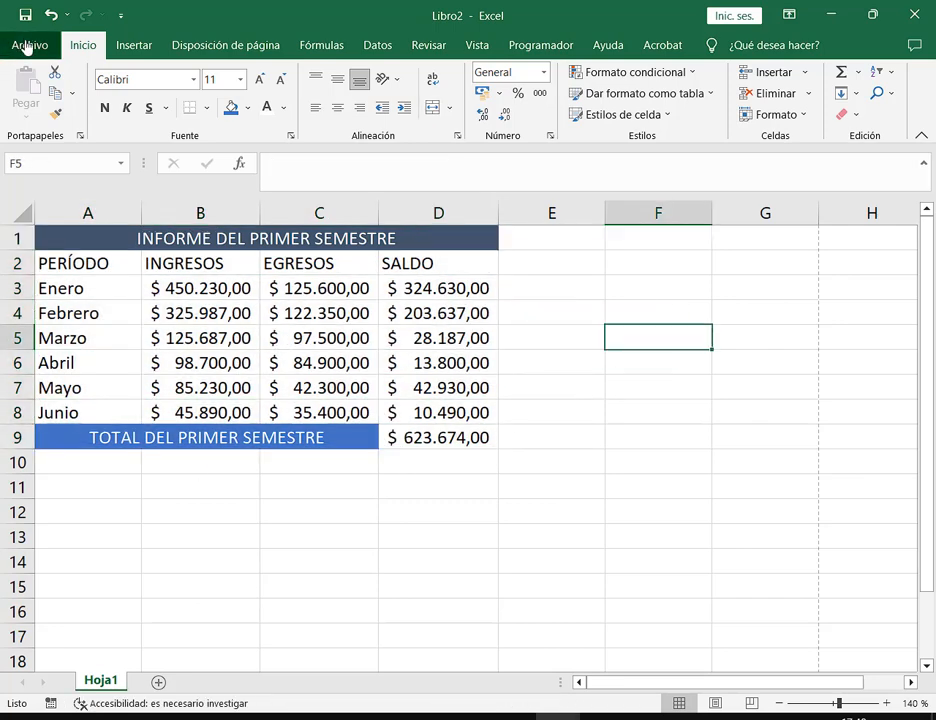
pyautogui.click(28, 45)
pyautogui.click(75, 420)
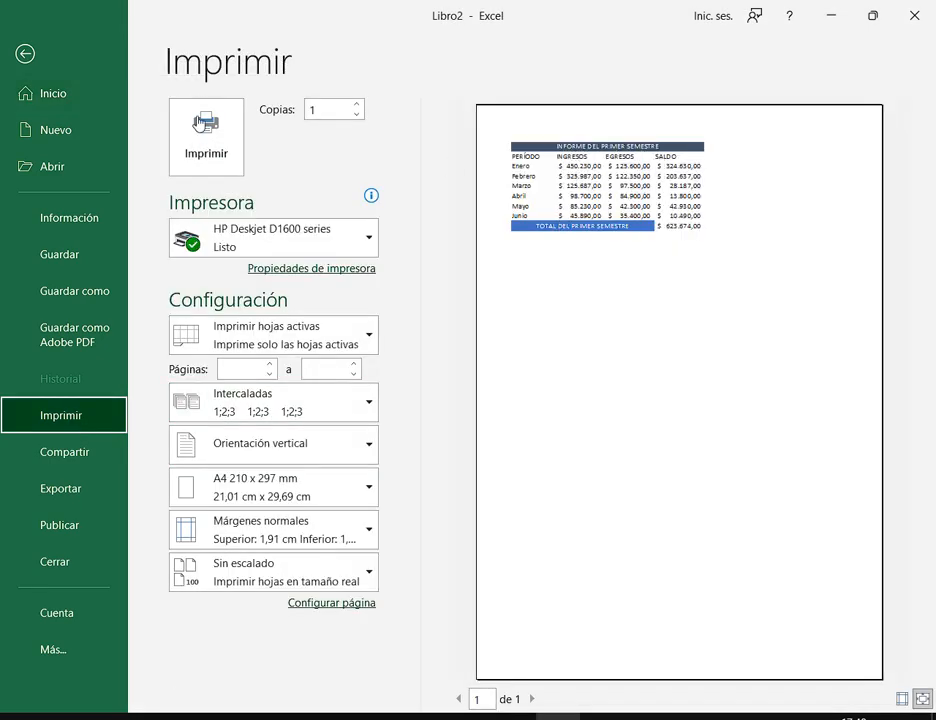
pyautogui.click(24, 51)
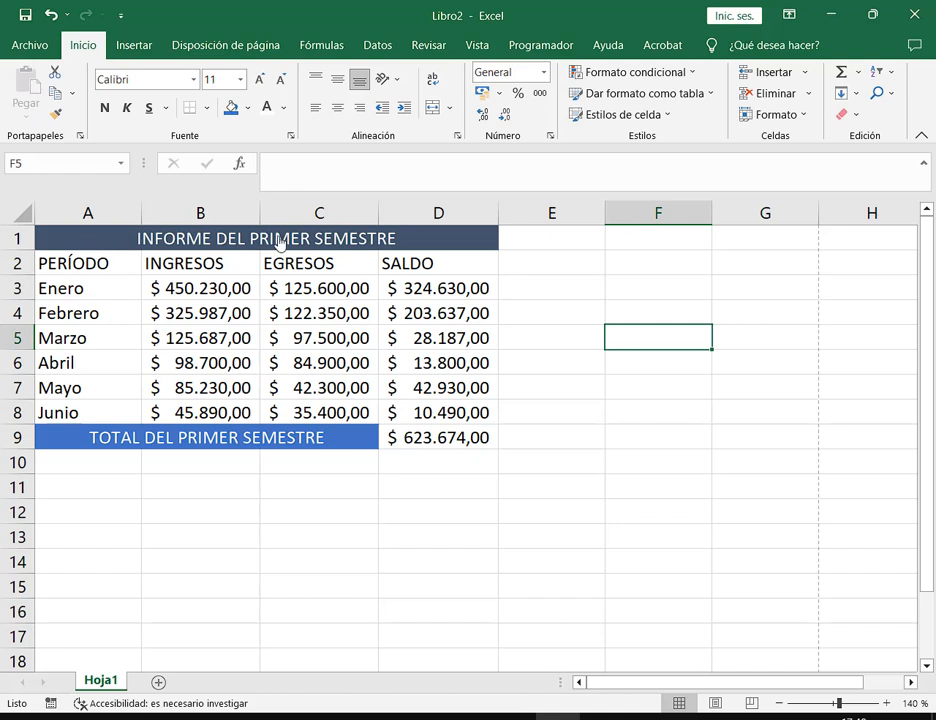
pyautogui.moveTo(276, 240); pyautogui.dragTo(418, 430)
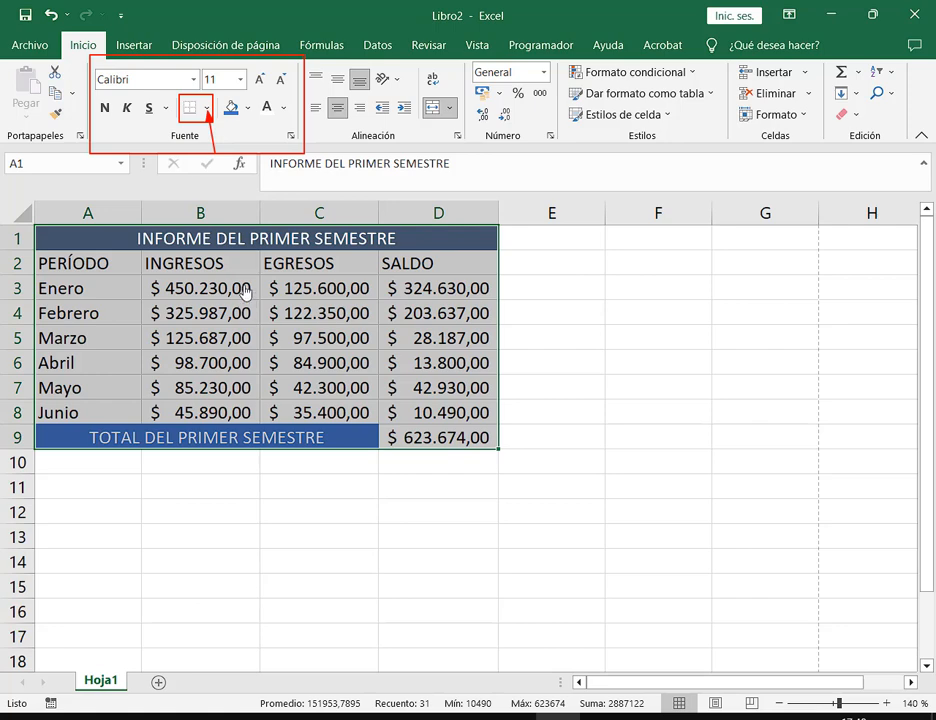
# Draw borders by hand between columns C and D and along column D's right edge
pyautogui.click(207, 110)
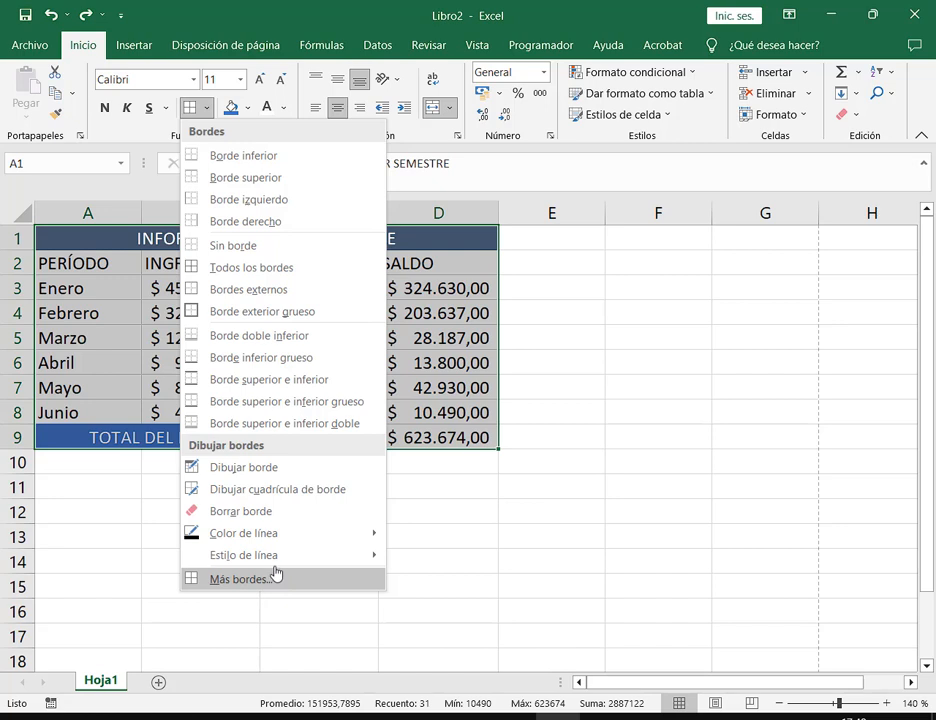
pyautogui.click(252, 468)
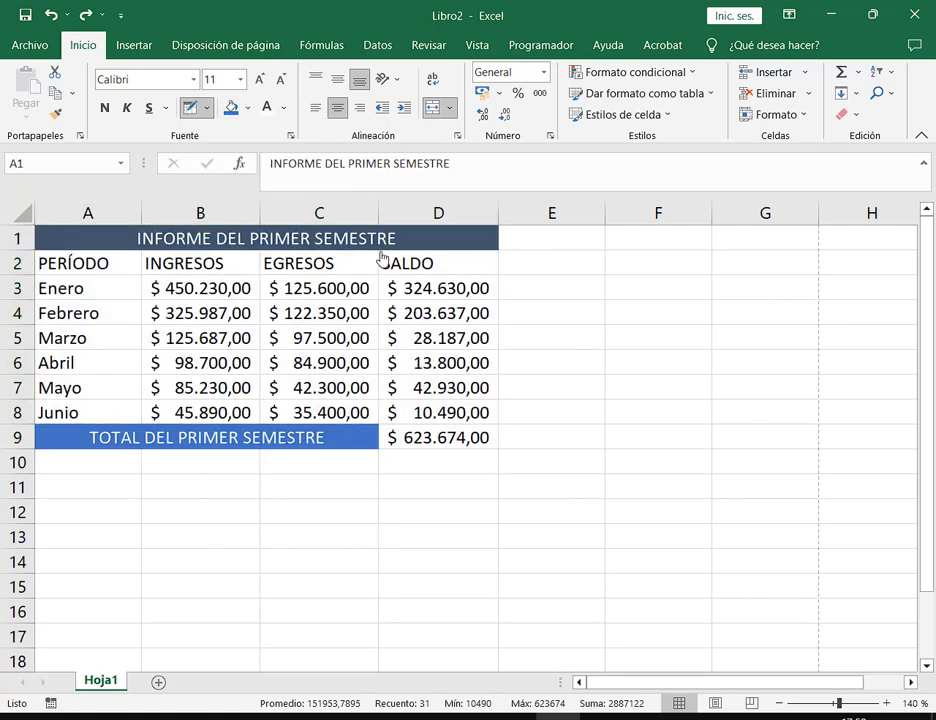
pyautogui.moveTo(378, 258)
pyautogui.mouseDown()
pyautogui.moveTo(383, 449)
pyautogui.moveTo(383, 436)
pyautogui.mouseUp()
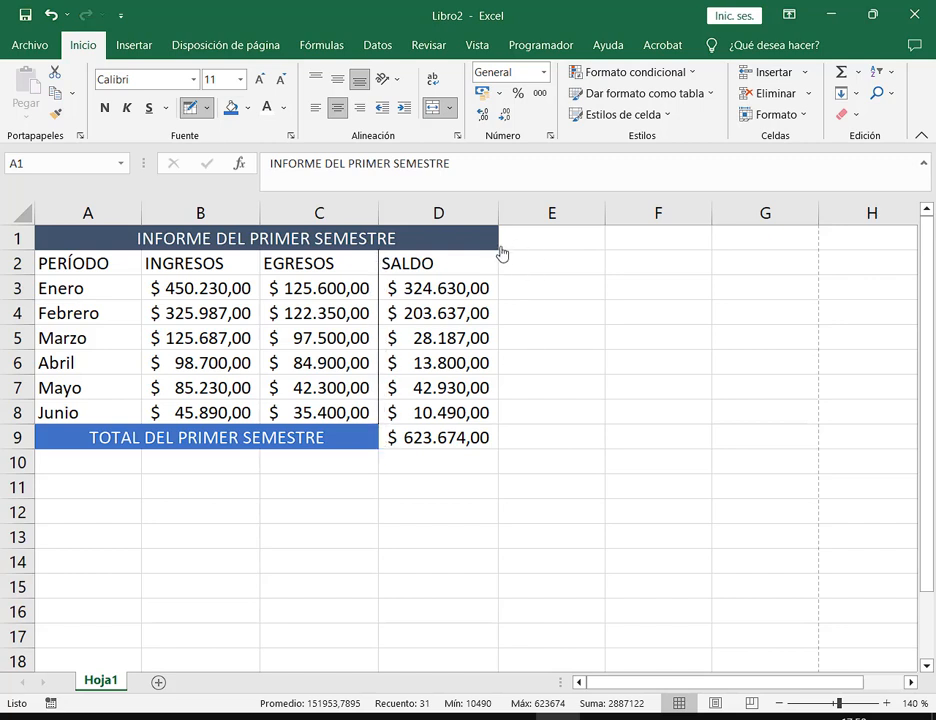
pyautogui.moveTo(500, 258)
pyautogui.mouseDown()
pyautogui.moveTo(497, 448)
pyautogui.moveTo(435, 455)
pyautogui.mouseUp()
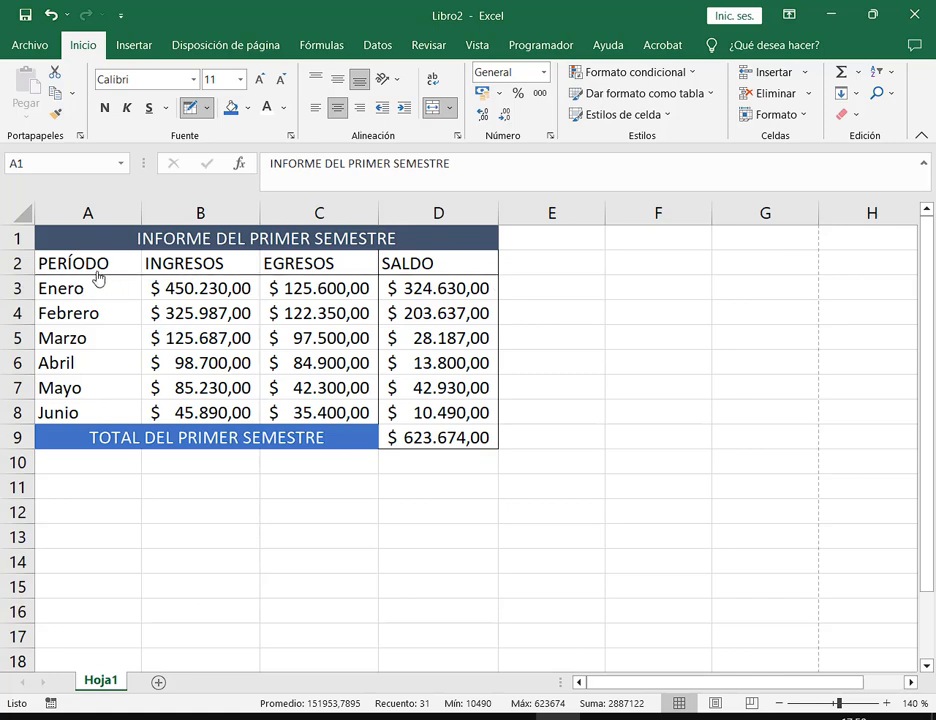
pyautogui.hotkey('ctrl', 'a')
# Add a bottom border under the Enero row A3:D3
pyautogui.moveTo(197, 298); pyautogui.dragTo(409, 307)
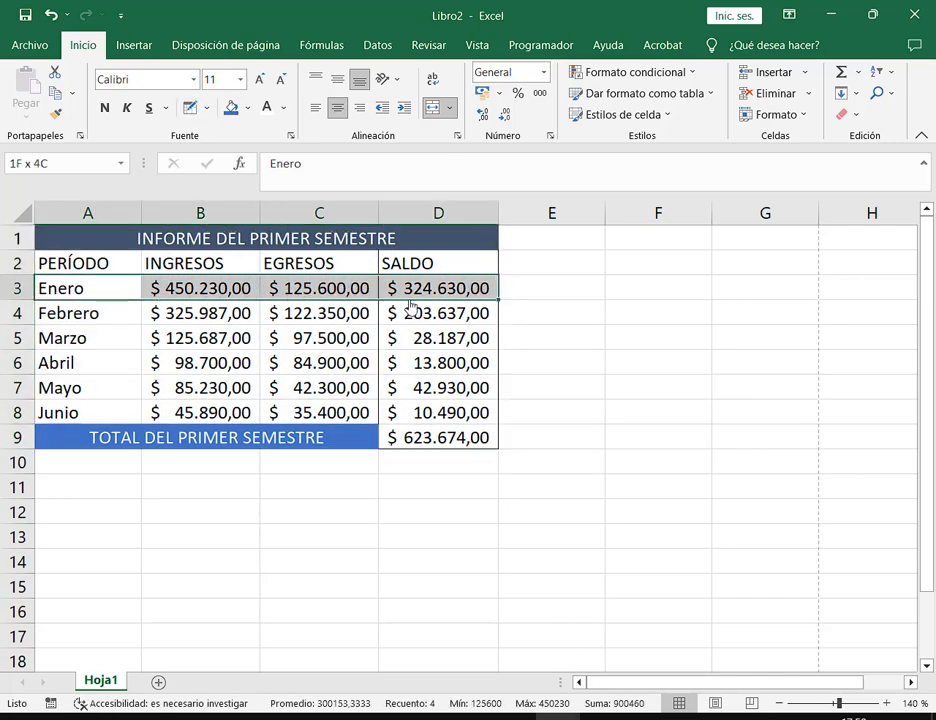
pyautogui.click(205, 108)
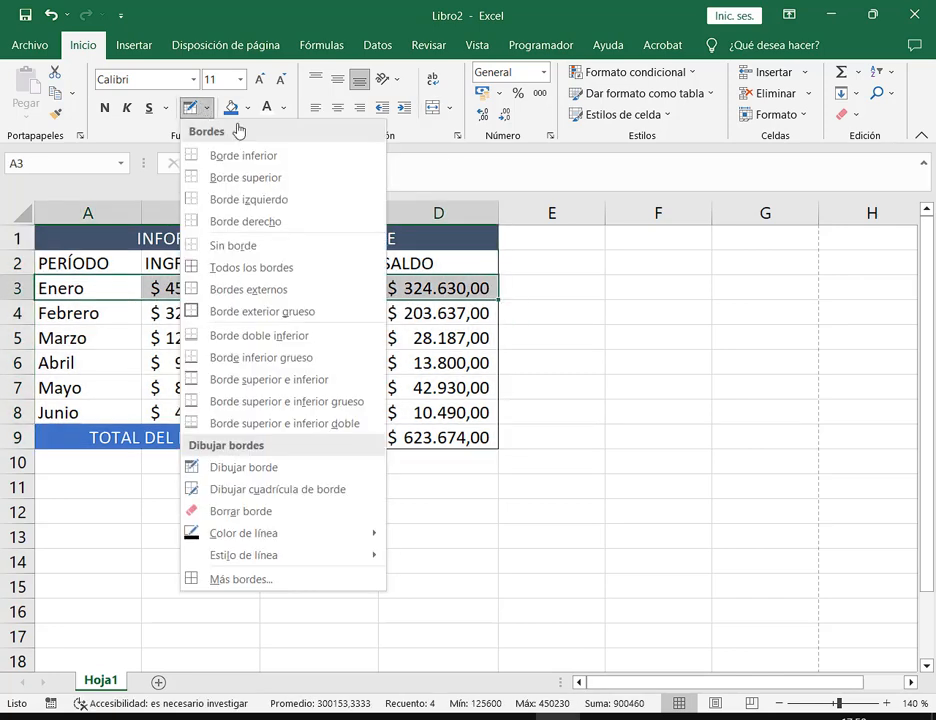
pyautogui.click(312, 157)
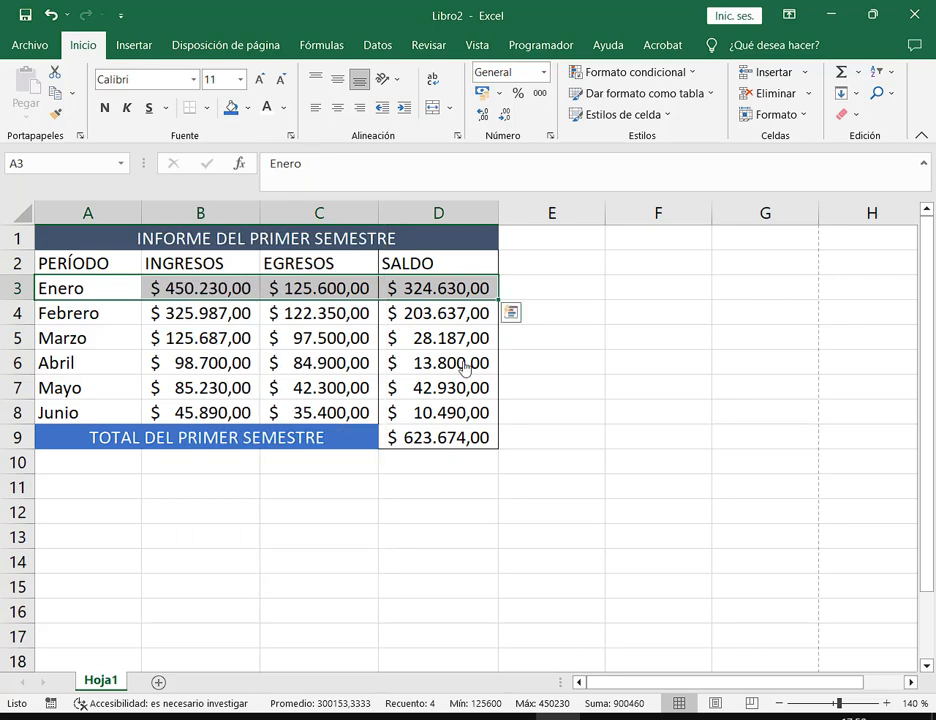
pyautogui.click(455, 316)
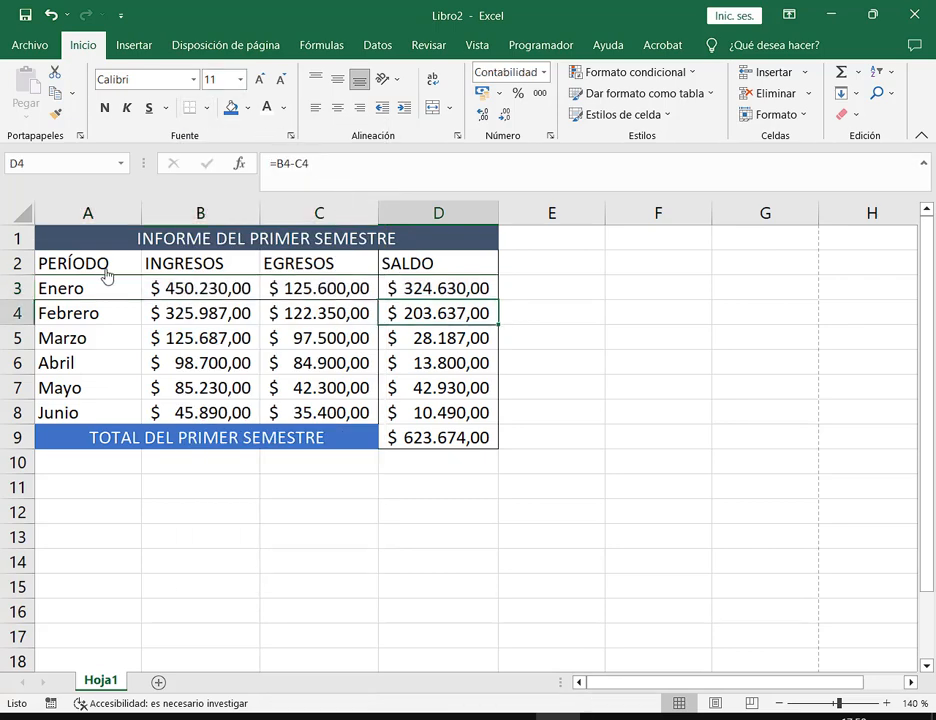
# Apply Todos los bordes to the whole table A2:D9
pyautogui.moveTo(104, 272); pyautogui.dragTo(445, 437)
pyautogui.click(208, 107)
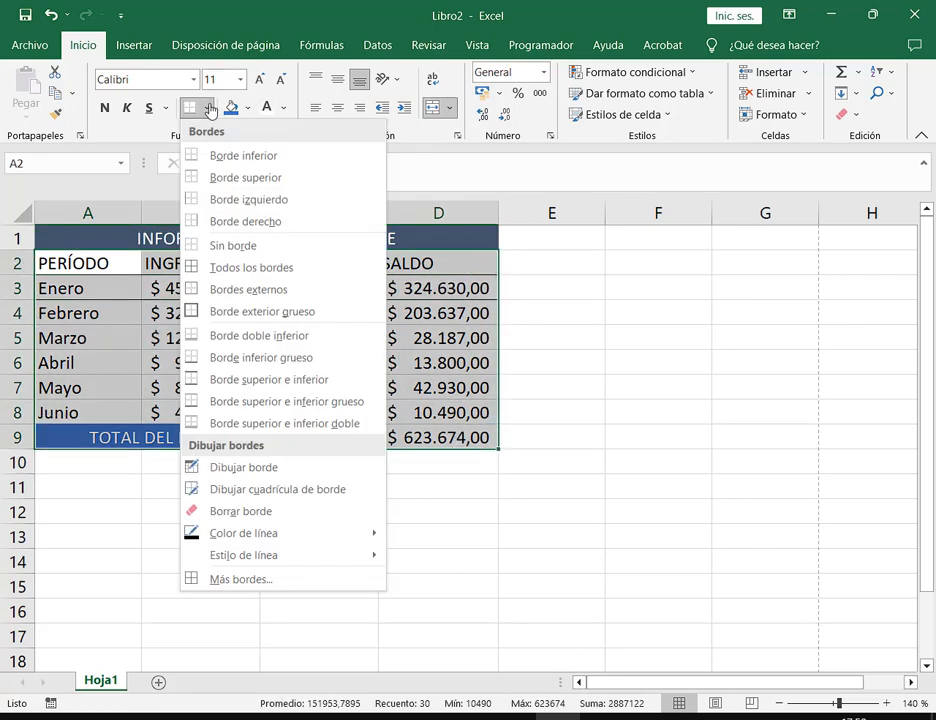
pyautogui.click(263, 270)
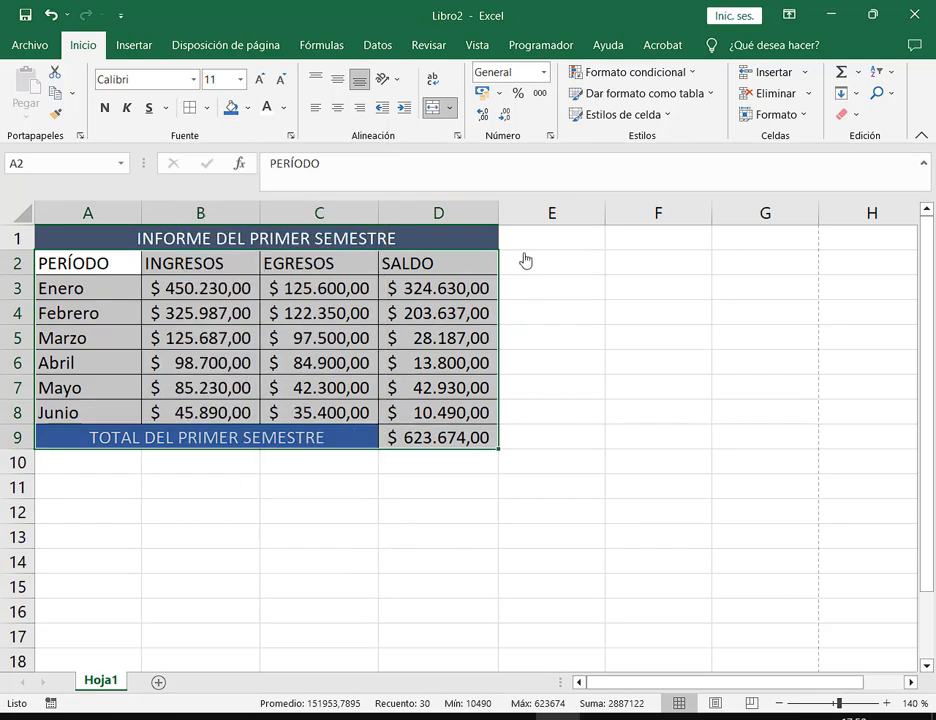
pyautogui.click(485, 262)
pyautogui.moveTo(480, 246); pyautogui.dragTo(482, 440)
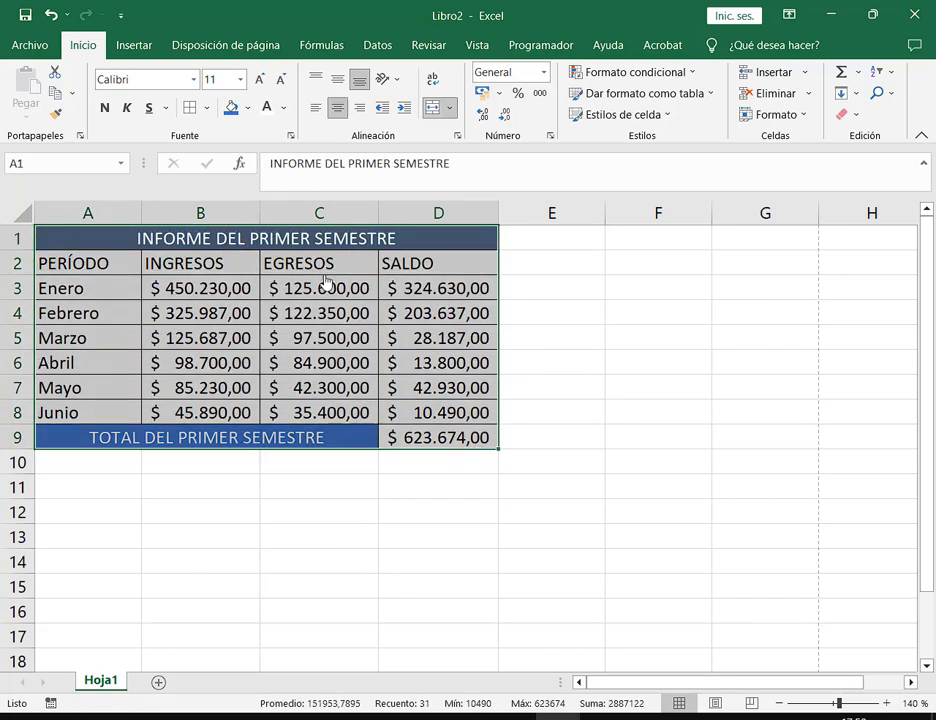
pyautogui.click(553, 243)
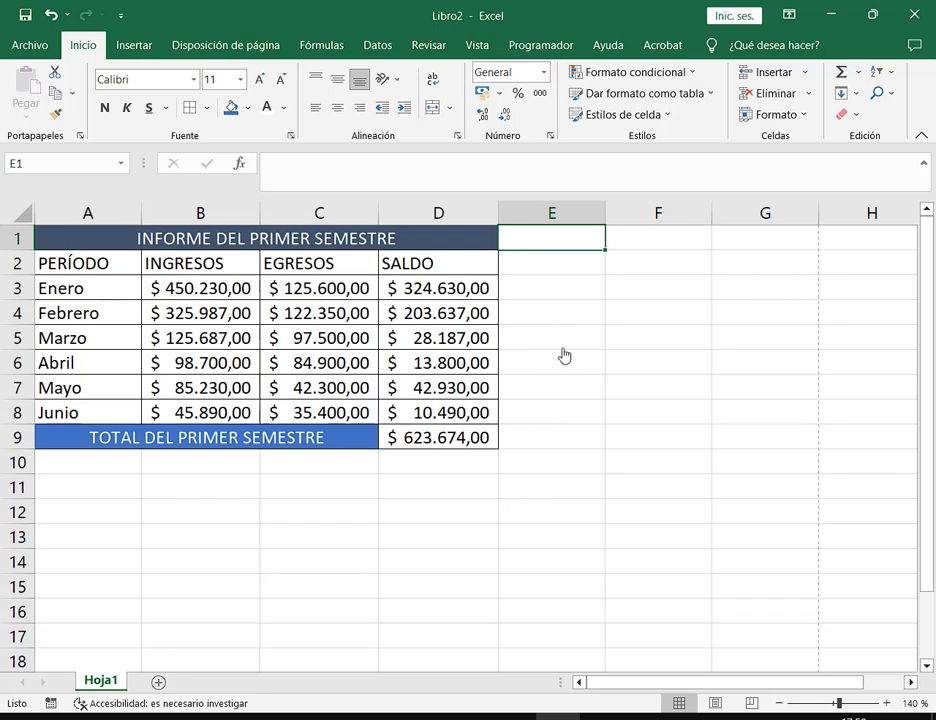
# In Save As, browse to the 01.Curso Operador de PC Avanzado\Excel folder
pyautogui.click(551, 296)
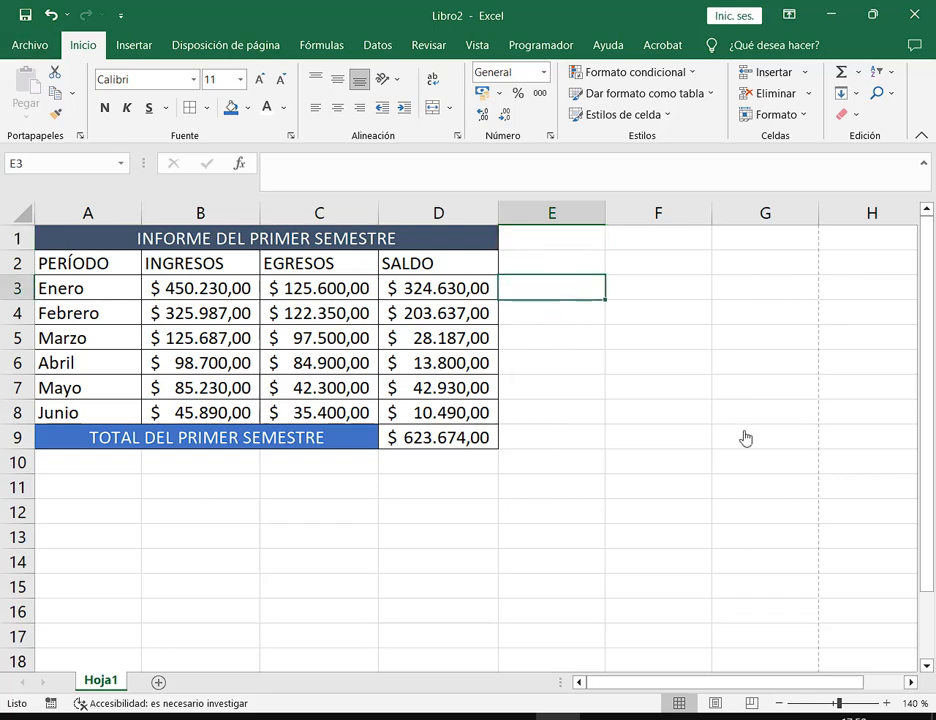
pyautogui.click(873, 22)
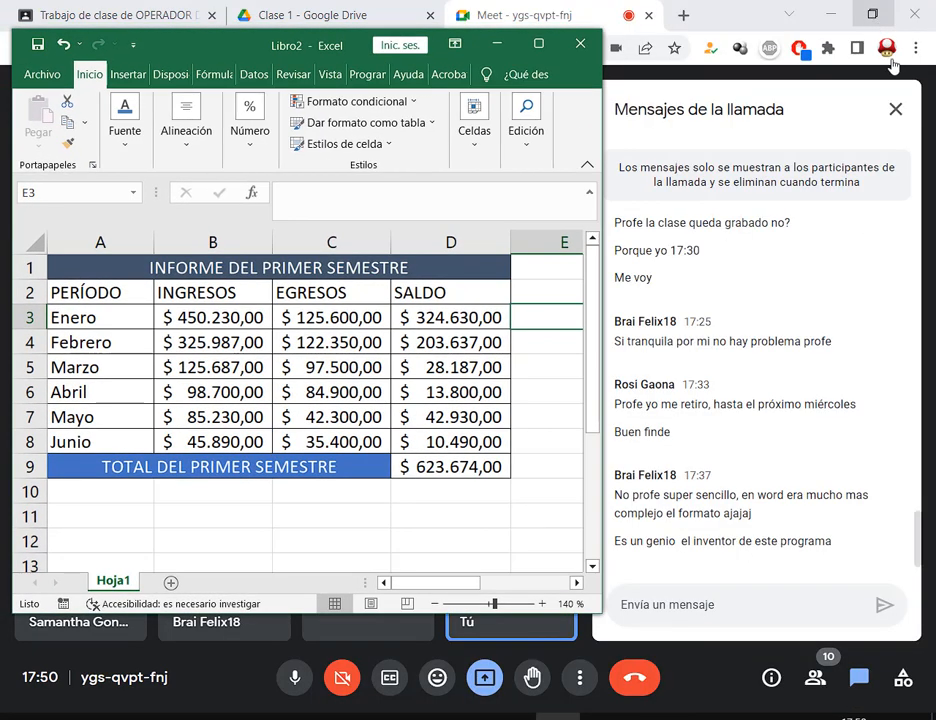
pyautogui.click(539, 44)
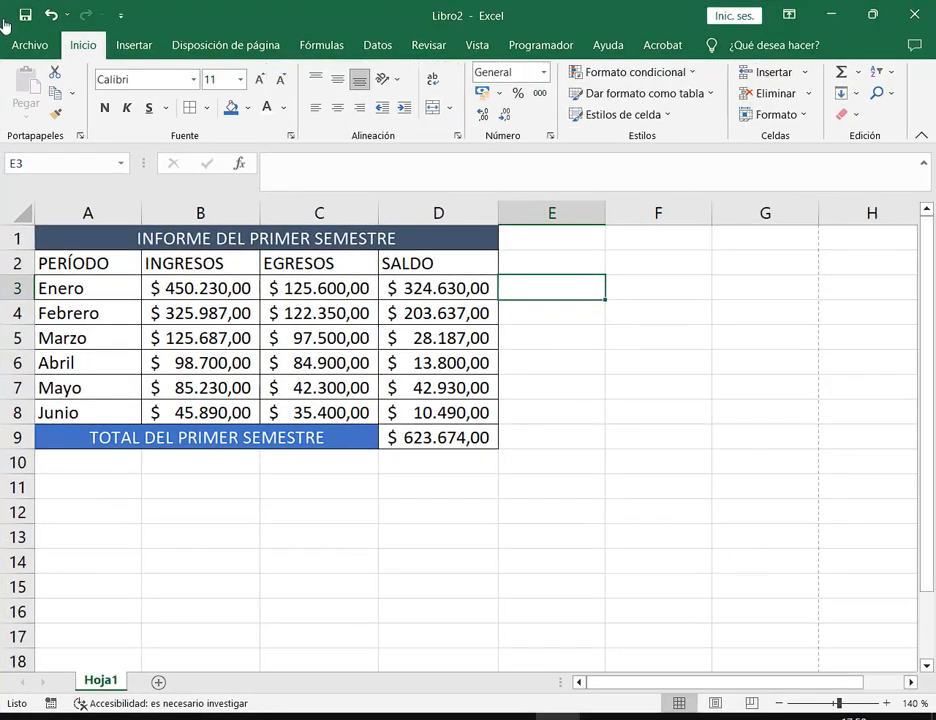
pyautogui.click(14, 44)
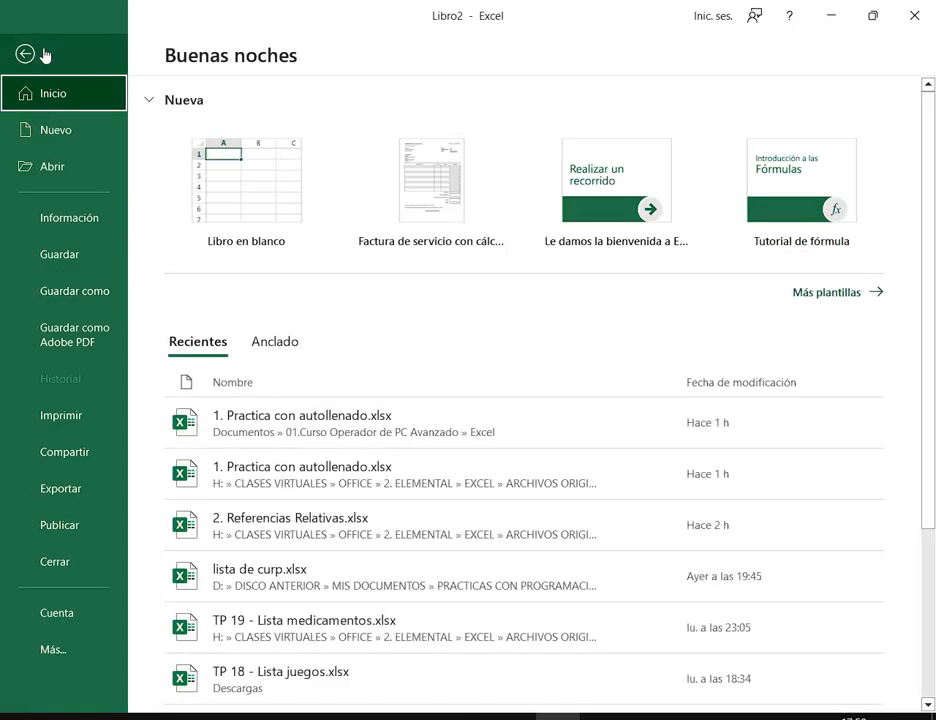
pyautogui.click(60, 291)
pyautogui.click(308, 341)
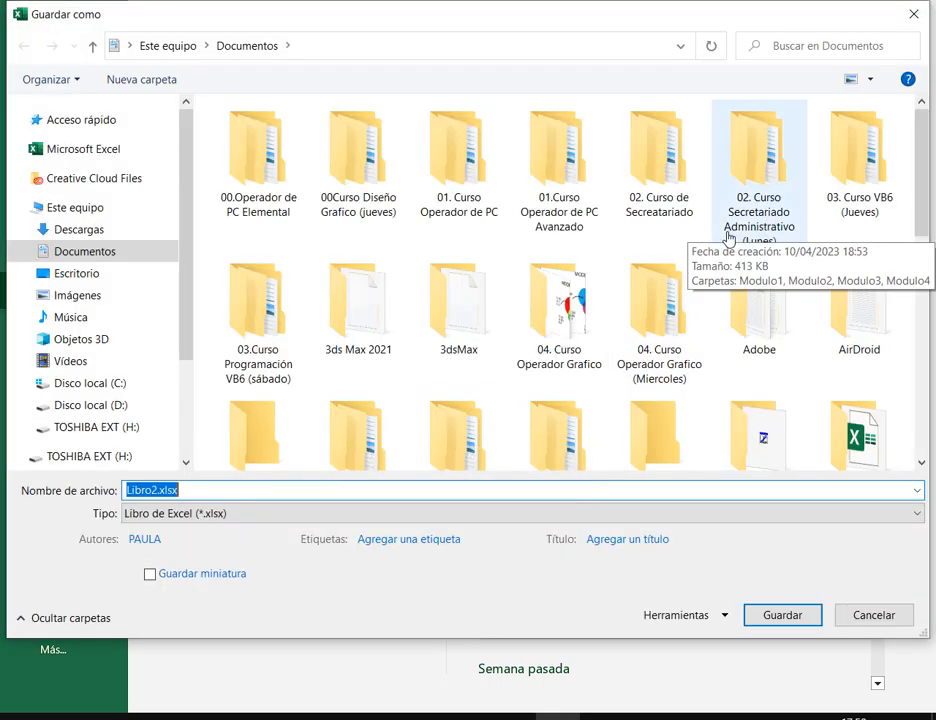
pyautogui.doubleClick(540, 170)
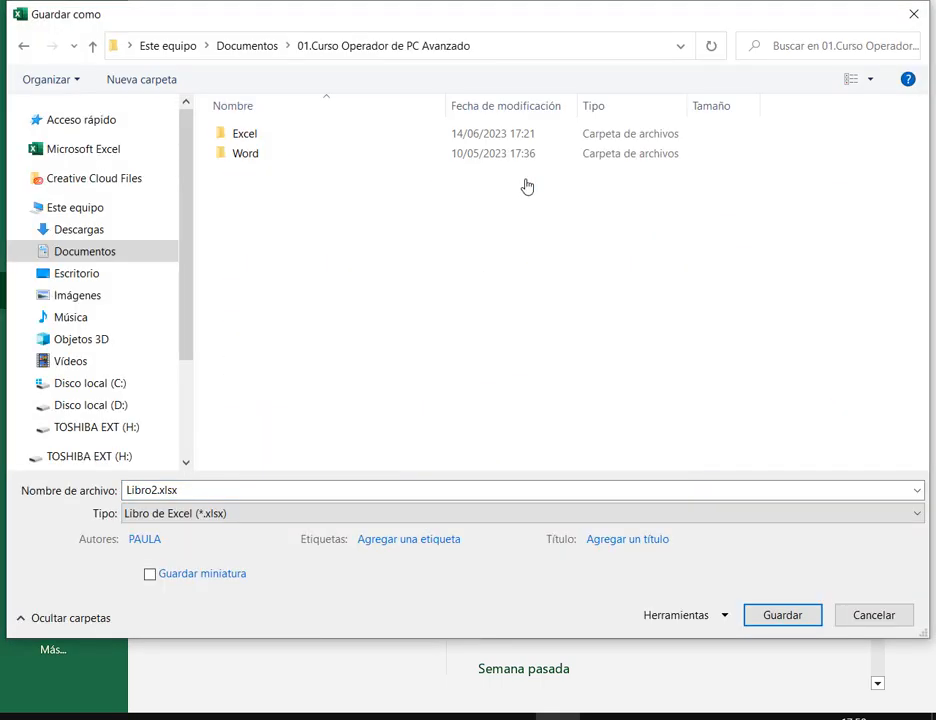
pyautogui.doubleClick(274, 136)
# Save the workbook as TP2.xlsx and close Excel
pyautogui.click(278, 136)
pyautogui.click(176, 491)
pyautogui.click(180, 490)
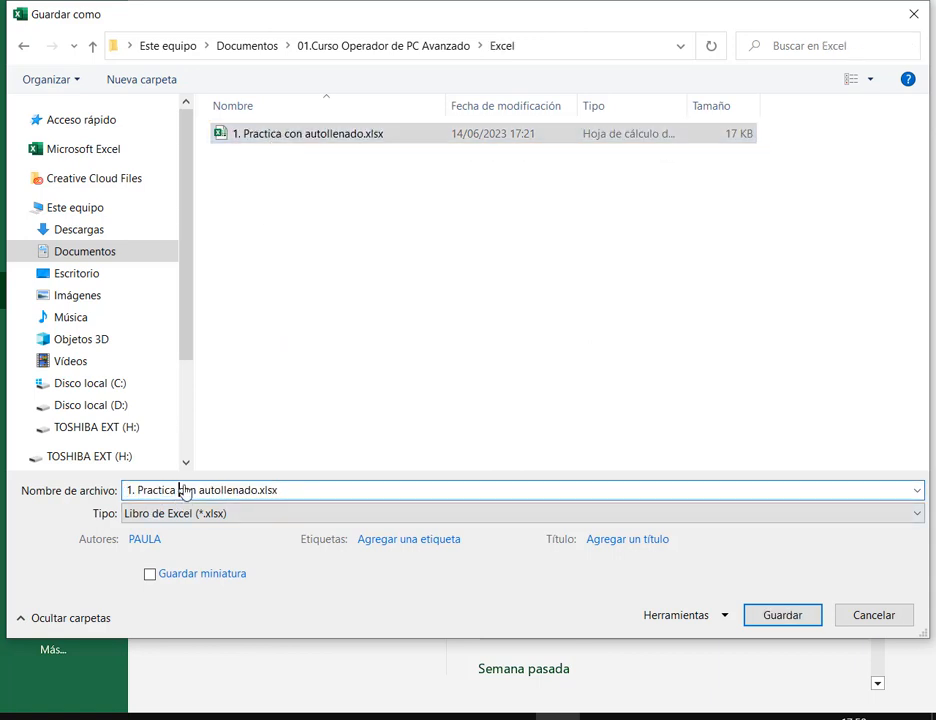
pyautogui.moveTo(130, 493); pyautogui.dragTo(291, 489)
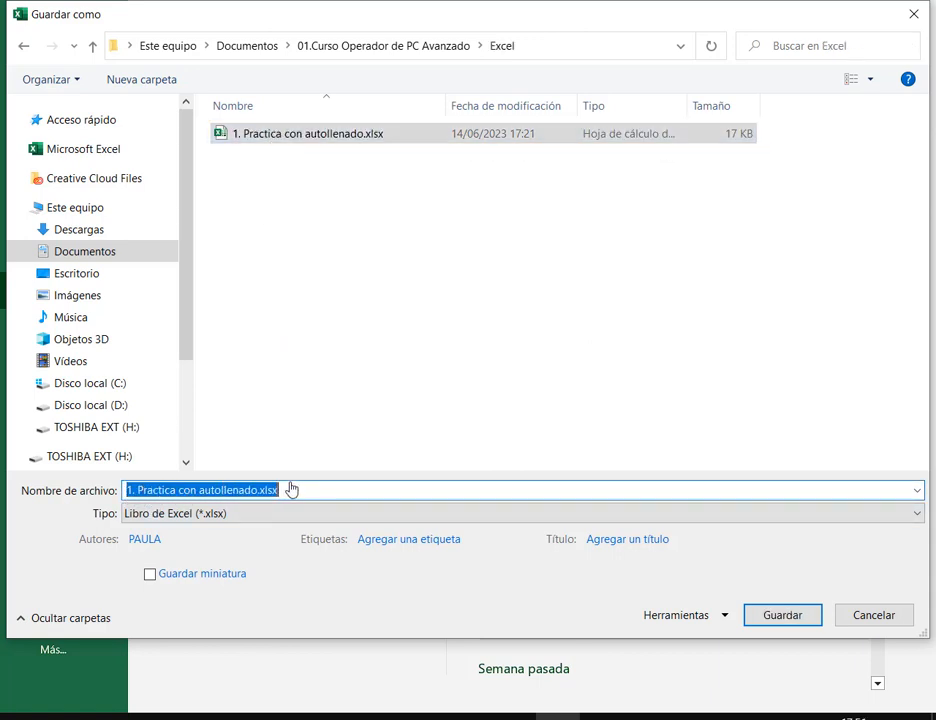
pyautogui.write('TP2')
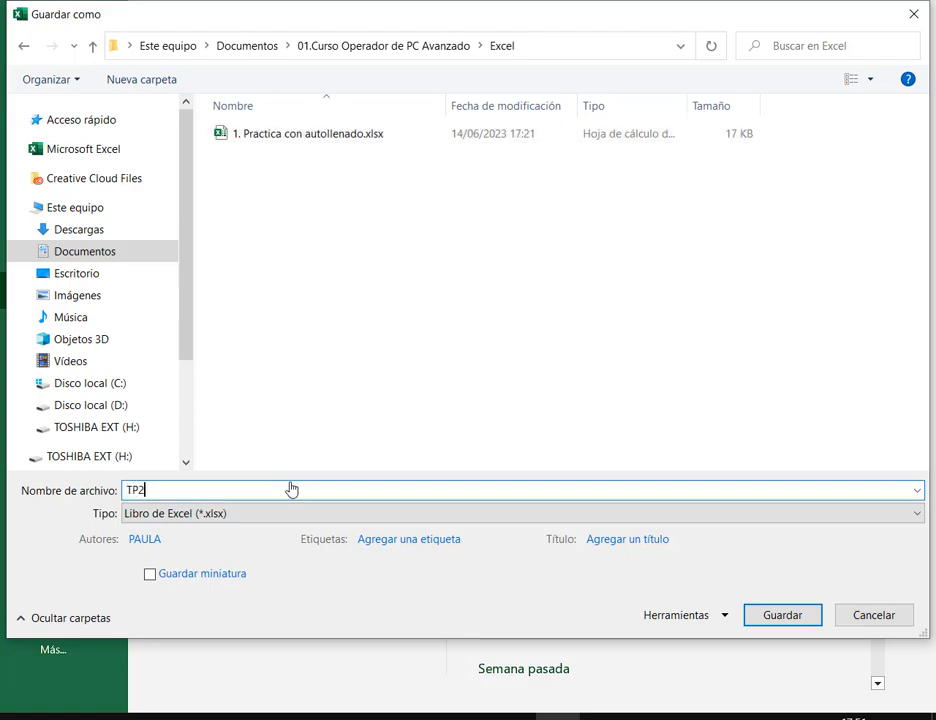
pyautogui.press('Return')
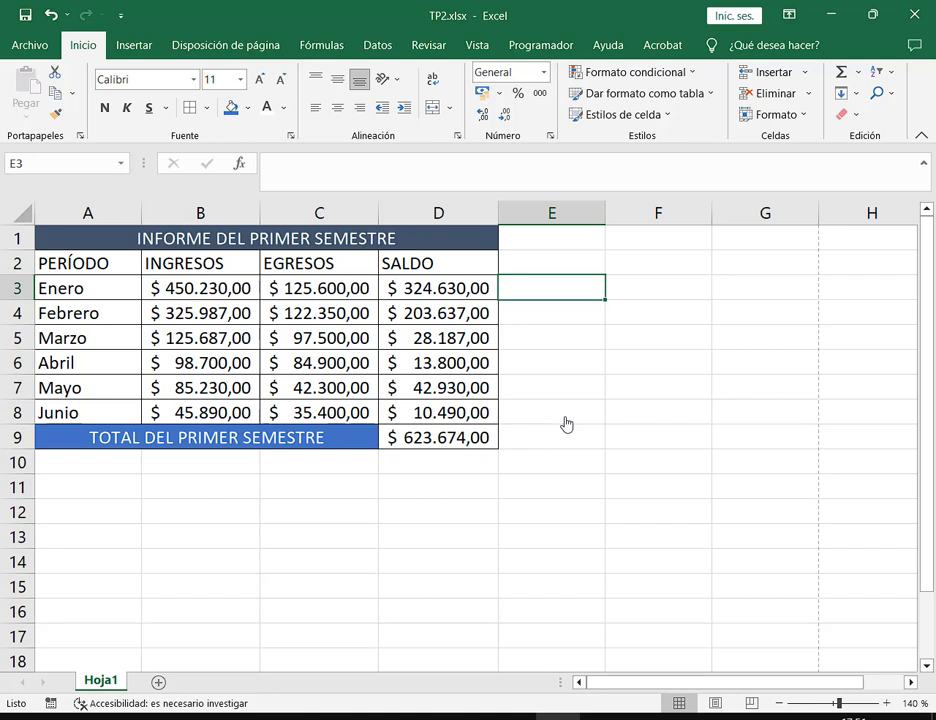
pyautogui.click(921, 23)
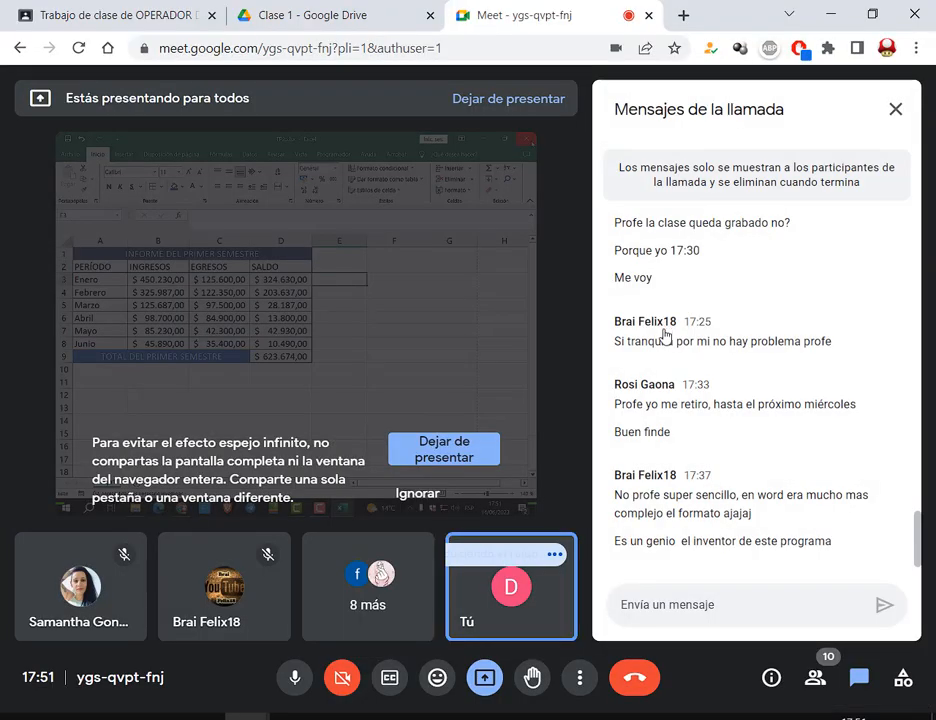
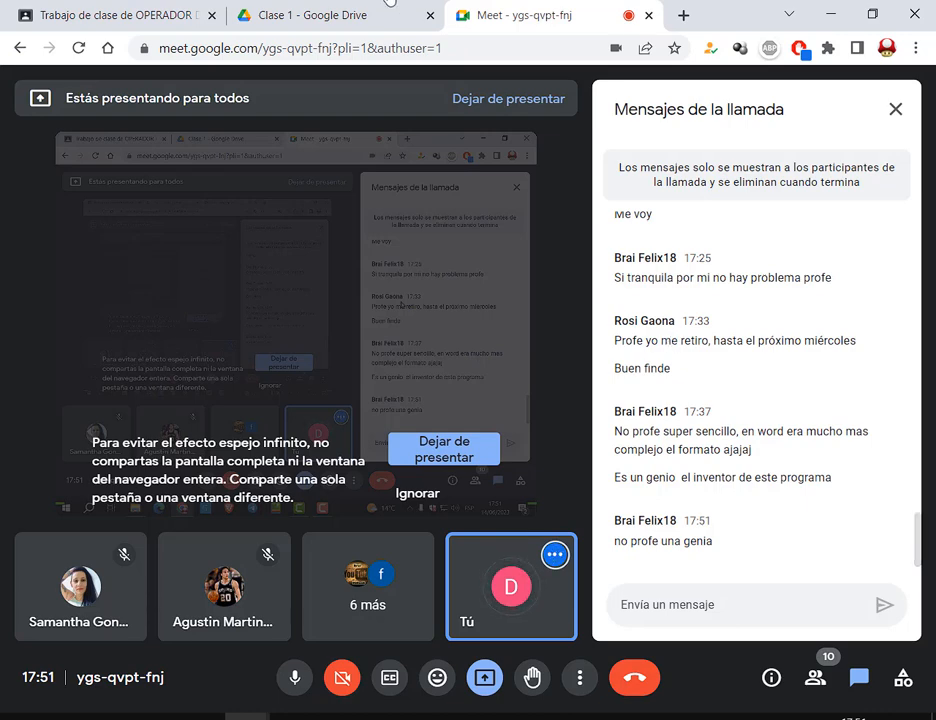
# In the Clase 1 Drive tab, close the PRÁCTICO Nº 2 preview and open 3. TP 3.pdf
pyautogui.click(326, 12)
pyautogui.click(886, 228)
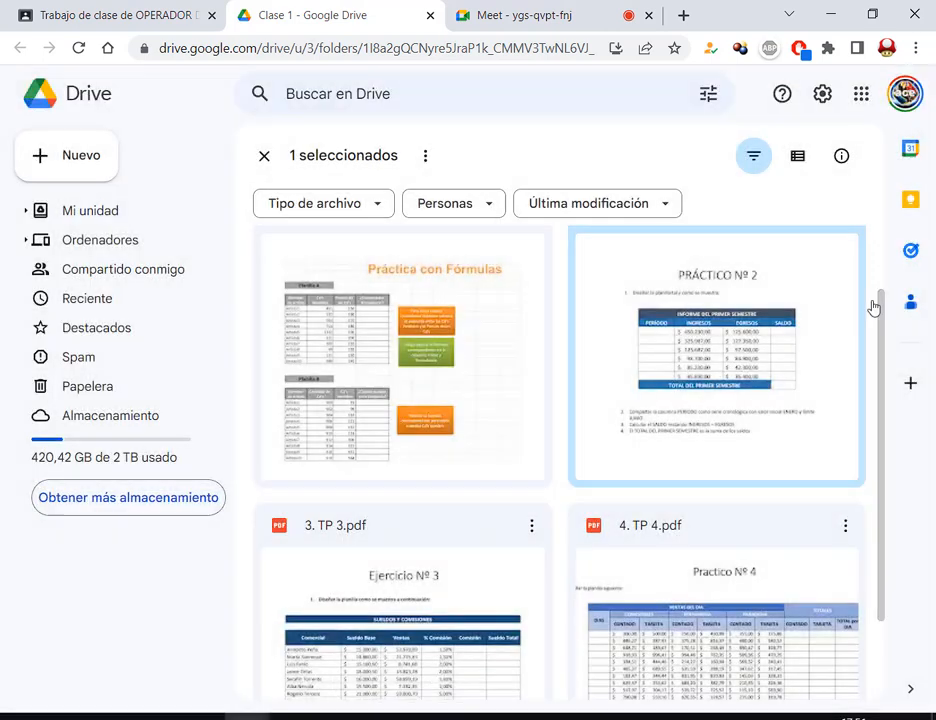
pyautogui.scroll(-1, 807, 371)
pyautogui.scroll(-1, 518, 288)
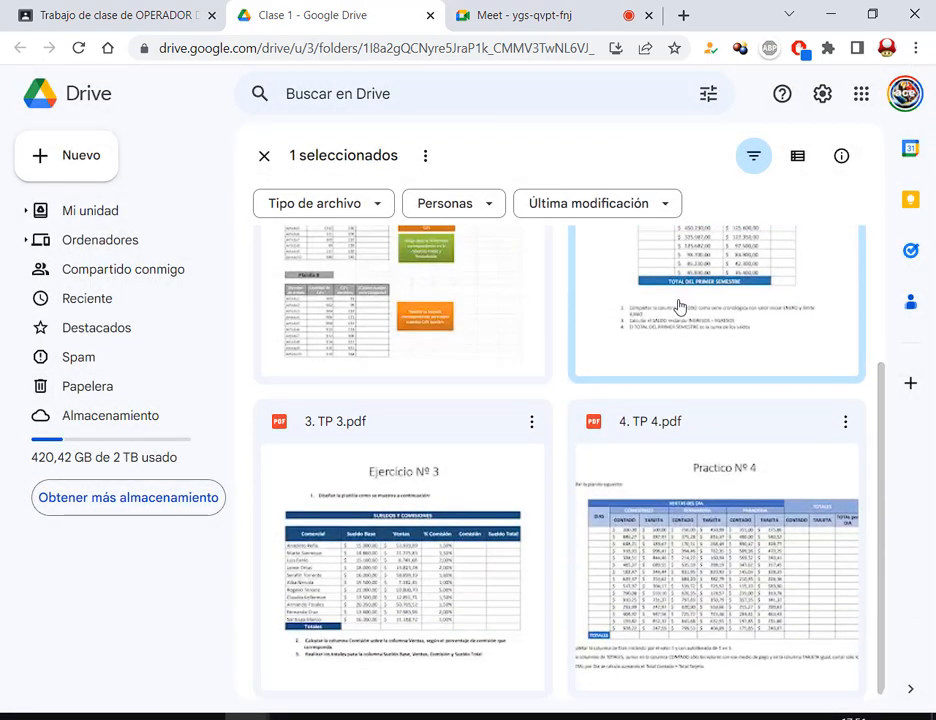
pyautogui.scroll(3, 679, 315)
pyautogui.scroll(-2, 733, 355)
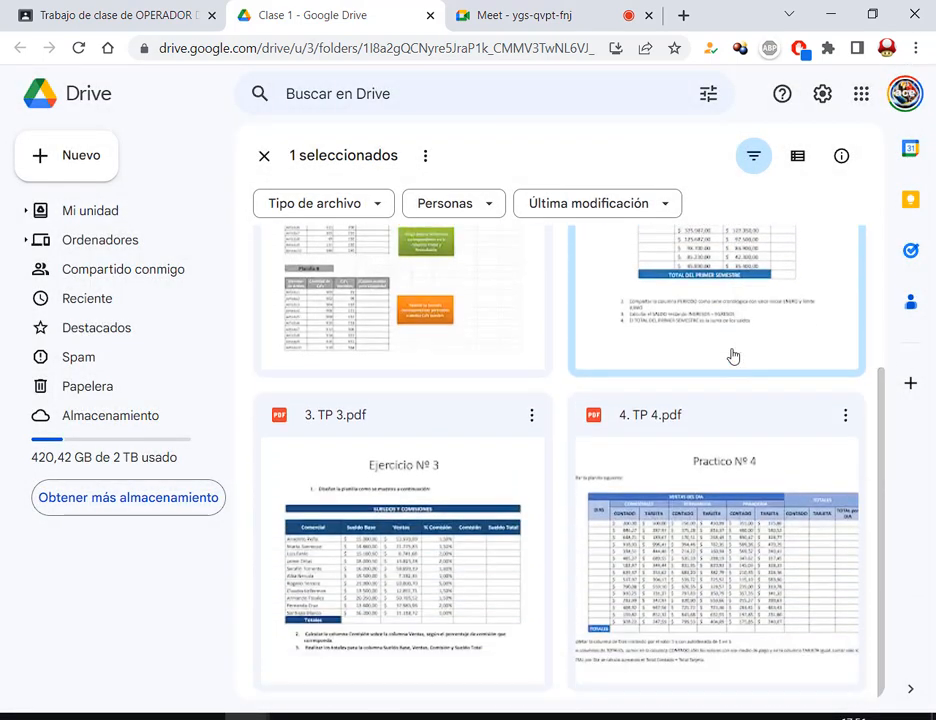
pyautogui.doubleClick(443, 493)
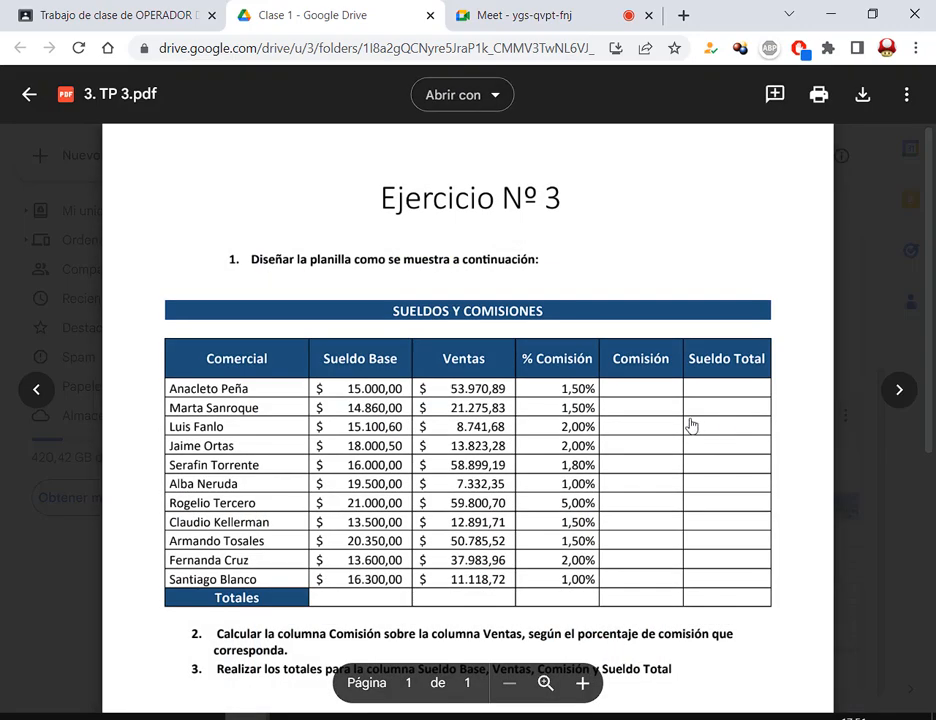
# Box the Comisión column and draw arrows to the first Ventas, % Comisión and Comisión values
pyautogui.scroll(-2, 694, 427)
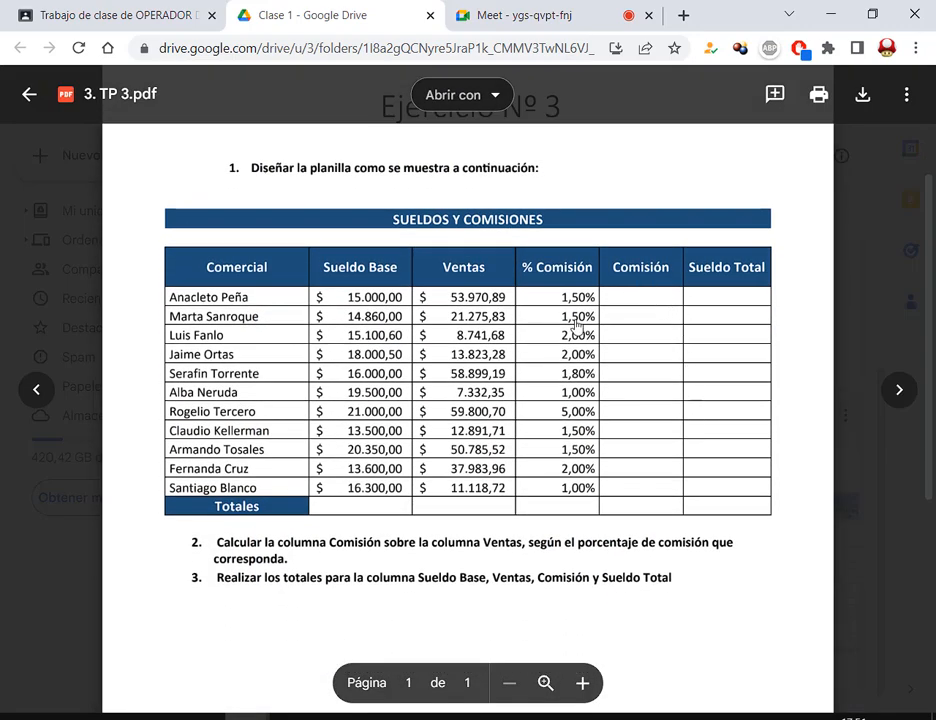
pyautogui.moveTo(216, 545); pyautogui.dragTo(507, 555)
pyautogui.click(342, 571)
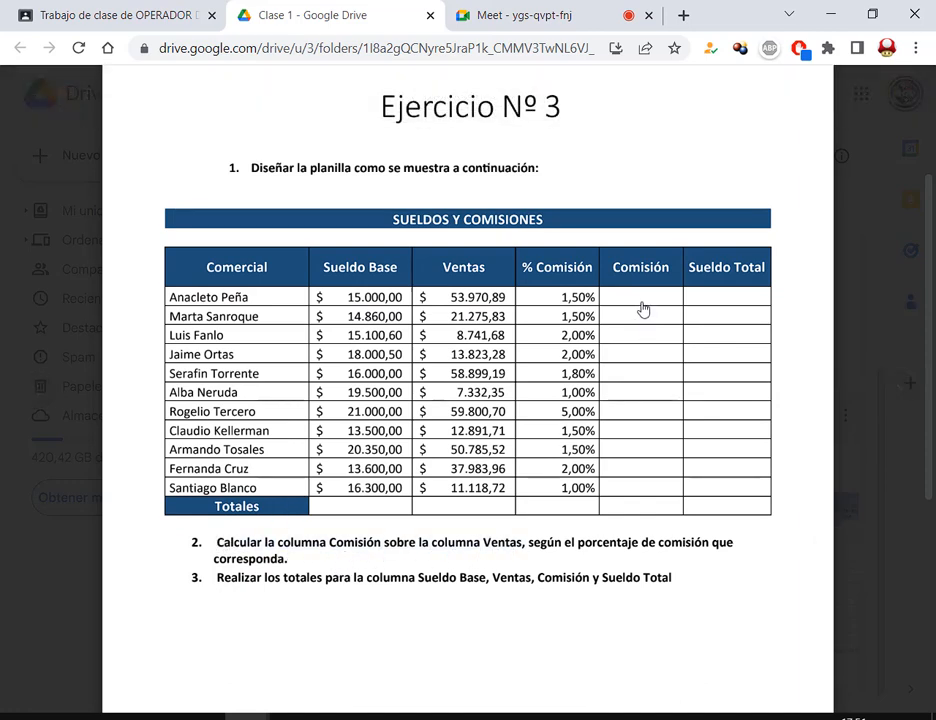
pyautogui.moveTo(608, 258)
pyautogui.mouseDown()
pyautogui.moveTo(675, 432)
pyautogui.moveTo(683, 495)
pyautogui.mouseUp()
pyautogui.moveTo(602, 290); pyautogui.dragTo(680, 494)
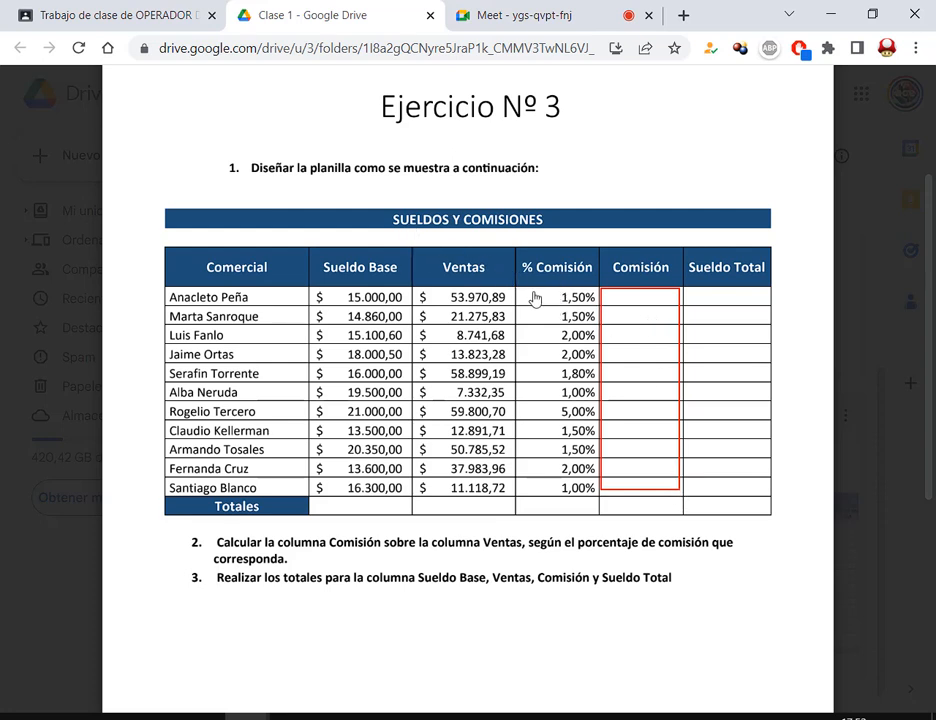
pyautogui.moveTo(507, 248); pyautogui.dragTo(503, 292)
pyautogui.moveTo(595, 244); pyautogui.dragTo(569, 293)
pyautogui.moveTo(656, 247); pyautogui.dragTo(648, 292)
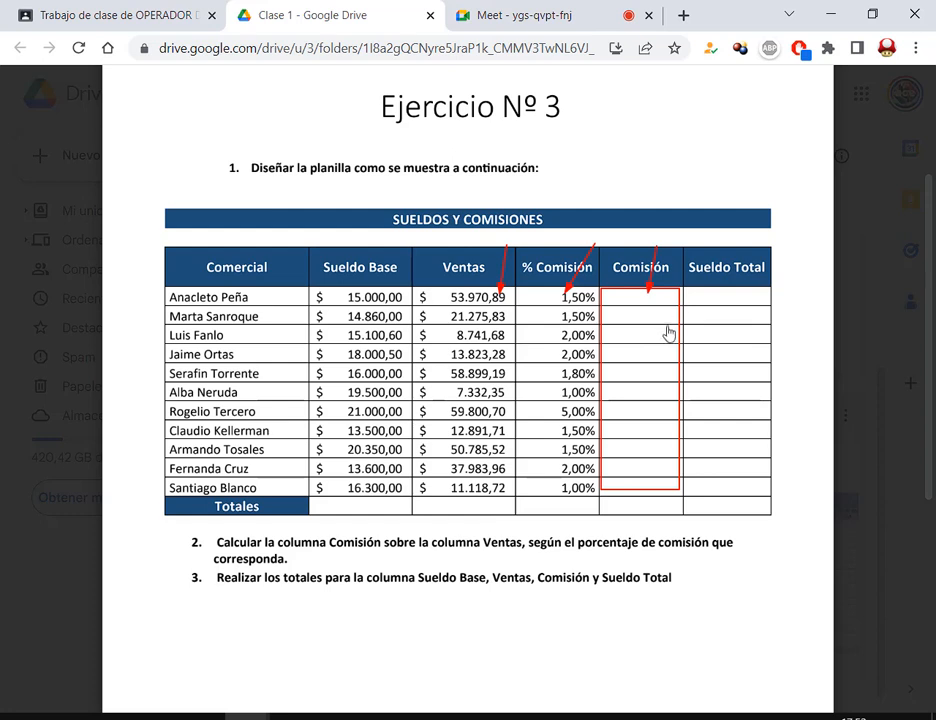
pyautogui.press('Escape')
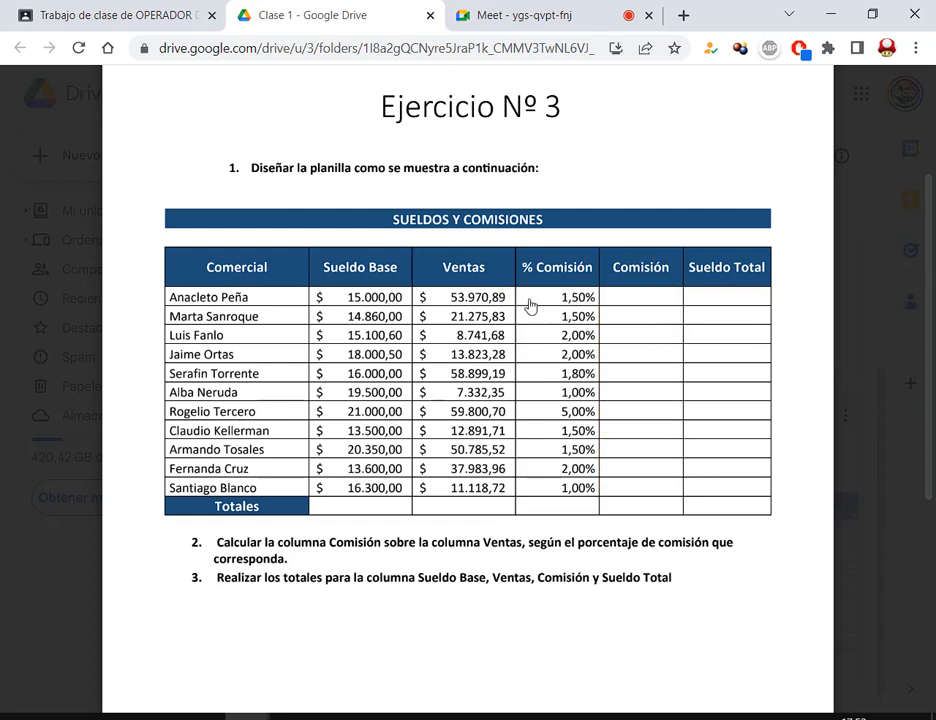
# Box the first row's Sueldo Base, Ventas, % Comisión, Comisión and Sueldo Total cells to explain the formulas
pyautogui.moveTo(413, 286); pyautogui.dragTo(601, 307)
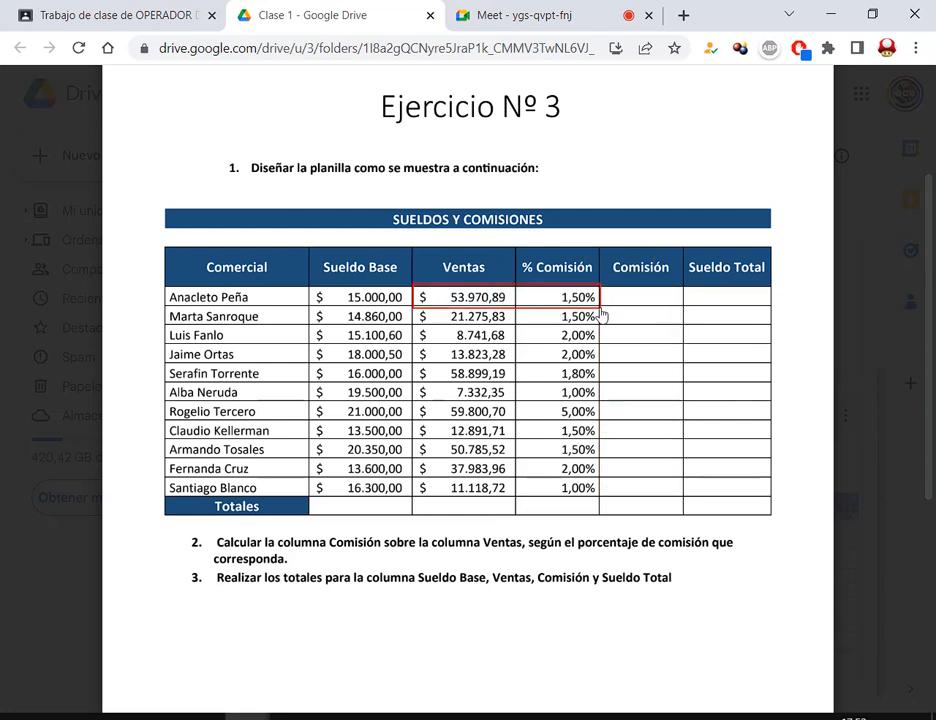
pyautogui.press('Escape')
pyautogui.moveTo(686, 287); pyautogui.dragTo(770, 307)
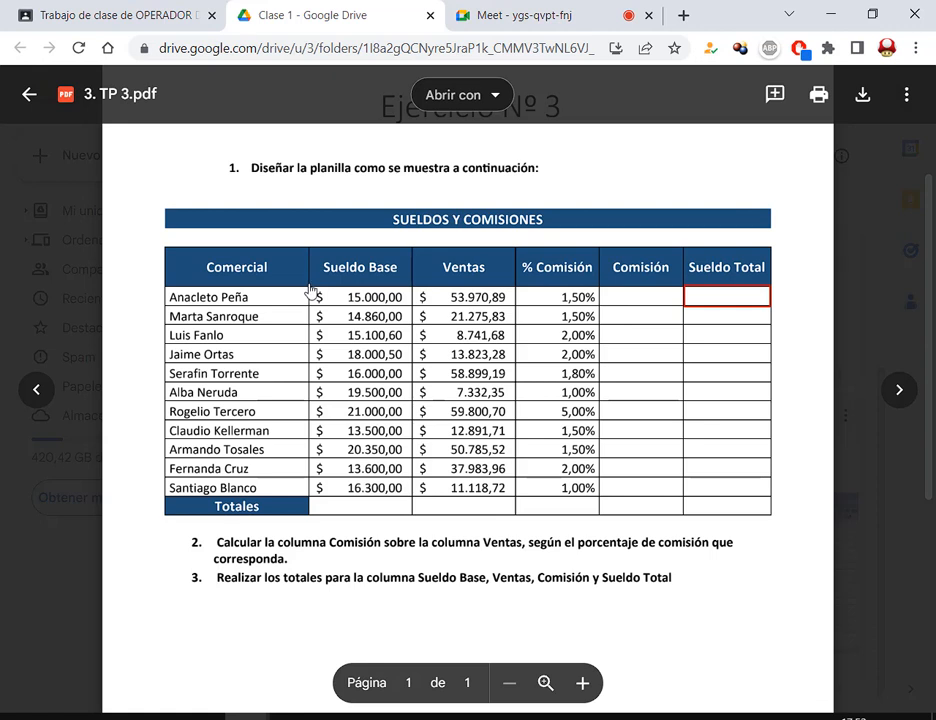
pyautogui.moveTo(310, 288)
pyautogui.mouseDown()
pyautogui.moveTo(345, 306)
pyautogui.moveTo(407, 306)
pyautogui.mouseUp()
pyautogui.moveTo(629, 307); pyautogui.dragTo(680, 313)
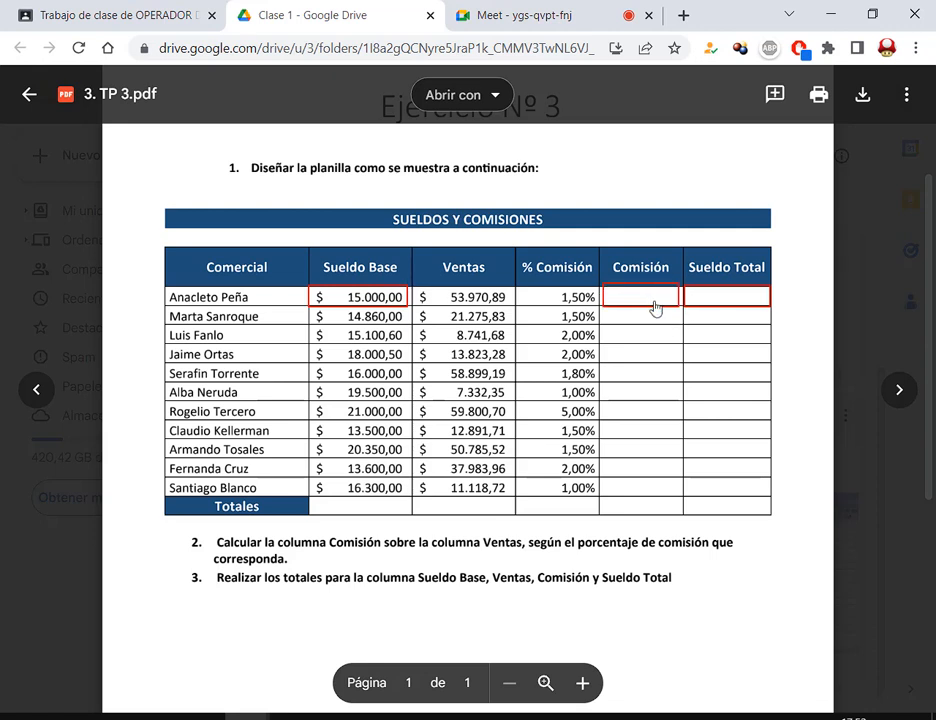
pyautogui.moveTo(607, 291); pyautogui.dragTo(666, 308)
pyautogui.moveTo(429, 286); pyautogui.dragTo(589, 313)
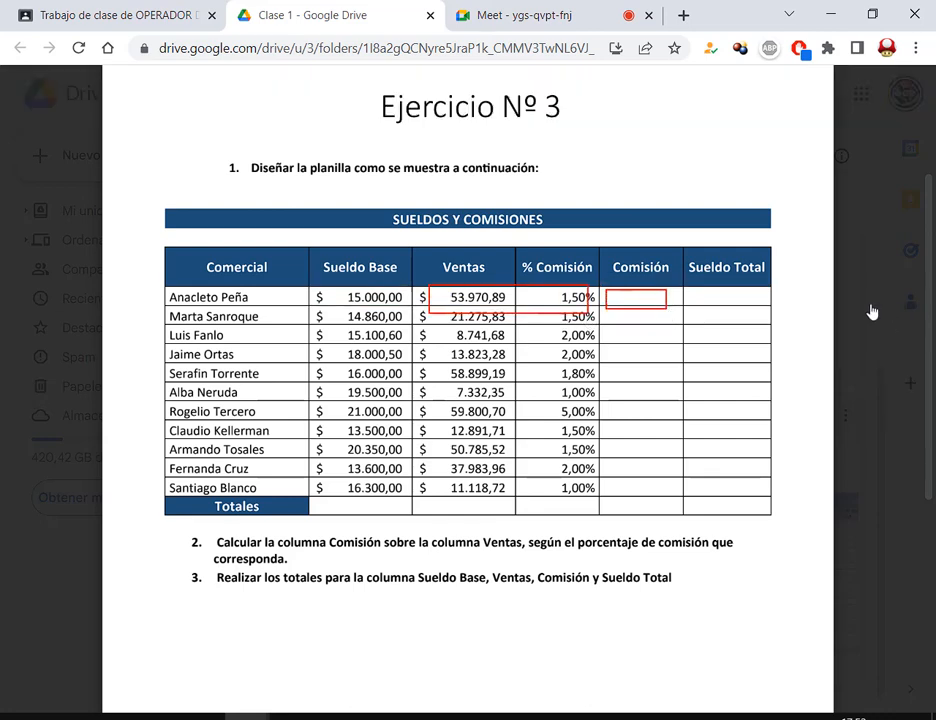
pyautogui.press('Escape')
pyautogui.moveTo(704, 289); pyautogui.dragTo(754, 301)
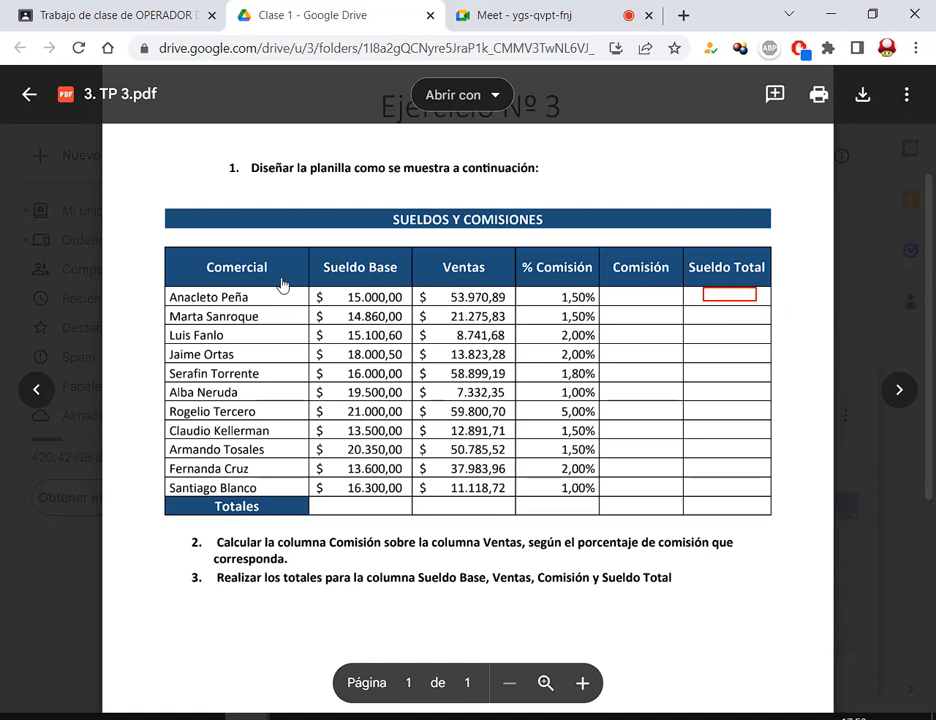
pyautogui.moveTo(314, 288); pyautogui.dragTo(407, 309)
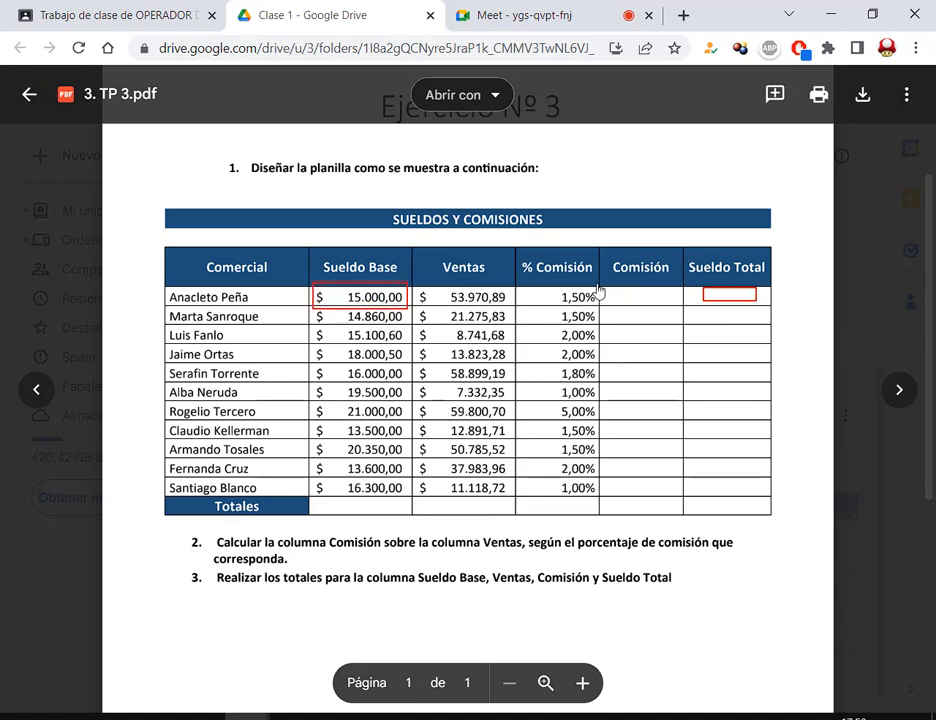
pyautogui.moveTo(602, 287); pyautogui.dragTo(666, 306)
pyautogui.press('Escape')
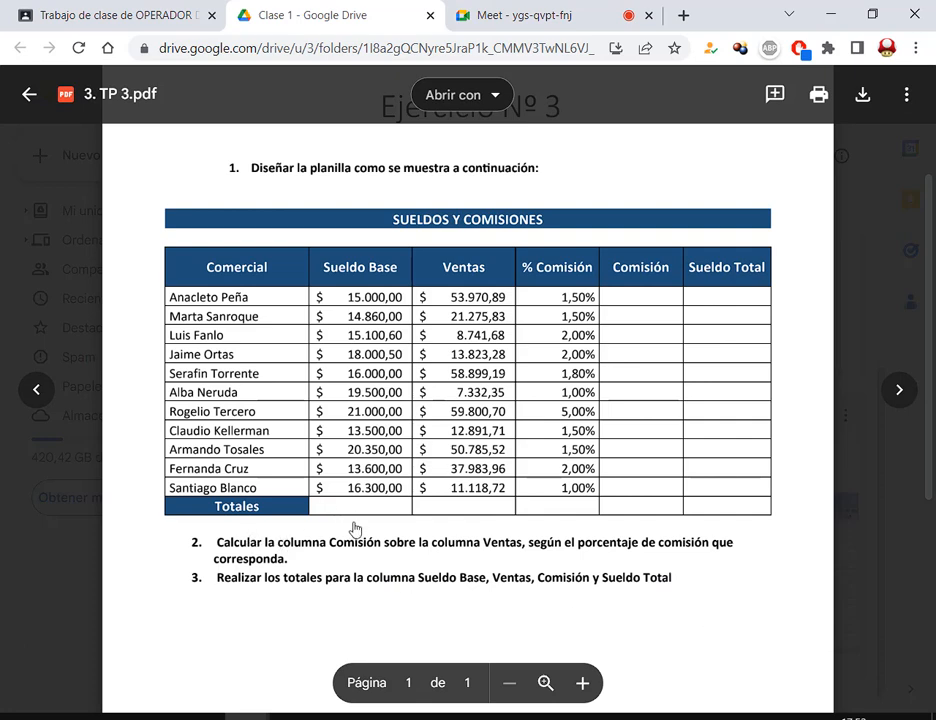
# Point arrows at the Totales cells under Sueldo Base, Ventas, Comisión and Sueldo Total
pyautogui.moveTo(347, 556); pyautogui.dragTo(358, 512)
pyautogui.moveTo(437, 558); pyautogui.dragTo(452, 513)
pyautogui.moveTo(673, 563); pyautogui.dragTo(660, 518)
pyautogui.moveTo(731, 565); pyautogui.dragTo(717, 511)
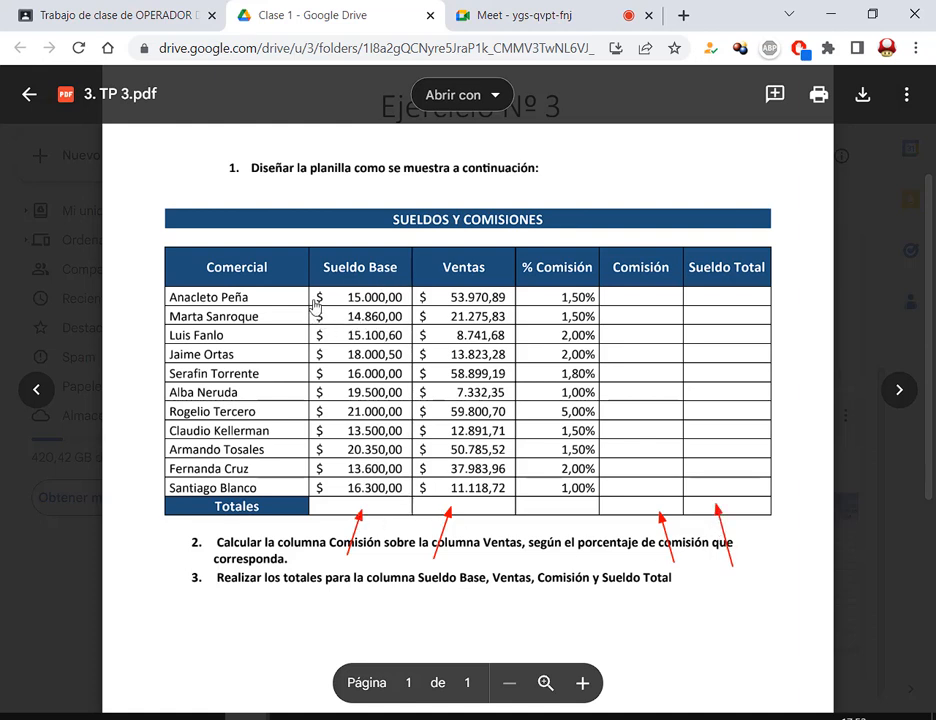
pyautogui.moveTo(308, 289)
pyautogui.mouseDown()
pyautogui.moveTo(350, 358)
pyautogui.moveTo(409, 505)
pyautogui.mouseUp()
pyautogui.press('Escape')
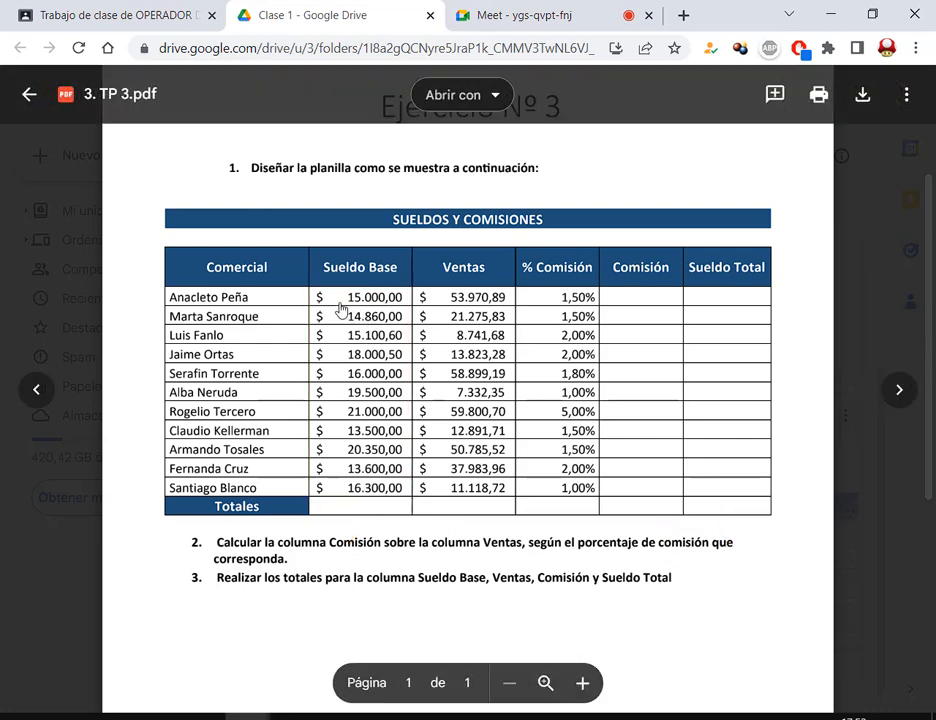
# Box the Sueldo Base, Ventas, Comisión and Sueldo Total columns down to Totales, then close the preview
pyautogui.moveTo(308, 292)
pyautogui.mouseDown()
pyautogui.moveTo(312, 470)
pyautogui.moveTo(408, 515)
pyautogui.mouseUp()
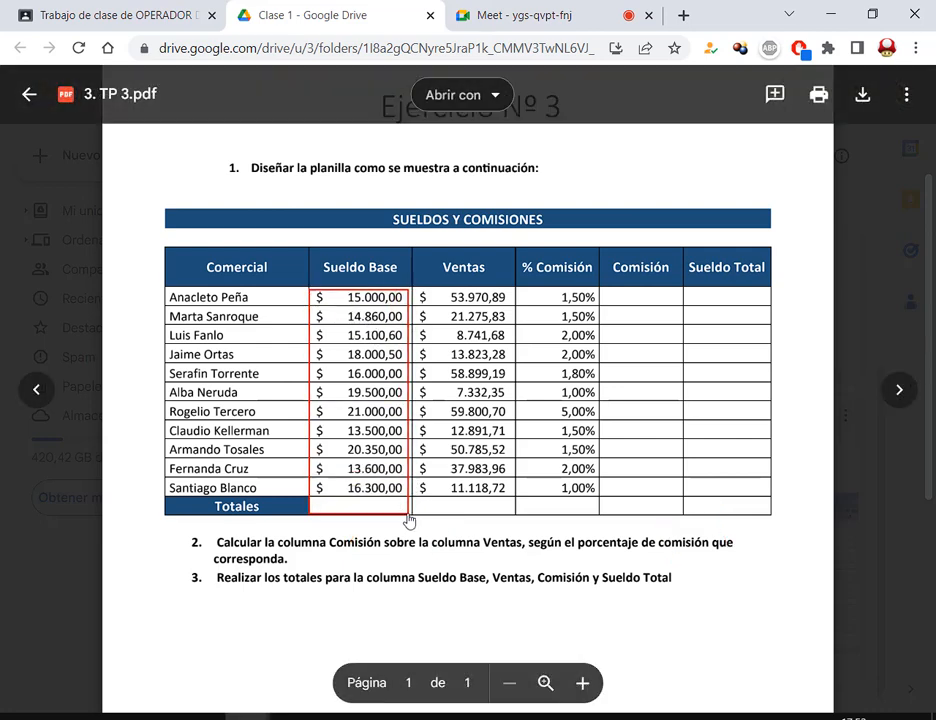
pyautogui.moveTo(415, 292); pyautogui.dragTo(505, 515)
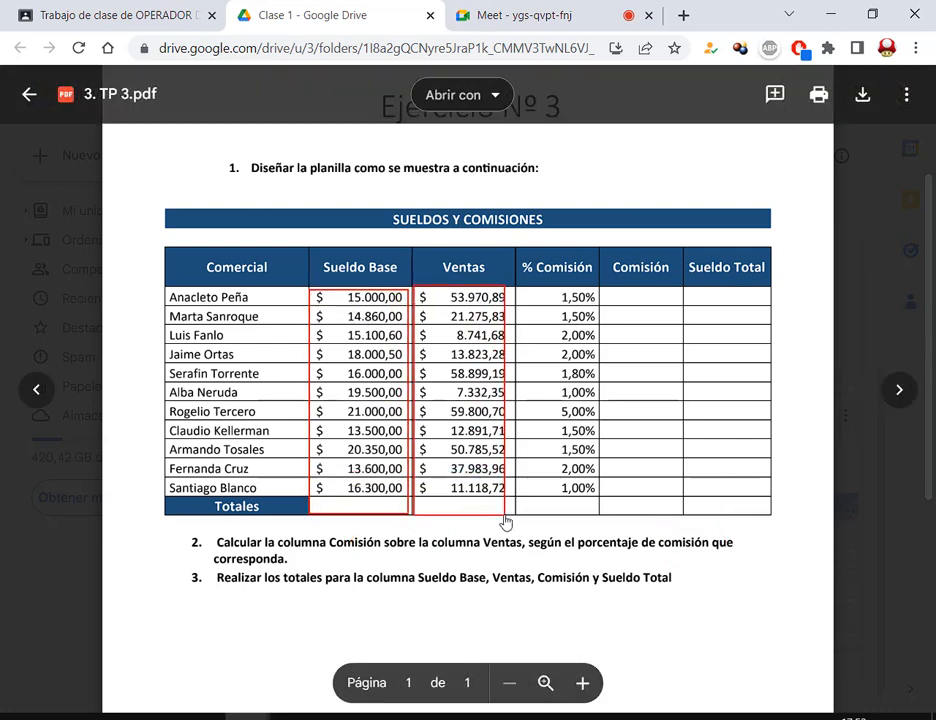
pyautogui.moveTo(602, 290)
pyautogui.mouseDown()
pyautogui.moveTo(785, 485)
pyautogui.moveTo(767, 526)
pyautogui.moveTo(763, 515)
pyautogui.mouseUp()
pyautogui.press('Escape')
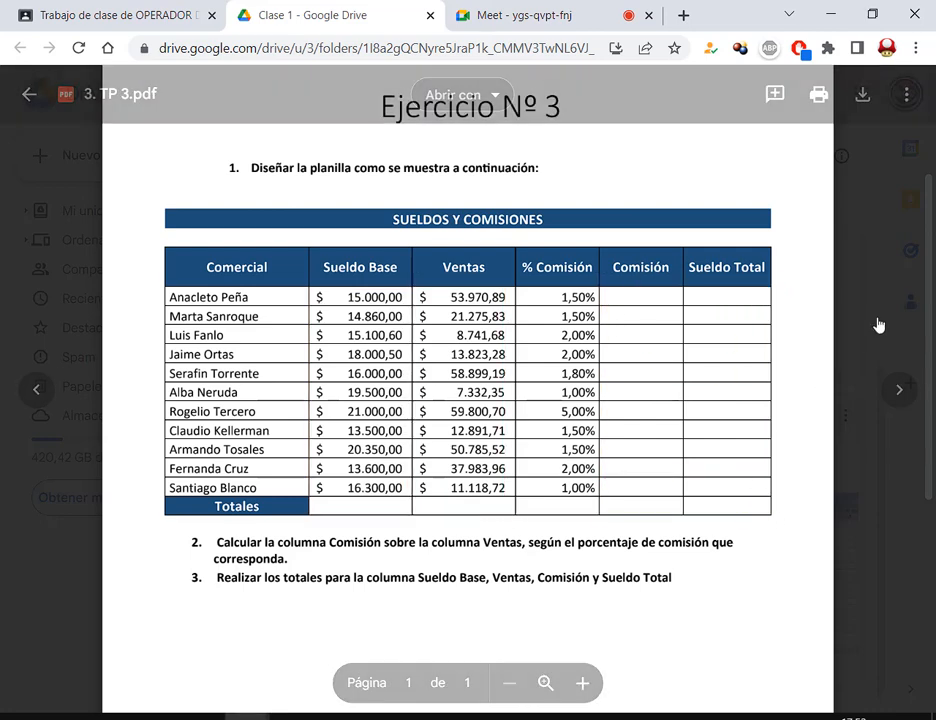
pyautogui.click(893, 305)
# Open 4. TP 4.pdf, highlight its 'autollenado de 1 en 1' instruction, then go to Classroom's classwork page
pyautogui.doubleClick(748, 545)
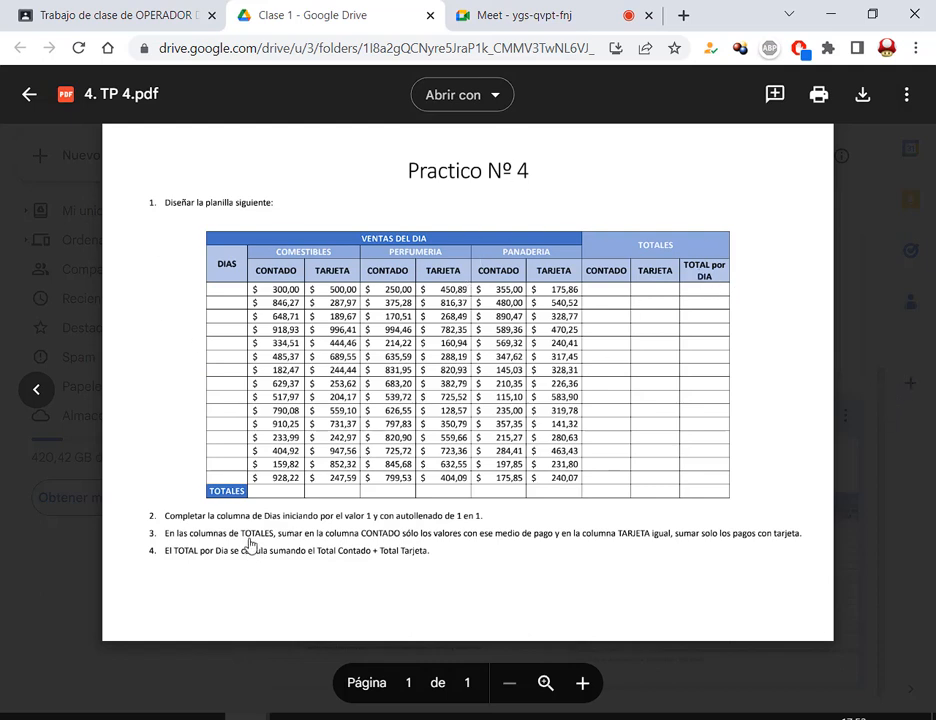
pyautogui.moveTo(241, 512); pyautogui.dragTo(492, 541)
pyautogui.moveTo(432, 513); pyautogui.dragTo(541, 554)
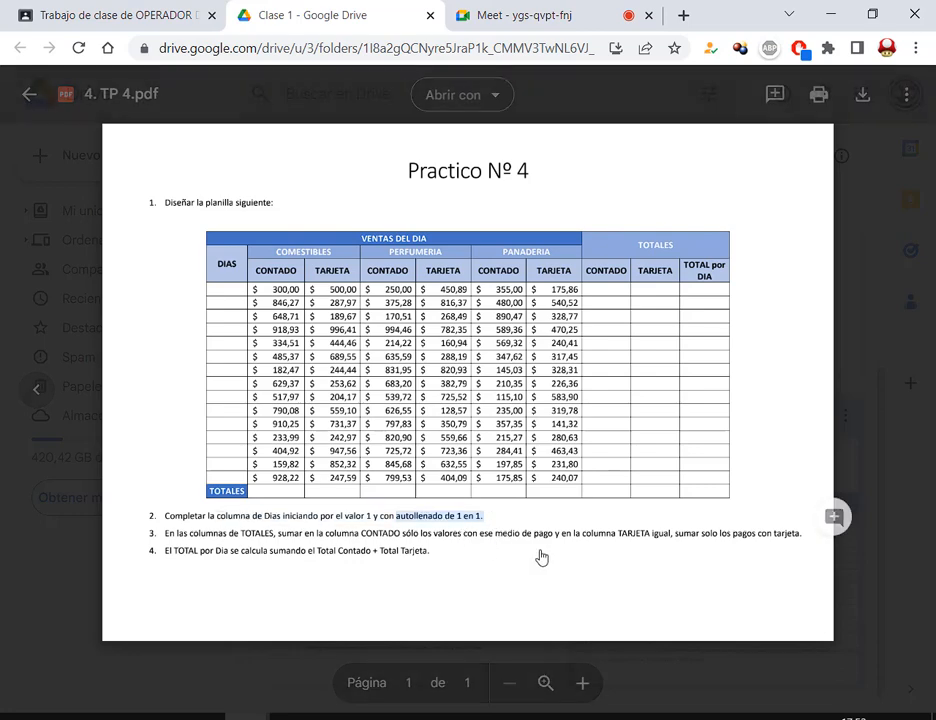
pyautogui.moveTo(371, 525); pyautogui.dragTo(509, 537)
pyautogui.moveTo(400, 520); pyautogui.dragTo(429, 524)
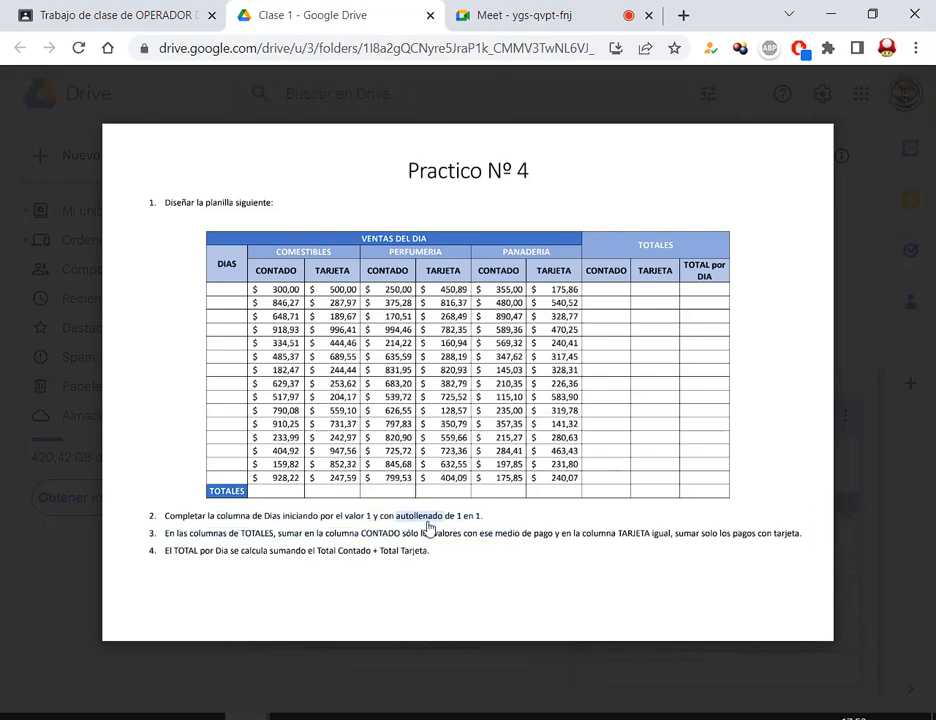
pyautogui.click(888, 328)
pyautogui.click(441, 522)
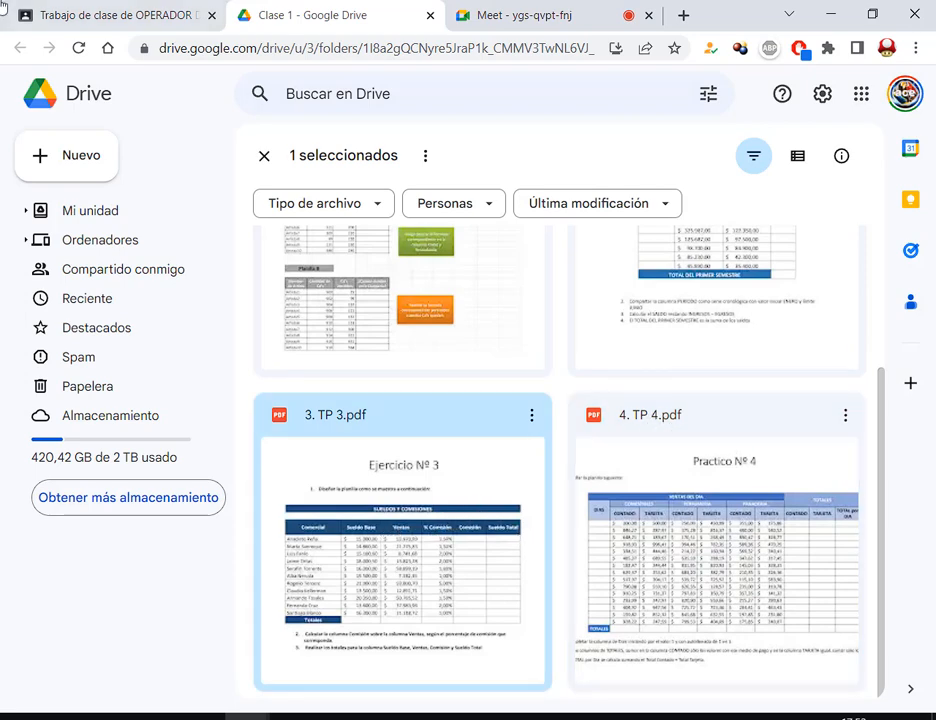
pyautogui.click(88, 15)
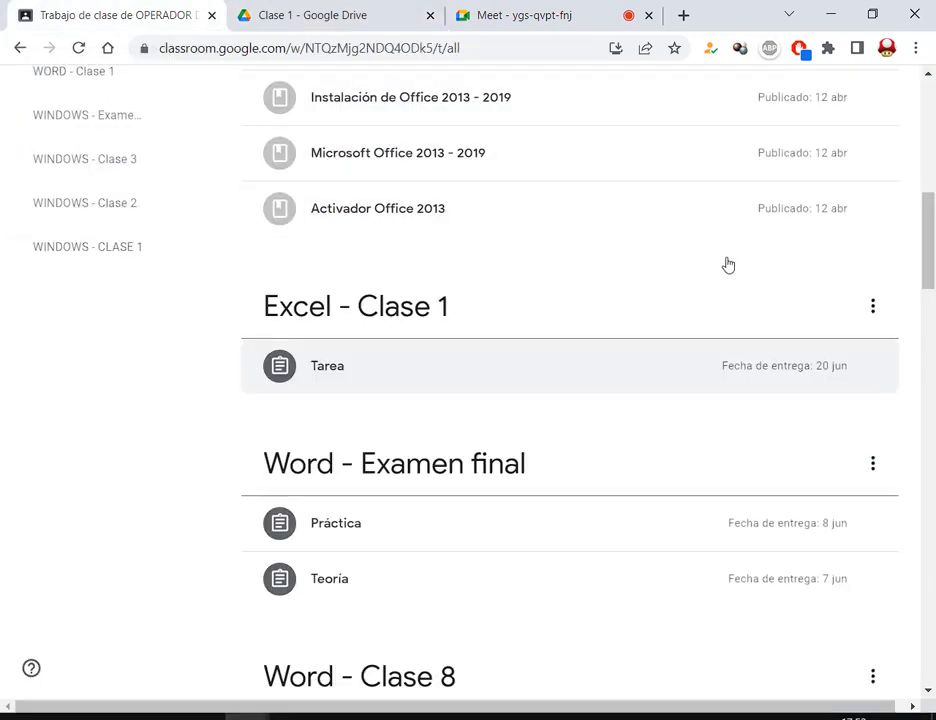
# Open the details of the Tarea under Excel - Clase 1 and show its Añadir o crear options
pyautogui.click(334, 374)
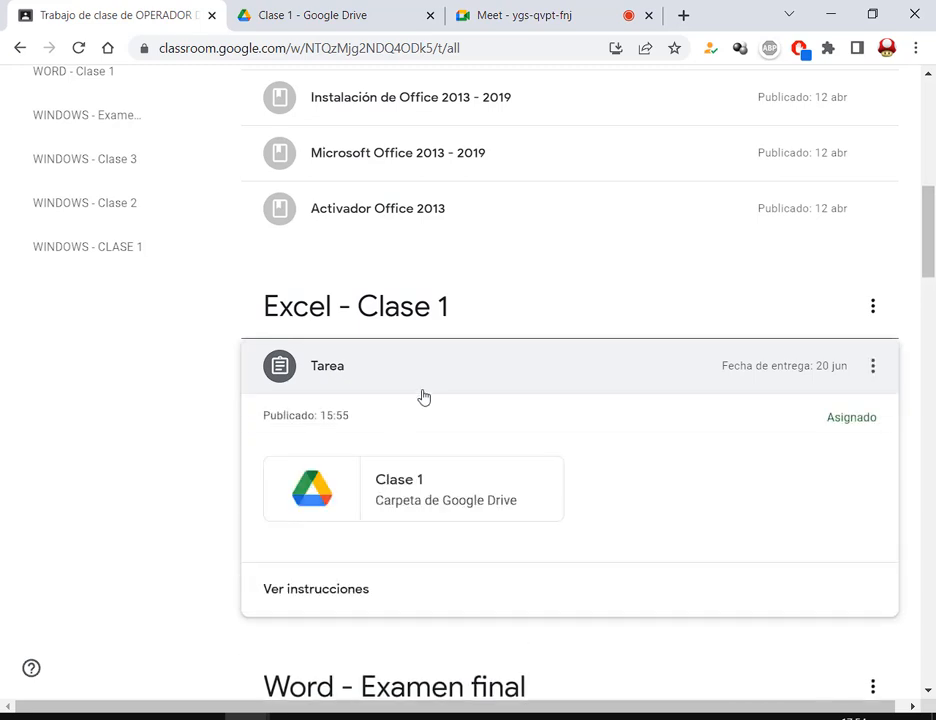
pyautogui.moveTo(253, 563); pyautogui.dragTo(413, 610)
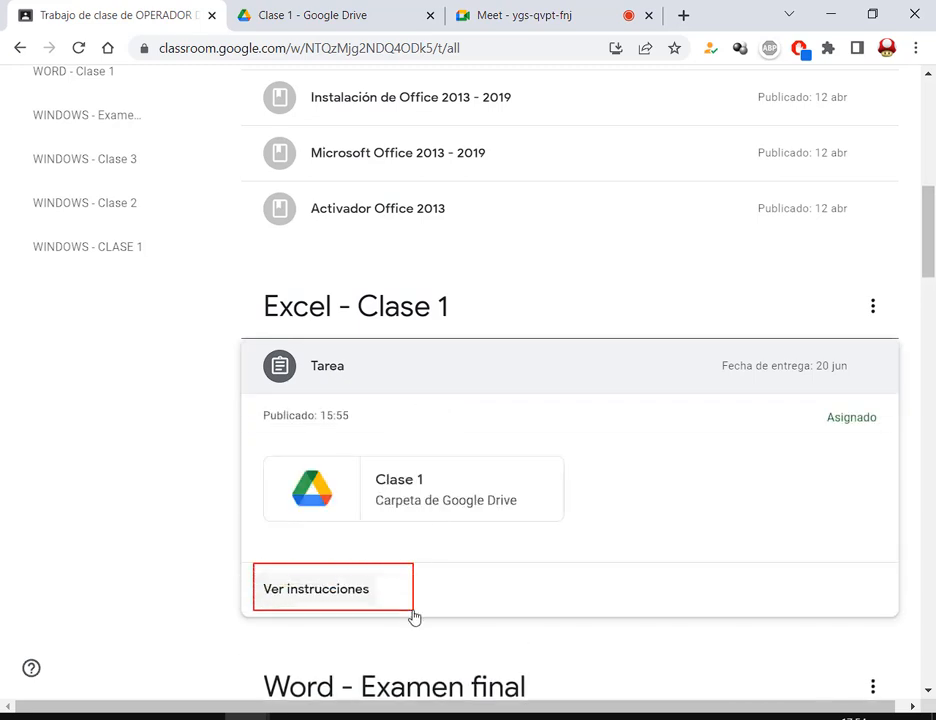
pyautogui.click(343, 600)
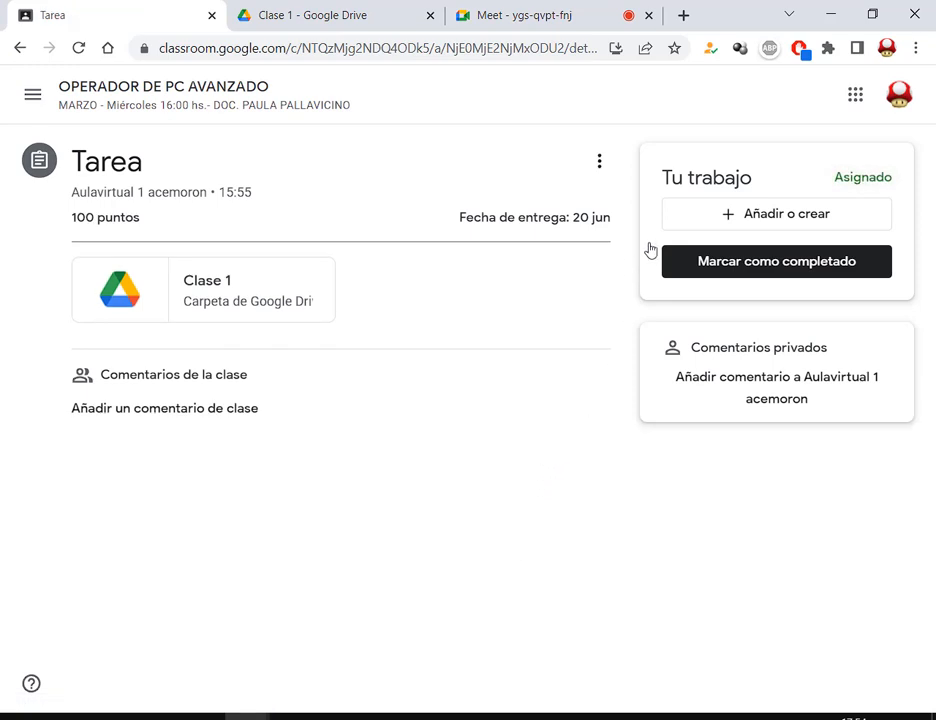
pyautogui.moveTo(658, 191)
pyautogui.mouseDown()
pyautogui.moveTo(827, 240)
pyautogui.moveTo(892, 236)
pyautogui.mouseUp()
pyautogui.moveTo(773, 300); pyautogui.dragTo(773, 230)
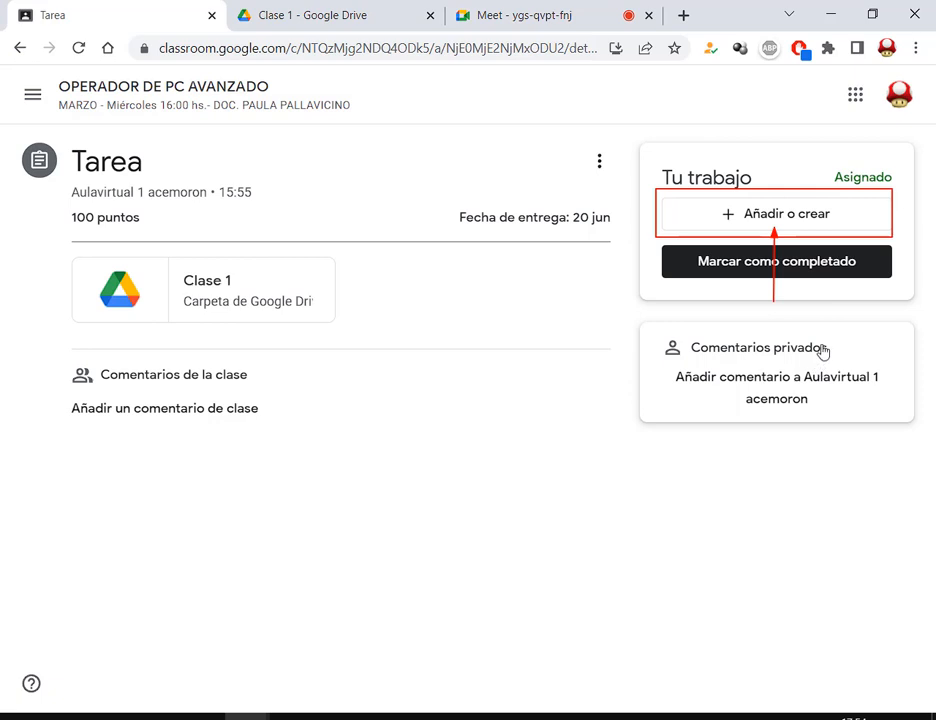
pyautogui.click(806, 221)
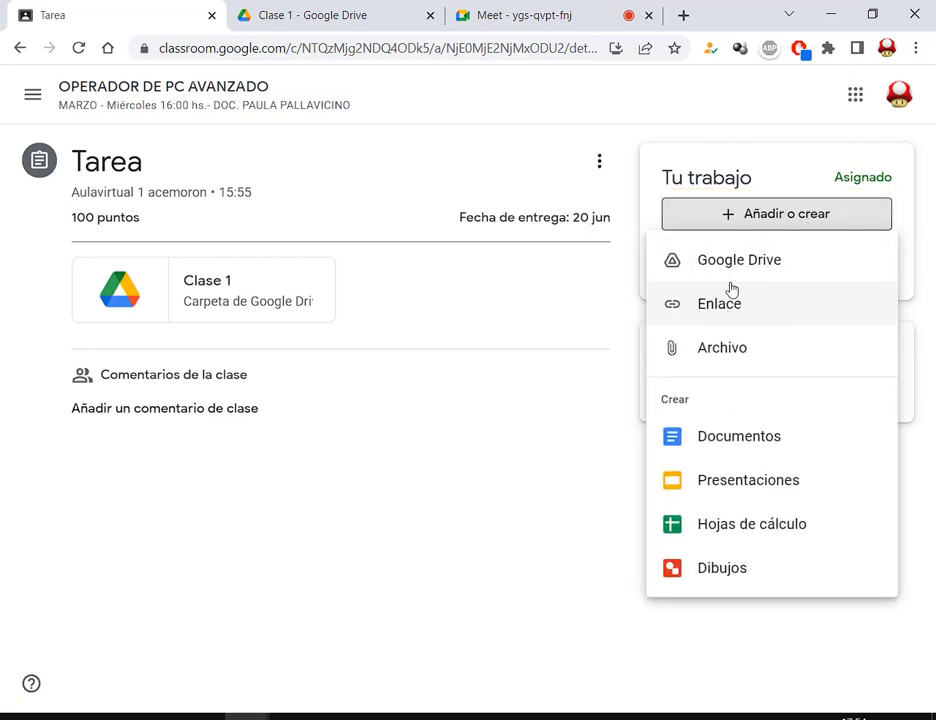
# Upload 1. Practica con autollenado.xlsx and TP2.xlsx from Documentos\01.Curso Operador de PC Avanzado\Excel
pyautogui.click(746, 348)
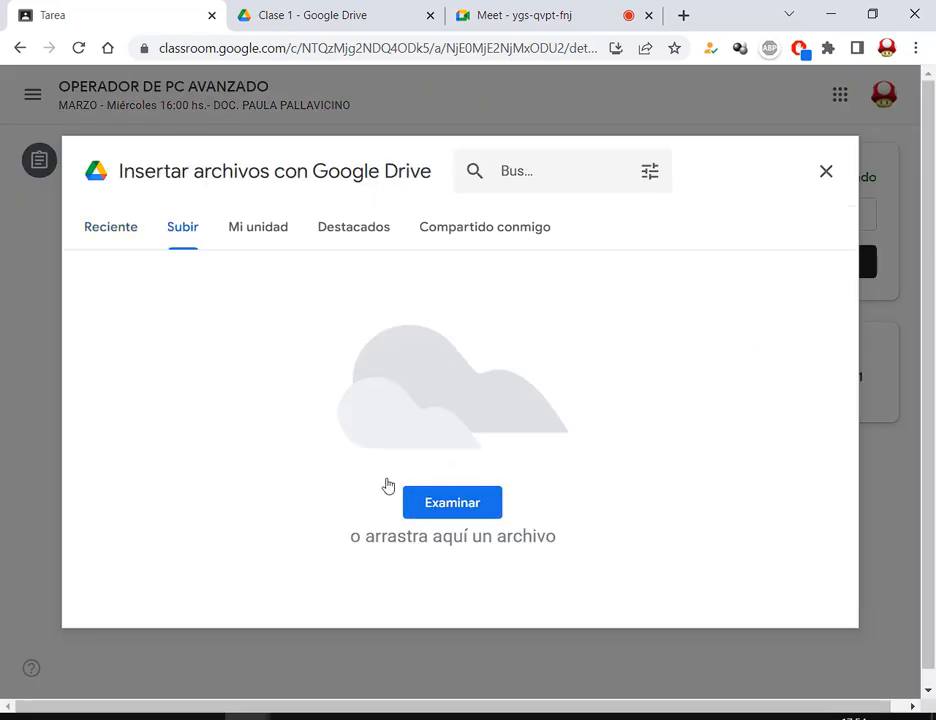
pyautogui.click(487, 510)
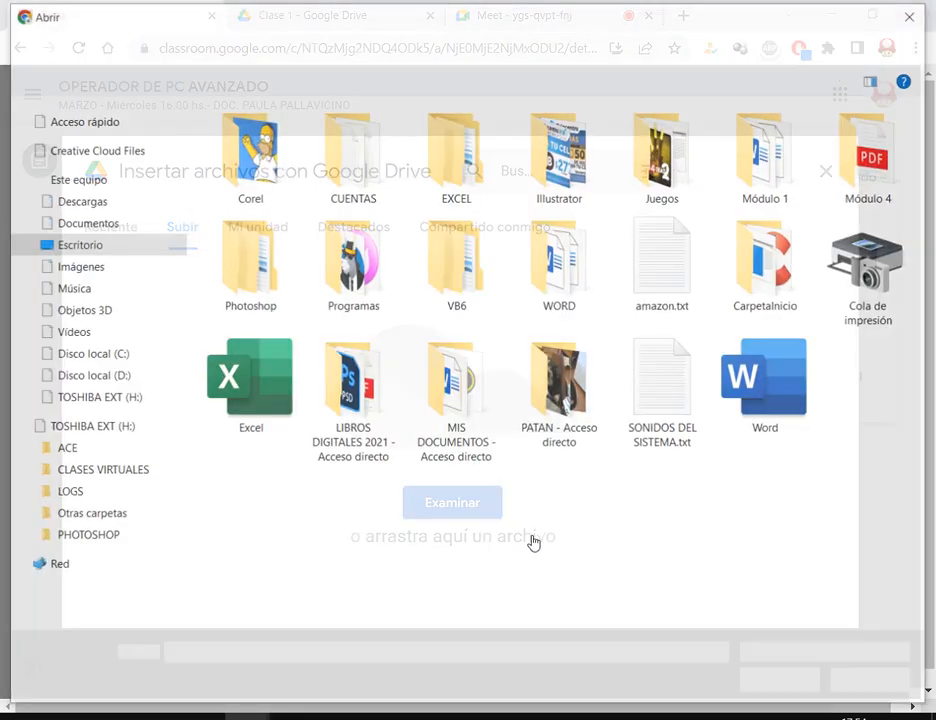
pyautogui.click(116, 228)
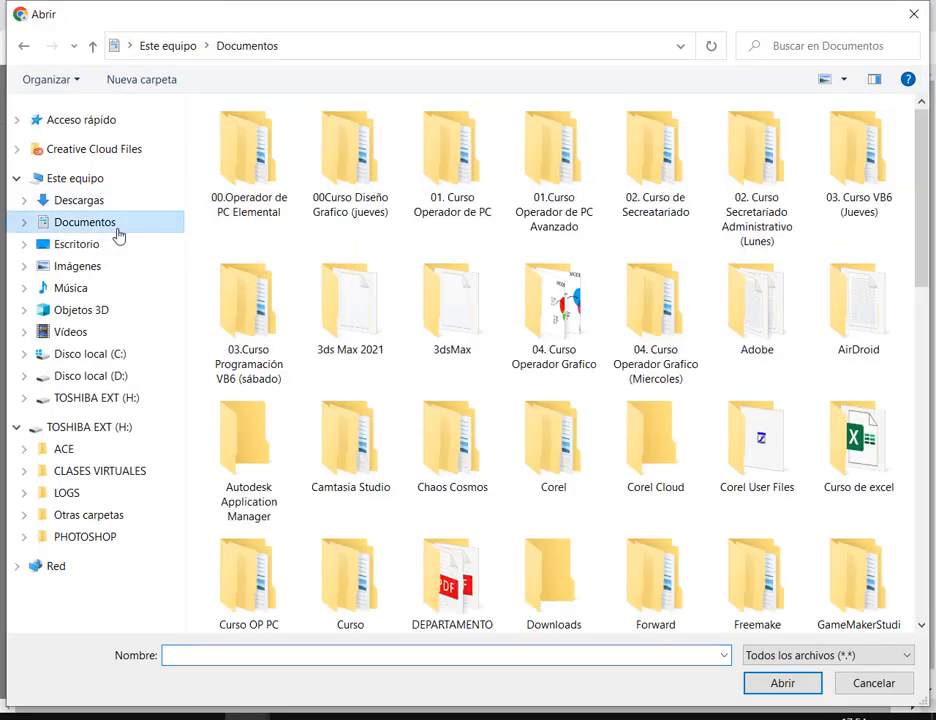
pyautogui.click(458, 176)
pyautogui.doubleClick(520, 167)
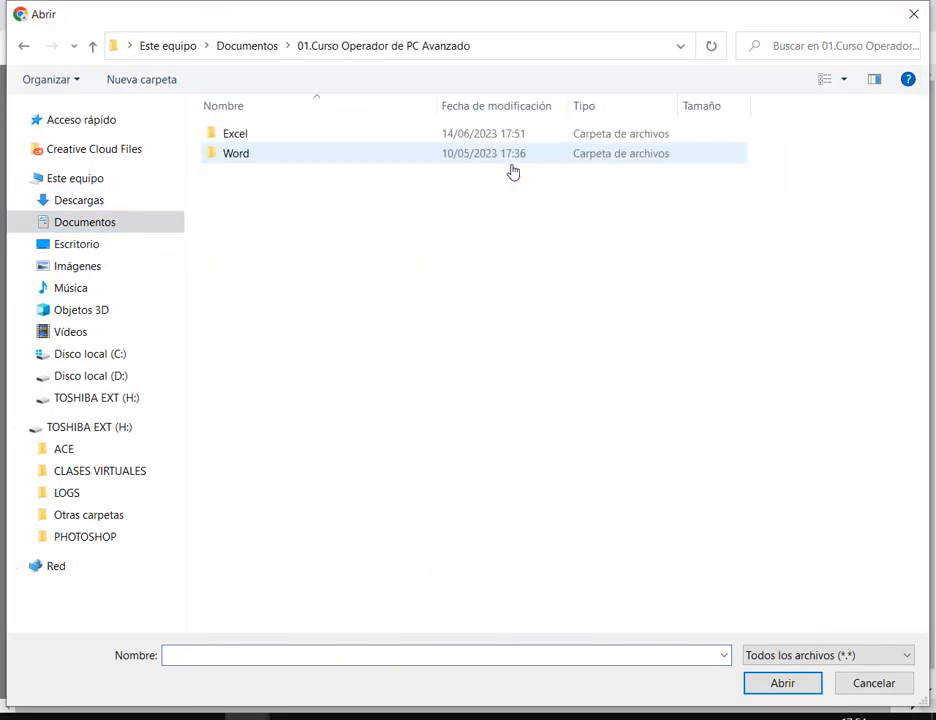
pyautogui.doubleClick(226, 140)
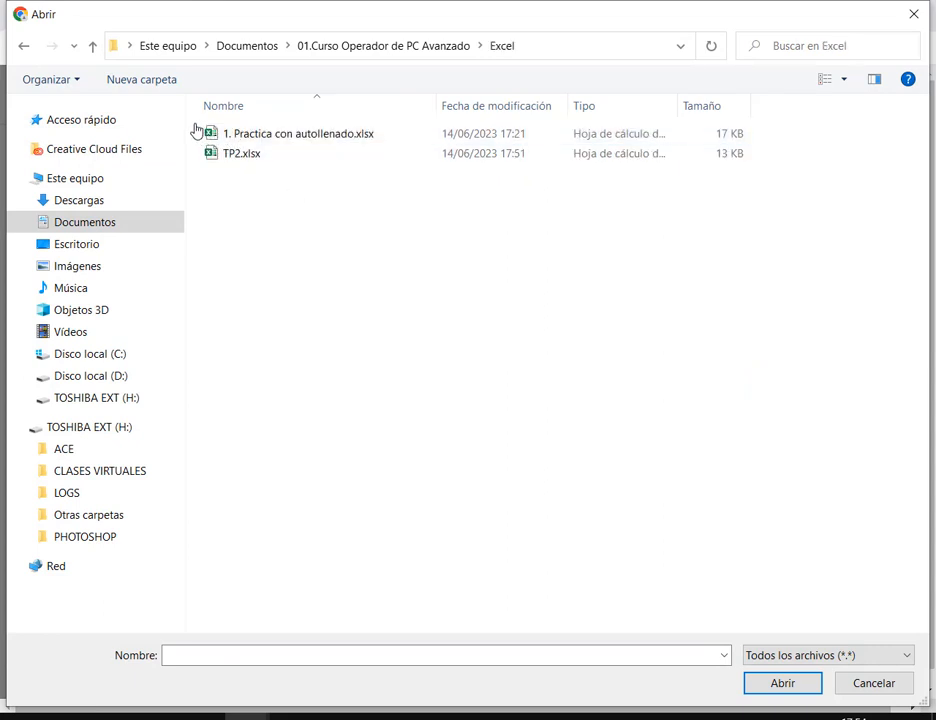
pyautogui.moveTo(196, 130); pyautogui.dragTo(407, 409)
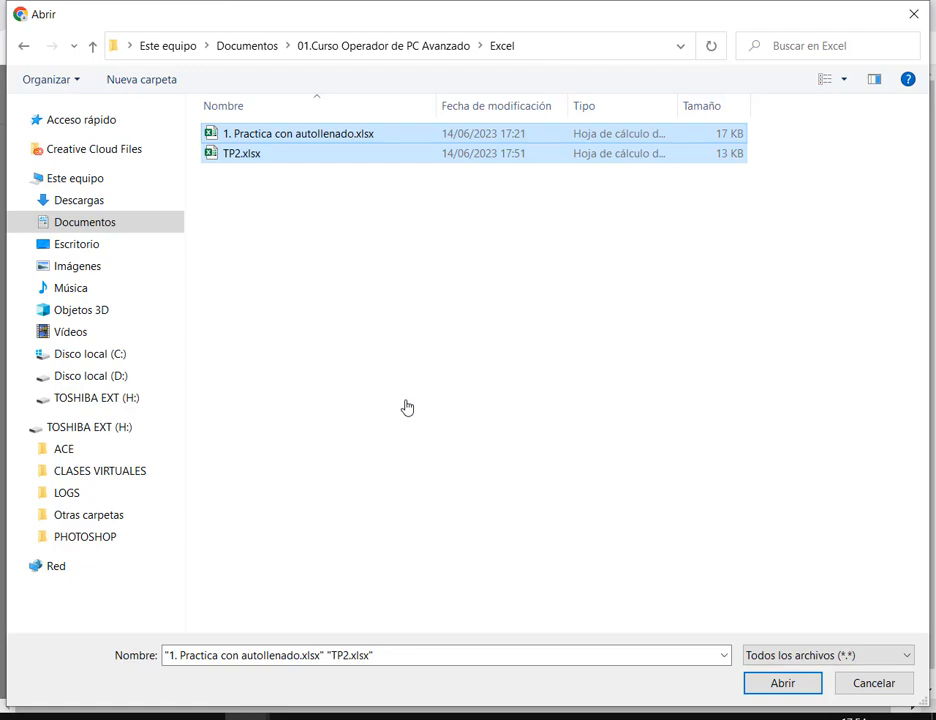
pyautogui.click(792, 688)
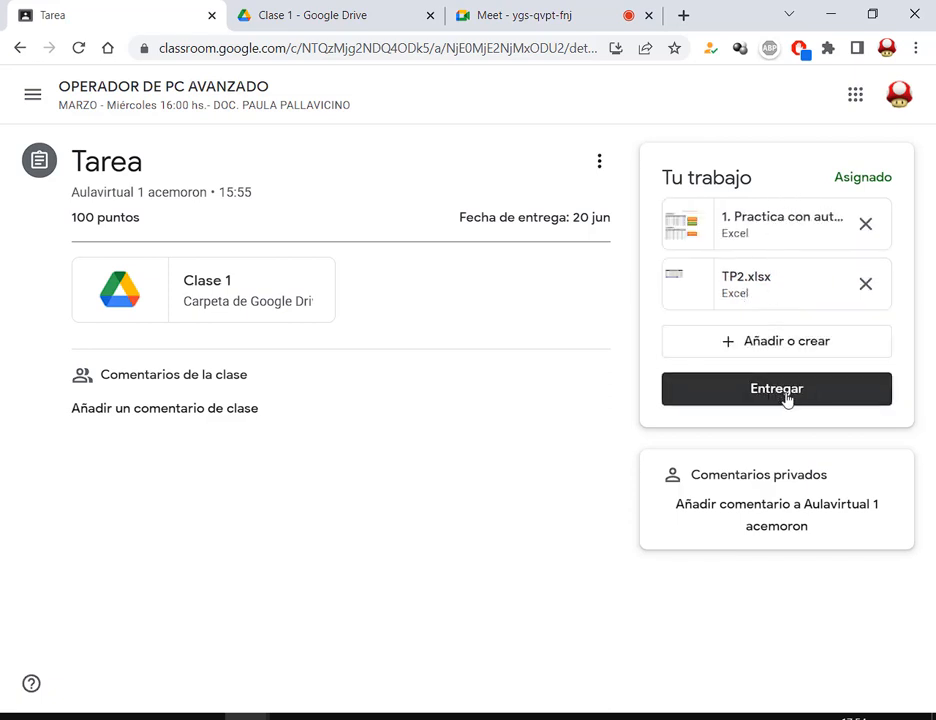
pyautogui.click(787, 390)
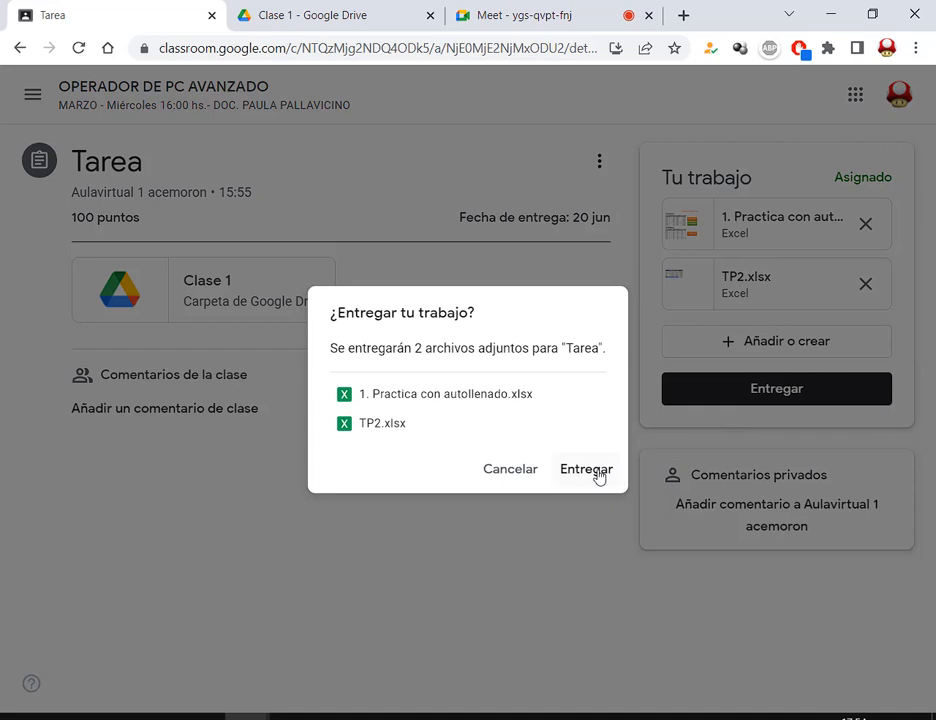
pyautogui.click(599, 476)
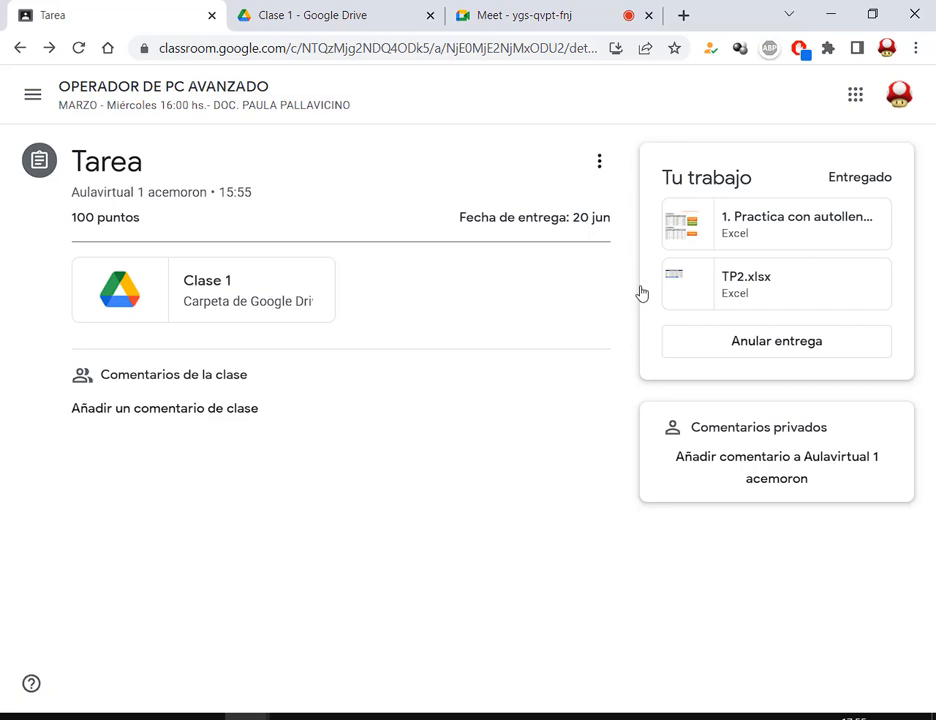
pyautogui.click(789, 359)
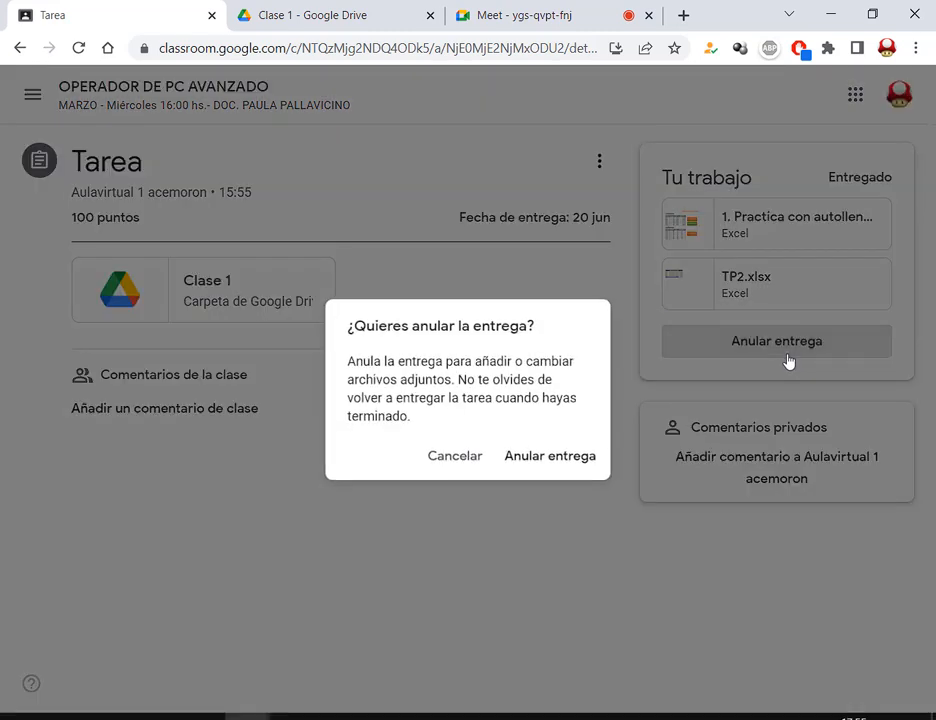
pyautogui.click(564, 459)
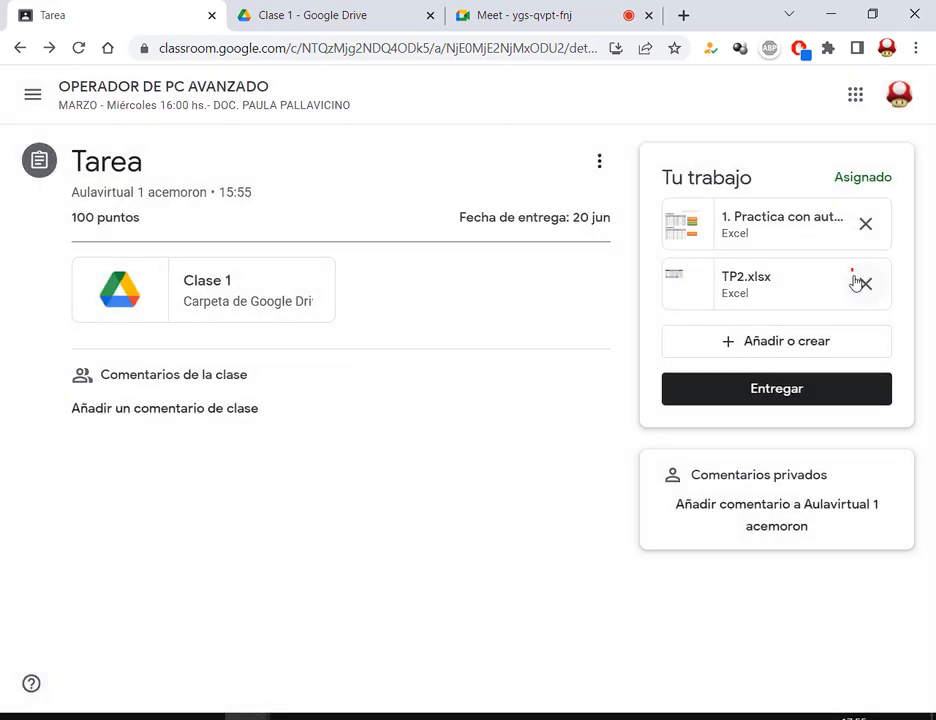
pyautogui.click(864, 283)
# Turn in the Tarea with both spreadsheets, confirming Entregar in the dialog
pyautogui.click(783, 351)
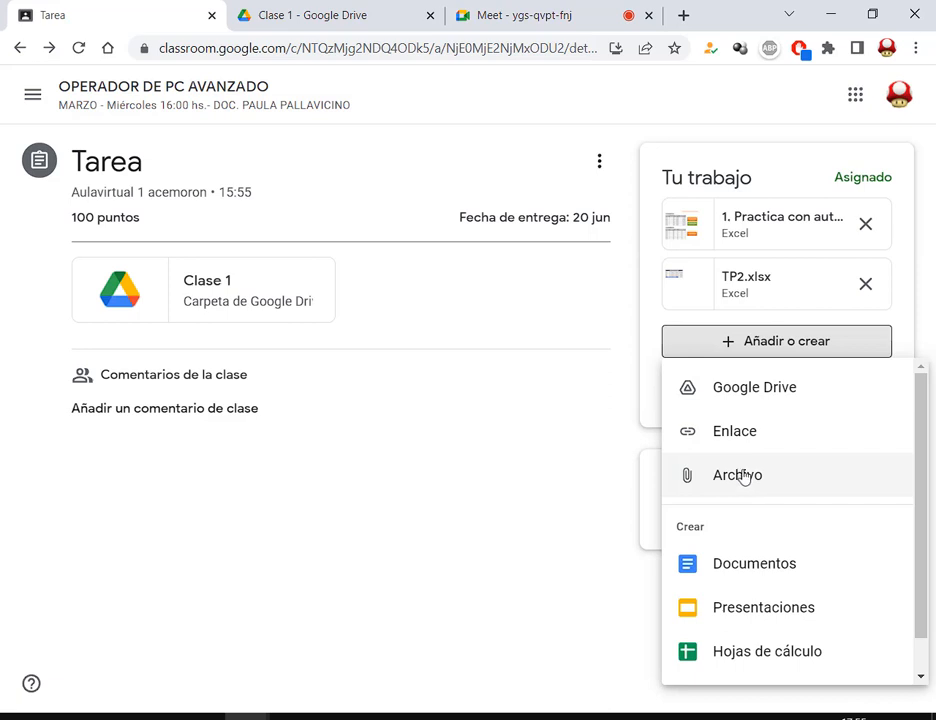
pyautogui.click(760, 352)
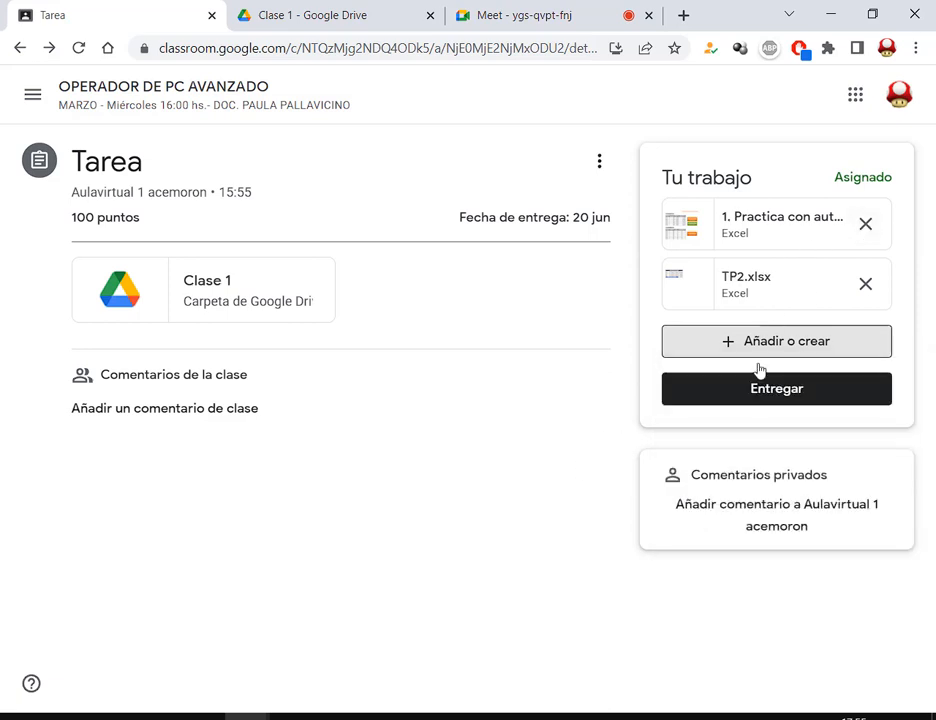
pyautogui.click(745, 390)
pyautogui.click(572, 479)
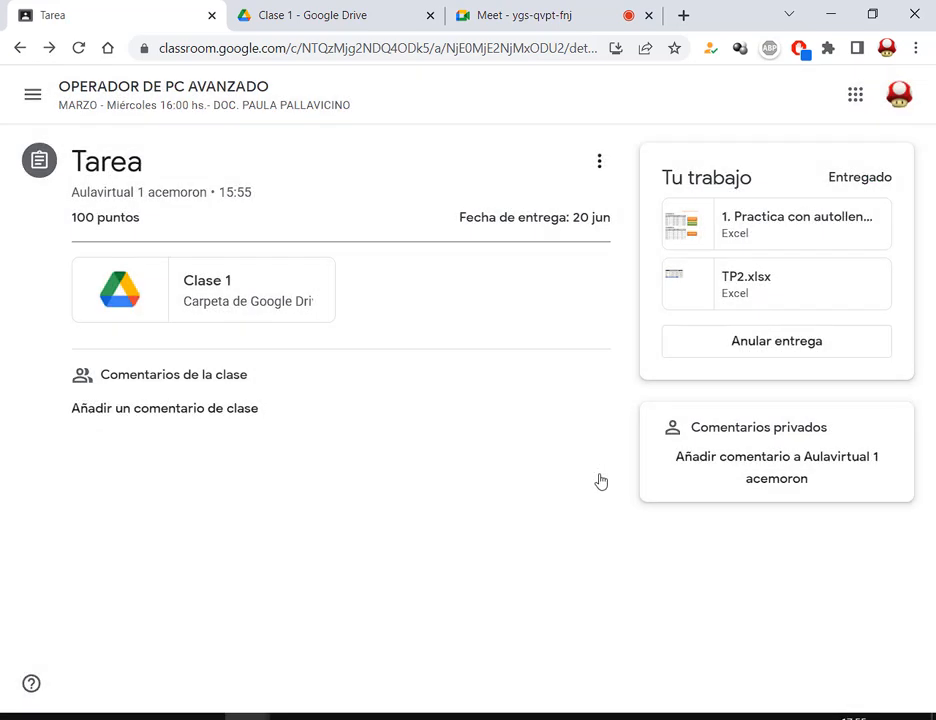
pyautogui.hotkey('ctrl', 'd')
# Remove the accidental bookmark, point out the 20 jun due date, and return to the Meet call
pyautogui.click(650, 232)
pyautogui.moveTo(449, 198); pyautogui.dragTo(620, 241)
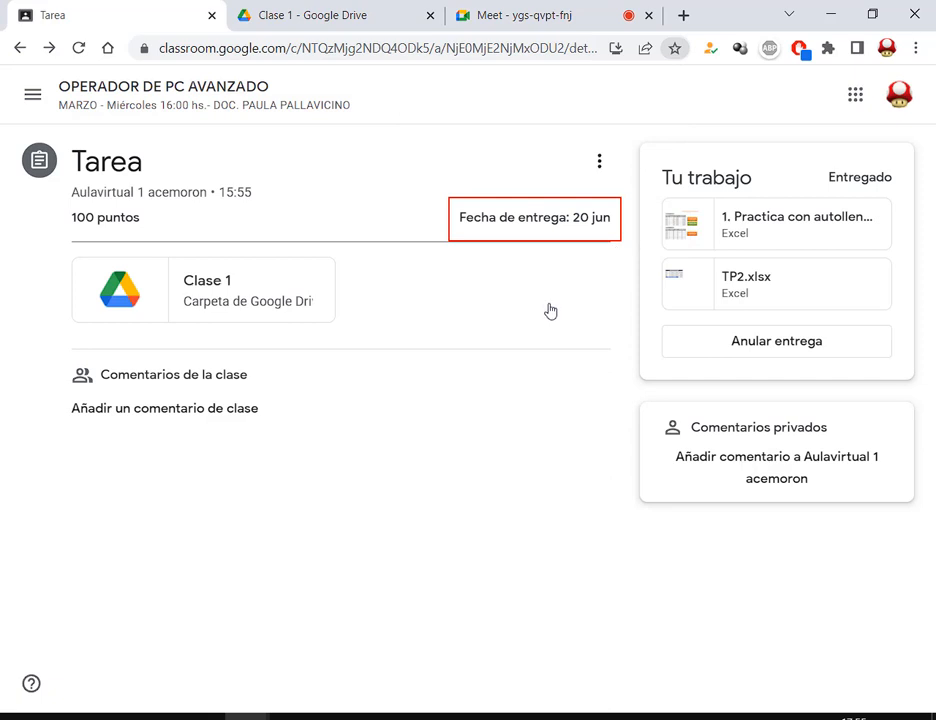
pyautogui.moveTo(548, 306); pyautogui.dragTo(557, 238)
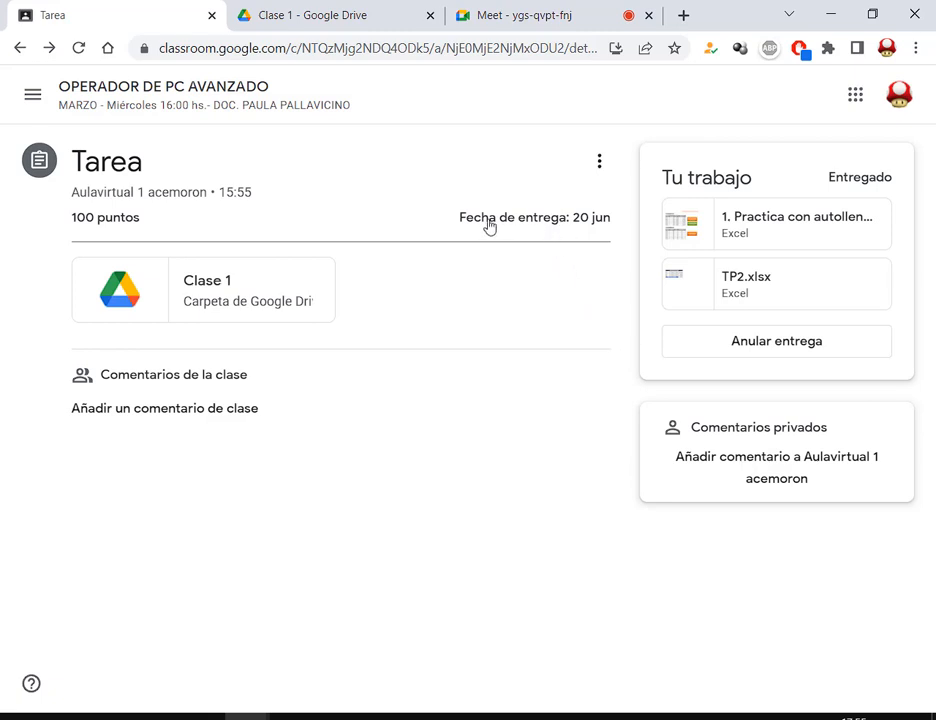
pyautogui.moveTo(461, 229); pyautogui.dragTo(631, 230)
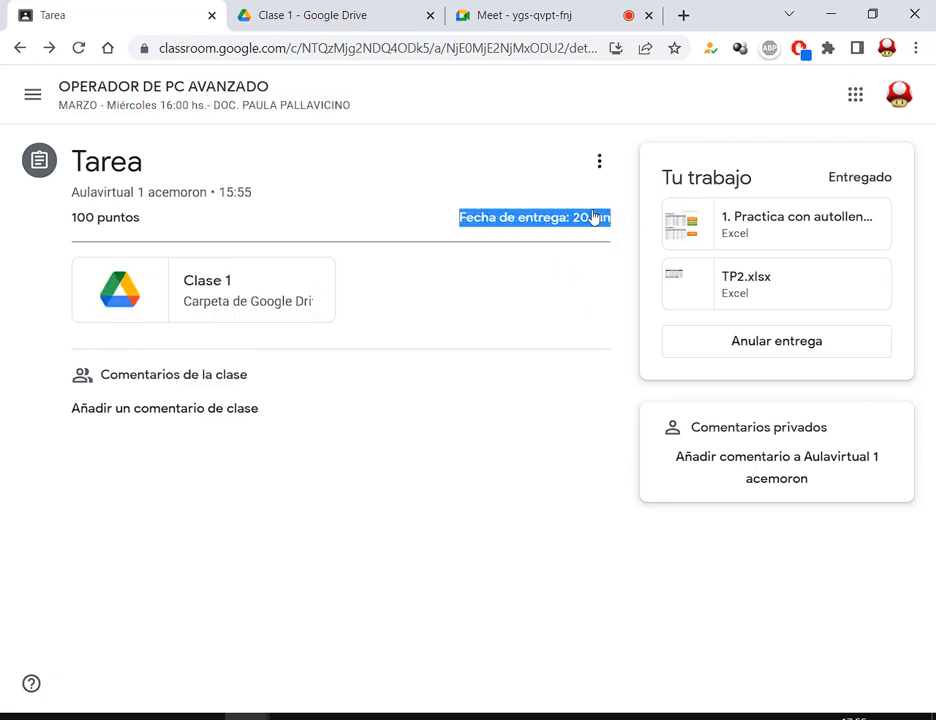
pyautogui.click(572, 246)
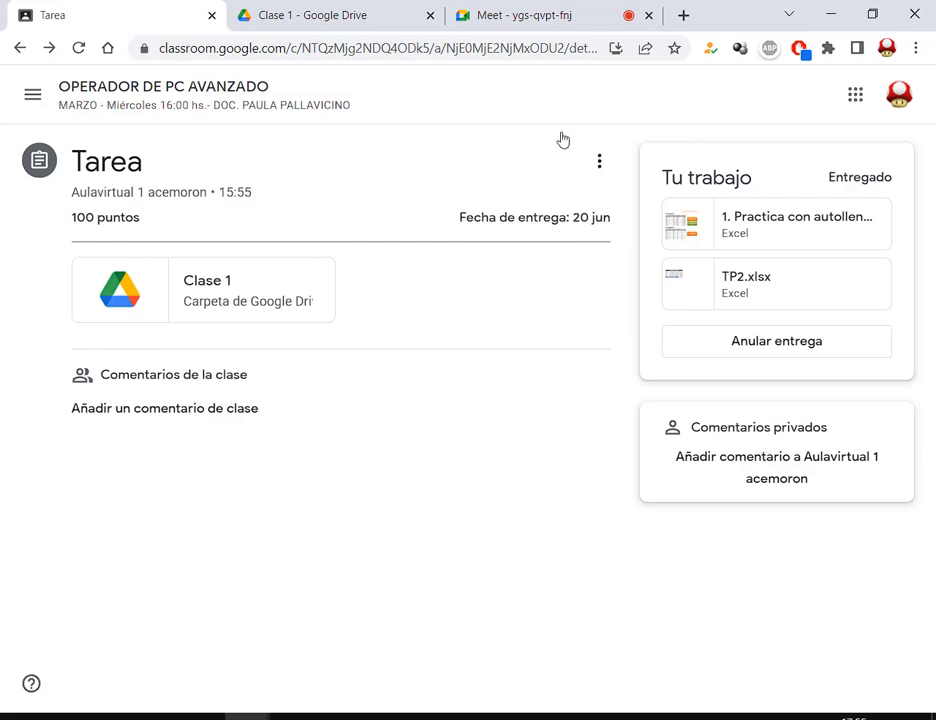
pyautogui.click(551, 11)
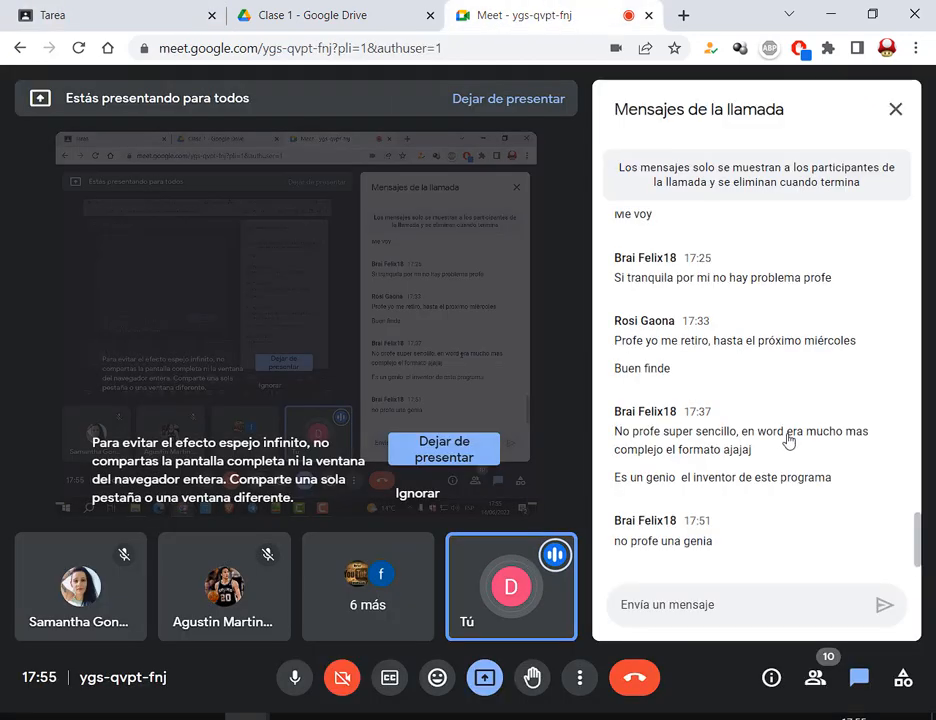